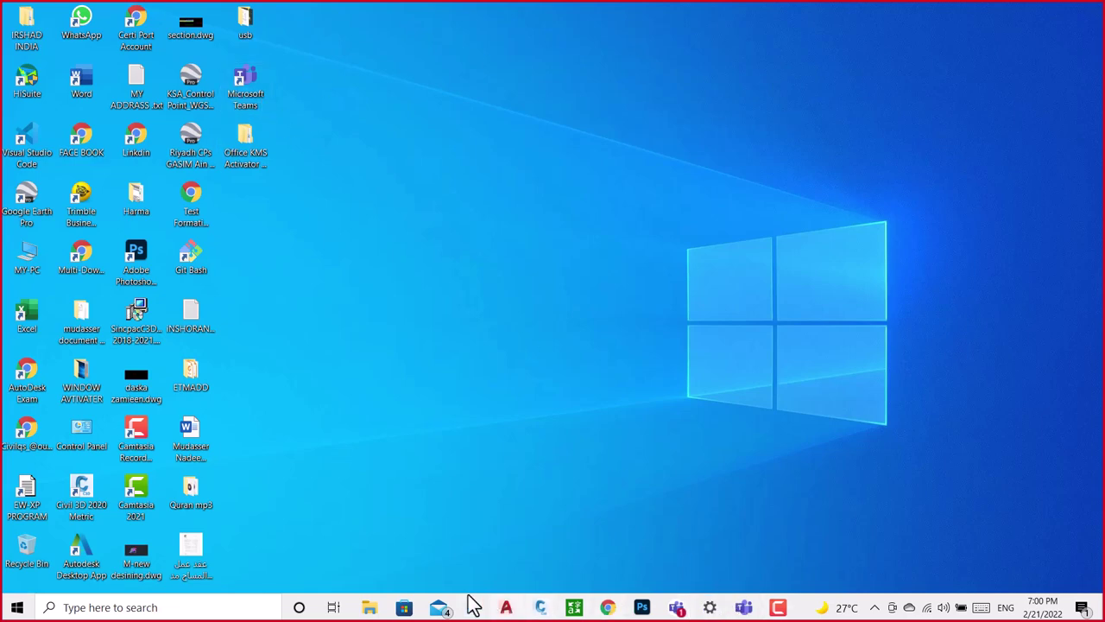
Bring the Civil 3D drawing full-screen and zoom in on the barrier's bottom link.
{"action": "left_click", "coordinate": [486, 556]}
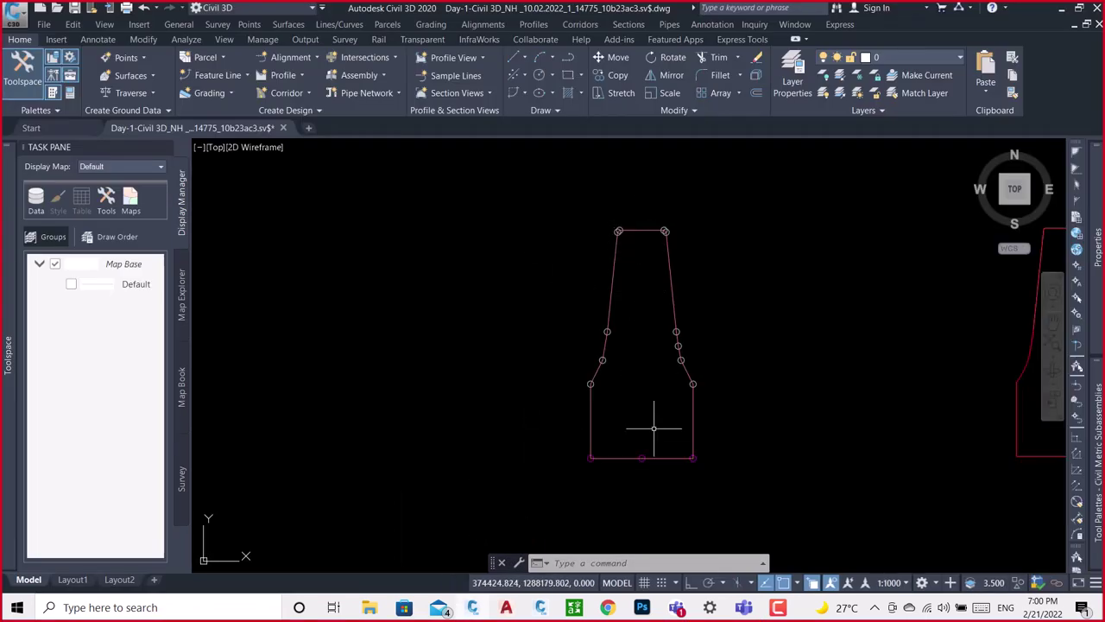
{"action": "scroll", "coordinate": [678, 462], "scroll_direction": "up", "scroll_amount": 4}
{"action": "scroll", "coordinate": [684, 440], "scroll_direction": "up", "scroll_amount": 2}
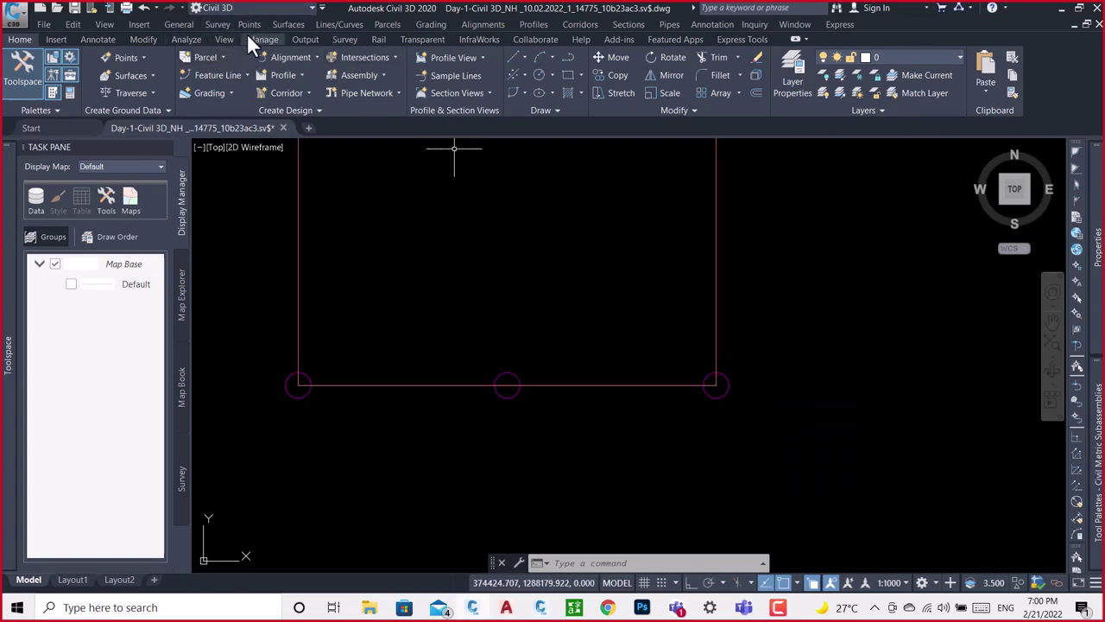
Give the barrier's bottom link code L-RSIDE and its left part code L-LSIDE.
{"action": "left_click", "coordinate": [299, 216]}
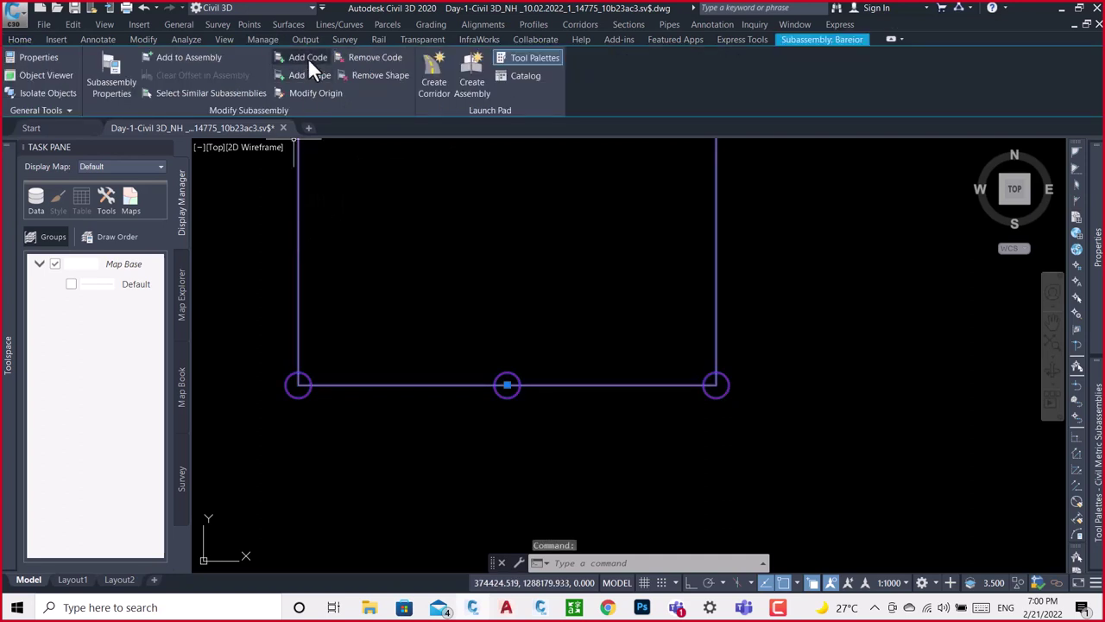
{"action": "left_click", "coordinate": [307, 57]}
{"action": "type", "text": "L-RSIDE"}
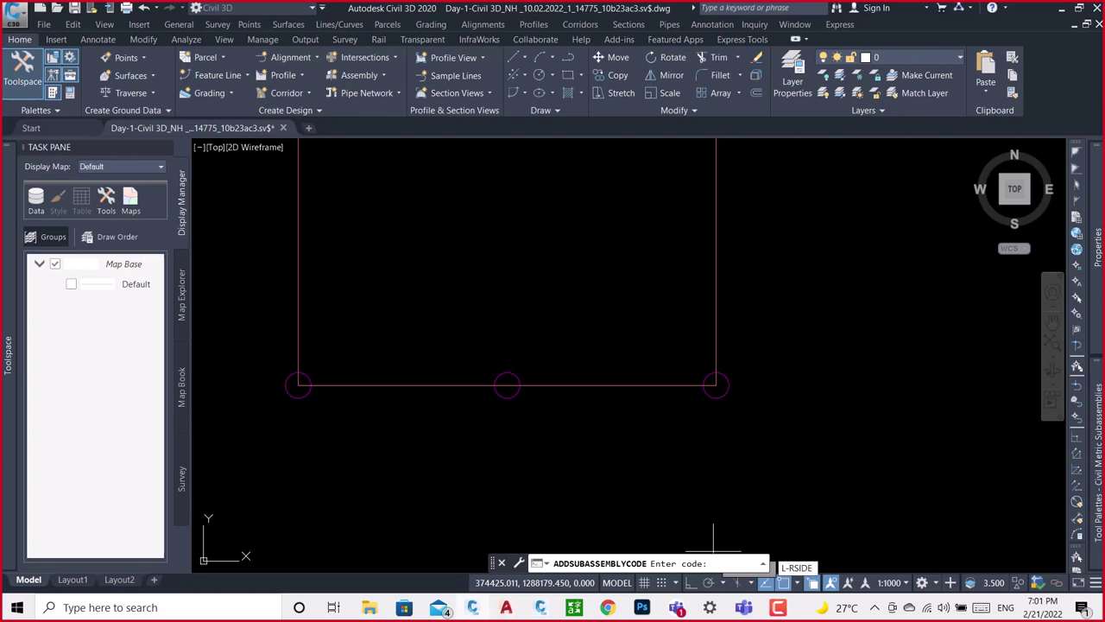
{"action": "key", "text": "Return"}
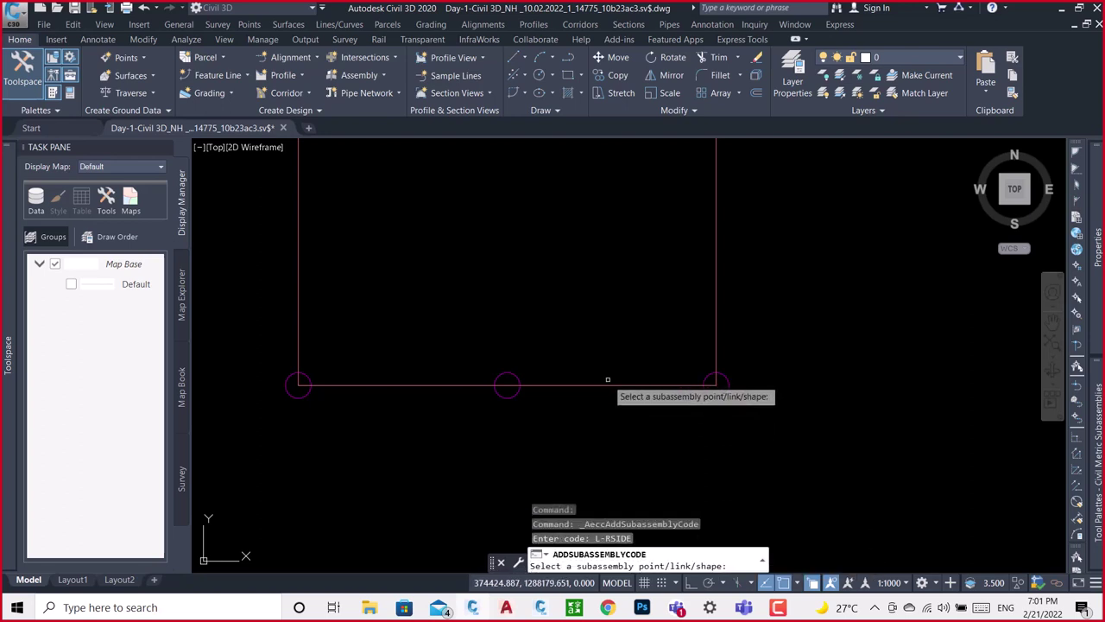
{"action": "left_click", "coordinate": [604, 382]}
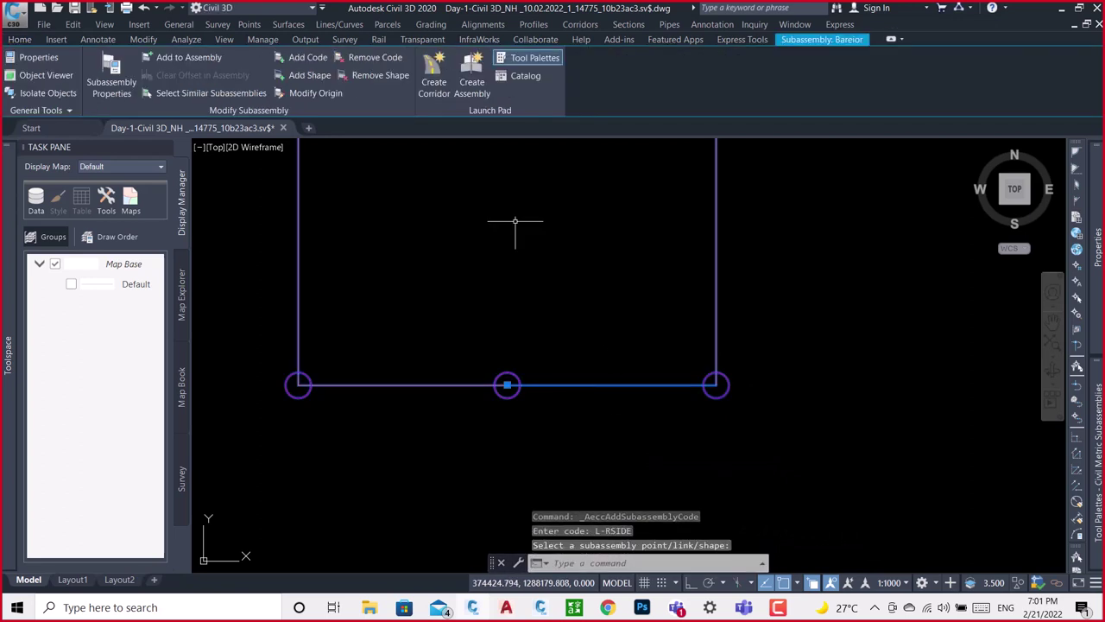
{"action": "left_click", "coordinate": [308, 57]}
{"action": "type", "text": "L-LSIDE"}
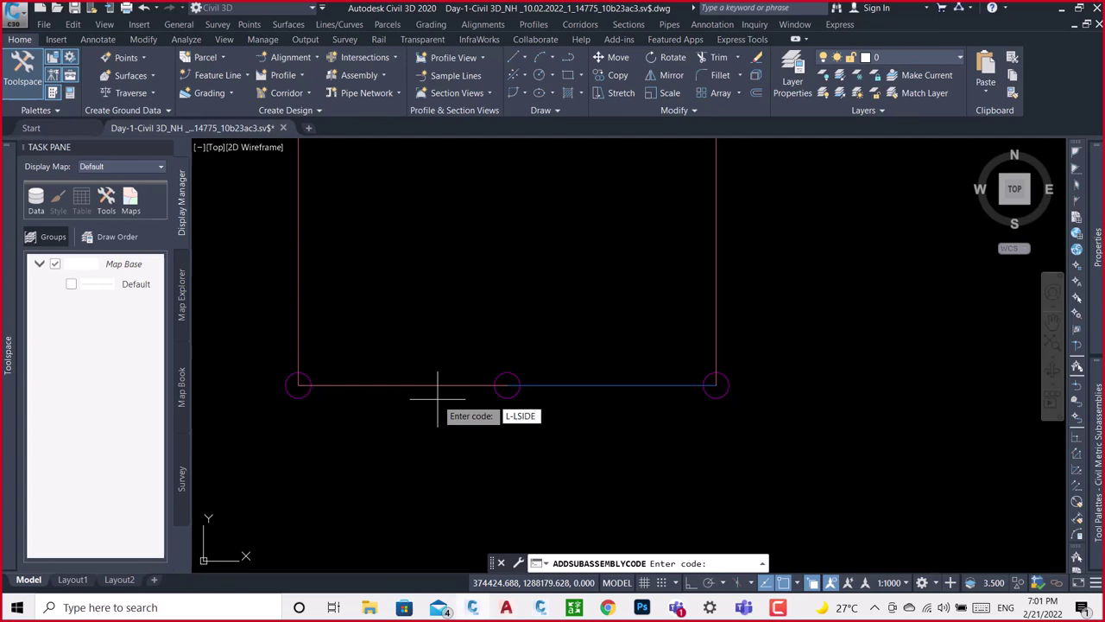
{"action": "key", "text": "Return"}
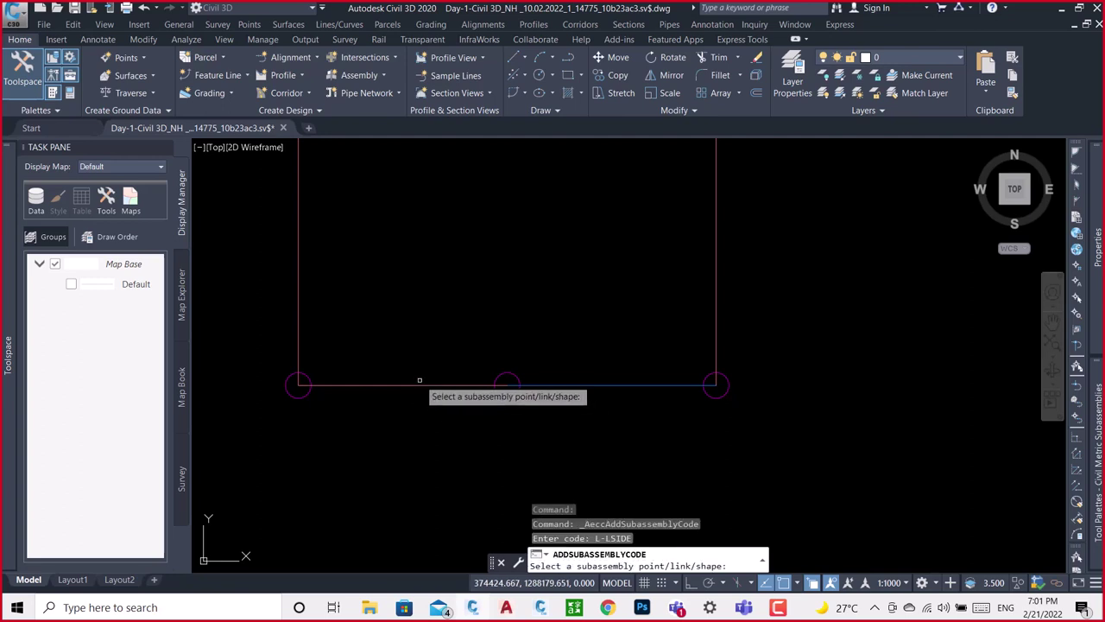
{"action": "left_click", "coordinate": [421, 384]}
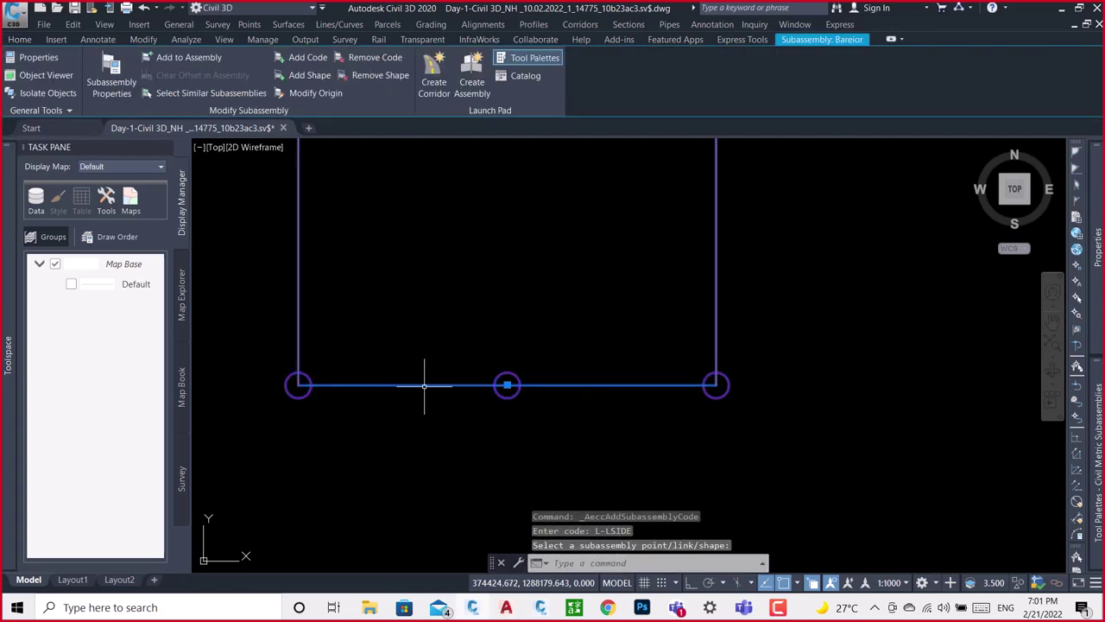
Create a filled shape from the left New Jersey barrier's links.
{"action": "left_click", "coordinate": [306, 76]}
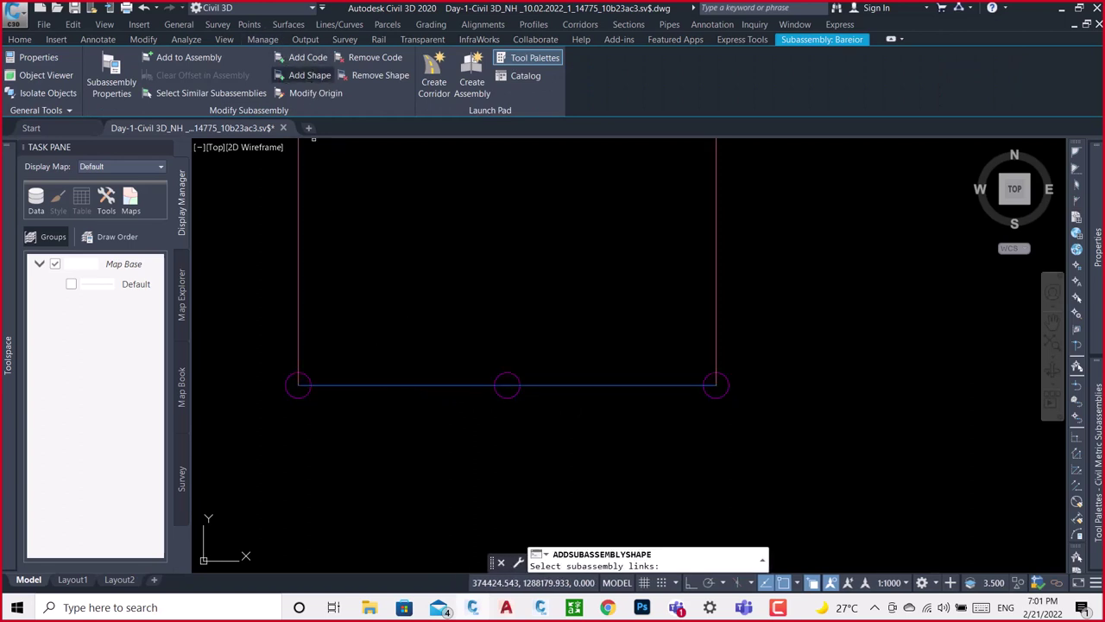
{"action": "left_click", "coordinate": [553, 245]}
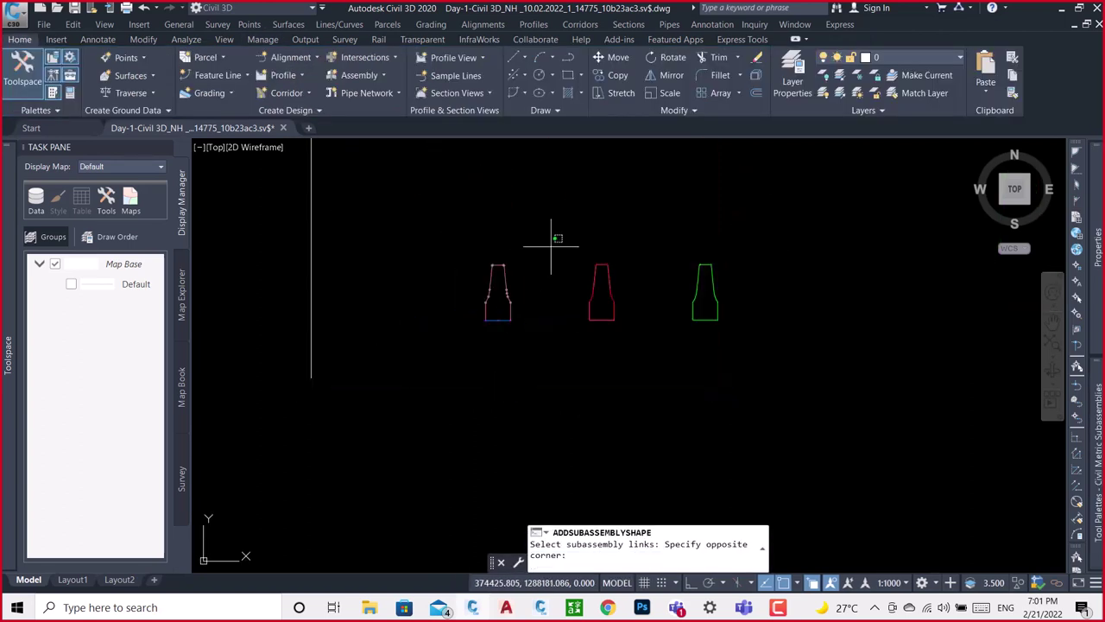
{"action": "left_click", "coordinate": [447, 382]}
{"action": "key", "text": "Return"}
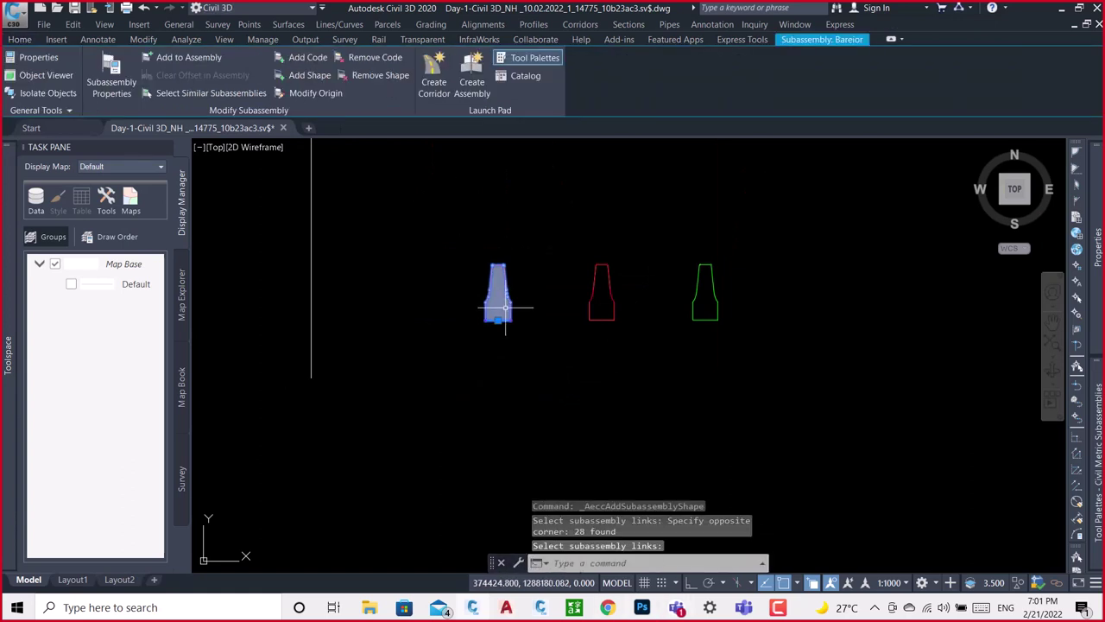
{"action": "scroll", "coordinate": [497, 301], "scroll_direction": "up", "scroll_amount": 6}
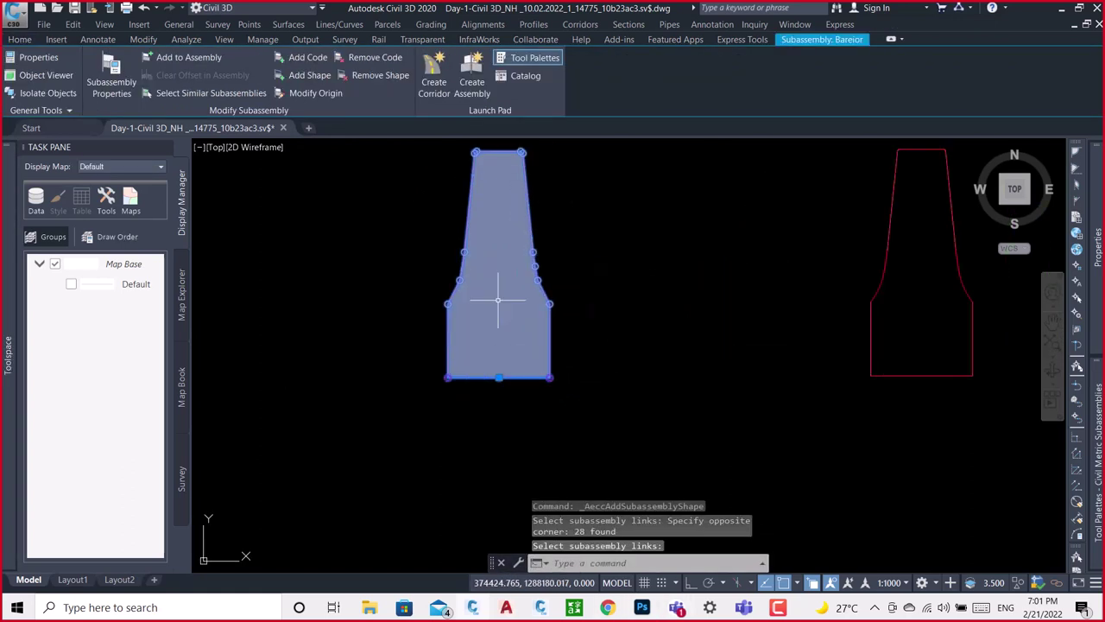
{"action": "left_click", "coordinate": [296, 57]}
{"action": "type", "text": "Base"}
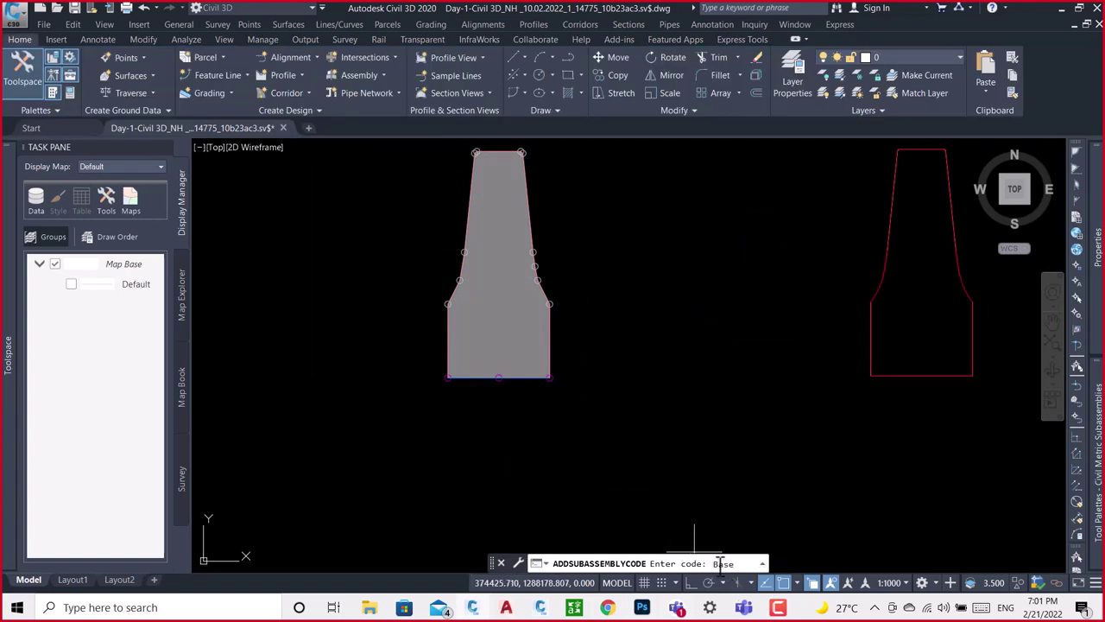
Code the left barrier's filled shape as Base, then window-select the barrier again.
{"action": "key", "text": "Return"}
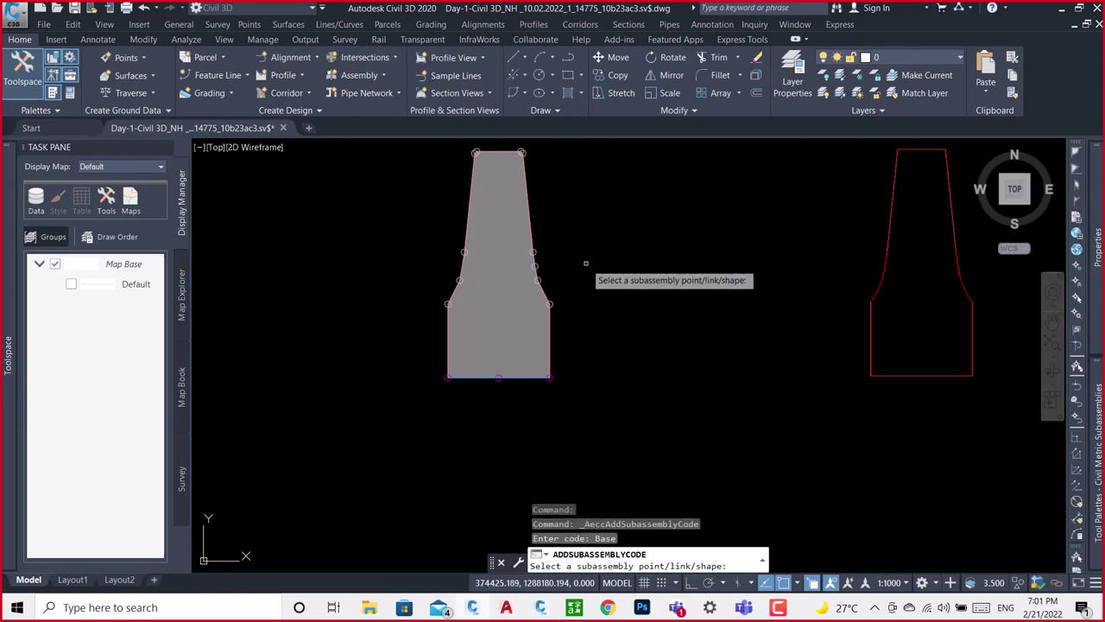
{"action": "left_click", "coordinate": [528, 224]}
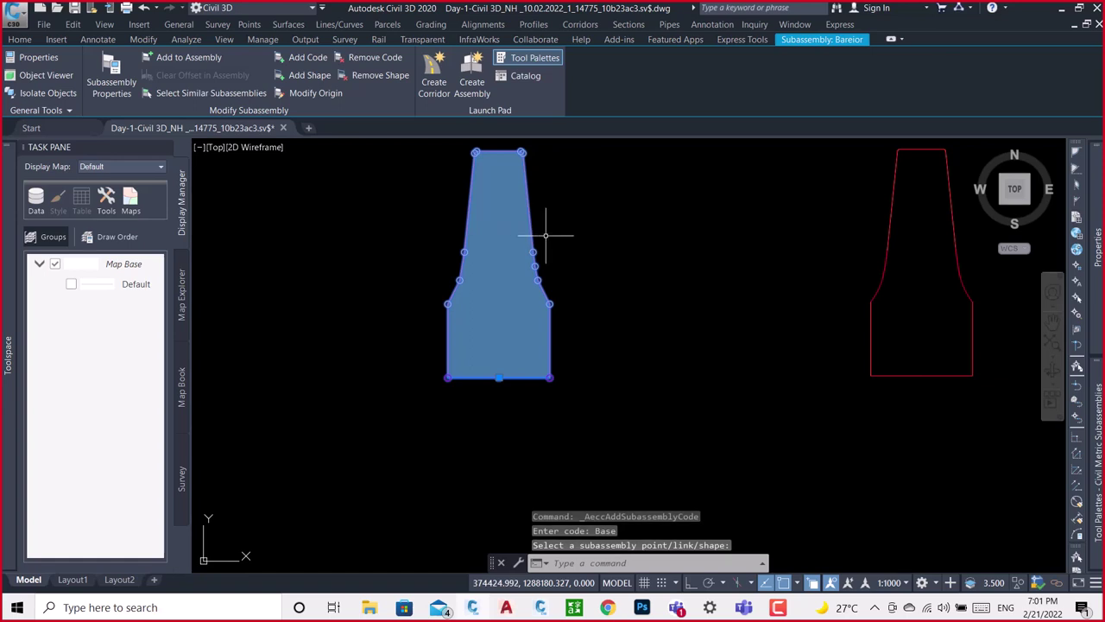
{"action": "key", "text": "Escape"}
{"action": "scroll", "coordinate": [505, 252], "scroll_direction": "down", "scroll_amount": 3}
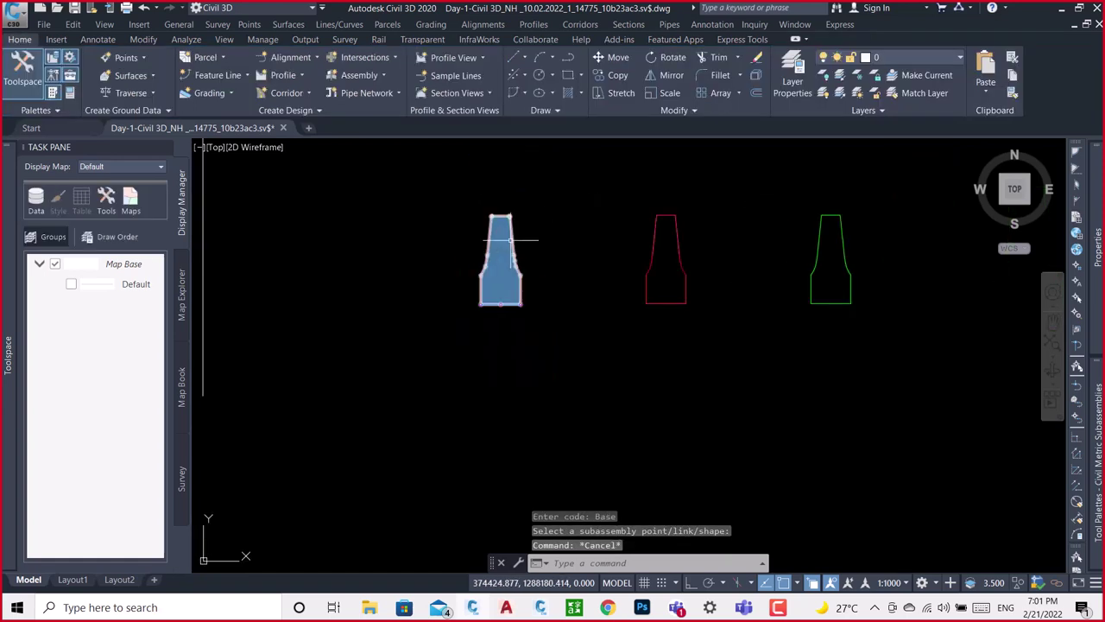
{"action": "left_click", "coordinate": [576, 181]}
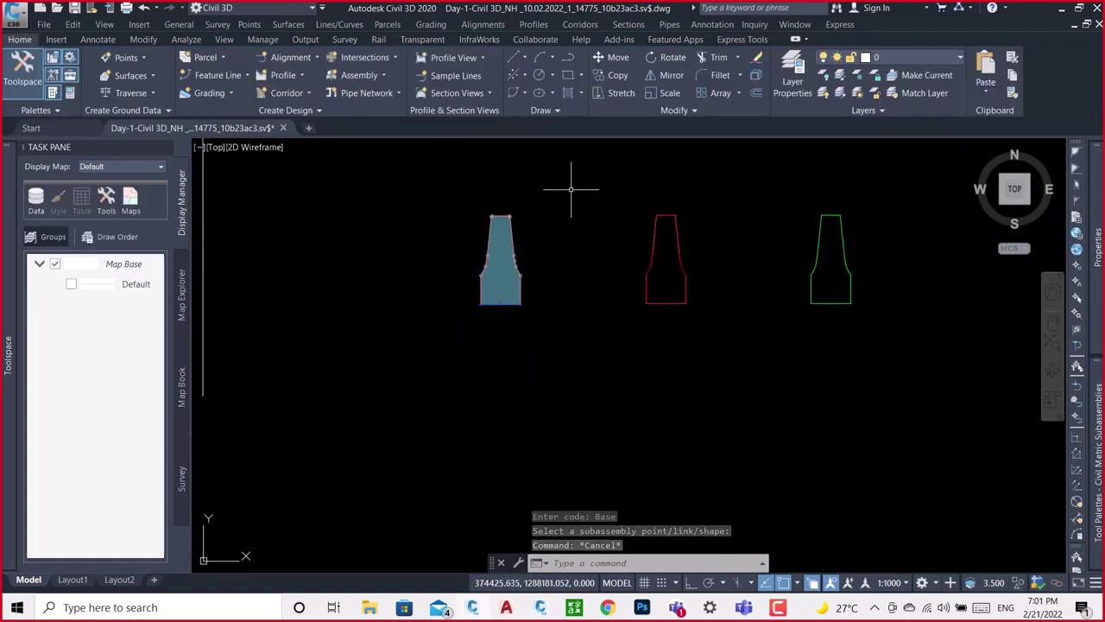
{"action": "left_click", "coordinate": [461, 361]}
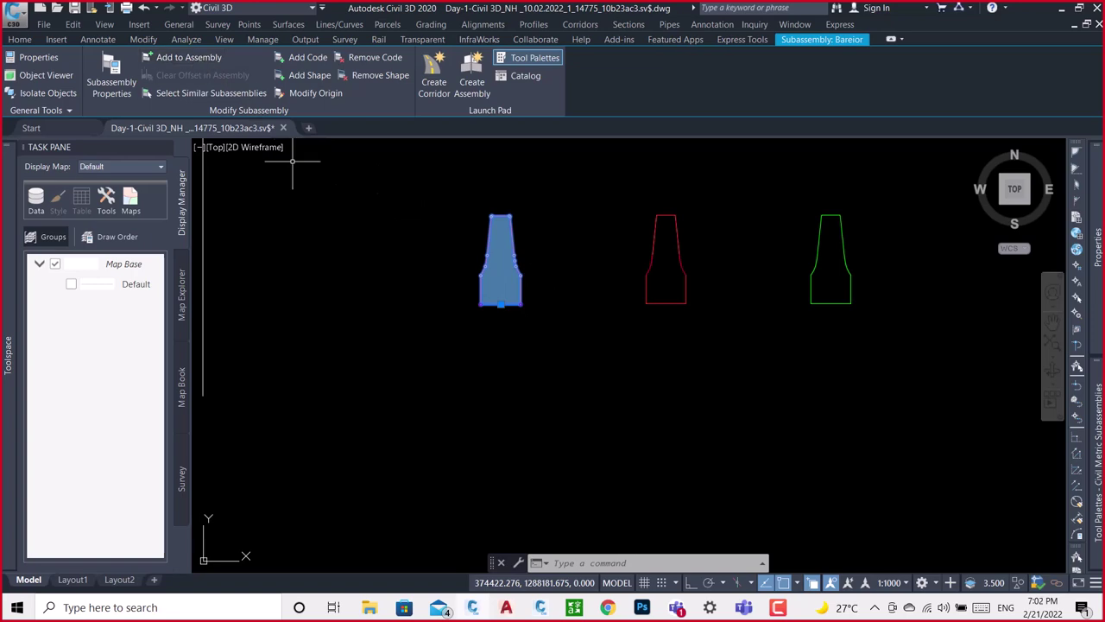
Clear the selection and zoom and pan to the yellow road assembly with its pavement.
{"action": "scroll", "coordinate": [603, 253], "scroll_direction": "down", "scroll_amount": 5}
{"action": "left_click", "coordinate": [603, 253]}
{"action": "key", "text": "Escape"}
{"action": "scroll", "coordinate": [603, 253], "scroll_direction": "down", "scroll_amount": 3}
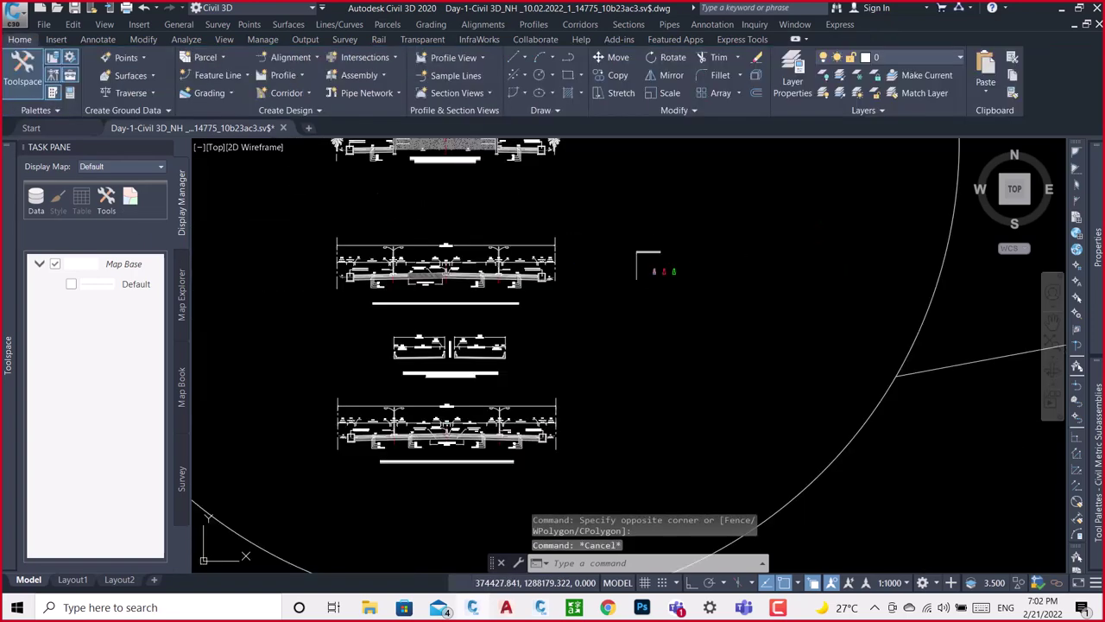
{"action": "scroll", "coordinate": [647, 263], "scroll_direction": "down", "scroll_amount": 3}
{"action": "scroll", "coordinate": [682, 278], "scroll_direction": "down", "scroll_amount": 5}
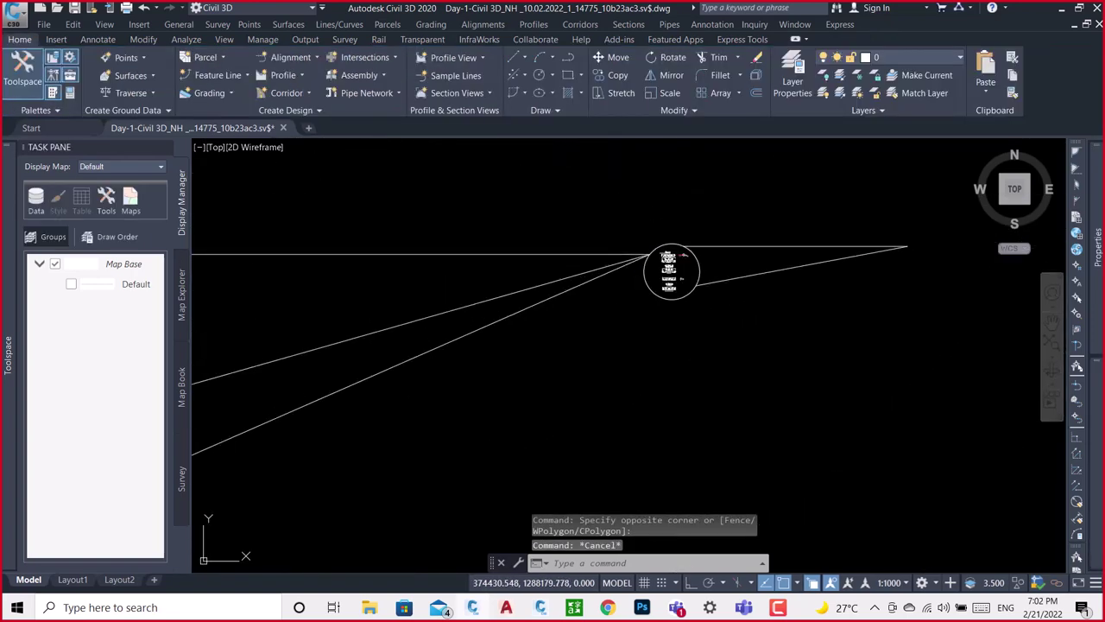
{"action": "scroll", "coordinate": [682, 248], "scroll_direction": "up", "scroll_amount": 10}
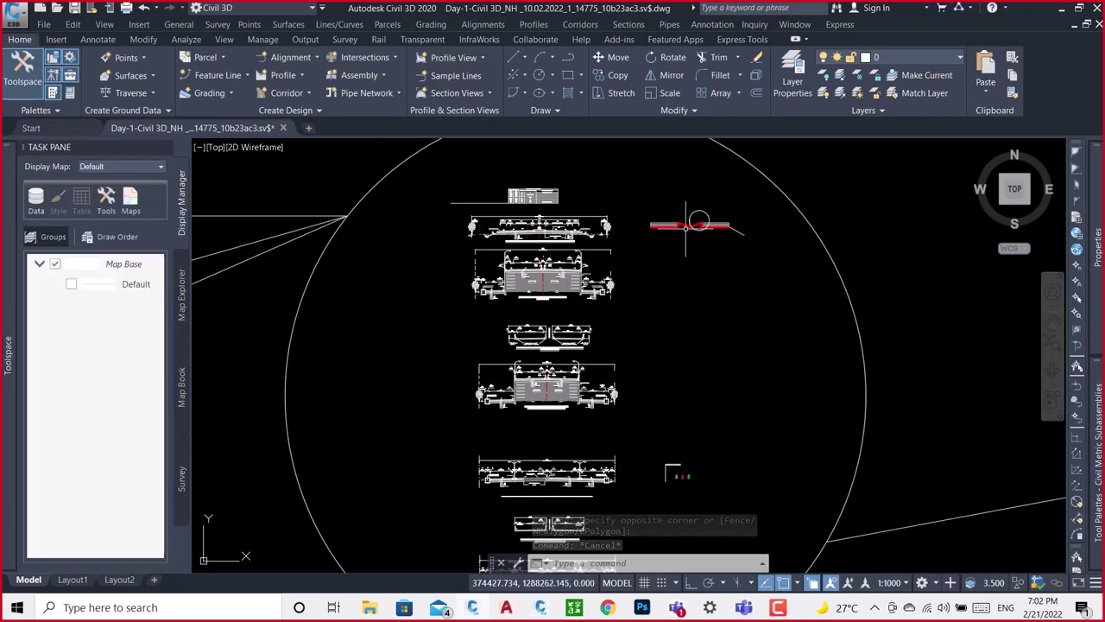
{"action": "scroll", "coordinate": [743, 227], "scroll_direction": "down", "scroll_amount": 5}
{"action": "scroll", "coordinate": [757, 247], "scroll_direction": "down", "scroll_amount": 5}
{"action": "scroll", "coordinate": [781, 251], "scroll_direction": "up", "scroll_amount": 5}
{"action": "scroll", "coordinate": [733, 255], "scroll_direction": "down", "scroll_amount": 5}
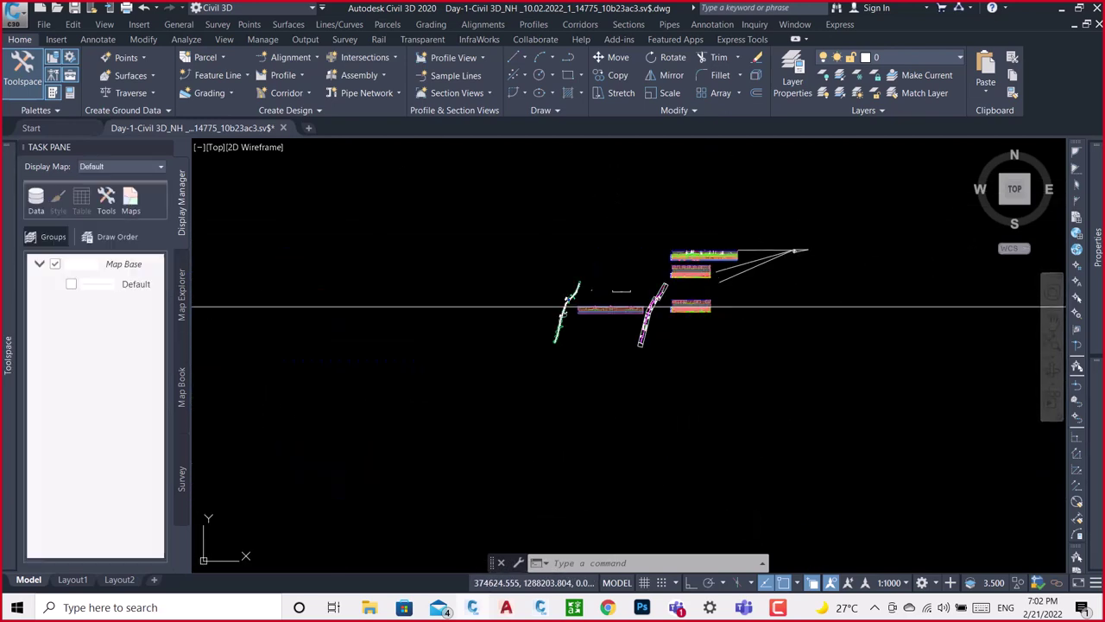
{"action": "scroll", "coordinate": [673, 267], "scroll_direction": "up", "scroll_amount": 5}
{"action": "scroll", "coordinate": [673, 267], "scroll_direction": "up", "scroll_amount": 5}
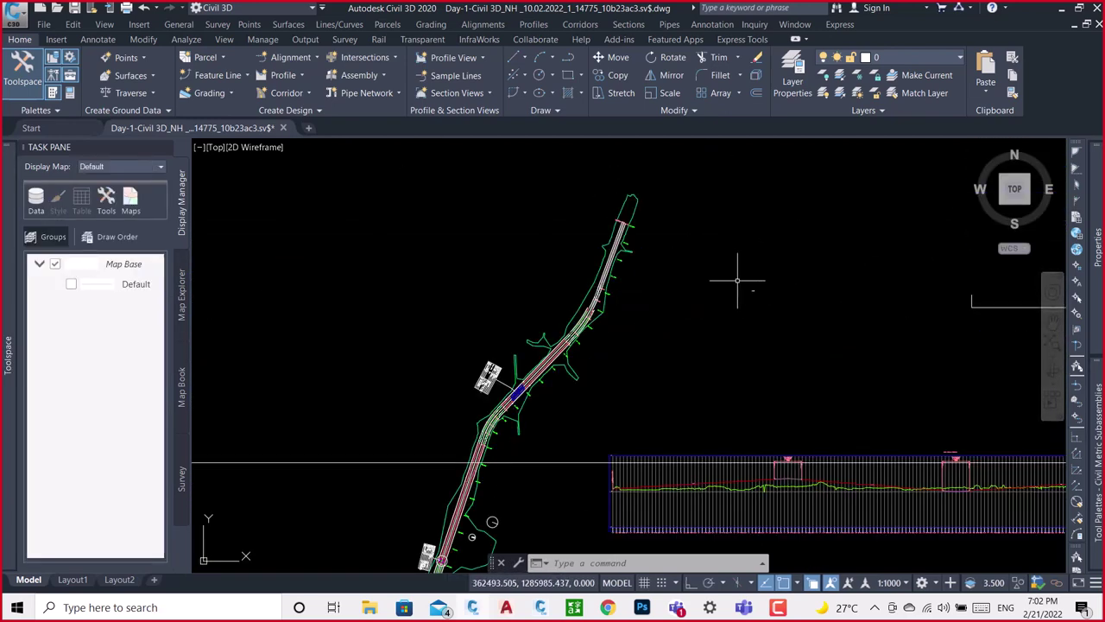
{"action": "scroll", "coordinate": [740, 284], "scroll_direction": "down", "scroll_amount": 5}
{"action": "scroll", "coordinate": [781, 306], "scroll_direction": "up", "scroll_amount": 5}
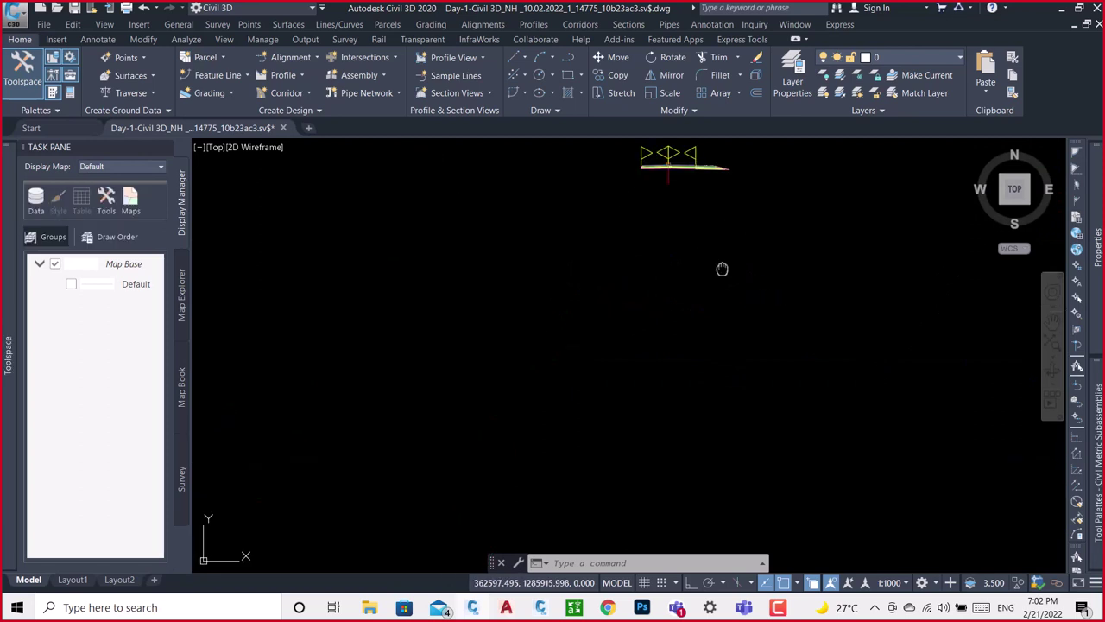
{"action": "middle_click_drag", "start_coordinate": [723, 269], "coordinate": [706, 375]}
{"action": "scroll", "coordinate": [714, 245], "scroll_direction": "up", "scroll_amount": 5}
{"action": "scroll", "coordinate": [714, 246], "scroll_direction": "up", "scroll_amount": 1}
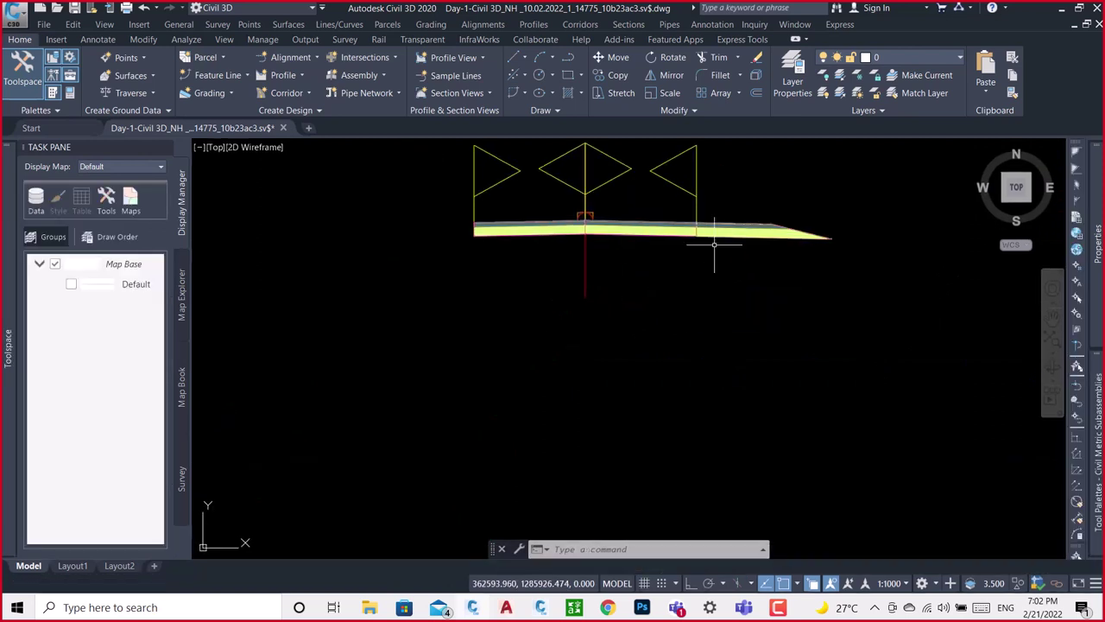
Delete the three yellow pavement subassemblies, leaving only the INDIA assembly baseline.
{"action": "left_click", "coordinate": [773, 205]}
{"action": "left_click", "coordinate": [740, 274]}
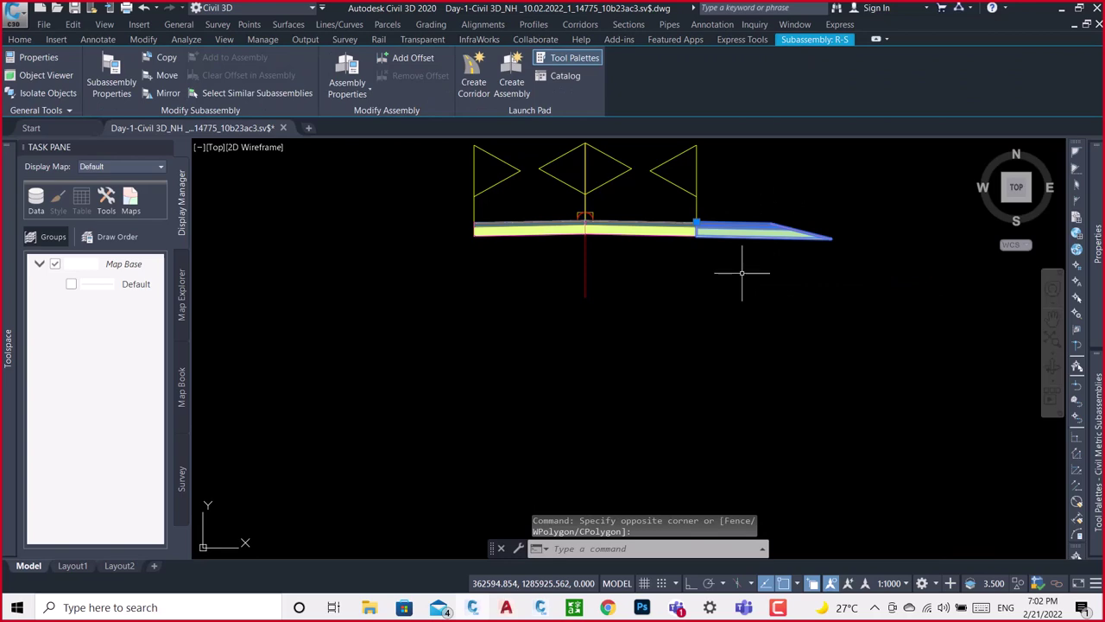
{"action": "key", "text": "Delete"}
{"action": "left_click", "coordinate": [684, 224]}
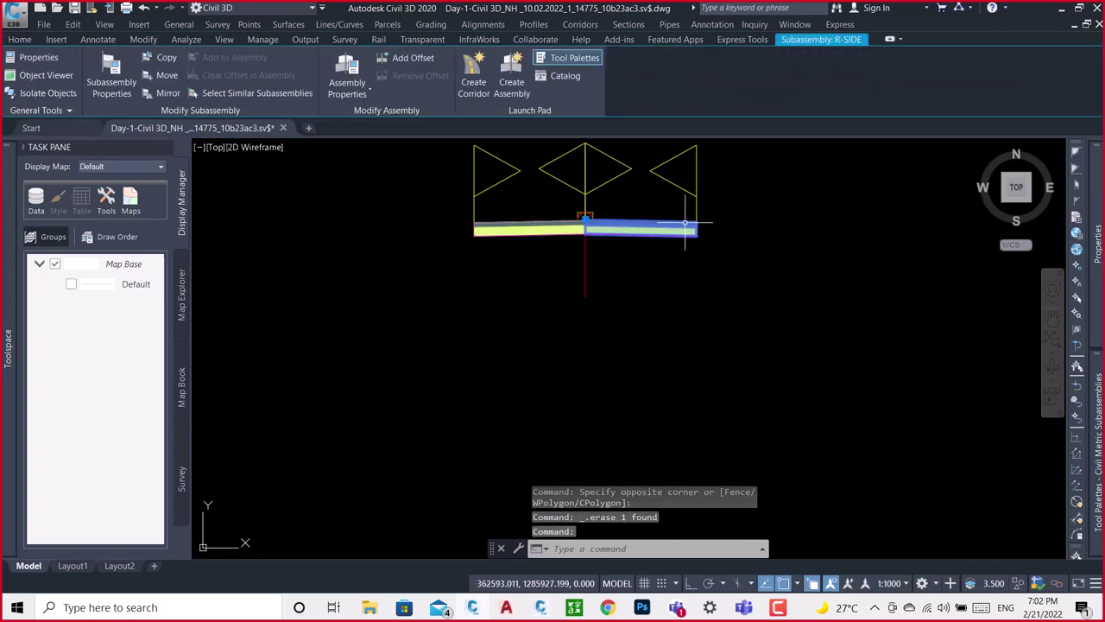
{"action": "key", "text": "Delete"}
{"action": "left_click", "coordinate": [541, 224]}
{"action": "key", "text": "Delete"}
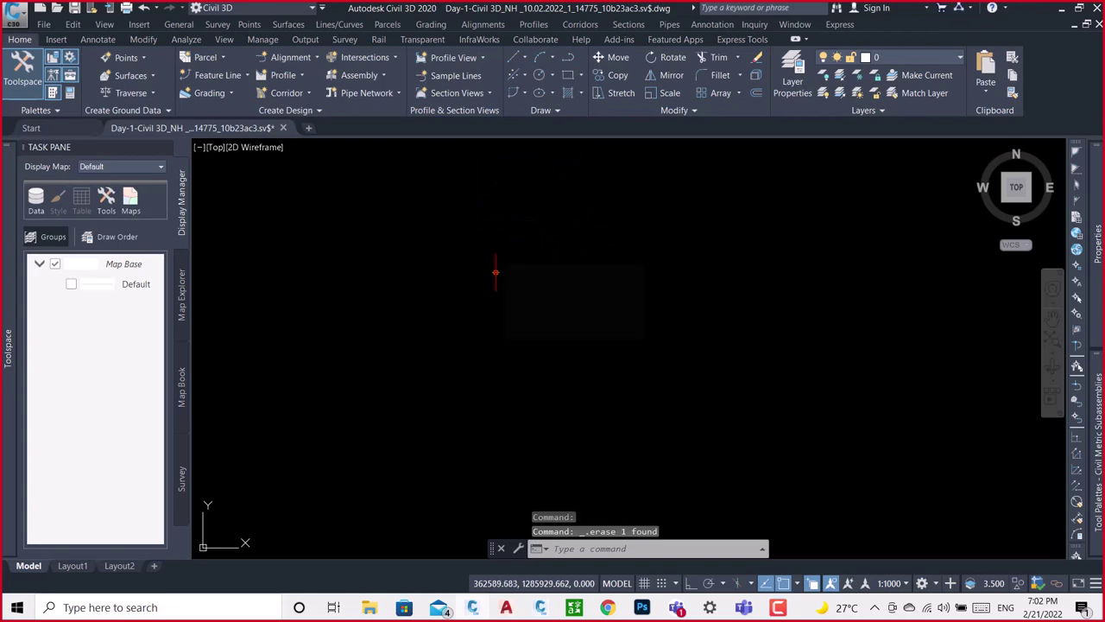
{"action": "left_click", "coordinate": [494, 255]}
{"action": "key", "text": "Escape"}
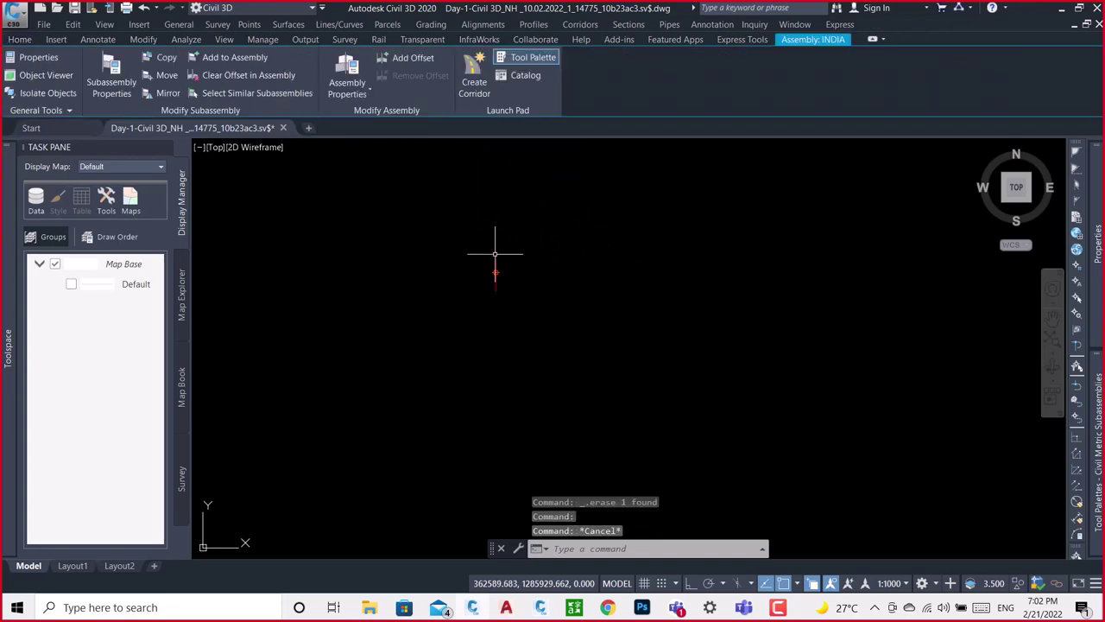
{"action": "scroll", "coordinate": [580, 259], "scroll_direction": "down", "scroll_amount": 5}
{"action": "scroll", "coordinate": [580, 254], "scroll_direction": "down", "scroll_amount": 2}
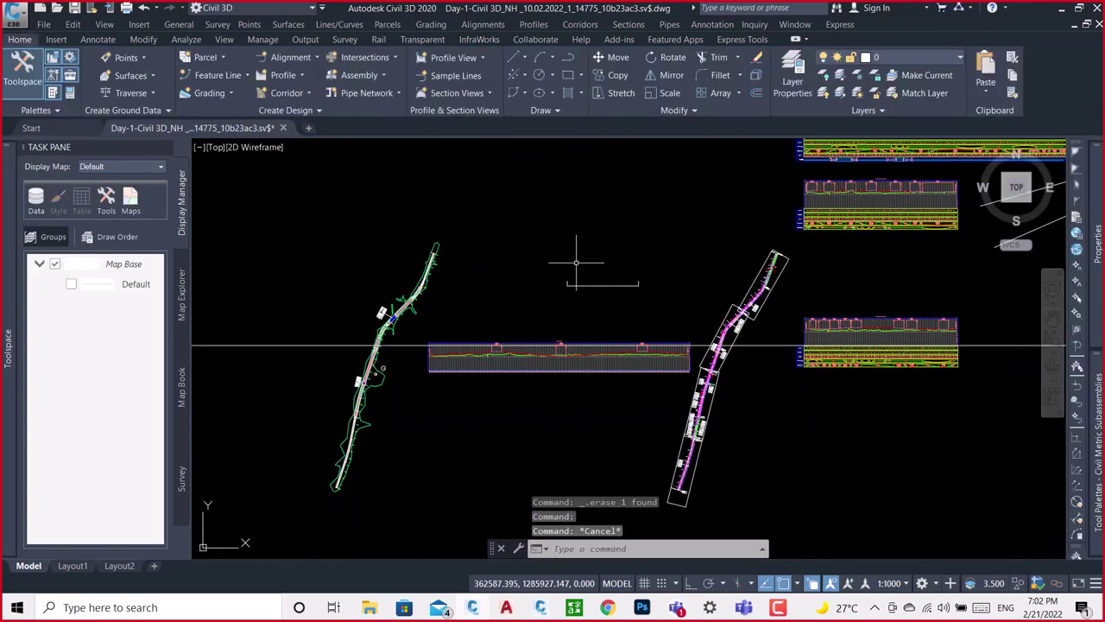
{"action": "scroll", "coordinate": [687, 304], "scroll_direction": "down", "scroll_amount": 2}
{"action": "scroll", "coordinate": [752, 225], "scroll_direction": "up", "scroll_amount": 2}
{"action": "scroll", "coordinate": [747, 246], "scroll_direction": "up", "scroll_amount": 2}
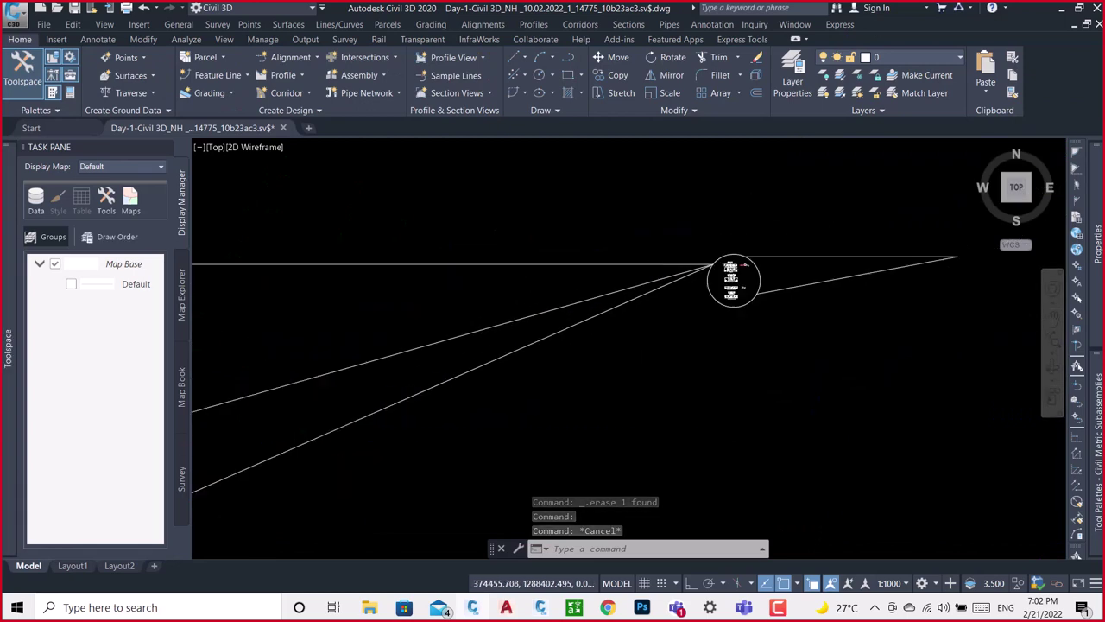
{"action": "scroll", "coordinate": [738, 272], "scroll_direction": "up", "scroll_amount": 2}
{"action": "scroll", "coordinate": [760, 194], "scroll_direction": "up", "scroll_amount": 2}
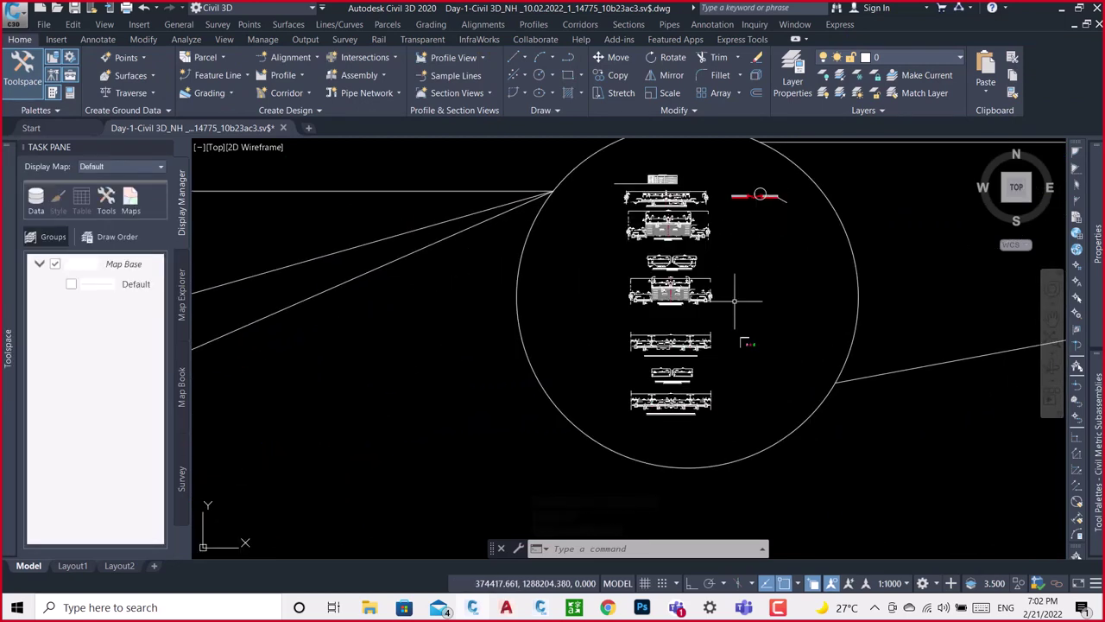
{"action": "scroll", "coordinate": [760, 342], "scroll_direction": "up", "scroll_amount": 3}
{"action": "scroll", "coordinate": [760, 342], "scroll_direction": "up", "scroll_amount": 3}
{"action": "scroll", "coordinate": [730, 358], "scroll_direction": "up", "scroll_amount": 5}
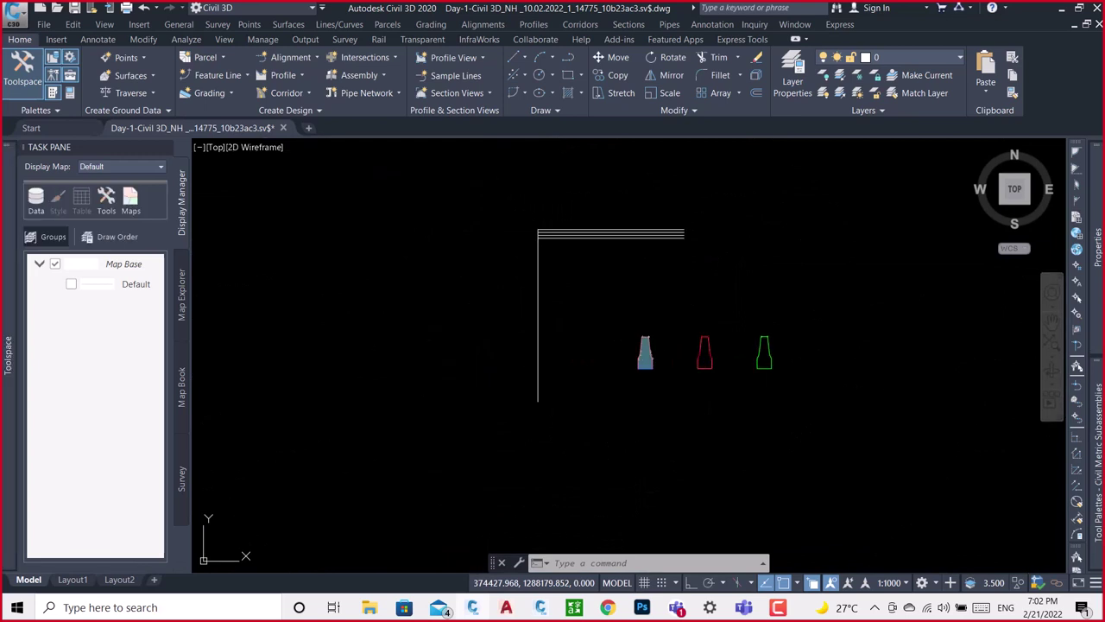
{"action": "scroll", "coordinate": [651, 337], "scroll_direction": "up", "scroll_amount": 2}
{"action": "scroll", "coordinate": [616, 320], "scroll_direction": "up", "scroll_amount": 5}
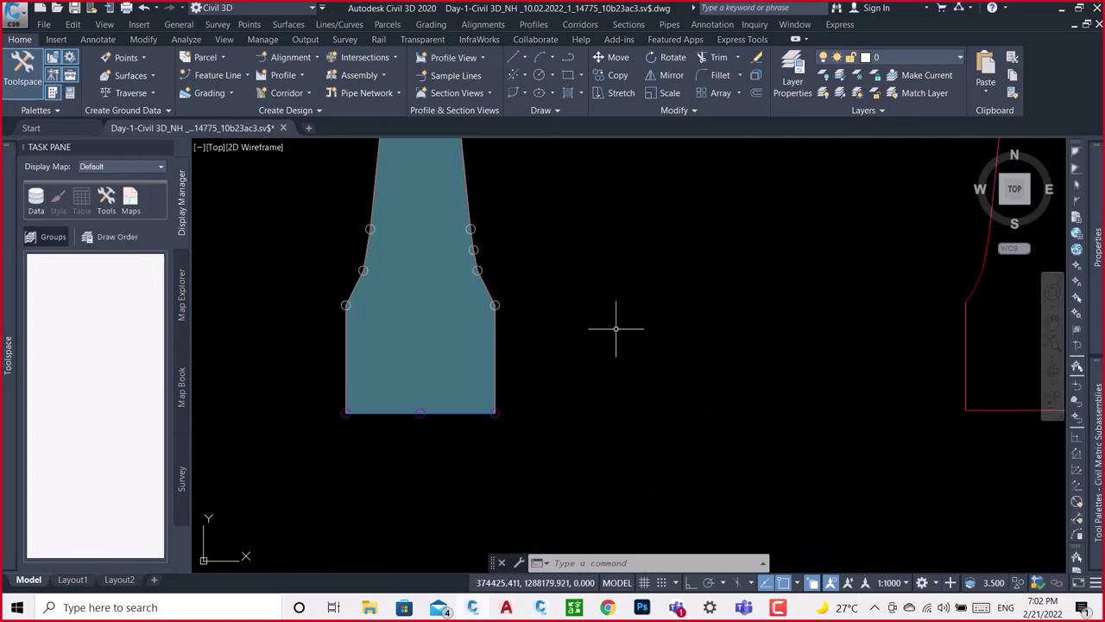
{"action": "left_click", "coordinate": [466, 240]}
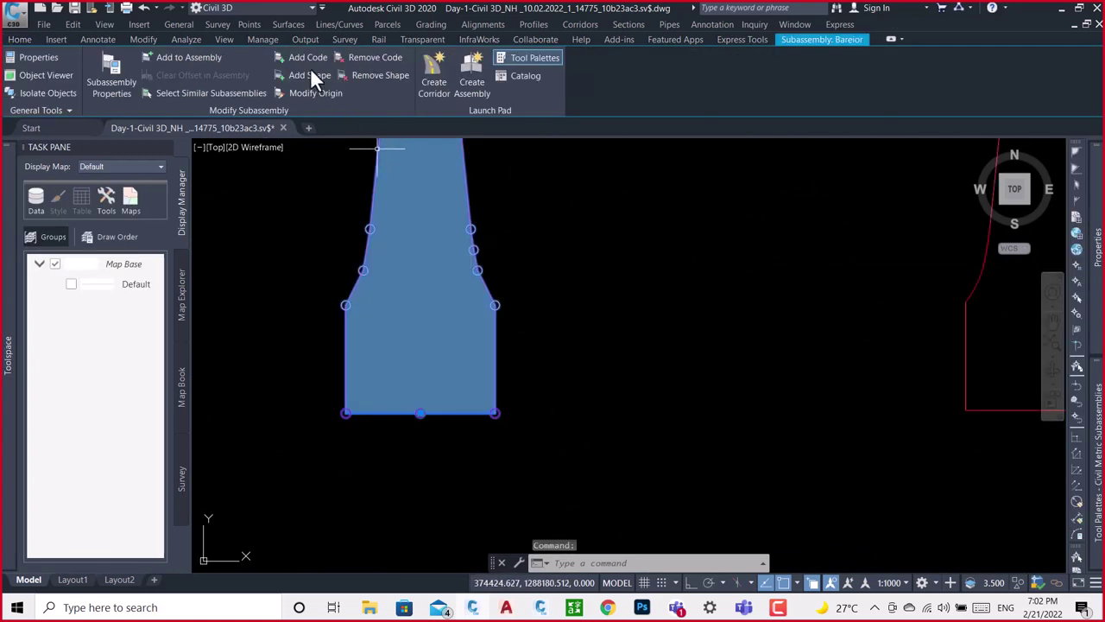
{"action": "left_click", "coordinate": [301, 55]}
{"action": "scroll", "coordinate": [548, 237], "scroll_direction": "down", "scroll_amount": 5}
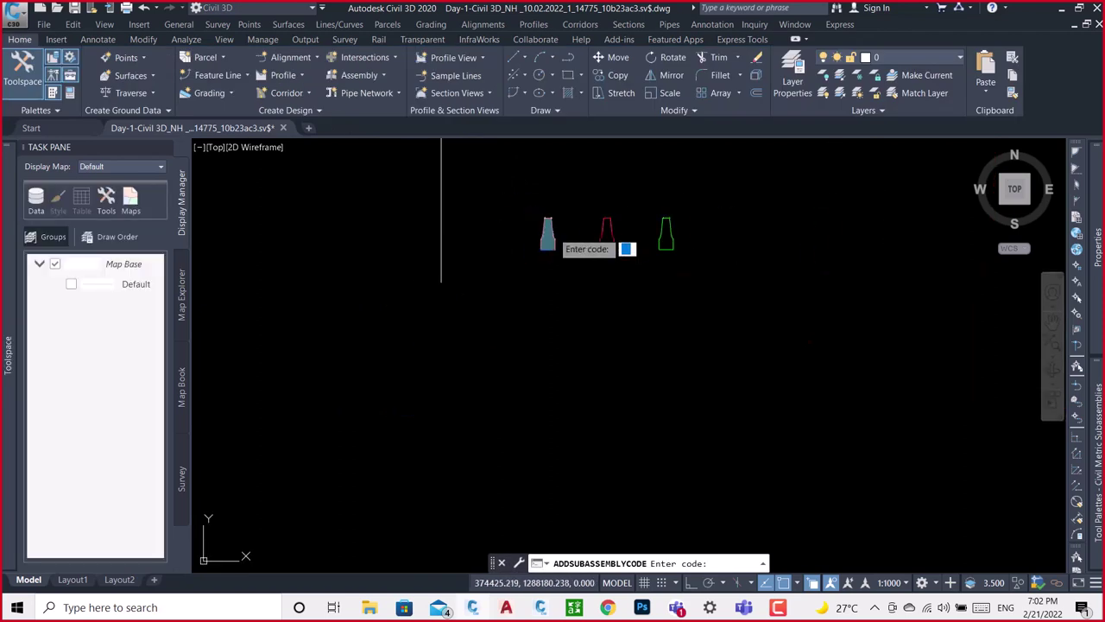
{"action": "key", "text": "Escape"}
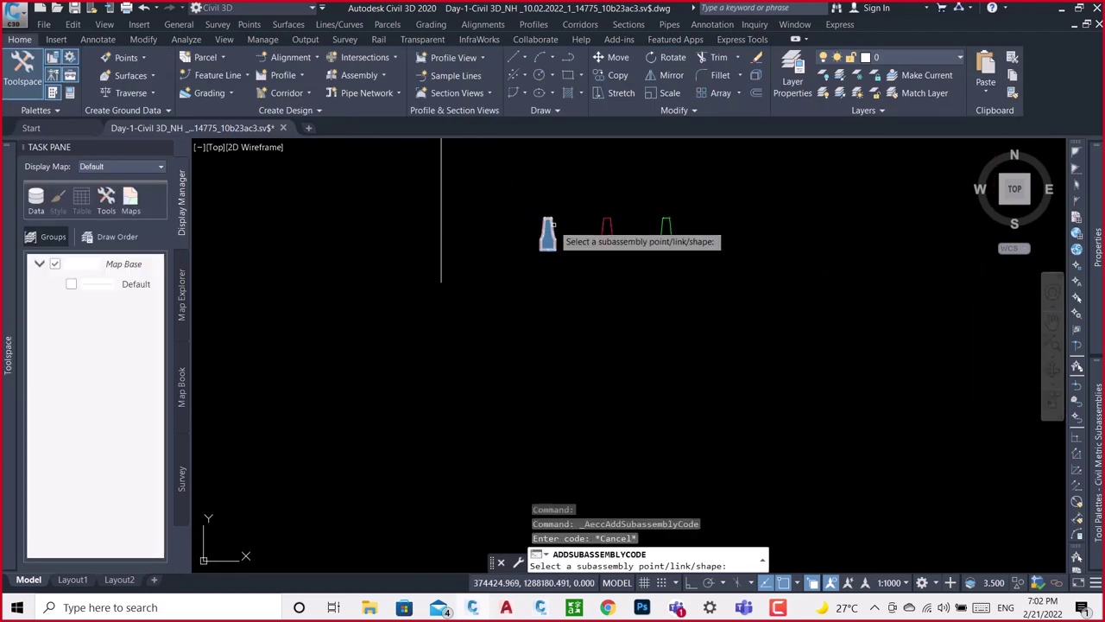
{"action": "key", "text": "Escape"}
{"action": "scroll", "coordinate": [551, 222], "scroll_direction": "up", "scroll_amount": 2}
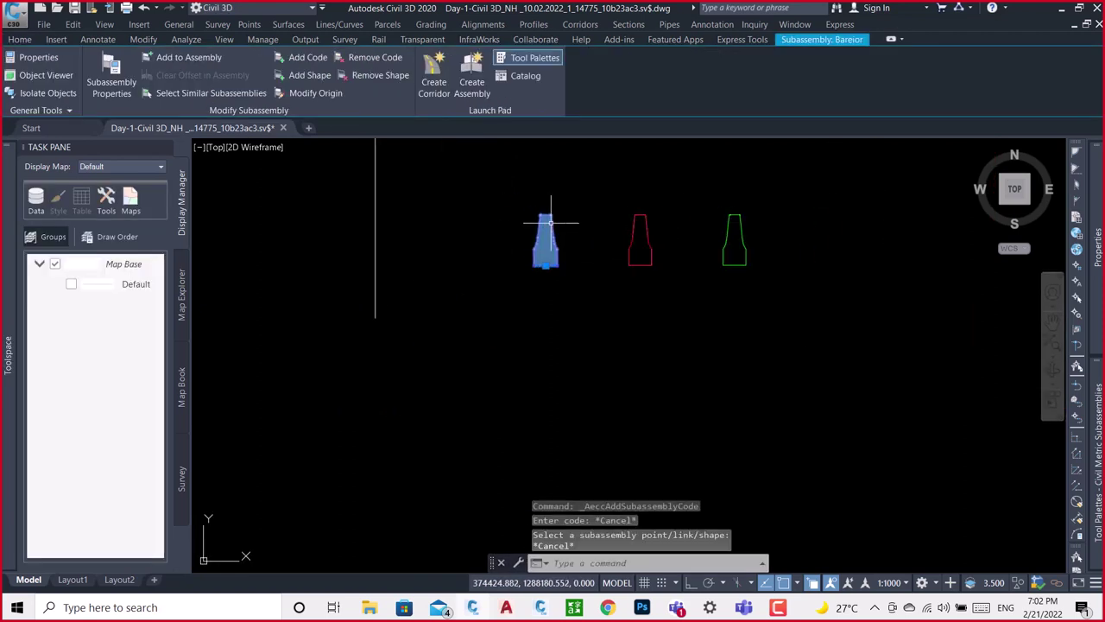
Add the New Jersey barrier to the INDIA assembly at its marker point.
{"action": "left_click", "coordinate": [171, 60]}
{"action": "scroll", "coordinate": [610, 288], "scroll_direction": "down", "scroll_amount": 3}
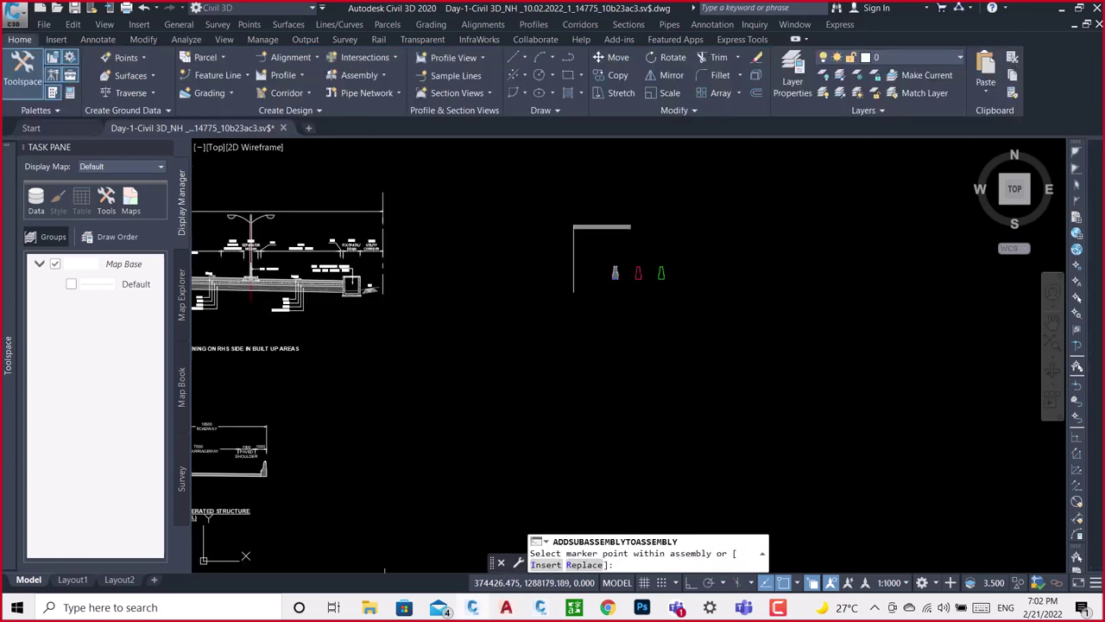
{"action": "scroll", "coordinate": [609, 289], "scroll_direction": "down", "scroll_amount": 2}
{"action": "scroll", "coordinate": [656, 246], "scroll_direction": "down", "scroll_amount": 2}
{"action": "scroll", "coordinate": [661, 238], "scroll_direction": "down", "scroll_amount": 3}
{"action": "scroll", "coordinate": [673, 241], "scroll_direction": "up", "scroll_amount": 5}
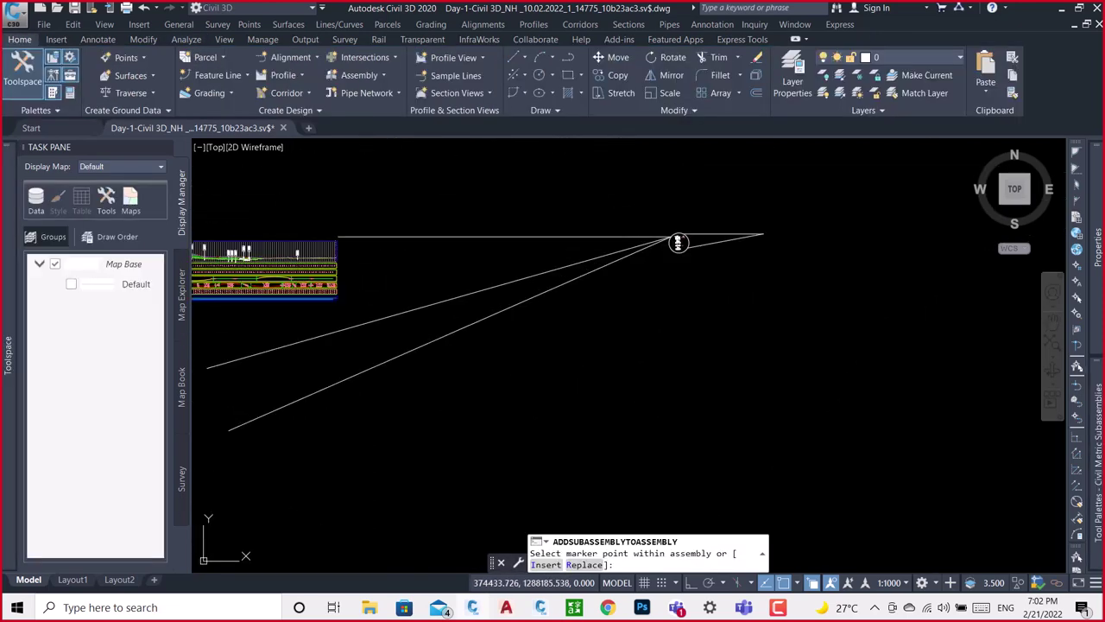
{"action": "scroll", "coordinate": [682, 244], "scroll_direction": "up", "scroll_amount": 1}
{"action": "scroll", "coordinate": [682, 244], "scroll_direction": "down", "scroll_amount": 2}
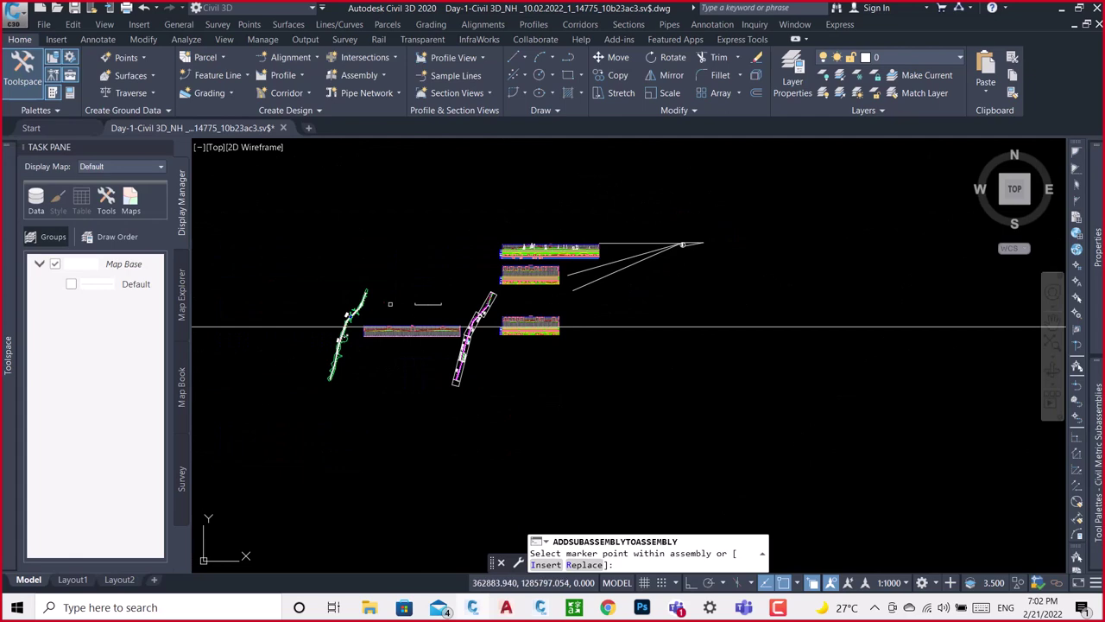
{"action": "scroll", "coordinate": [414, 337], "scroll_direction": "up", "scroll_amount": 3}
{"action": "scroll", "coordinate": [402, 311], "scroll_direction": "up", "scroll_amount": 3}
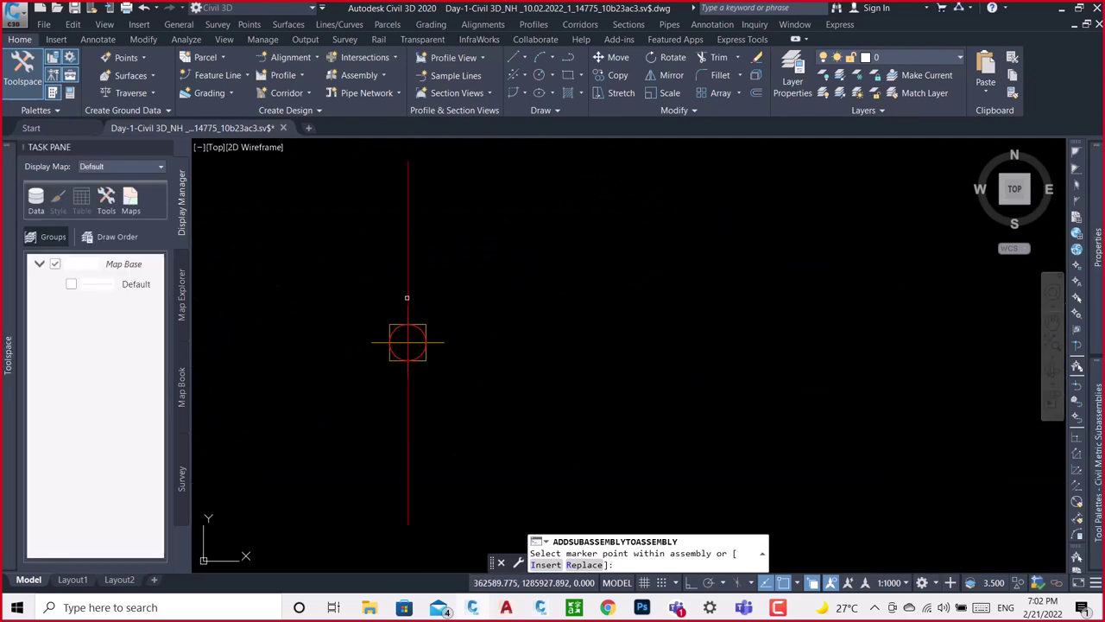
{"action": "left_click", "coordinate": [408, 342]}
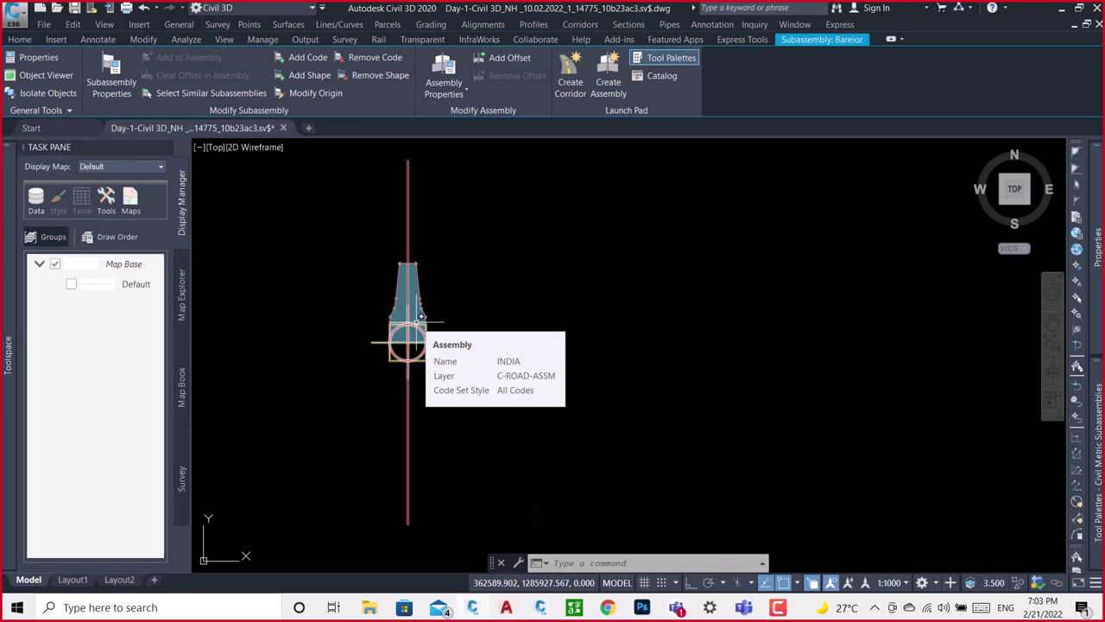
Zoom around the drawing to locate the typical road cross-section details.
{"action": "scroll", "coordinate": [418, 317], "scroll_direction": "down", "scroll_amount": 3}
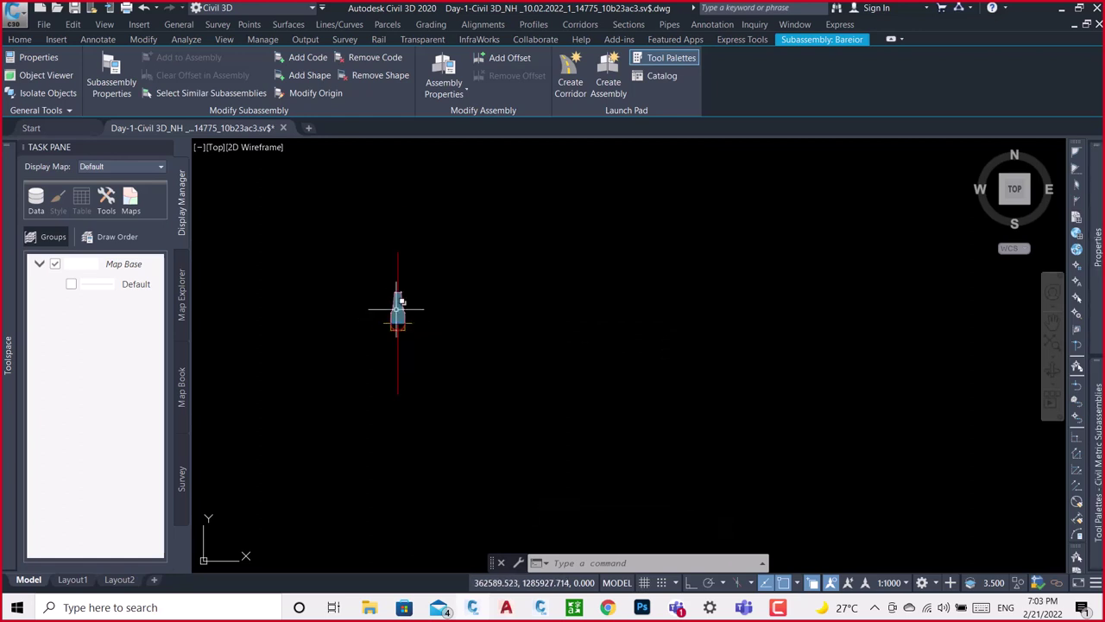
{"action": "scroll", "coordinate": [397, 302], "scroll_direction": "up", "scroll_amount": 5}
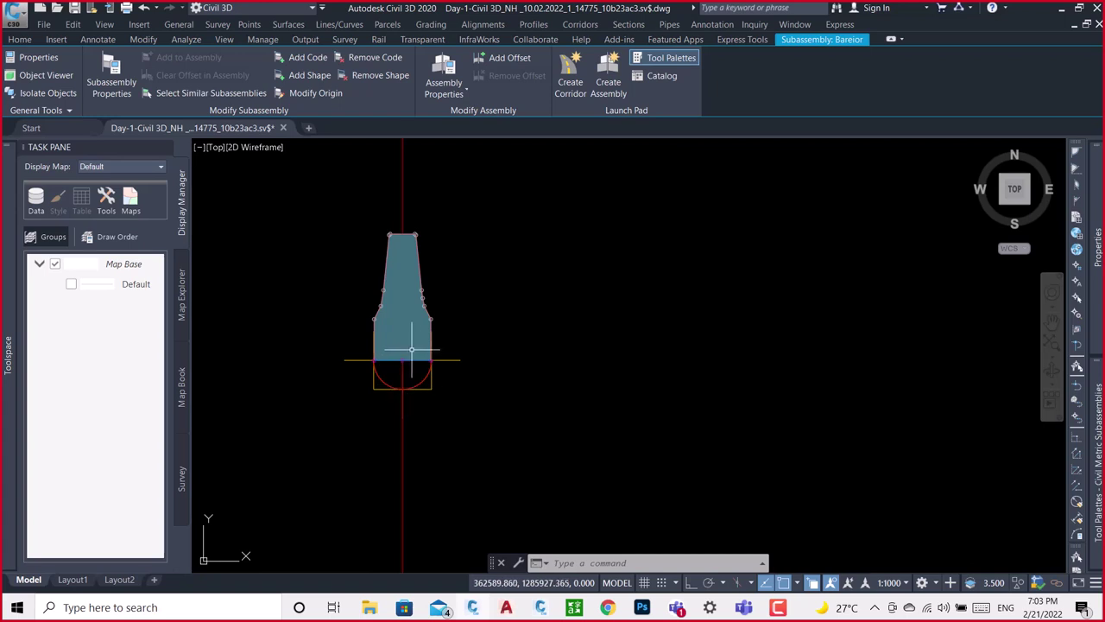
{"action": "scroll", "coordinate": [411, 350], "scroll_direction": "up", "scroll_amount": 2}
{"action": "scroll", "coordinate": [423, 328], "scroll_direction": "up", "scroll_amount": 2}
{"action": "scroll", "coordinate": [429, 314], "scroll_direction": "down", "scroll_amount": 7}
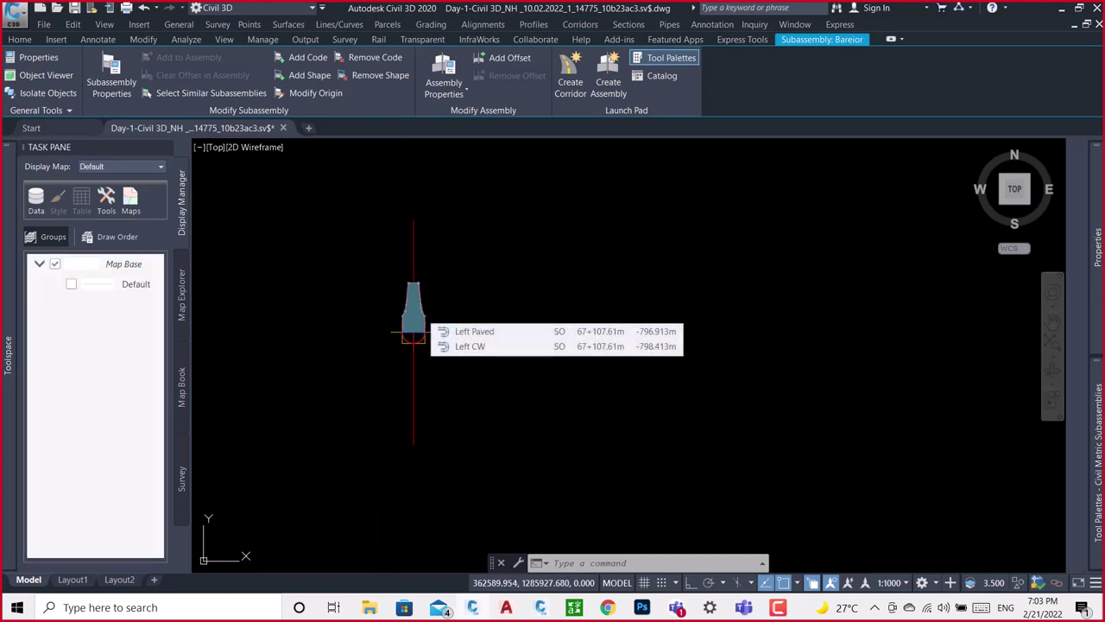
{"action": "scroll", "coordinate": [418, 321], "scroll_direction": "down", "scroll_amount": 3}
{"action": "scroll", "coordinate": [422, 314], "scroll_direction": "up", "scroll_amount": 5}
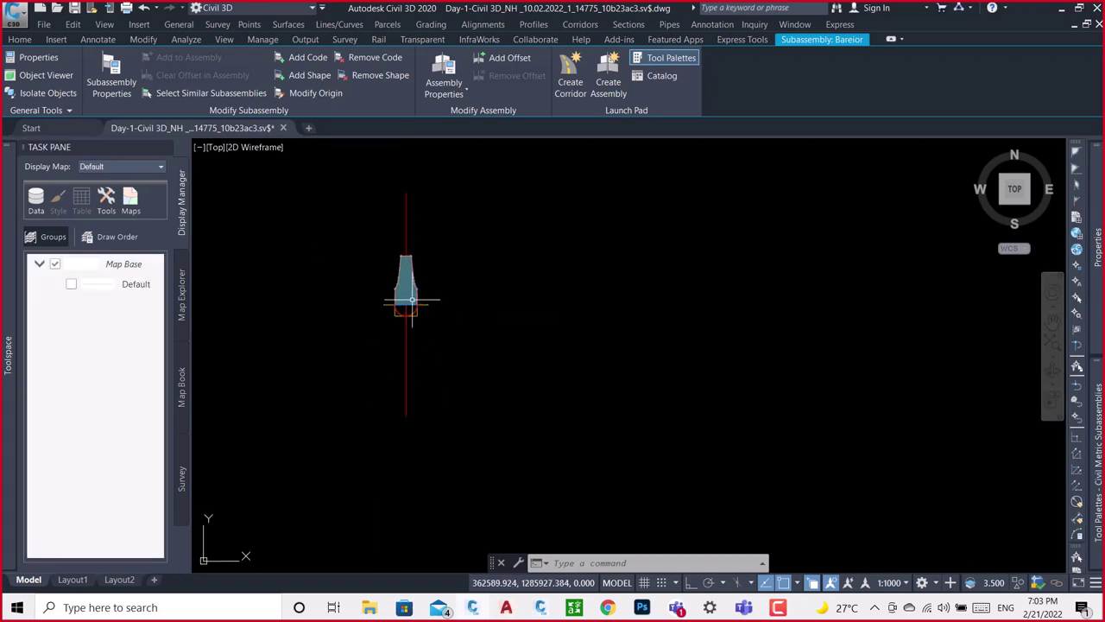
{"action": "scroll", "coordinate": [349, 341], "scroll_direction": "down", "scroll_amount": 5}
{"action": "scroll", "coordinate": [388, 316], "scroll_direction": "down", "scroll_amount": 3}
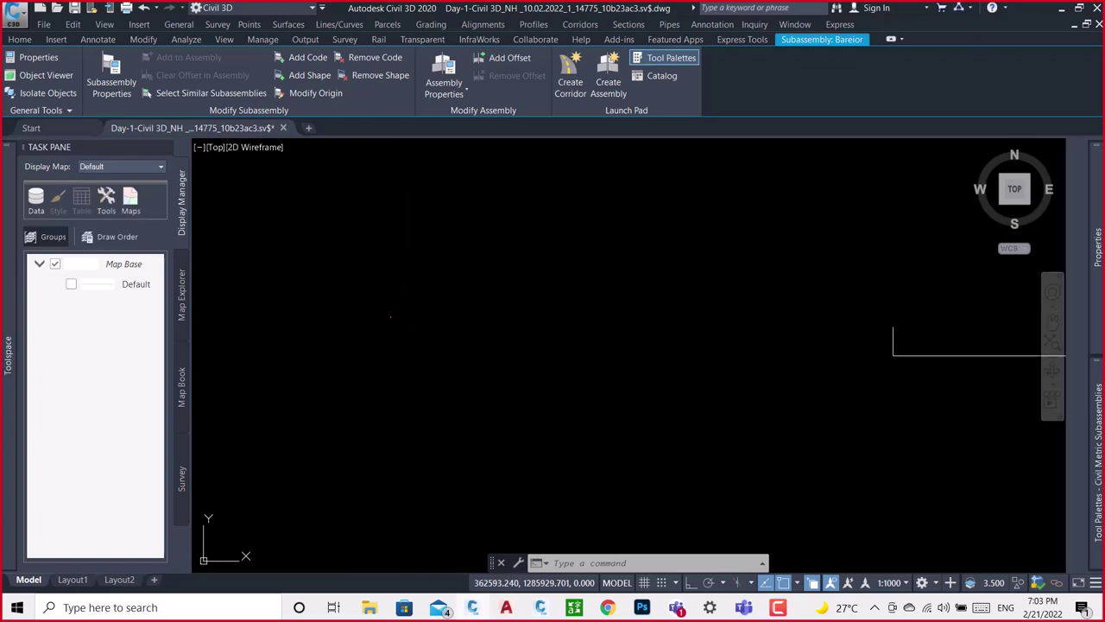
{"action": "scroll", "coordinate": [604, 318], "scroll_direction": "up", "scroll_amount": 1}
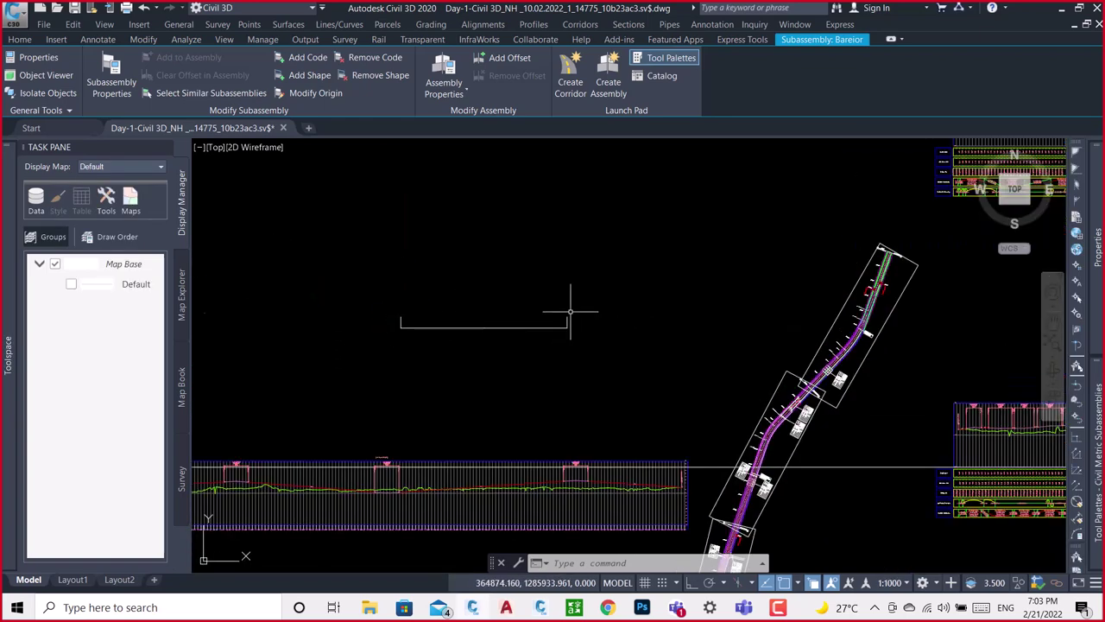
{"action": "scroll", "coordinate": [535, 354], "scroll_direction": "down", "scroll_amount": 3}
{"action": "scroll", "coordinate": [596, 320], "scroll_direction": "down", "scroll_amount": 4}
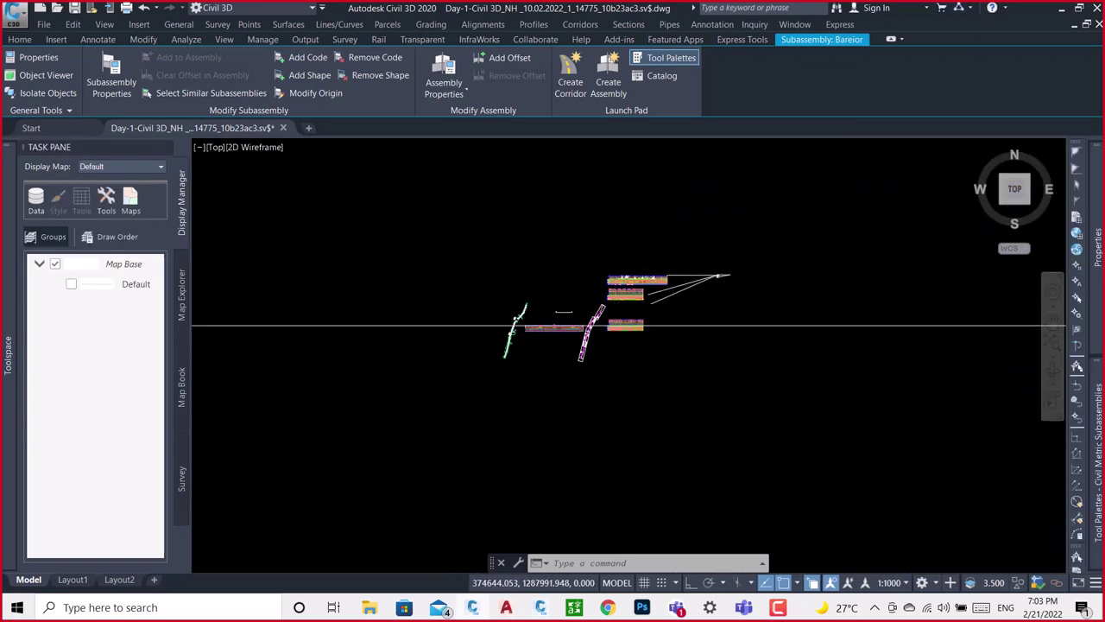
{"action": "scroll", "coordinate": [721, 277], "scroll_direction": "up", "scroll_amount": 3}
{"action": "scroll", "coordinate": [698, 251], "scroll_direction": "up", "scroll_amount": 3}
{"action": "scroll", "coordinate": [775, 323], "scroll_direction": "up", "scroll_amount": 1}
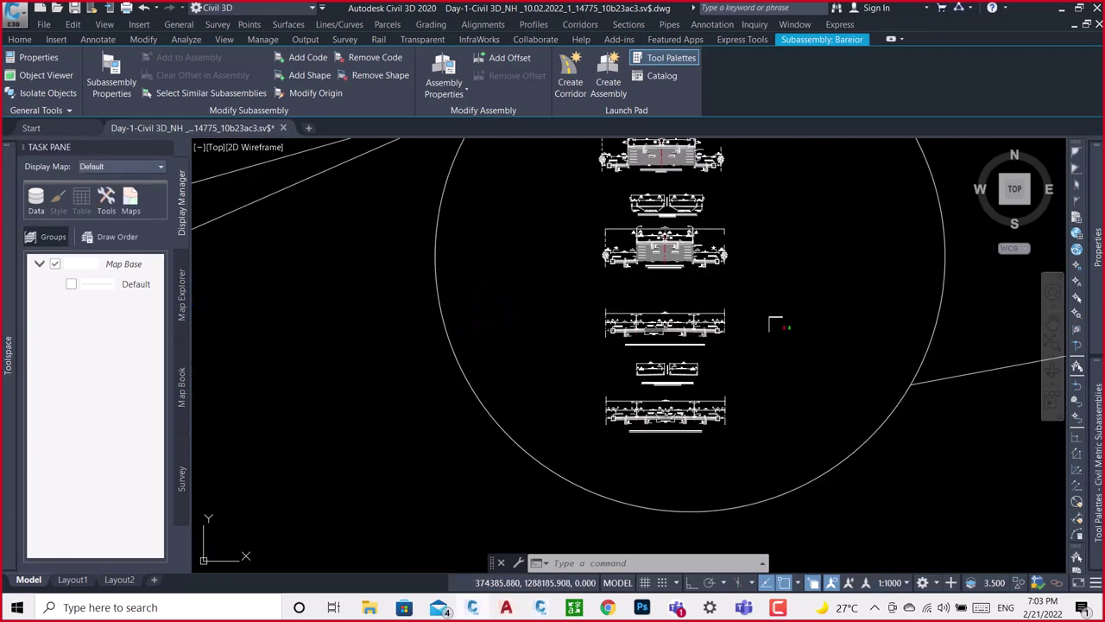
{"action": "scroll", "coordinate": [811, 324], "scroll_direction": "up", "scroll_amount": 1}
{"action": "scroll", "coordinate": [772, 321], "scroll_direction": "down", "scroll_amount": 1}
{"action": "scroll", "coordinate": [872, 318], "scroll_direction": "up", "scroll_amount": 3}
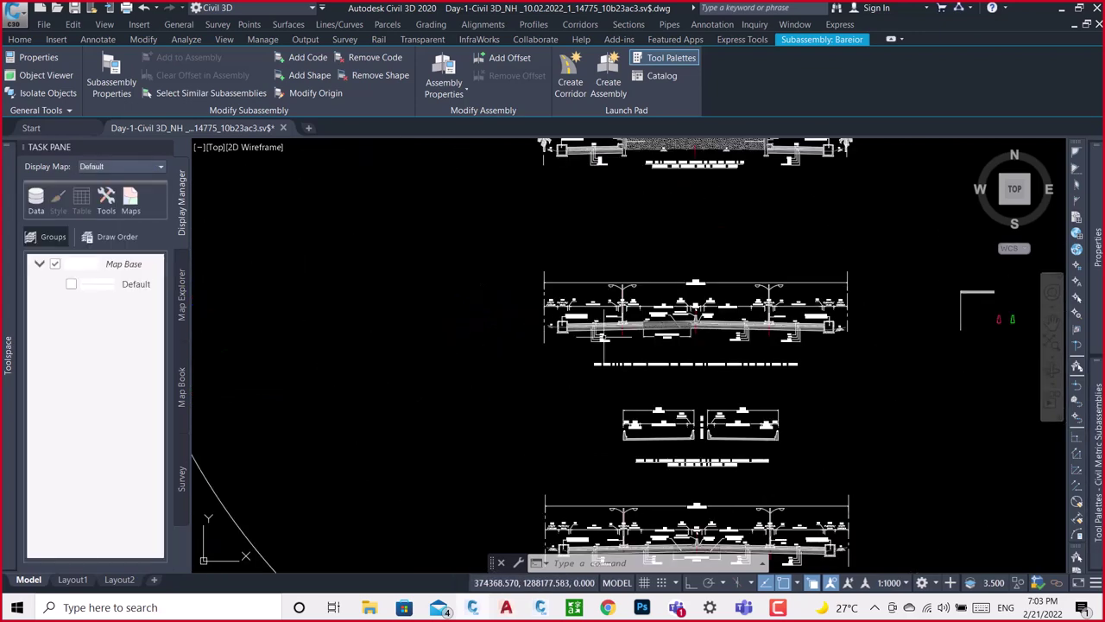
Copy the middle typical cross-section detail and place it beside the barrier assembly.
{"action": "left_click", "coordinate": [511, 244]}
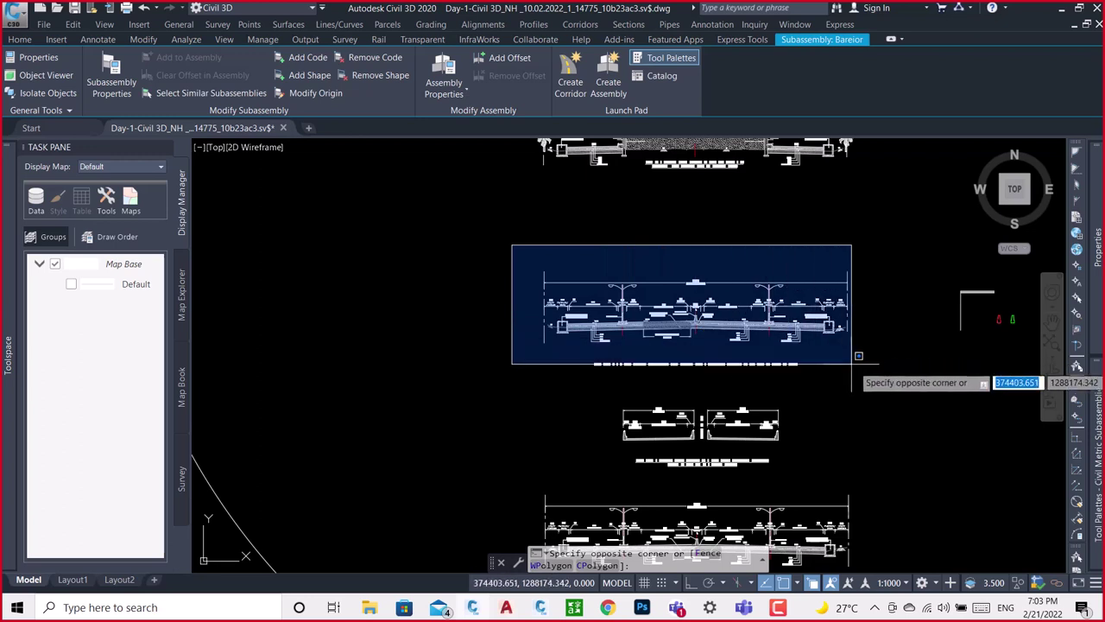
{"action": "left_click", "coordinate": [894, 387]}
{"action": "left_click", "coordinate": [894, 387]}
{"action": "type", "text": "C"}
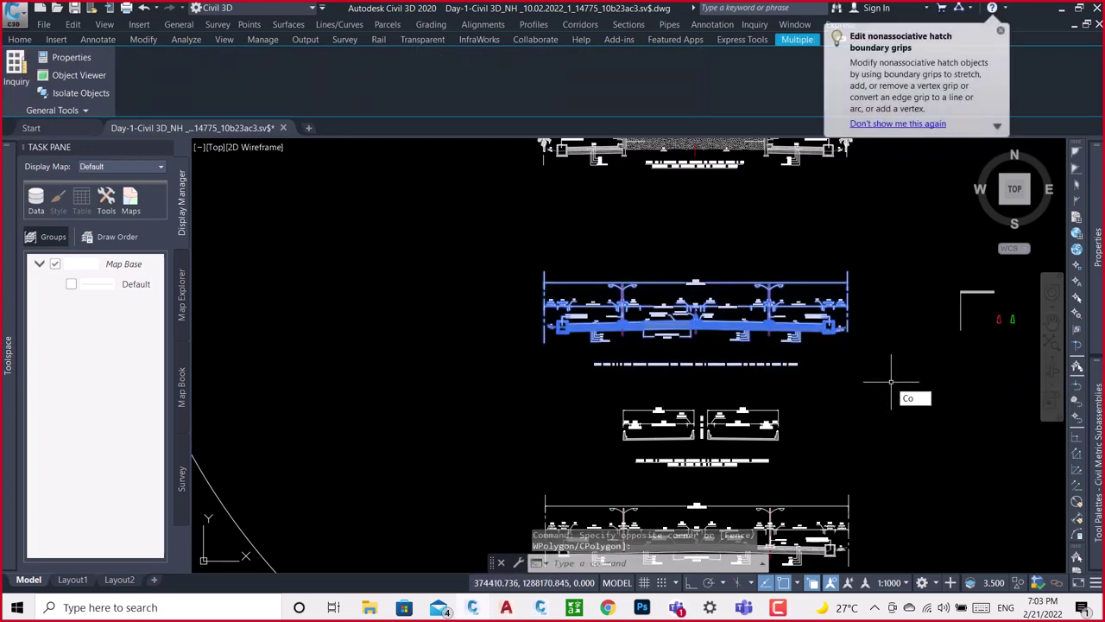
{"action": "type", "text": "o"}
{"action": "key", "text": "Return"}
{"action": "left_click", "coordinate": [730, 364]}
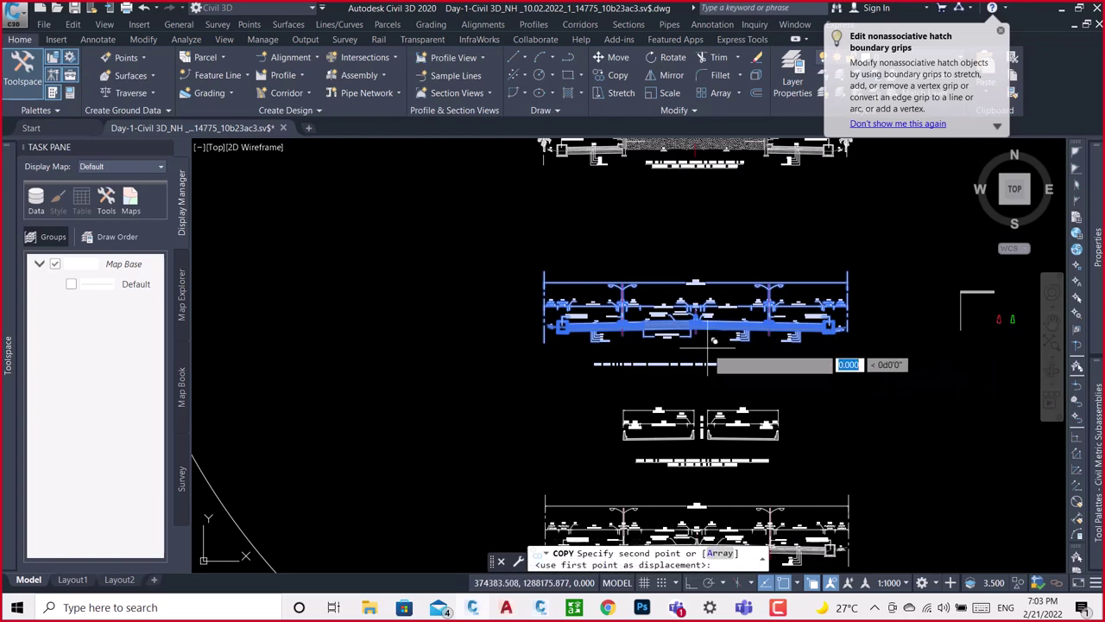
{"action": "scroll", "coordinate": [716, 250], "scroll_direction": "down", "scroll_amount": 5}
{"action": "scroll", "coordinate": [756, 301], "scroll_direction": "down", "scroll_amount": 3}
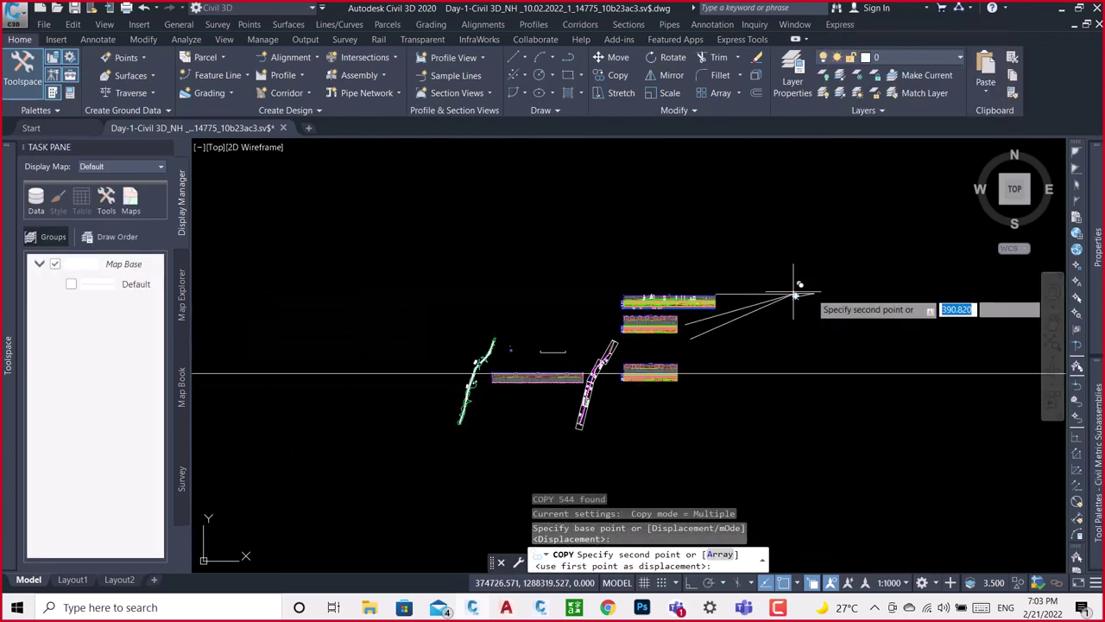
{"action": "scroll", "coordinate": [716, 358], "scroll_direction": "down", "scroll_amount": 3}
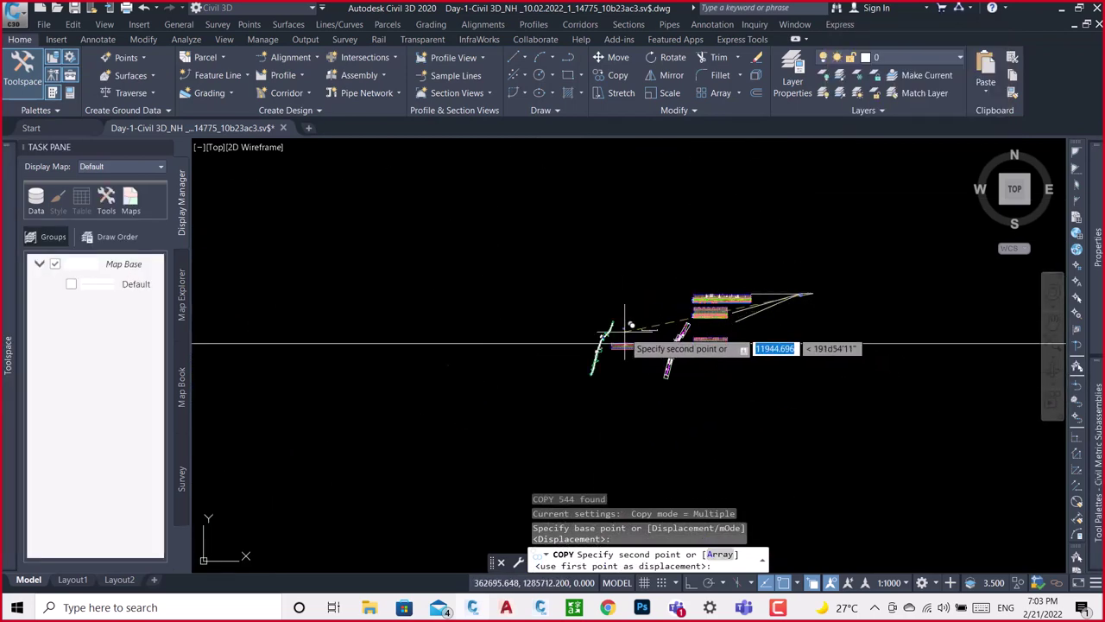
{"action": "scroll", "coordinate": [621, 323], "scroll_direction": "up", "scroll_amount": 5}
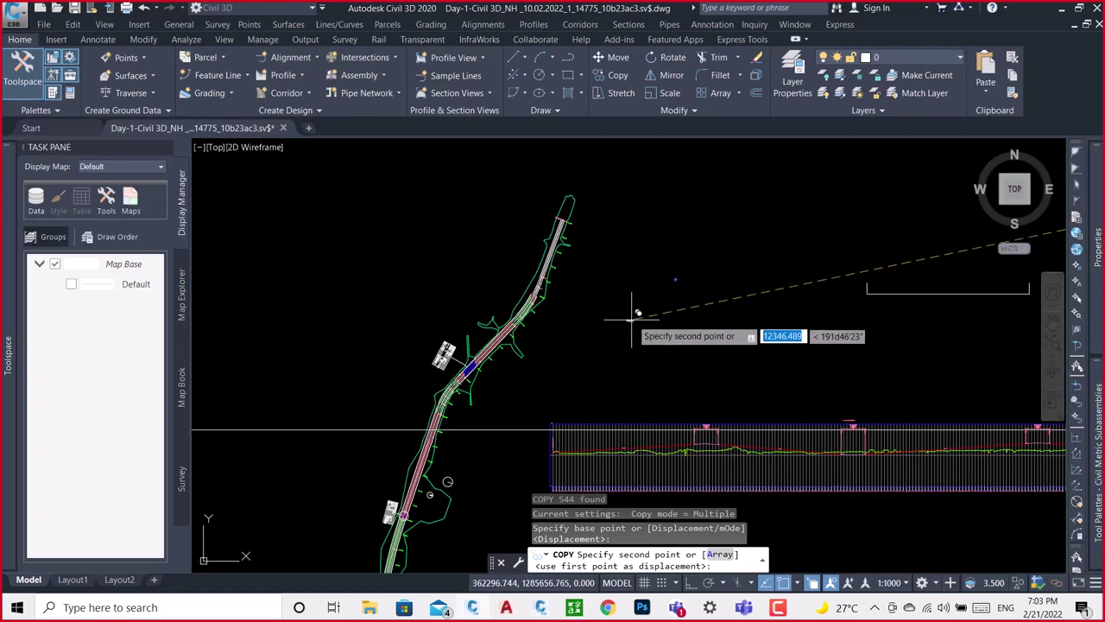
{"action": "scroll", "coordinate": [678, 285], "scroll_direction": "down", "scroll_amount": 5}
{"action": "scroll", "coordinate": [717, 298], "scroll_direction": "up", "scroll_amount": 3}
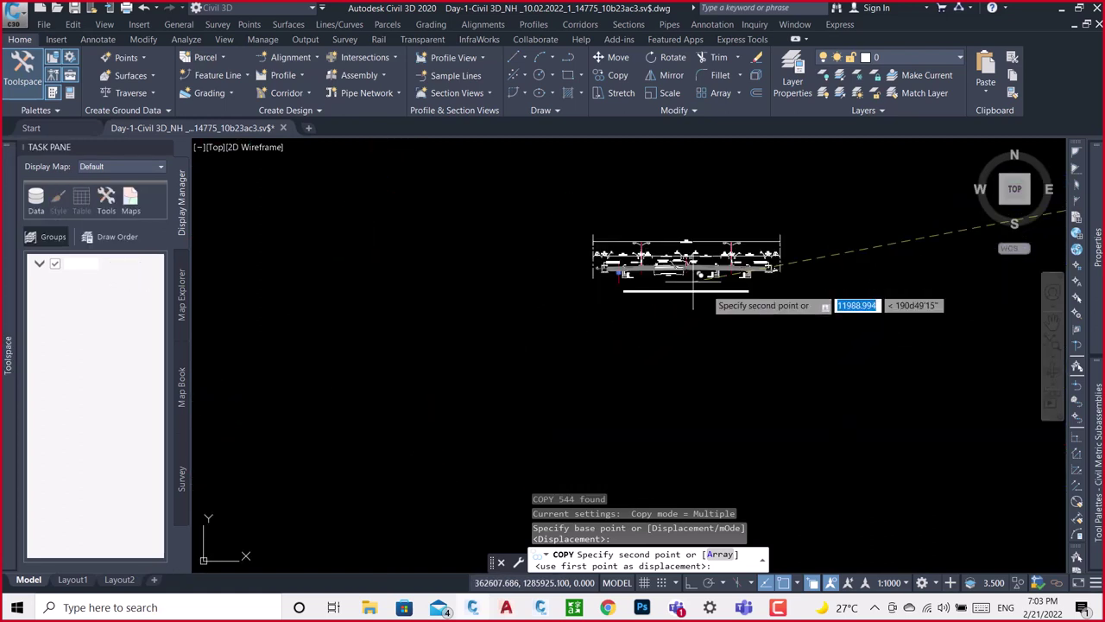
{"action": "scroll", "coordinate": [729, 307], "scroll_direction": "up", "scroll_amount": 3}
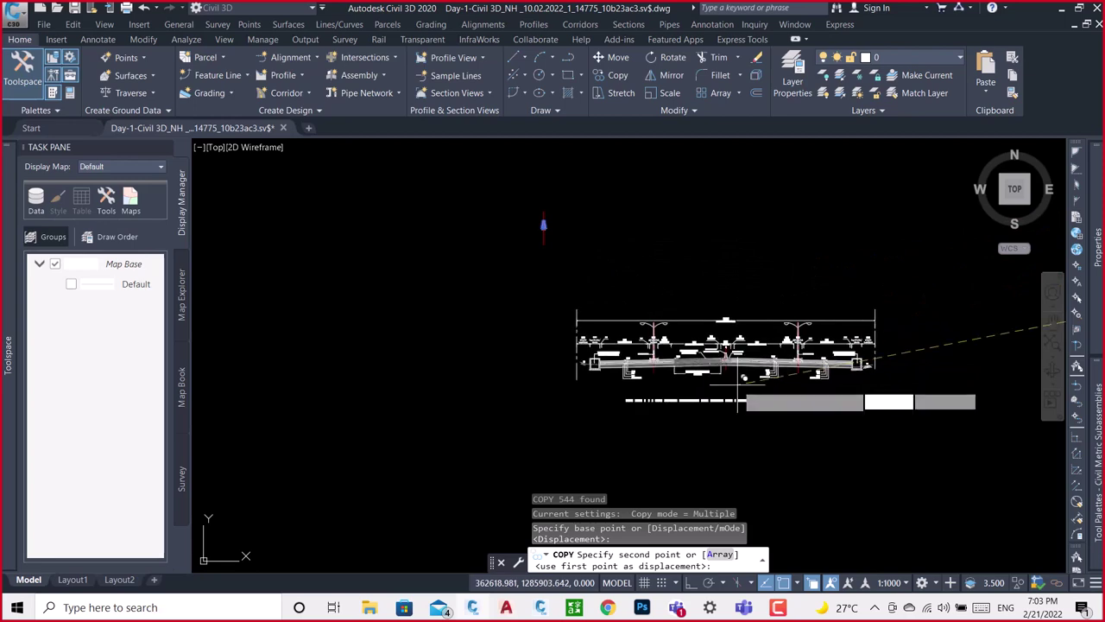
{"action": "left_click", "coordinate": [730, 369]}
{"action": "key", "text": "Escape"}
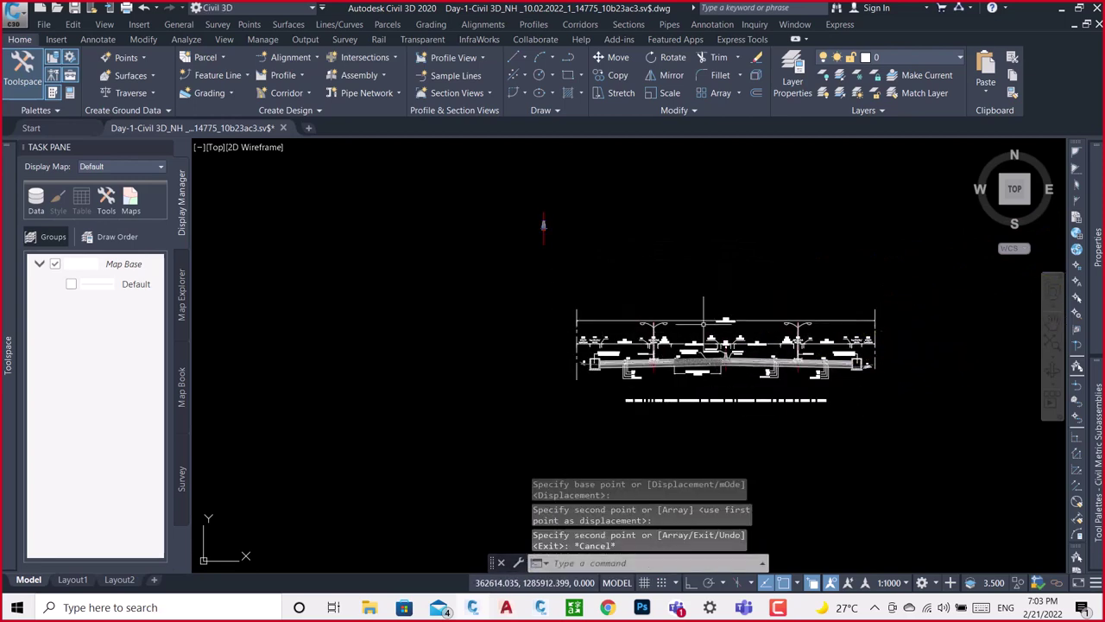
{"action": "scroll", "coordinate": [725, 353], "scroll_direction": "up", "scroll_amount": 3}
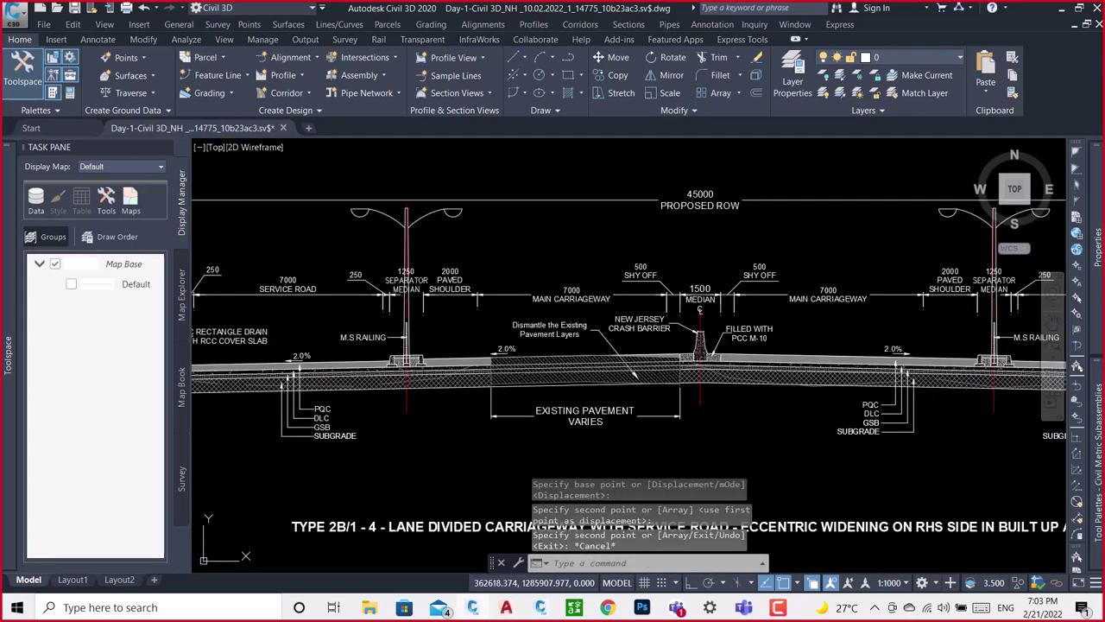
{"action": "scroll", "coordinate": [725, 354], "scroll_direction": "up", "scroll_amount": 3}
{"action": "scroll", "coordinate": [725, 354], "scroll_direction": "up", "scroll_amount": 3}
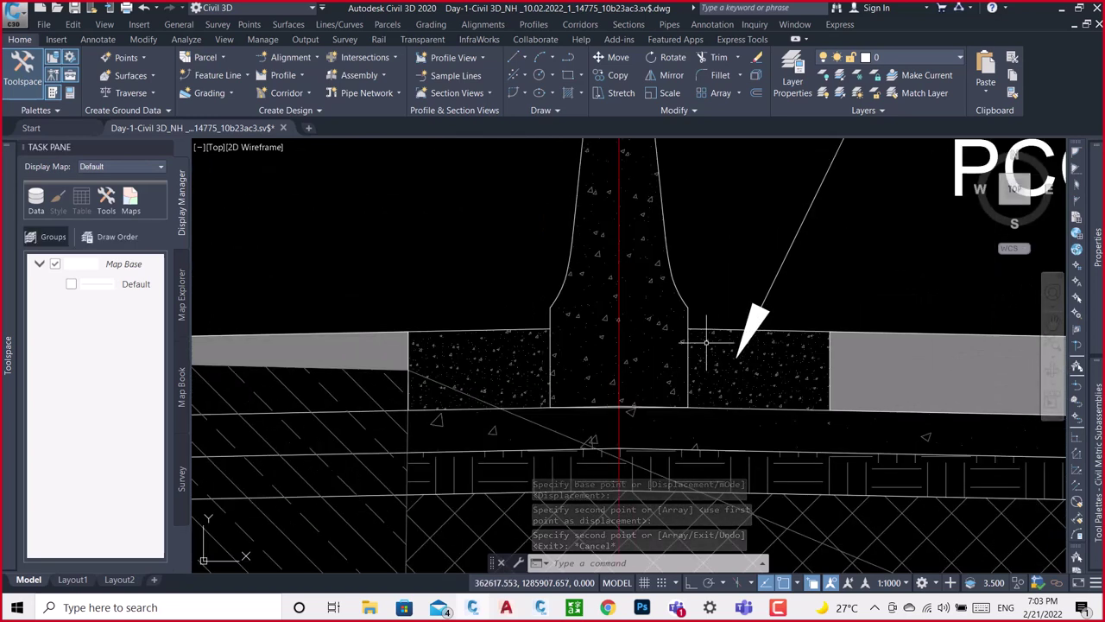
{"action": "scroll", "coordinate": [688, 312], "scroll_direction": "up", "scroll_amount": 5}
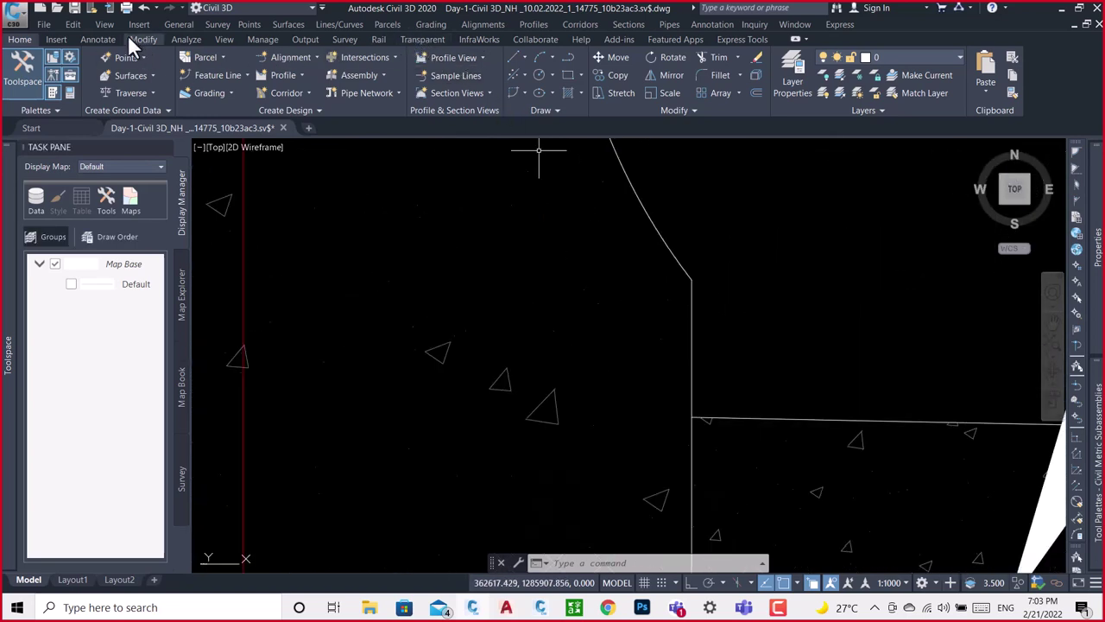
{"action": "left_click", "coordinate": [98, 39]}
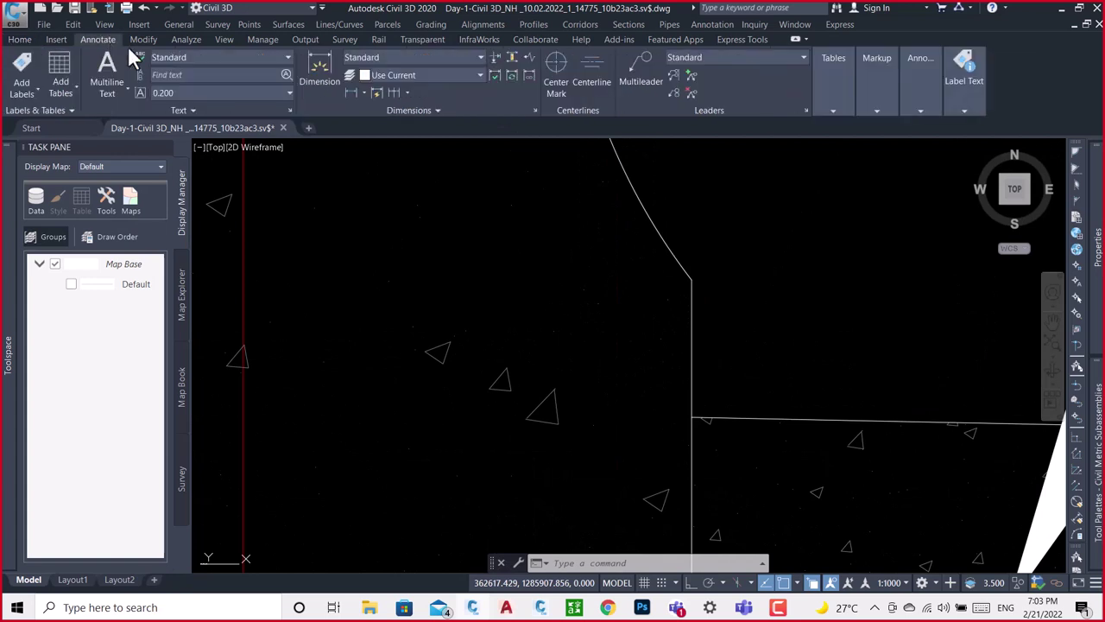
{"action": "left_click", "coordinate": [364, 93]}
{"action": "left_click", "coordinate": [364, 143]}
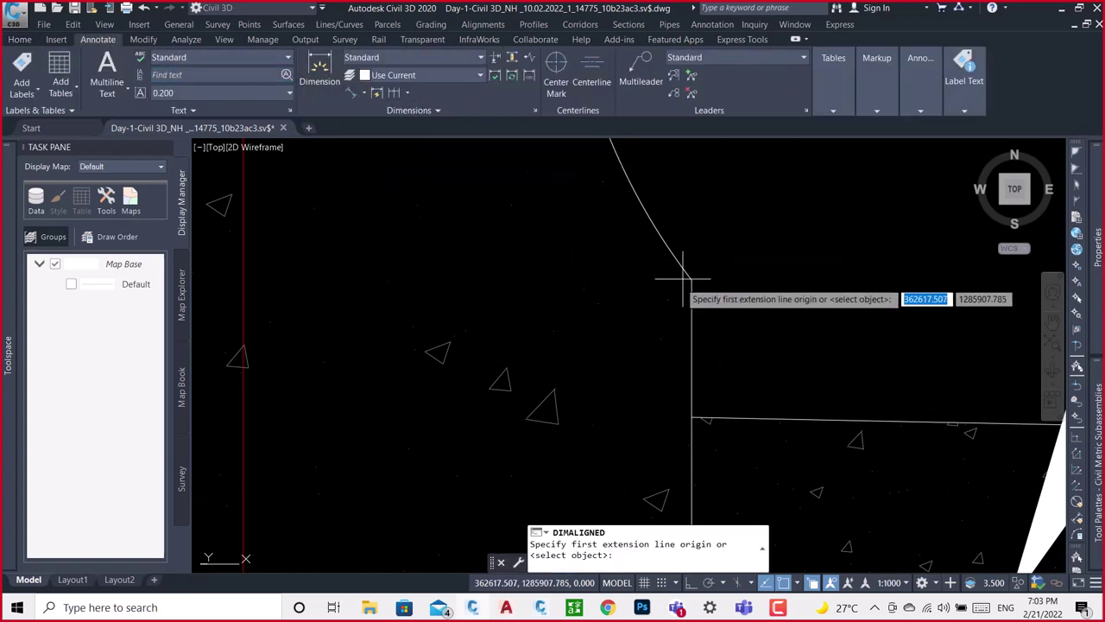
{"action": "left_click", "coordinate": [690, 279]}
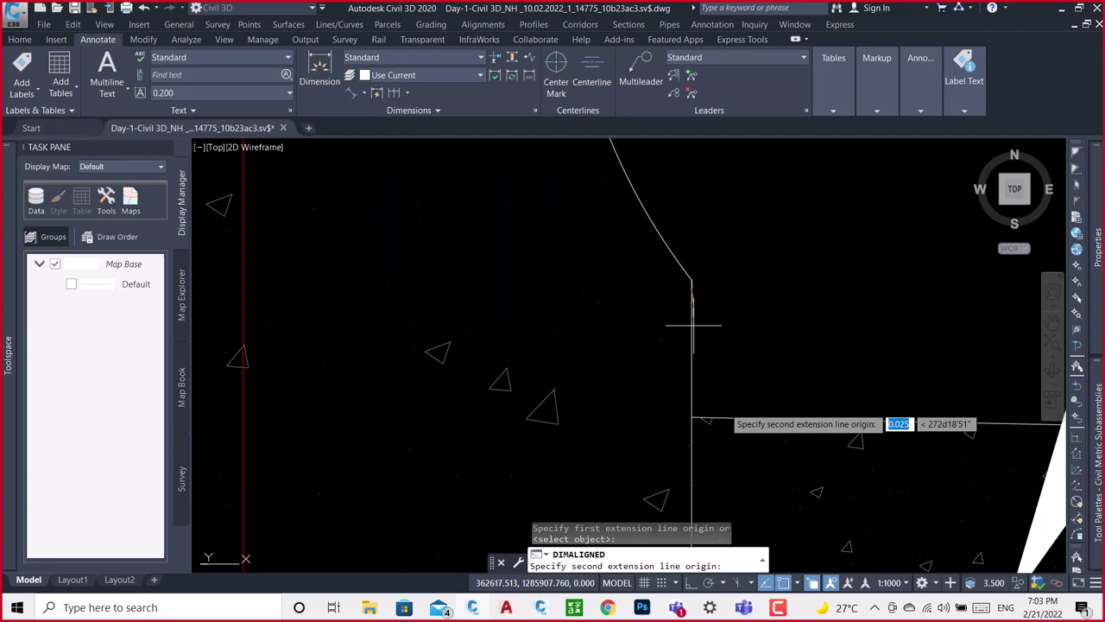
{"action": "left_click", "coordinate": [692, 418]}
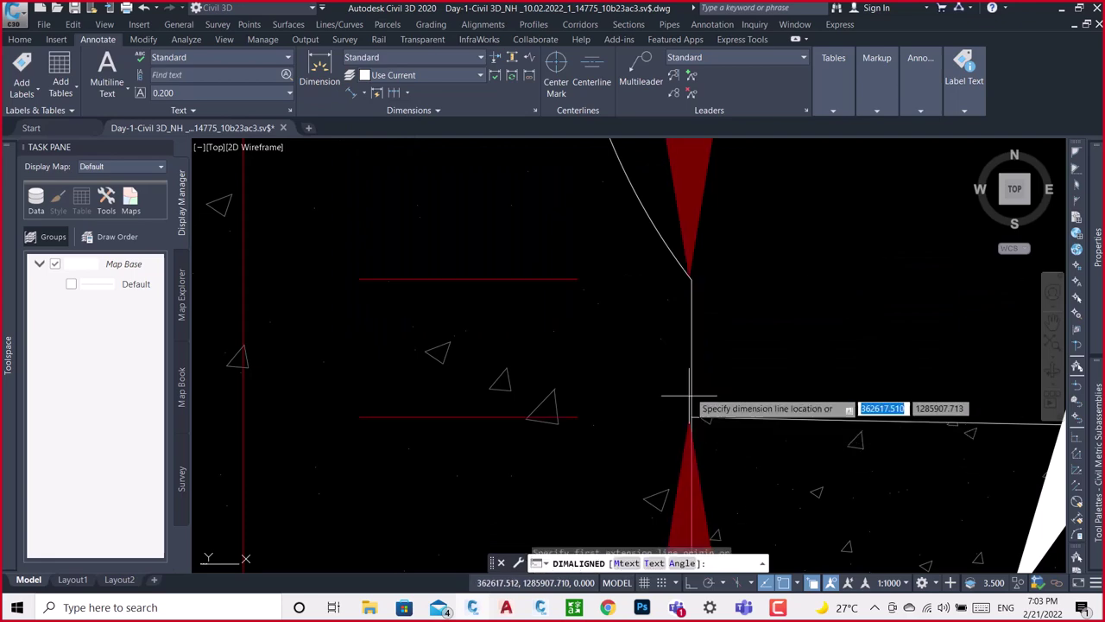
{"action": "scroll", "coordinate": [682, 379], "scroll_direction": "down", "scroll_amount": 6}
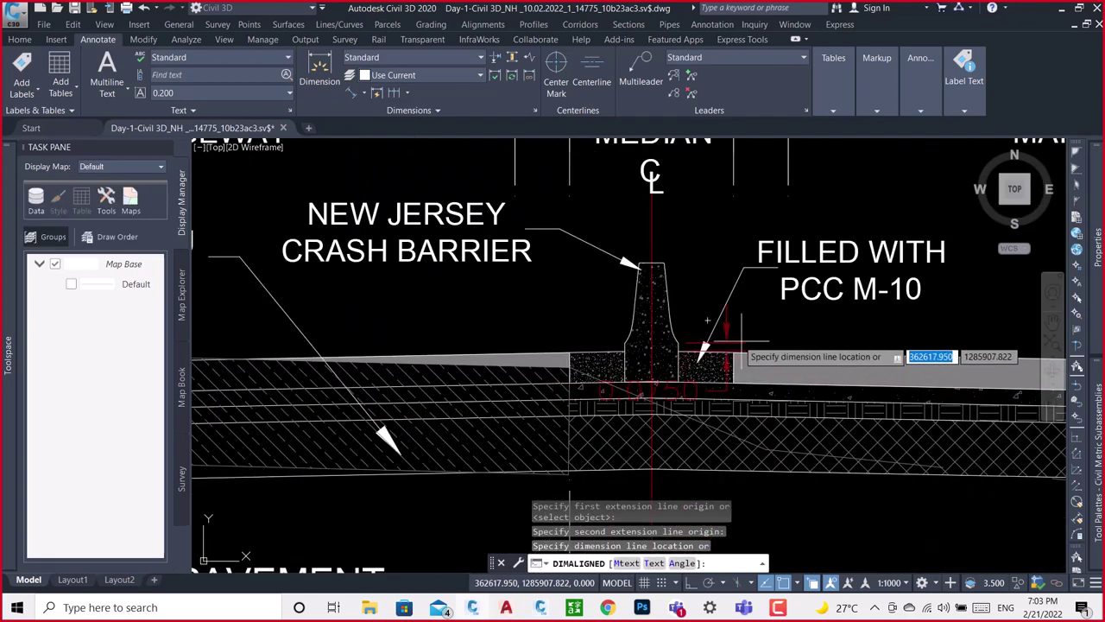
{"action": "scroll", "coordinate": [741, 338], "scroll_direction": "up", "scroll_amount": 2}
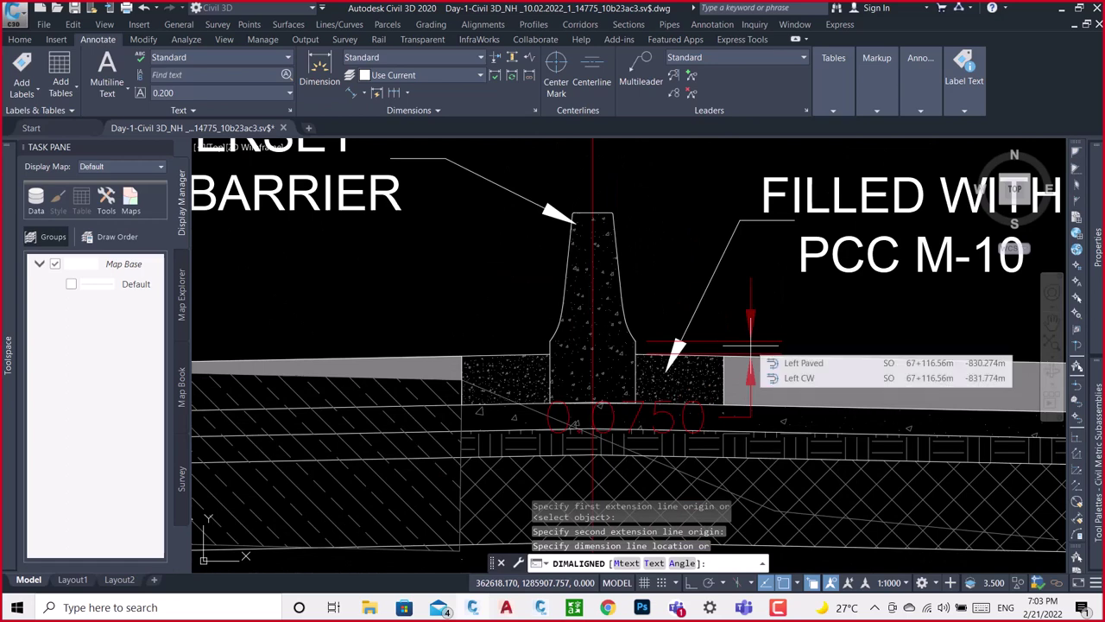
{"action": "key", "text": "Escape"}
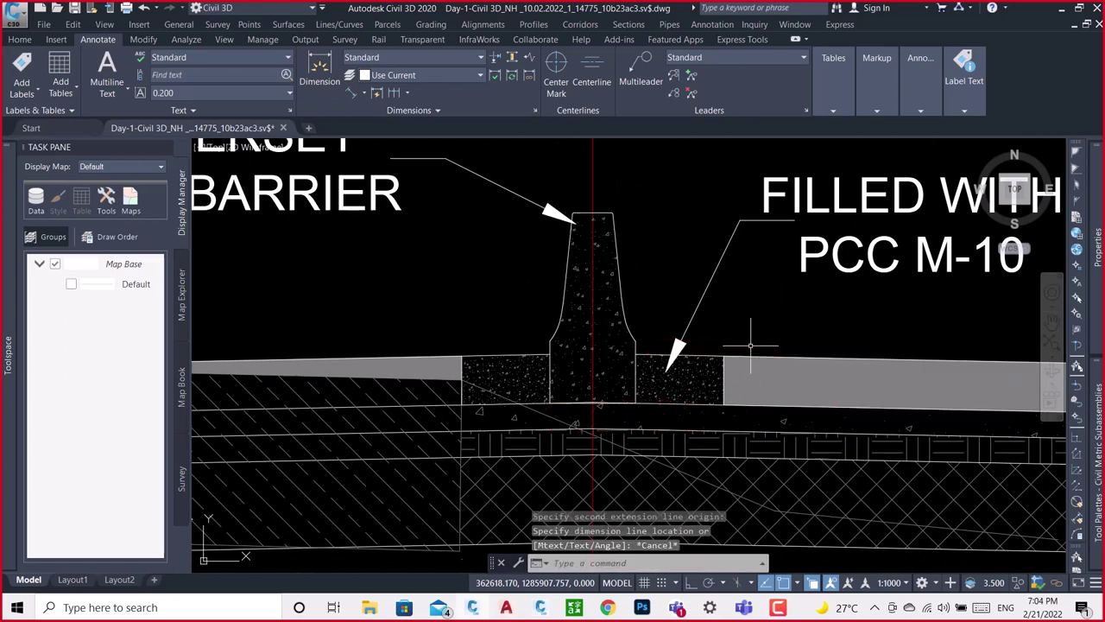
{"action": "scroll", "coordinate": [635, 354], "scroll_direction": "up", "scroll_amount": 2}
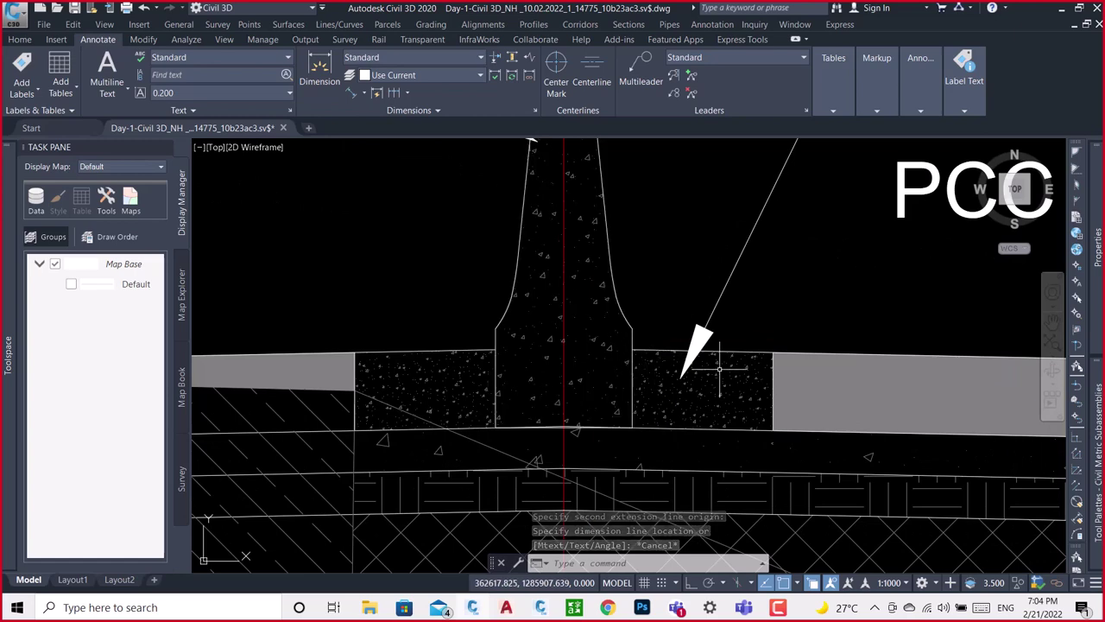
{"action": "middle_click_drag", "start_coordinate": [698, 367], "coordinate": [542, 338]}
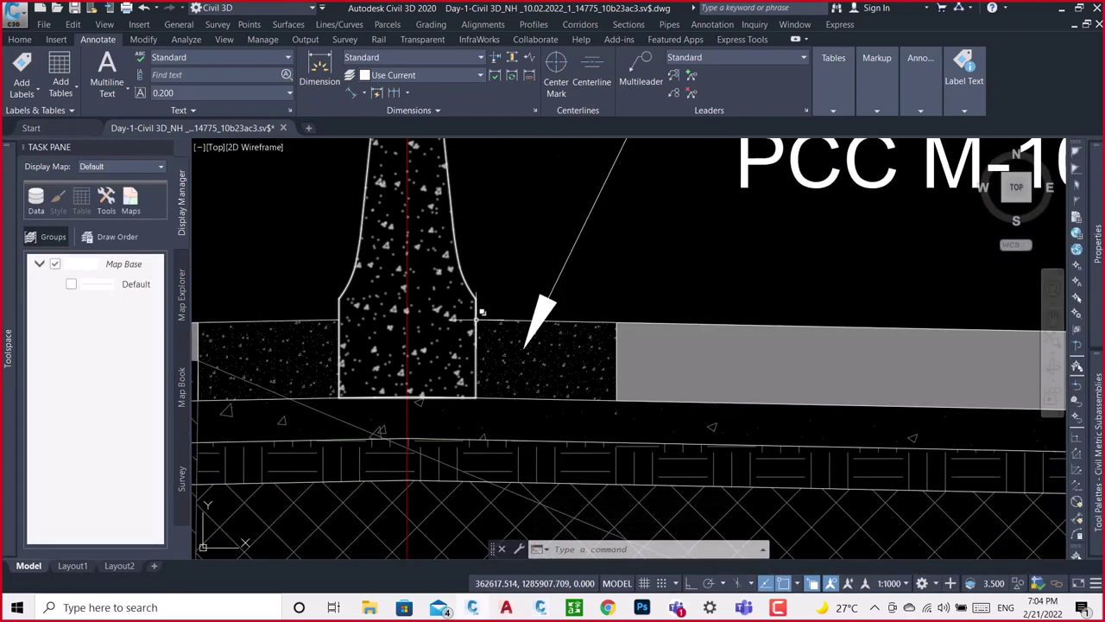
{"action": "scroll", "coordinate": [476, 323], "scroll_direction": "up", "scroll_amount": 5}
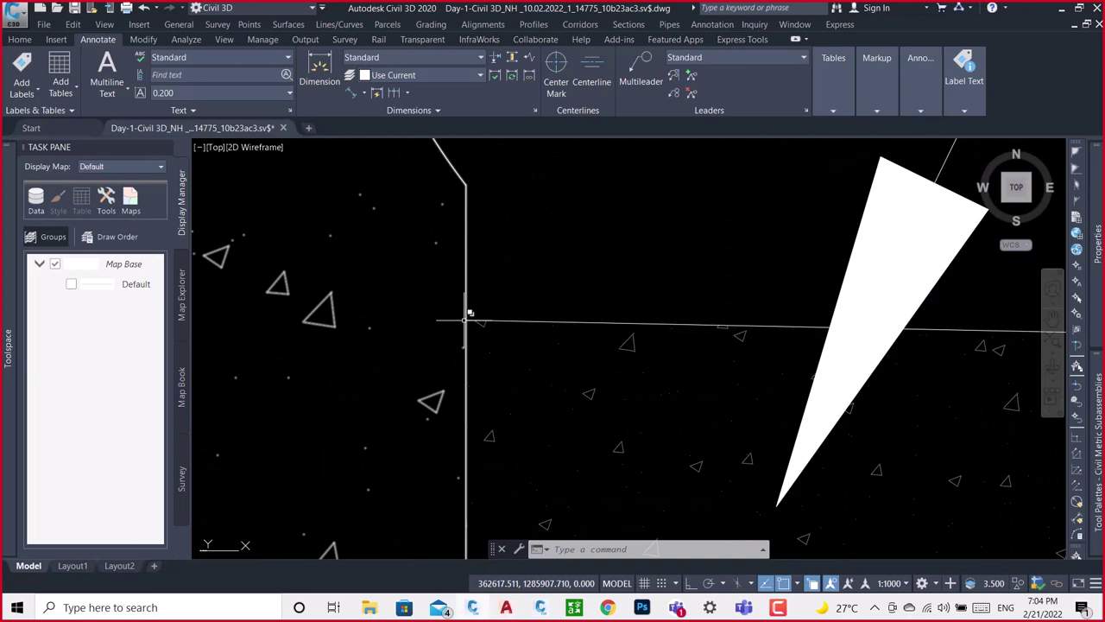
{"action": "scroll", "coordinate": [468, 323], "scroll_direction": "down", "scroll_amount": 4}
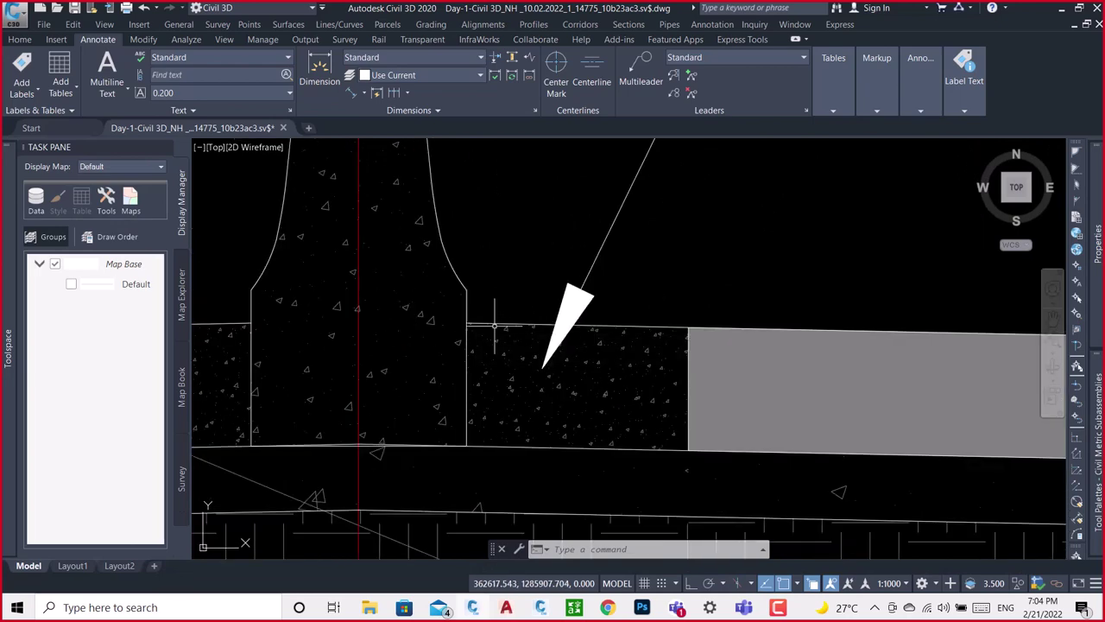
{"action": "scroll", "coordinate": [497, 380], "scroll_direction": "down", "scroll_amount": 1}
{"action": "scroll", "coordinate": [484, 375], "scroll_direction": "down", "scroll_amount": 4}
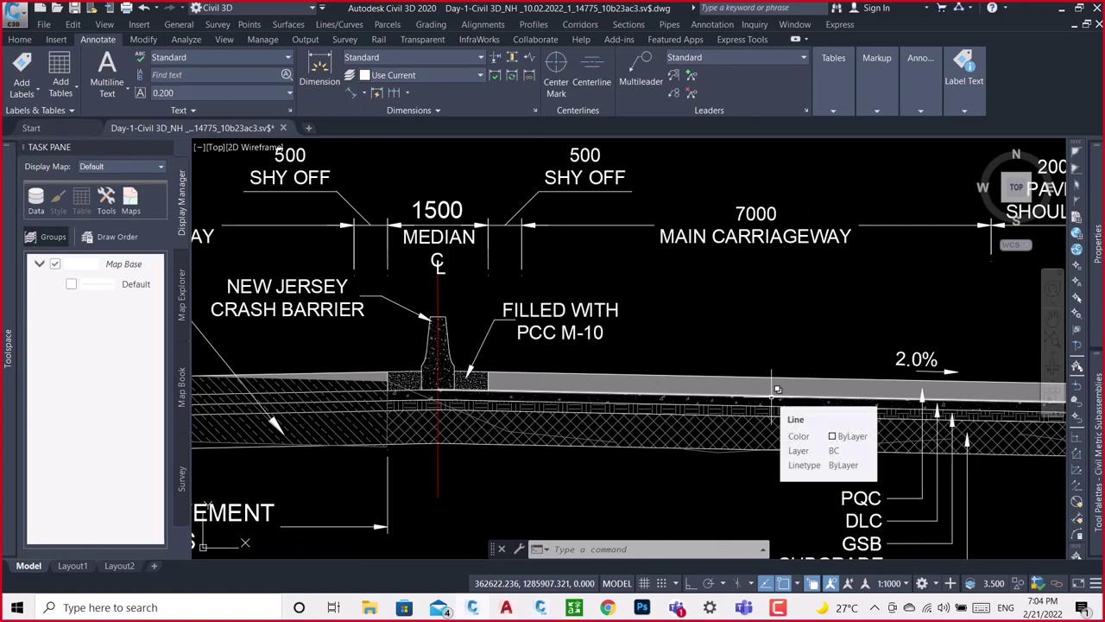
{"action": "scroll", "coordinate": [777, 389], "scroll_direction": "down", "scroll_amount": 5}
{"action": "scroll", "coordinate": [777, 392], "scroll_direction": "down", "scroll_amount": 3}
{"action": "scroll", "coordinate": [665, 300], "scroll_direction": "up", "scroll_amount": 2}
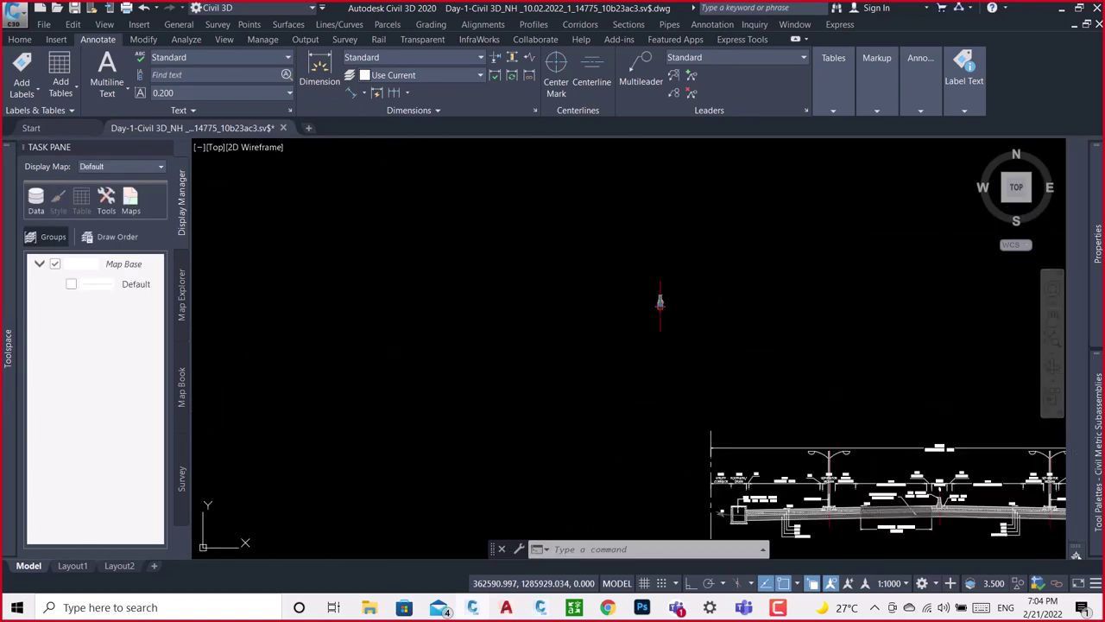
{"action": "scroll", "coordinate": [661, 308], "scroll_direction": "up", "scroll_amount": 3}
{"action": "scroll", "coordinate": [676, 286], "scroll_direction": "up", "scroll_amount": 3}
{"action": "scroll", "coordinate": [676, 286], "scroll_direction": "up", "scroll_amount": 5}
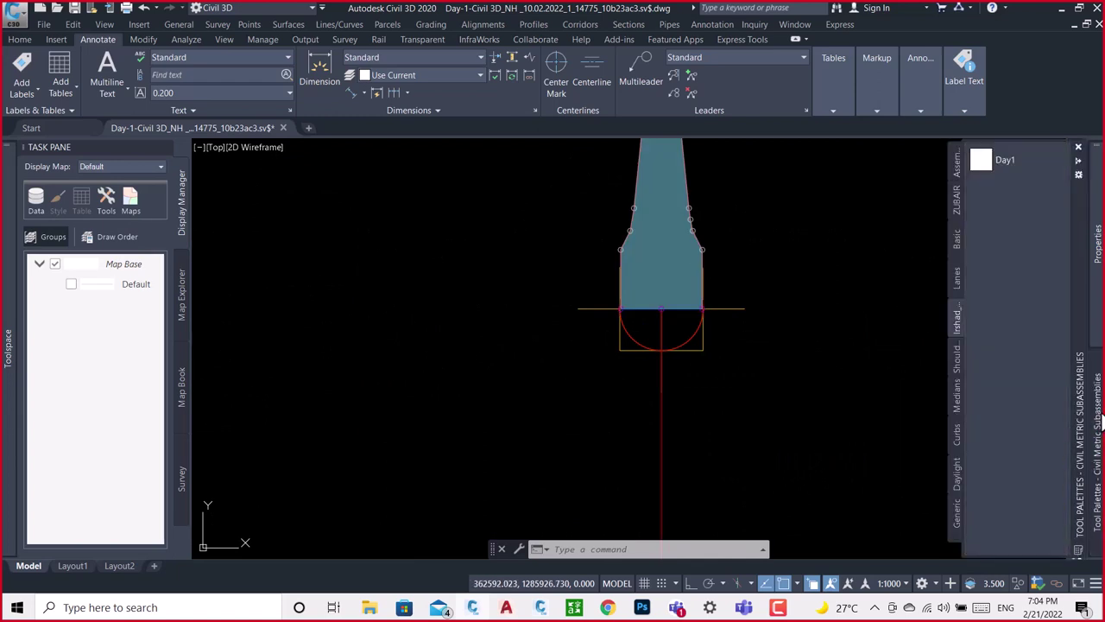
{"action": "left_click", "coordinate": [957, 283]}
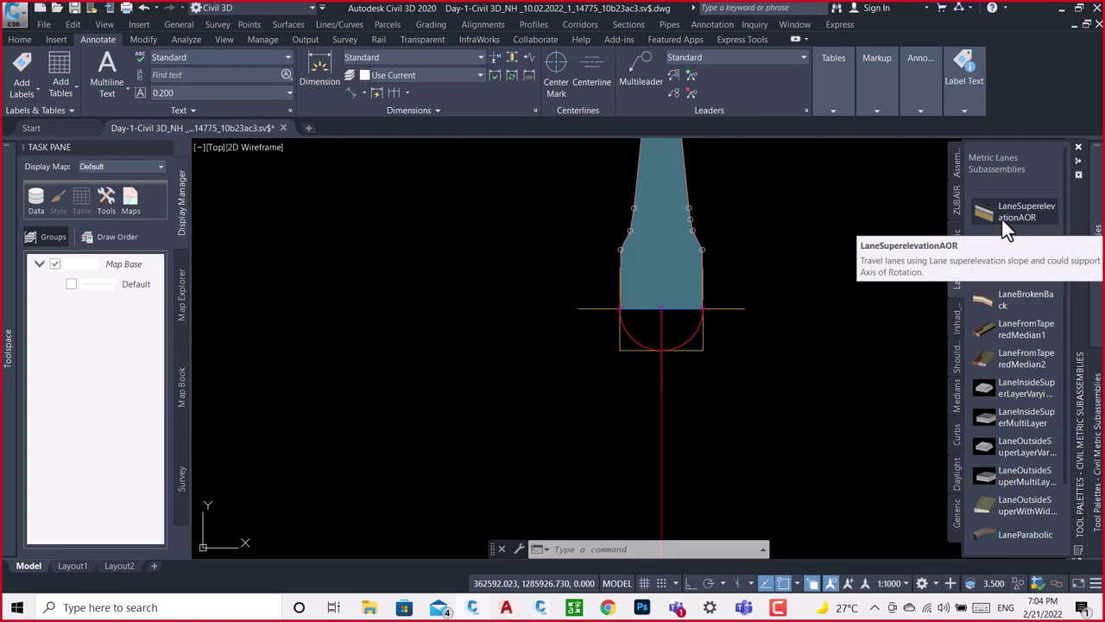
{"action": "left_click", "coordinate": [1001, 217]}
{"action": "scroll", "coordinate": [727, 249], "scroll_direction": "up", "scroll_amount": 5}
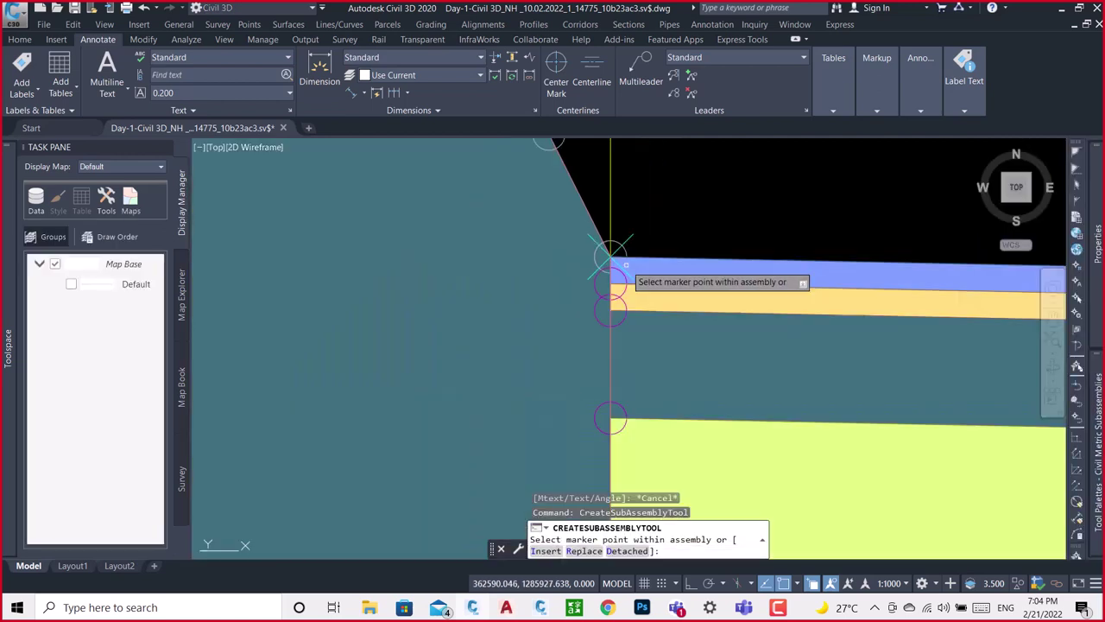
{"action": "scroll", "coordinate": [604, 254], "scroll_direction": "down", "scroll_amount": 3}
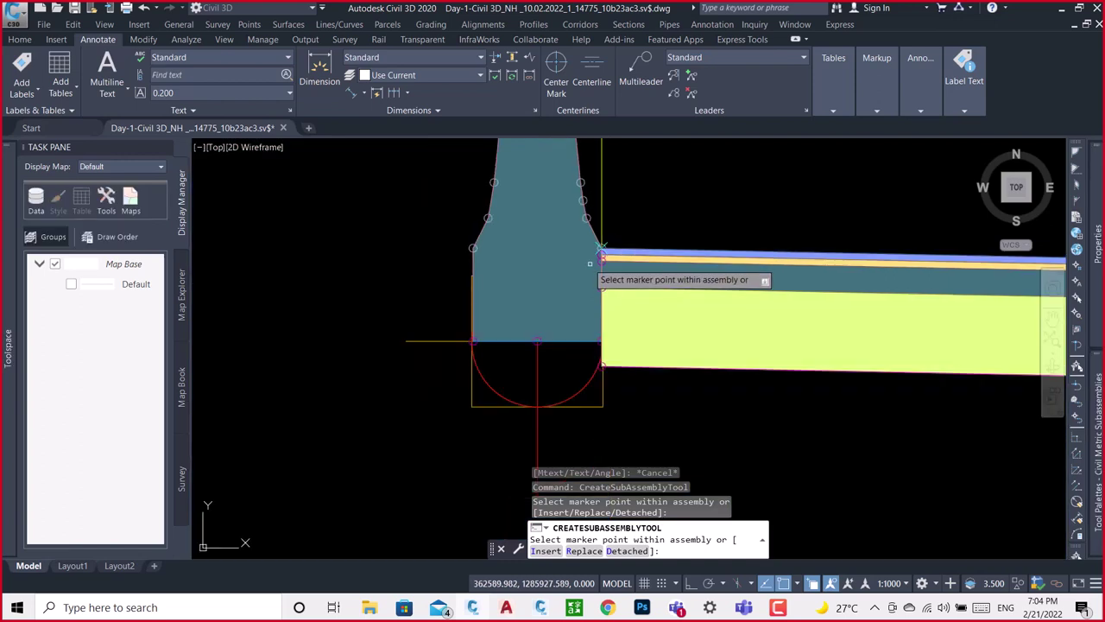
{"action": "key", "text": "Escape"}
{"action": "scroll", "coordinate": [587, 259], "scroll_direction": "up", "scroll_amount": 2}
{"action": "scroll", "coordinate": [587, 258], "scroll_direction": "up", "scroll_amount": 2}
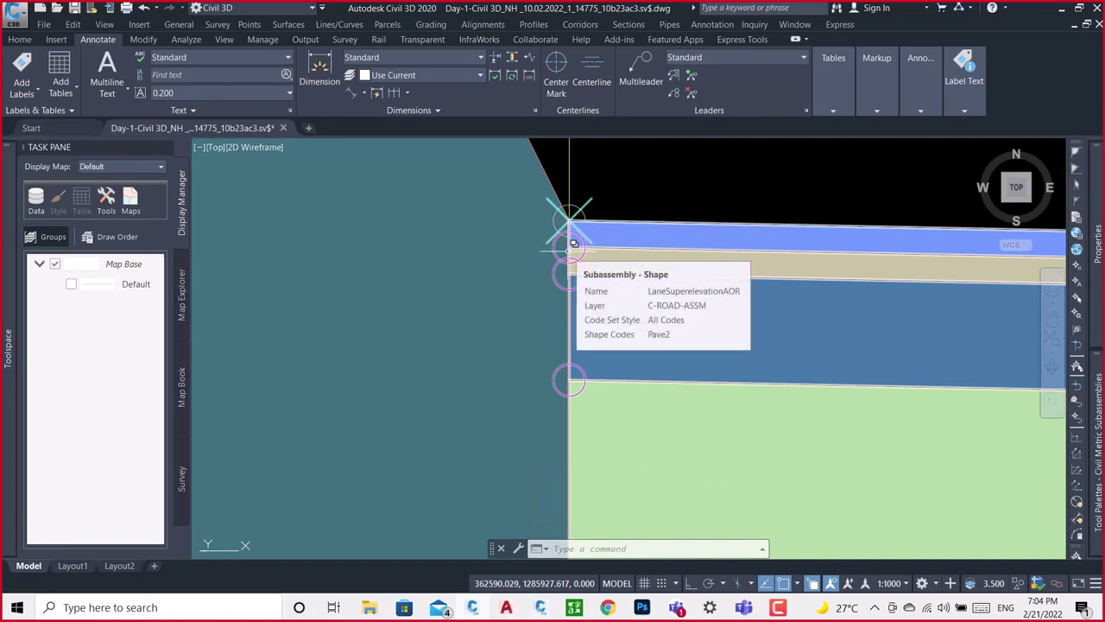
{"action": "left_click", "coordinate": [608, 221]}
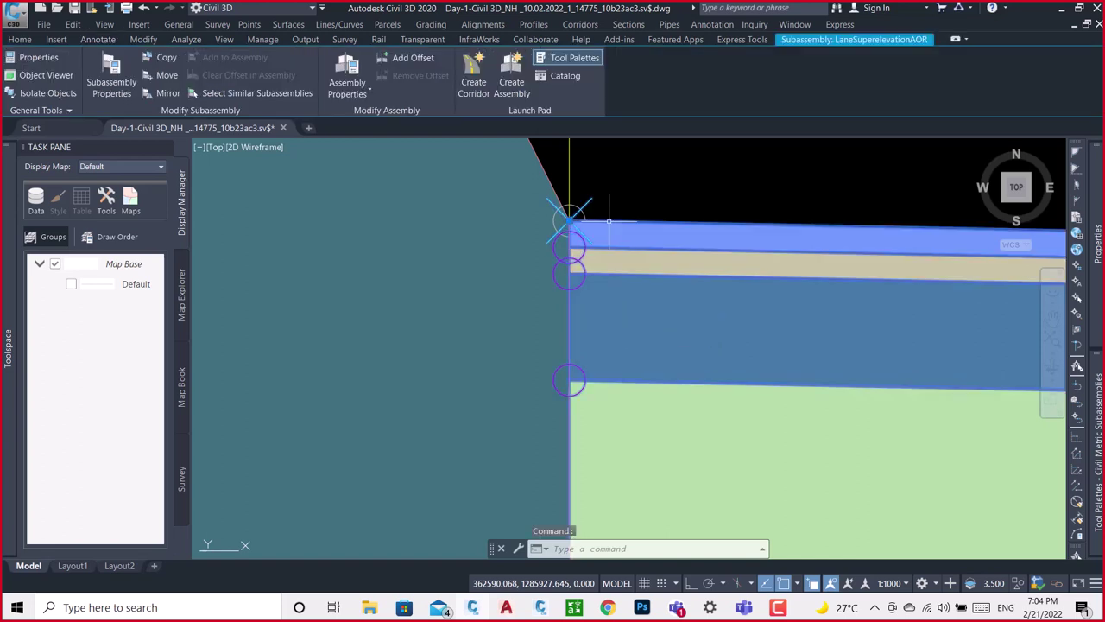
{"action": "key", "text": "Delete"}
{"action": "scroll", "coordinate": [590, 263], "scroll_direction": "down", "scroll_amount": 2}
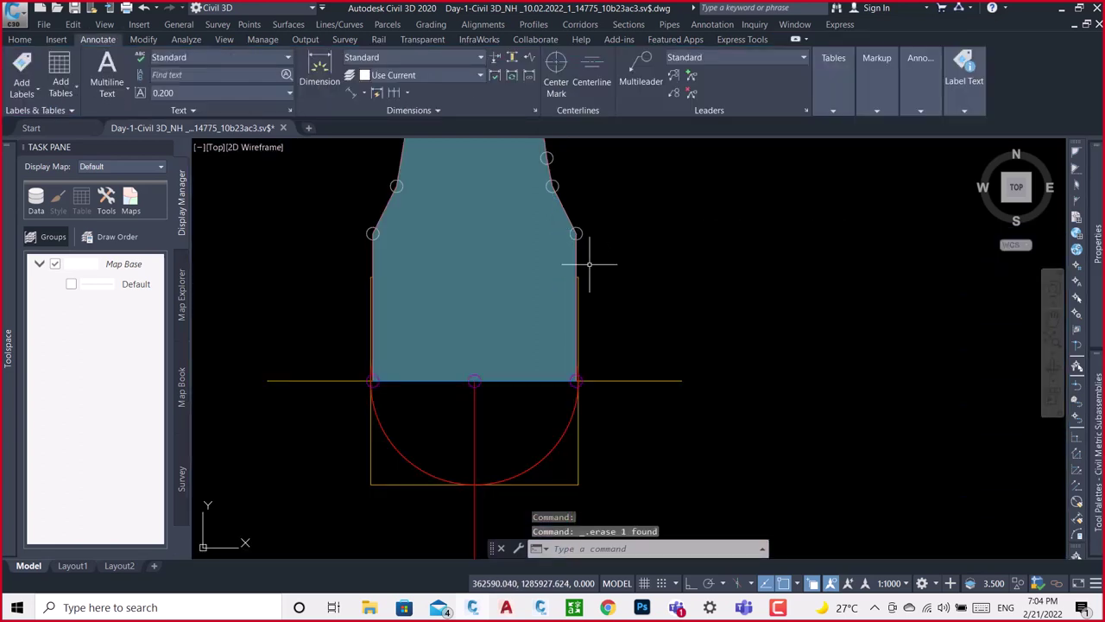
{"action": "scroll", "coordinate": [580, 265], "scroll_direction": "up", "scroll_amount": 3}
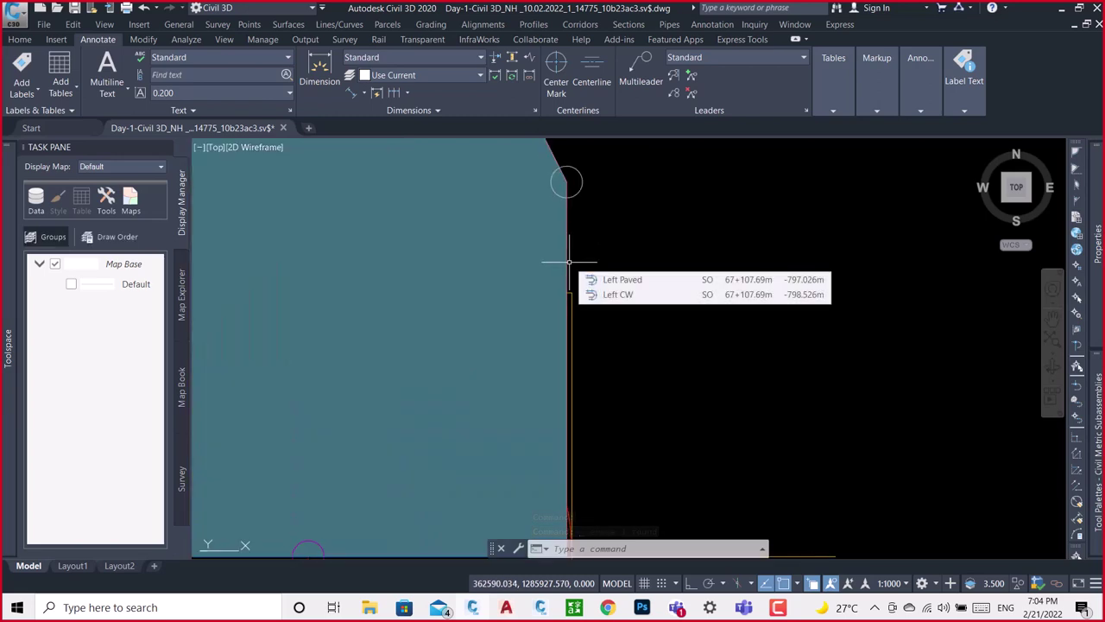
{"action": "left_click", "coordinate": [566, 164]}
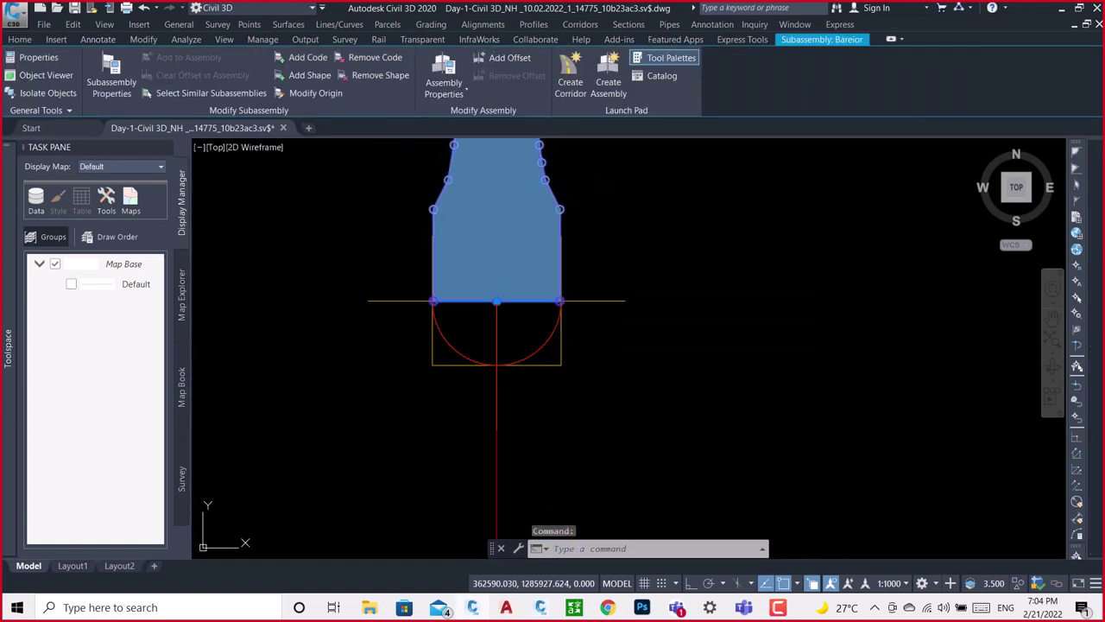
{"action": "scroll", "coordinate": [569, 198], "scroll_direction": "down", "scroll_amount": 4}
{"action": "scroll", "coordinate": [522, 232], "scroll_direction": "down", "scroll_amount": 3}
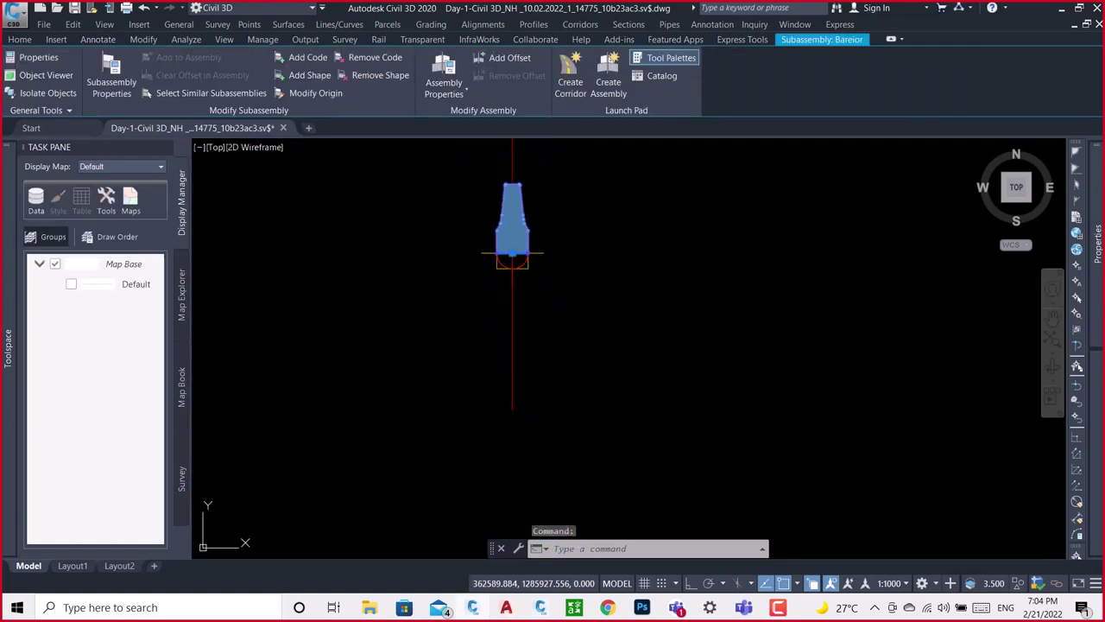
{"action": "scroll", "coordinate": [483, 246], "scroll_direction": "down", "scroll_amount": 3}
{"action": "middle_click_drag", "start_coordinate": [647, 457], "coordinate": [646, 370]}
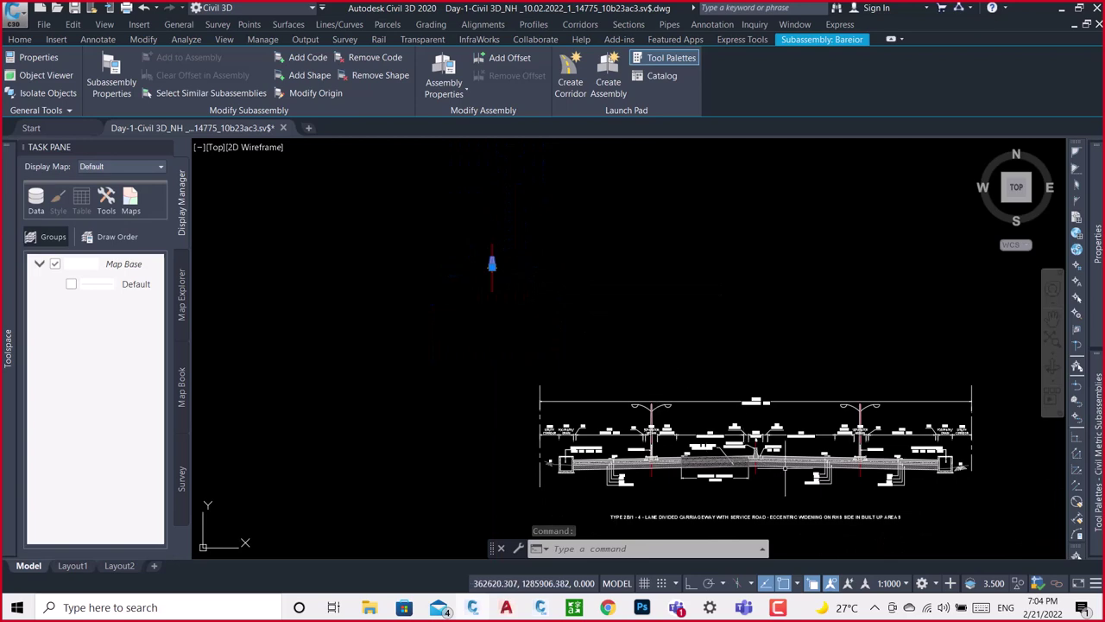
{"action": "scroll", "coordinate": [781, 482], "scroll_direction": "up", "scroll_amount": 4}
{"action": "scroll", "coordinate": [701, 354], "scroll_direction": "up", "scroll_amount": 5}
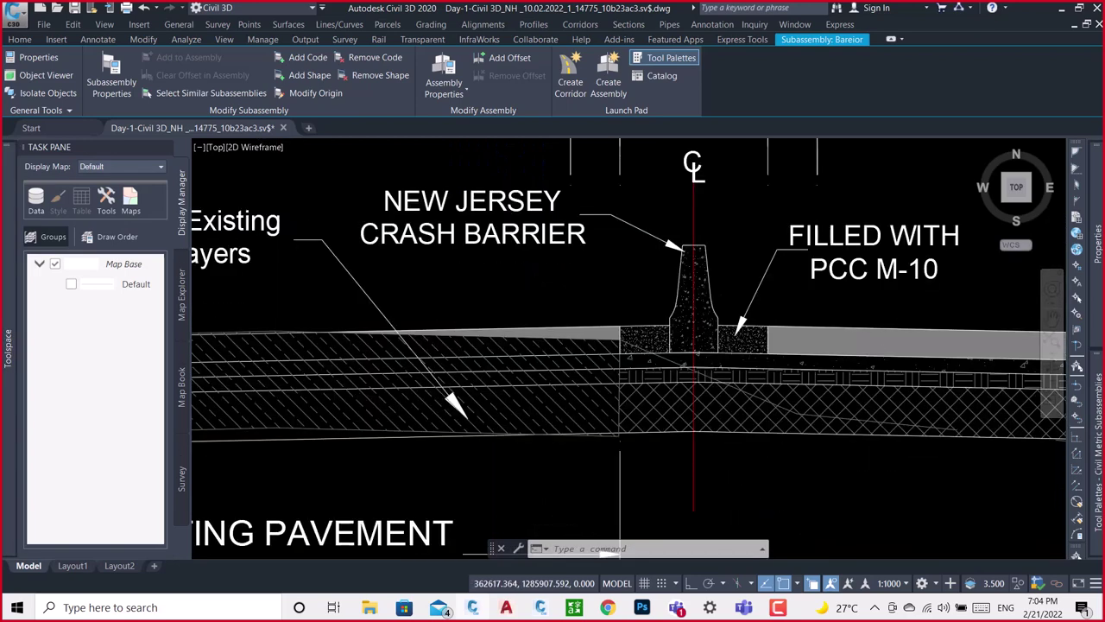
{"action": "scroll", "coordinate": [723, 326], "scroll_direction": "up", "scroll_amount": 3}
{"action": "scroll", "coordinate": [729, 320], "scroll_direction": "up", "scroll_amount": 2}
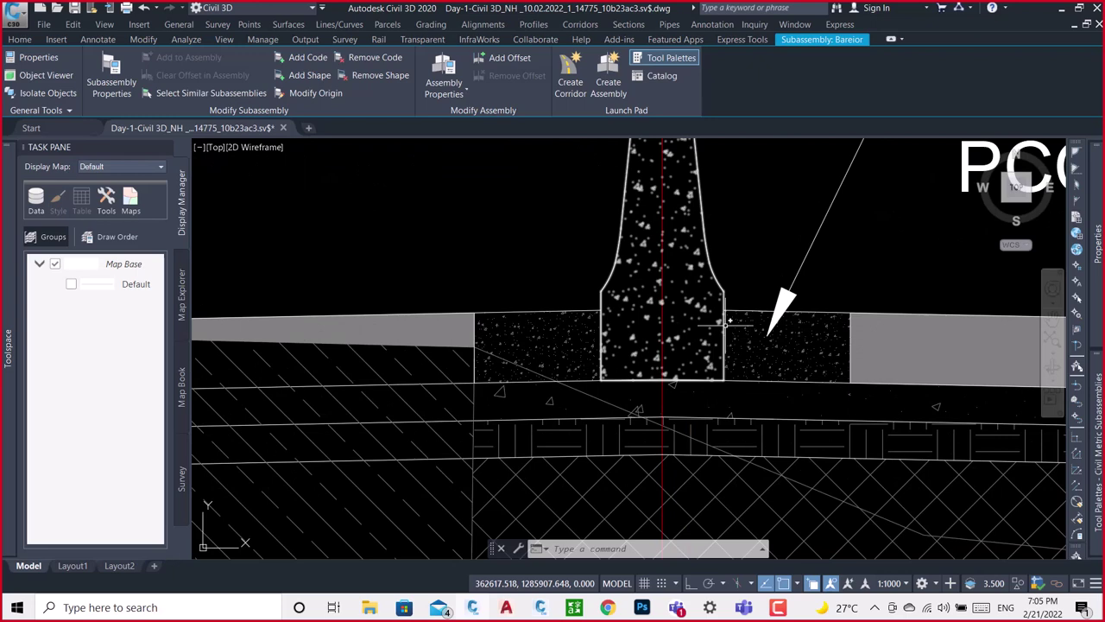
{"action": "scroll", "coordinate": [713, 316], "scroll_direction": "down", "scroll_amount": 4}
{"action": "scroll", "coordinate": [665, 316], "scroll_direction": "down", "scroll_amount": 2}
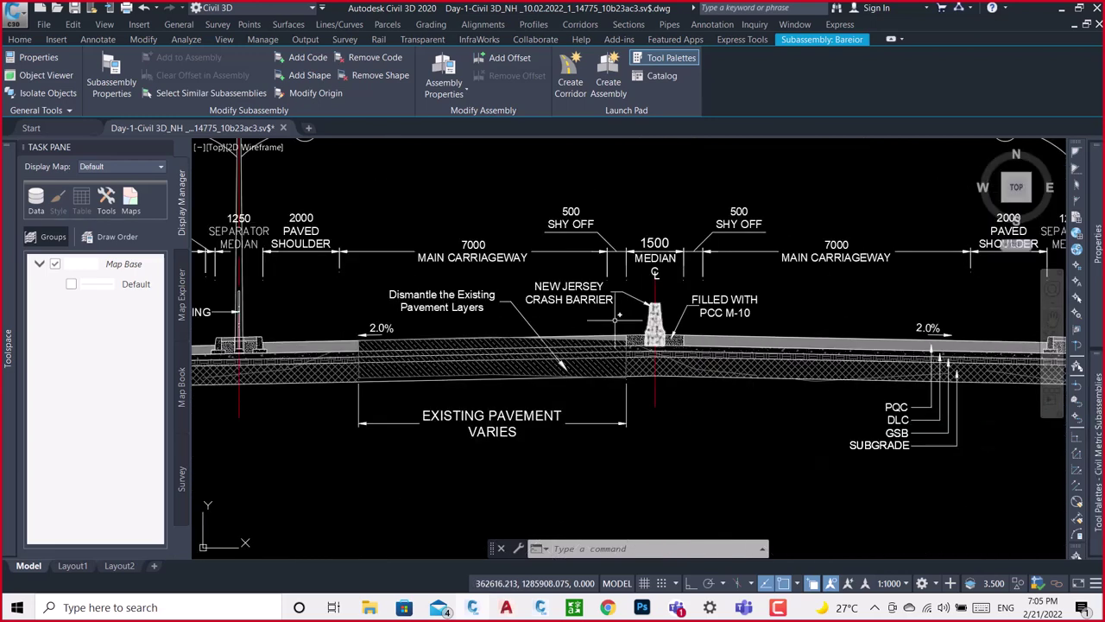
{"action": "scroll", "coordinate": [614, 320], "scroll_direction": "down", "scroll_amount": 4}
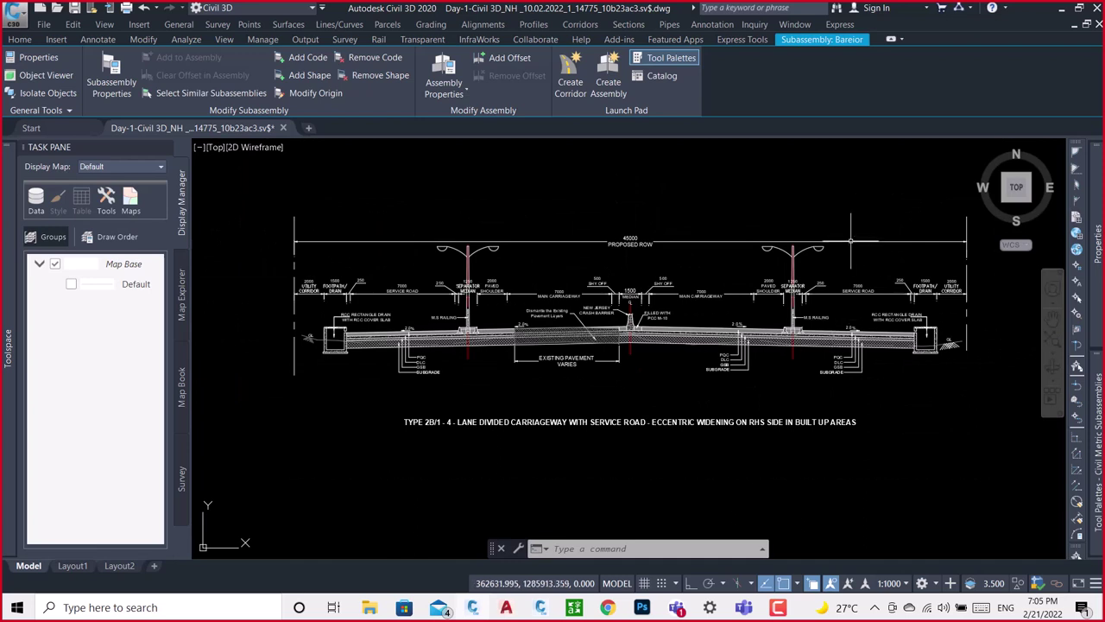
{"action": "middle_click_drag", "start_coordinate": [850, 267], "coordinate": [795, 278]}
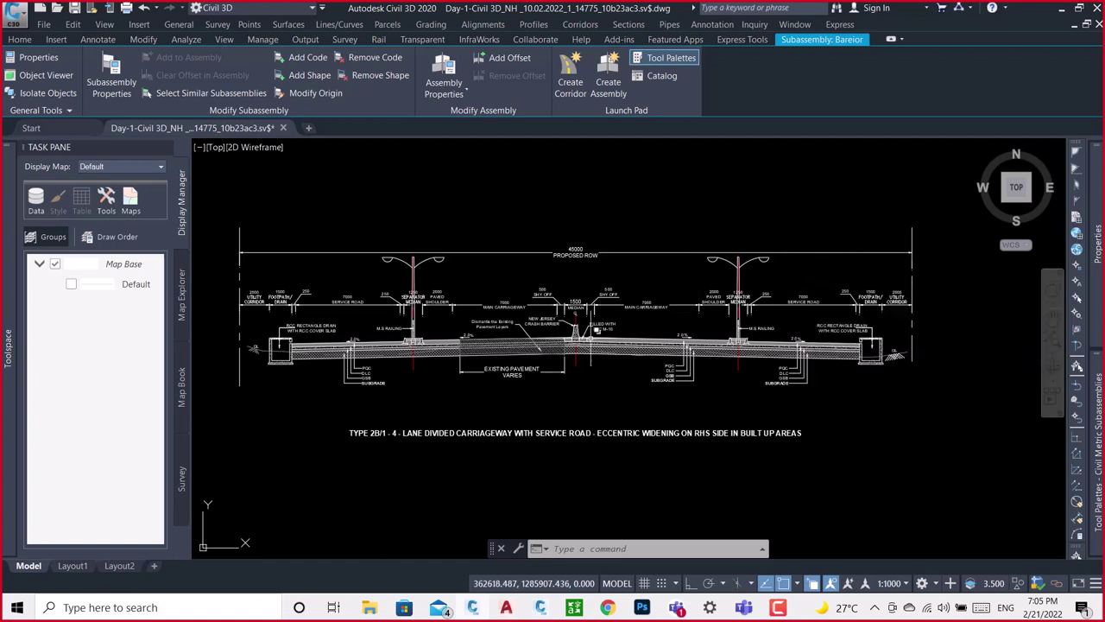
{"action": "scroll", "coordinate": [587, 341], "scroll_direction": "up", "scroll_amount": 5}
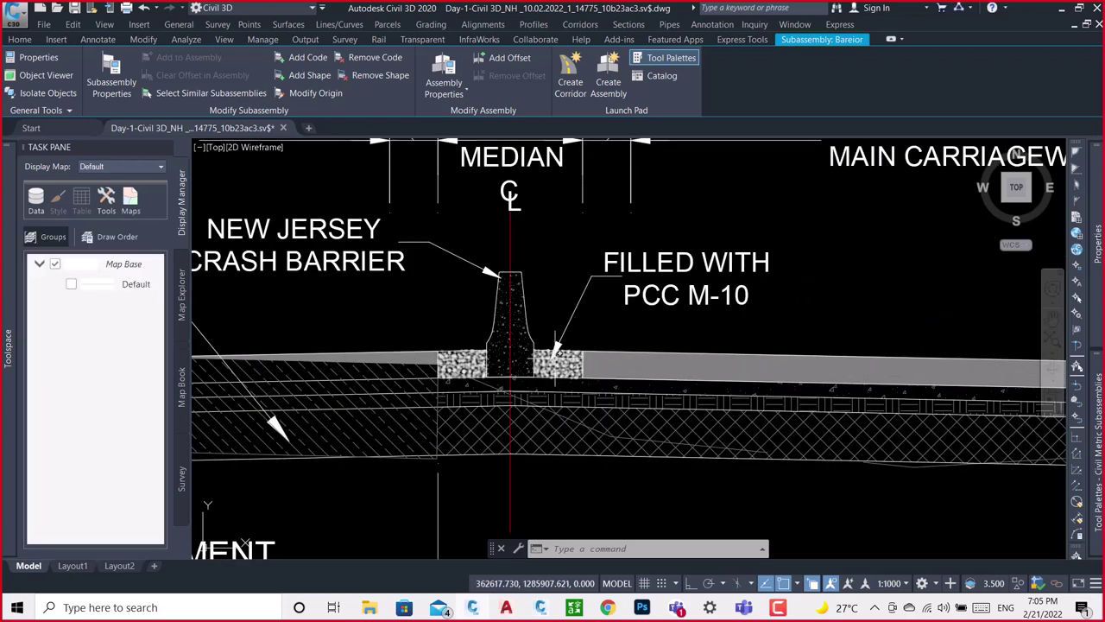
{"action": "scroll", "coordinate": [543, 353], "scroll_direction": "up", "scroll_amount": 5}
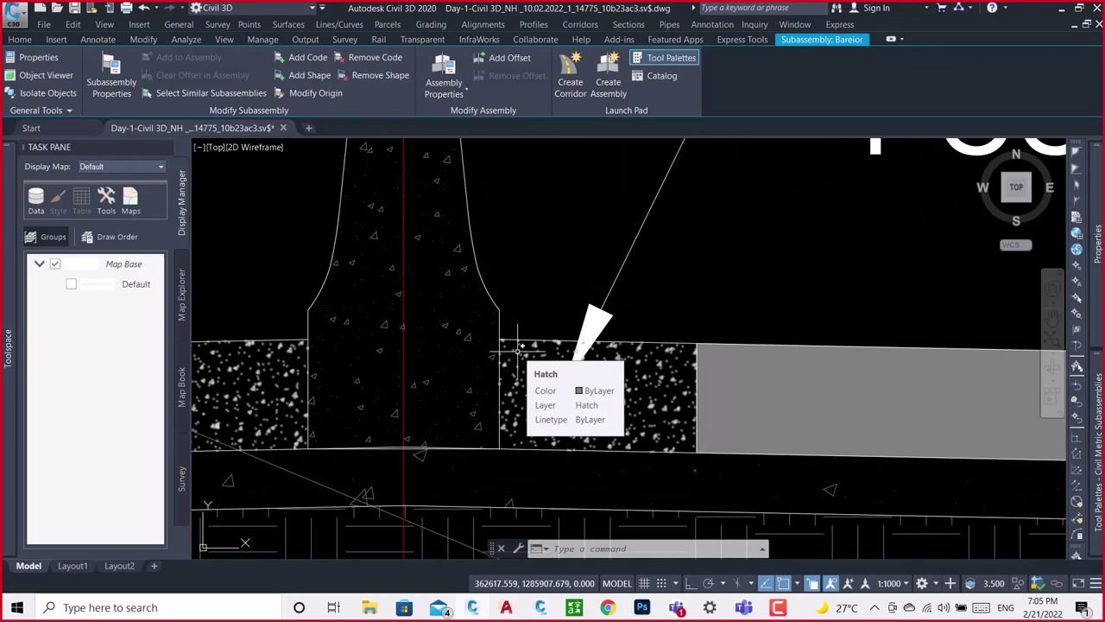
{"action": "scroll", "coordinate": [508, 346], "scroll_direction": "up", "scroll_amount": 2}
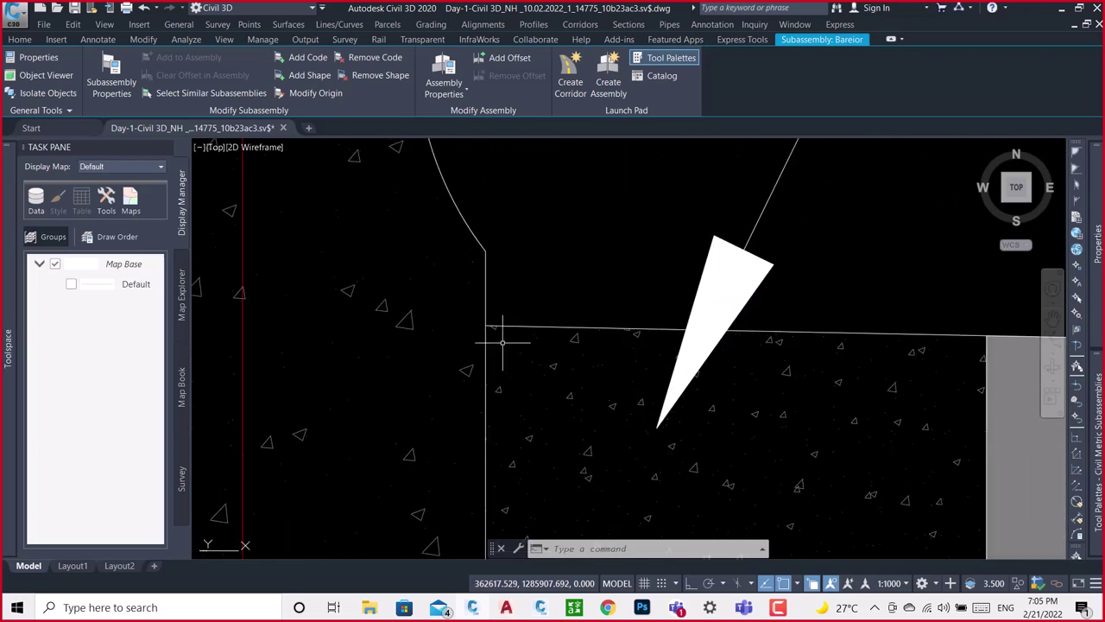
{"action": "scroll", "coordinate": [499, 324], "scroll_direction": "down", "scroll_amount": 2}
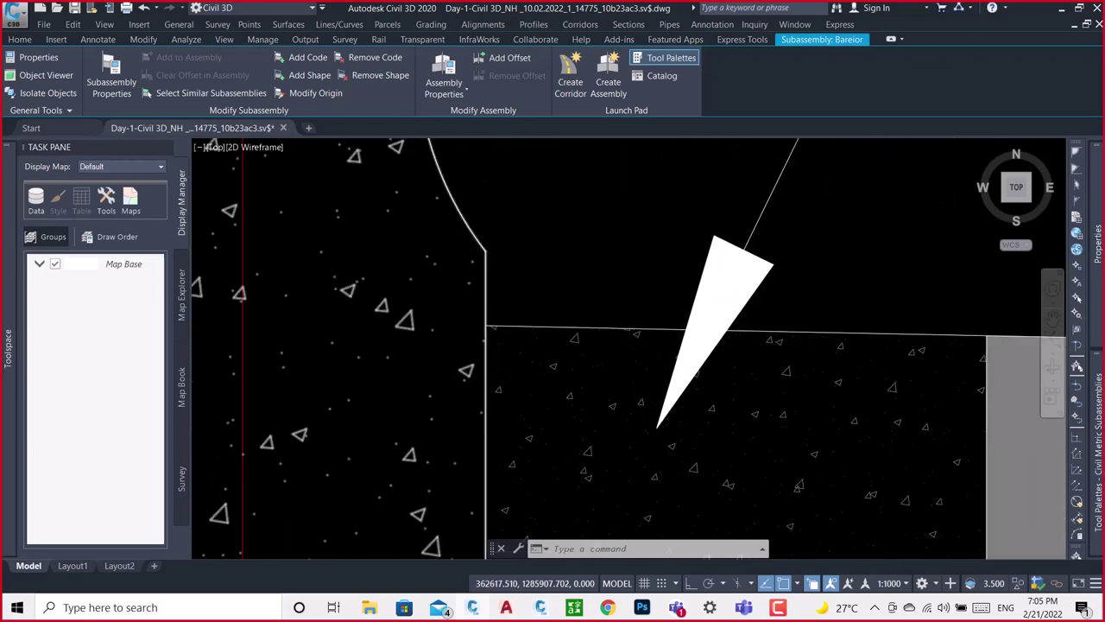
{"action": "scroll", "coordinate": [488, 321], "scroll_direction": "down", "scroll_amount": 4}
{"action": "scroll", "coordinate": [488, 322], "scroll_direction": "down", "scroll_amount": 2}
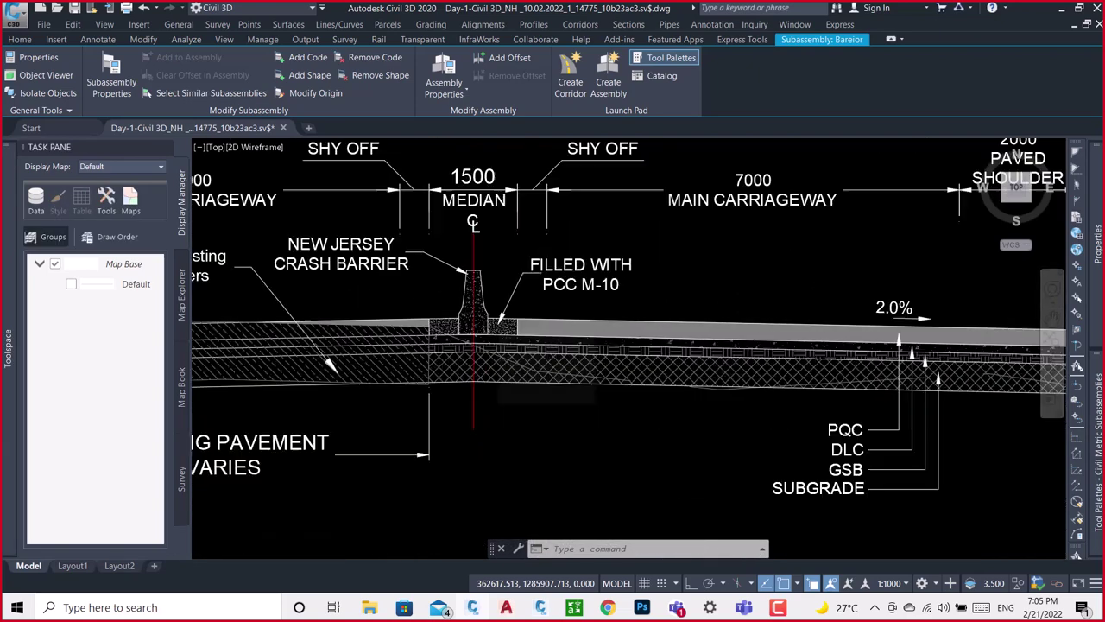
{"action": "scroll", "coordinate": [487, 321], "scroll_direction": "down", "scroll_amount": 2}
{"action": "scroll", "coordinate": [488, 320], "scroll_direction": "up", "scroll_amount": 5}
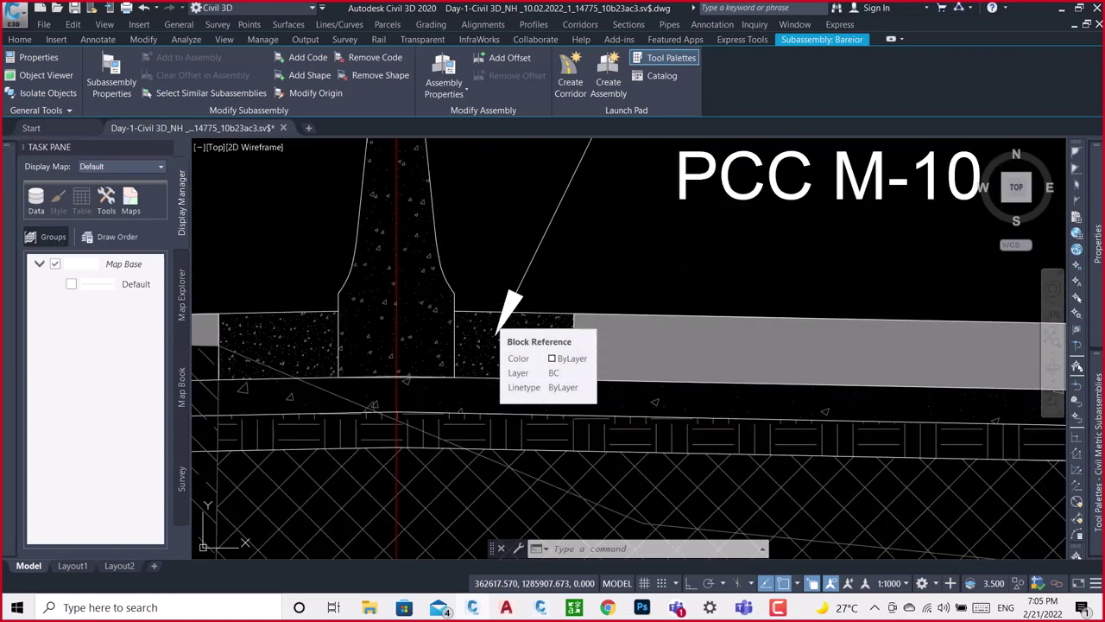
{"action": "scroll", "coordinate": [457, 315], "scroll_direction": "up", "scroll_amount": 4}
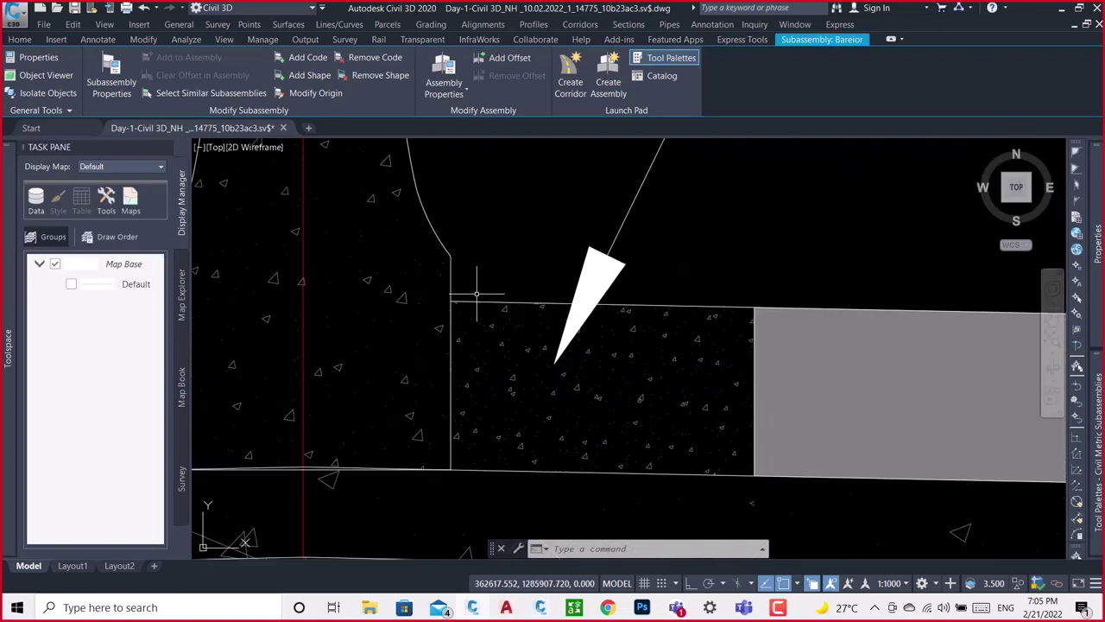
{"action": "scroll", "coordinate": [470, 317], "scroll_direction": "down", "scroll_amount": 5}
{"action": "scroll", "coordinate": [470, 318], "scroll_direction": "down", "scroll_amount": 5}
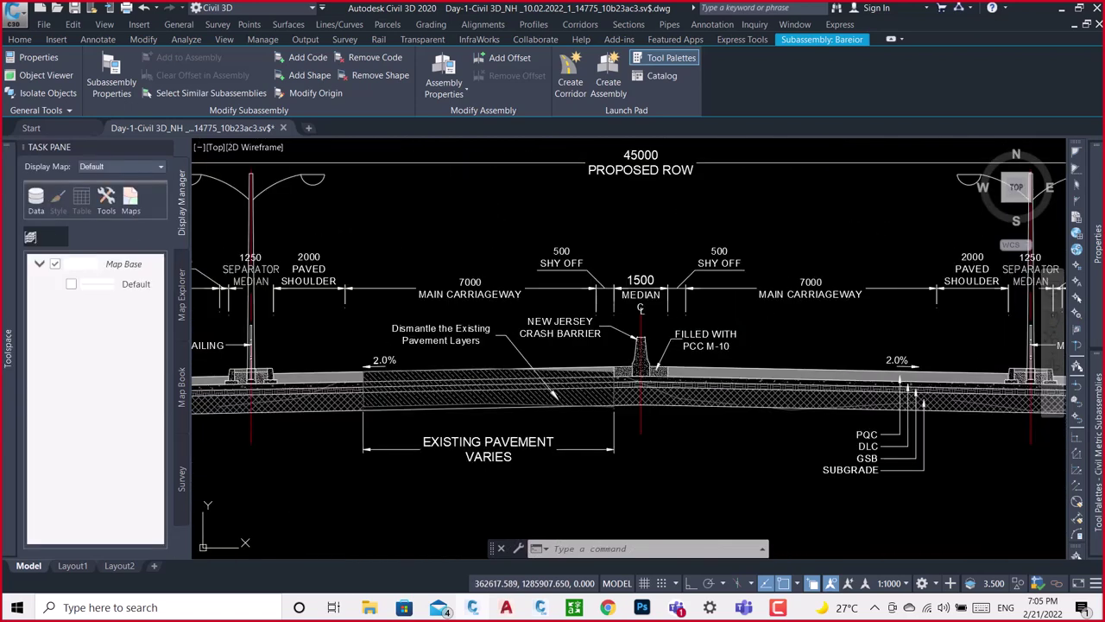
{"action": "scroll", "coordinate": [469, 318], "scroll_direction": "down", "scroll_amount": 5}
{"action": "scroll", "coordinate": [469, 318], "scroll_direction": "down", "scroll_amount": 3}
{"action": "scroll", "coordinate": [598, 248], "scroll_direction": "up", "scroll_amount": 3}
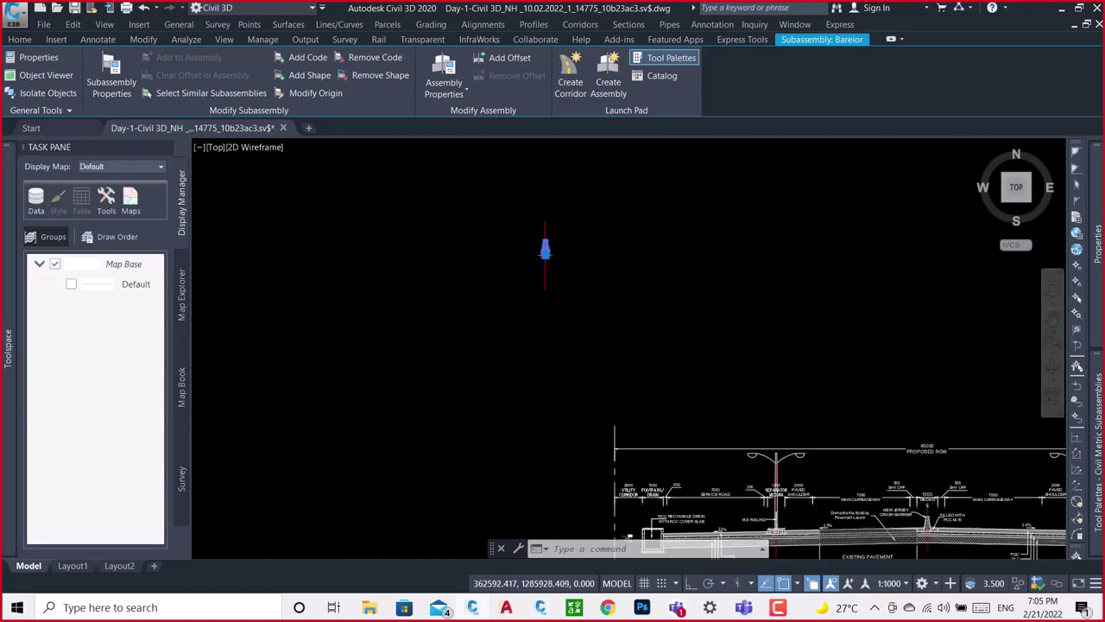
{"action": "scroll", "coordinate": [561, 246], "scroll_direction": "up", "scroll_amount": 2}
{"action": "scroll", "coordinate": [487, 279], "scroll_direction": "up", "scroll_amount": 3}
{"action": "scroll", "coordinate": [487, 279], "scroll_direction": "up", "scroll_amount": 4}
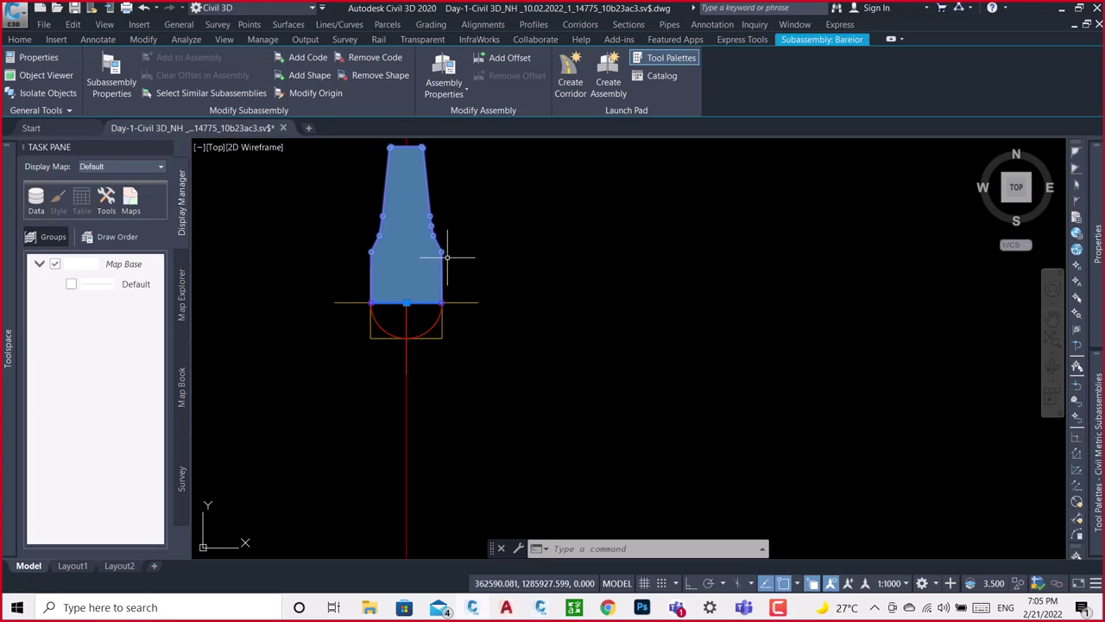
Attach a LinkVertical subassembly from the Generic palette to the barrier's right marker point.
{"action": "scroll", "coordinate": [442, 253], "scroll_direction": "up", "scroll_amount": 4}
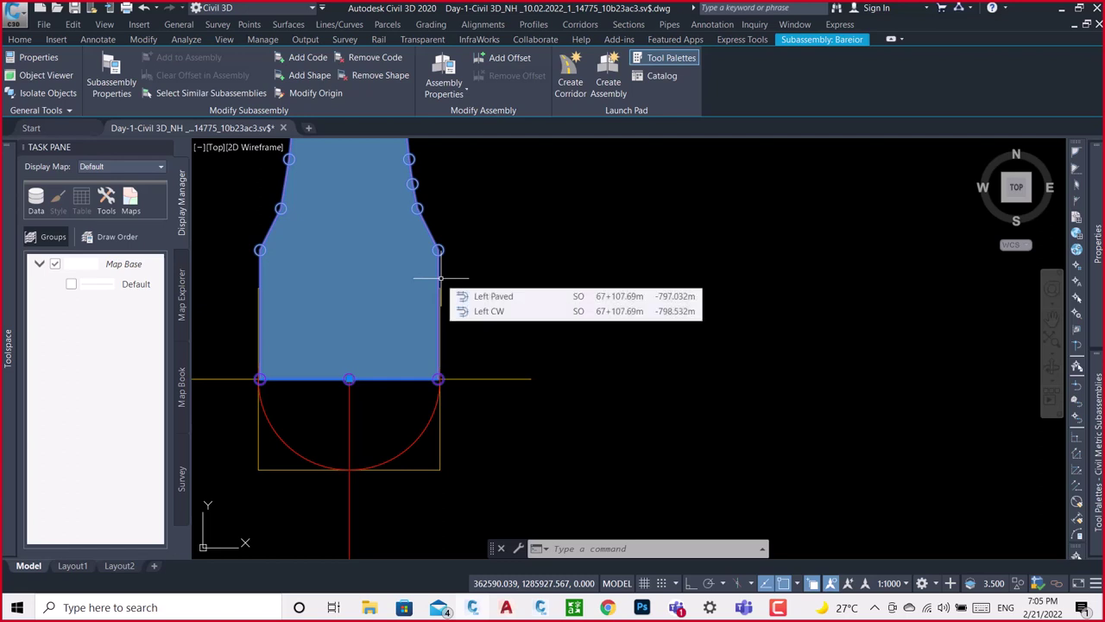
{"action": "key", "text": "Escape"}
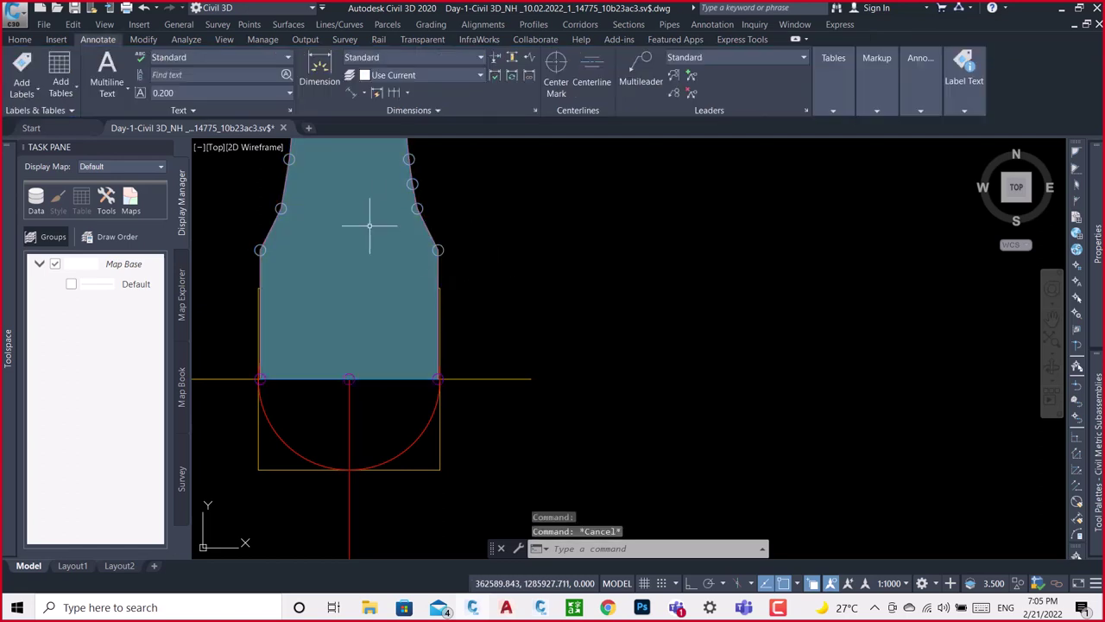
{"action": "left_click", "coordinate": [19, 38]}
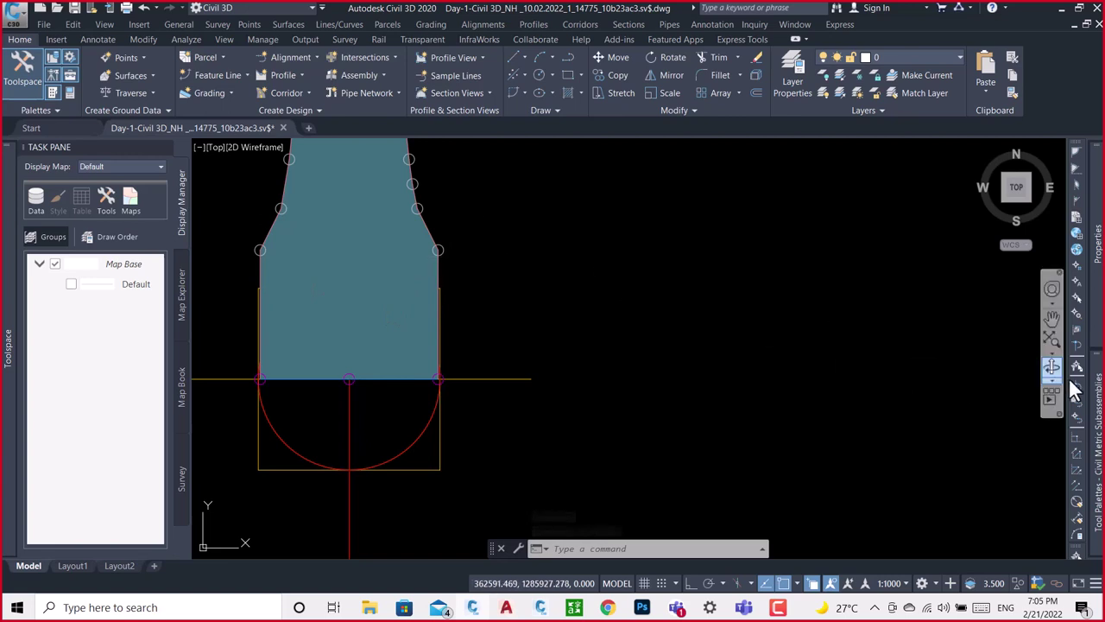
{"action": "mouse_move", "coordinate": [1095, 458]}
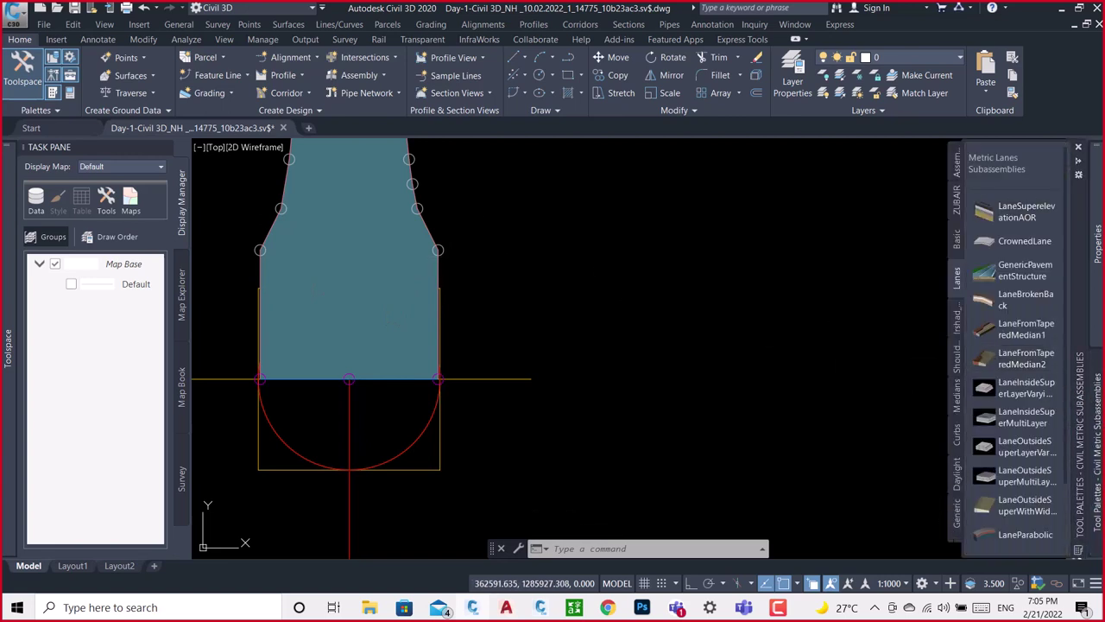
{"action": "left_click", "coordinate": [954, 512]}
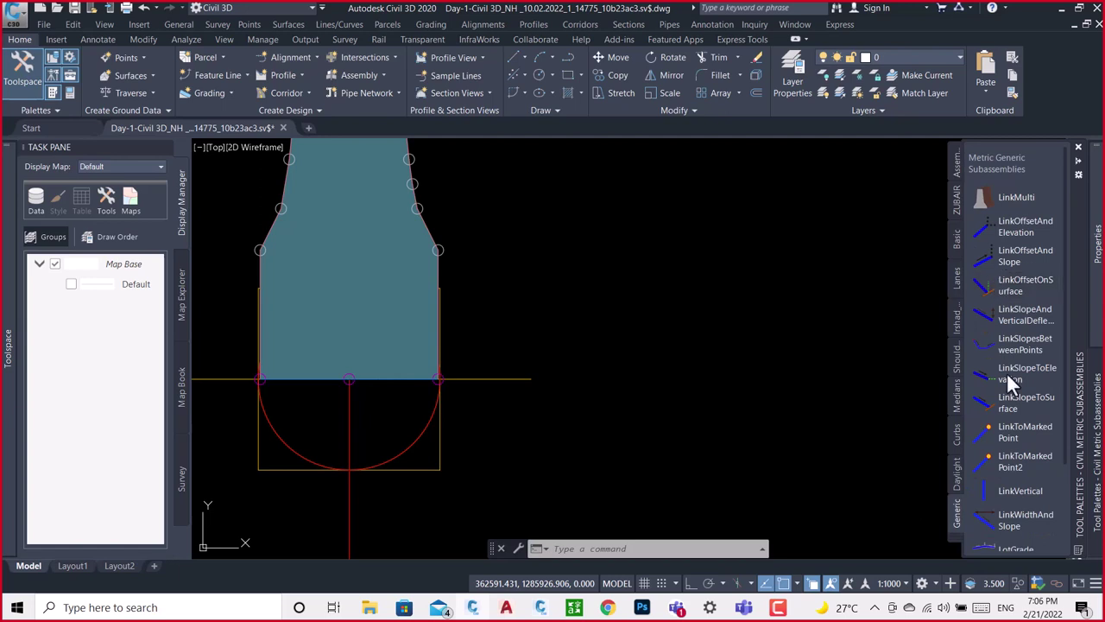
{"action": "left_click", "coordinate": [1020, 491]}
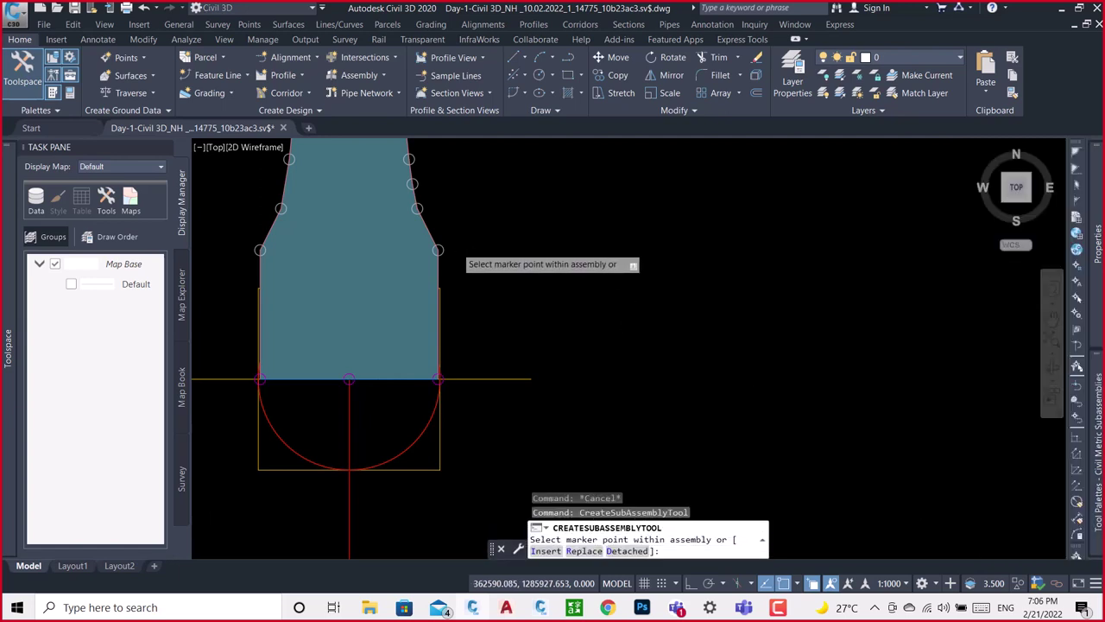
{"action": "scroll", "coordinate": [455, 248], "scroll_direction": "up", "scroll_amount": 3}
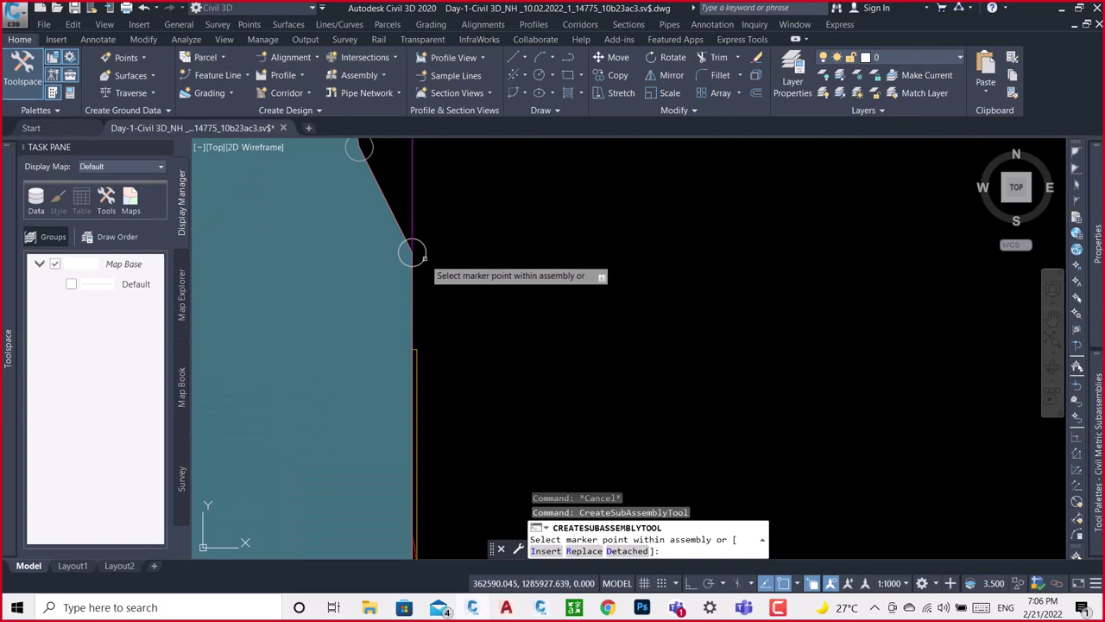
{"action": "scroll", "coordinate": [413, 380], "scroll_direction": "down", "scroll_amount": 5}
{"action": "scroll", "coordinate": [414, 373], "scroll_direction": "down", "scroll_amount": 2}
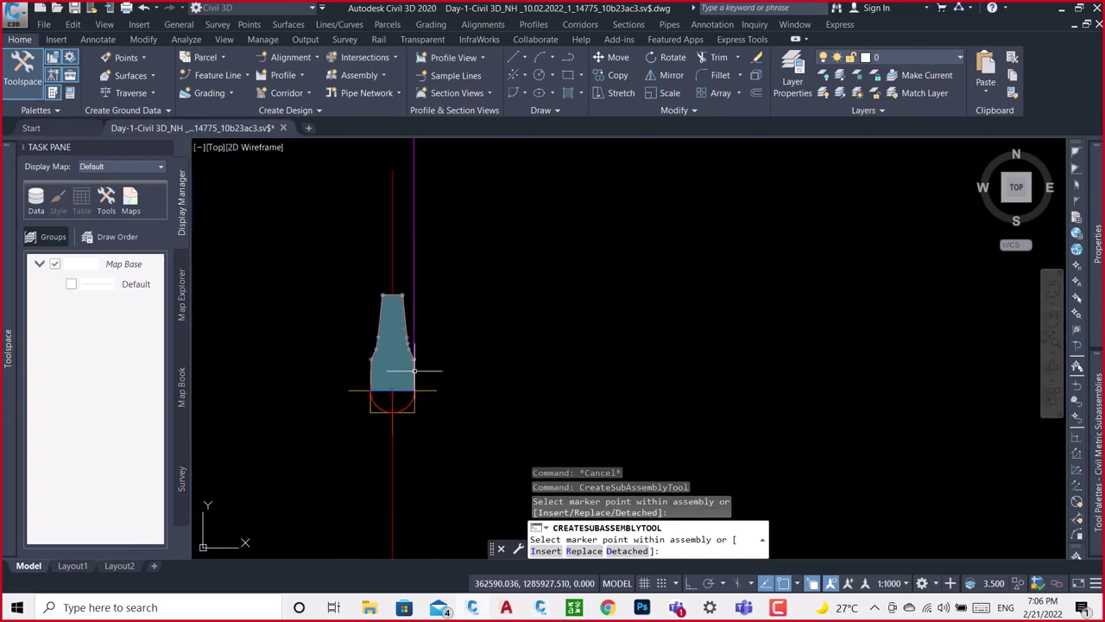
{"action": "key", "text": "Escape"}
Set the LinkVertical's Vertical Deflection to -0.075 m, keeping Omit Link as No.
{"action": "left_click", "coordinate": [414, 224]}
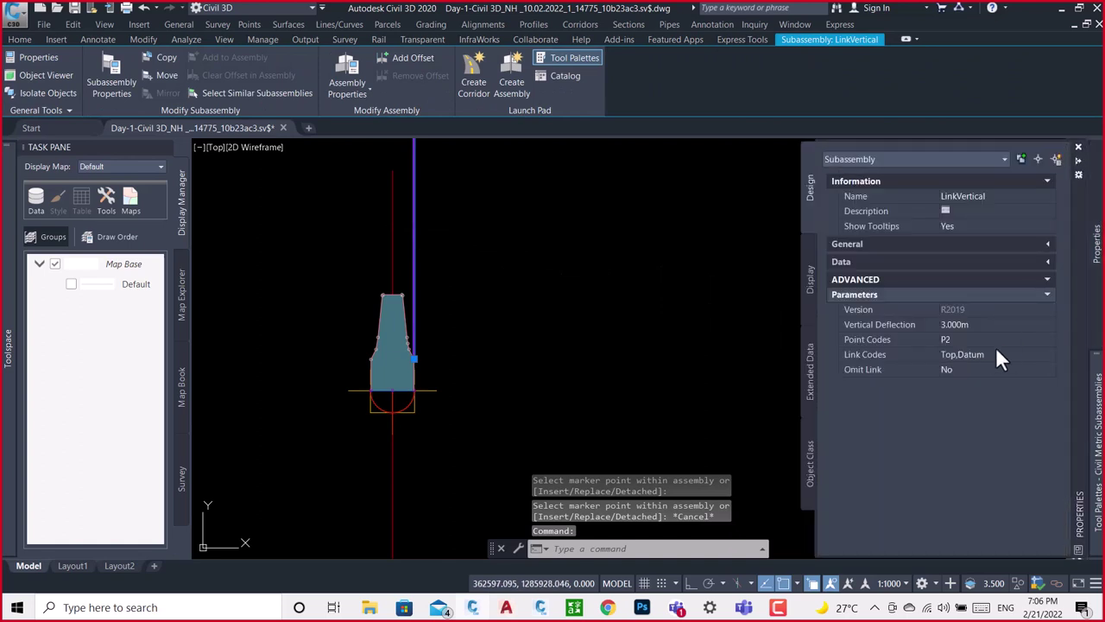
{"action": "left_click", "coordinate": [979, 325]}
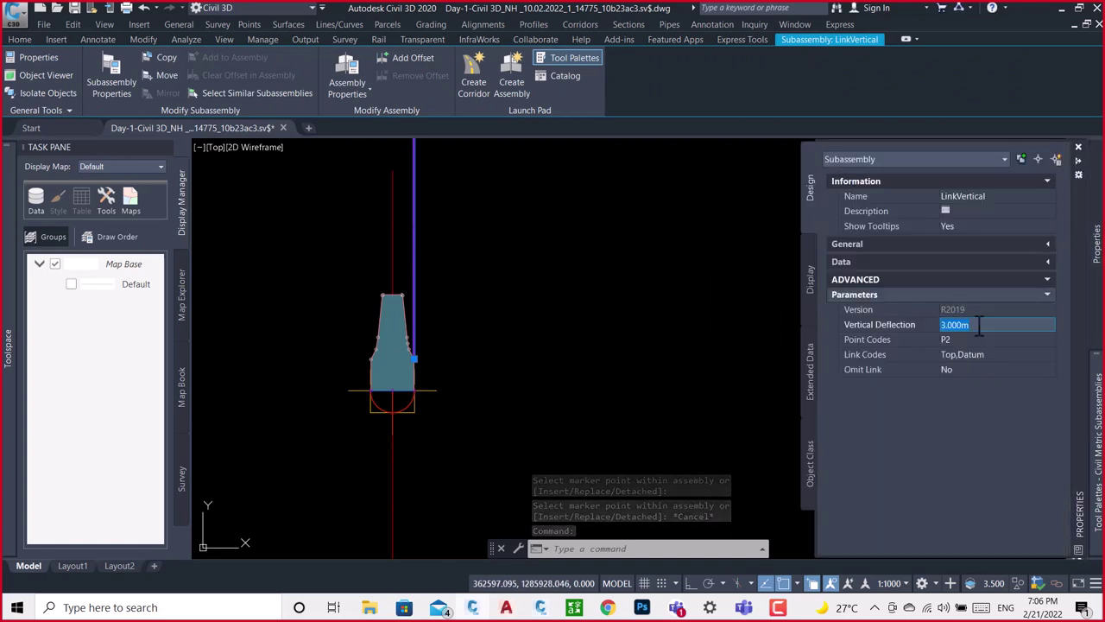
{"action": "type", "text": "-.075"}
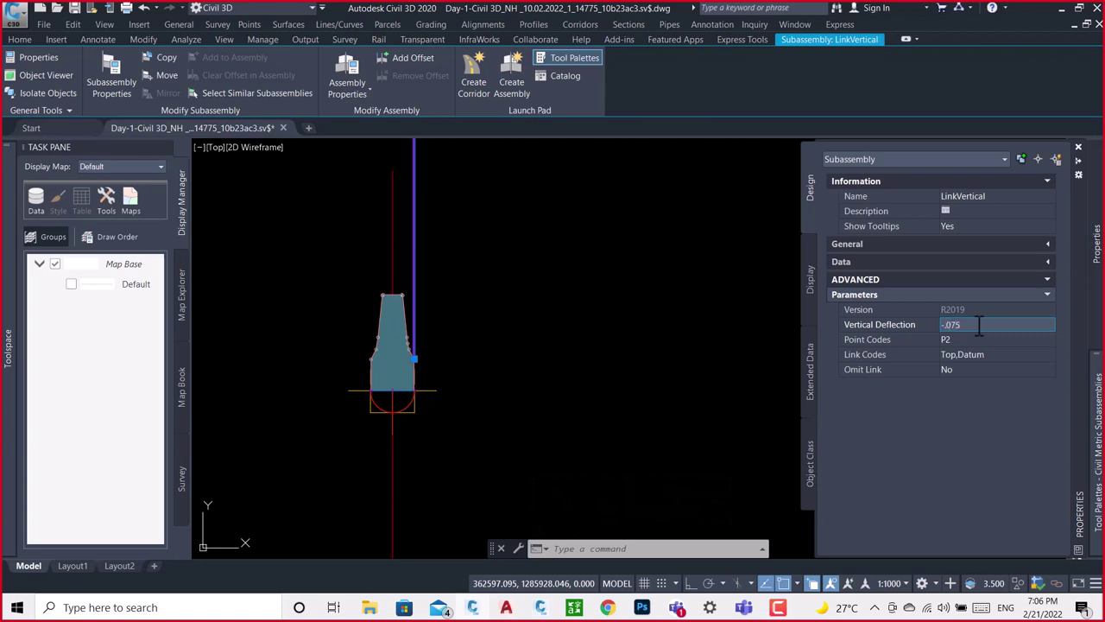
{"action": "key", "text": "Tab"}
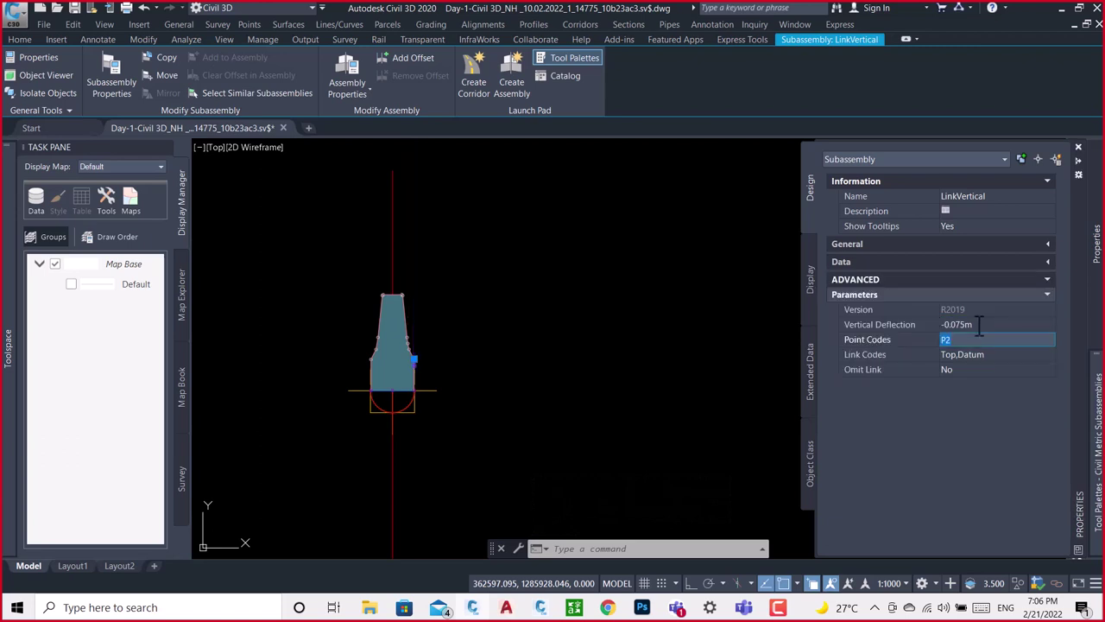
{"action": "scroll", "coordinate": [419, 376], "scroll_direction": "up", "scroll_amount": 5}
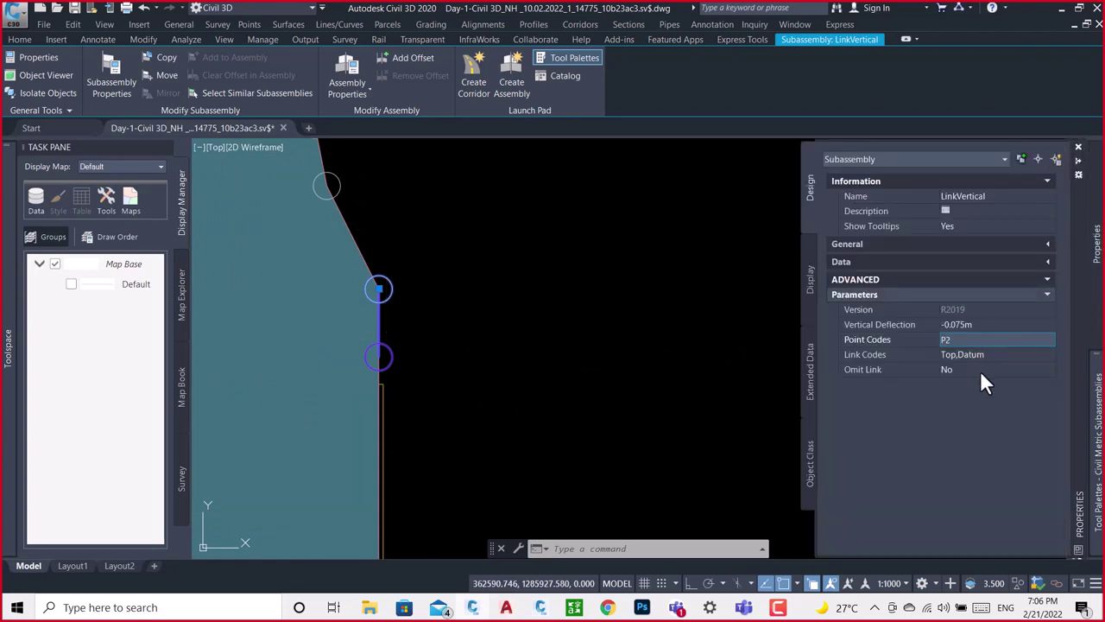
{"action": "left_click", "coordinate": [982, 371]}
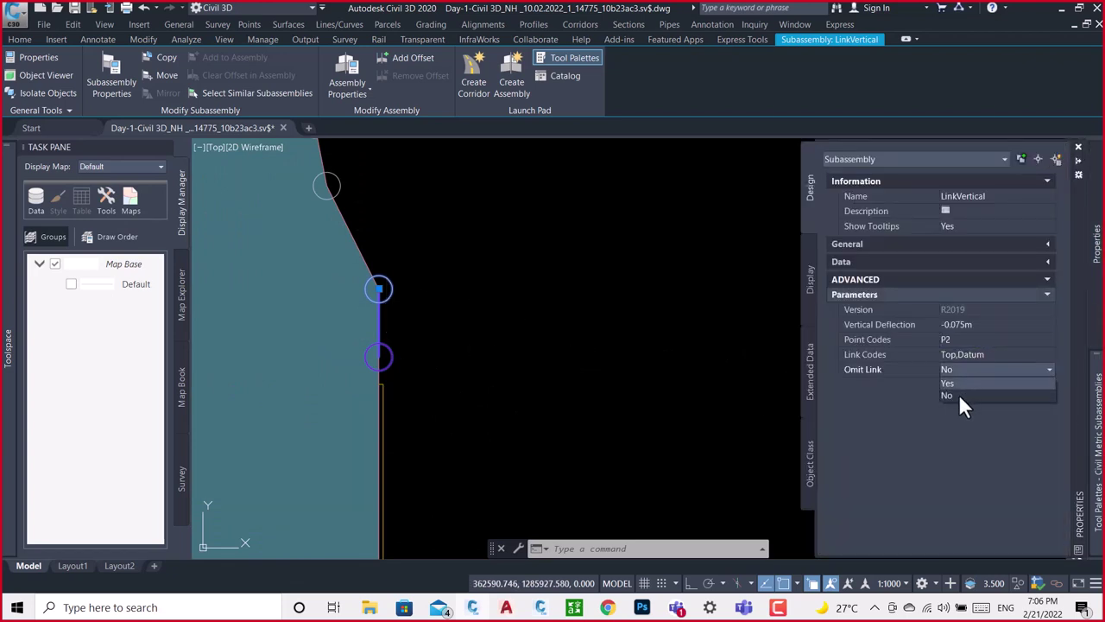
{"action": "left_click", "coordinate": [958, 395]}
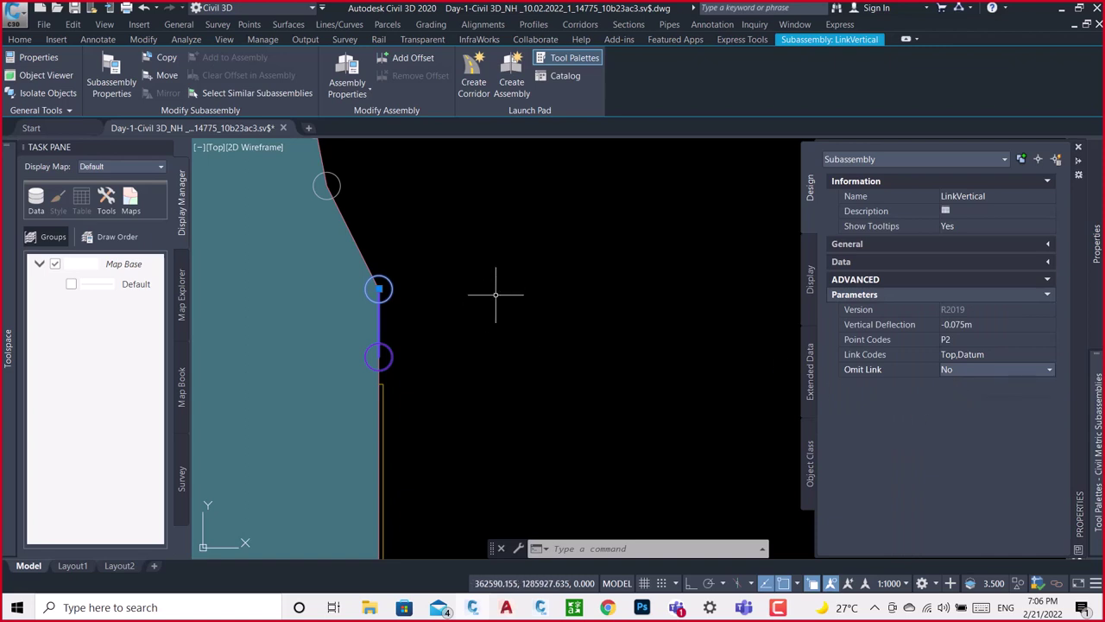
{"action": "key", "text": "Escape"}
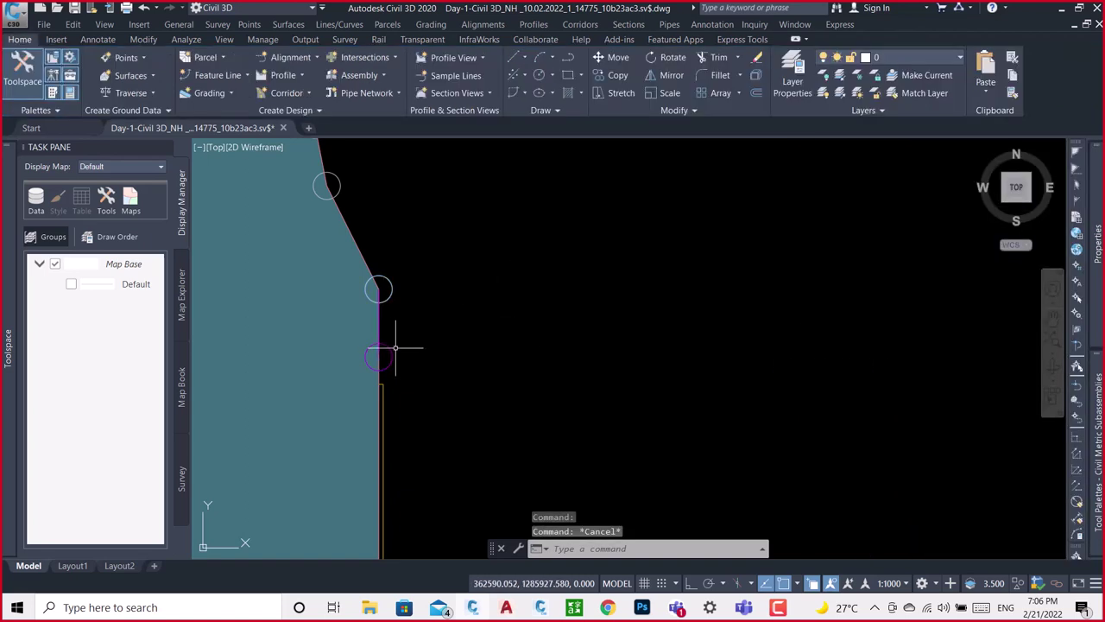
Set the vertical link subassembly's Omit Link option to Yes.
{"action": "left_click", "coordinate": [380, 345]}
{"action": "mouse_move", "coordinate": [1079, 515]}
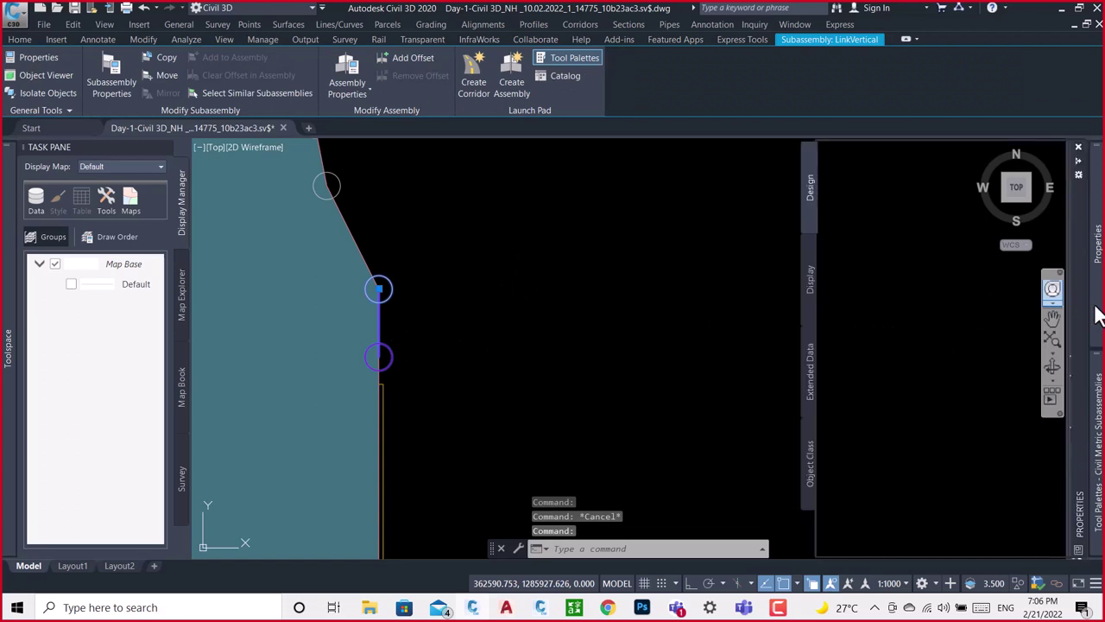
{"action": "left_click", "coordinate": [972, 370]}
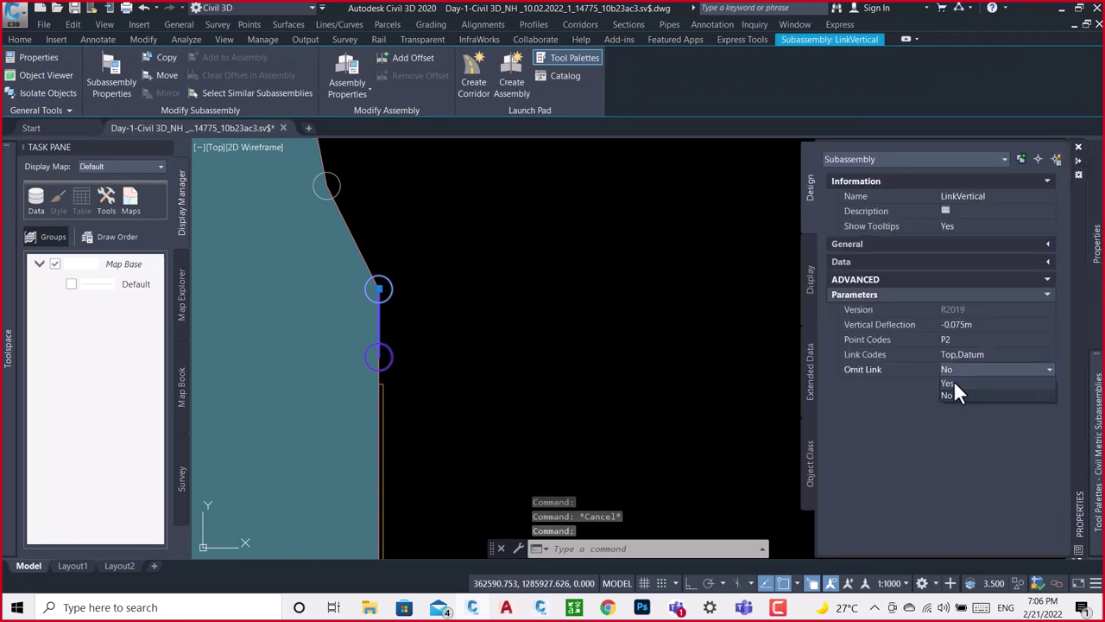
{"action": "left_click", "coordinate": [953, 382]}
{"action": "left_click", "coordinate": [561, 298]}
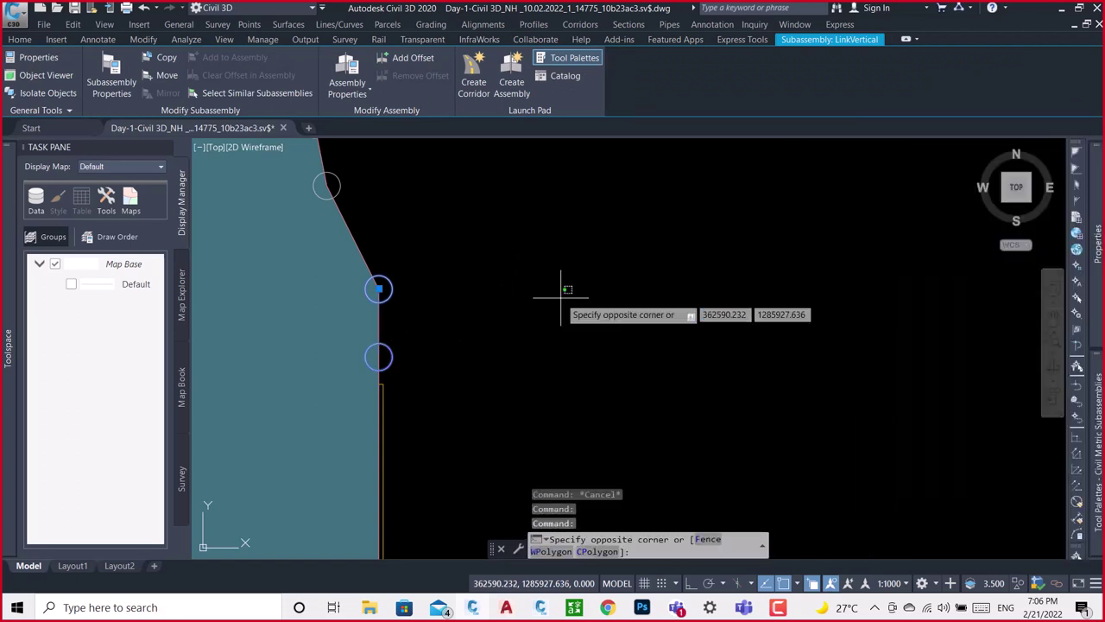
{"action": "key", "text": "Escape"}
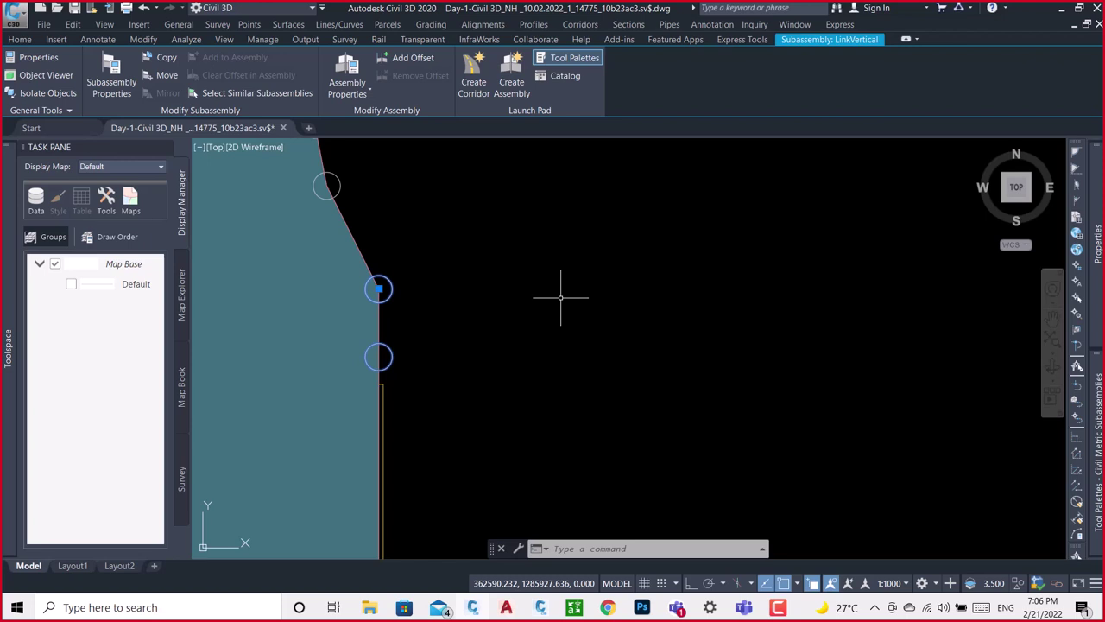
Reselect the vertical link and commit inst as its point code.
{"action": "key", "text": "Escape"}
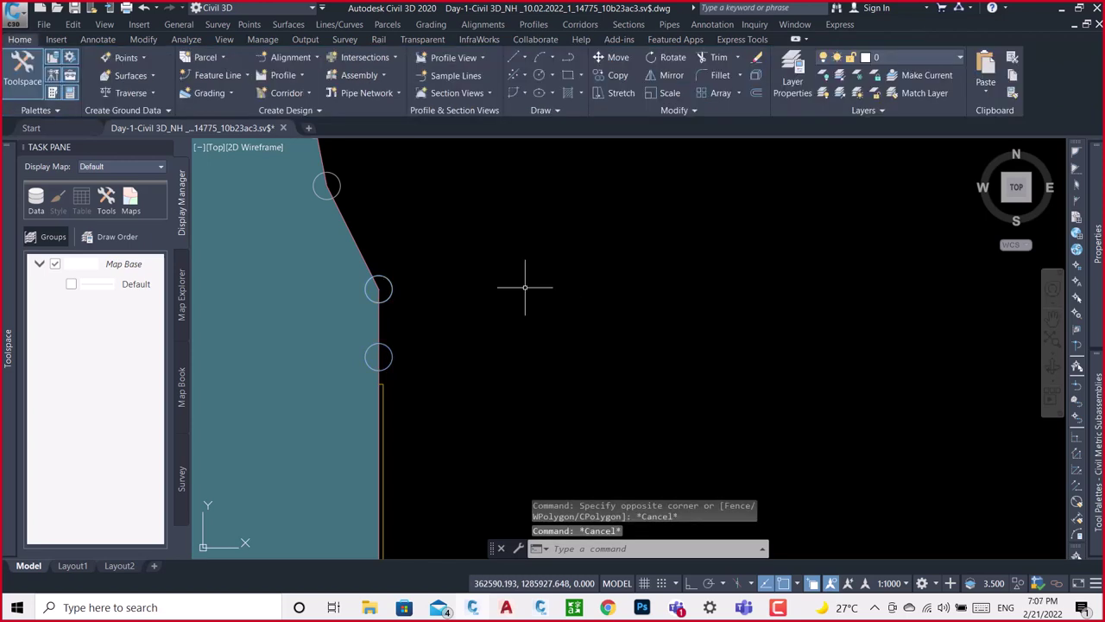
{"action": "left_click", "coordinate": [391, 357]}
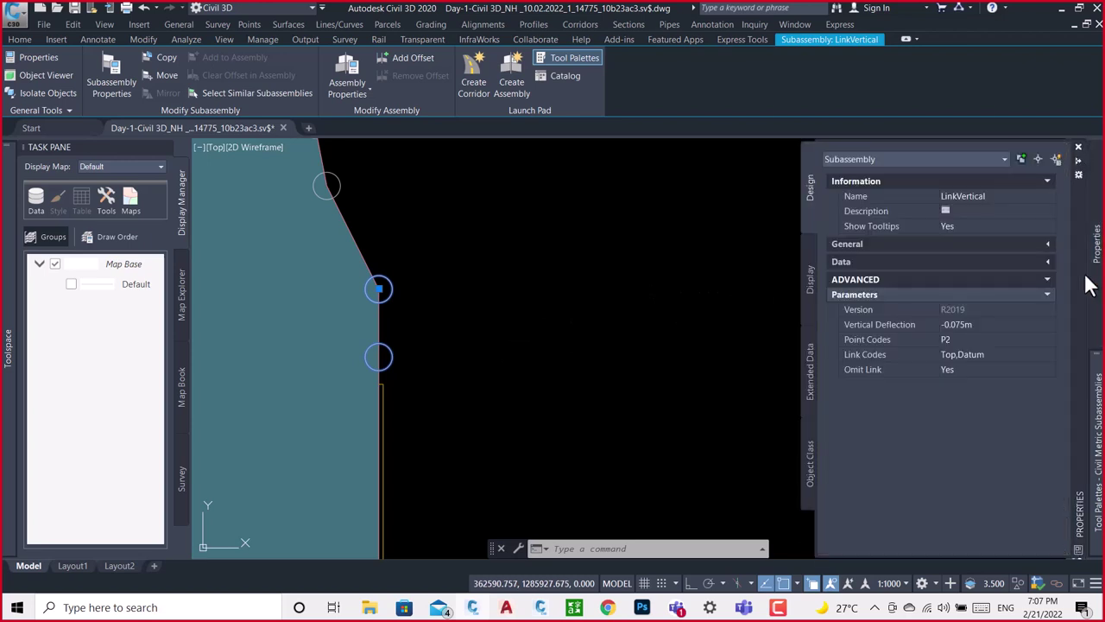
{"action": "left_click", "coordinate": [962, 343]}
{"action": "type", "text": "inst"}
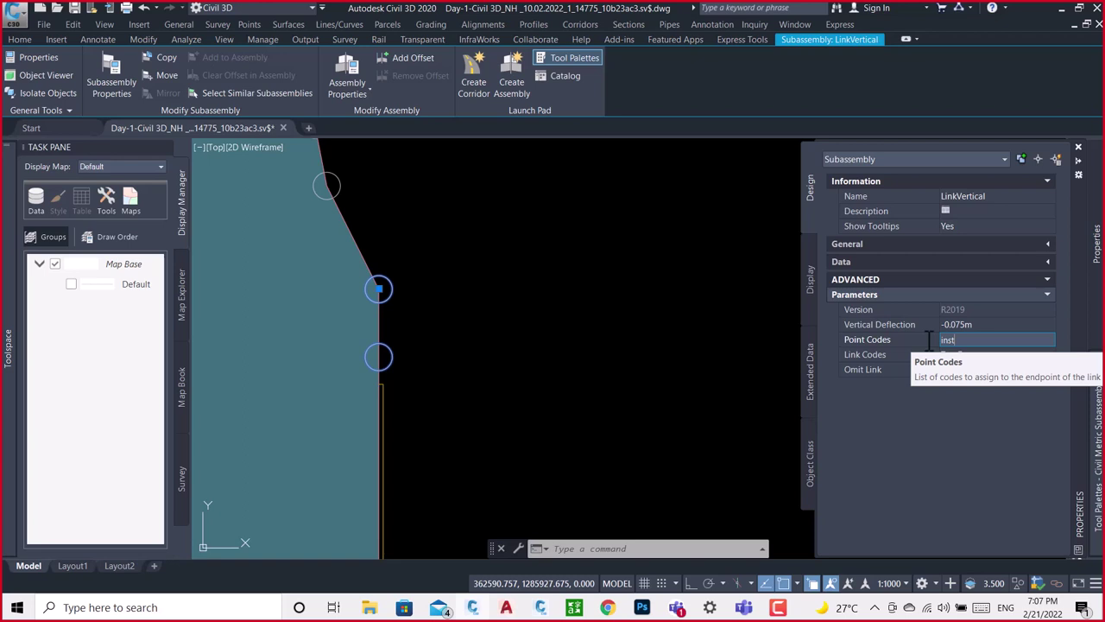
{"action": "key", "text": "Tab"}
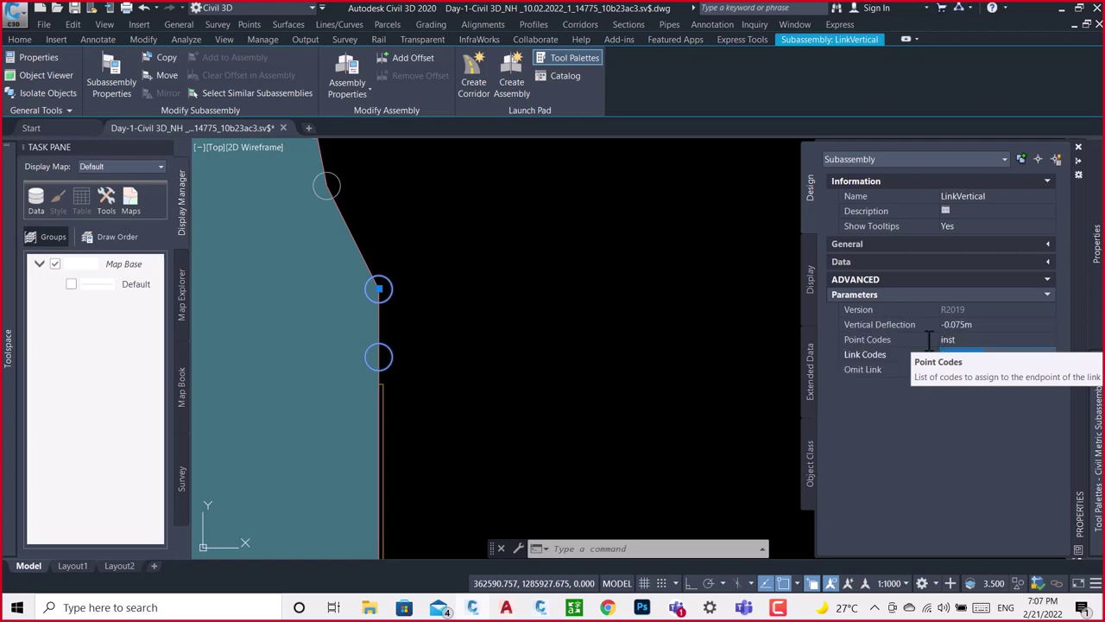
{"action": "key", "text": "Escape"}
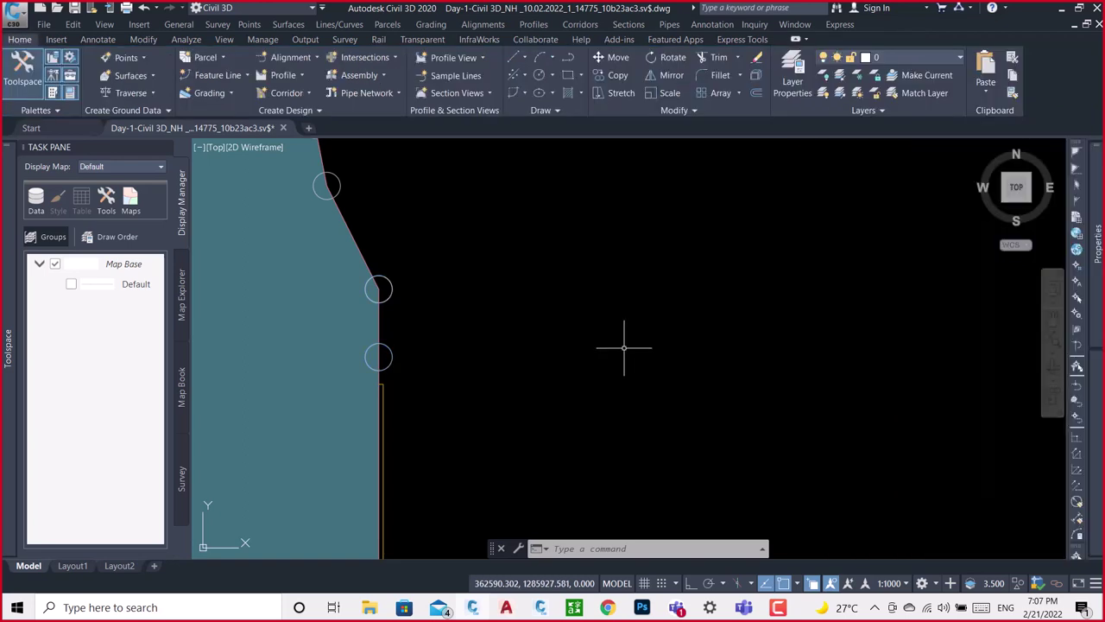
Replace the LinkVertical point code inst with P2.
{"action": "left_click", "coordinate": [388, 352]}
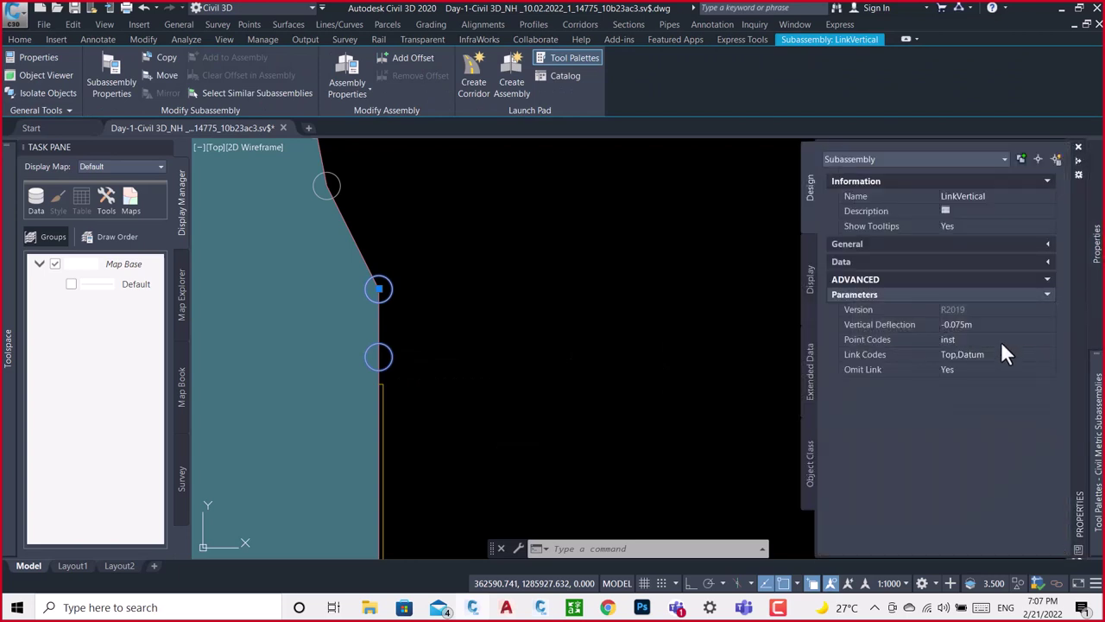
{"action": "left_click", "coordinate": [988, 340]}
{"action": "key", "text": "BackSpace"}
{"action": "type", "text": "p"}
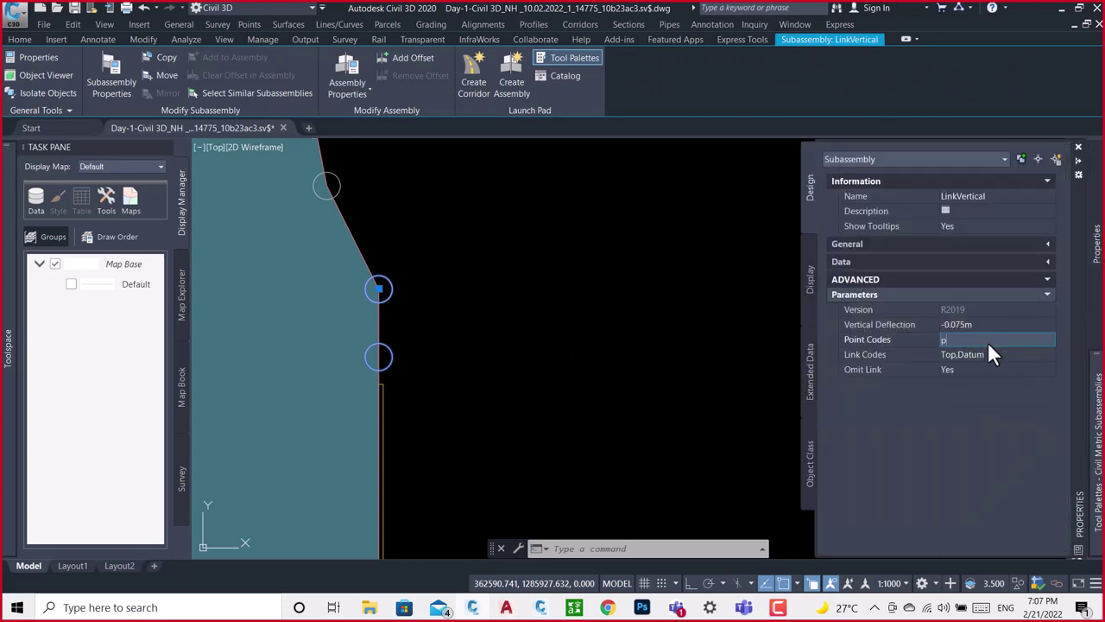
{"action": "type", "text": "o"}
{"action": "key", "text": "BackSpace"}
{"action": "key", "text": "BackSpace"}
{"action": "type", "text": "P2"}
{"action": "key", "text": "Tab"}
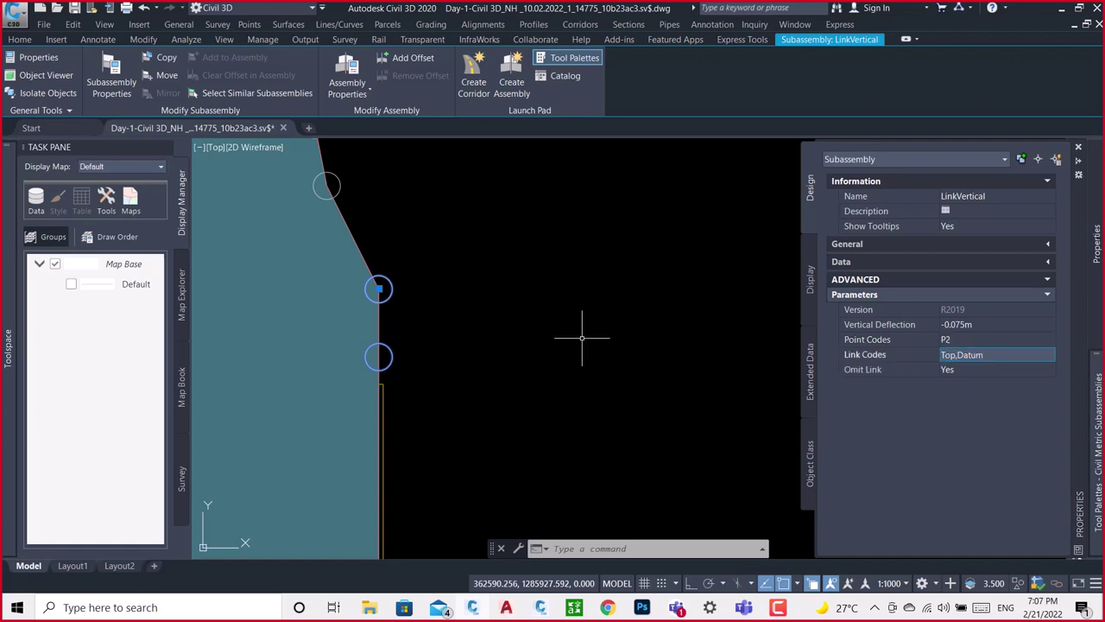
{"action": "left_click", "coordinate": [576, 310]}
{"action": "key", "text": "Escape"}
{"action": "scroll", "coordinate": [412, 326], "scroll_direction": "down", "scroll_amount": 4}
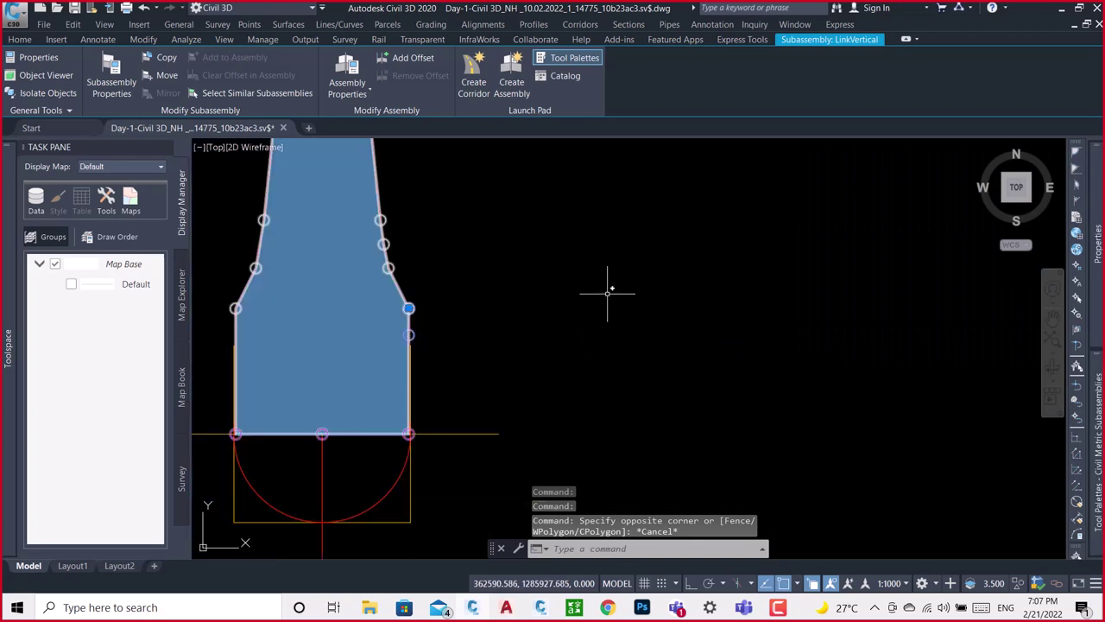
{"action": "middle_click_drag", "start_coordinate": [679, 308], "coordinate": [530, 317]}
{"action": "scroll", "coordinate": [530, 317], "scroll_direction": "down", "scroll_amount": 5}
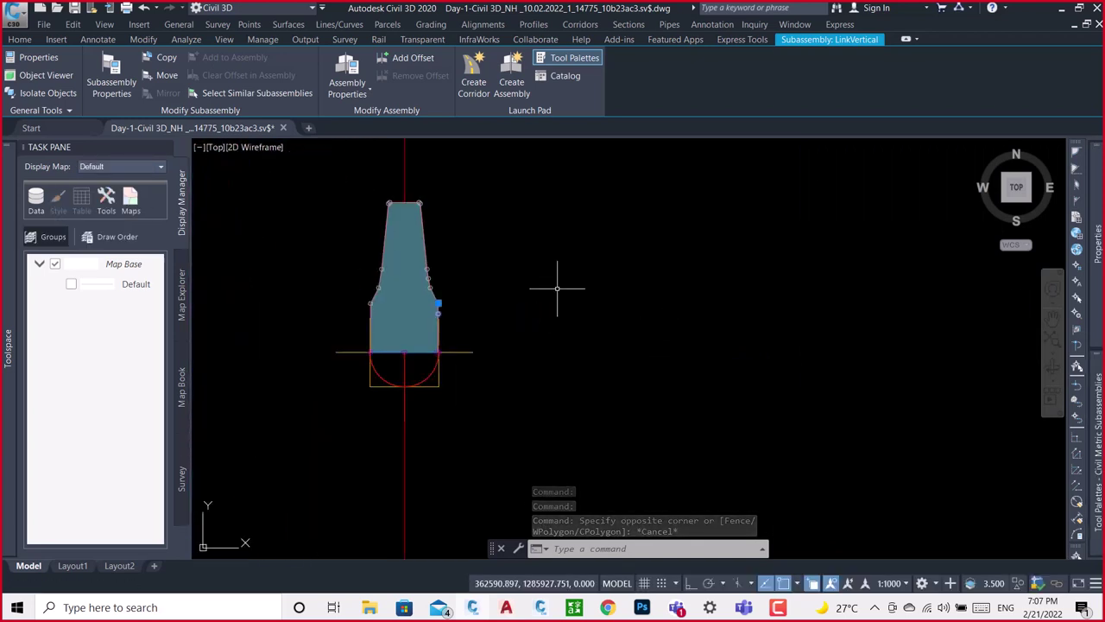
{"action": "scroll", "coordinate": [557, 286], "scroll_direction": "down", "scroll_amount": 3}
{"action": "scroll", "coordinate": [557, 287], "scroll_direction": "down", "scroll_amount": 2}
{"action": "scroll", "coordinate": [557, 286], "scroll_direction": "down", "scroll_amount": 3}
{"action": "scroll", "coordinate": [555, 287], "scroll_direction": "down", "scroll_amount": 1}
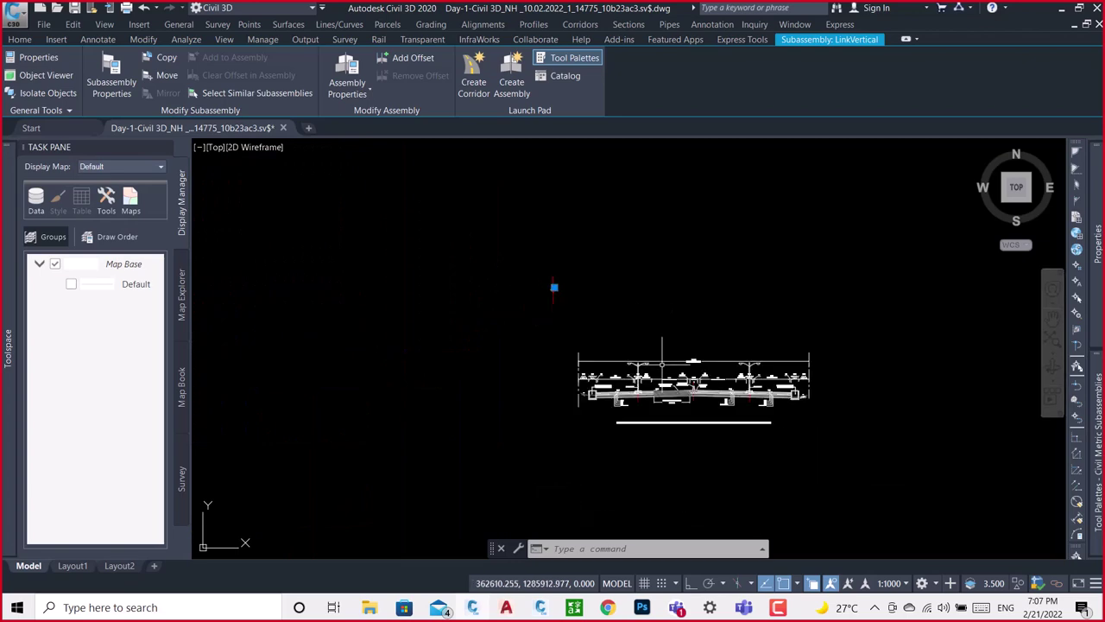
{"action": "scroll", "coordinate": [554, 286], "scroll_direction": "down", "scroll_amount": 1}
{"action": "scroll", "coordinate": [701, 371], "scroll_direction": "up", "scroll_amount": 5}
{"action": "scroll", "coordinate": [639, 346], "scroll_direction": "up", "scroll_amount": 5}
{"action": "scroll", "coordinate": [631, 328], "scroll_direction": "up", "scroll_amount": 8}
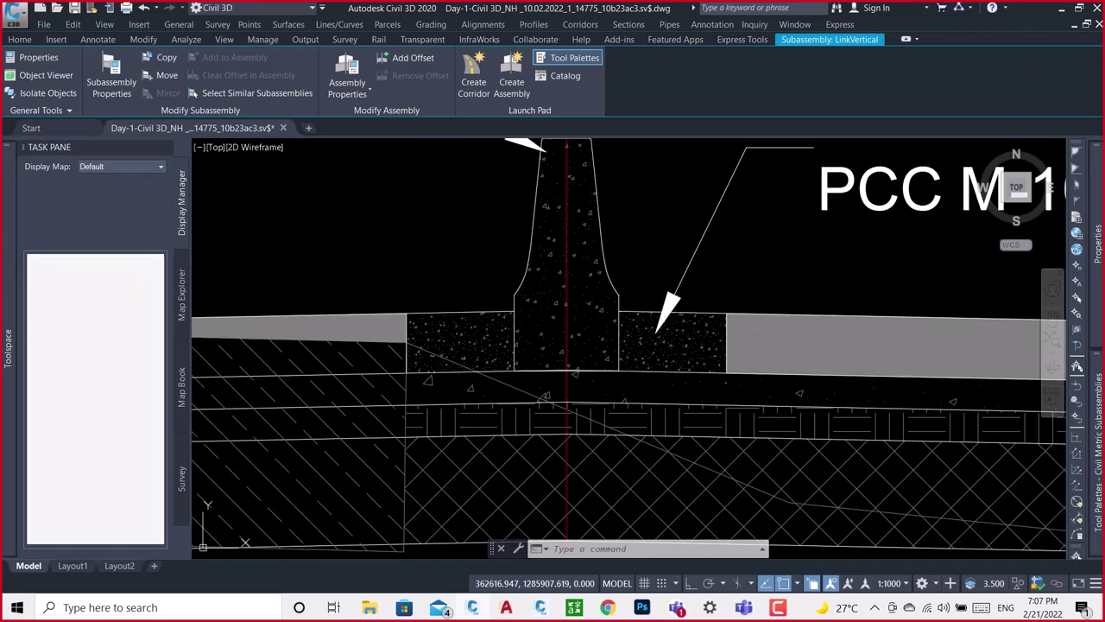
{"action": "left_click", "coordinate": [24, 38]}
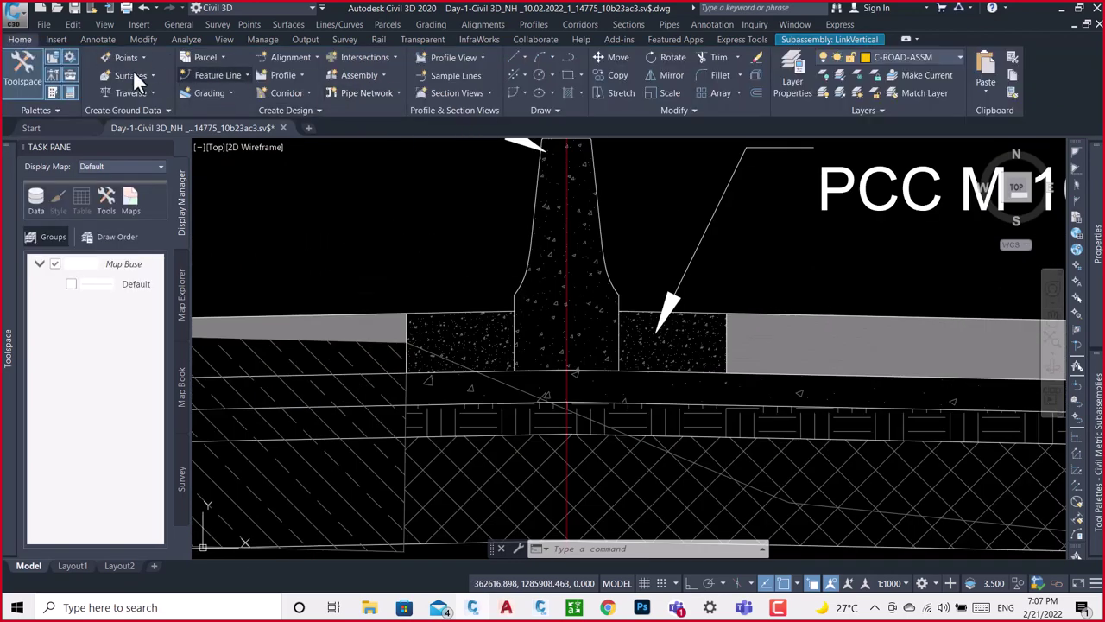
{"action": "left_click", "coordinate": [104, 40]}
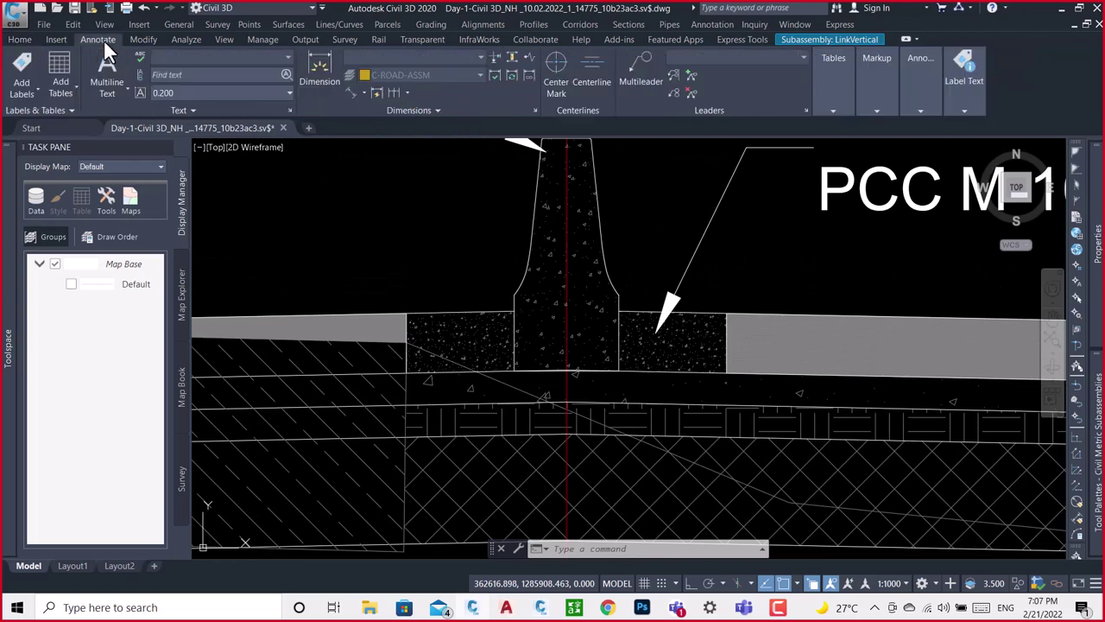
{"action": "left_click", "coordinate": [351, 90]}
{"action": "scroll", "coordinate": [645, 321], "scroll_direction": "up", "scroll_amount": 3}
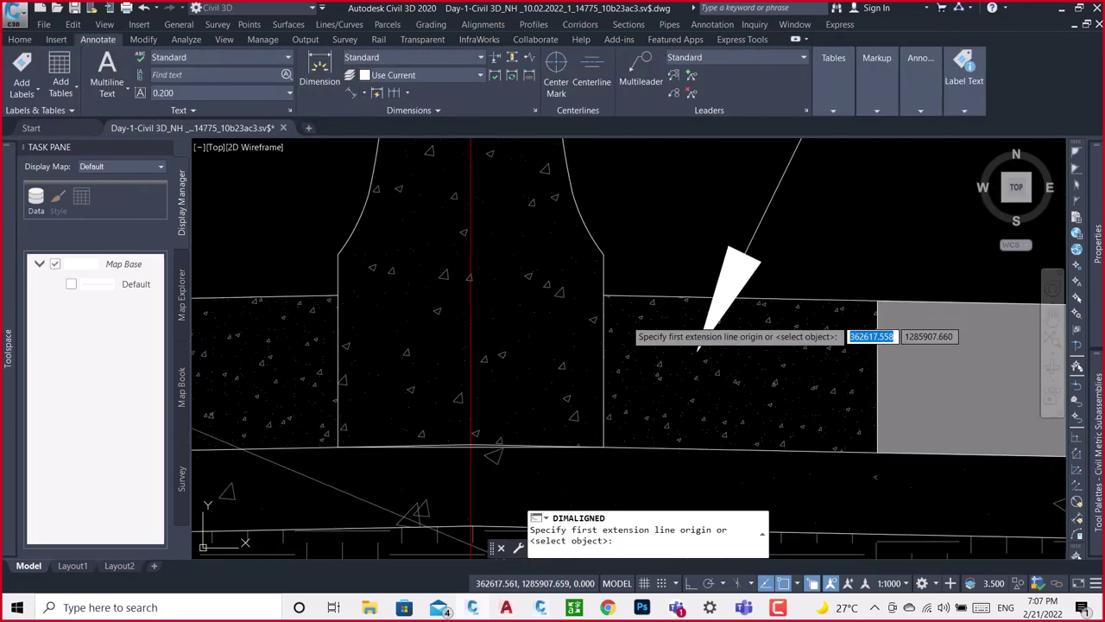
{"action": "left_click", "coordinate": [604, 293]}
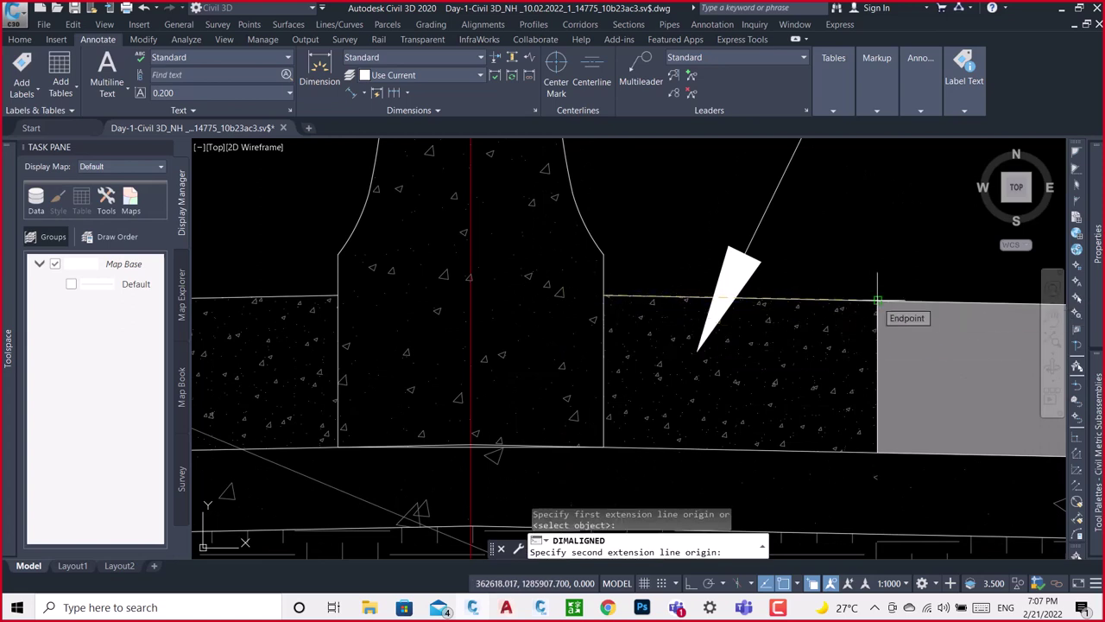
{"action": "left_click", "coordinate": [877, 300]}
{"action": "scroll", "coordinate": [841, 259], "scroll_direction": "down", "scroll_amount": 3}
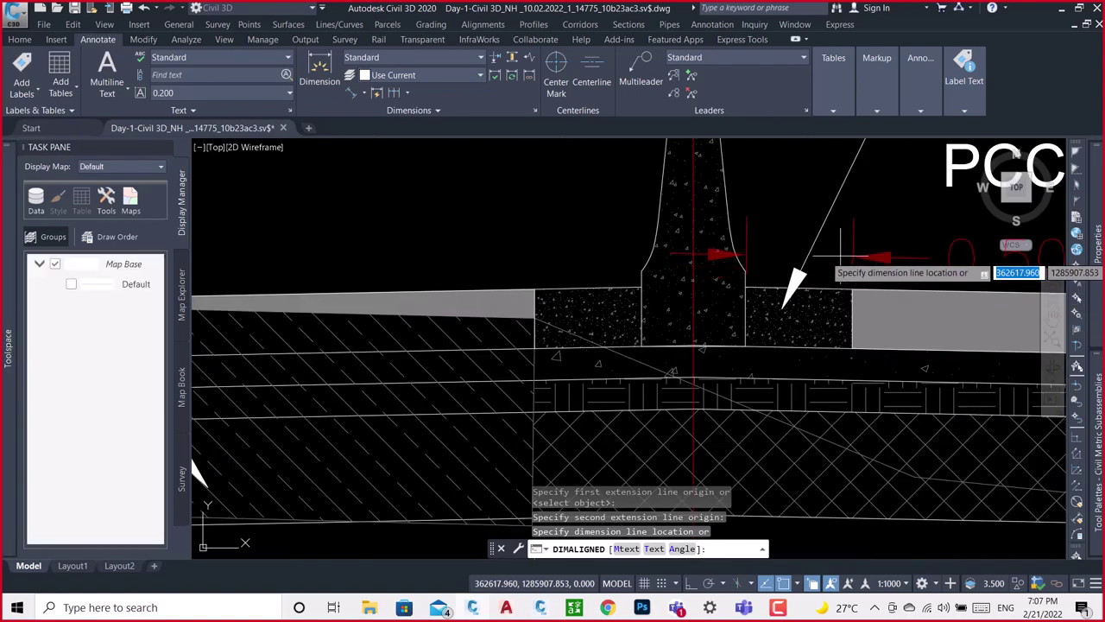
{"action": "middle_click_drag", "start_coordinate": [842, 259], "coordinate": [747, 285]}
{"action": "key", "text": "Escape"}
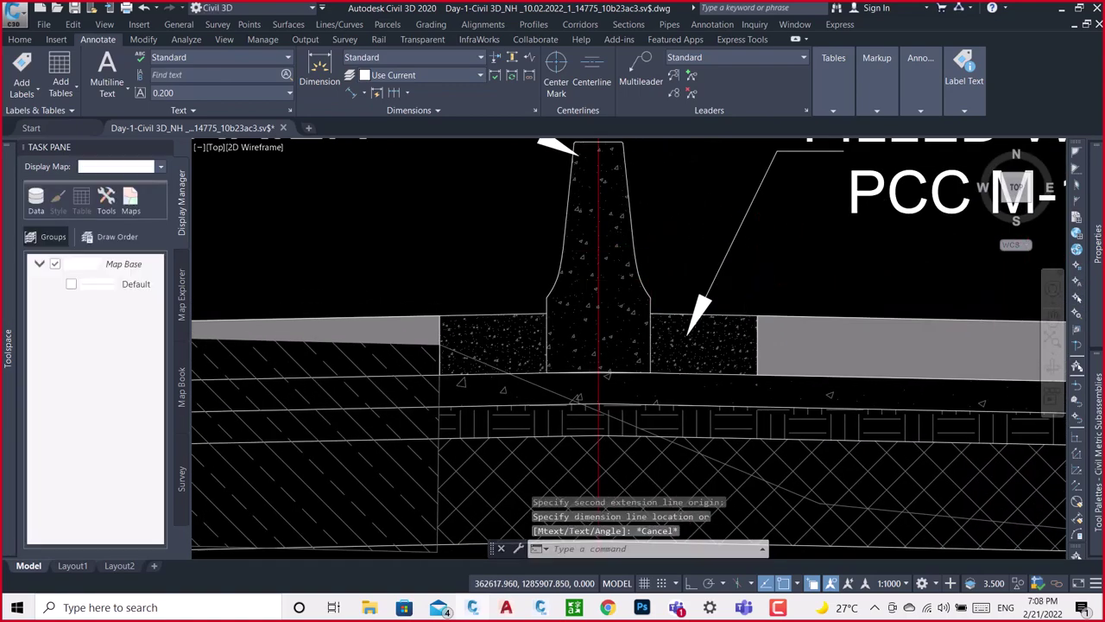
{"action": "scroll", "coordinate": [726, 286], "scroll_direction": "down", "scroll_amount": 3}
{"action": "scroll", "coordinate": [726, 285], "scroll_direction": "down", "scroll_amount": 2}
{"action": "scroll", "coordinate": [726, 286], "scroll_direction": "down", "scroll_amount": 1}
{"action": "scroll", "coordinate": [726, 286], "scroll_direction": "up", "scroll_amount": 4}
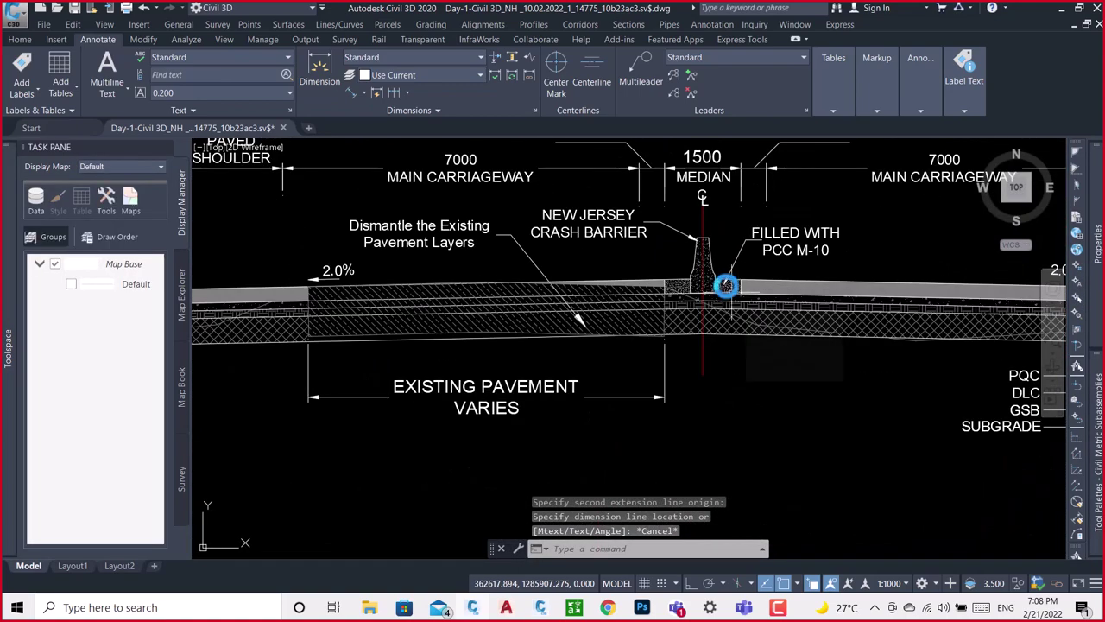
{"action": "scroll", "coordinate": [726, 285], "scroll_direction": "up", "scroll_amount": 3}
{"action": "scroll", "coordinate": [726, 285], "scroll_direction": "up", "scroll_amount": 2}
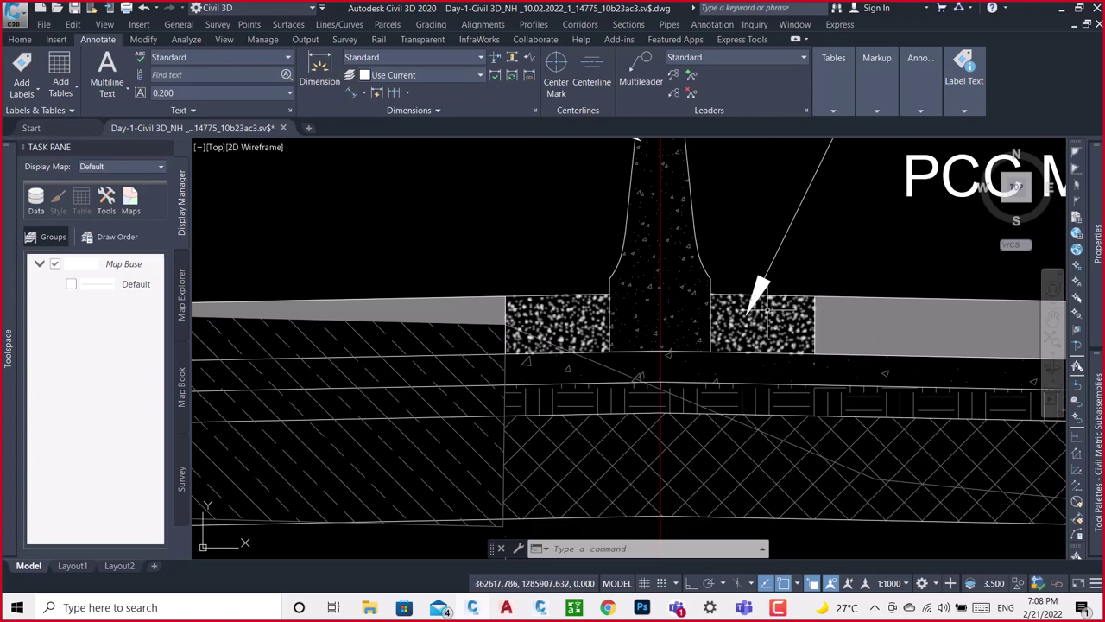
{"action": "scroll", "coordinate": [766, 309], "scroll_direction": "down", "scroll_amount": 5}
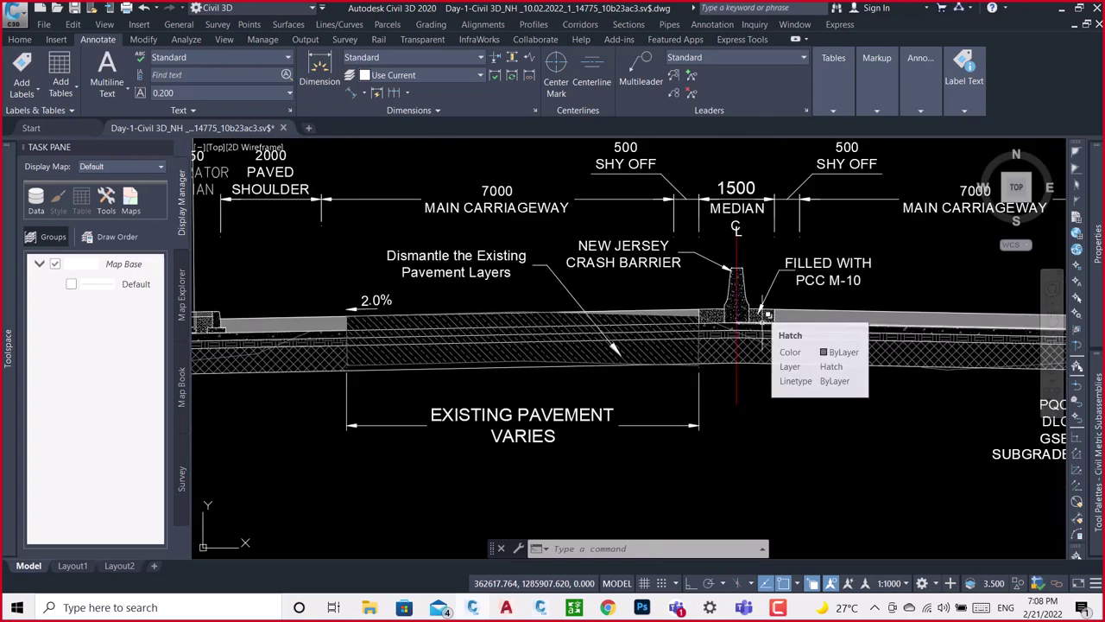
{"action": "scroll", "coordinate": [766, 313], "scroll_direction": "down", "scroll_amount": 5}
{"action": "scroll", "coordinate": [766, 313], "scroll_direction": "down", "scroll_amount": 3}
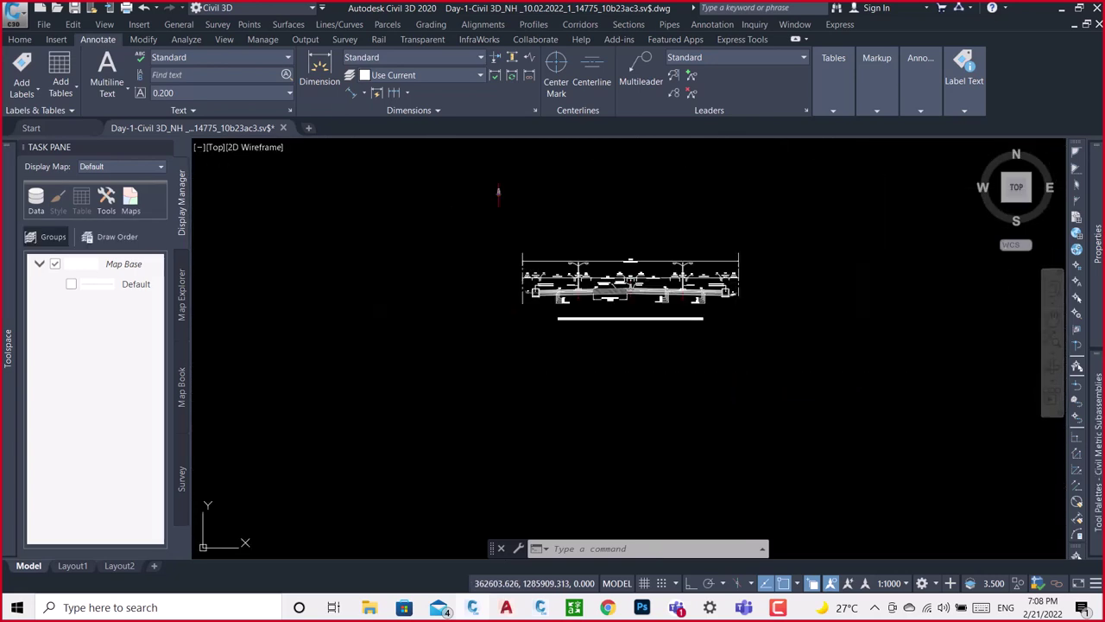
{"action": "scroll", "coordinate": [506, 198], "scroll_direction": "up", "scroll_amount": 5}
{"action": "scroll", "coordinate": [509, 201], "scroll_direction": "up", "scroll_amount": 5}
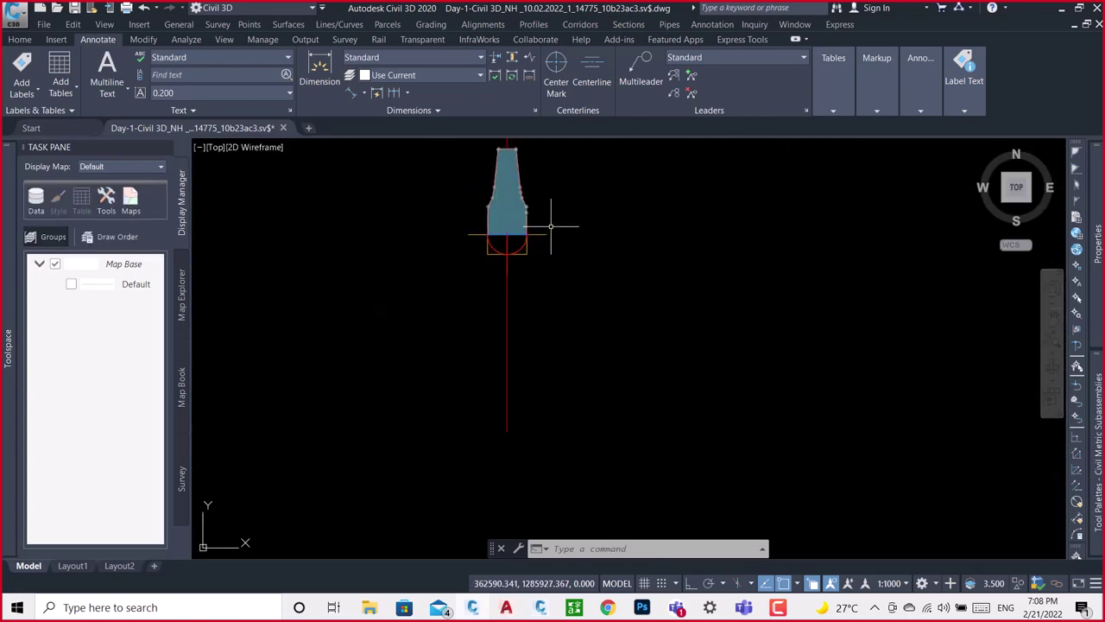
{"action": "scroll", "coordinate": [551, 226], "scroll_direction": "up", "scroll_amount": 5}
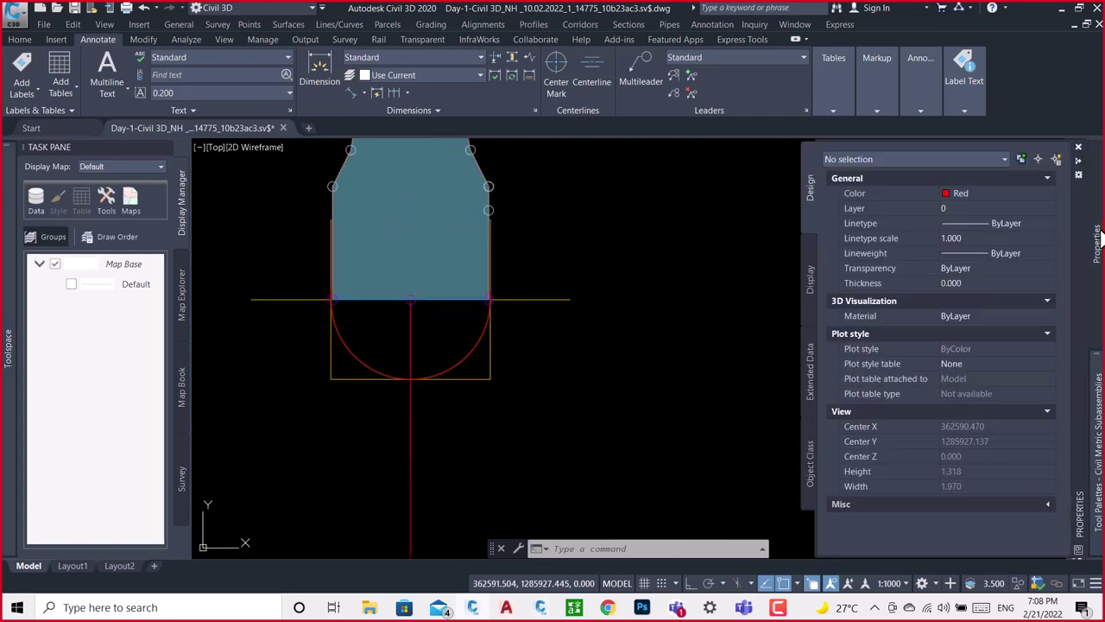
{"action": "mouse_move", "coordinate": [1078, 449]}
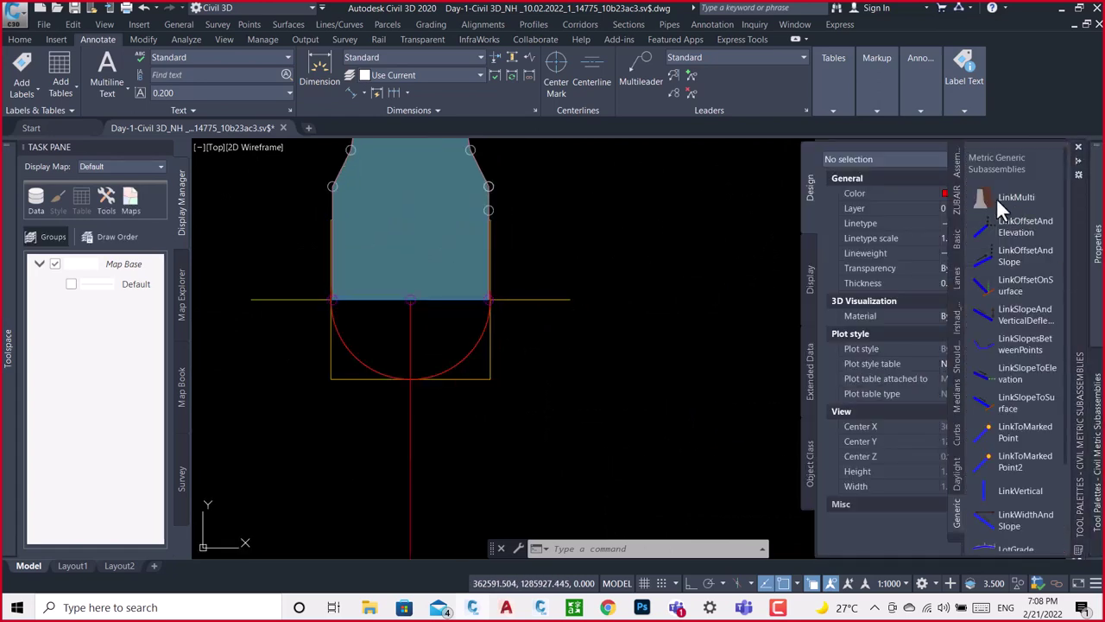
Attach a LaneSuperelevationAOR lane from the Lanes palette at the barrier's right marker point.
{"action": "left_click", "coordinate": [955, 276]}
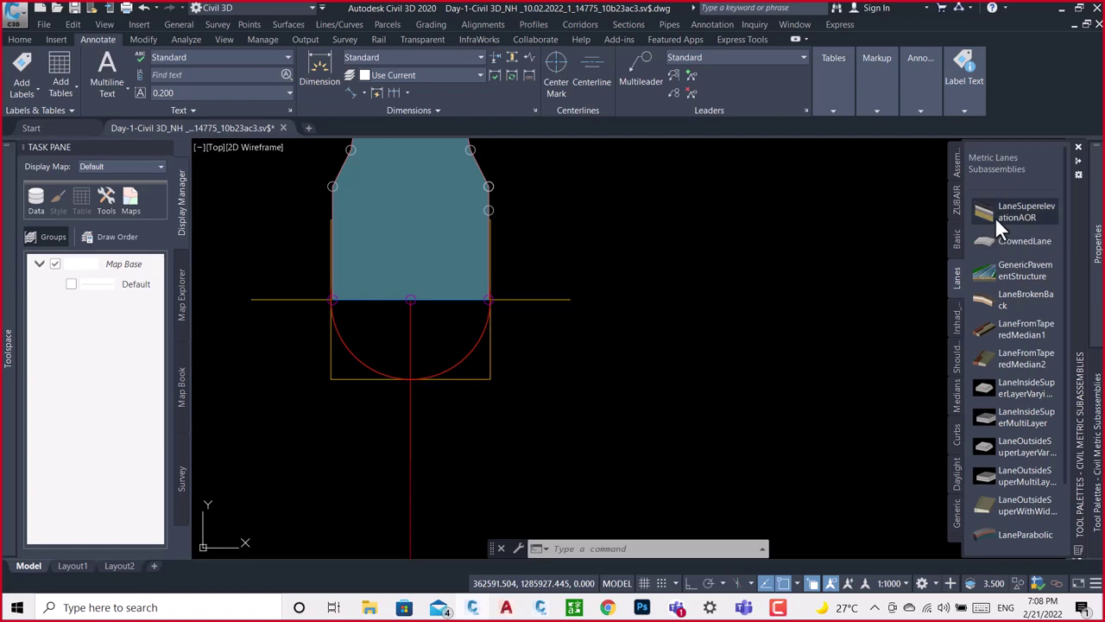
{"action": "left_click", "coordinate": [995, 214]}
{"action": "scroll", "coordinate": [500, 224], "scroll_direction": "up", "scroll_amount": 3}
{"action": "scroll", "coordinate": [527, 203], "scroll_direction": "up", "scroll_amount": 3}
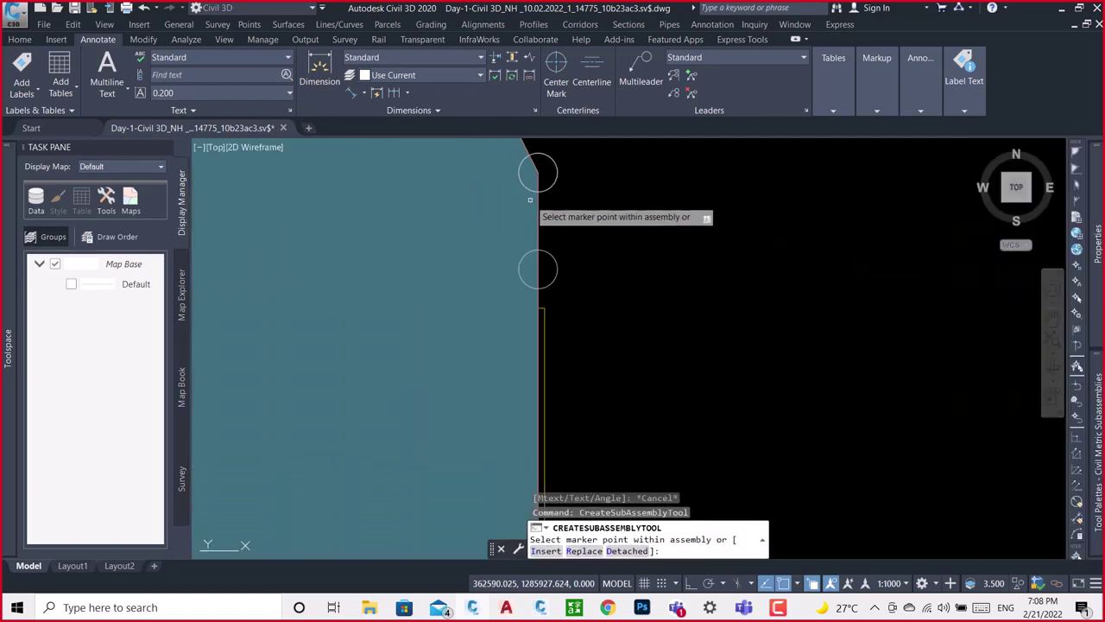
{"action": "left_click", "coordinate": [552, 258]}
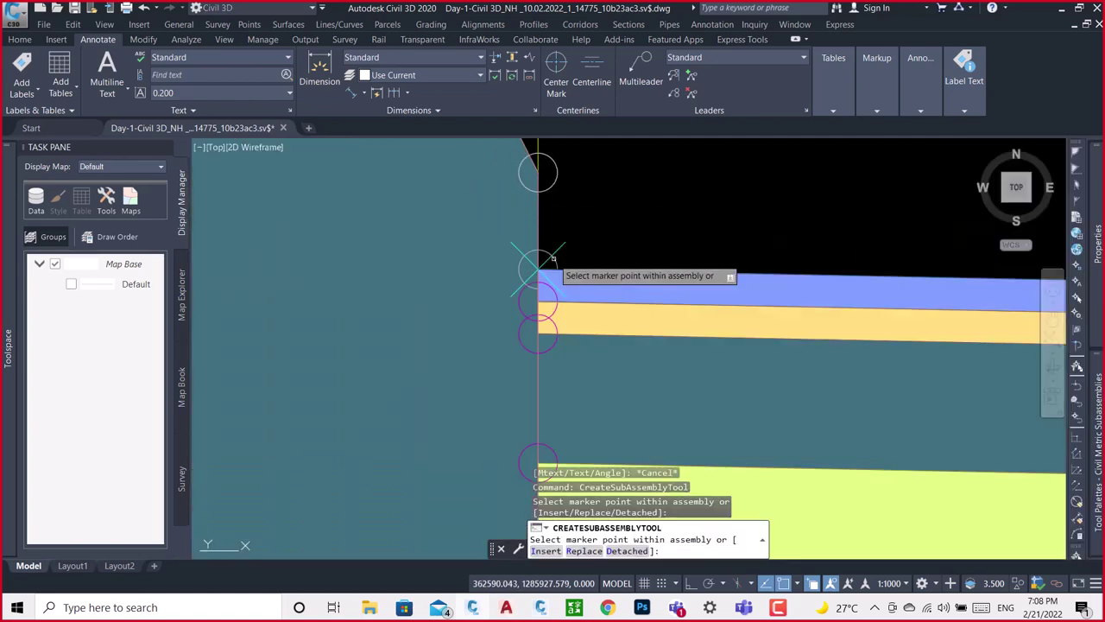
{"action": "key", "text": "Escape"}
Select the newly placed LaneSuperelevationAOR lane subassembly.
{"action": "scroll", "coordinate": [552, 247], "scroll_direction": "down", "scroll_amount": 3}
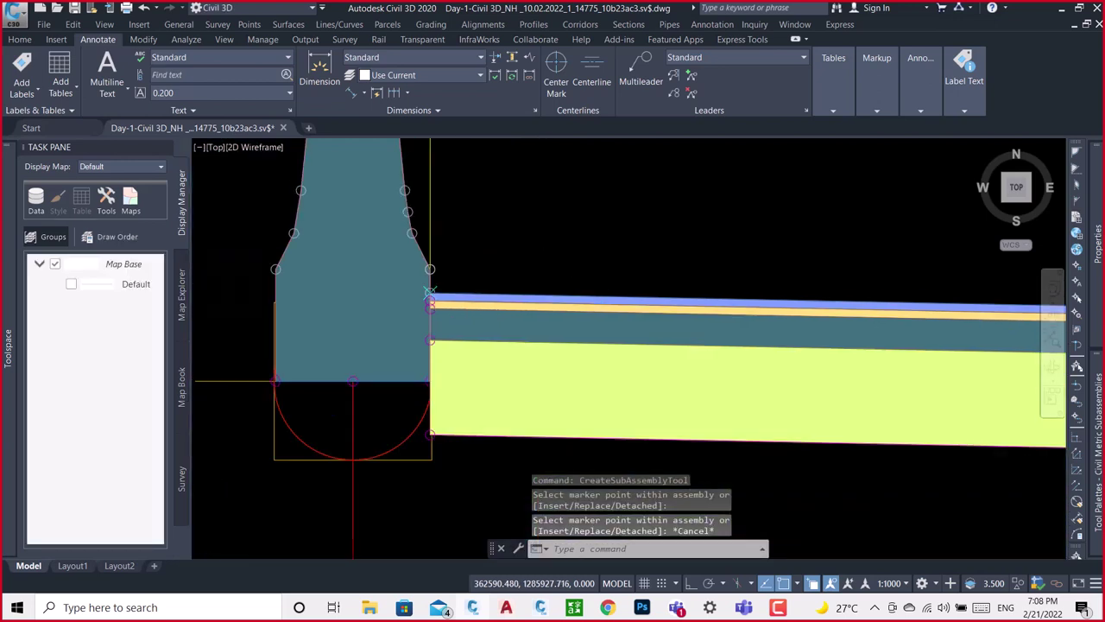
{"action": "scroll", "coordinate": [553, 242], "scroll_direction": "down", "scroll_amount": 3}
{"action": "left_click", "coordinate": [605, 221]}
{"action": "left_click", "coordinate": [570, 289]}
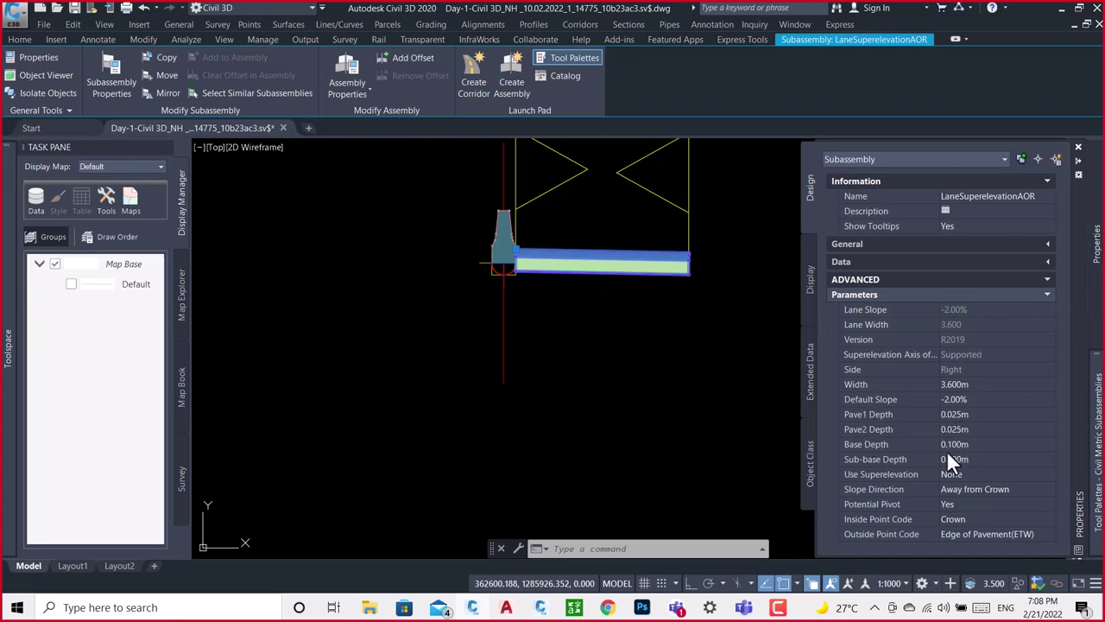
Set the lane's Base Depth and Sub-base Depth to 0.
{"action": "left_click", "coordinate": [980, 429]}
{"action": "type", "text": "0"}
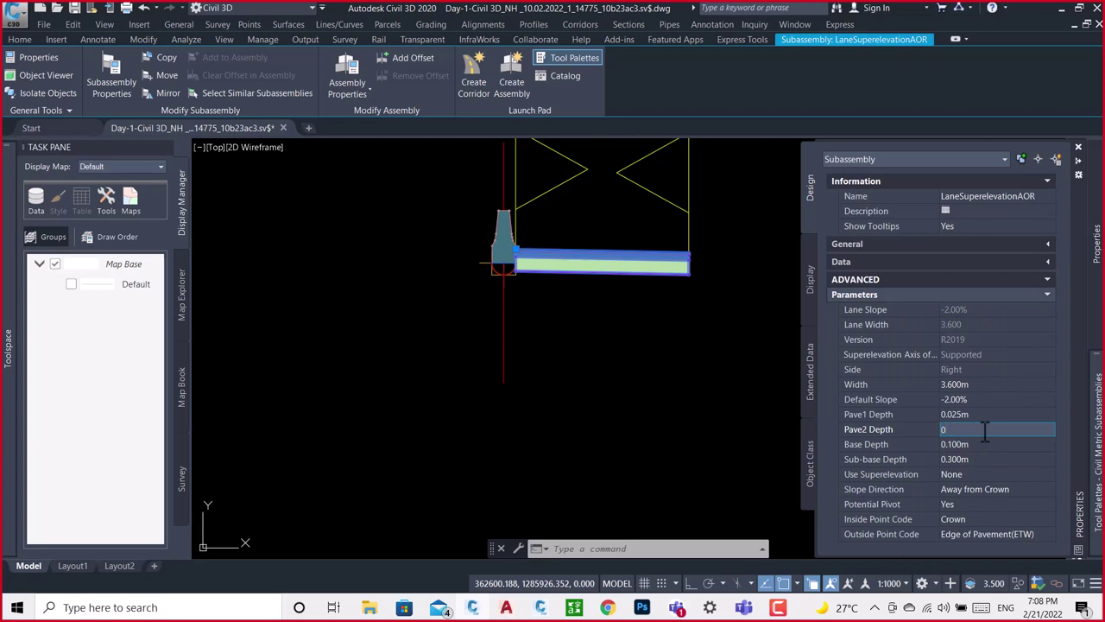
{"action": "left_click", "coordinate": [987, 443]}
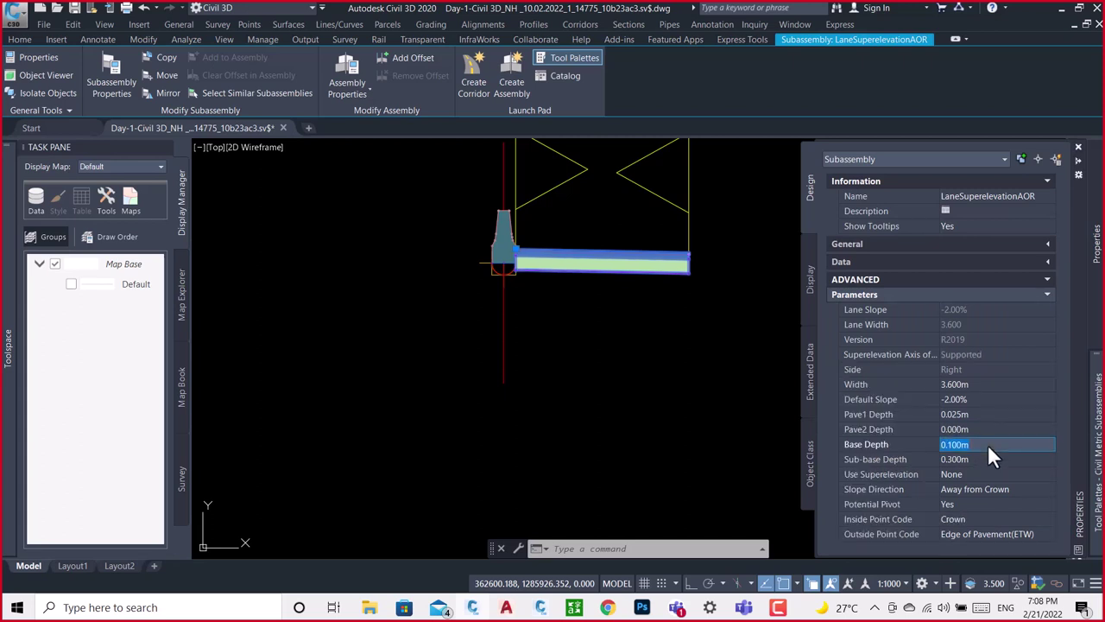
{"action": "type", "text": "0"}
{"action": "left_click", "coordinate": [981, 461]}
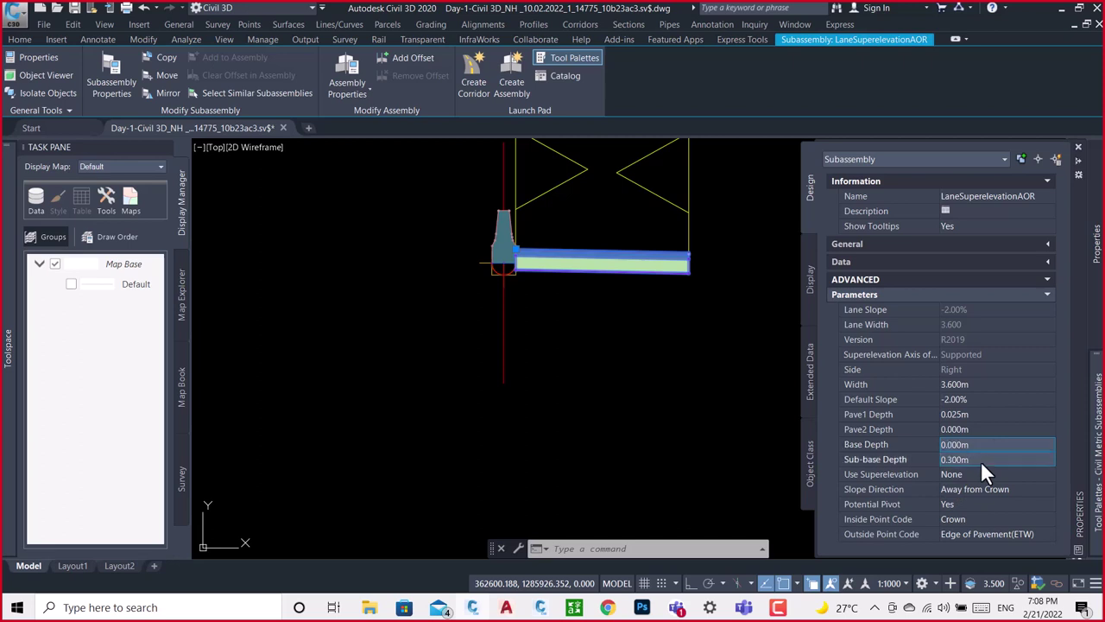
{"action": "type", "text": "0"}
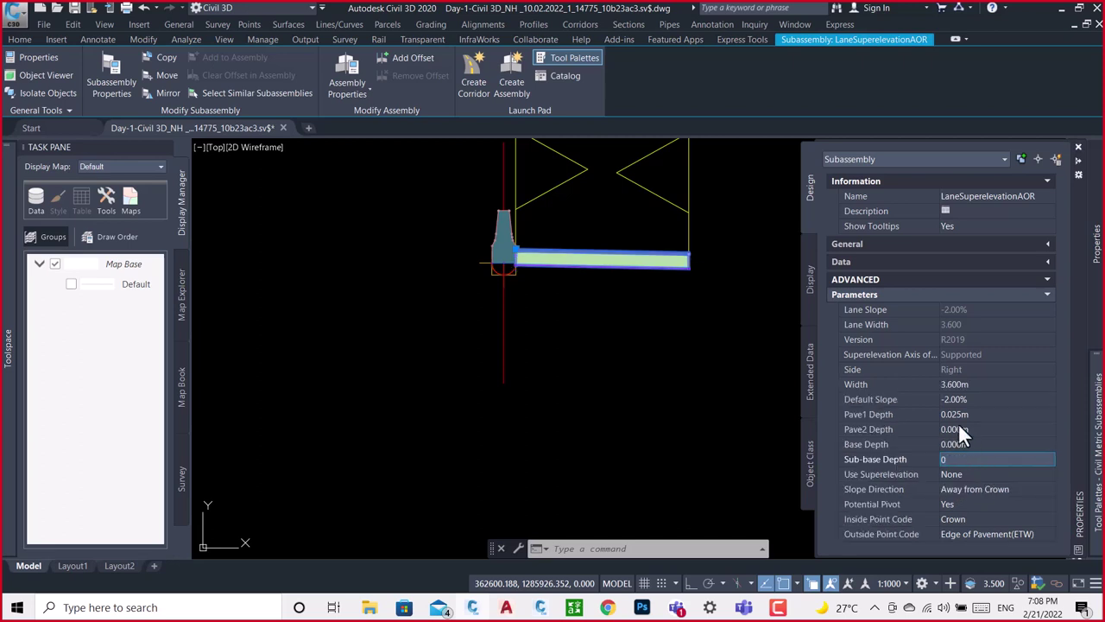
{"action": "left_click", "coordinate": [977, 416]}
{"action": "type", "text": ".5"}
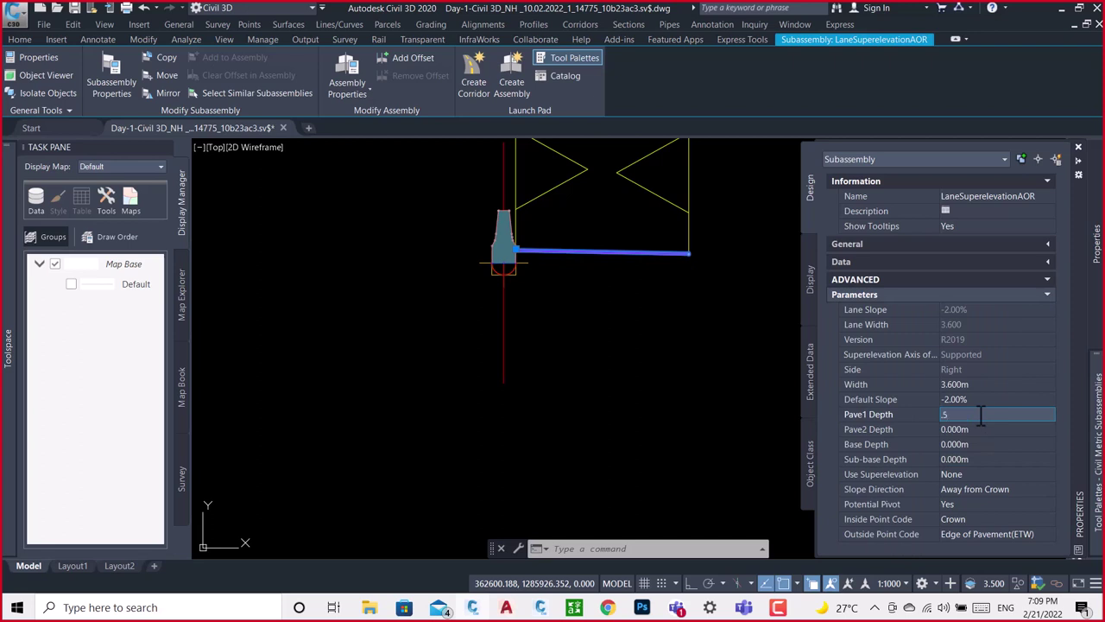
Set lane Width to 0.500, Pave1 Depth to 0.280 and Potential Pivot to No.
{"action": "left_click", "coordinate": [987, 383]}
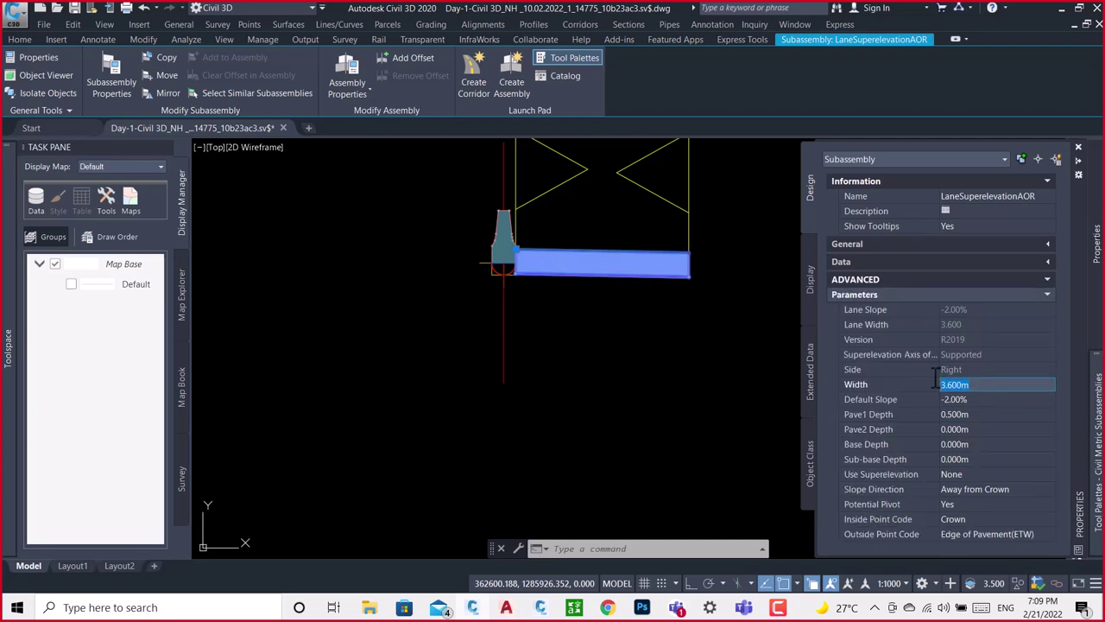
{"action": "key", "text": "BackSpace"}
{"action": "type", "text": "5"}
{"action": "left_click", "coordinate": [977, 414]}
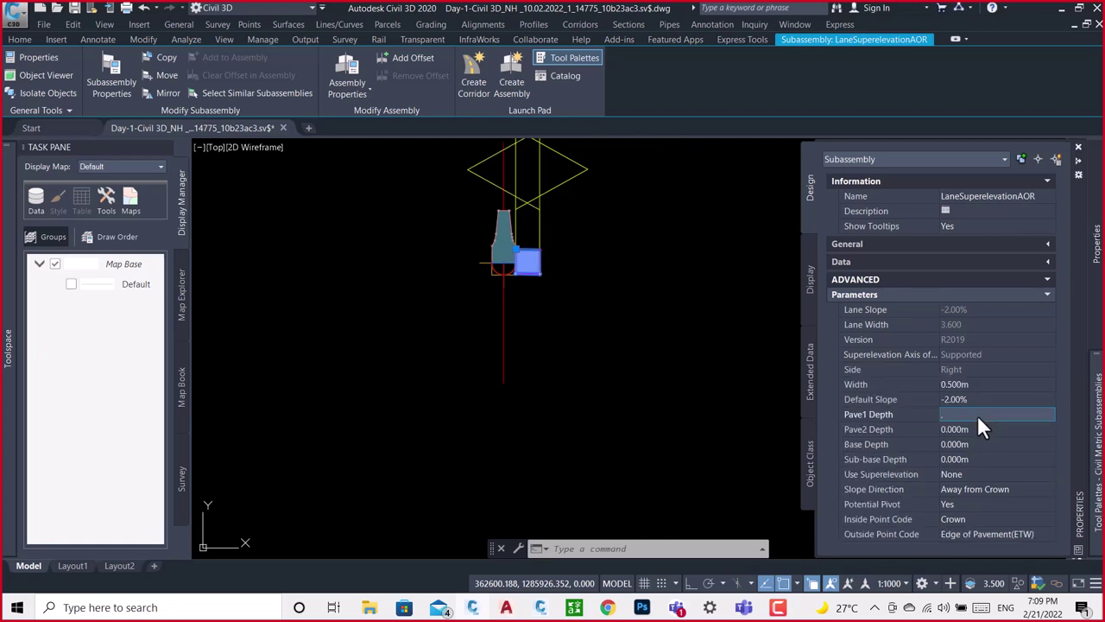
{"action": "type", "text": ".28"}
{"action": "key", "text": "Tab"}
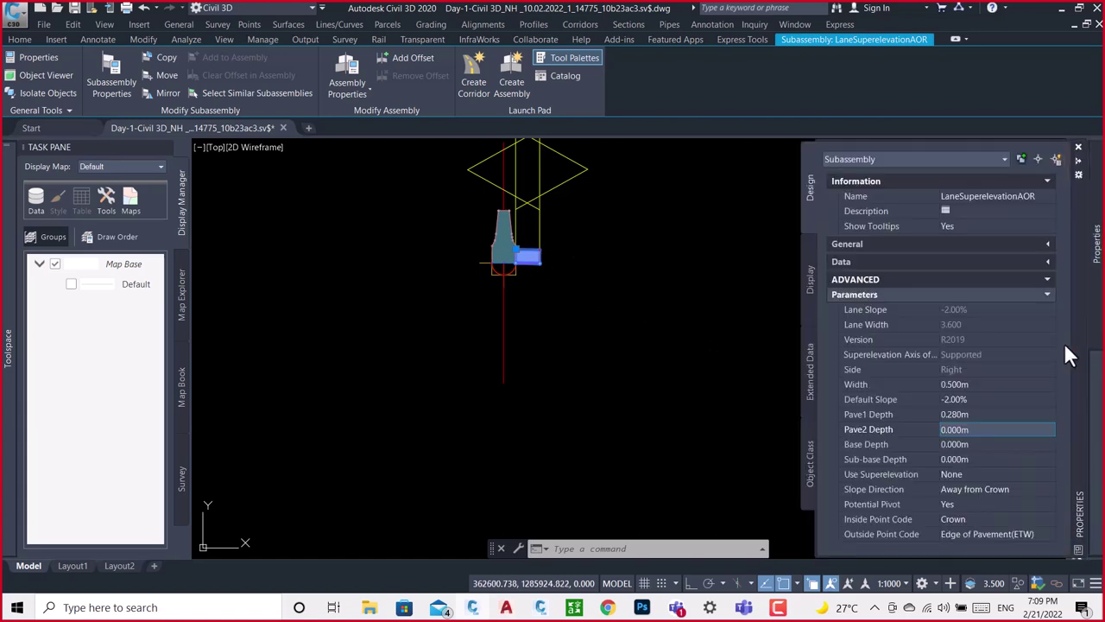
{"action": "left_click", "coordinate": [971, 508]}
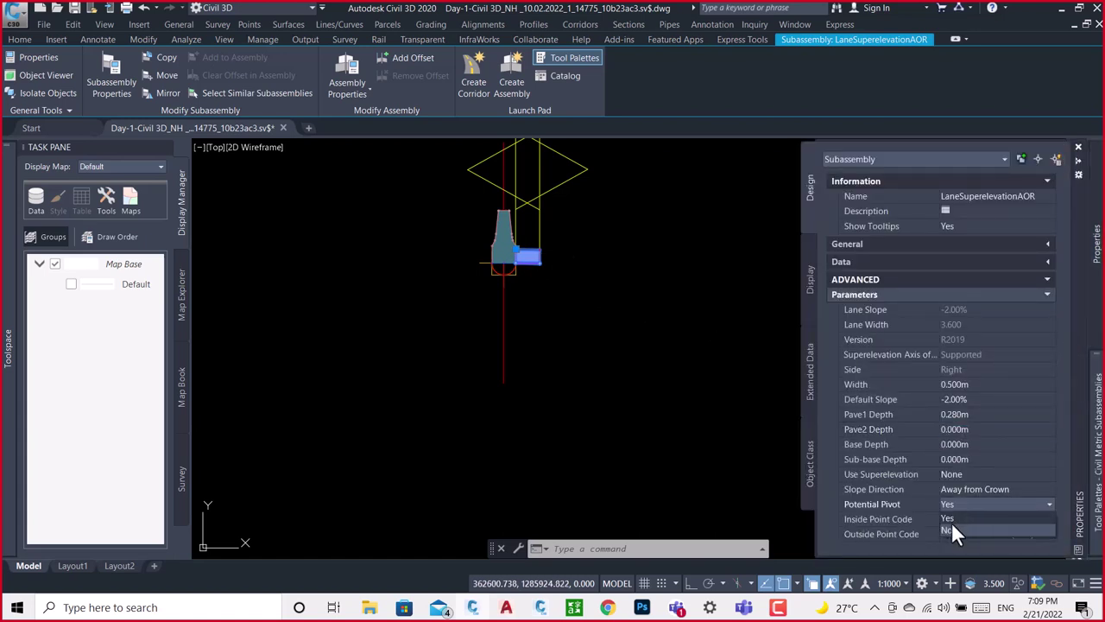
{"action": "left_click", "coordinate": [955, 529]}
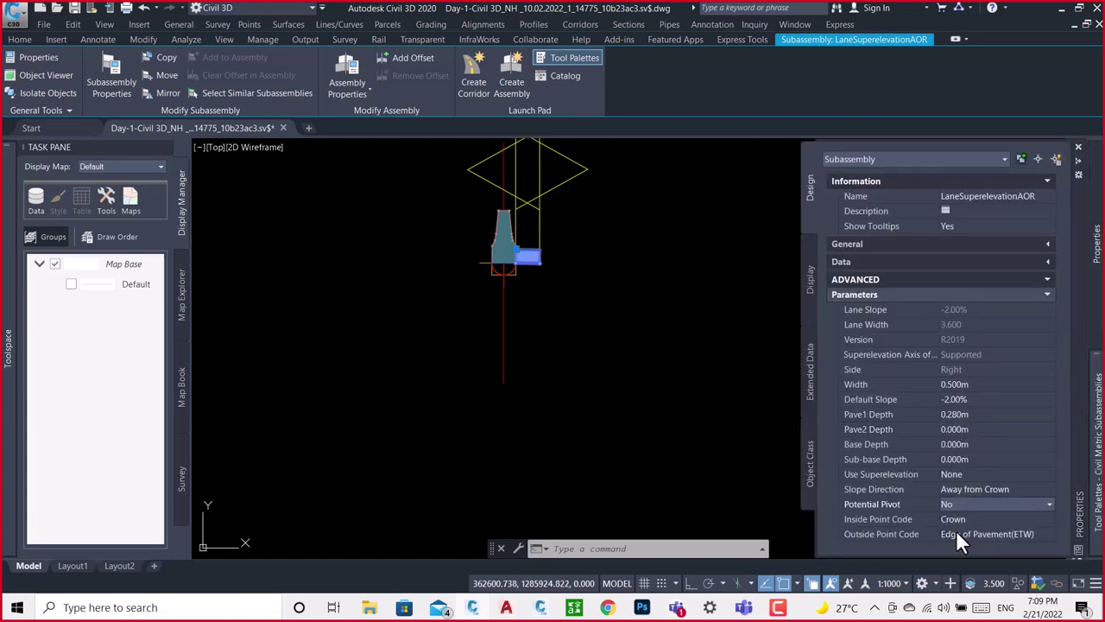
{"action": "scroll", "coordinate": [550, 238], "scroll_direction": "up", "scroll_amount": 4}
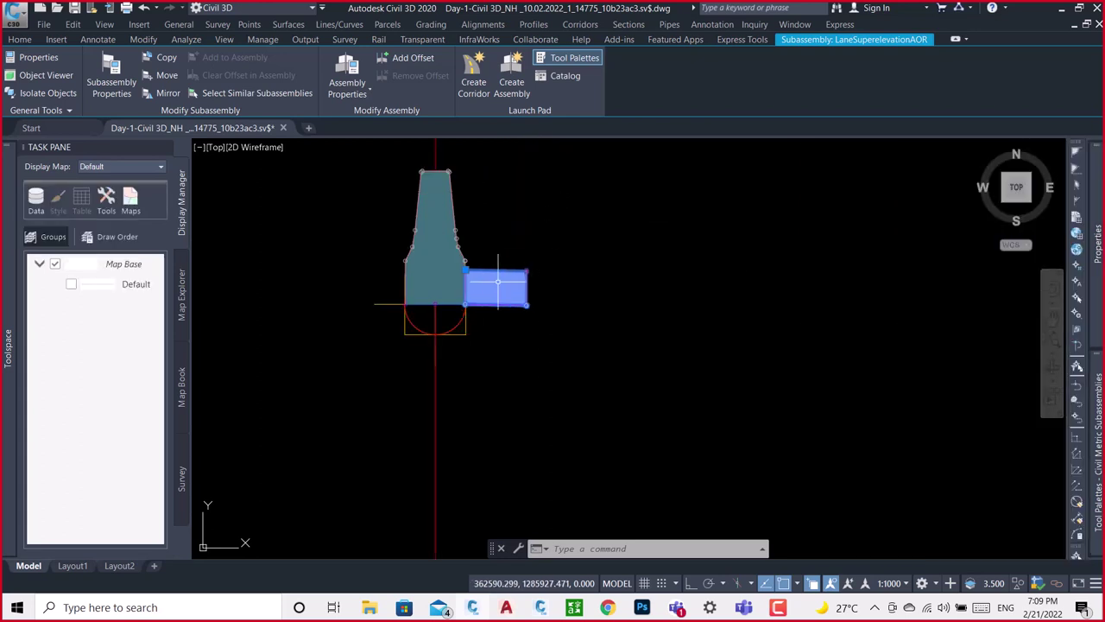
{"action": "key", "text": "Escape"}
{"action": "scroll", "coordinate": [466, 282], "scroll_direction": "up", "scroll_amount": 6}
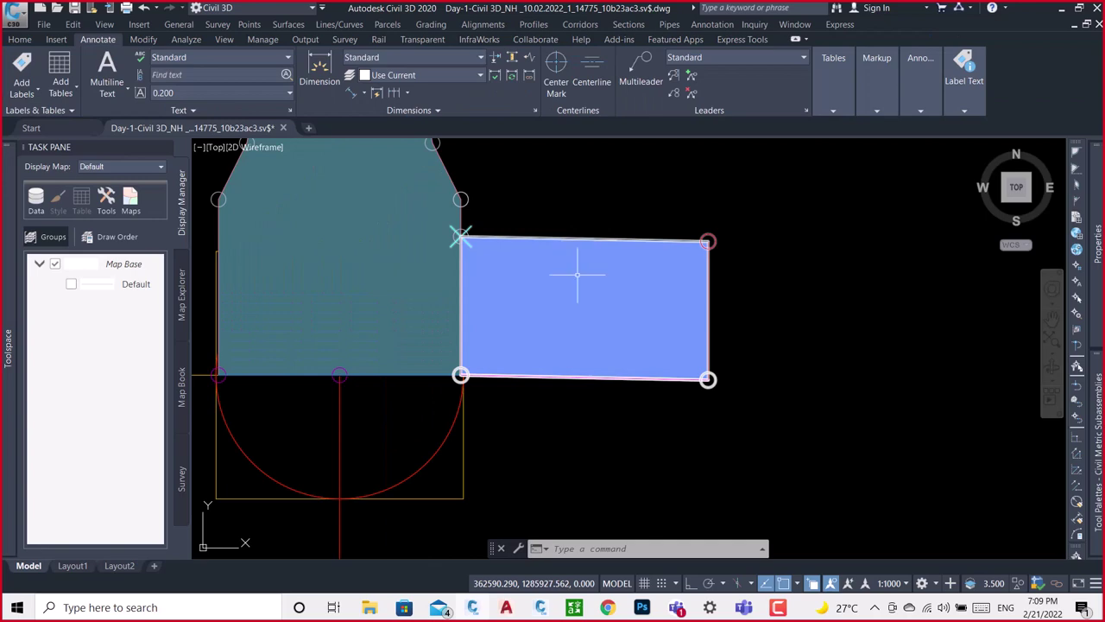
{"action": "scroll", "coordinate": [579, 294], "scroll_direction": "down", "scroll_amount": 2}
{"action": "scroll", "coordinate": [535, 336], "scroll_direction": "down", "scroll_amount": 3}
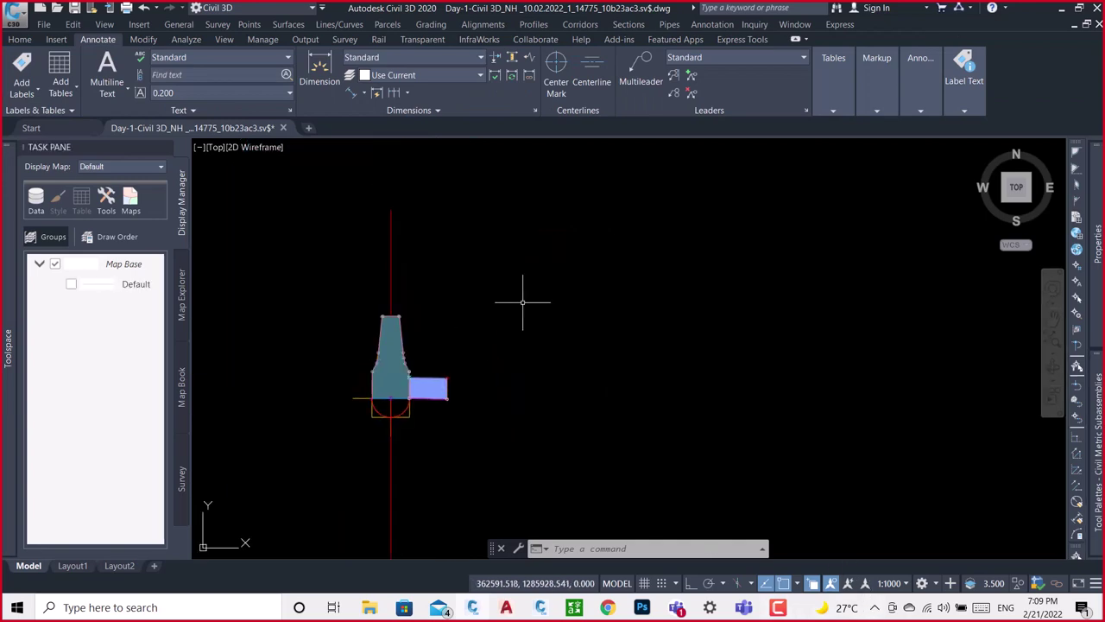
{"action": "scroll", "coordinate": [517, 306], "scroll_direction": "down", "scroll_amount": 2}
{"action": "scroll", "coordinate": [521, 325], "scroll_direction": "down", "scroll_amount": 3}
{"action": "scroll", "coordinate": [328, 486], "scroll_direction": "up", "scroll_amount": 2}
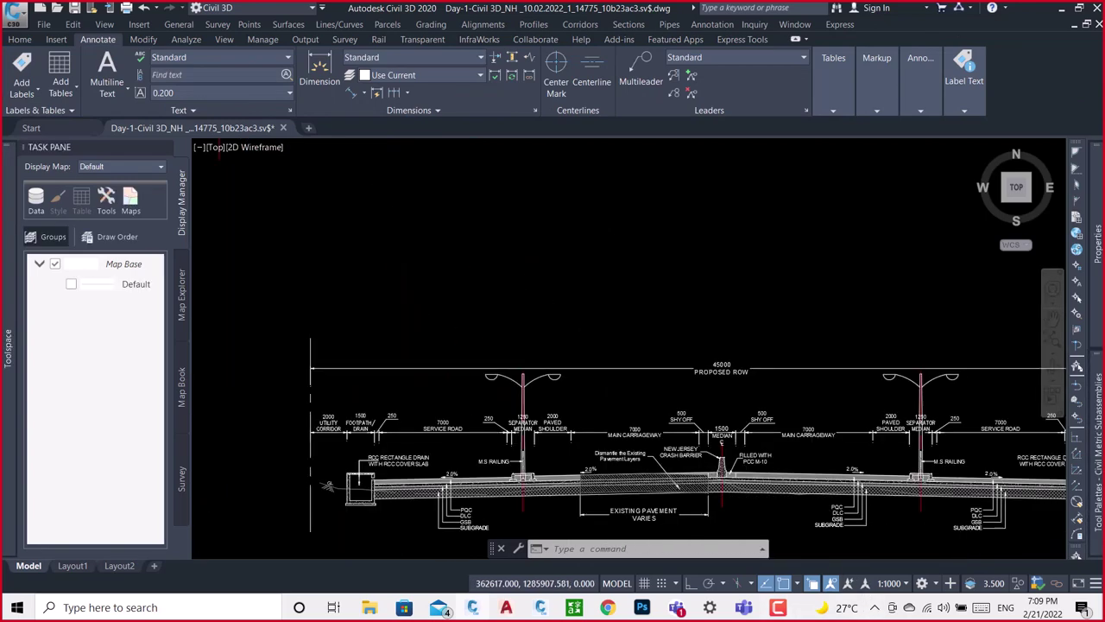
{"action": "scroll", "coordinate": [721, 472], "scroll_direction": "up", "scroll_amount": 5}
{"action": "scroll", "coordinate": [730, 448], "scroll_direction": "up", "scroll_amount": 3}
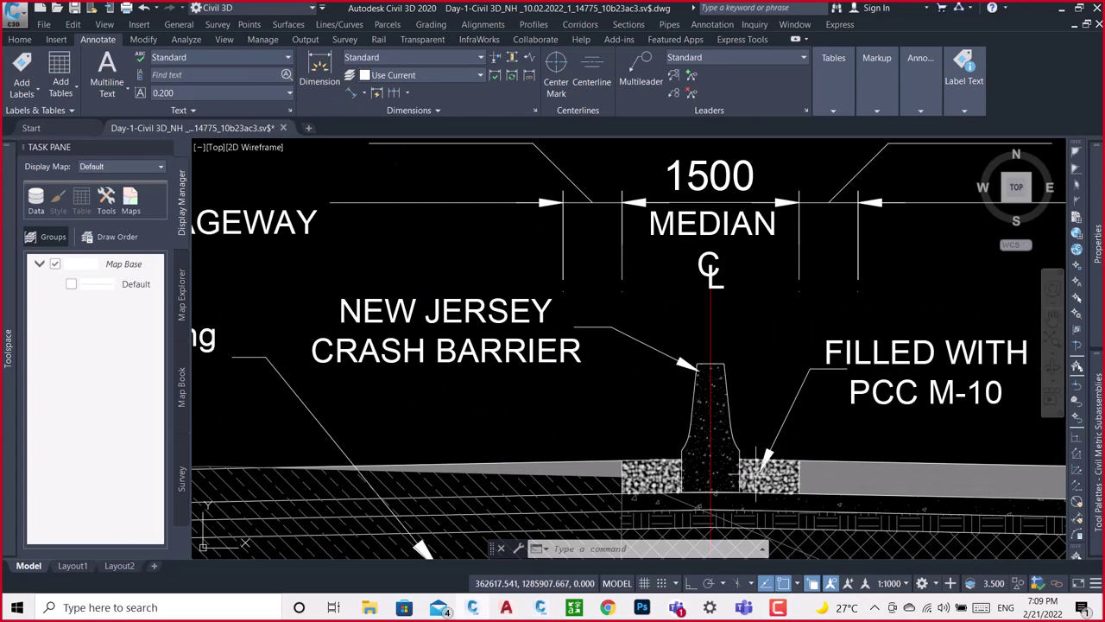
{"action": "middle_click_drag", "start_coordinate": [722, 457], "coordinate": [702, 446]}
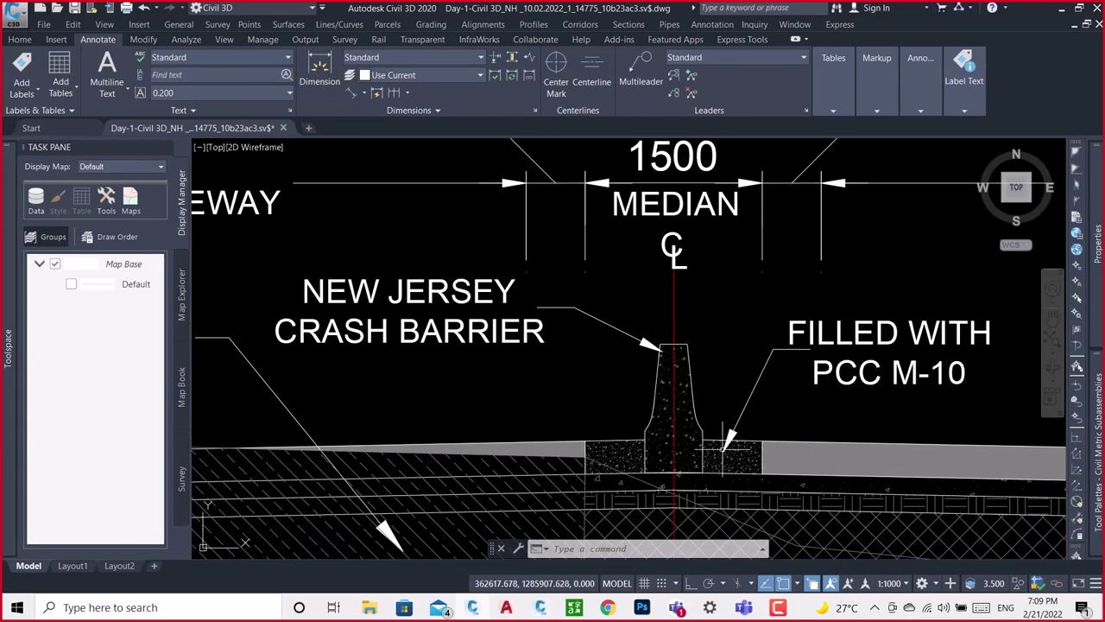
{"action": "scroll", "coordinate": [488, 370], "scroll_direction": "down", "scroll_amount": 6}
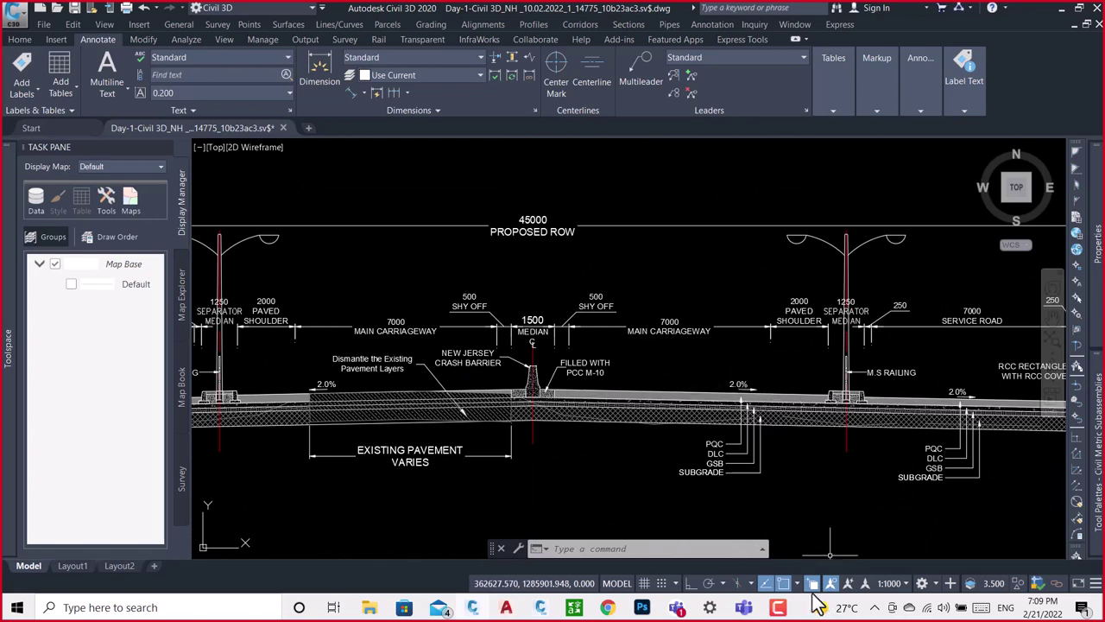
{"action": "scroll", "coordinate": [674, 293], "scroll_direction": "down", "scroll_amount": 3}
Select the narrow LaneSuperelevationAOR filler block and change its name to R-PCC.
{"action": "scroll", "coordinate": [604, 259], "scroll_direction": "down", "scroll_amount": 4}
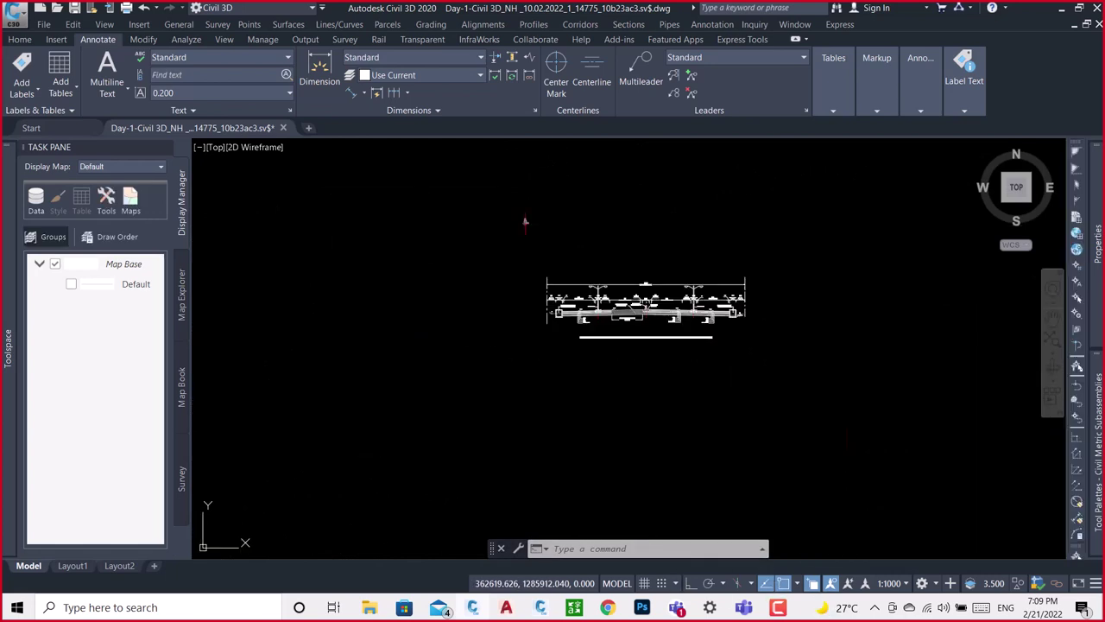
{"action": "scroll", "coordinate": [496, 259], "scroll_direction": "up", "scroll_amount": 5}
{"action": "scroll", "coordinate": [498, 279], "scroll_direction": "up", "scroll_amount": 3}
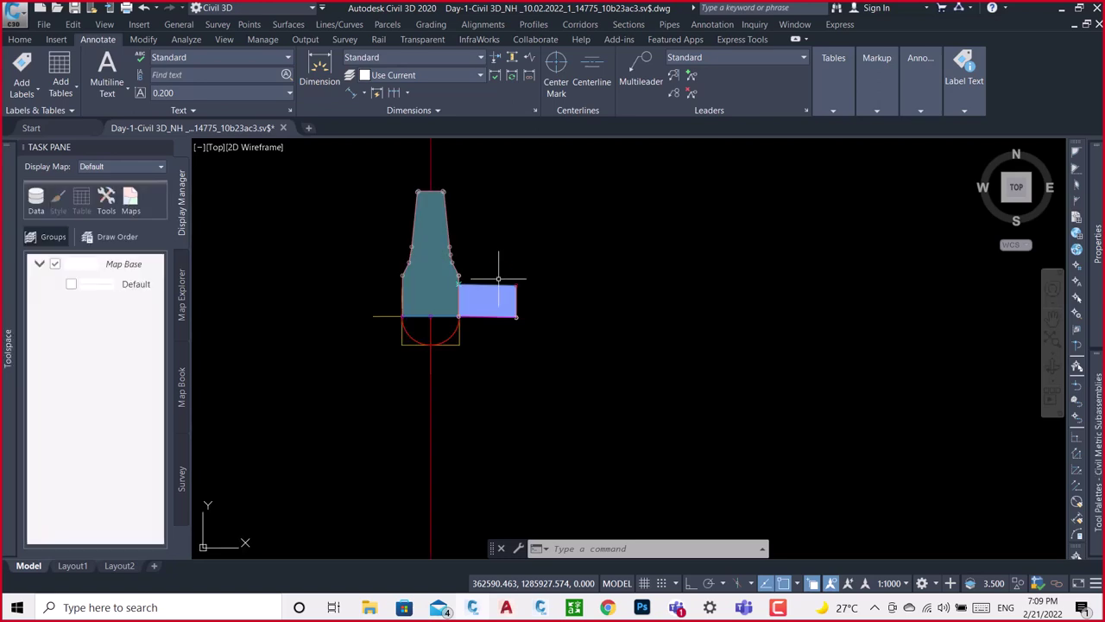
{"action": "left_click", "coordinate": [498, 279]}
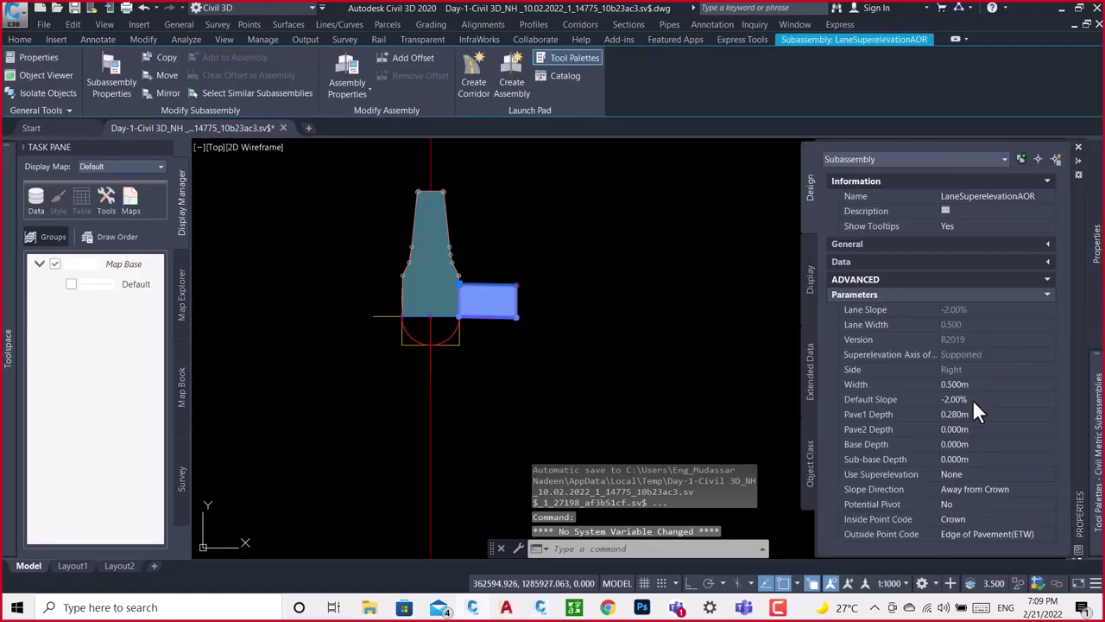
{"action": "left_click", "coordinate": [1042, 195]}
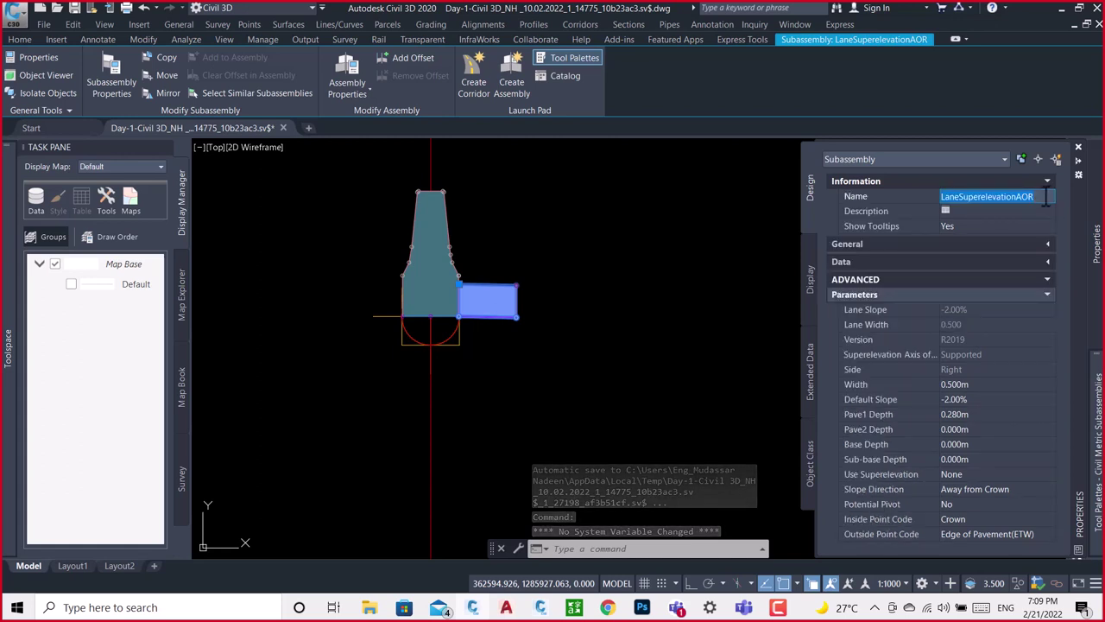
{"action": "type", "text": "R-PCC"}
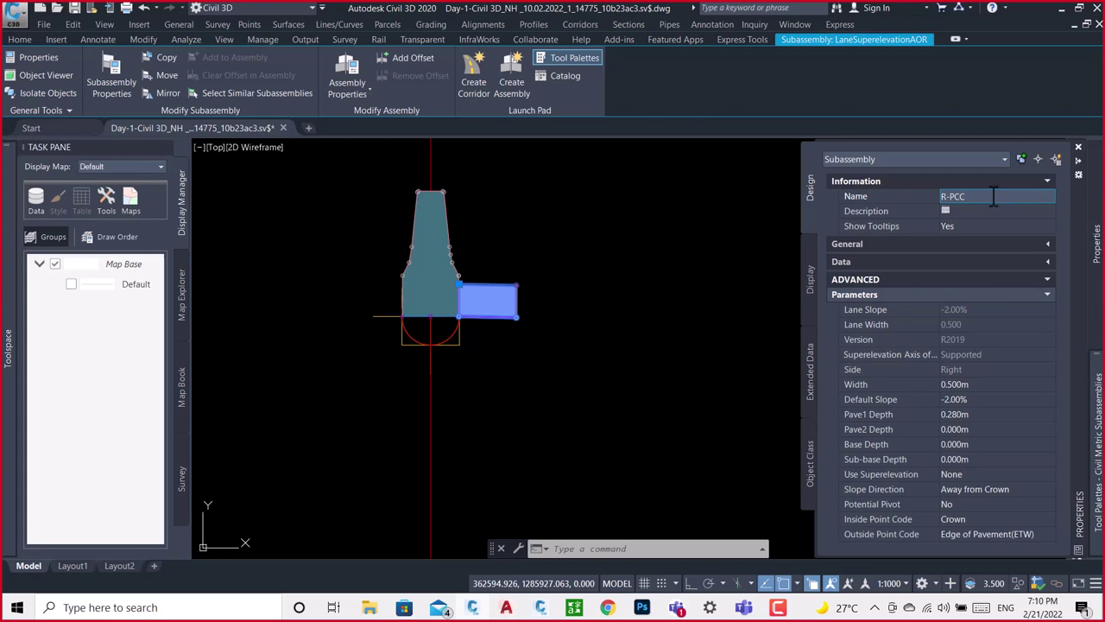
{"action": "key", "text": "Return"}
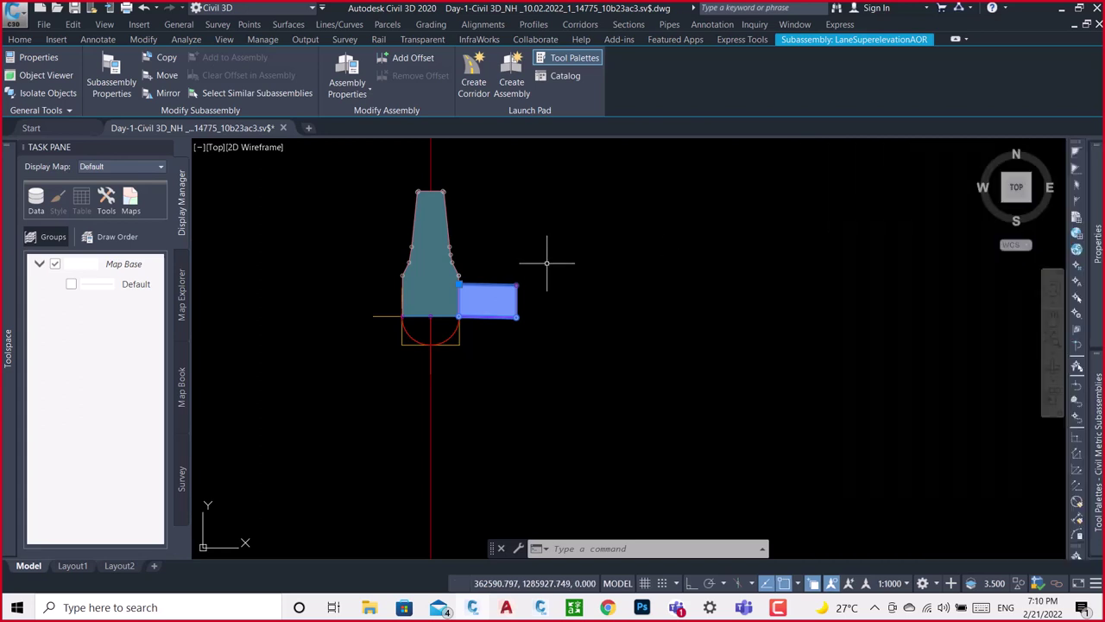
{"action": "key", "text": "Escape"}
Pick the LinkVertical at the barrier's right corner via selection cycling and name it SPORT-LINK.
{"action": "scroll", "coordinate": [442, 289], "scroll_direction": "up", "scroll_amount": 4}
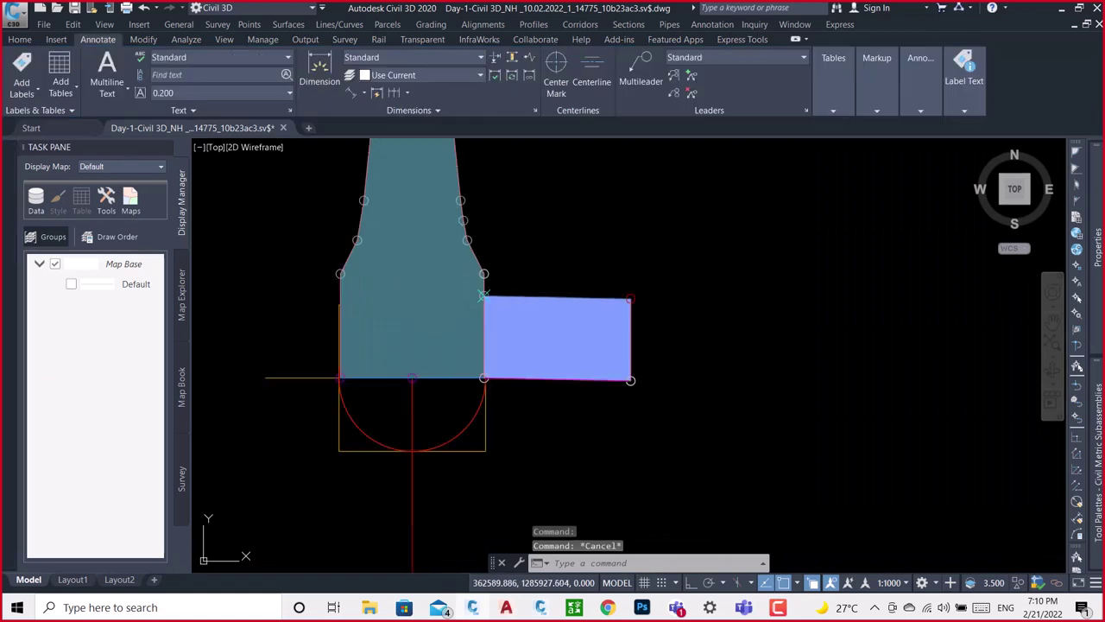
{"action": "scroll", "coordinate": [516, 287], "scroll_direction": "up", "scroll_amount": 4}
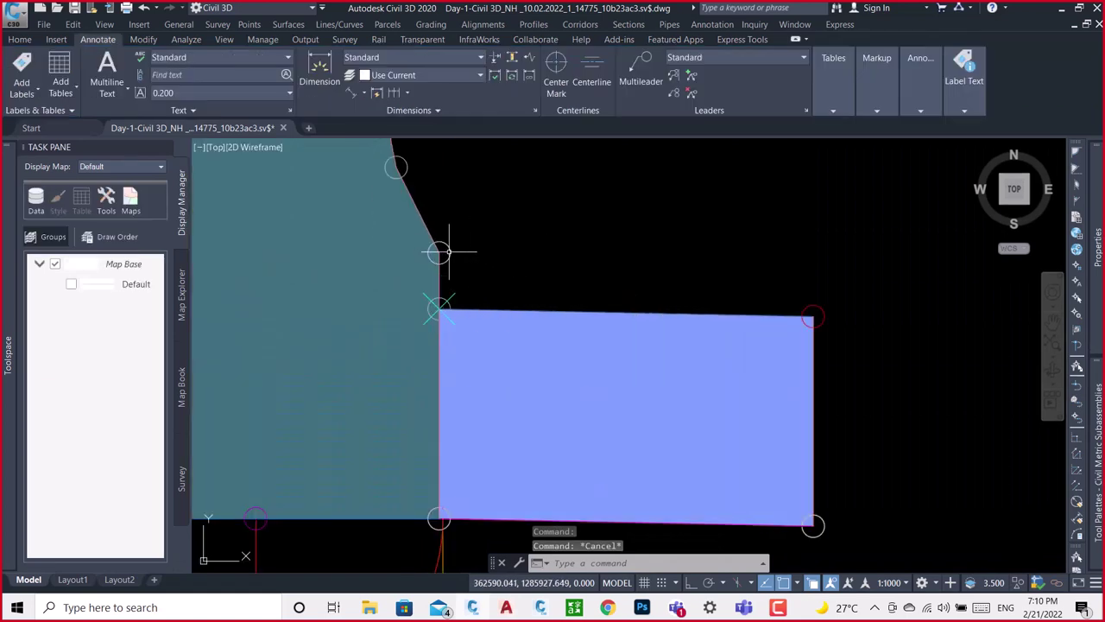
{"action": "left_click", "coordinate": [449, 252]}
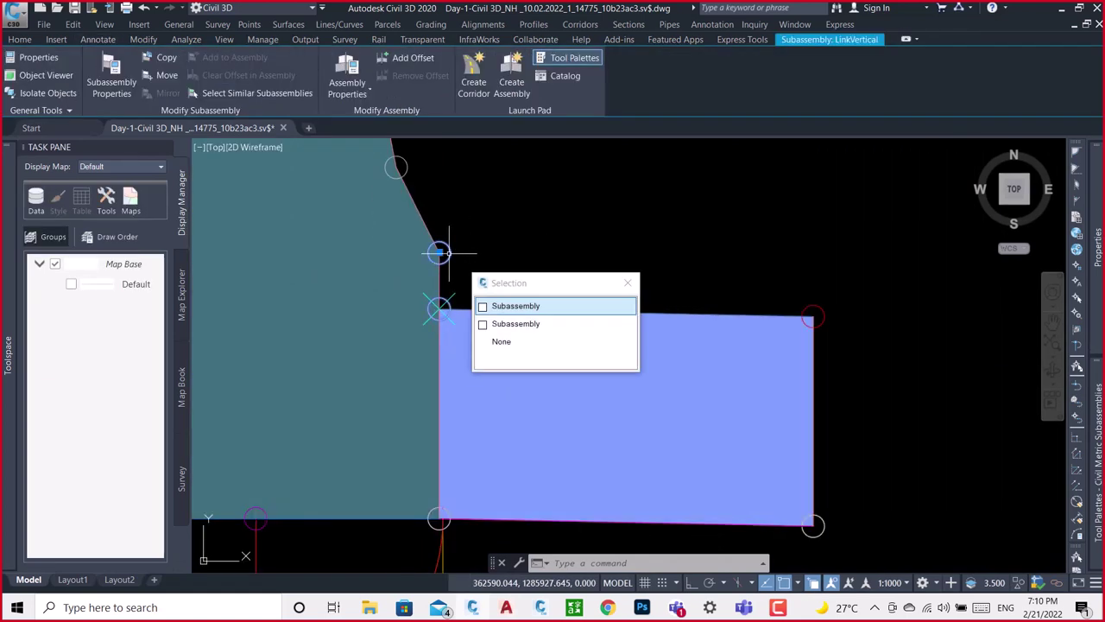
{"action": "left_click", "coordinate": [503, 307]}
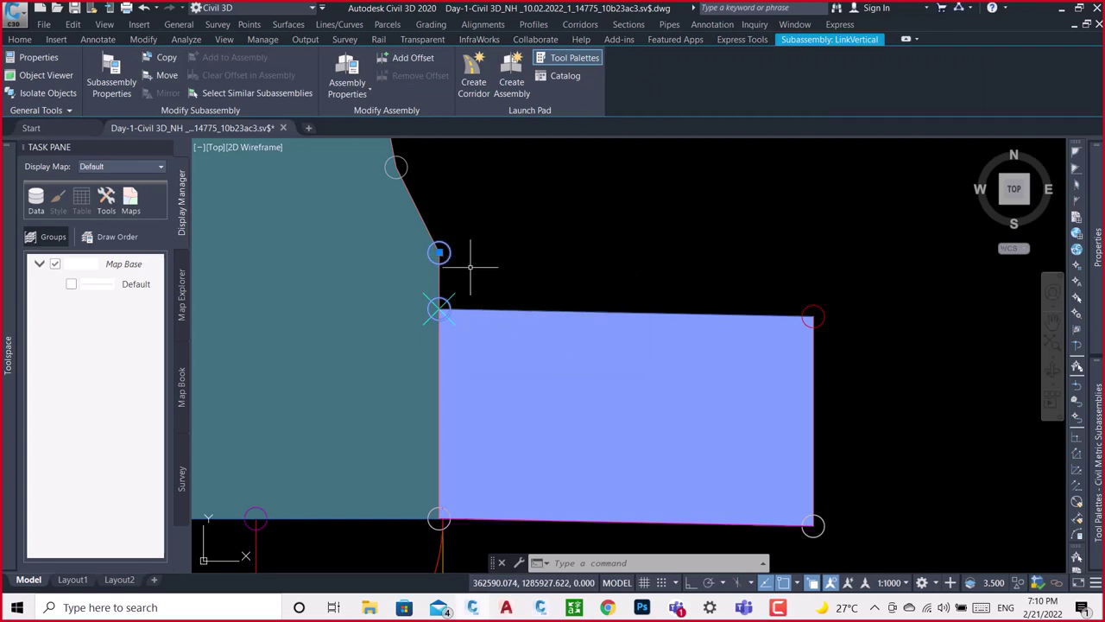
{"action": "left_click", "coordinate": [1002, 197]}
{"action": "type", "text": "SPORT-LINK"}
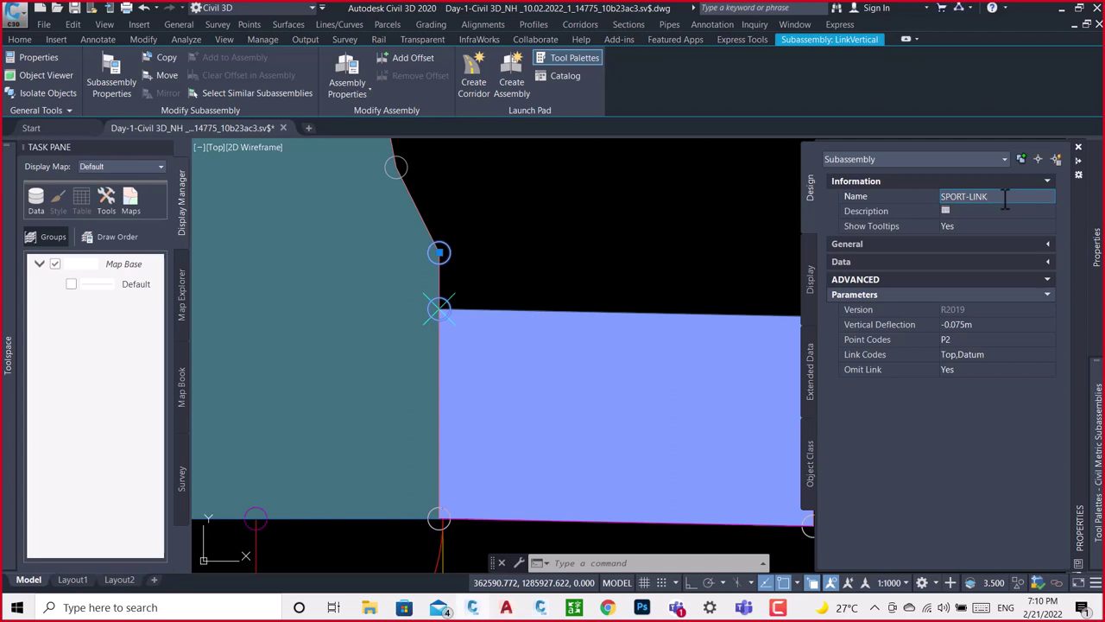
{"action": "key", "text": "Return"}
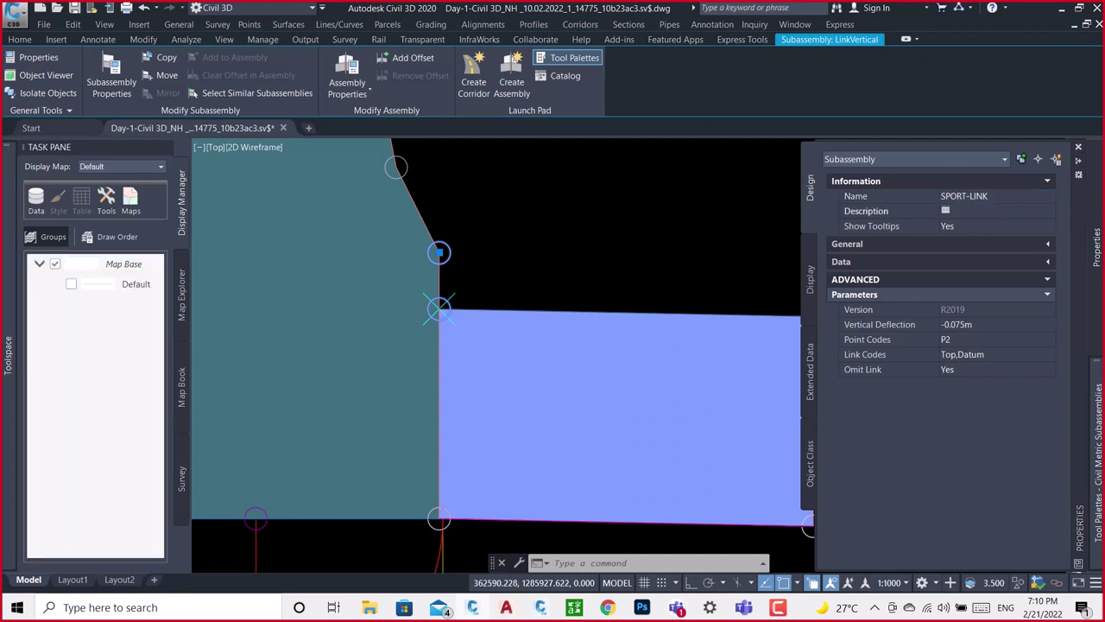
{"action": "scroll", "coordinate": [594, 264], "scroll_direction": "down", "scroll_amount": 4}
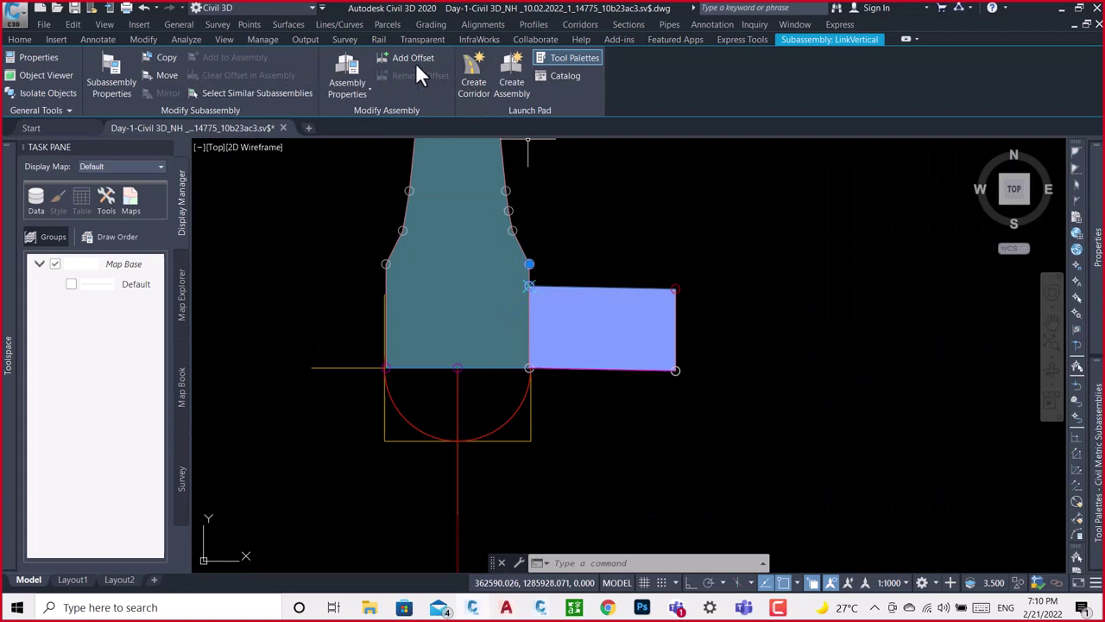
{"action": "key", "text": "Escape"}
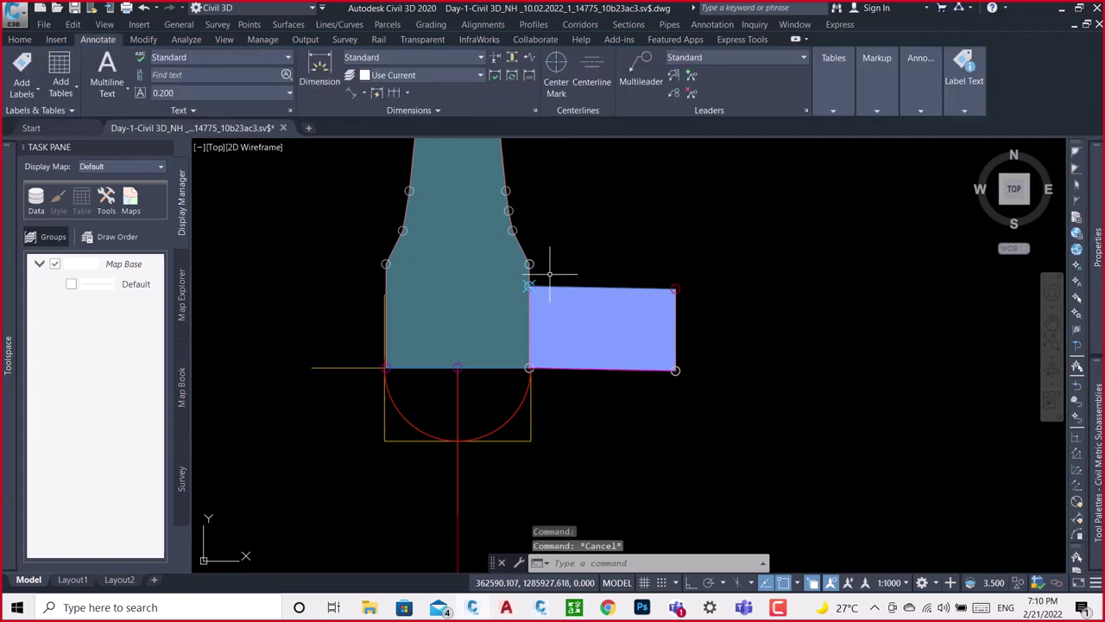
{"action": "scroll", "coordinate": [549, 273], "scroll_direction": "up", "scroll_amount": 4}
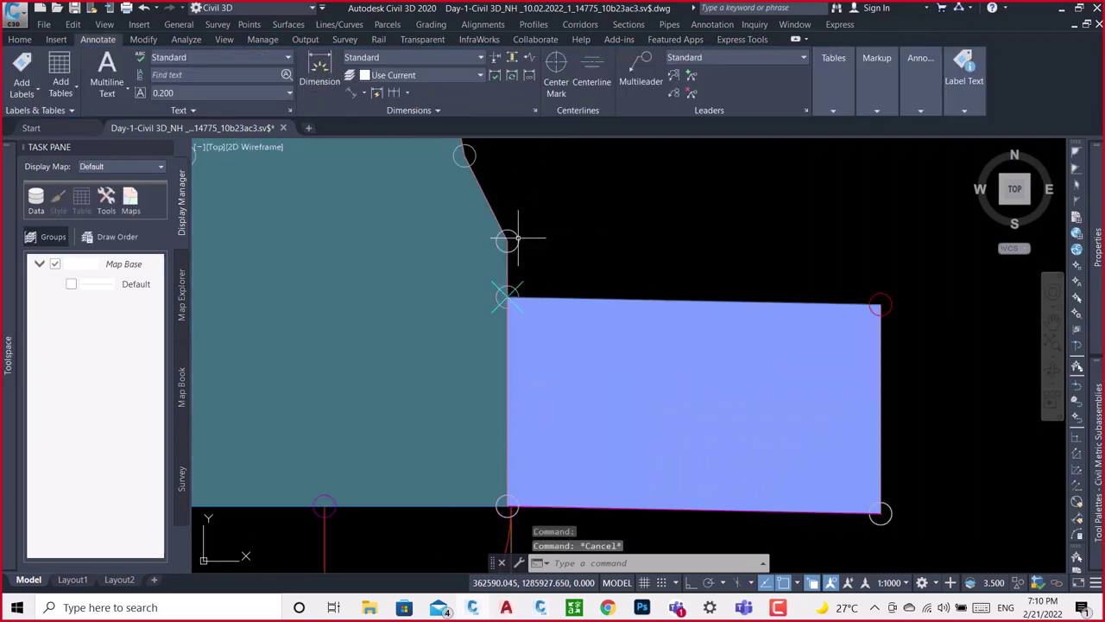
{"action": "left_click", "coordinate": [518, 236]}
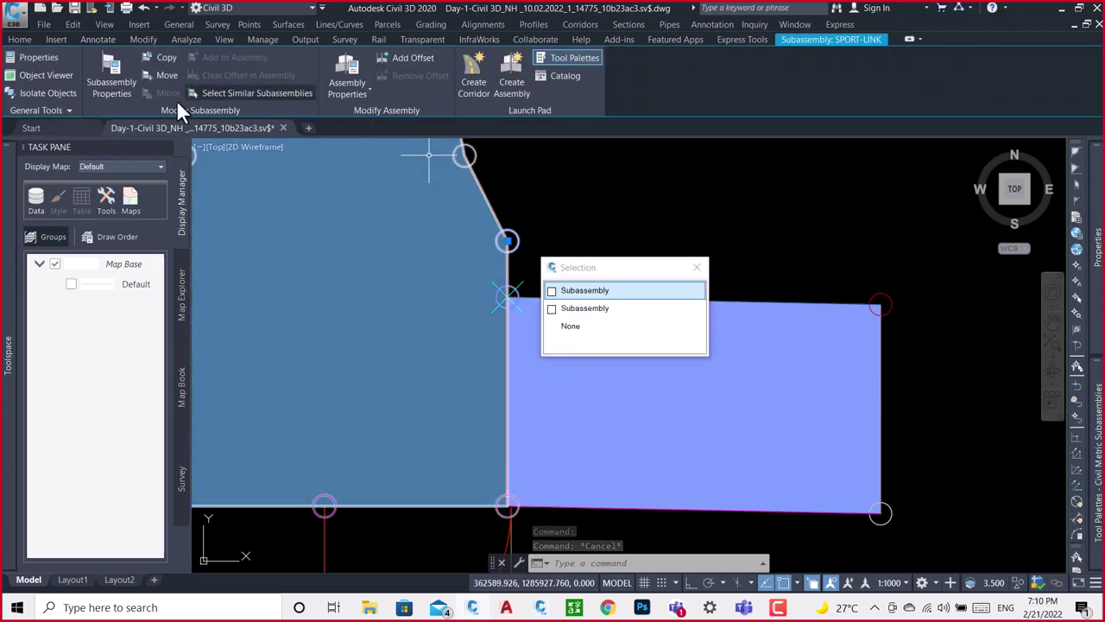
{"action": "key", "text": "Escape"}
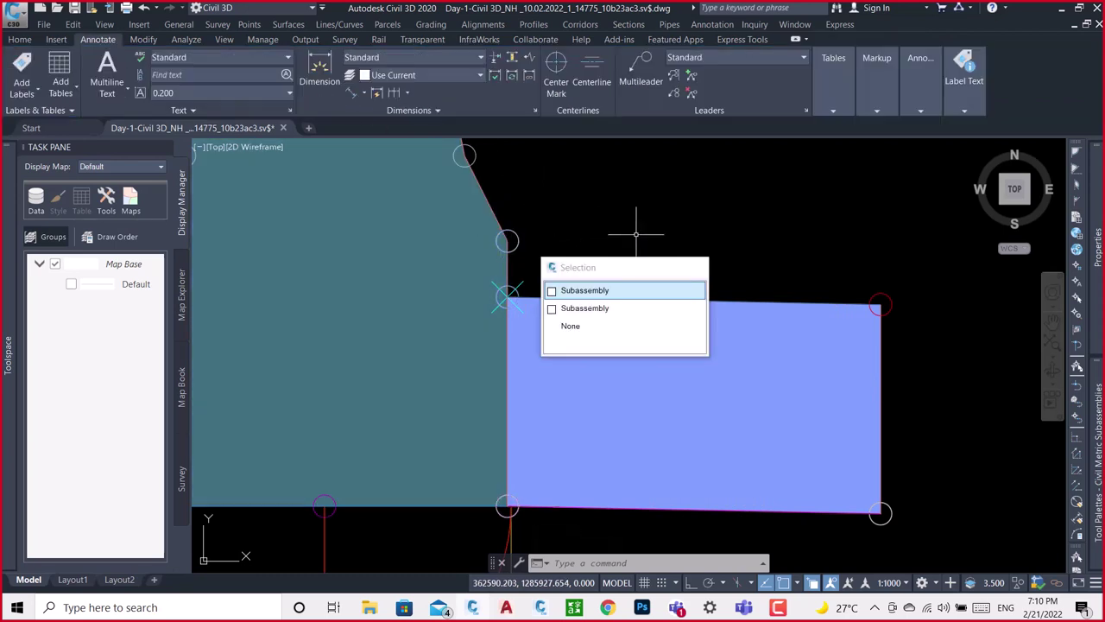
Place a LinkVertical from the Generic palette at the barrier's left marker and select it.
{"action": "scroll", "coordinate": [959, 264], "scroll_direction": "down", "scroll_amount": 2}
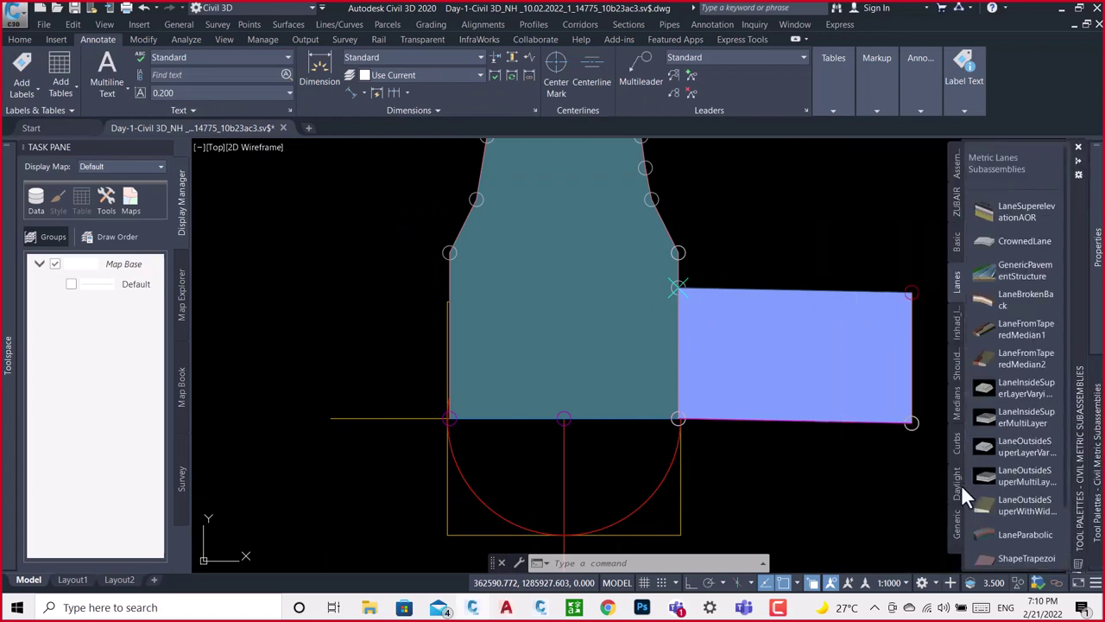
{"action": "left_click", "coordinate": [957, 523]}
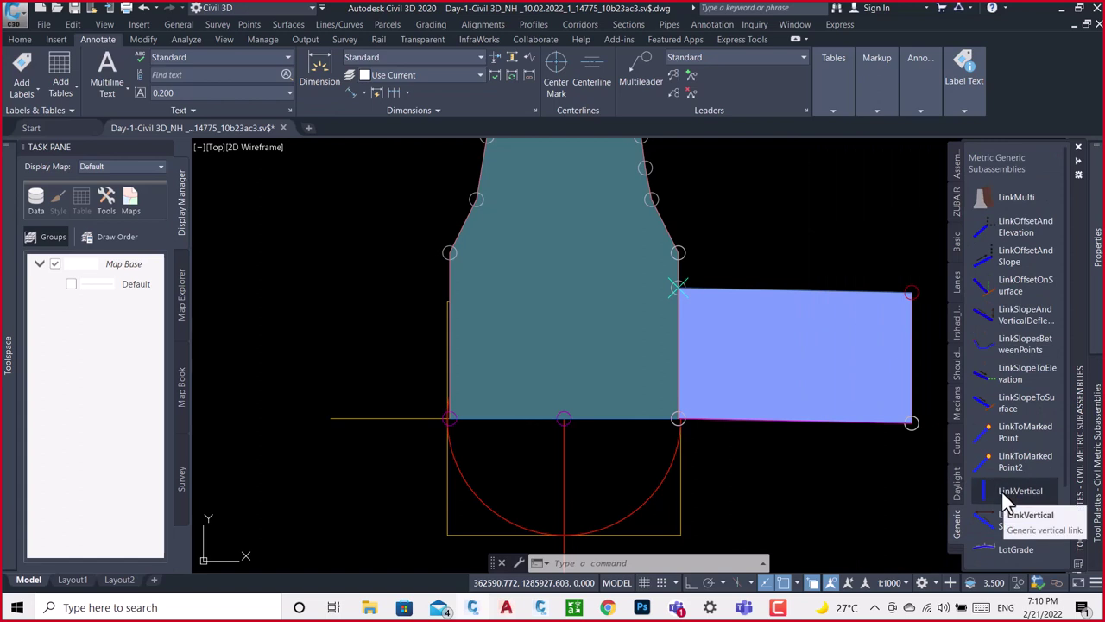
{"action": "left_click", "coordinate": [1004, 496]}
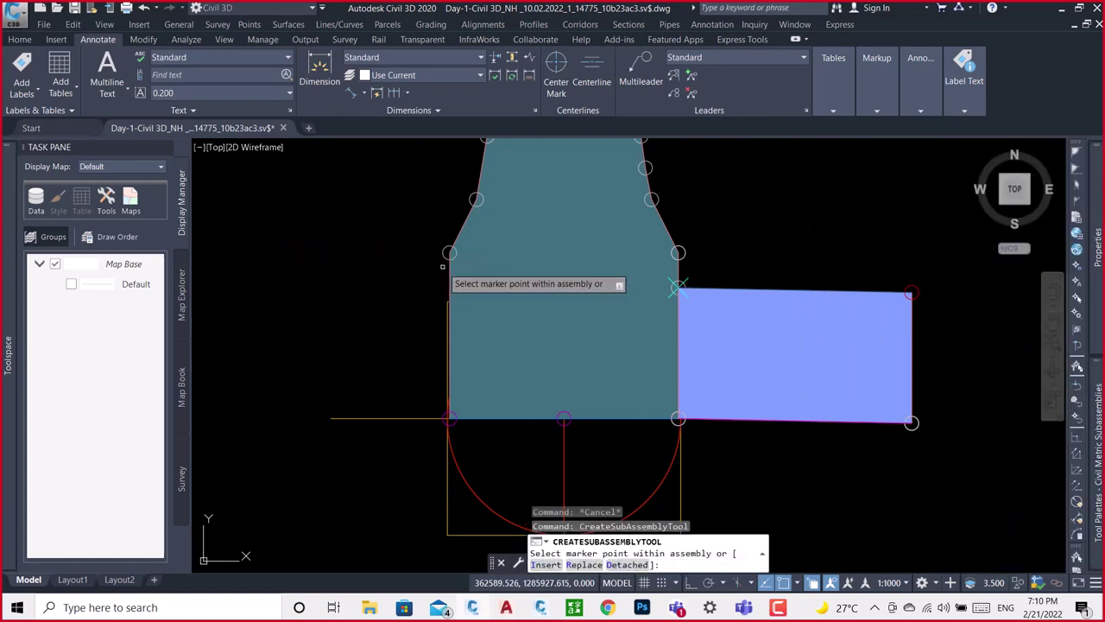
{"action": "scroll", "coordinate": [442, 266], "scroll_direction": "up", "scroll_amount": 4}
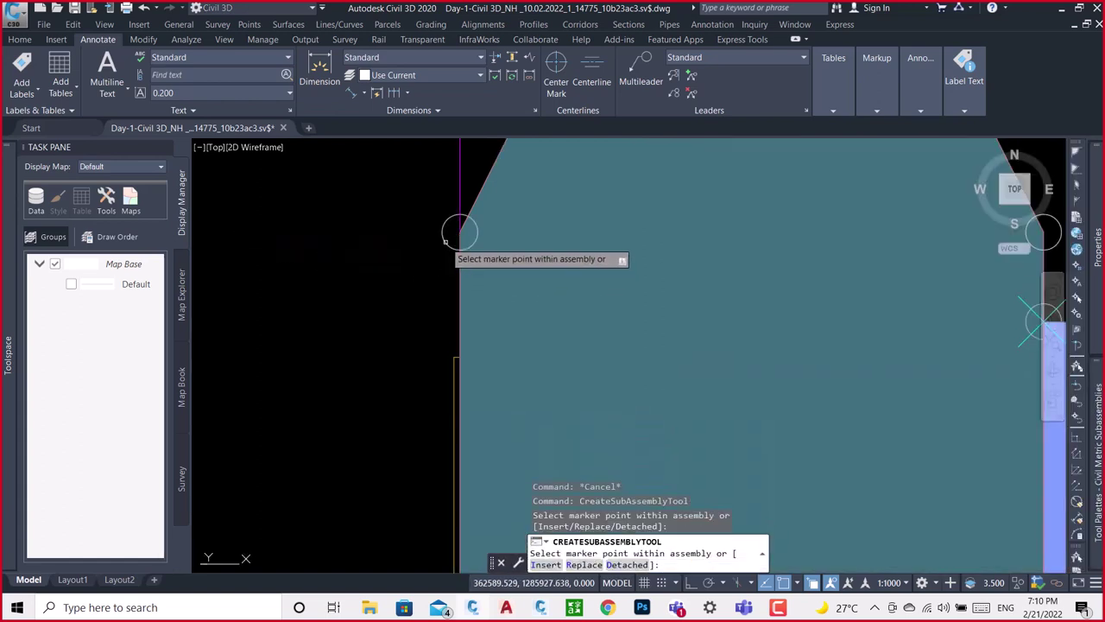
{"action": "key", "text": "Escape"}
{"action": "scroll", "coordinate": [458, 233], "scroll_direction": "down", "scroll_amount": 2}
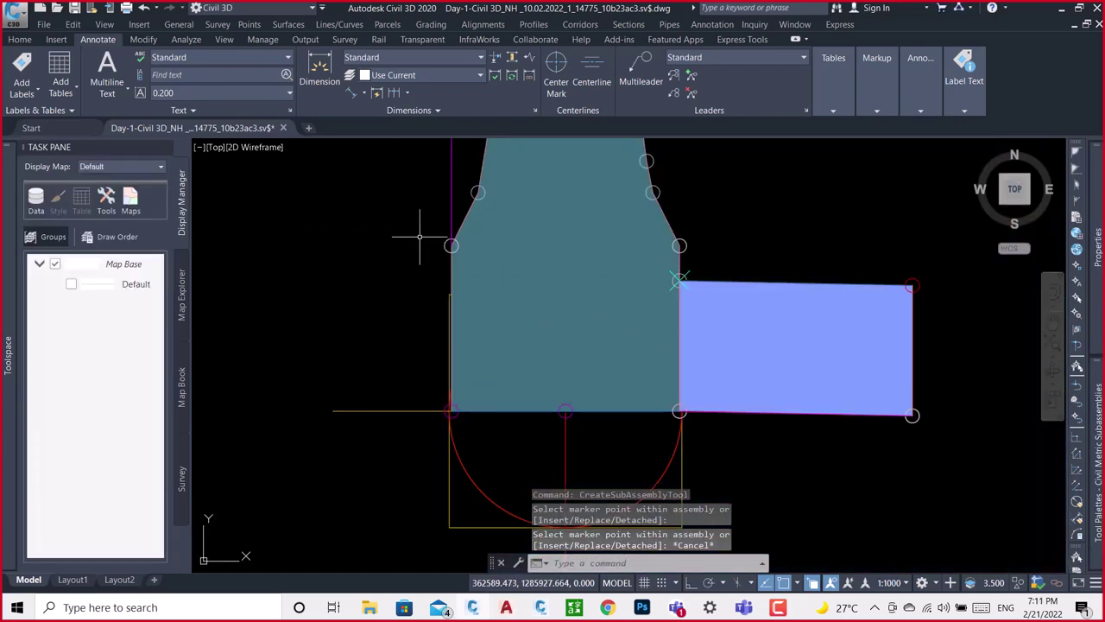
{"action": "scroll", "coordinate": [474, 331], "scroll_direction": "down", "scroll_amount": 3}
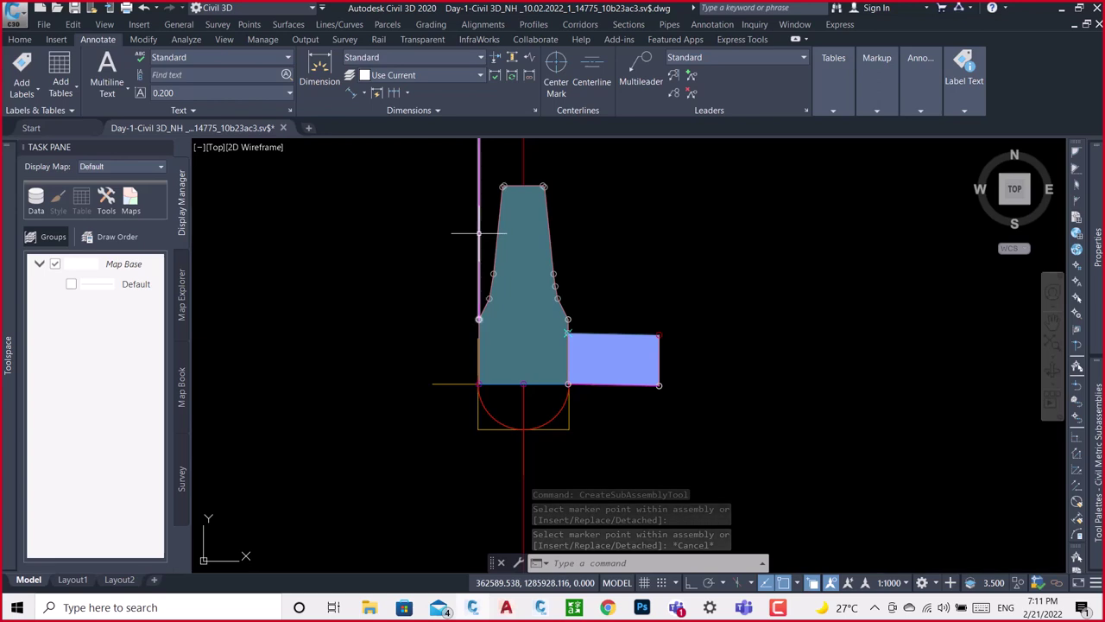
{"action": "left_click", "coordinate": [477, 314]}
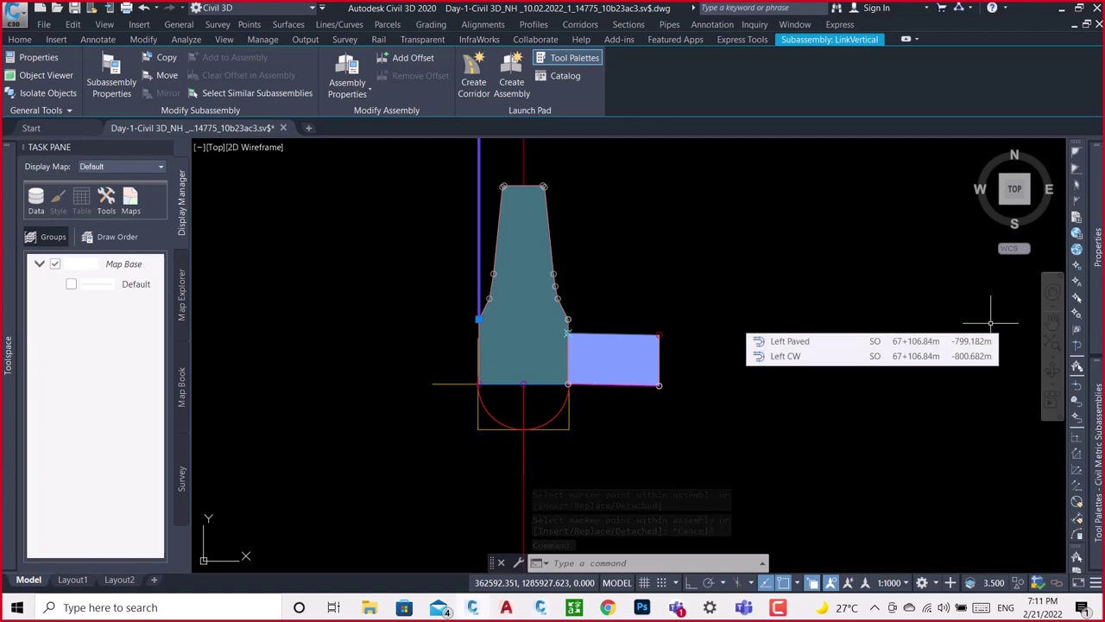
{"action": "mouse_move", "coordinate": [1097, 251]}
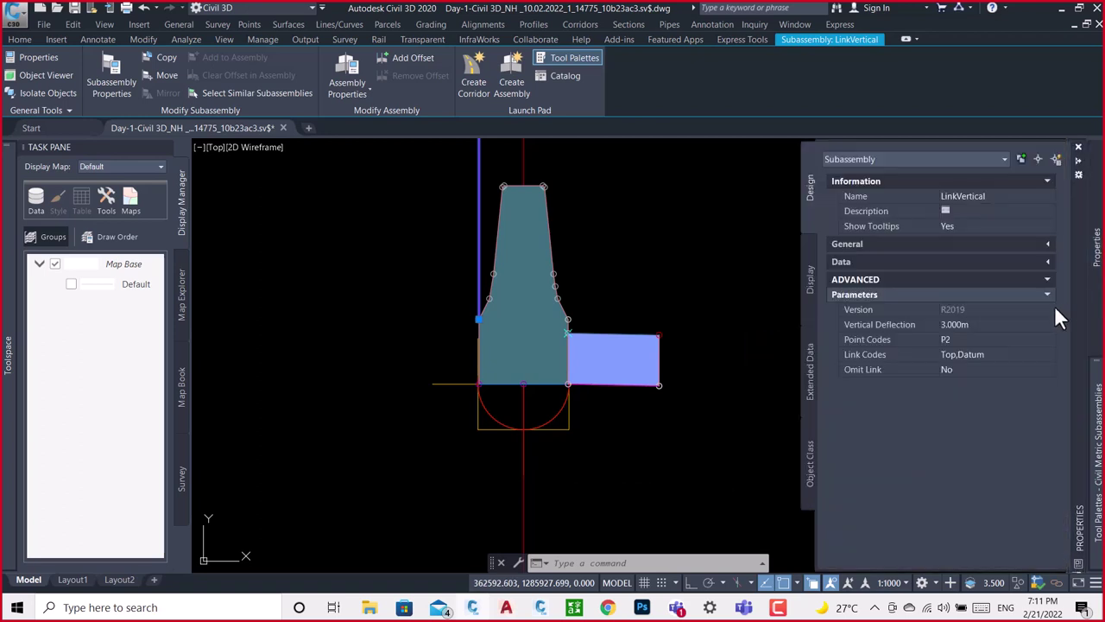
Give the left vertical link a -0.075m vertical deflection and set Omit Link to Yes.
{"action": "left_click", "coordinate": [978, 324]}
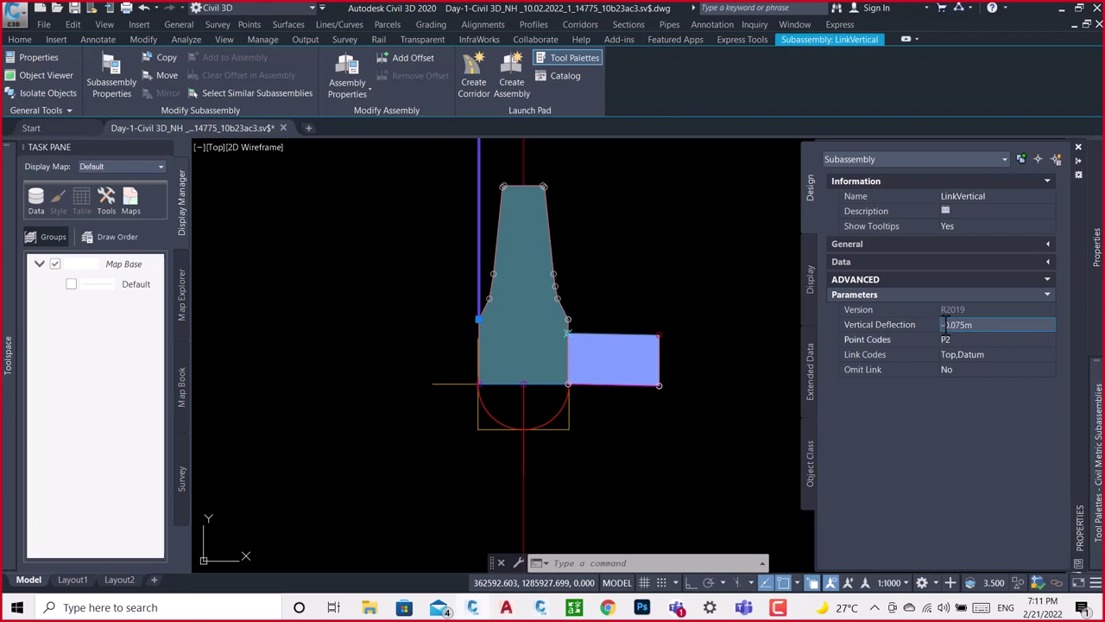
{"action": "left_click", "coordinate": [947, 337]}
{"action": "left_click", "coordinate": [997, 372]}
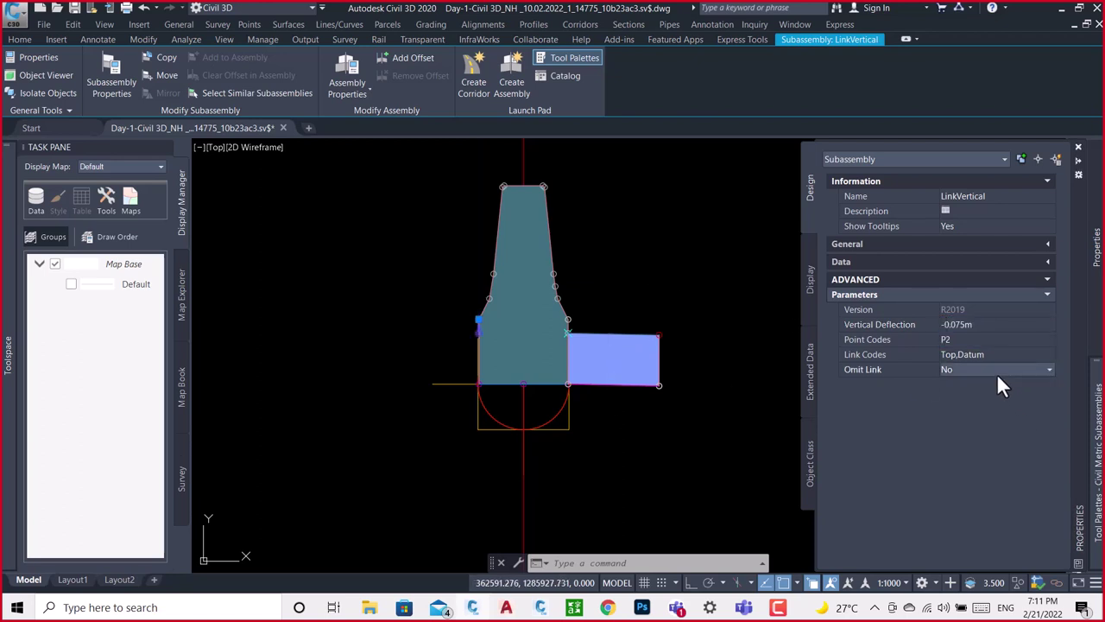
{"action": "left_click", "coordinate": [996, 373]}
{"action": "left_click", "coordinate": [963, 385]}
{"action": "key", "text": "Escape"}
Rename the left vertical link to SPORT-L.
{"action": "scroll", "coordinate": [464, 325], "scroll_direction": "up", "scroll_amount": 4}
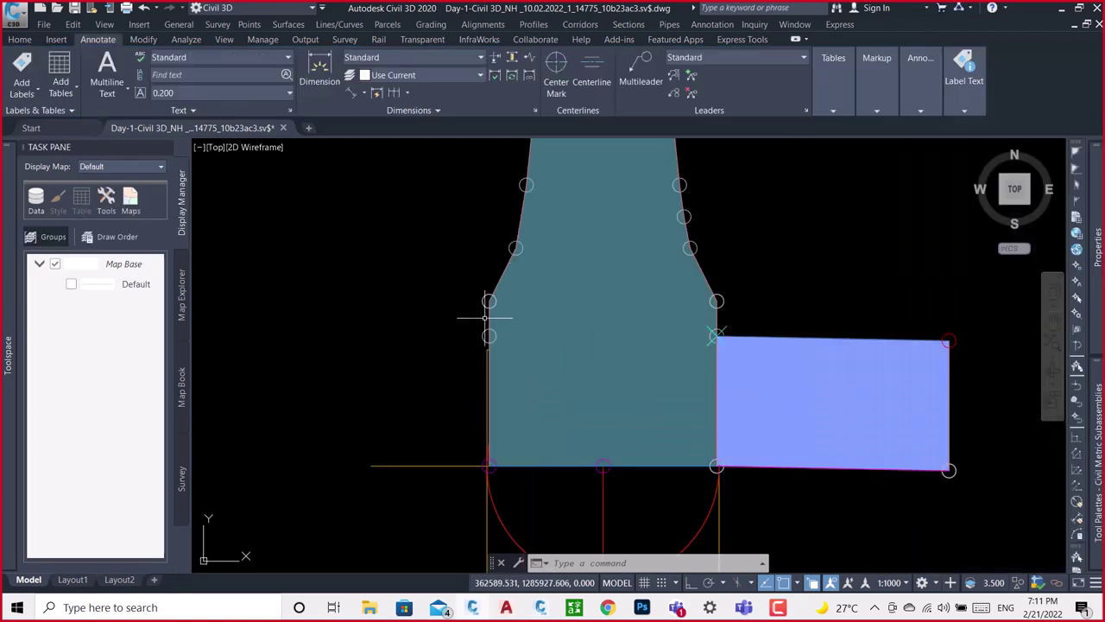
{"action": "left_click", "coordinate": [486, 302]}
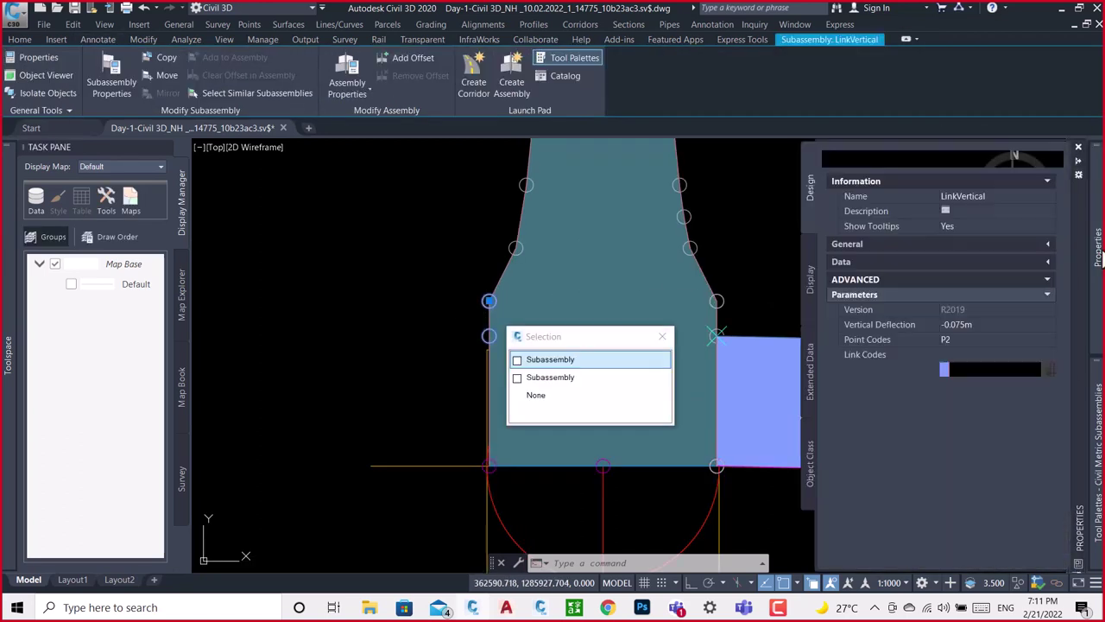
{"action": "left_click", "coordinate": [995, 197]}
{"action": "type", "text": "SPORT-L"}
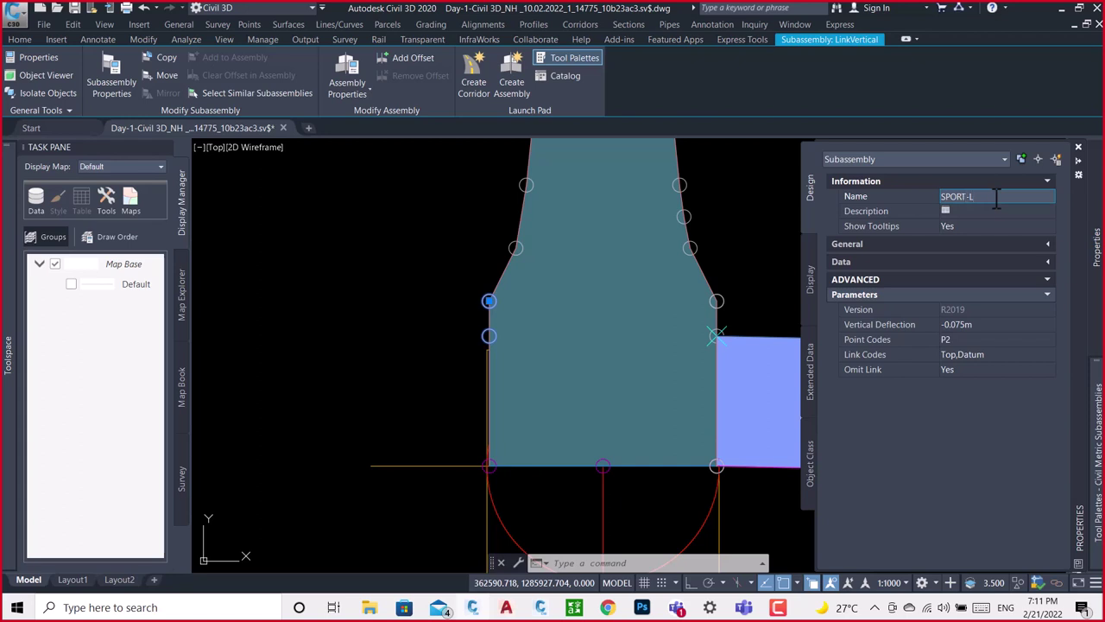
{"action": "key", "text": "Return"}
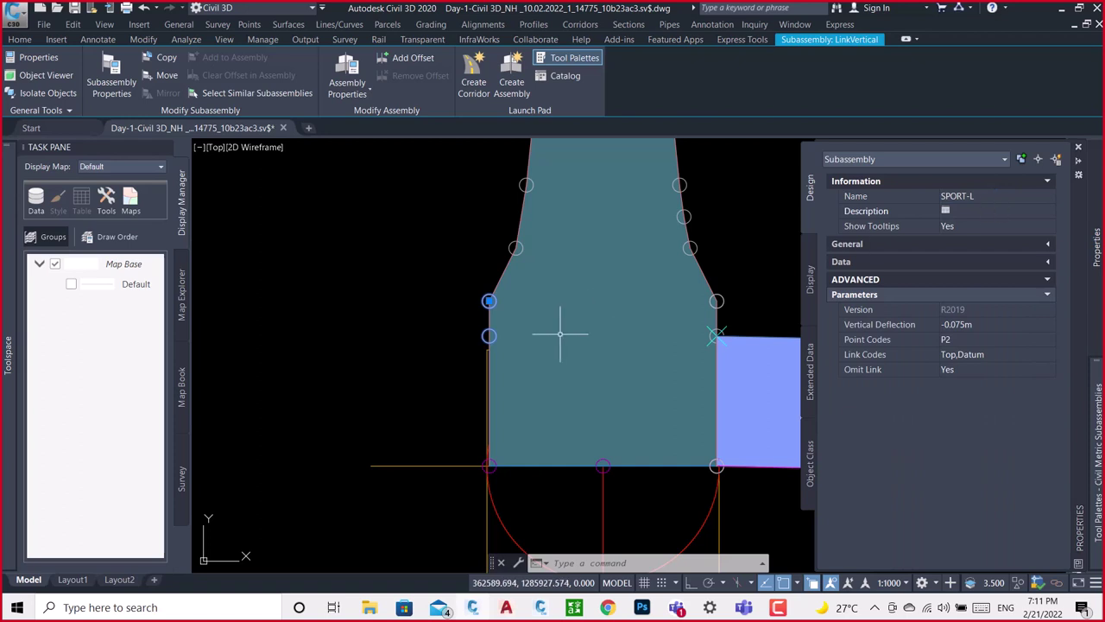
{"action": "key", "text": "Escape"}
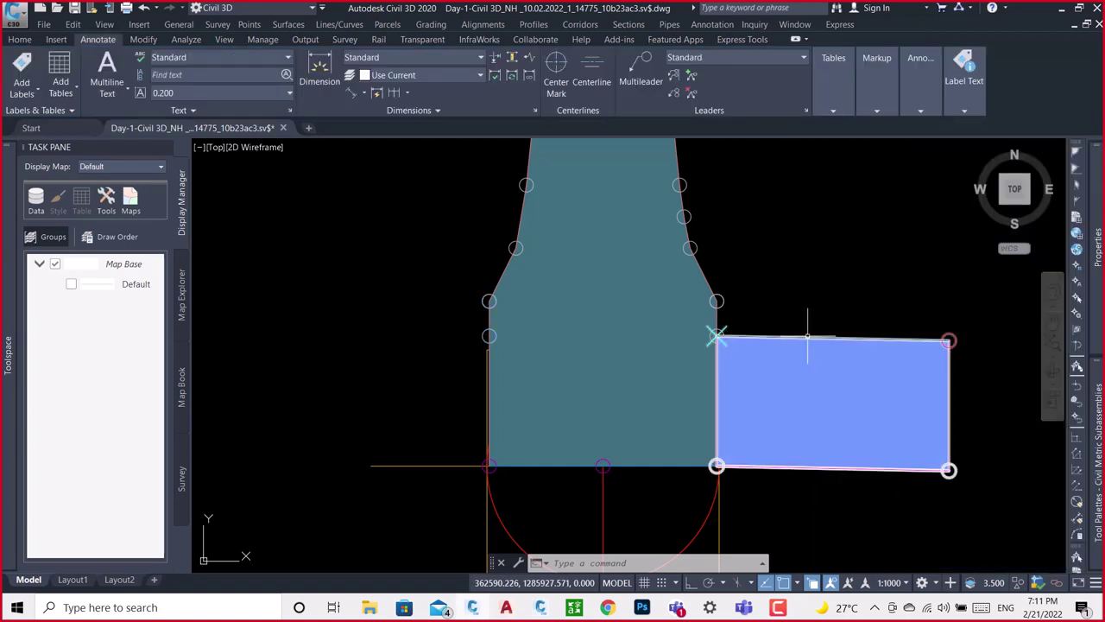
Mirror R-PCC onto the barrier's left marker and name the copy L-PCC.
{"action": "left_click", "coordinate": [808, 338]}
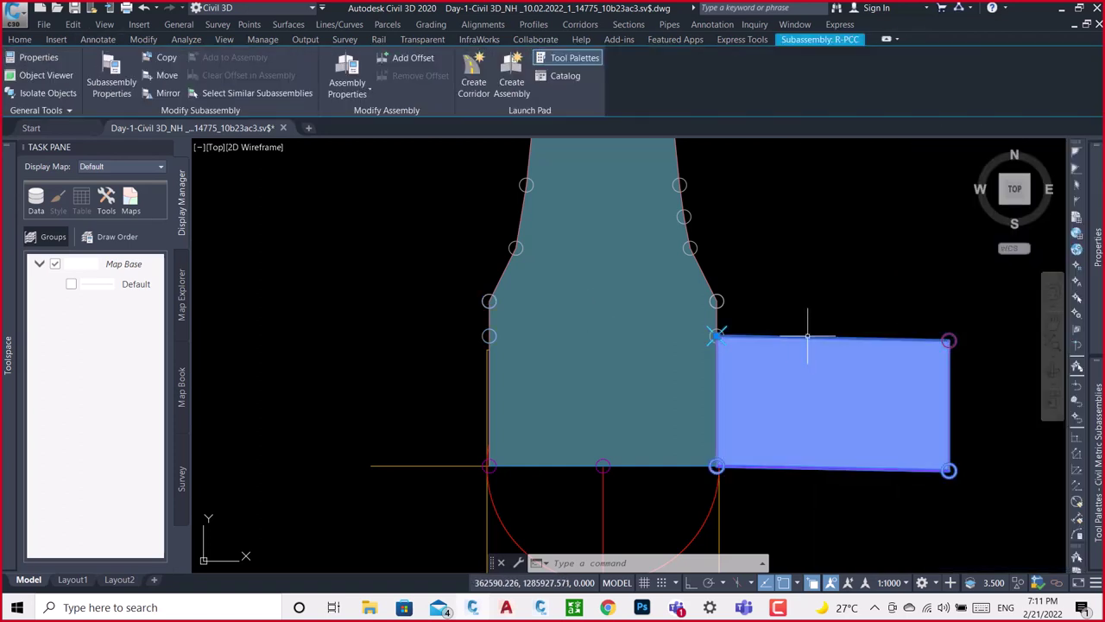
{"action": "left_click", "coordinate": [164, 92]}
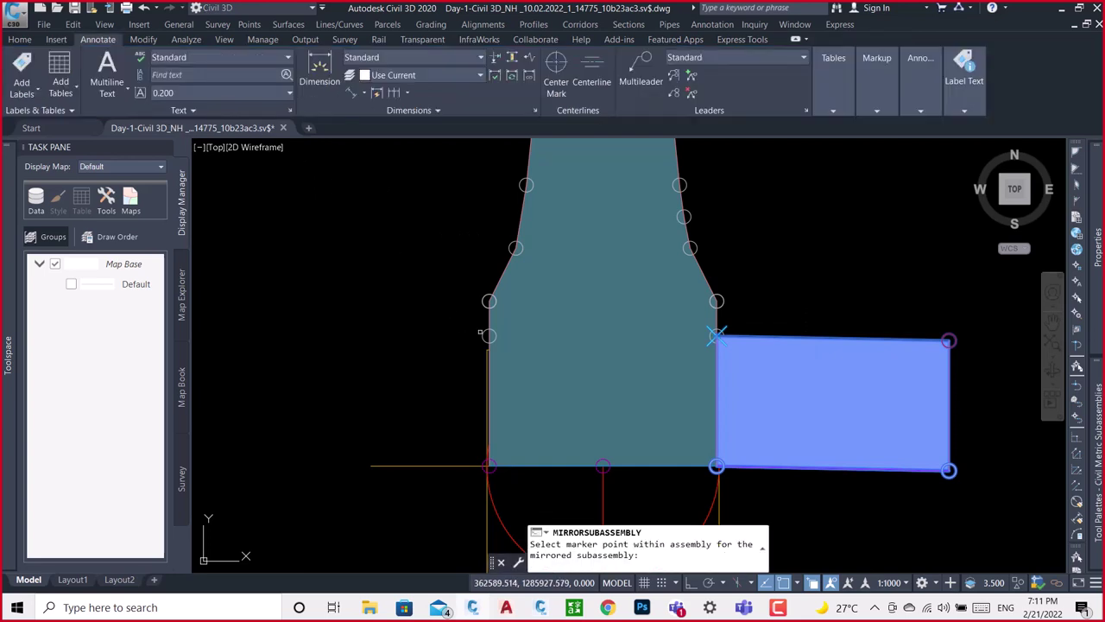
{"action": "left_click", "coordinate": [716, 336]}
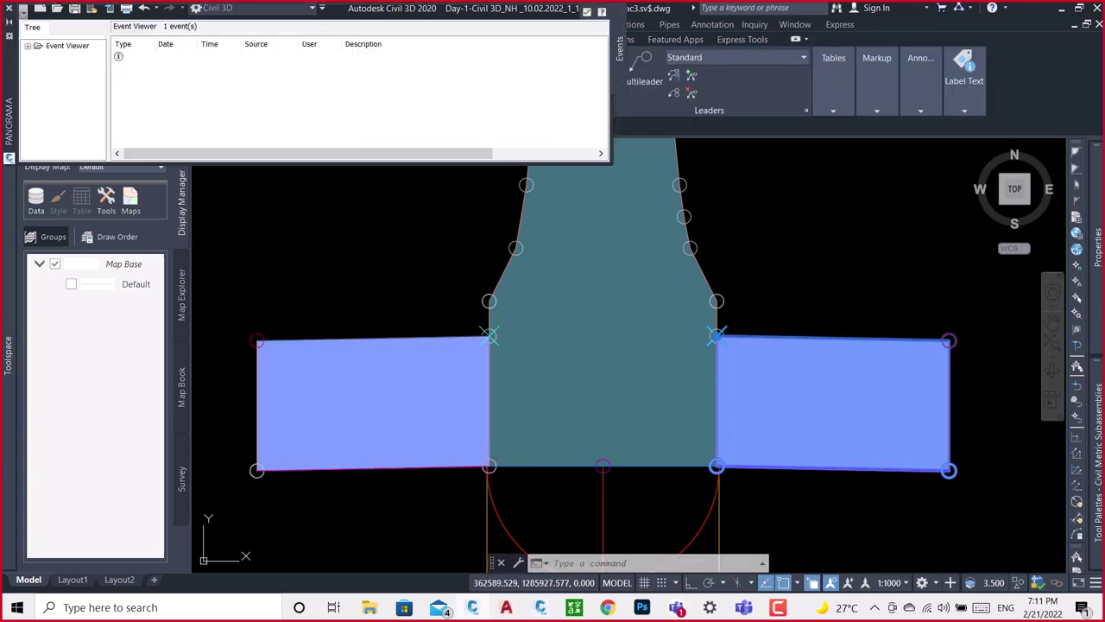
{"action": "left_click", "coordinate": [583, 12]}
{"action": "scroll", "coordinate": [755, 294], "scroll_direction": "down", "scroll_amount": 2}
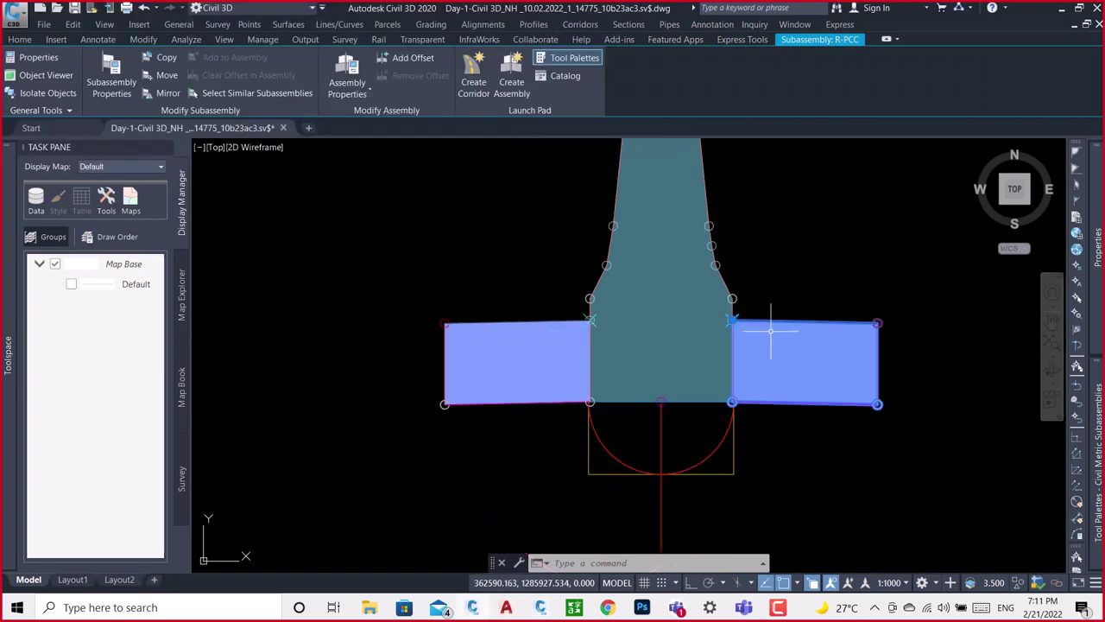
{"action": "key", "text": "Escape"}
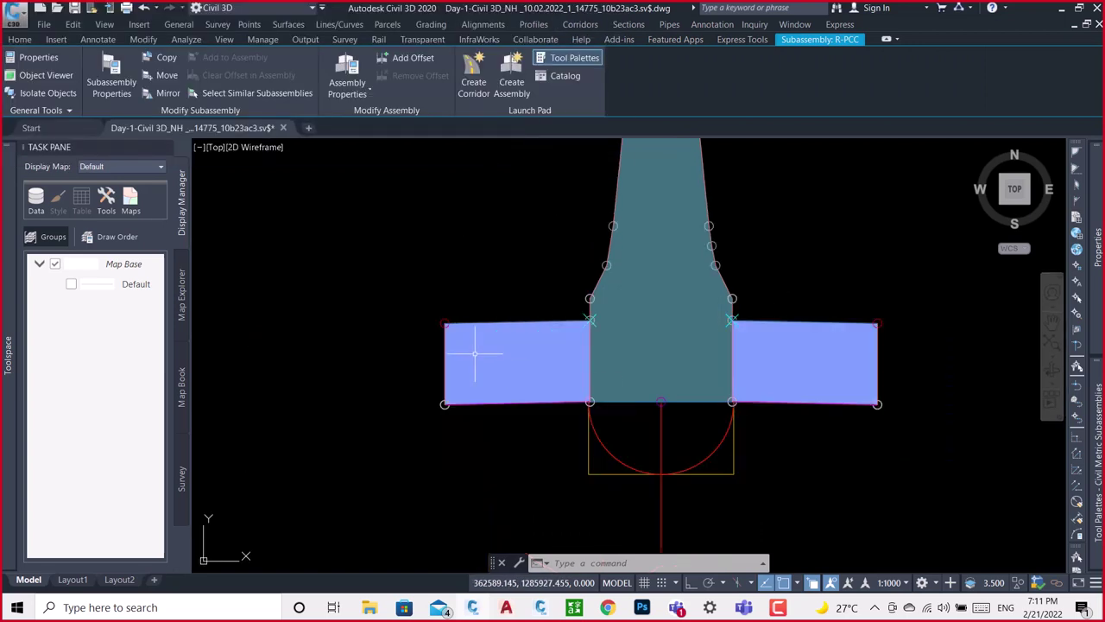
{"action": "left_click", "coordinate": [491, 321]}
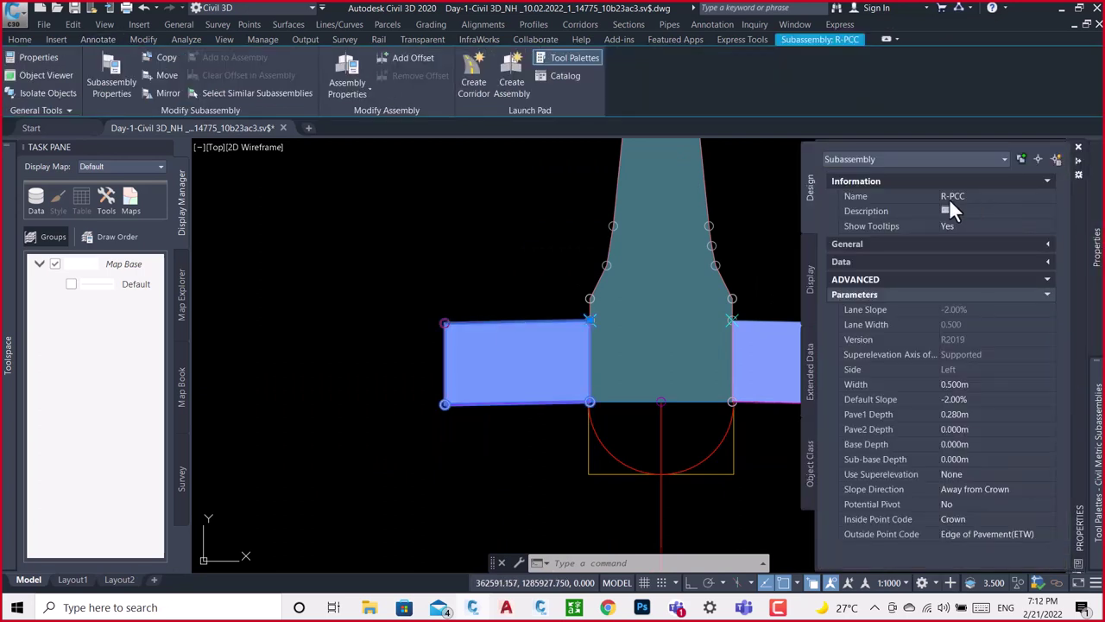
{"action": "left_click", "coordinate": [951, 198]}
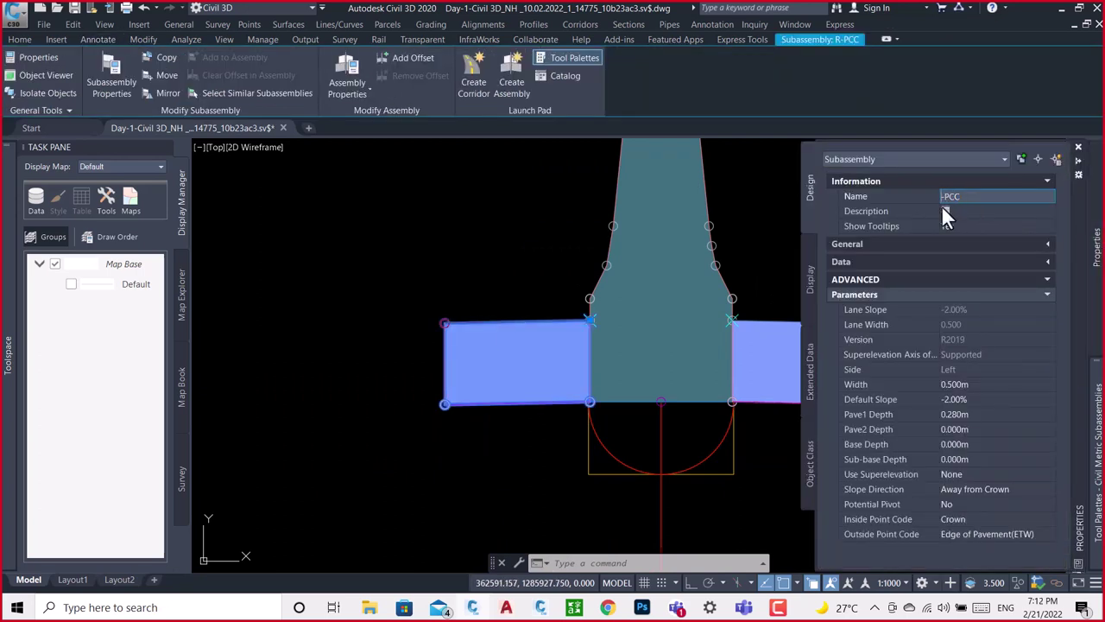
{"action": "type", "text": "L"}
{"action": "left_click", "coordinate": [943, 208]}
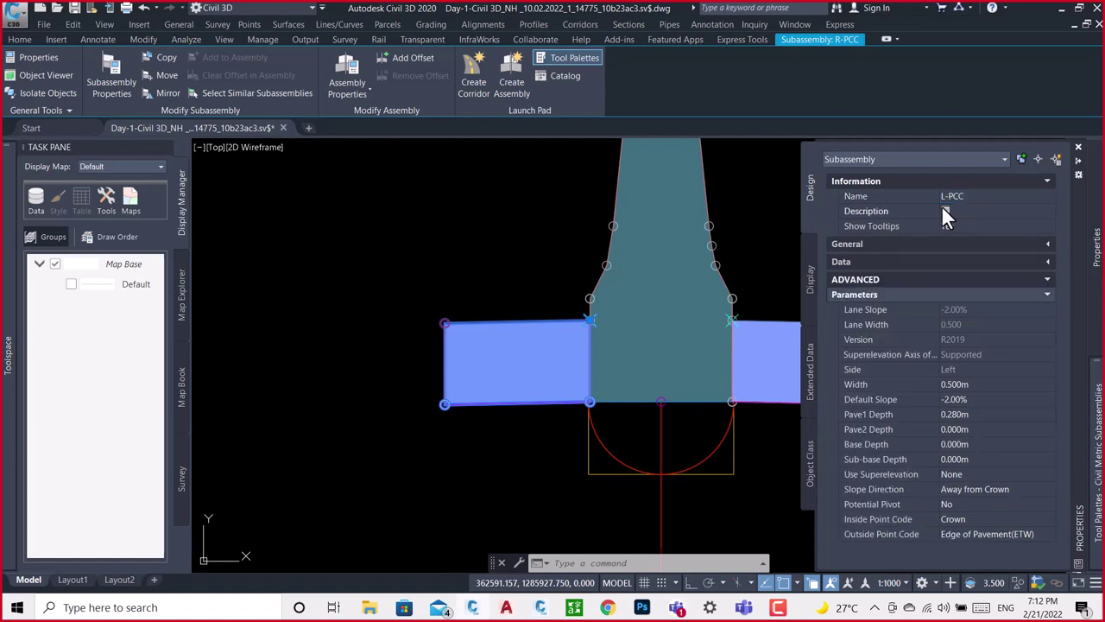
Pan and zoom to review the reference road cross-section beside the barrier assembly.
{"action": "key", "text": "Escape"}
{"action": "scroll", "coordinate": [592, 247], "scroll_direction": "down", "scroll_amount": 3}
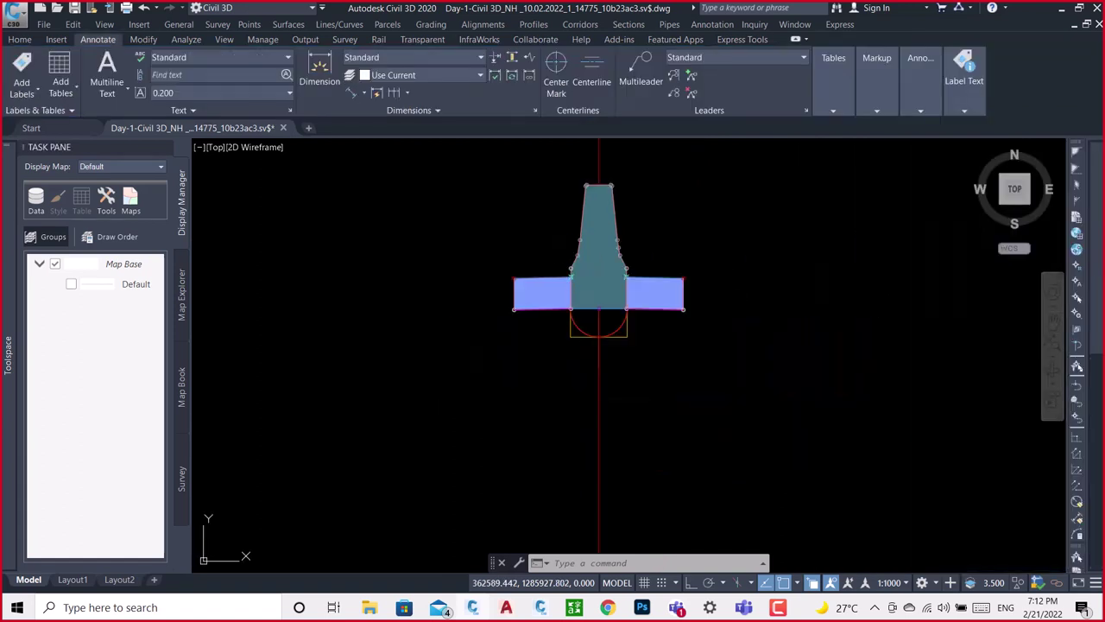
{"action": "scroll", "coordinate": [637, 247], "scroll_direction": "up", "scroll_amount": 3}
{"action": "scroll", "coordinate": [517, 313], "scroll_direction": "down", "scroll_amount": 2}
{"action": "scroll", "coordinate": [516, 314], "scroll_direction": "down", "scroll_amount": 3}
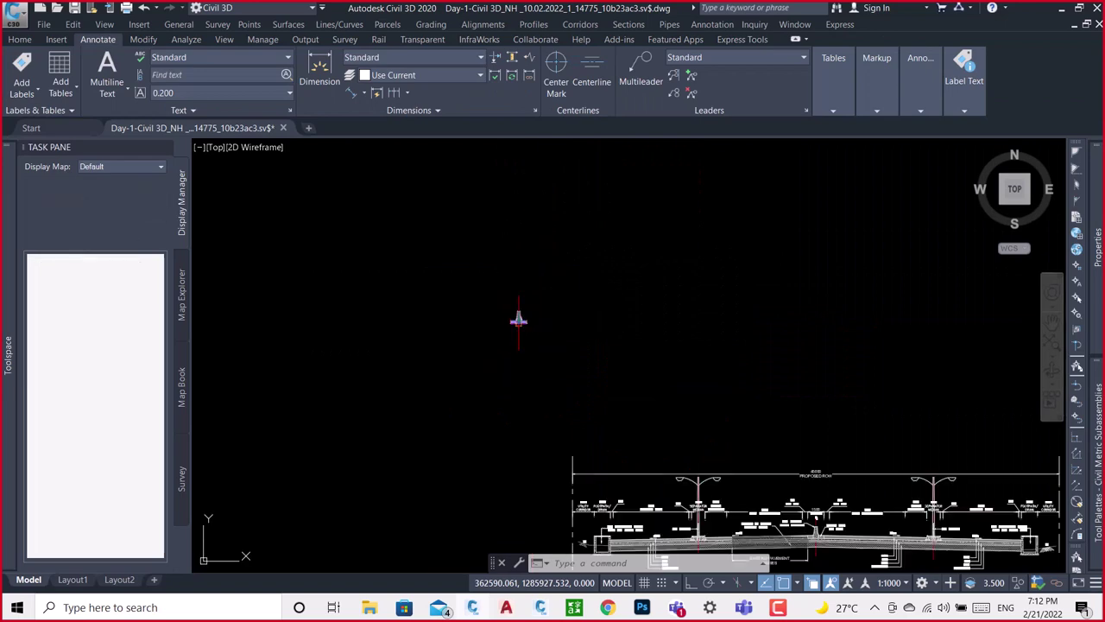
{"action": "scroll", "coordinate": [517, 314], "scroll_direction": "down", "scroll_amount": 1}
{"action": "scroll", "coordinate": [629, 393], "scroll_direction": "up", "scroll_amount": 3}
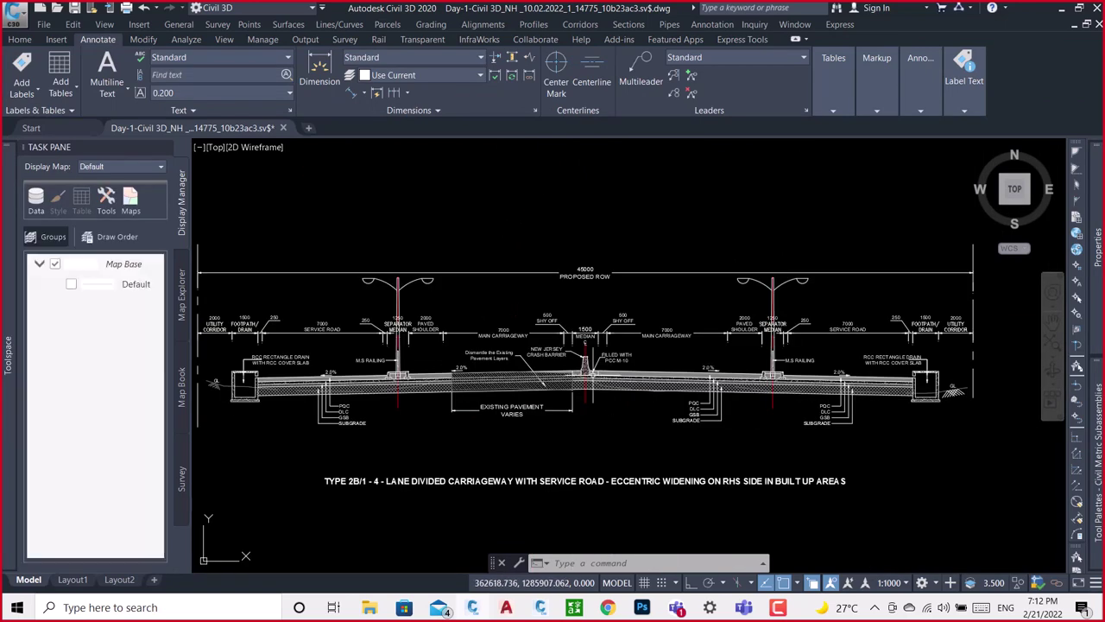
{"action": "scroll", "coordinate": [531, 362], "scroll_direction": "up", "scroll_amount": 4}
{"action": "middle_click_drag", "start_coordinate": [633, 366], "coordinate": [525, 352]}
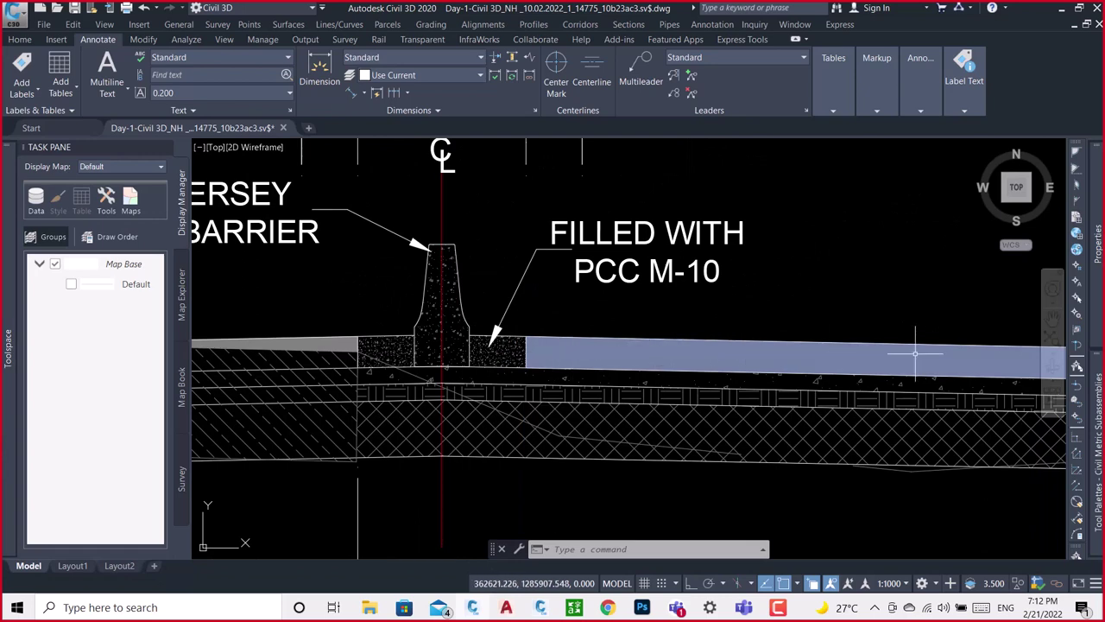
{"action": "scroll", "coordinate": [557, 344], "scroll_direction": "down", "scroll_amount": 3}
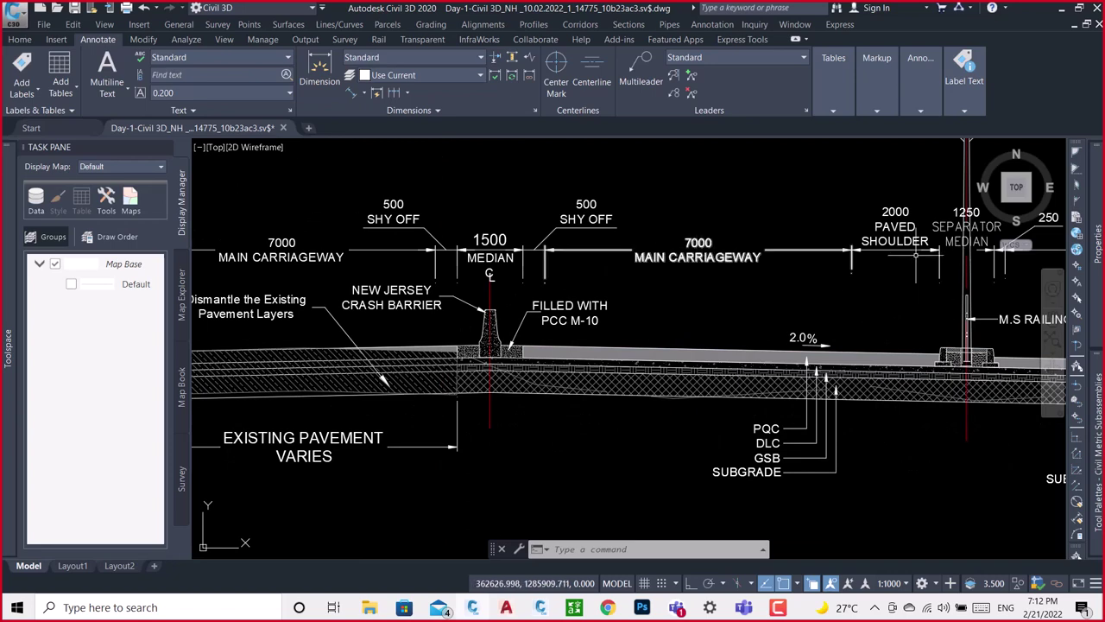
{"action": "scroll", "coordinate": [905, 225], "scroll_direction": "up", "scroll_amount": 3}
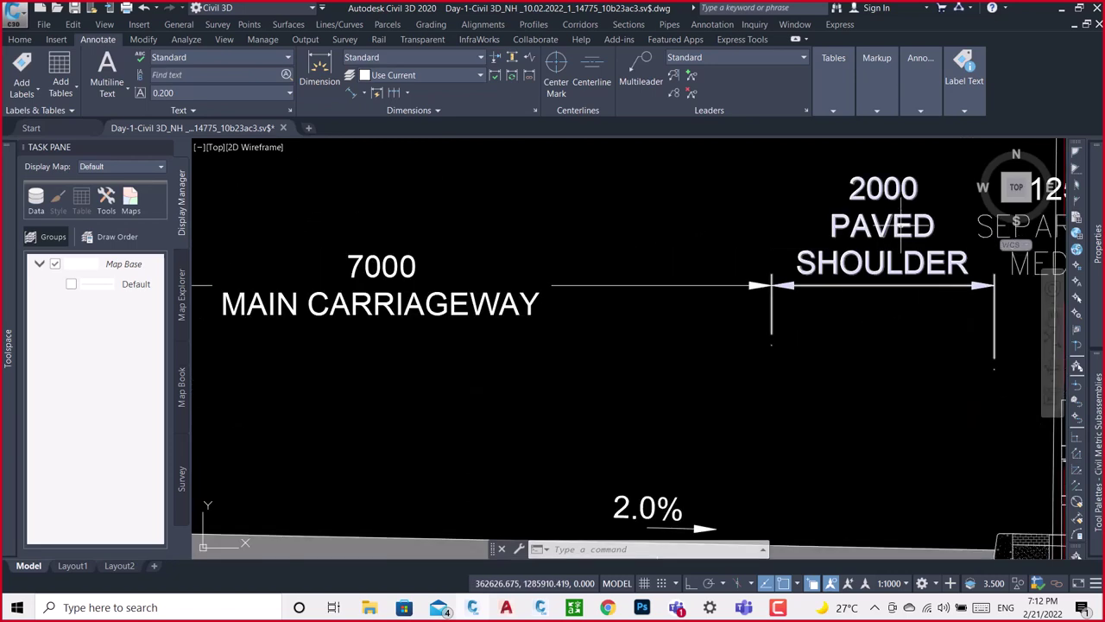
{"action": "scroll", "coordinate": [760, 294], "scroll_direction": "down", "scroll_amount": 3}
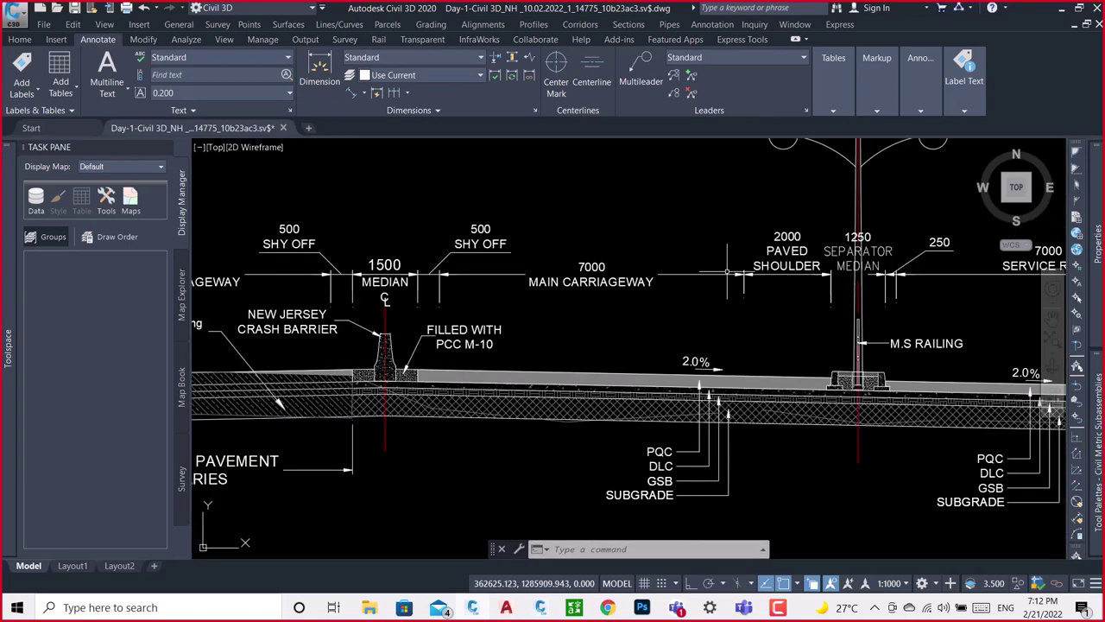
{"action": "scroll", "coordinate": [827, 399], "scroll_direction": "up", "scroll_amount": 5}
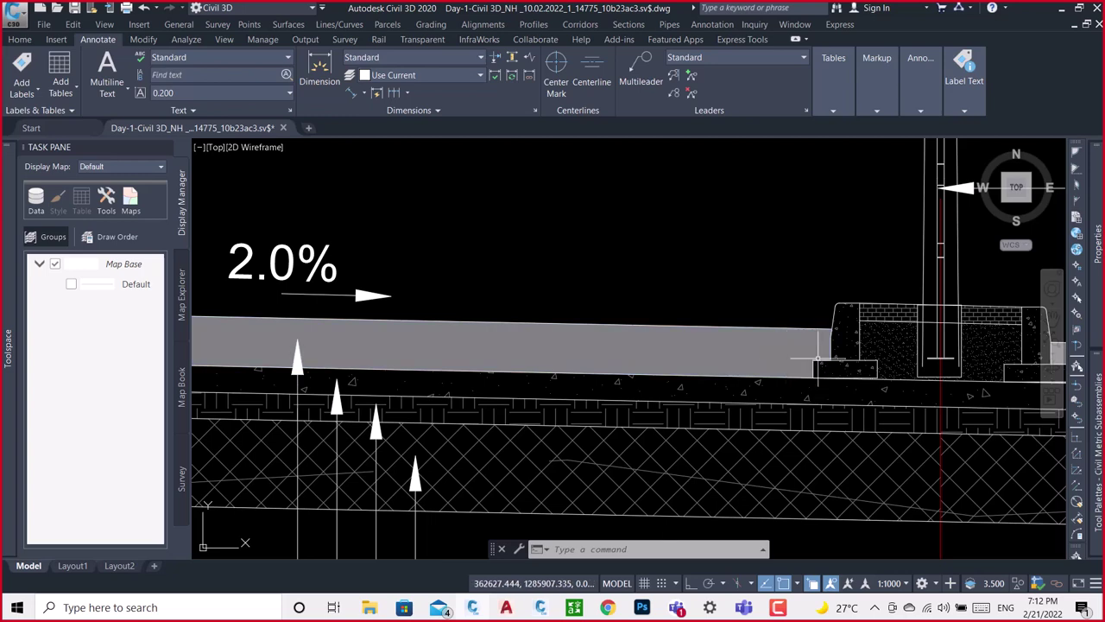
{"action": "scroll", "coordinate": [817, 357], "scroll_direction": "down", "scroll_amount": 3}
{"action": "scroll", "coordinate": [817, 357], "scroll_direction": "down", "scroll_amount": 2}
{"action": "scroll", "coordinate": [837, 357], "scroll_direction": "up", "scroll_amount": 4}
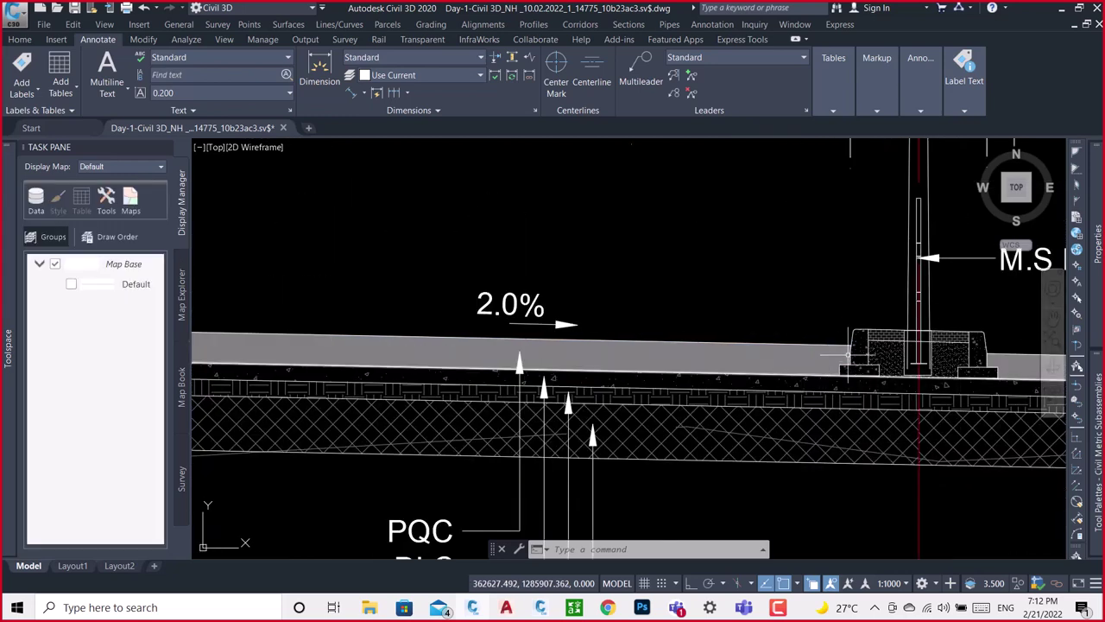
{"action": "scroll", "coordinate": [841, 344], "scroll_direction": "down", "scroll_amount": 4}
{"action": "scroll", "coordinate": [842, 338], "scroll_direction": "up", "scroll_amount": 3}
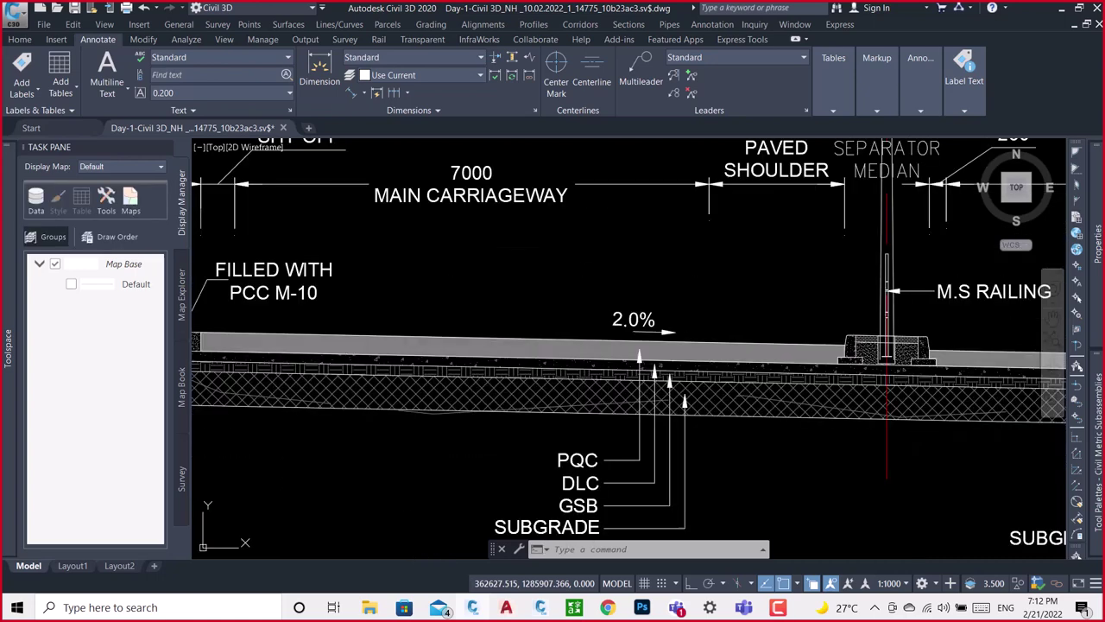
{"action": "scroll", "coordinate": [844, 333], "scroll_direction": "up", "scroll_amount": 1}
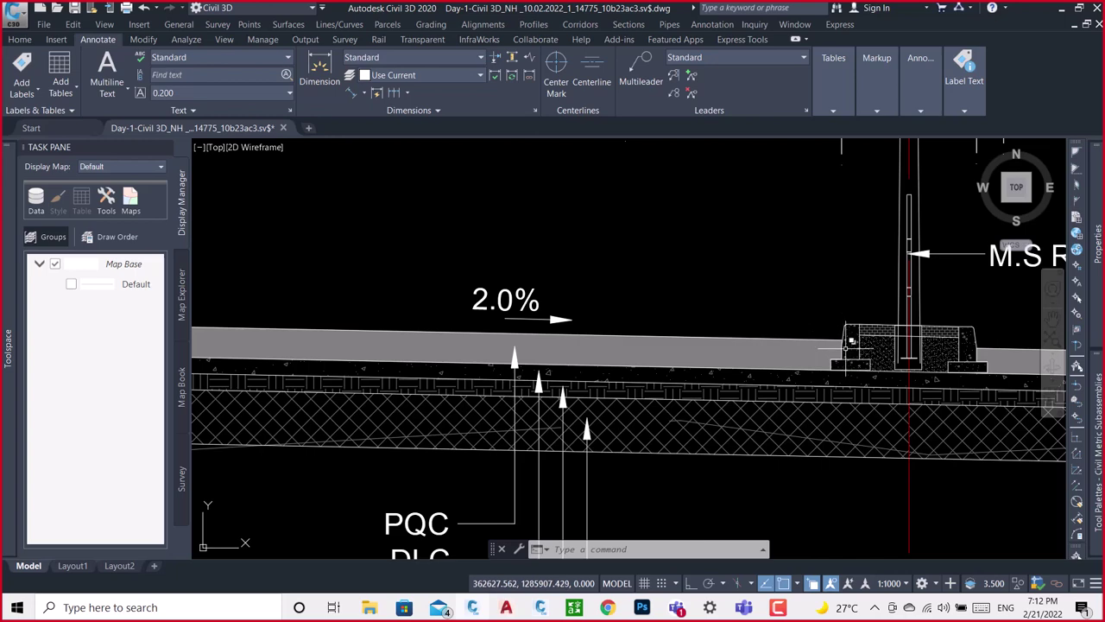
{"action": "scroll", "coordinate": [839, 347], "scroll_direction": "down", "scroll_amount": 2}
{"action": "scroll", "coordinate": [839, 347], "scroll_direction": "down", "scroll_amount": 2}
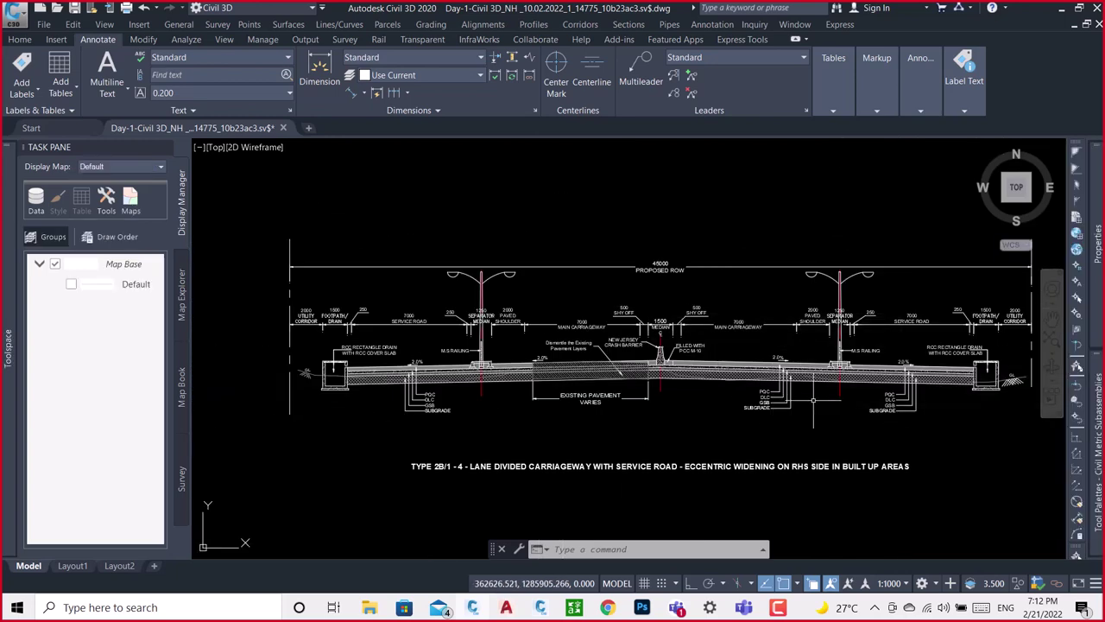
{"action": "scroll", "coordinate": [717, 391], "scroll_direction": "down", "scroll_amount": 3}
{"action": "scroll", "coordinate": [592, 304], "scroll_direction": "up", "scroll_amount": 5}
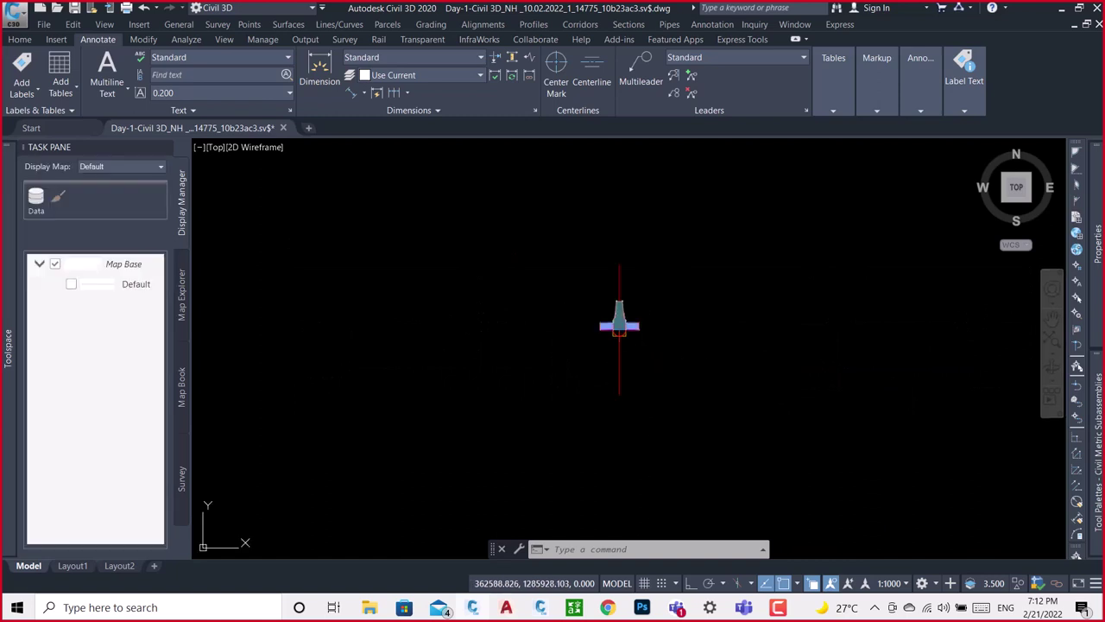
{"action": "scroll", "coordinate": [639, 333], "scroll_direction": "up", "scroll_amount": 5}
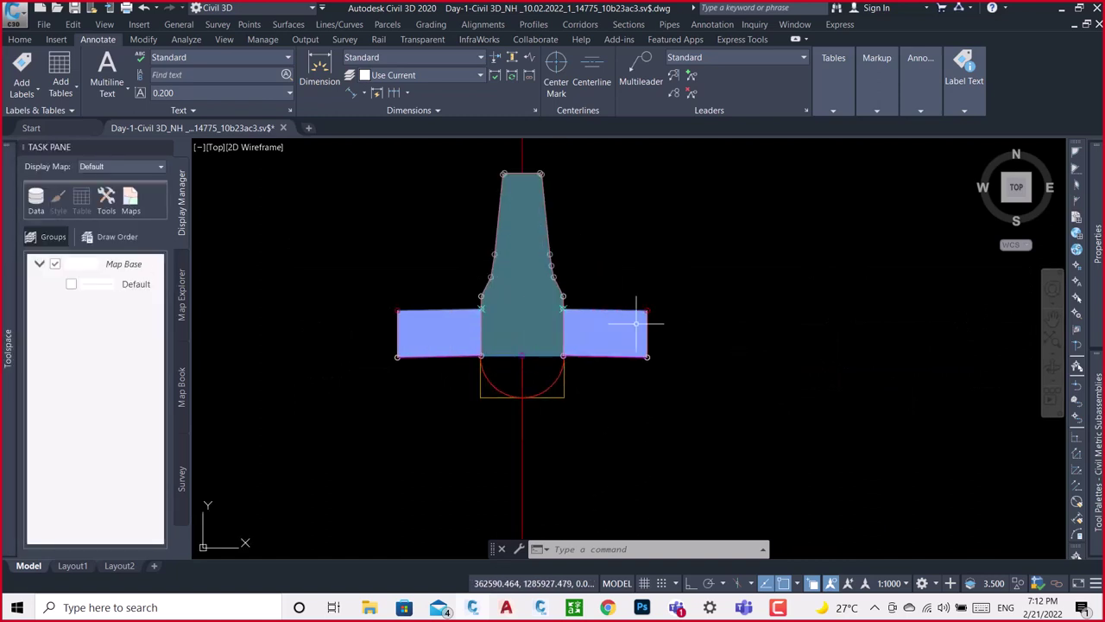
{"action": "scroll", "coordinate": [539, 341], "scroll_direction": "down", "scroll_amount": 5}
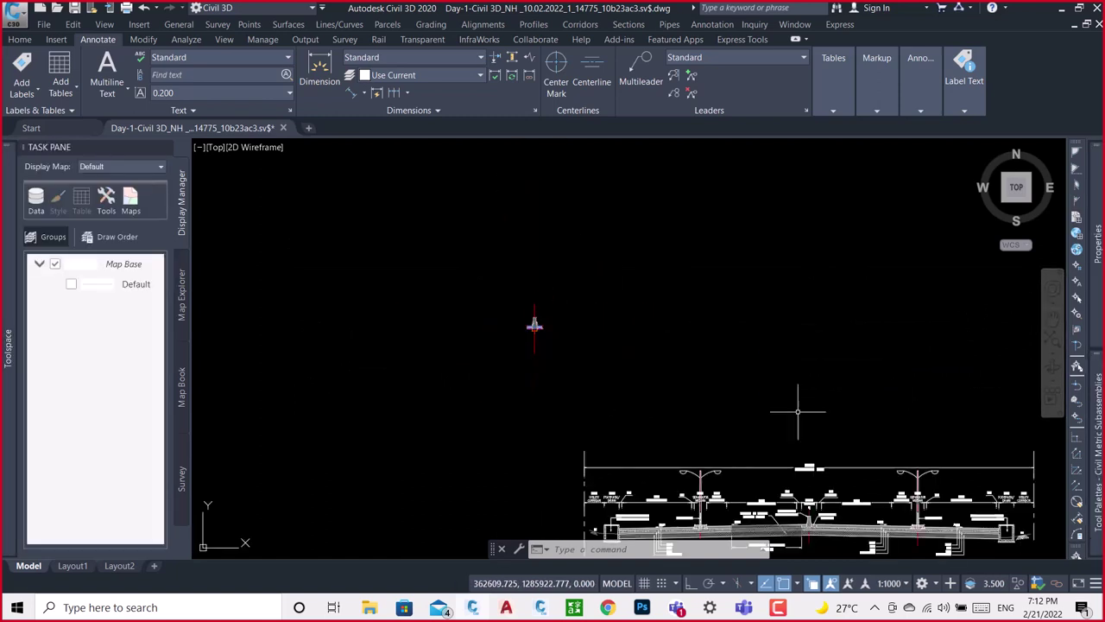
{"action": "middle_click_drag", "start_coordinate": [789, 388], "coordinate": [701, 344]}
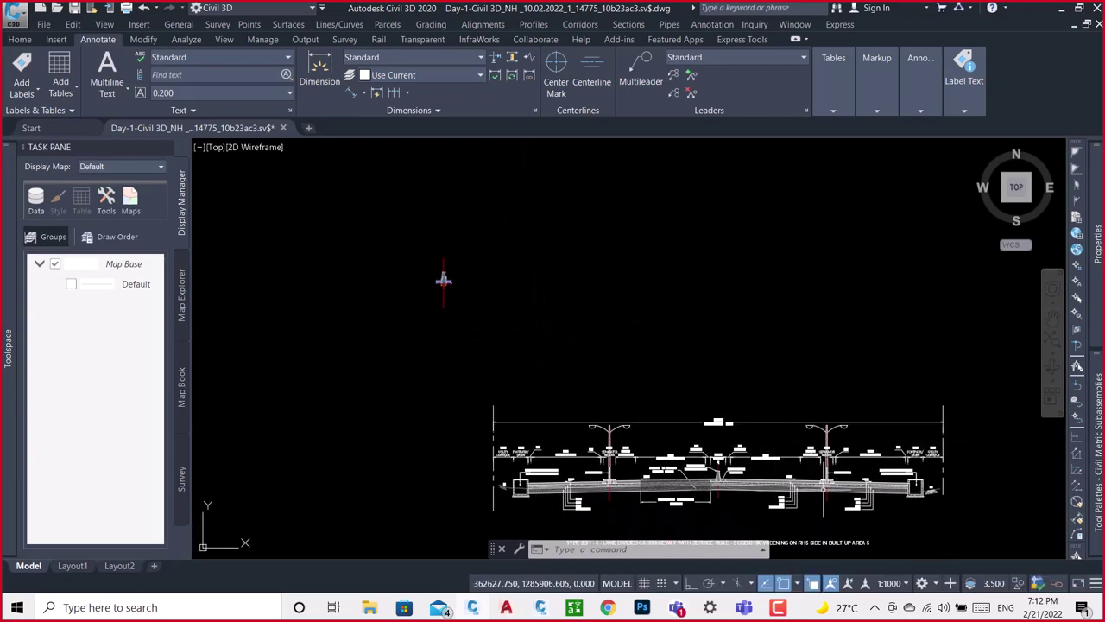
{"action": "scroll", "coordinate": [816, 492], "scroll_direction": "up", "scroll_amount": 6}
{"action": "scroll", "coordinate": [815, 492], "scroll_direction": "down", "scroll_amount": 4}
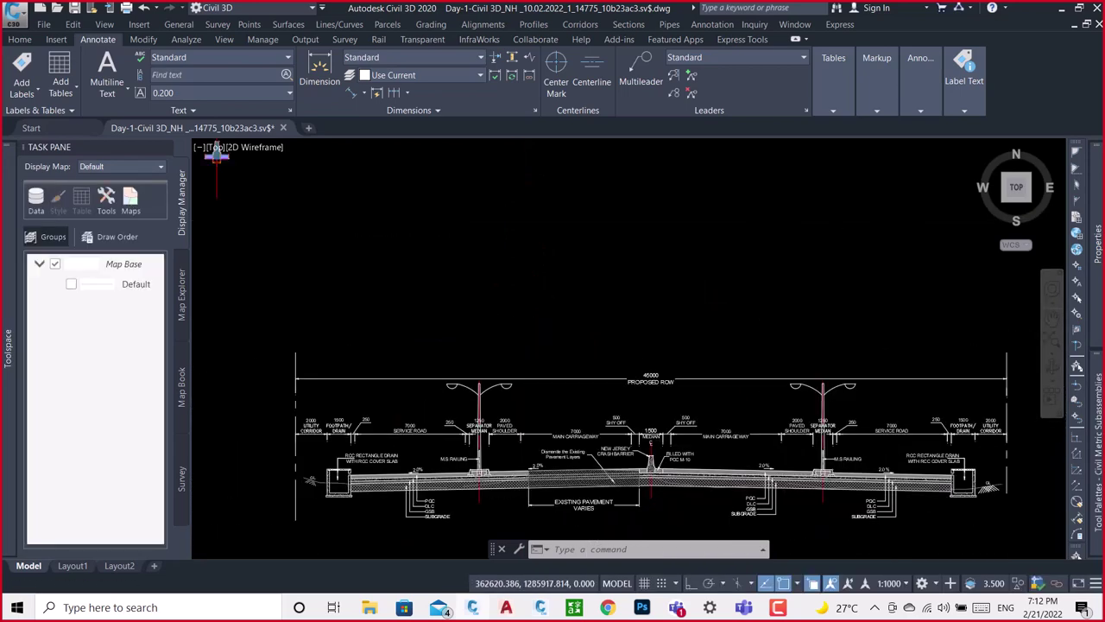
{"action": "scroll", "coordinate": [700, 311], "scroll_direction": "down", "scroll_amount": 2}
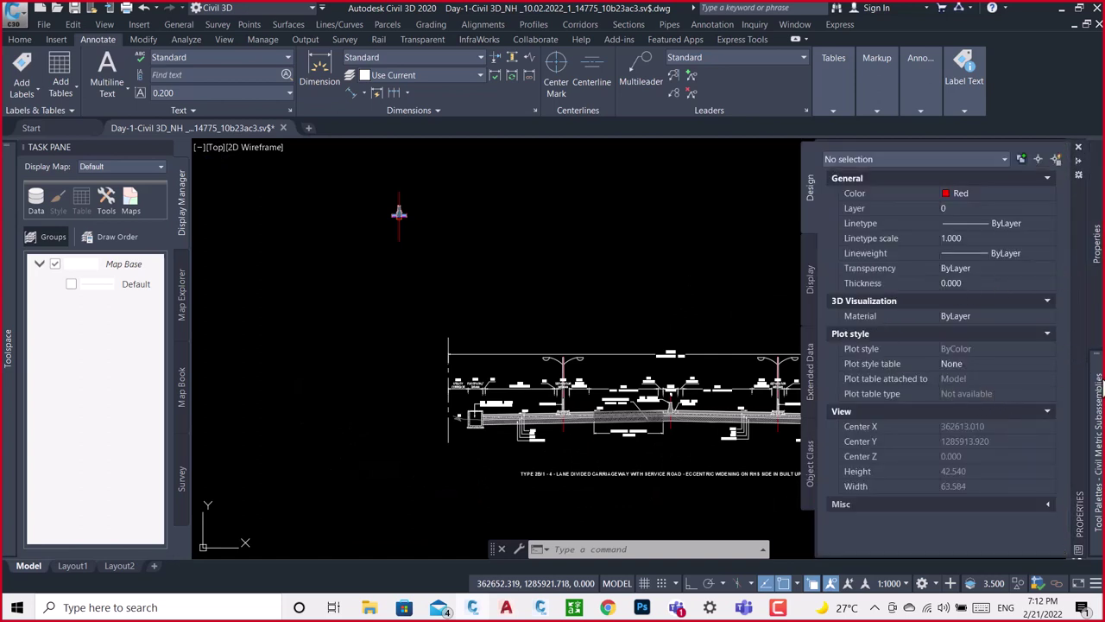
{"action": "mouse_move", "coordinate": [1098, 449]}
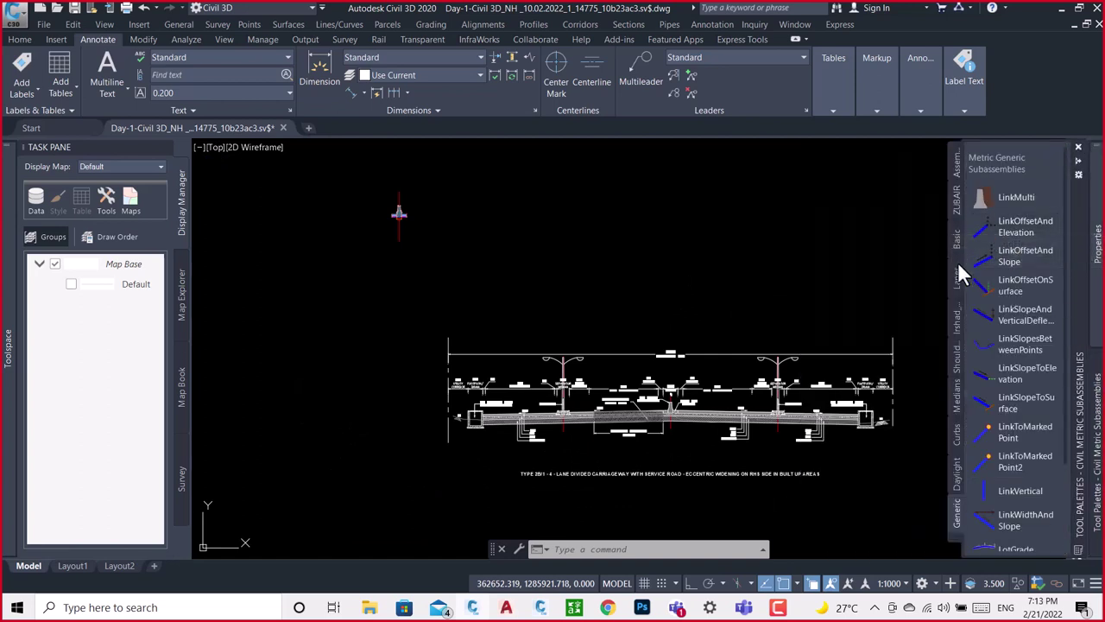
Place a LaneSuperelevationAOR lane at the assembly's right marker, beyond the R-PCC block.
{"action": "left_click", "coordinate": [958, 267]}
{"action": "left_click", "coordinate": [986, 216]}
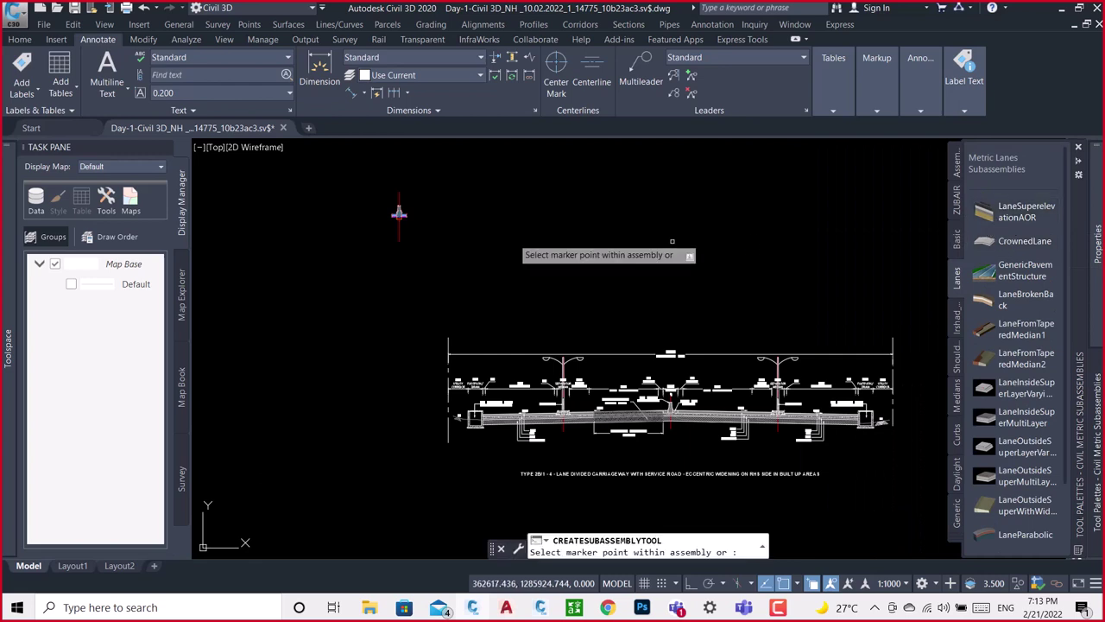
{"action": "scroll", "coordinate": [399, 214], "scroll_direction": "up", "scroll_amount": 3}
{"action": "scroll", "coordinate": [393, 224], "scroll_direction": "up", "scroll_amount": 3}
{"action": "scroll", "coordinate": [371, 250], "scroll_direction": "up", "scroll_amount": 3}
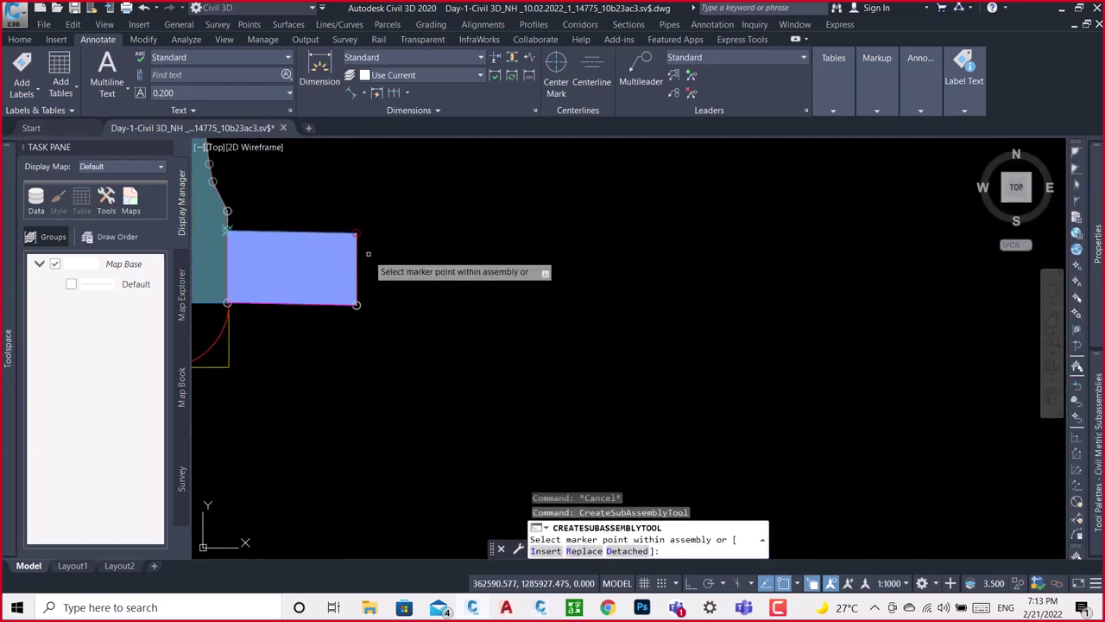
{"action": "left_click", "coordinate": [357, 234]}
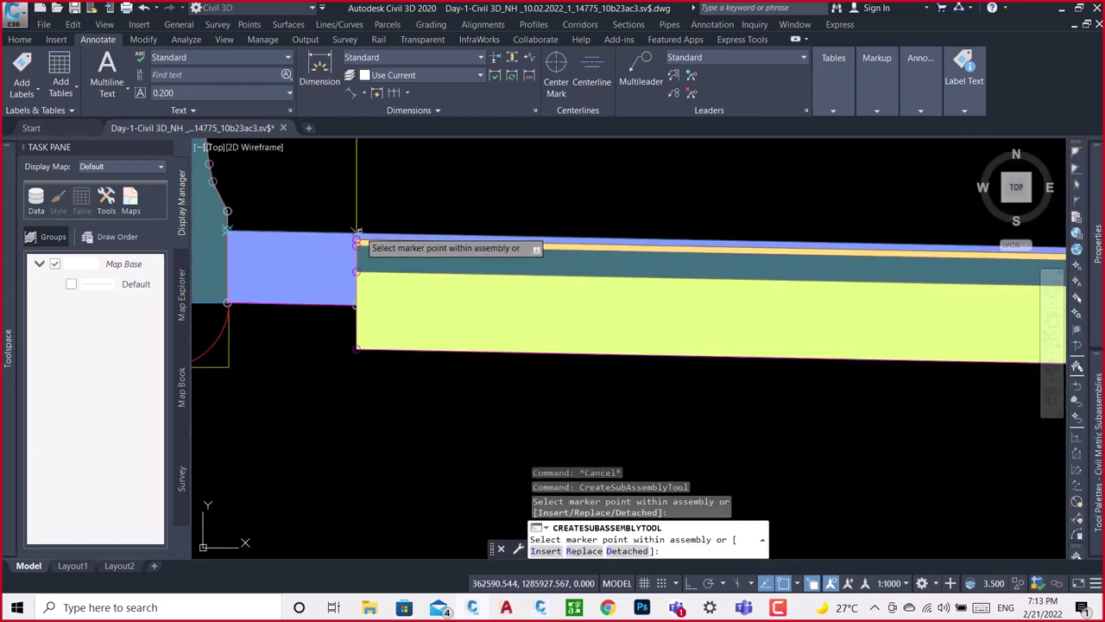
{"action": "scroll", "coordinate": [388, 328], "scroll_direction": "down", "scroll_amount": 3}
{"action": "scroll", "coordinate": [375, 341], "scroll_direction": "down", "scroll_amount": 2}
{"action": "key", "text": "Escape"}
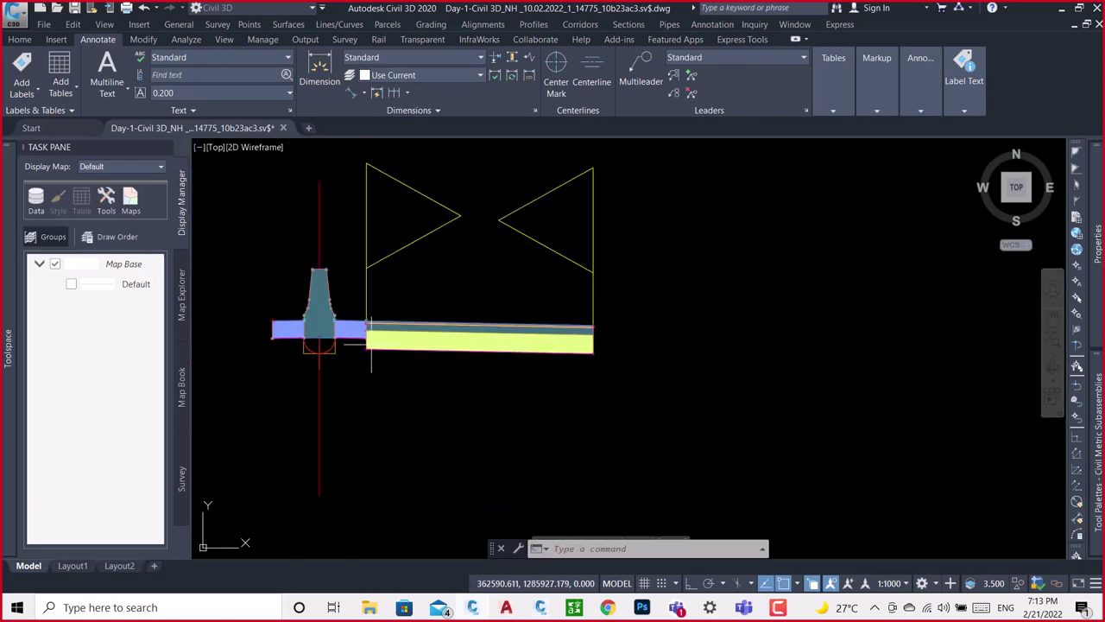
{"action": "scroll", "coordinate": [371, 345], "scroll_direction": "down", "scroll_amount": 8}
{"action": "scroll", "coordinate": [518, 294], "scroll_direction": "down", "scroll_amount": 4}
{"action": "scroll", "coordinate": [624, 371], "scroll_direction": "up", "scroll_amount": 3}
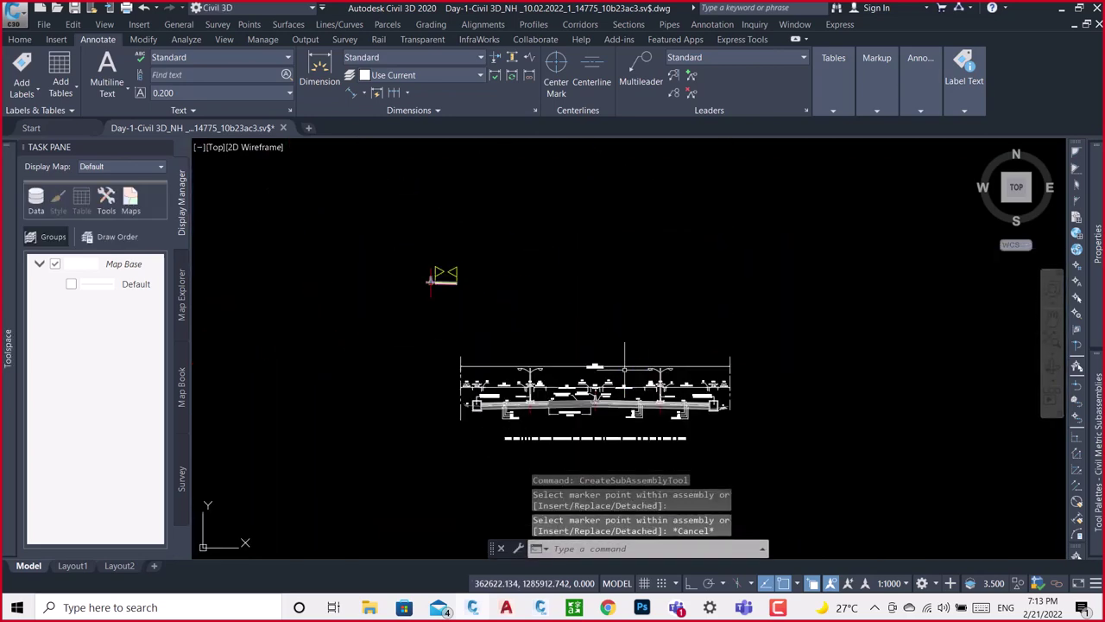
{"action": "scroll", "coordinate": [624, 372], "scroll_direction": "up", "scroll_amount": 4}
{"action": "scroll", "coordinate": [635, 386], "scroll_direction": "up", "scroll_amount": 6}
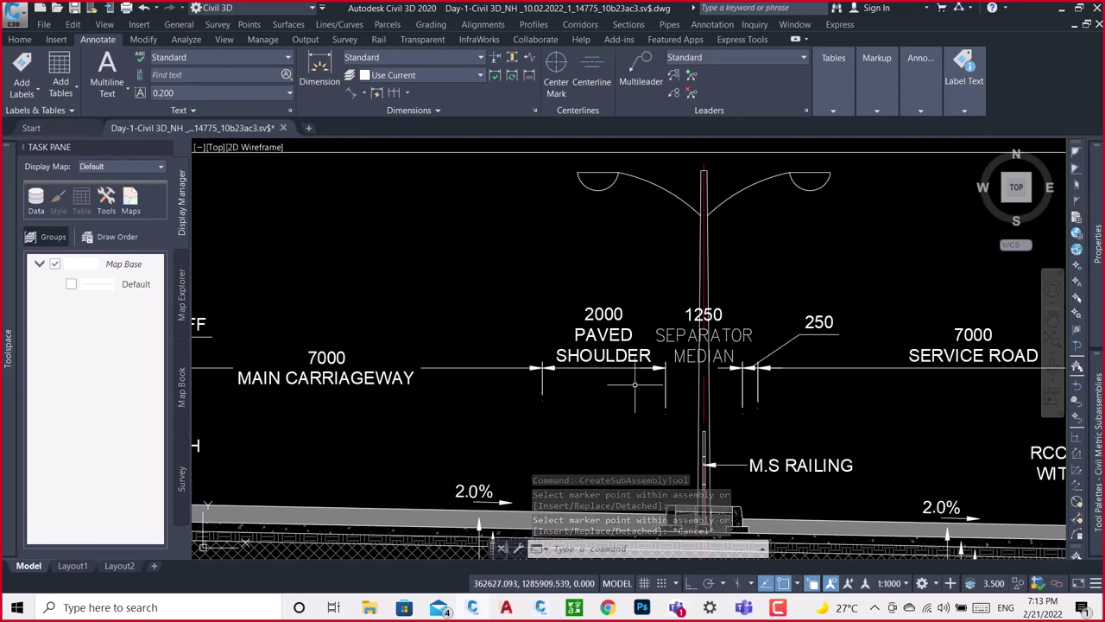
{"action": "middle_click_drag", "start_coordinate": [634, 386], "coordinate": [647, 287]}
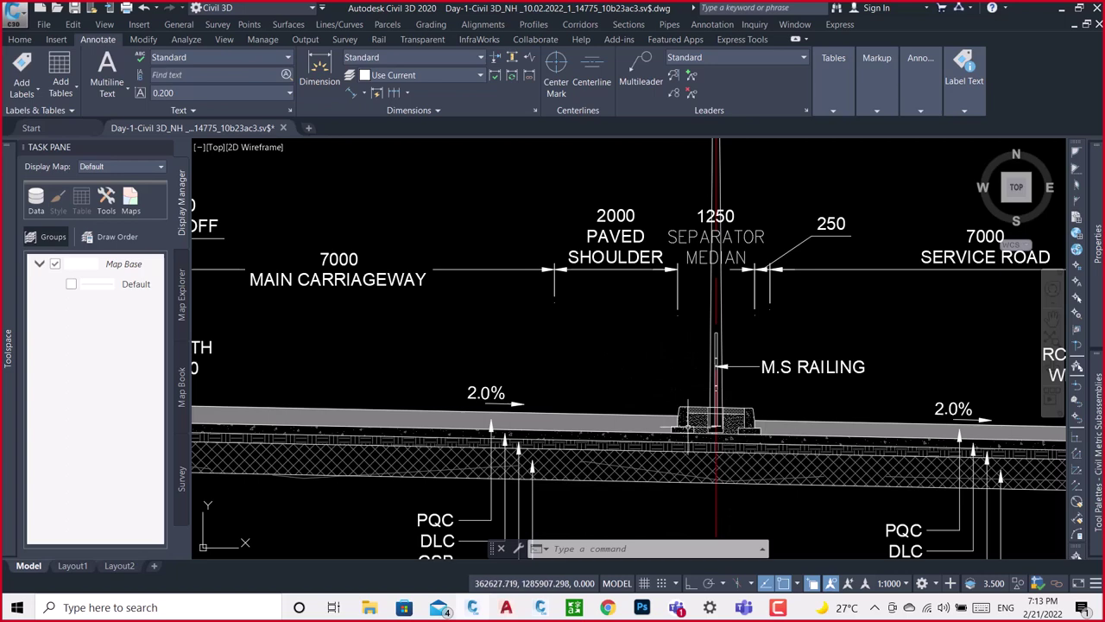
{"action": "scroll", "coordinate": [716, 384], "scroll_direction": "down", "scroll_amount": 4}
{"action": "scroll", "coordinate": [704, 360], "scroll_direction": "up", "scroll_amount": 3}
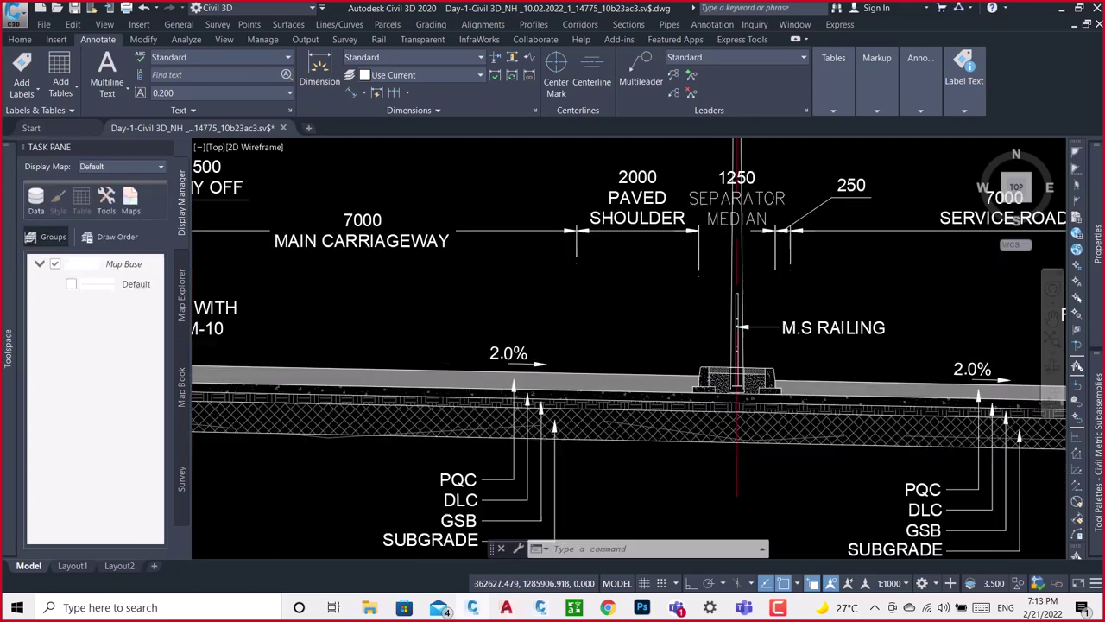
{"action": "scroll", "coordinate": [717, 385], "scroll_direction": "up", "scroll_amount": 3}
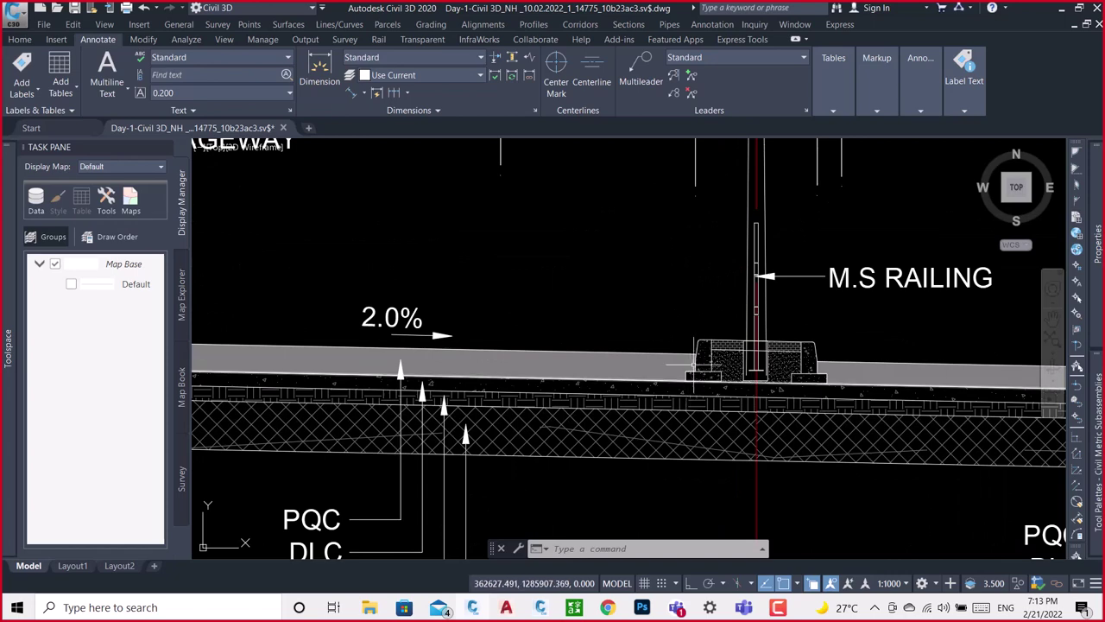
{"action": "scroll", "coordinate": [794, 366], "scroll_direction": "down", "scroll_amount": 3}
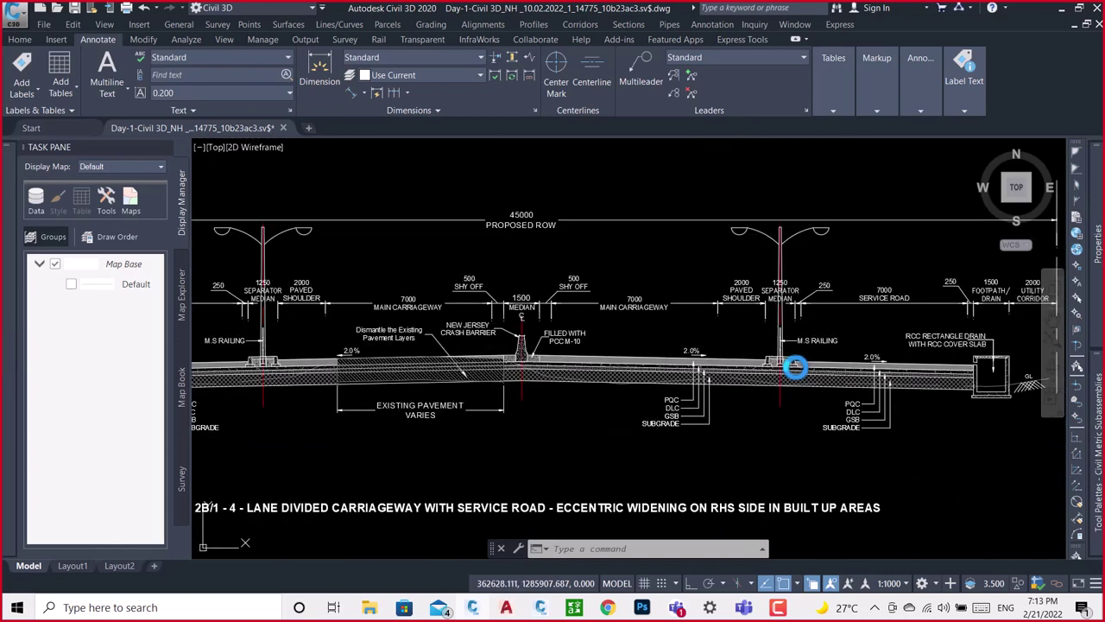
{"action": "scroll", "coordinate": [777, 366], "scroll_direction": "down", "scroll_amount": 3}
{"action": "scroll", "coordinate": [458, 192], "scroll_direction": "up", "scroll_amount": 5}
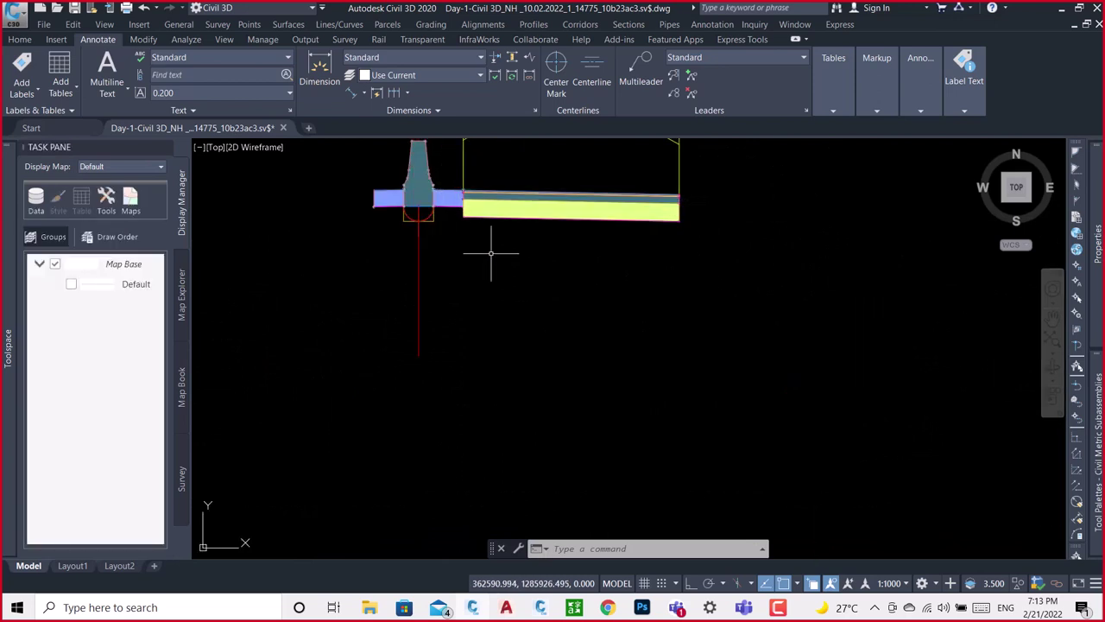
{"action": "middle_click_drag", "start_coordinate": [491, 252], "coordinate": [614, 348]}
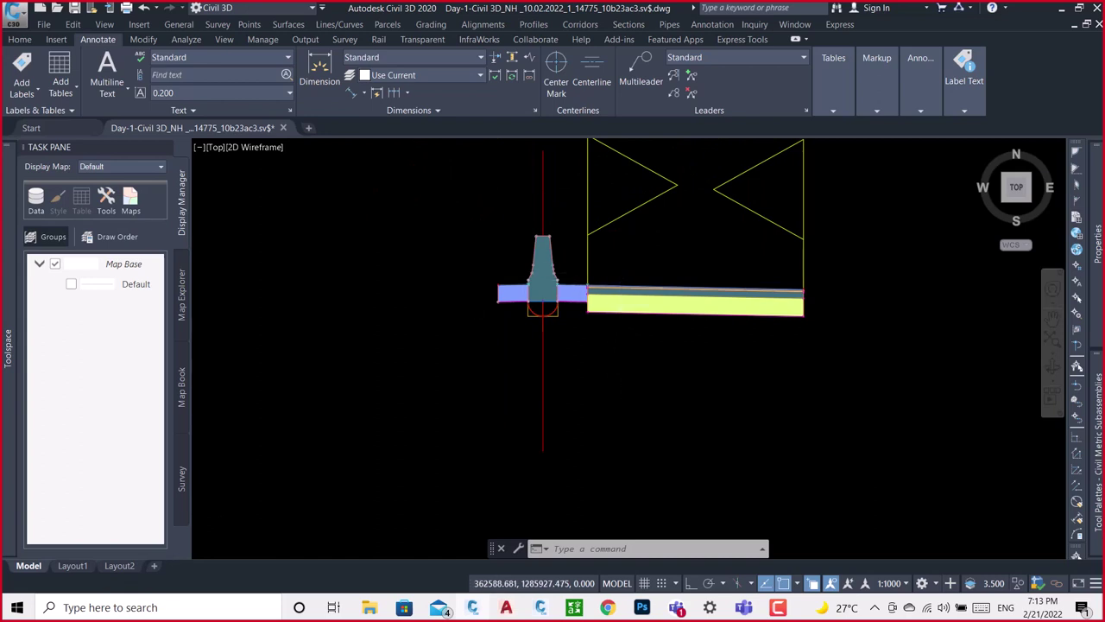
{"action": "scroll", "coordinate": [477, 290], "scroll_direction": "down", "scroll_amount": 3}
{"action": "middle_click_drag", "start_coordinate": [834, 458], "coordinate": [691, 375]}
{"action": "scroll", "coordinate": [691, 375], "scroll_direction": "down", "scroll_amount": 3}
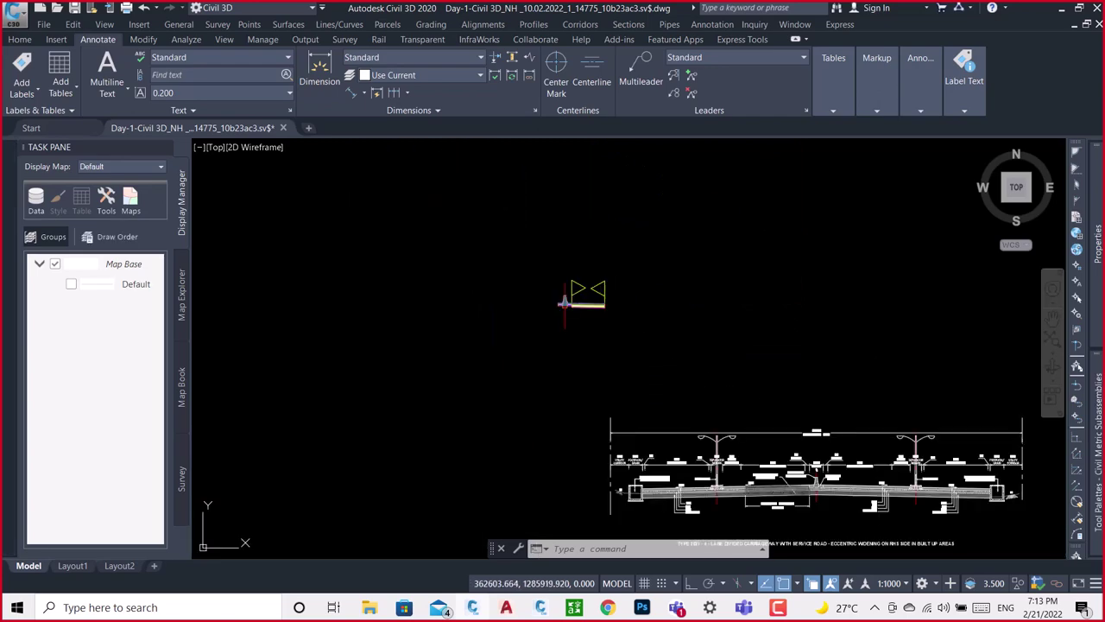
{"action": "scroll", "coordinate": [824, 496], "scroll_direction": "up", "scroll_amount": 5}
{"action": "scroll", "coordinate": [825, 496], "scroll_direction": "up", "scroll_amount": 5}
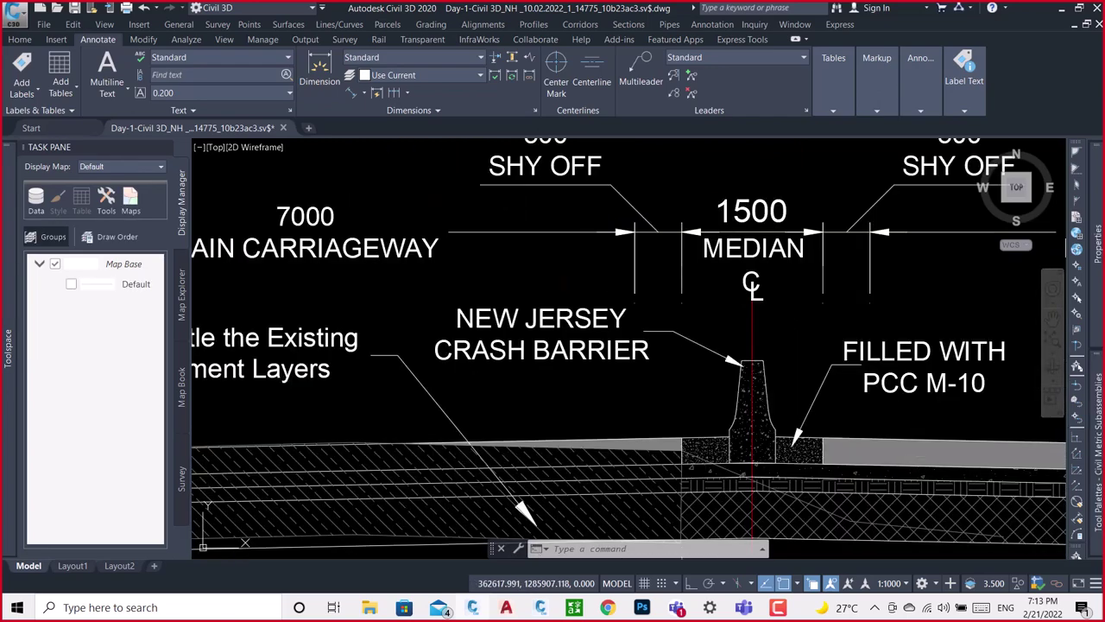
{"action": "scroll", "coordinate": [824, 497], "scroll_direction": "up", "scroll_amount": 2}
{"action": "scroll", "coordinate": [550, 309], "scroll_direction": "down", "scroll_amount": 5}
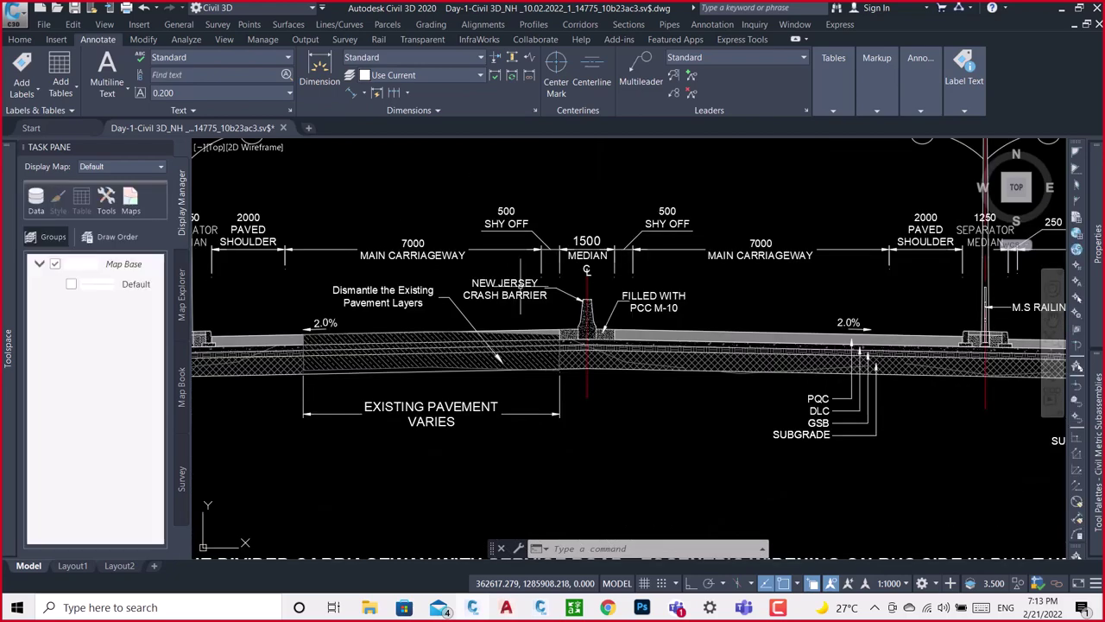
{"action": "scroll", "coordinate": [550, 309], "scroll_direction": "down", "scroll_amount": 2}
{"action": "scroll", "coordinate": [849, 371], "scroll_direction": "up", "scroll_amount": 8}
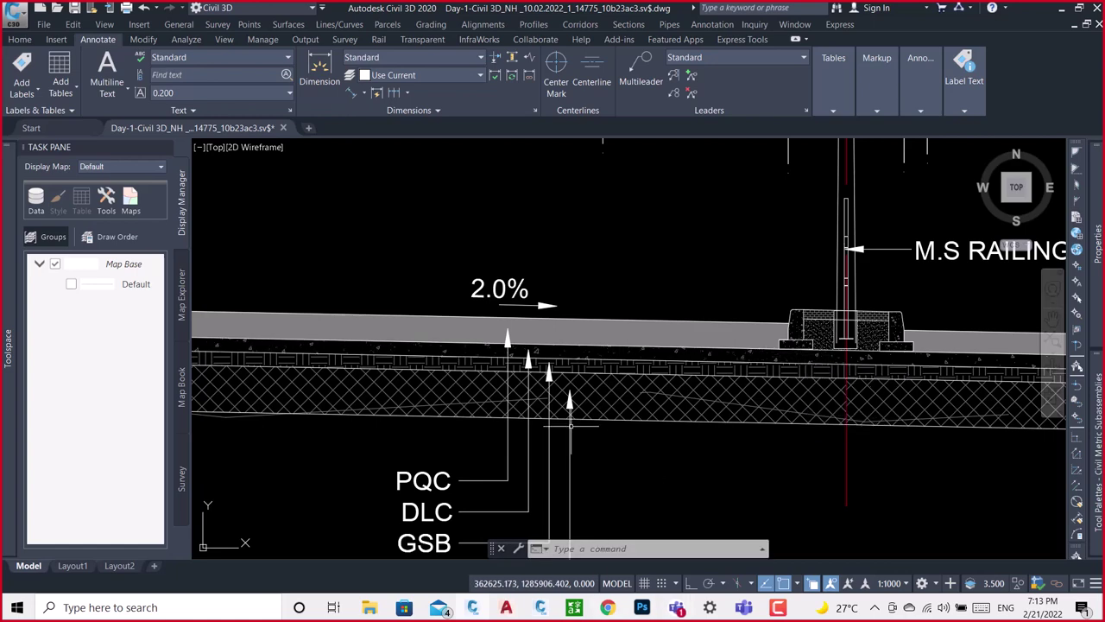
{"action": "scroll", "coordinate": [580, 416], "scroll_direction": "down", "scroll_amount": 4}
{"action": "scroll", "coordinate": [605, 421], "scroll_direction": "down", "scroll_amount": 4}
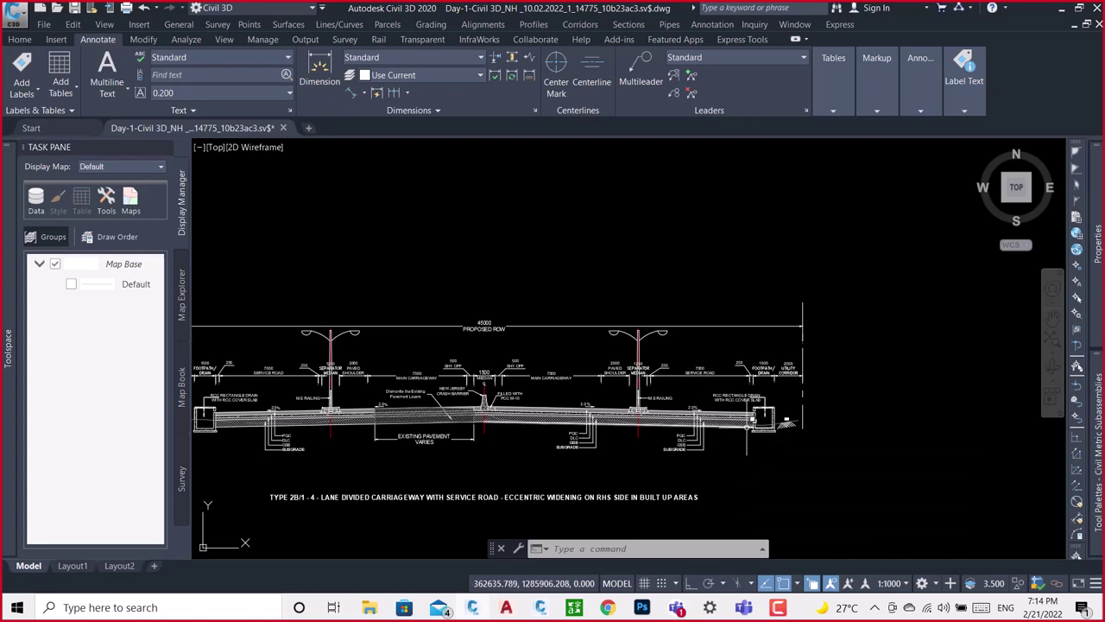
{"action": "scroll", "coordinate": [749, 428], "scroll_direction": "up", "scroll_amount": 4}
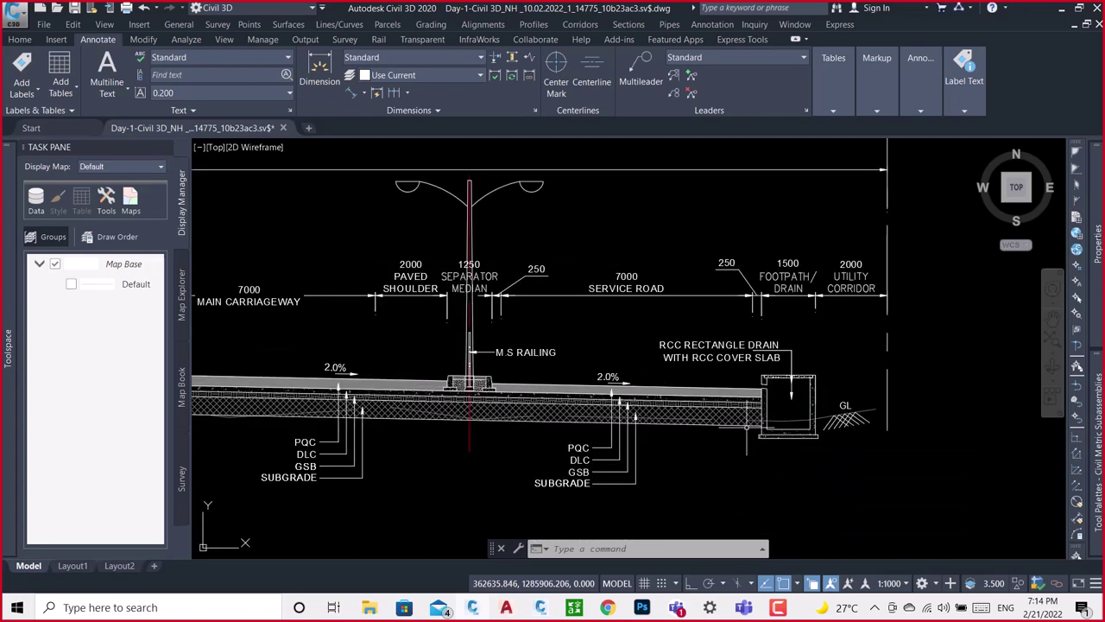
{"action": "middle_click_drag", "start_coordinate": [712, 412], "coordinate": [932, 439]}
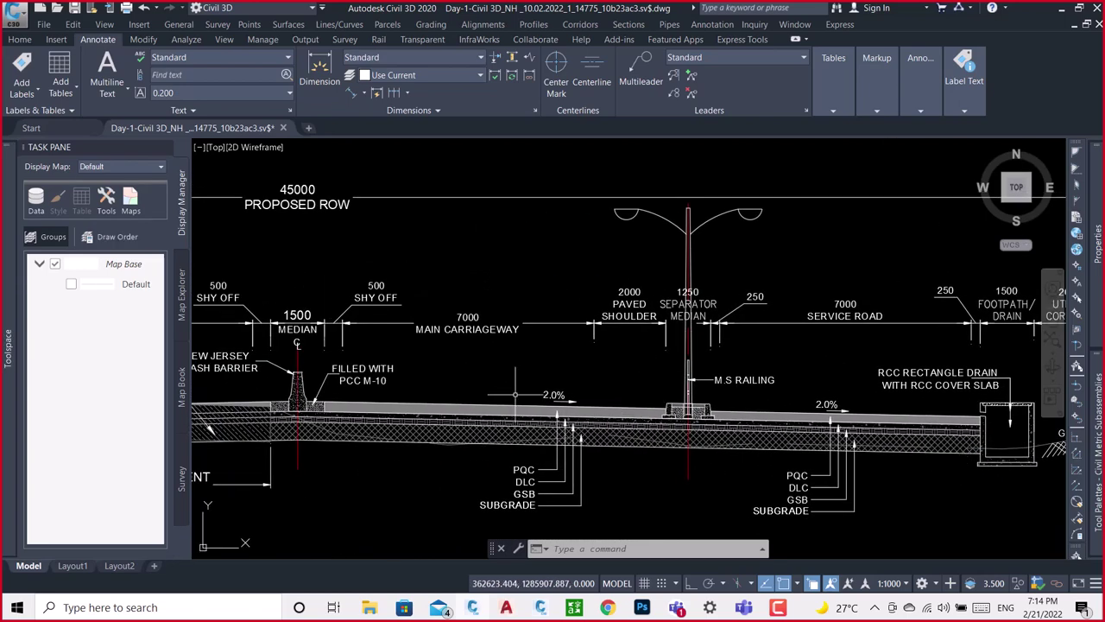
{"action": "scroll", "coordinate": [497, 404], "scroll_direction": "up", "scroll_amount": 4}
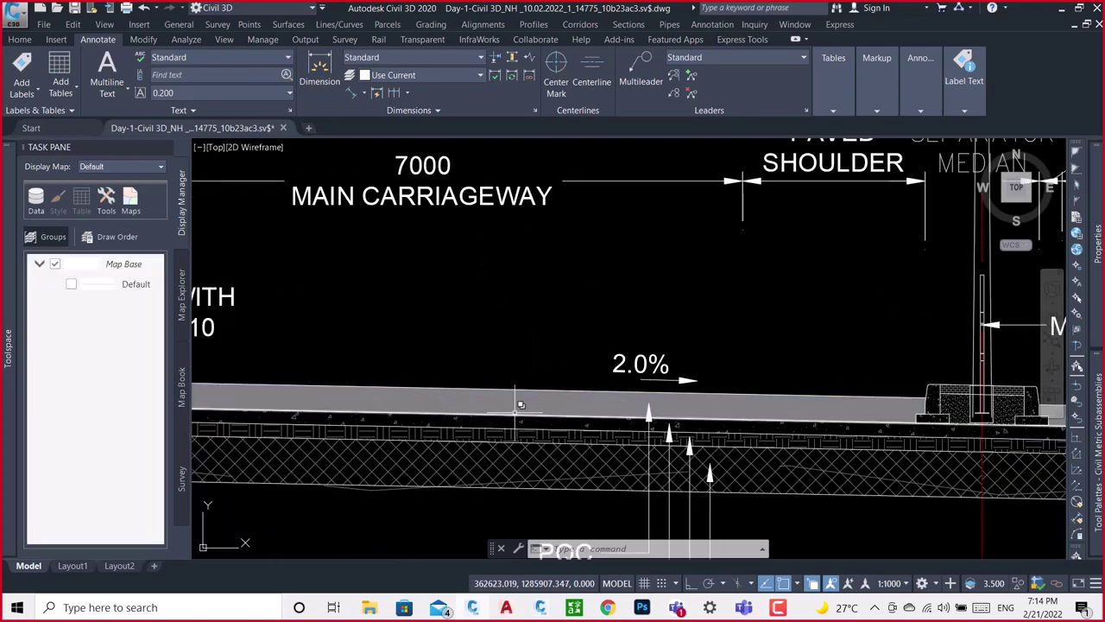
{"action": "scroll", "coordinate": [522, 406], "scroll_direction": "up", "scroll_amount": 4}
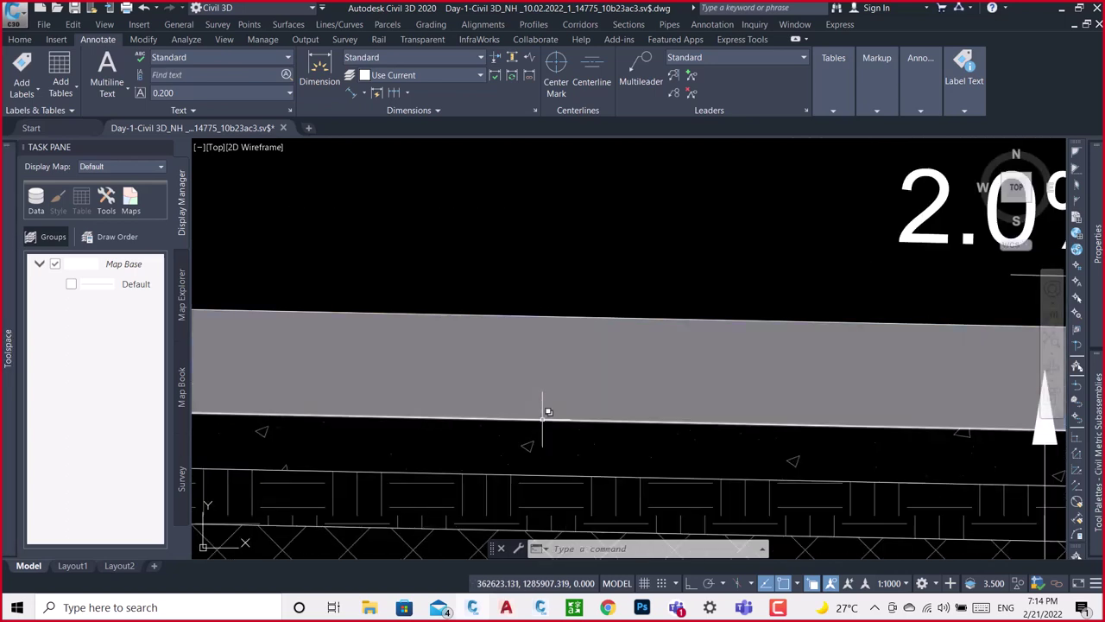
{"action": "mouse_move", "coordinate": [545, 414]}
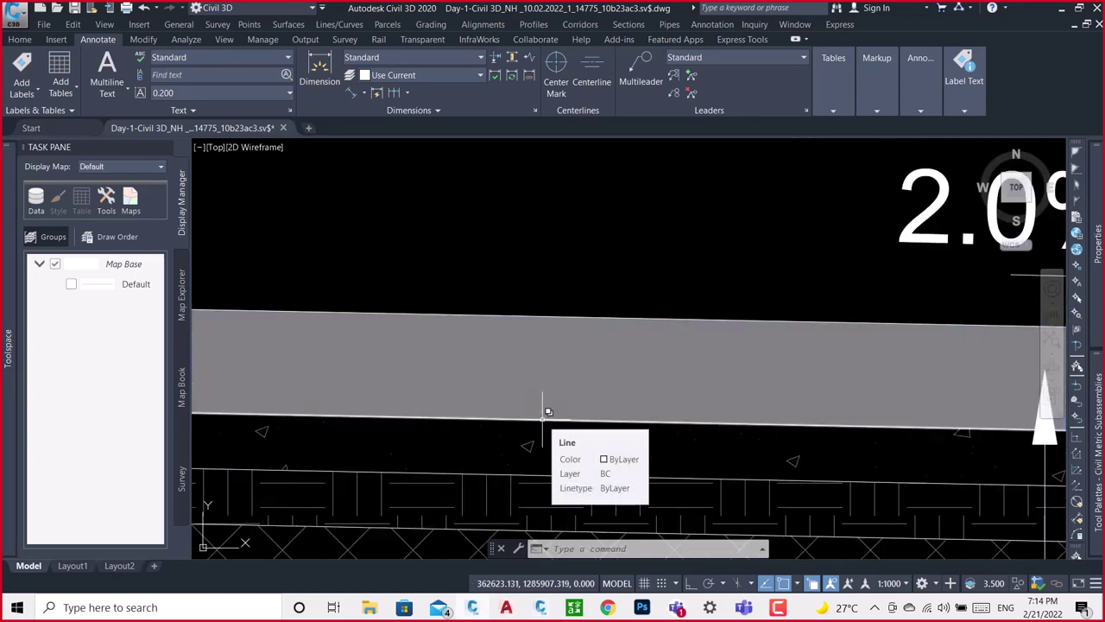
{"action": "scroll", "coordinate": [561, 397], "scroll_direction": "down", "scroll_amount": 2}
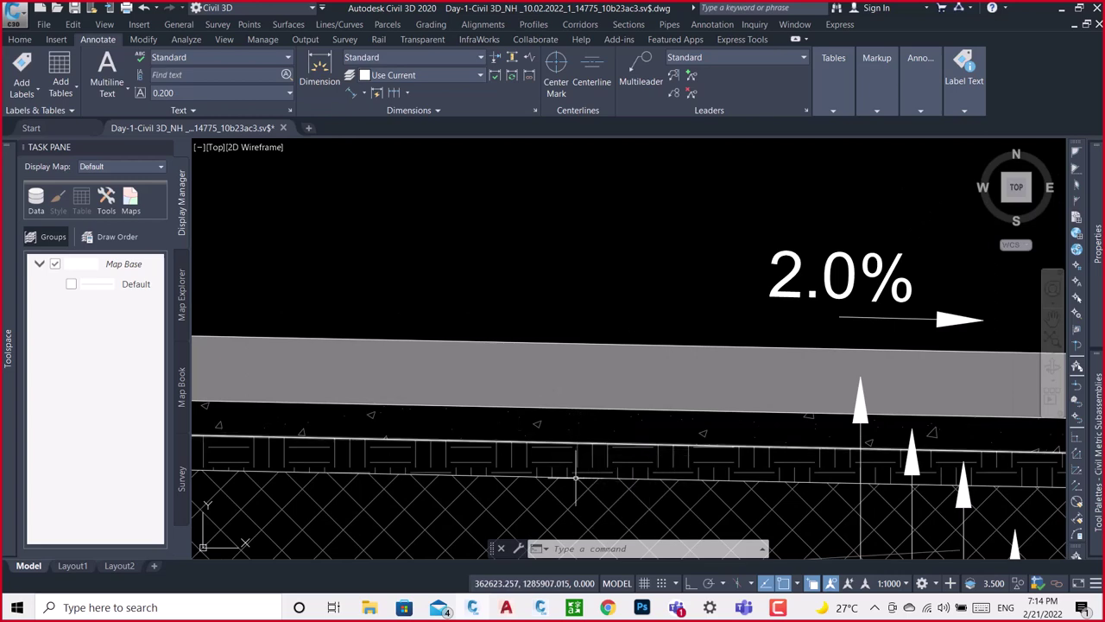
{"action": "middle_click_drag", "start_coordinate": [572, 471], "coordinate": [563, 304]}
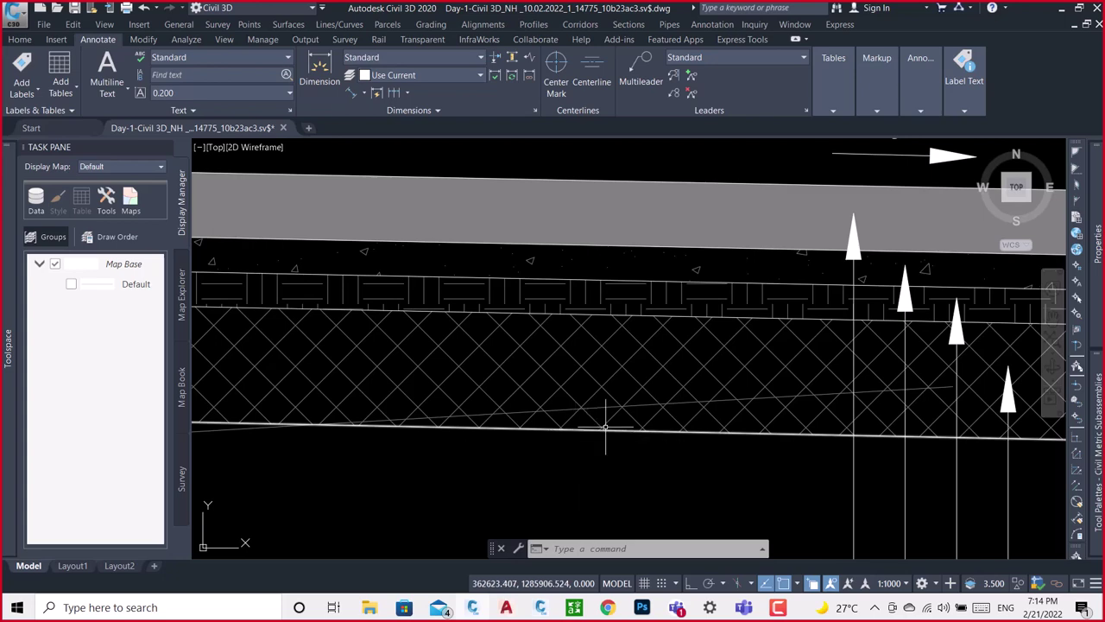
{"action": "scroll", "coordinate": [605, 427], "scroll_direction": "down", "scroll_amount": 3}
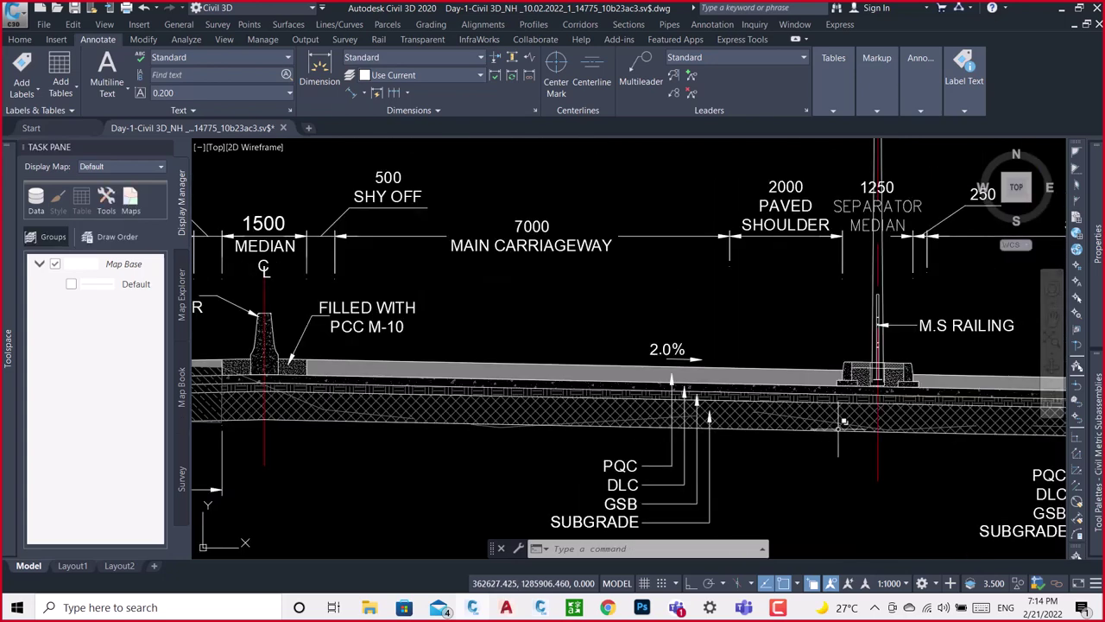
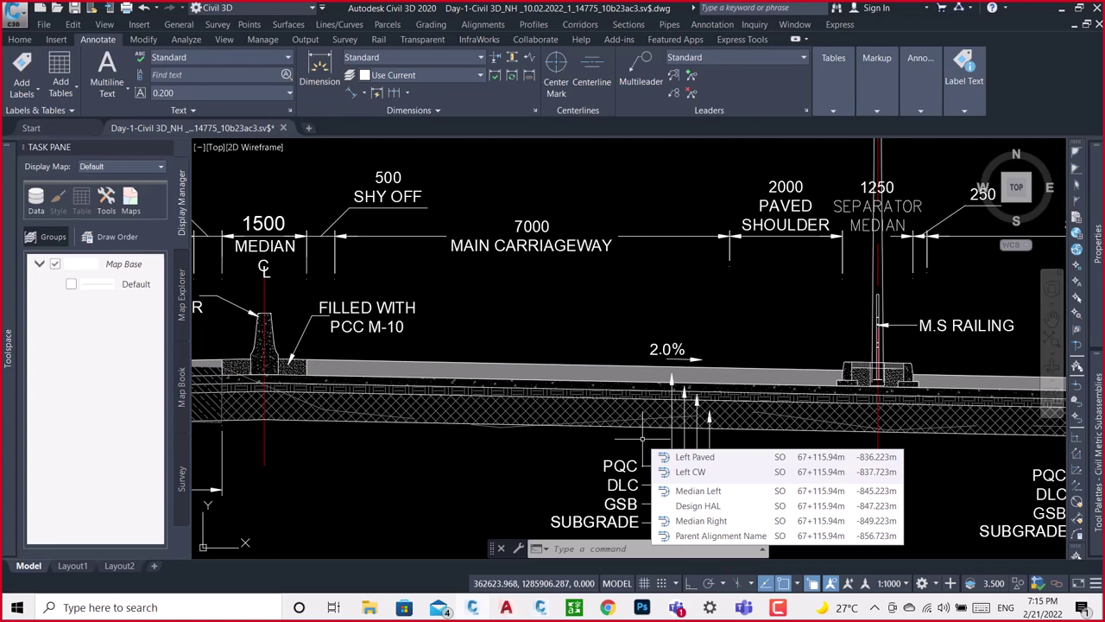
Close the Task Pane and zoom in on the PCC M-10 fill beside the jersey barrier.
{"action": "middle_click_drag", "start_coordinate": [712, 453], "coordinate": [681, 425]}
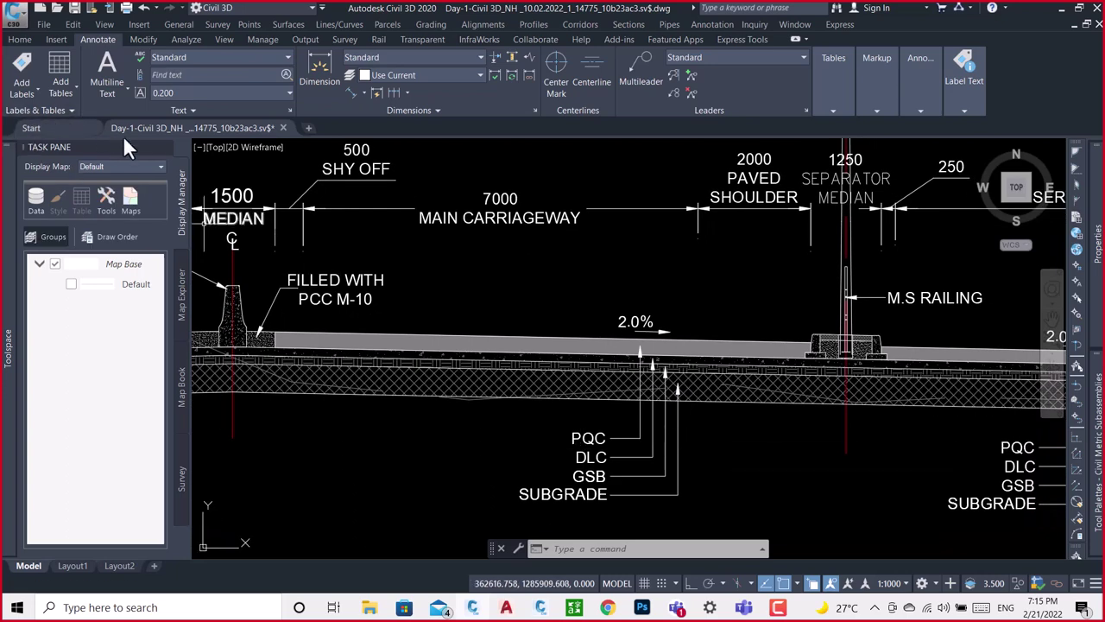
{"action": "left_click", "coordinate": [165, 147]}
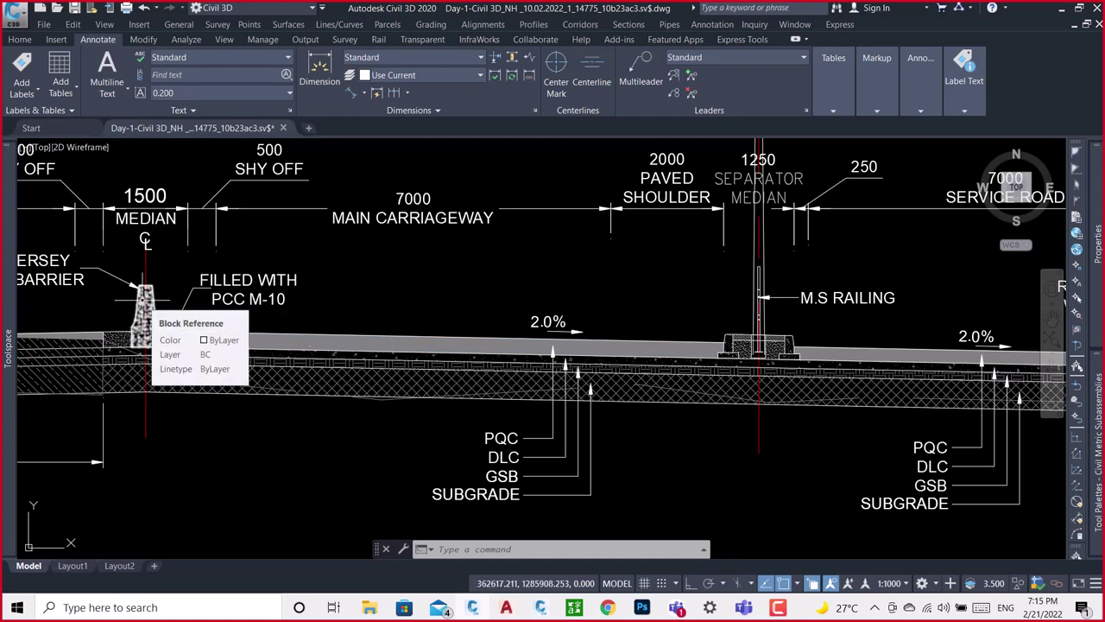
{"action": "scroll", "coordinate": [108, 344], "scroll_direction": "up", "scroll_amount": 2}
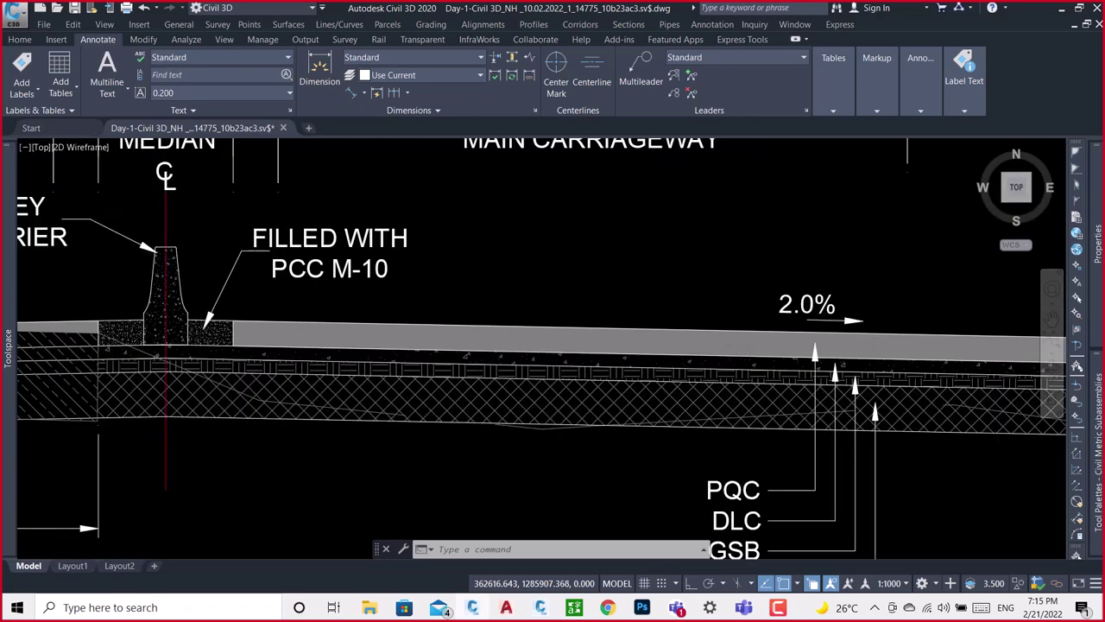
{"action": "scroll", "coordinate": [109, 343], "scroll_direction": "up", "scroll_amount": 2}
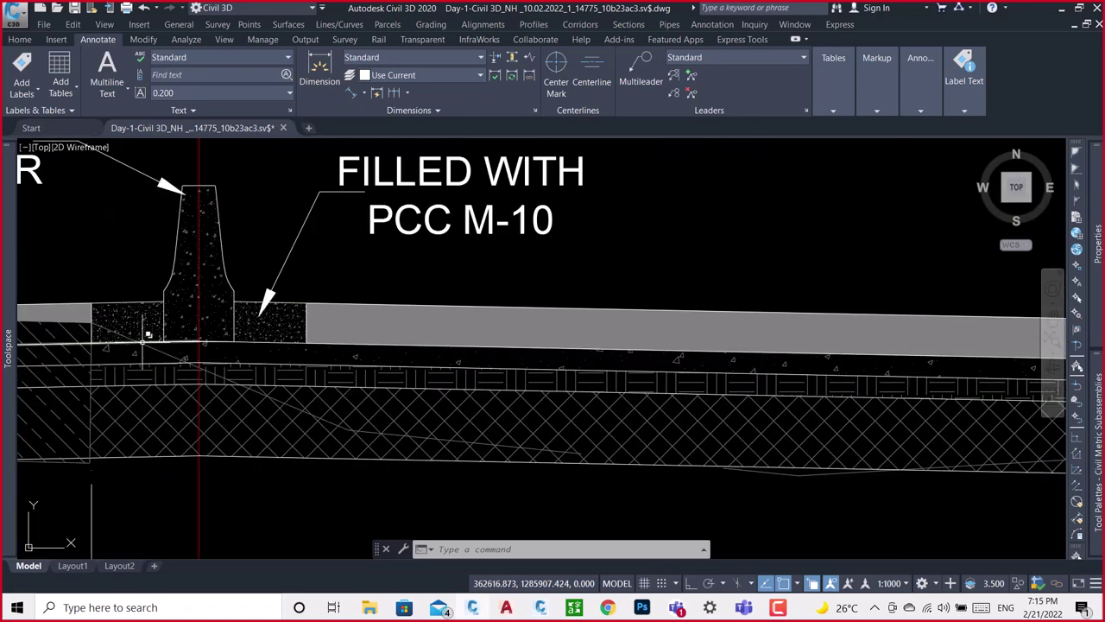
{"action": "mouse_move", "coordinate": [146, 336]}
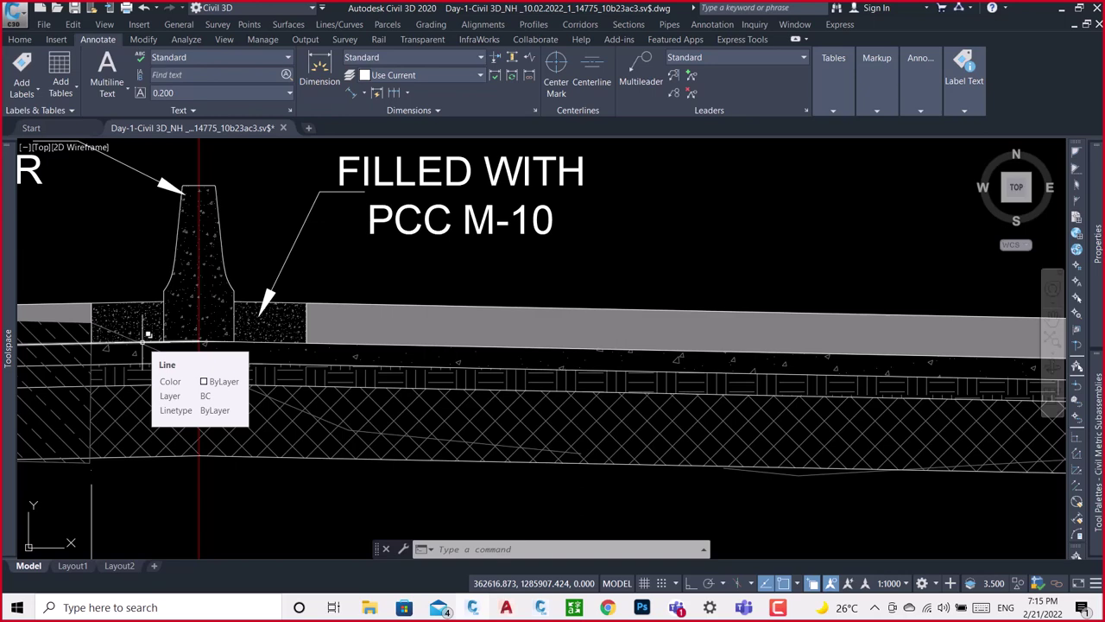
{"action": "middle_click_drag", "start_coordinate": [316, 340], "coordinate": [238, 326]}
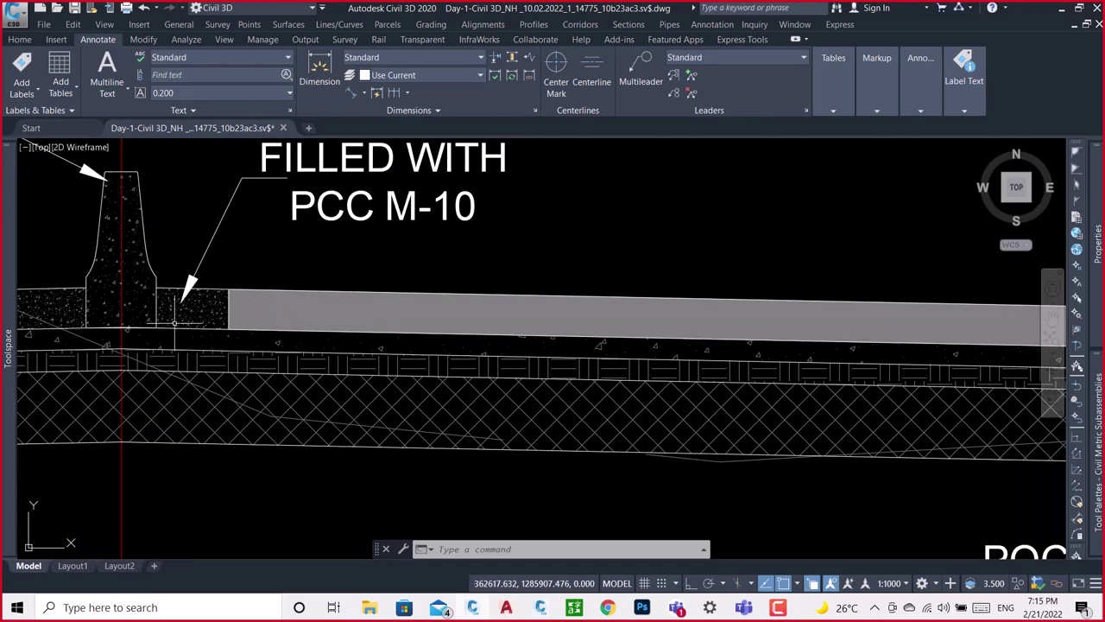
{"action": "scroll", "coordinate": [178, 326], "scroll_direction": "up", "scroll_amount": 4}
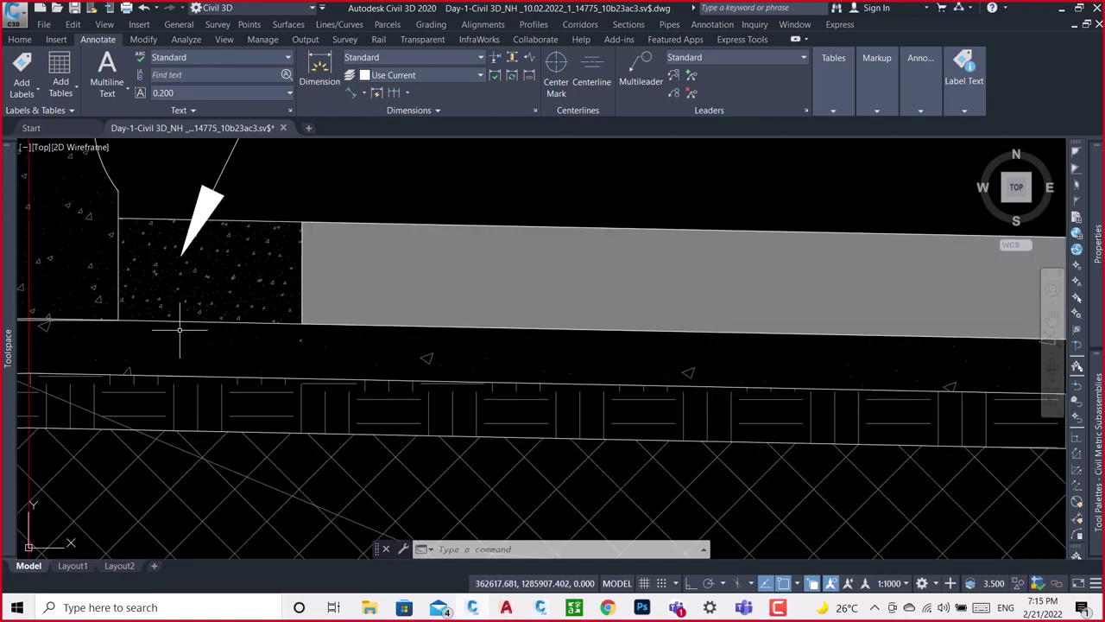
Draw a PL polyline under the PQC slab from the PCC fill corner to the kerb block.
{"action": "type", "text": "pl"}
{"action": "key", "text": "Return"}
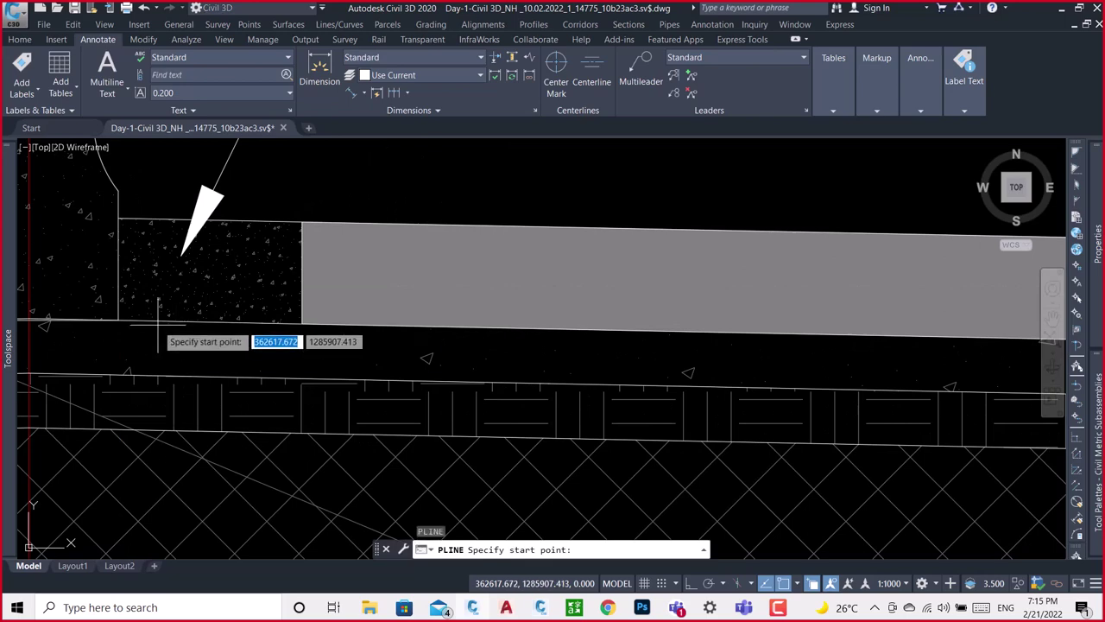
{"action": "left_click", "coordinate": [118, 319]}
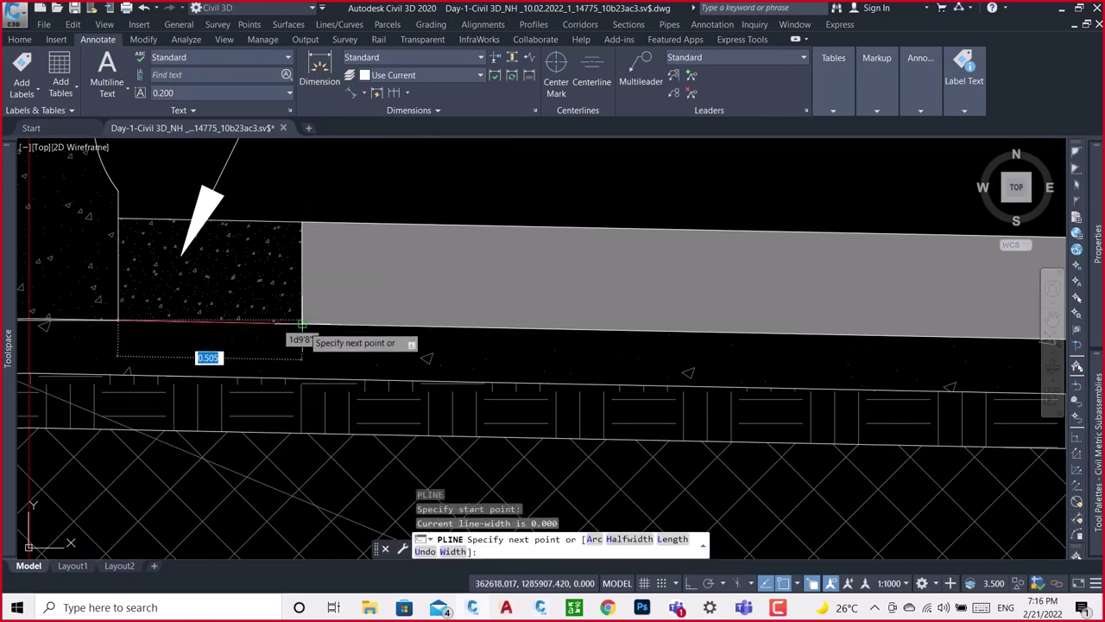
{"action": "left_click", "coordinate": [301, 325]}
{"action": "scroll", "coordinate": [199, 324], "scroll_direction": "down", "scroll_amount": 2}
{"action": "scroll", "coordinate": [199, 324], "scroll_direction": "down", "scroll_amount": 1}
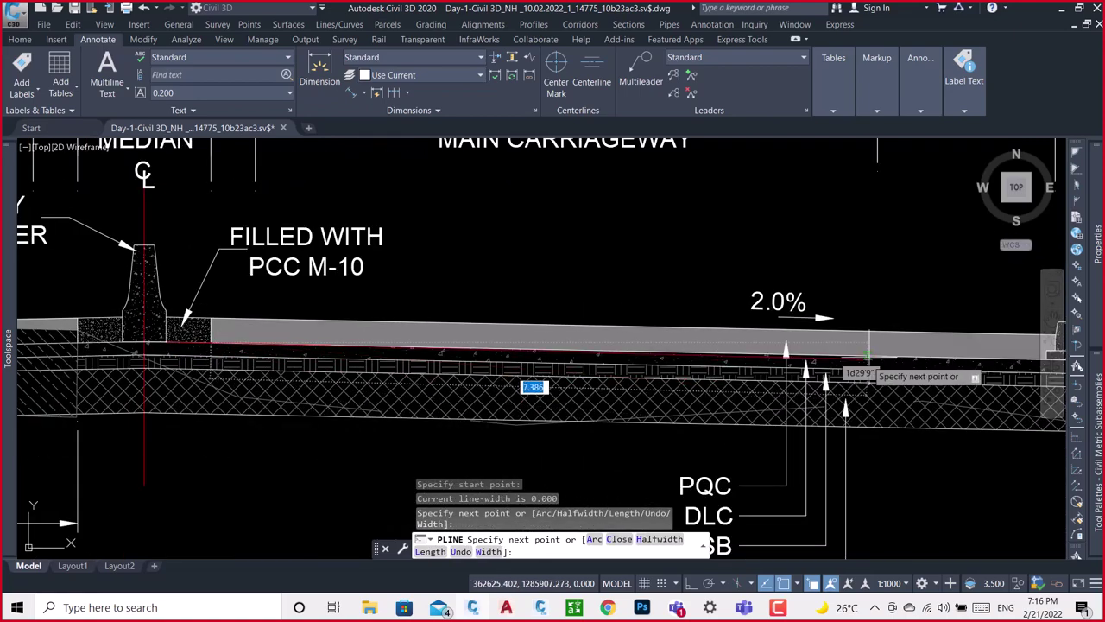
{"action": "middle_click_drag", "start_coordinate": [868, 357], "coordinate": [630, 369]}
{"action": "scroll", "coordinate": [685, 380], "scroll_direction": "up", "scroll_amount": 5}
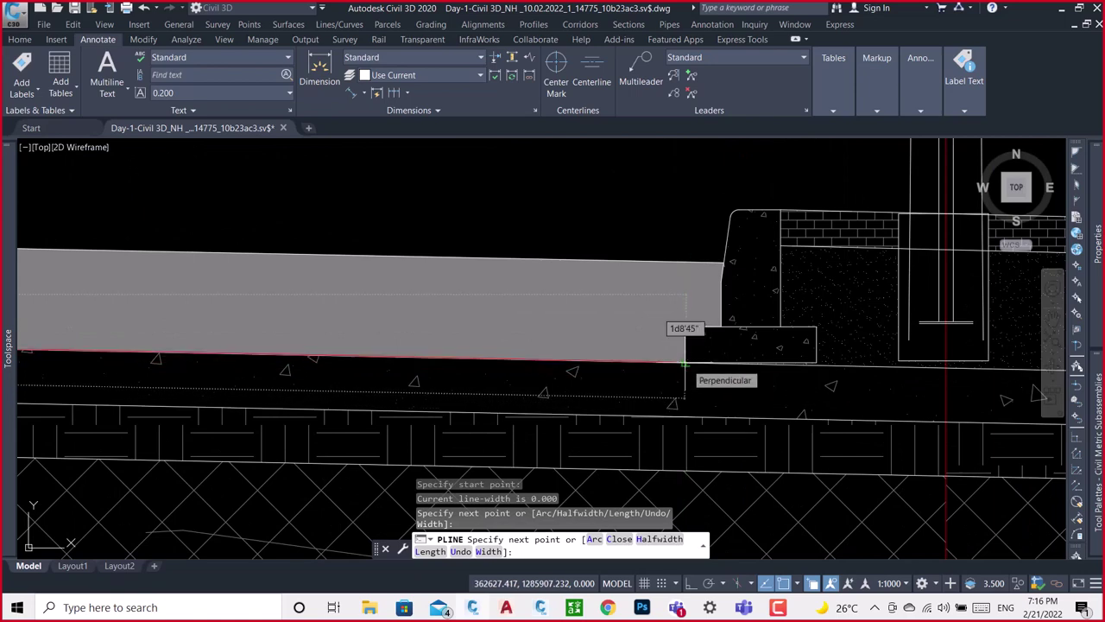
{"action": "left_click", "coordinate": [684, 363]}
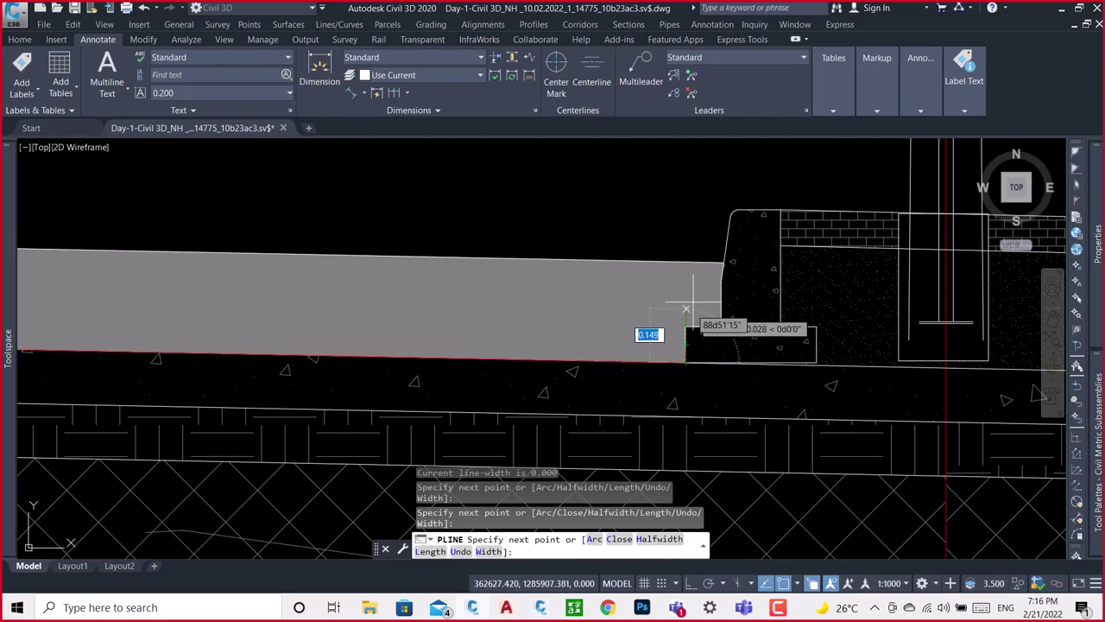
{"action": "scroll", "coordinate": [693, 302], "scroll_direction": "down", "scroll_amount": 3}
{"action": "key", "text": "Escape"}
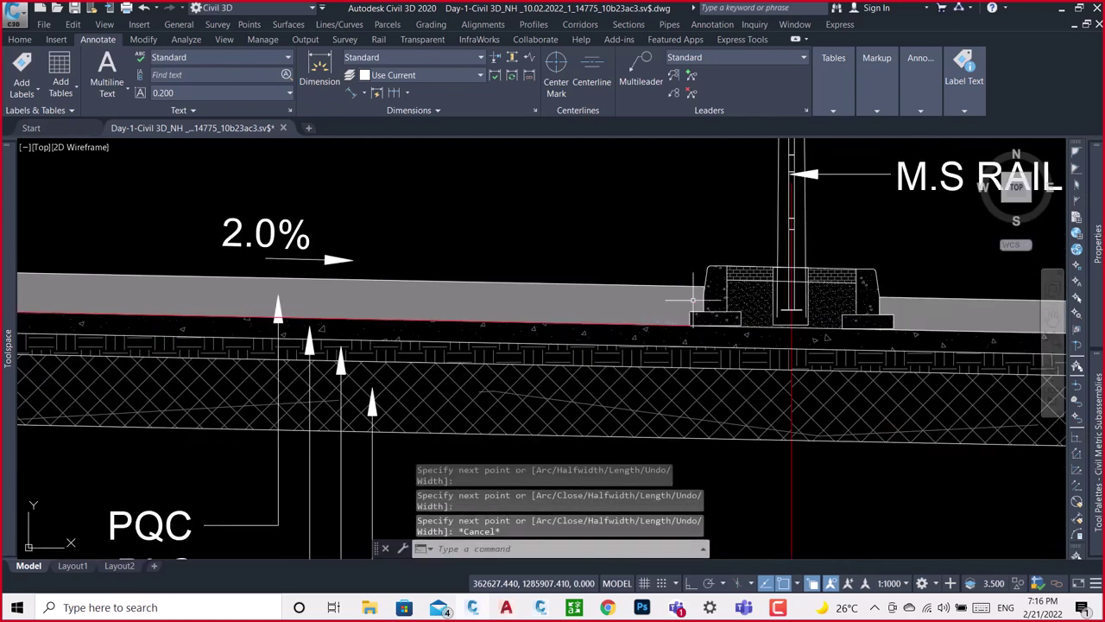
{"action": "scroll", "coordinate": [605, 287], "scroll_direction": "down", "scroll_amount": 2}
{"action": "scroll", "coordinate": [629, 263], "scroll_direction": "down", "scroll_amount": 2}
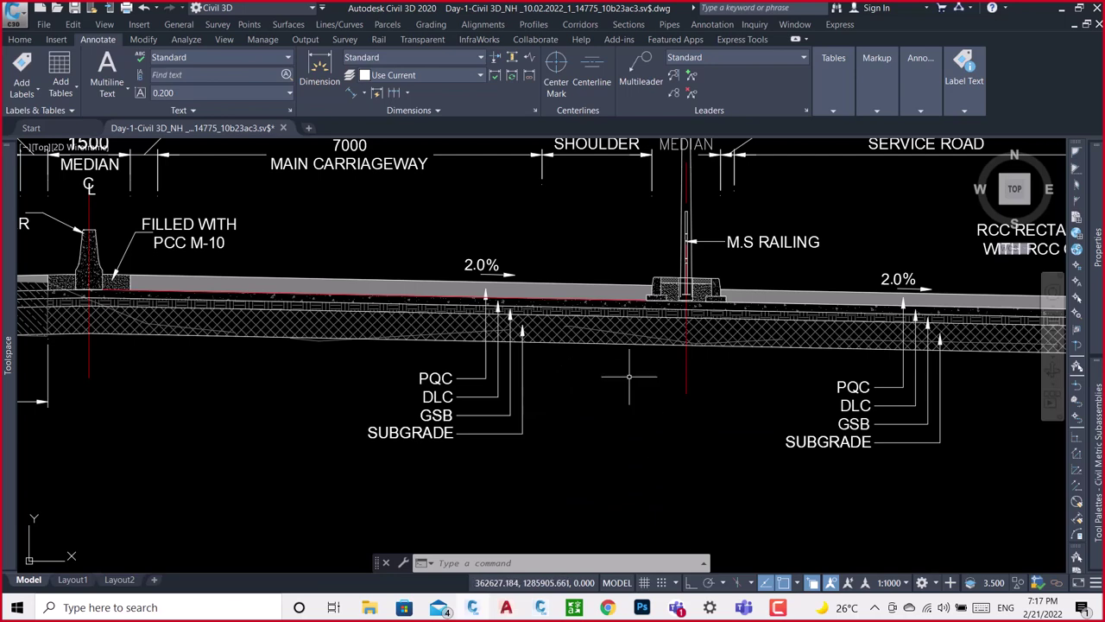
{"action": "scroll", "coordinate": [631, 373], "scroll_direction": "down", "scroll_amount": 5}
{"action": "type", "text": "PL"}
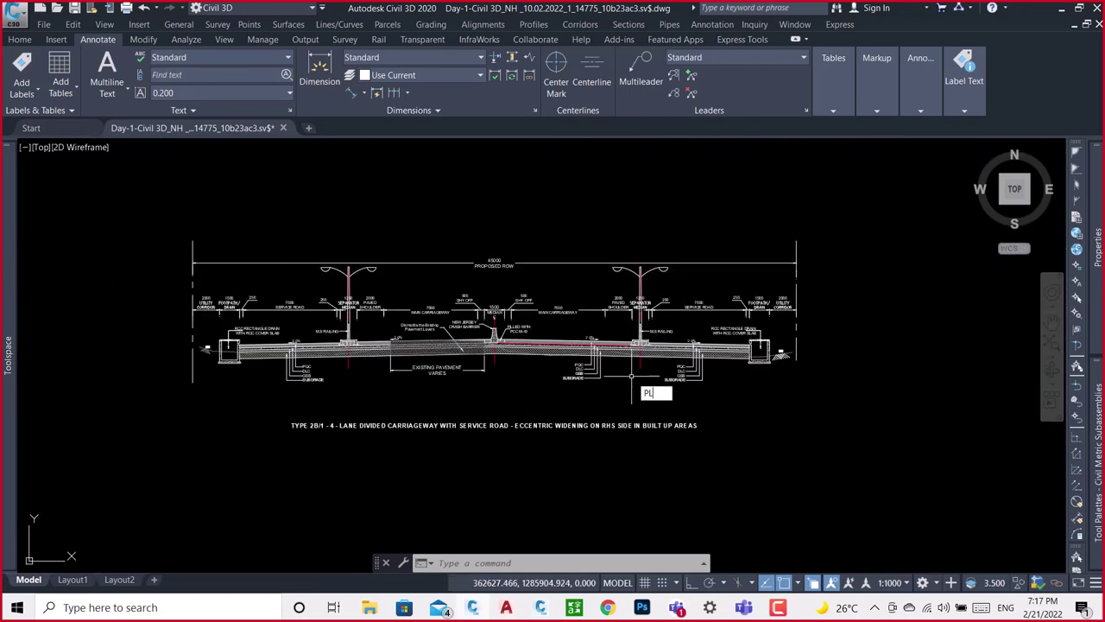
Draw a five-vertex zigzag polyline beneath the cross-section.
{"action": "key", "text": "Return"}
{"action": "left_click", "coordinate": [154, 443]}
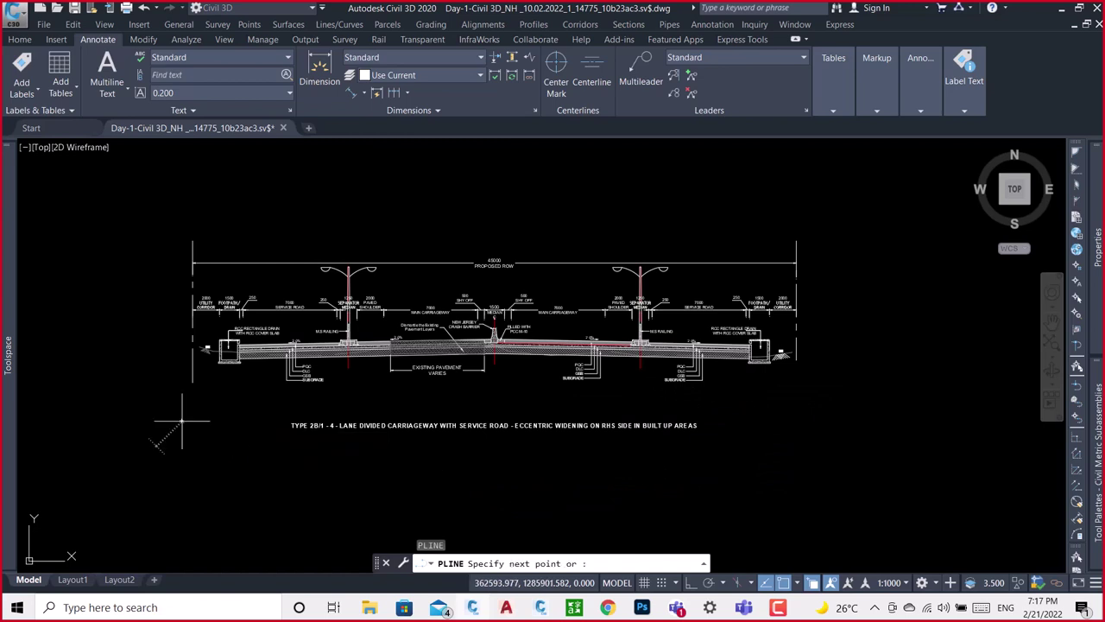
{"action": "left_click", "coordinate": [328, 474]}
{"action": "left_click", "coordinate": [466, 398]}
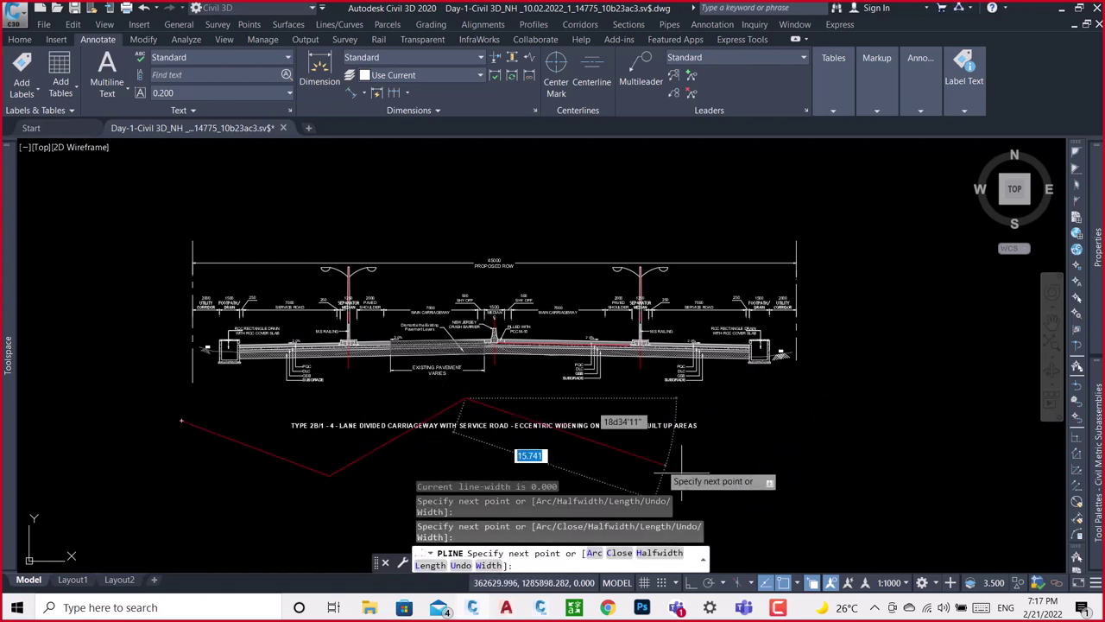
{"action": "left_click", "coordinate": [725, 480]}
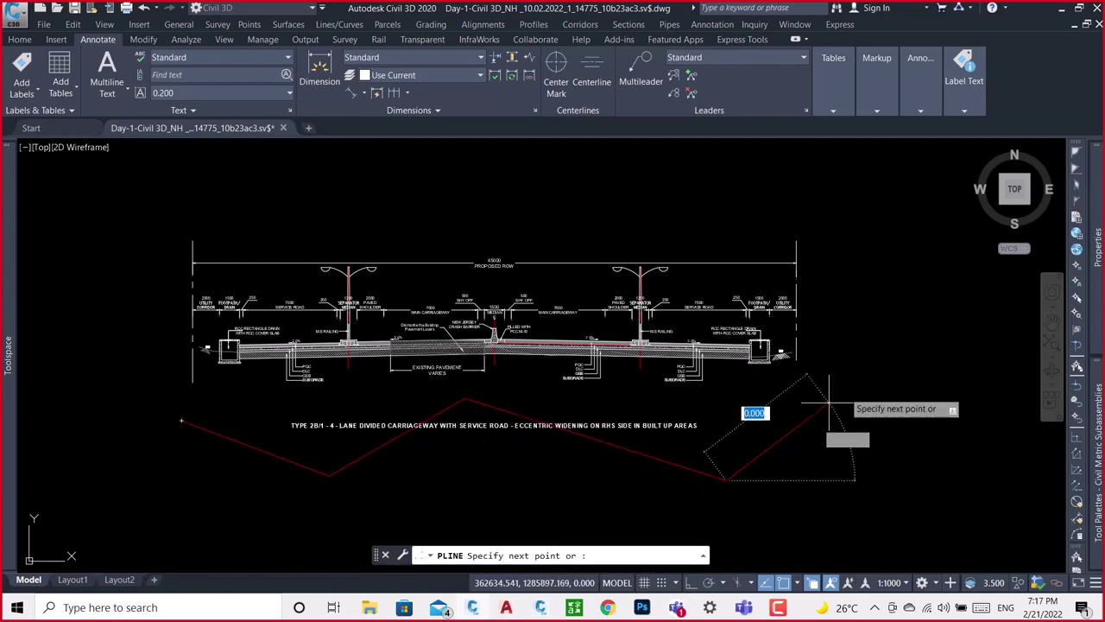
{"action": "left_click", "coordinate": [900, 345]}
{"action": "key", "text": "Return"}
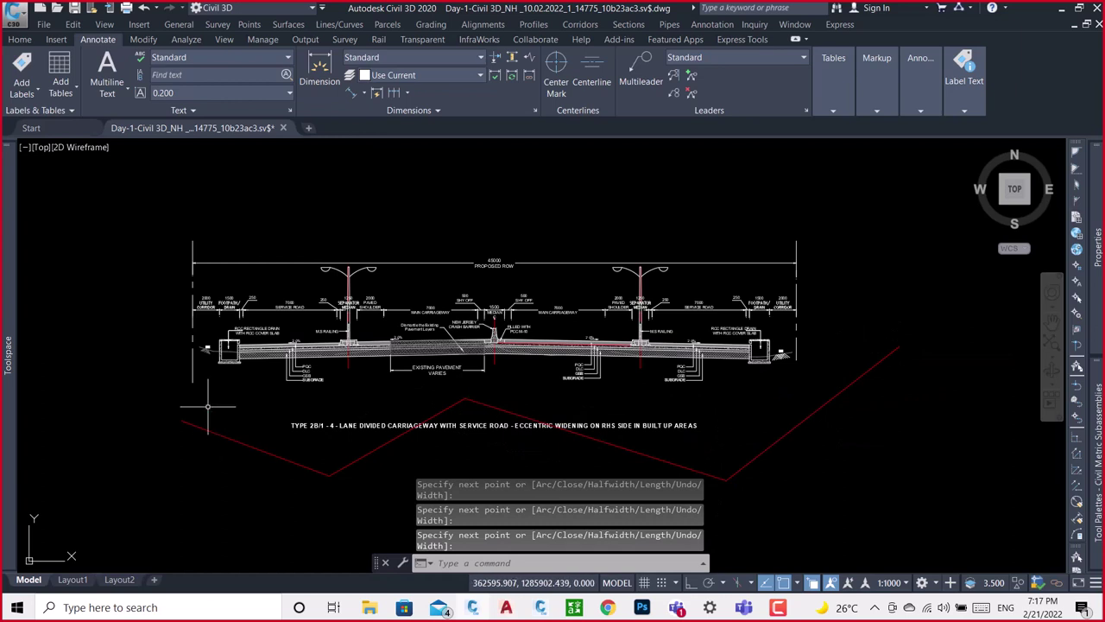
Drop a vertical polyline from the left drain's bottom to the zigzag.
{"action": "type", "text": "pl"}
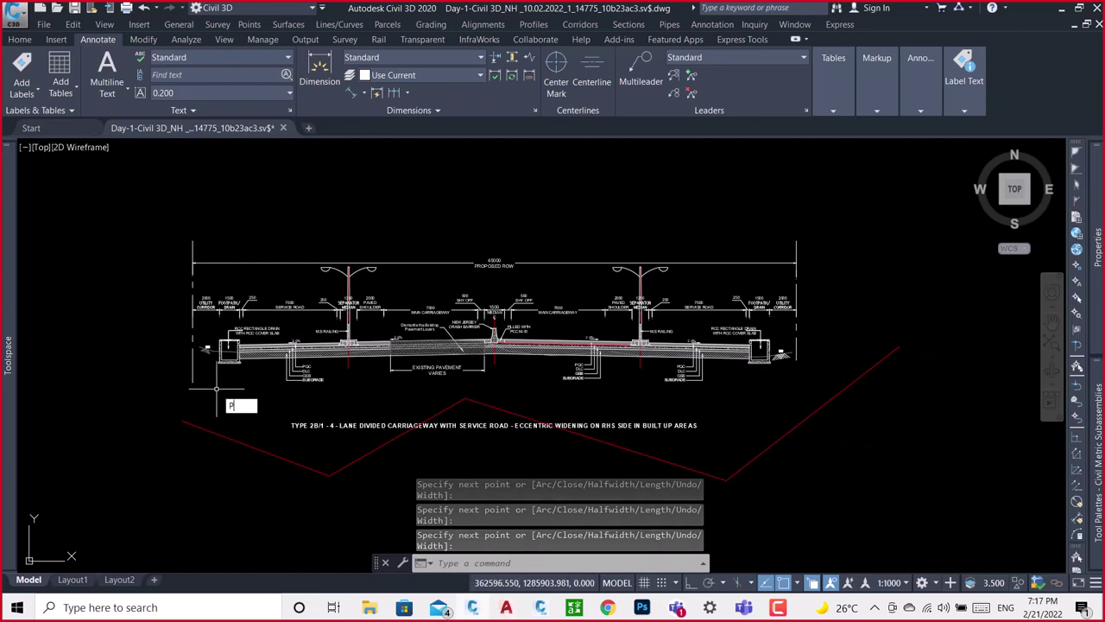
{"action": "key", "text": "Return"}
{"action": "scroll", "coordinate": [216, 384], "scroll_direction": "up", "scroll_amount": 2}
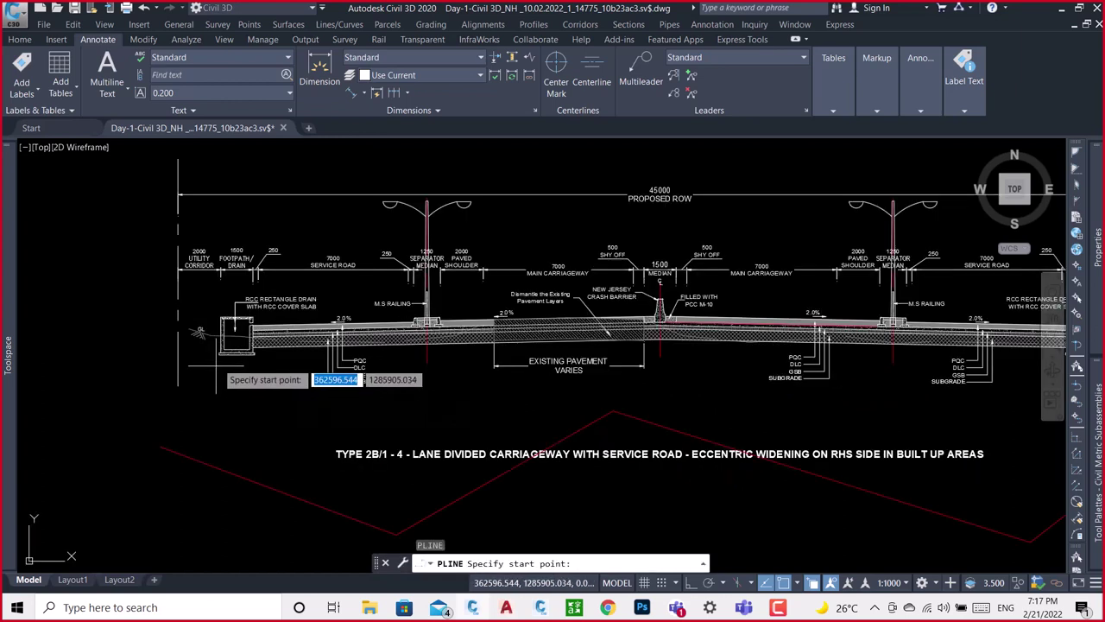
{"action": "left_click", "coordinate": [220, 352]}
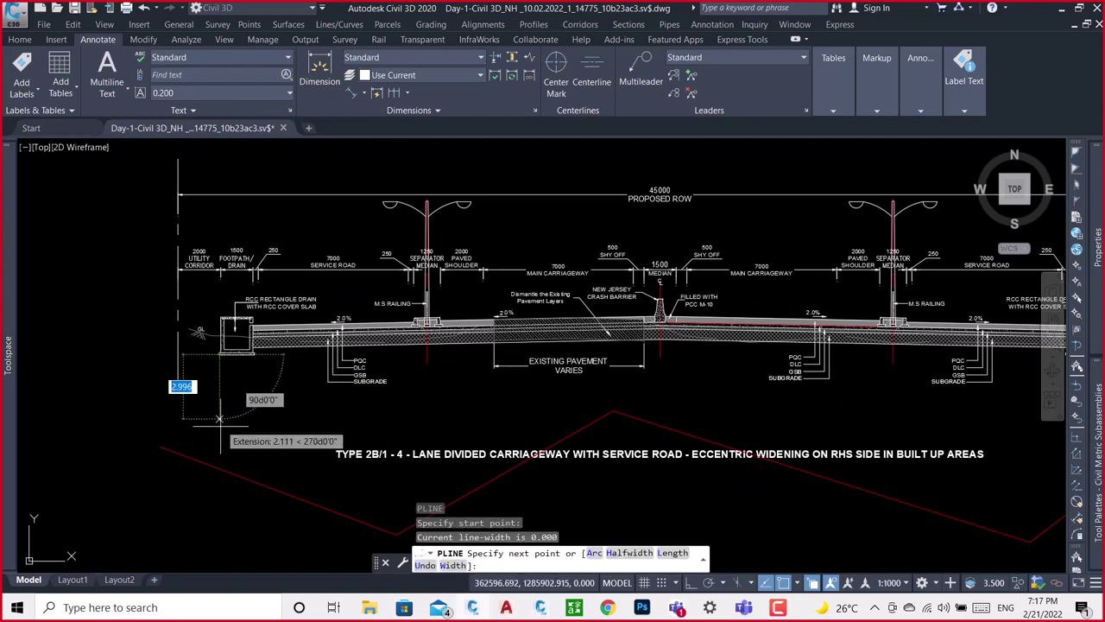
{"action": "left_click", "coordinate": [219, 468]}
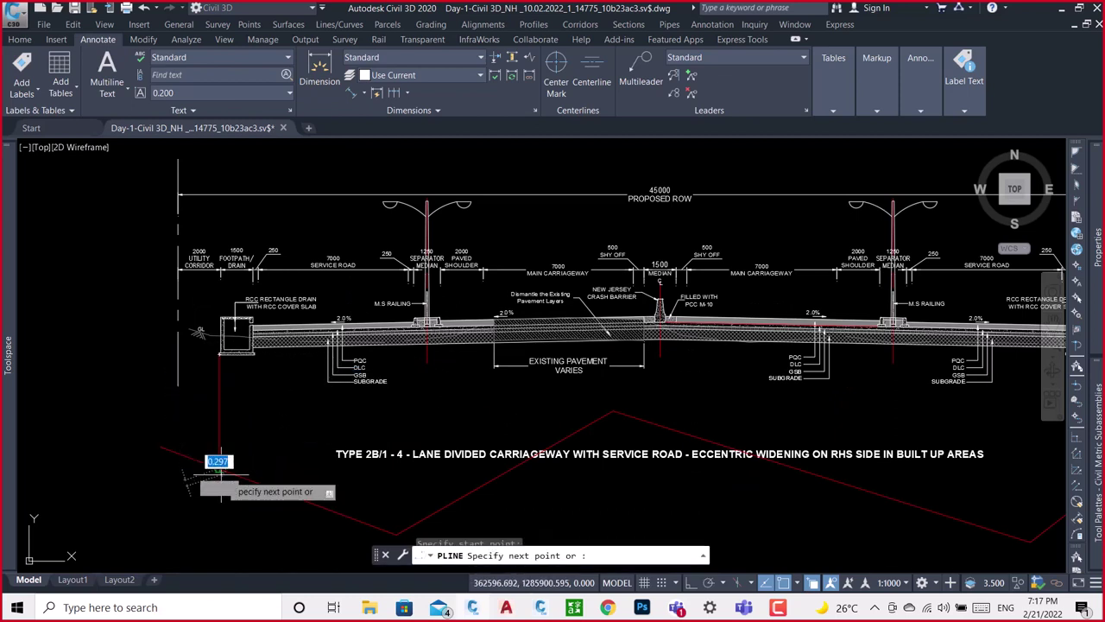
{"action": "key", "text": "Return"}
Drop a vertical polyline from the right drain's bottom corner to the zigzag.
{"action": "scroll", "coordinate": [453, 414], "scroll_direction": "down", "scroll_amount": 2}
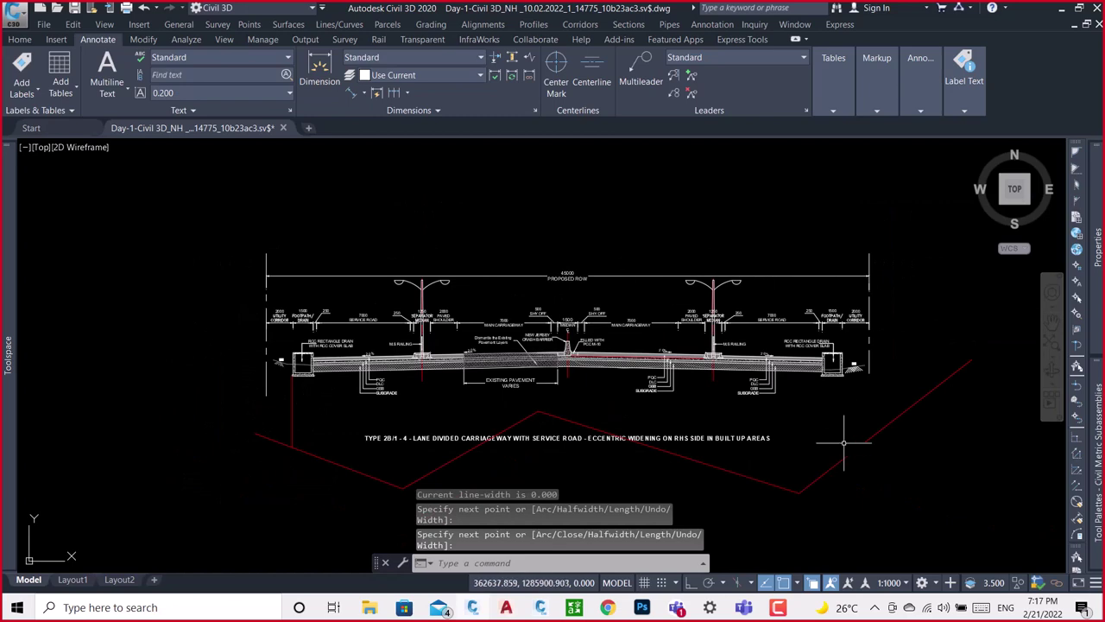
{"action": "scroll", "coordinate": [842, 384], "scroll_direction": "up", "scroll_amount": 2}
{"action": "key", "text": "Return"}
{"action": "scroll", "coordinate": [841, 384], "scroll_direction": "up", "scroll_amount": 2}
{"action": "scroll", "coordinate": [843, 362], "scroll_direction": "up", "scroll_amount": 2}
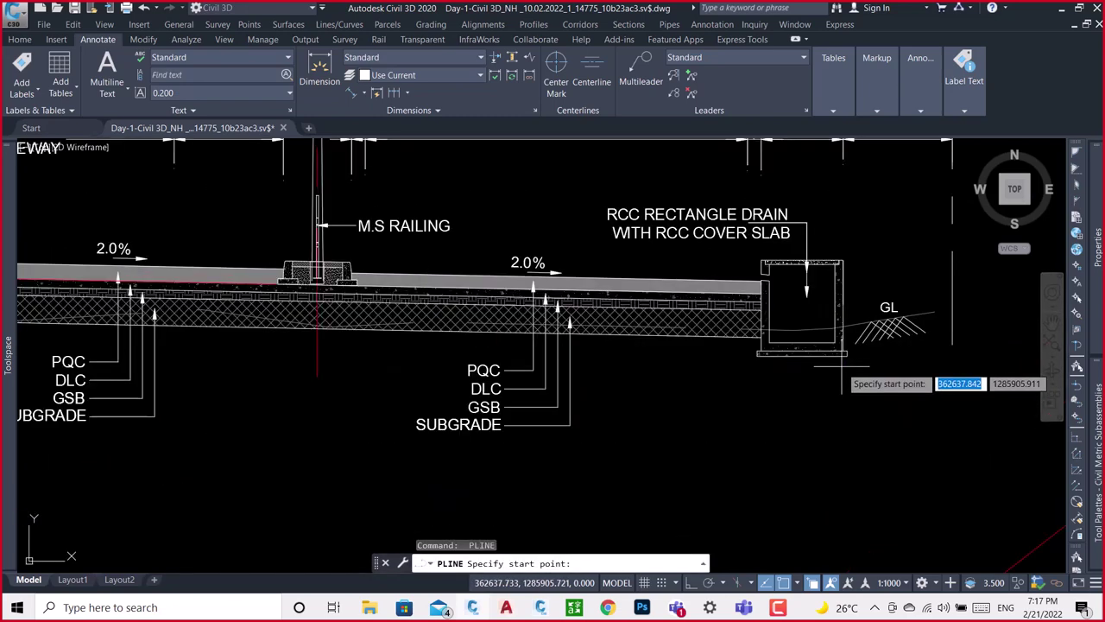
{"action": "scroll", "coordinate": [846, 358], "scroll_direction": "up", "scroll_amount": 2}
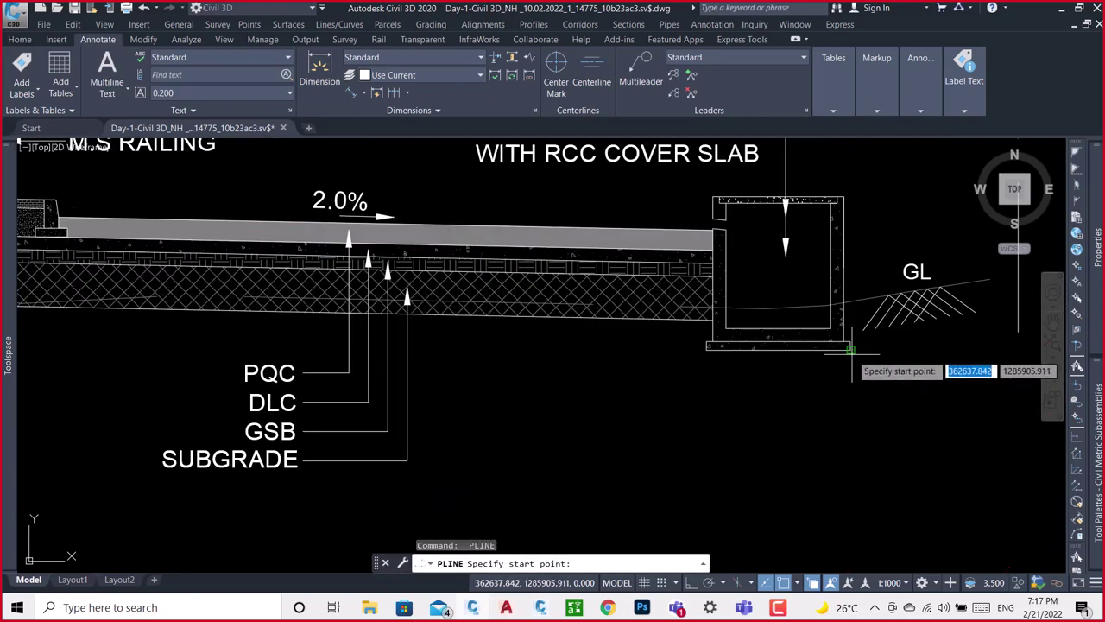
{"action": "left_click", "coordinate": [851, 347]}
{"action": "scroll", "coordinate": [851, 347], "scroll_direction": "down", "scroll_amount": 2}
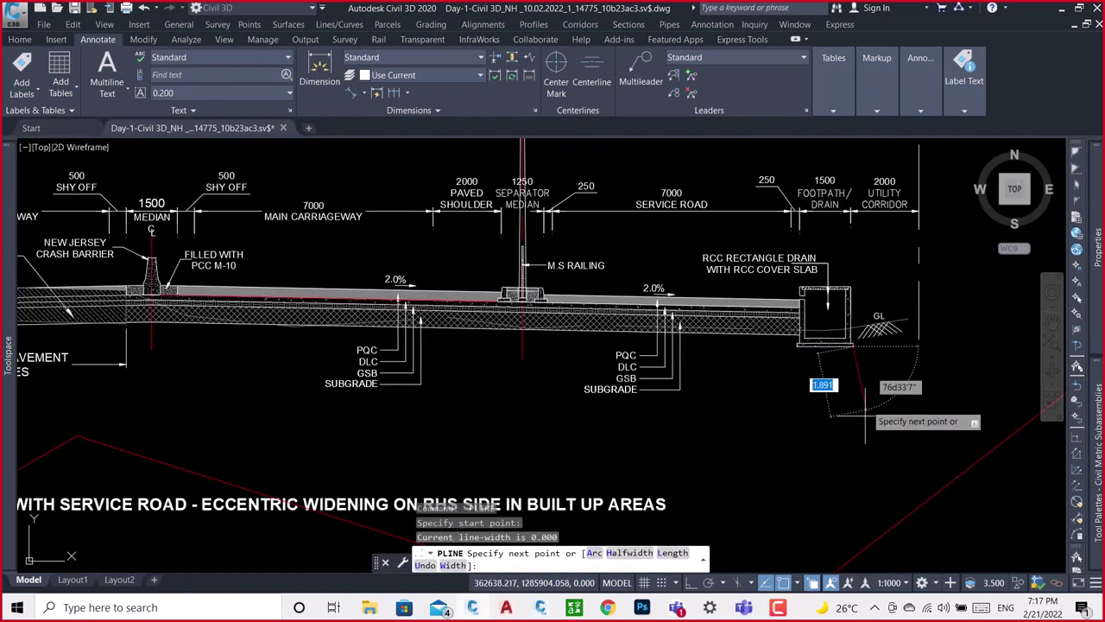
{"action": "left_click", "coordinate": [861, 550]}
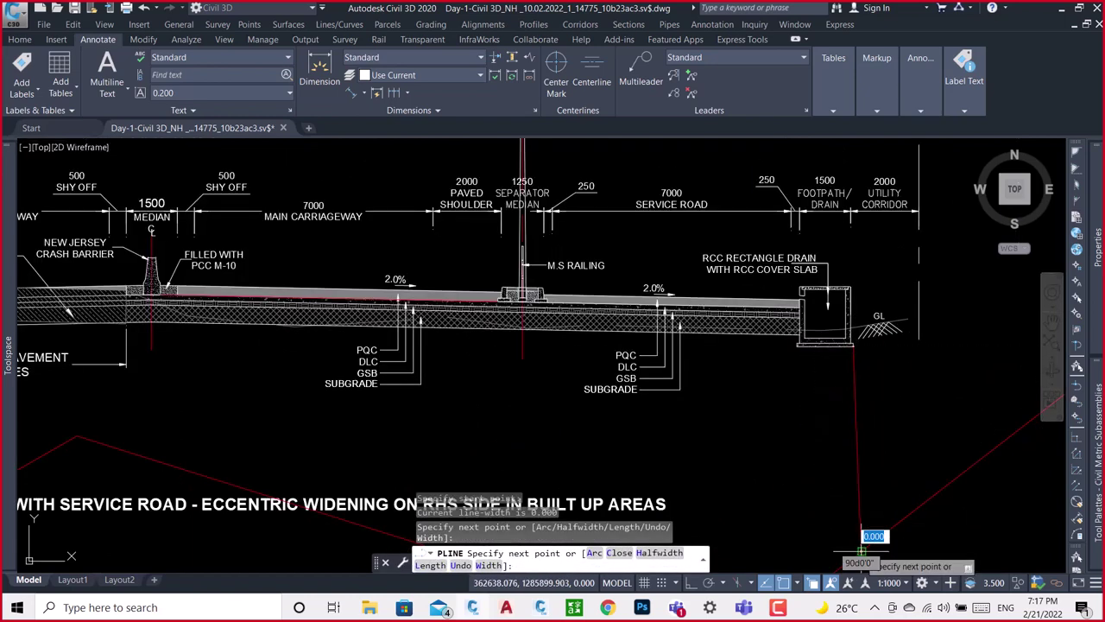
{"action": "key", "text": "Return"}
Try a BOUNDARY pick under the pavement, then cancel it.
{"action": "type", "text": "bo"}
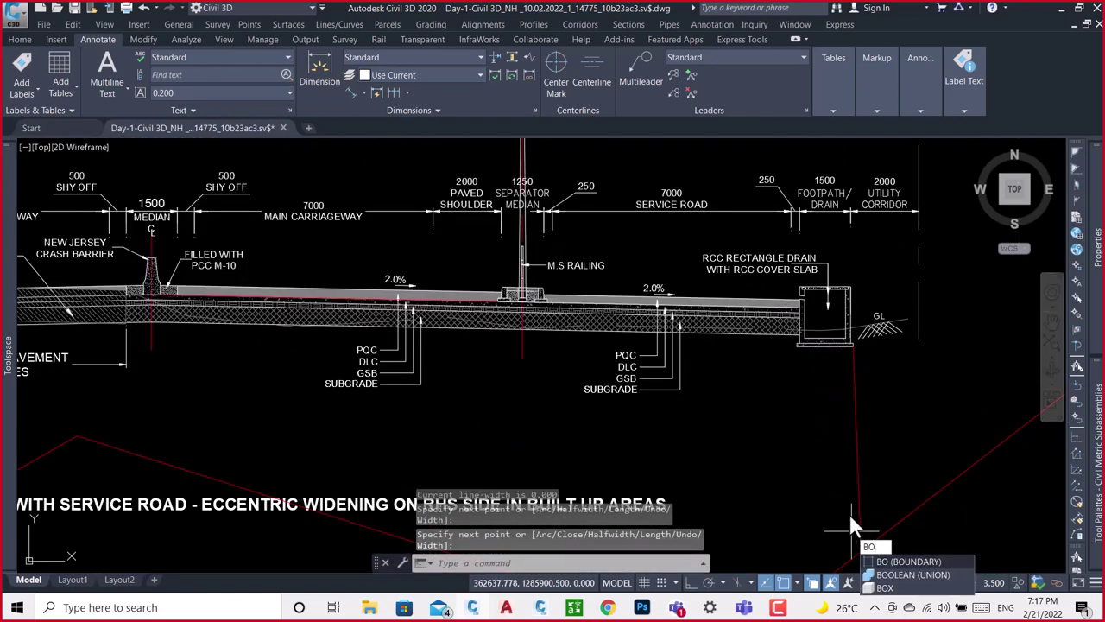
{"action": "left_click", "coordinate": [903, 561]}
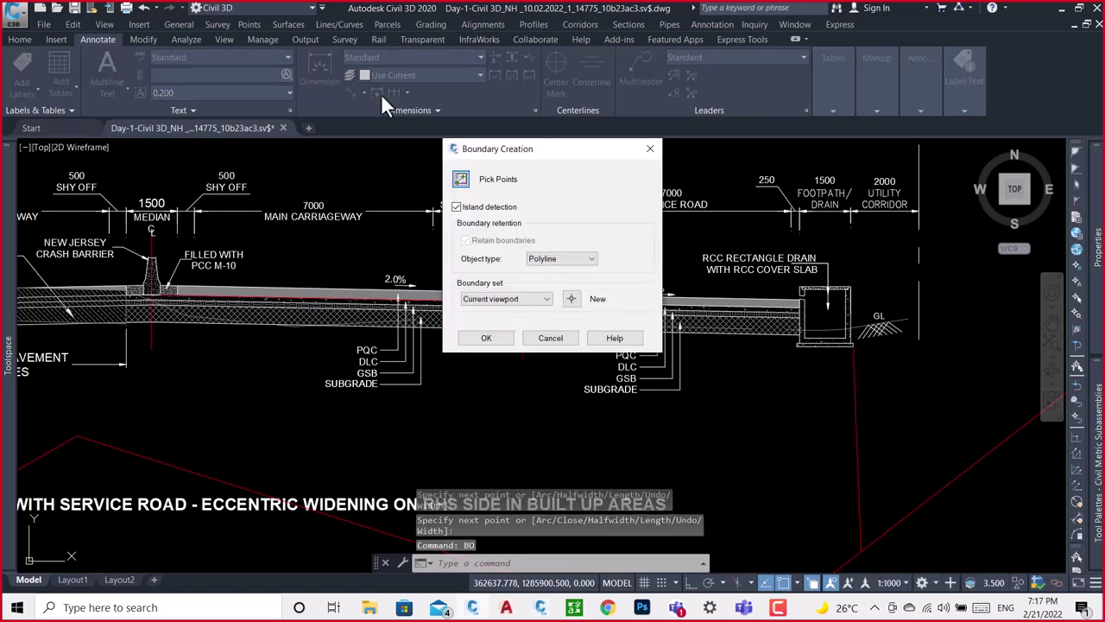
{"action": "left_click", "coordinate": [460, 179]}
{"action": "scroll", "coordinate": [522, 216], "scroll_direction": "down", "scroll_amount": 3}
{"action": "scroll", "coordinate": [604, 285], "scroll_direction": "down", "scroll_amount": 3}
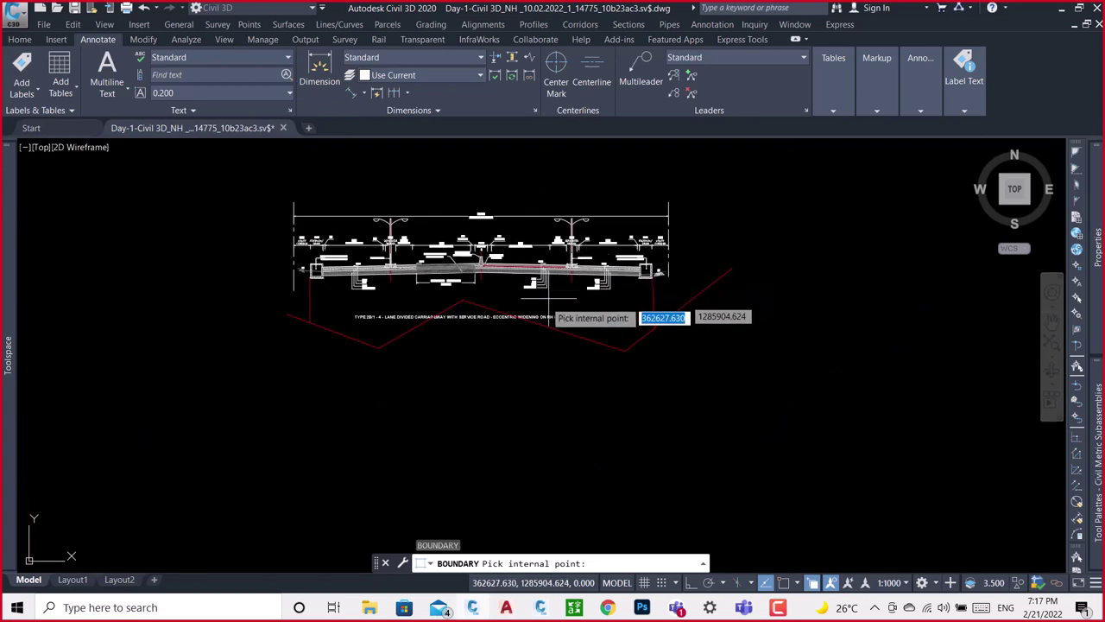
{"action": "left_click", "coordinate": [502, 294]}
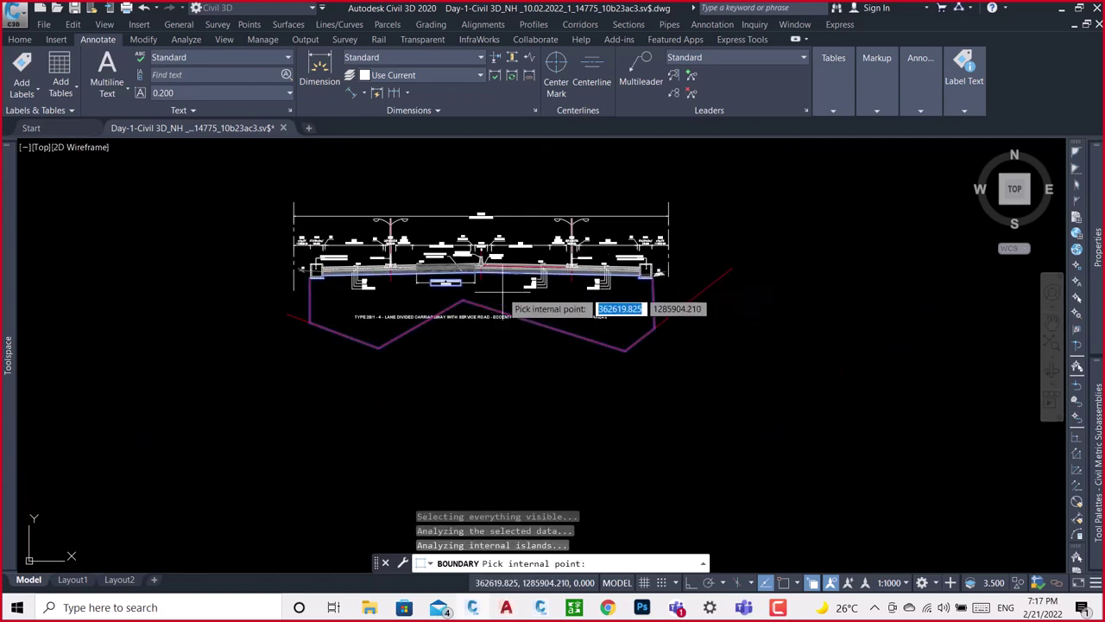
{"action": "key", "text": "Escape"}
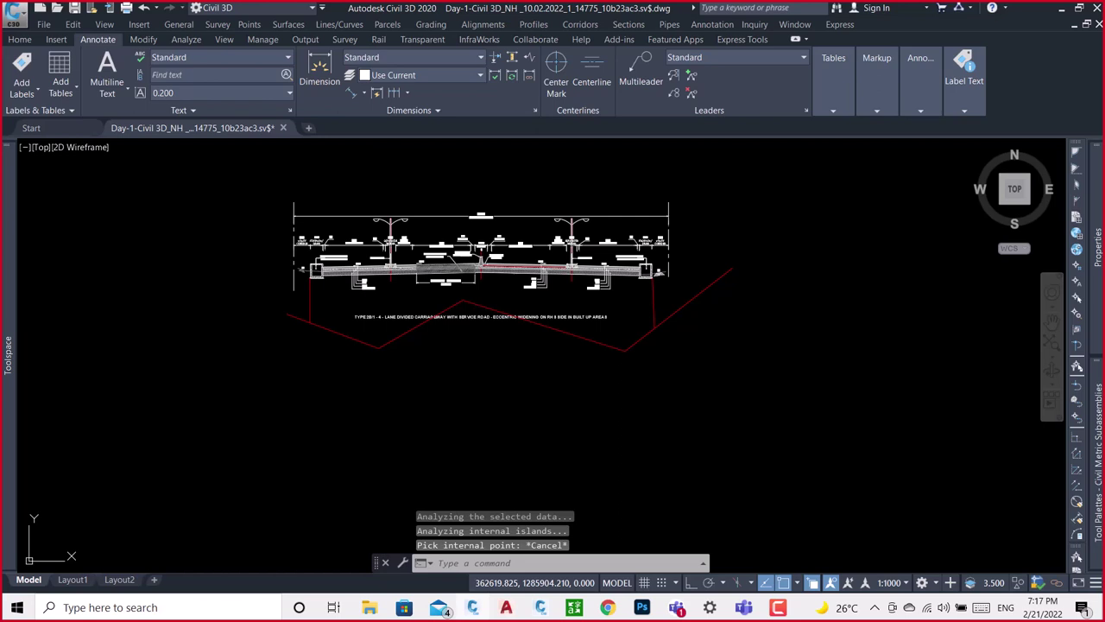
Hatch the region below the pavement with red ANSI32 at scale 0.01.
{"action": "type", "text": "h"}
{"action": "key", "text": "Return"}
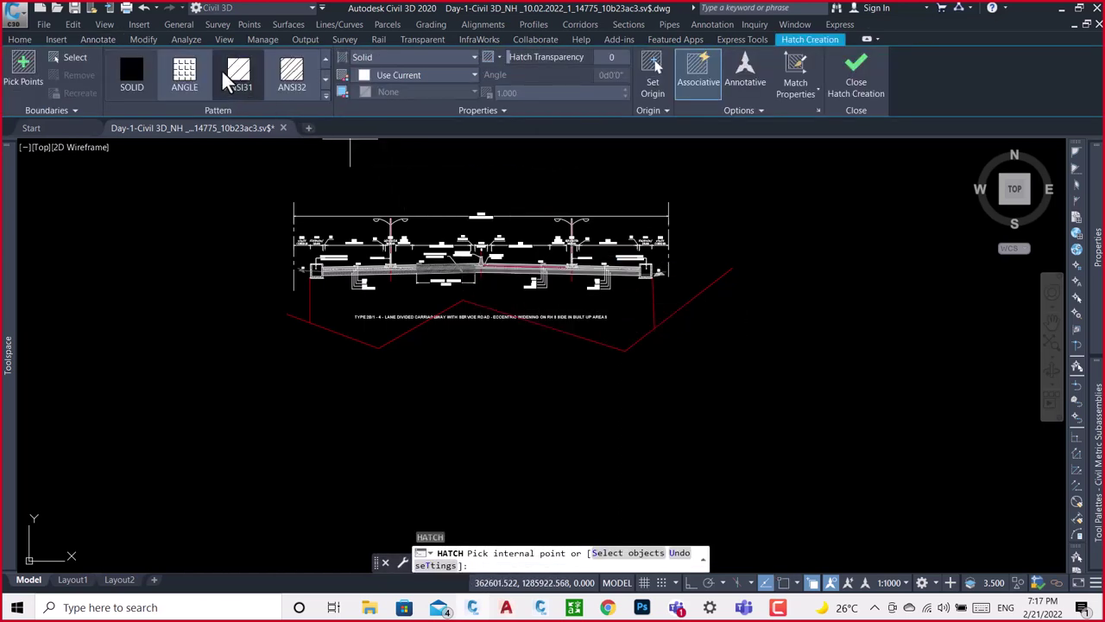
{"action": "left_click", "coordinate": [292, 74]}
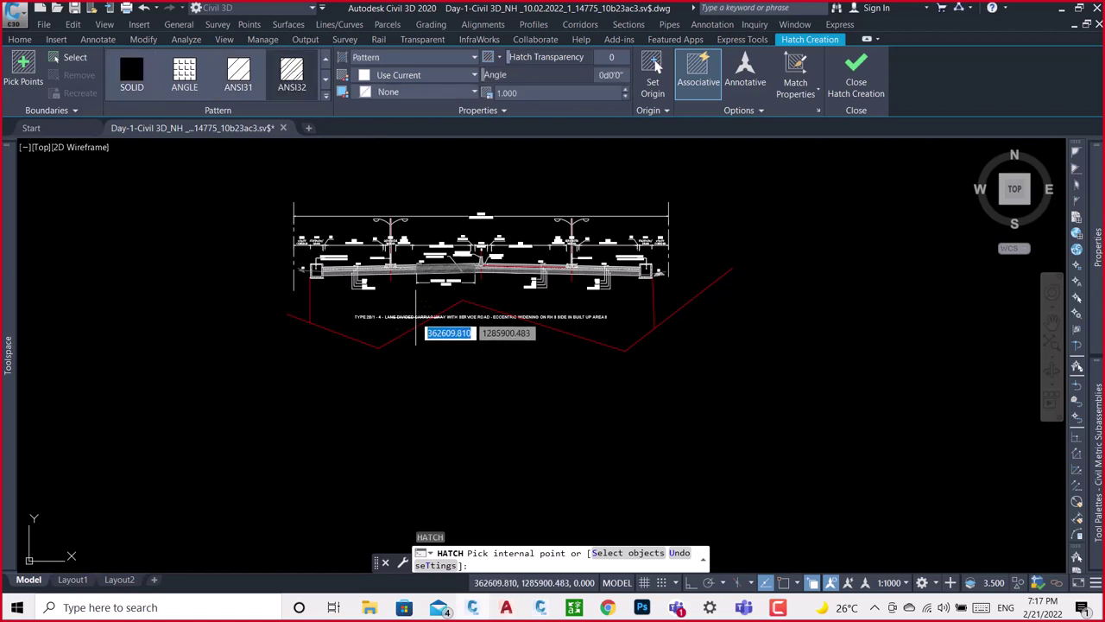
{"action": "left_click", "coordinate": [409, 305]}
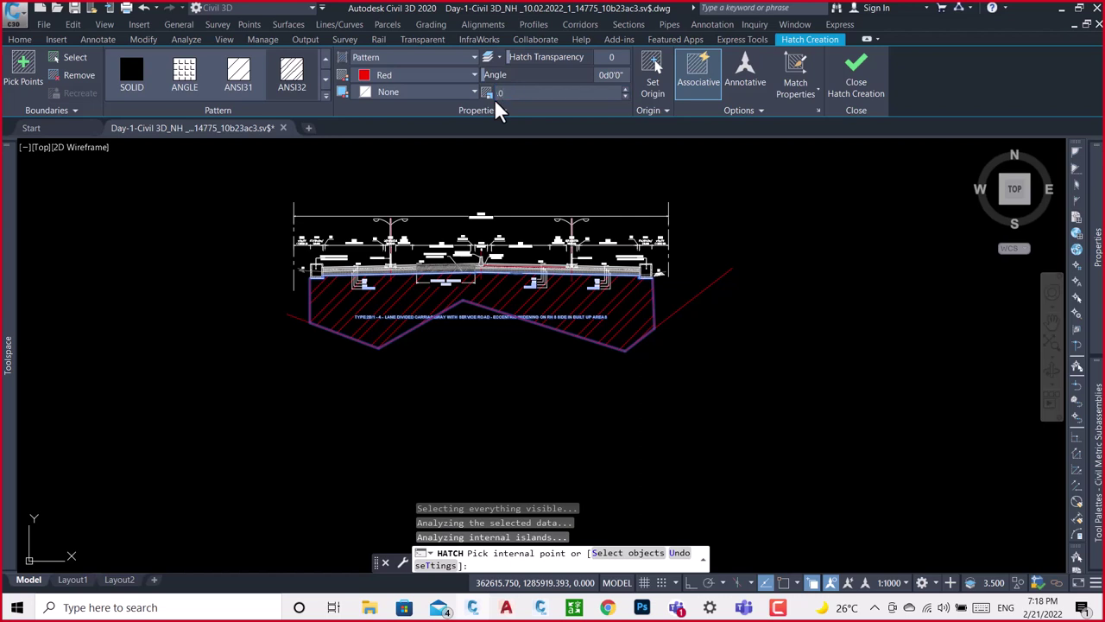
{"action": "left_click", "coordinate": [498, 95]}
{"action": "type", "text": ".01"}
{"action": "key", "text": "Return"}
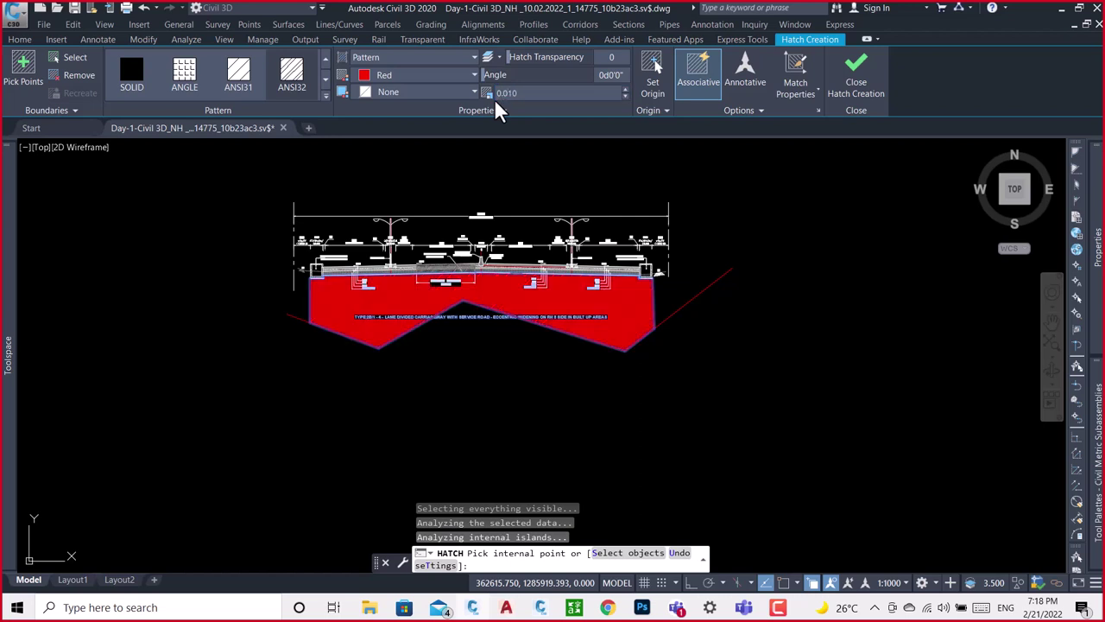
{"action": "left_click", "coordinate": [862, 76]}
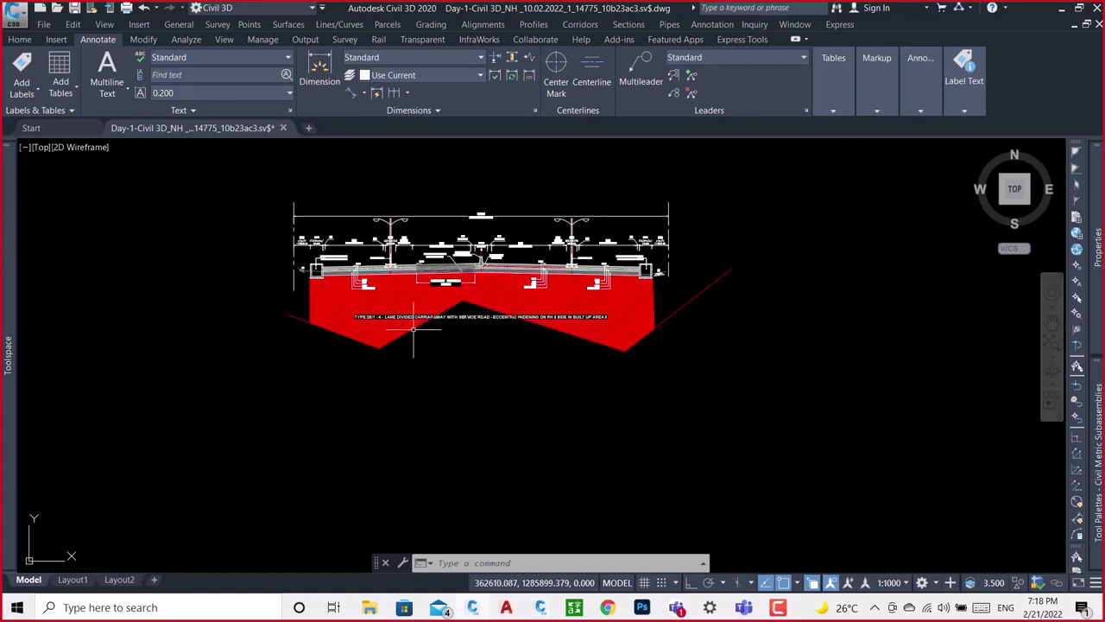
{"action": "scroll", "coordinate": [410, 326], "scroll_direction": "up", "scroll_amount": 2}
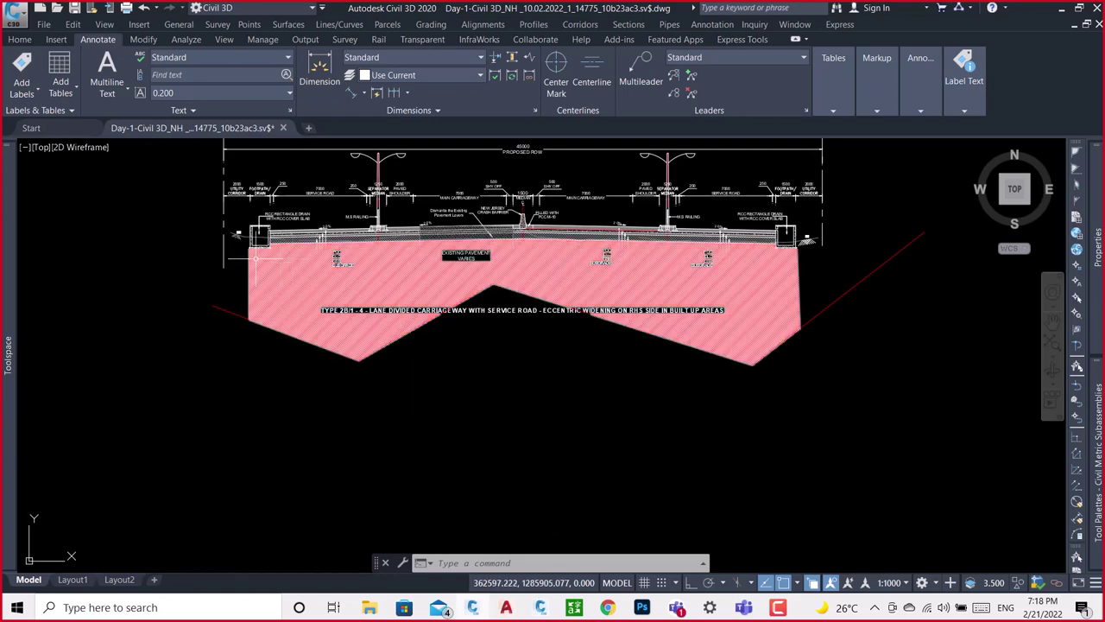
{"action": "scroll", "coordinate": [259, 245], "scroll_direction": "up", "scroll_amount": 4}
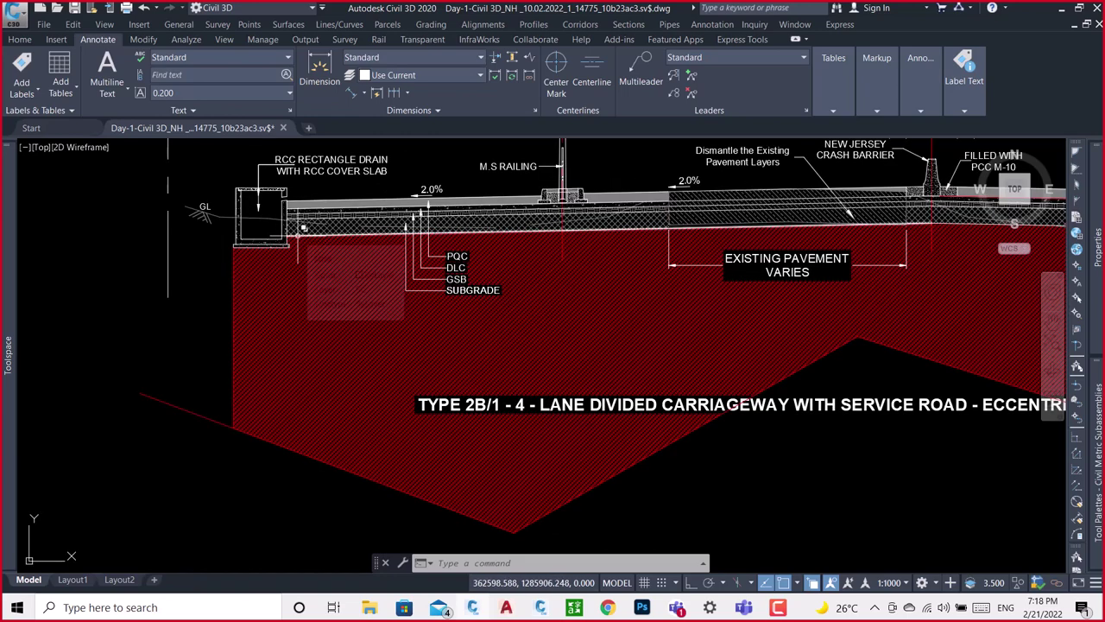
{"action": "scroll", "coordinate": [263, 268], "scroll_direction": "down", "scroll_amount": 6}
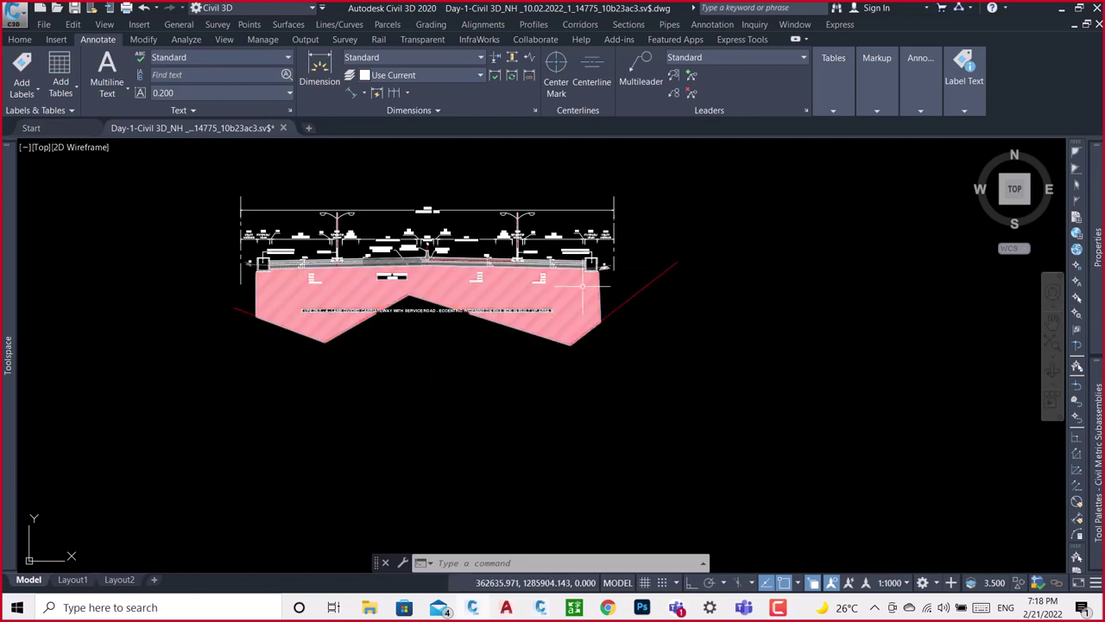
{"action": "scroll", "coordinate": [582, 284], "scroll_direction": "up", "scroll_amount": 5}
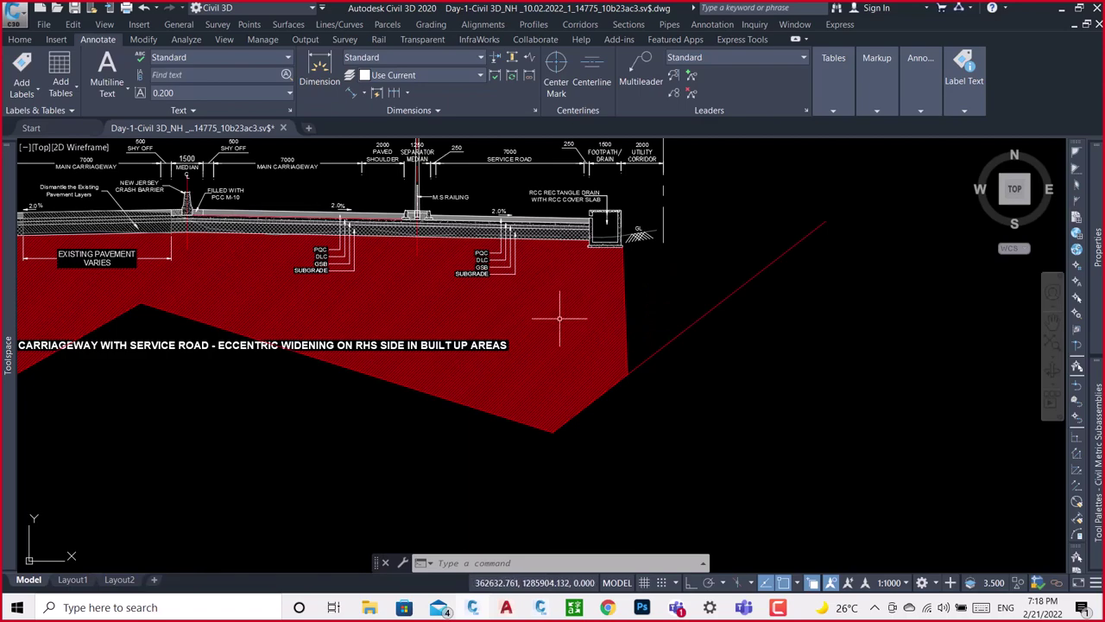
{"action": "scroll", "coordinate": [547, 232], "scroll_direction": "up", "scroll_amount": 3}
{"action": "scroll", "coordinate": [666, 266], "scroll_direction": "up", "scroll_amount": 2}
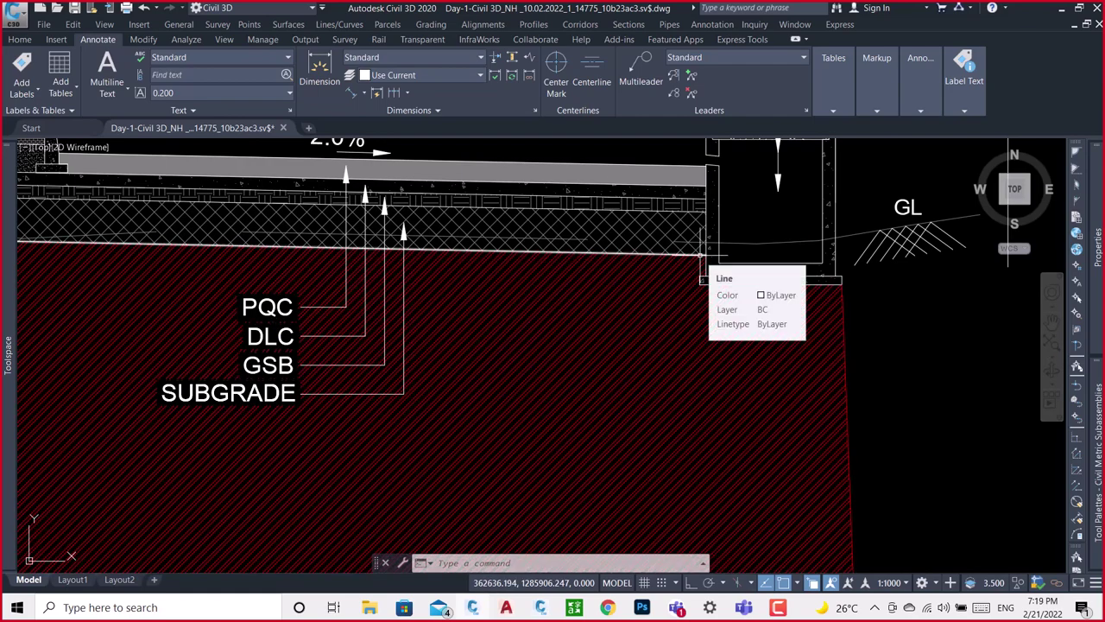
{"action": "scroll", "coordinate": [701, 256], "scroll_direction": "down", "scroll_amount": 2}
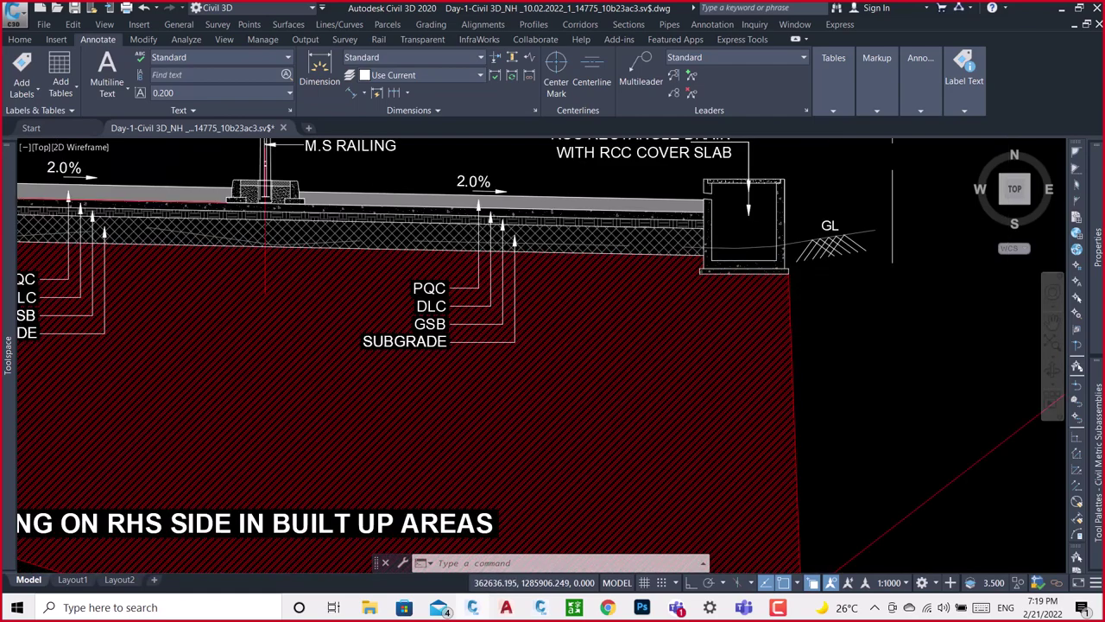
{"action": "scroll", "coordinate": [701, 256], "scroll_direction": "down", "scroll_amount": 2}
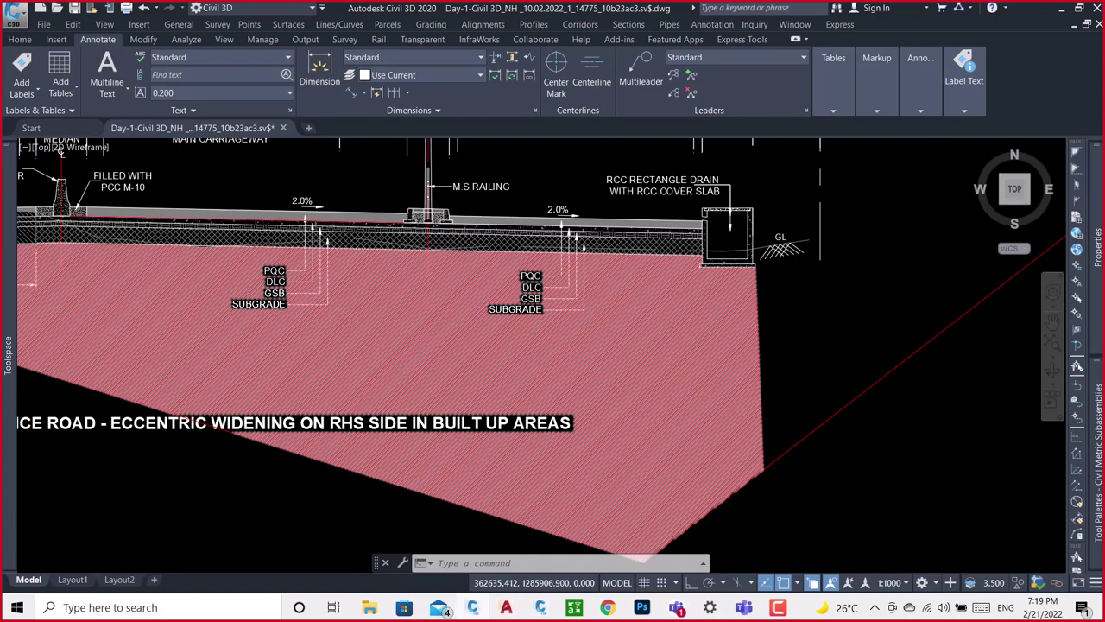
{"action": "scroll", "coordinate": [673, 257], "scroll_direction": "up", "scroll_amount": 5}
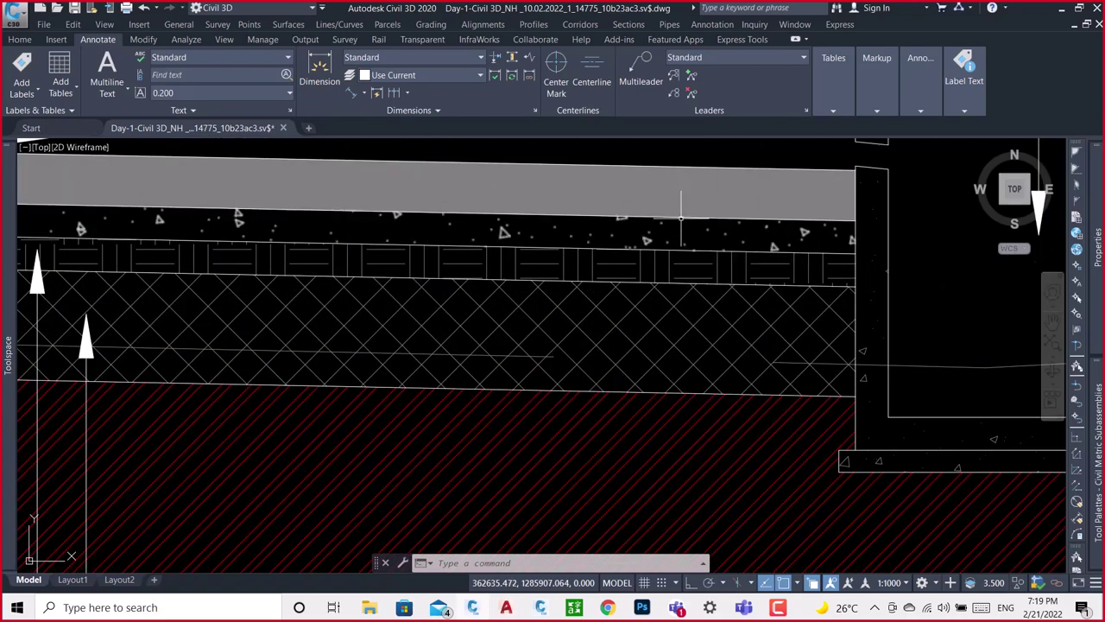
{"action": "scroll", "coordinate": [681, 218], "scroll_direction": "down", "scroll_amount": 3}
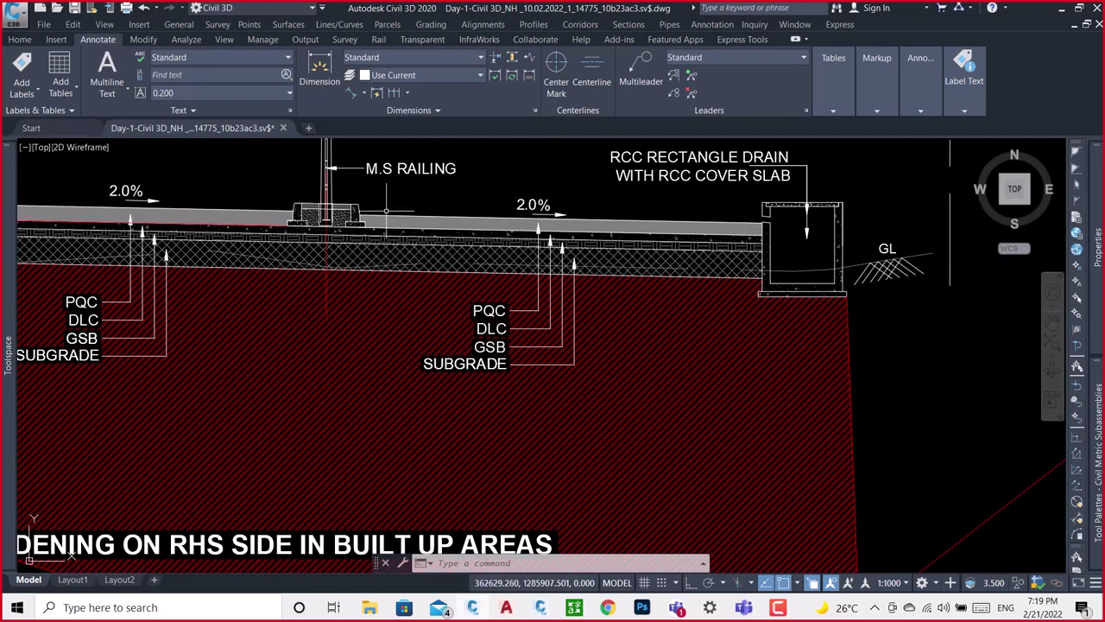
{"action": "middle_click_drag", "start_coordinate": [386, 210], "coordinate": [543, 244]}
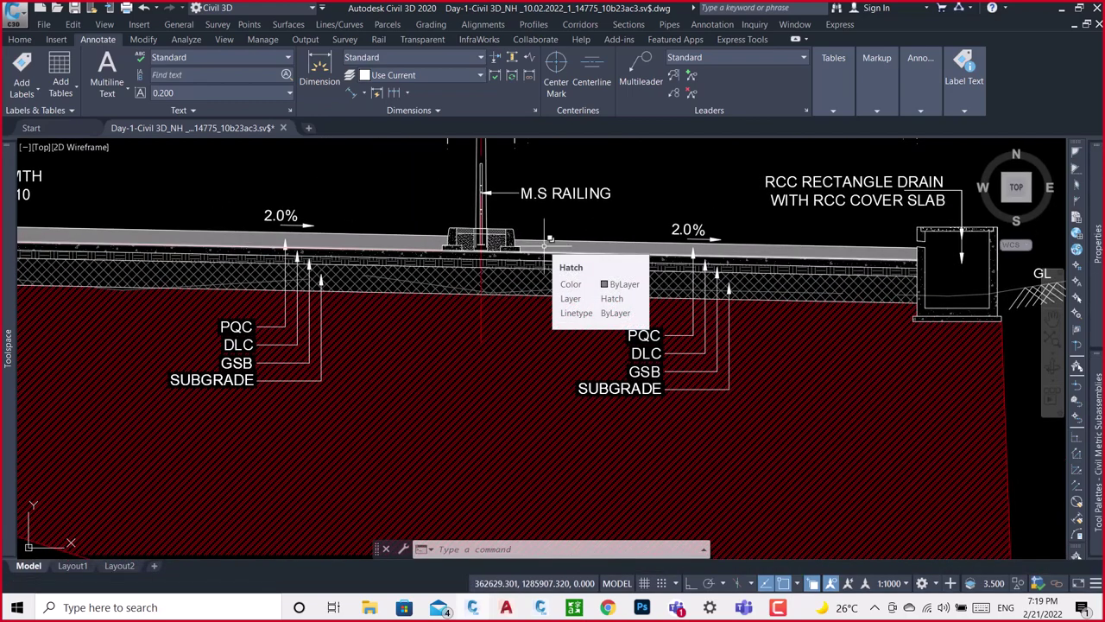
{"action": "left_click", "coordinate": [544, 244]}
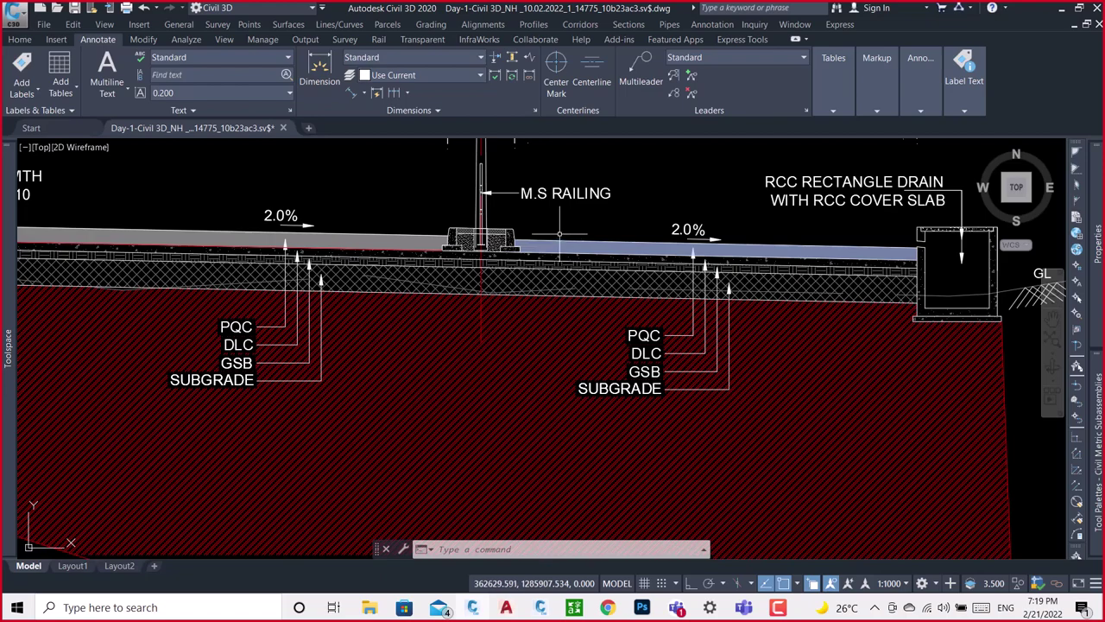
{"action": "middle_click_drag", "start_coordinate": [552, 233], "coordinate": [694, 237]}
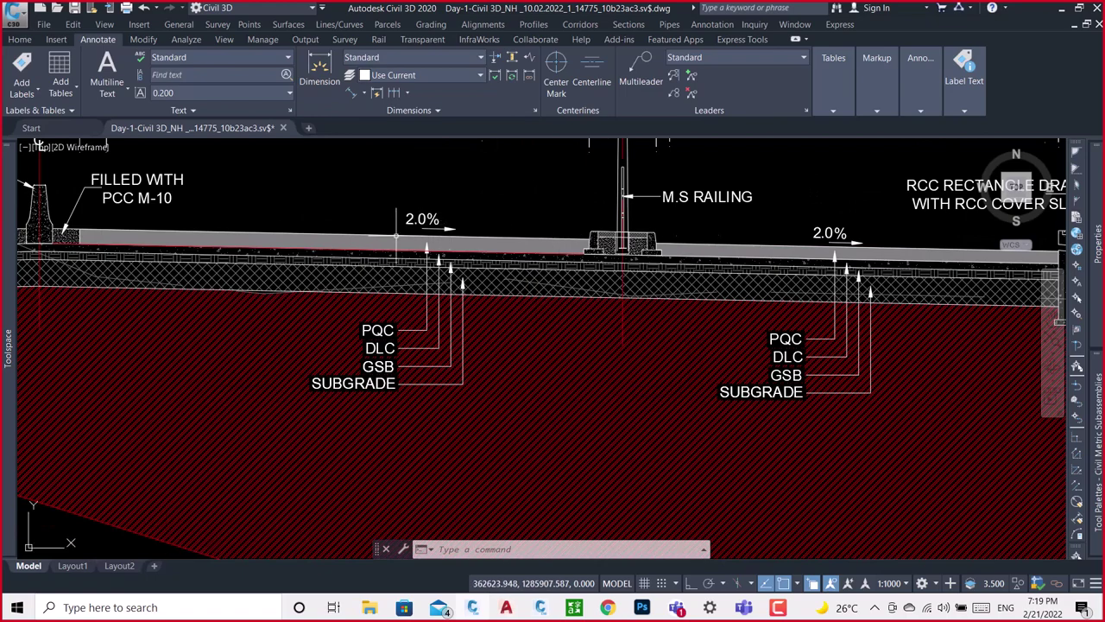
{"action": "scroll", "coordinate": [396, 236], "scroll_direction": "down", "scroll_amount": 1}
{"action": "scroll", "coordinate": [405, 234], "scroll_direction": "up", "scroll_amount": 4}
{"action": "scroll", "coordinate": [354, 230], "scroll_direction": "up", "scroll_amount": 2}
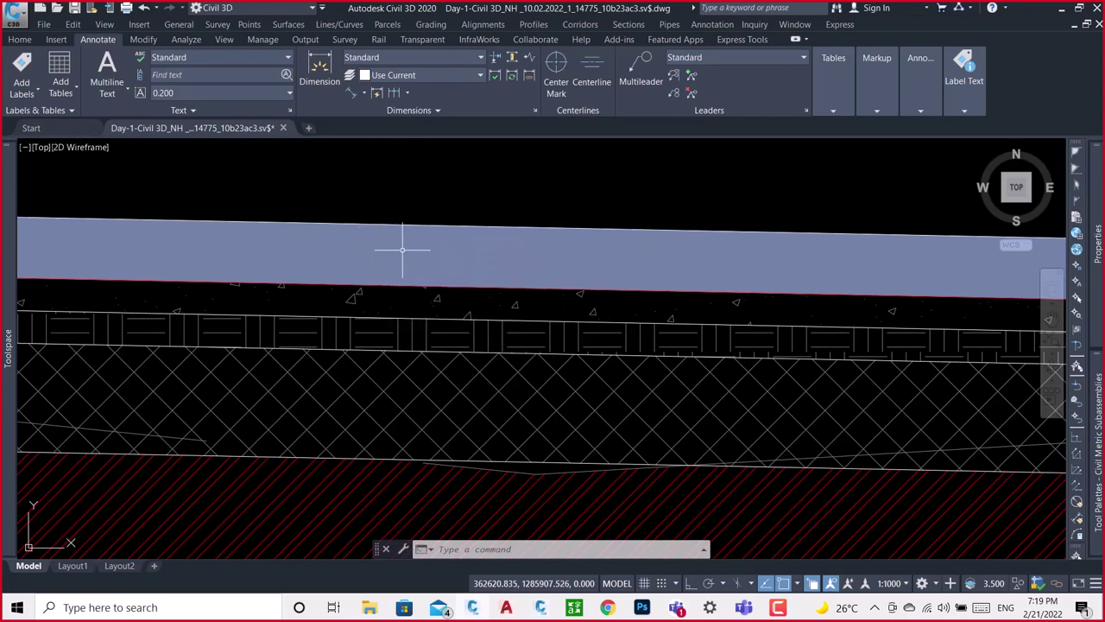
{"action": "scroll", "coordinate": [407, 285], "scroll_direction": "up", "scroll_amount": 3}
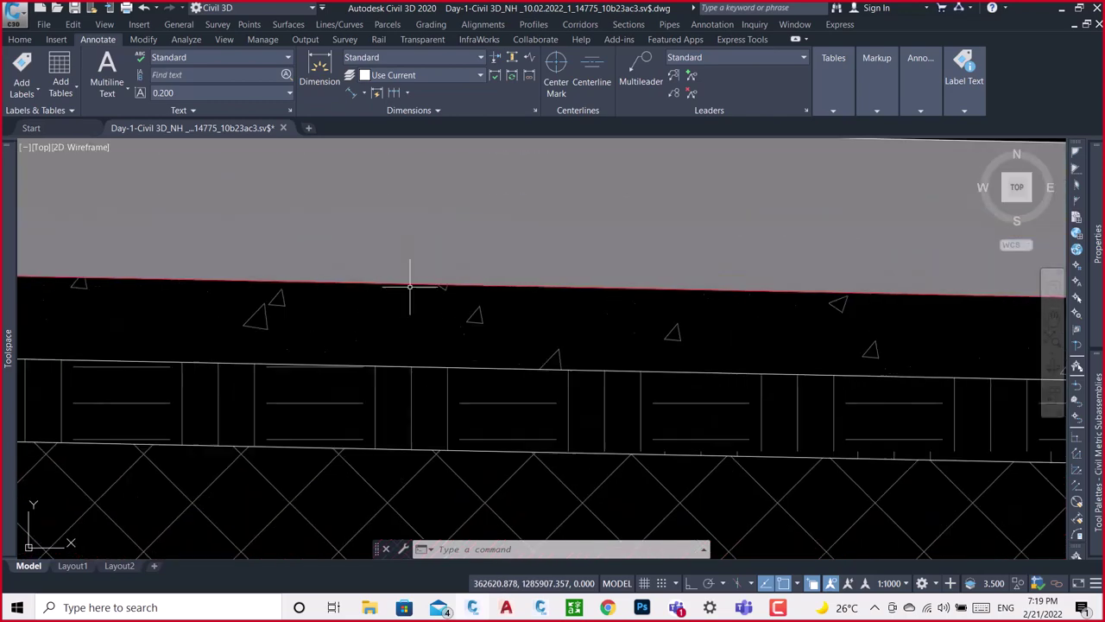
{"action": "left_click", "coordinate": [410, 285]}
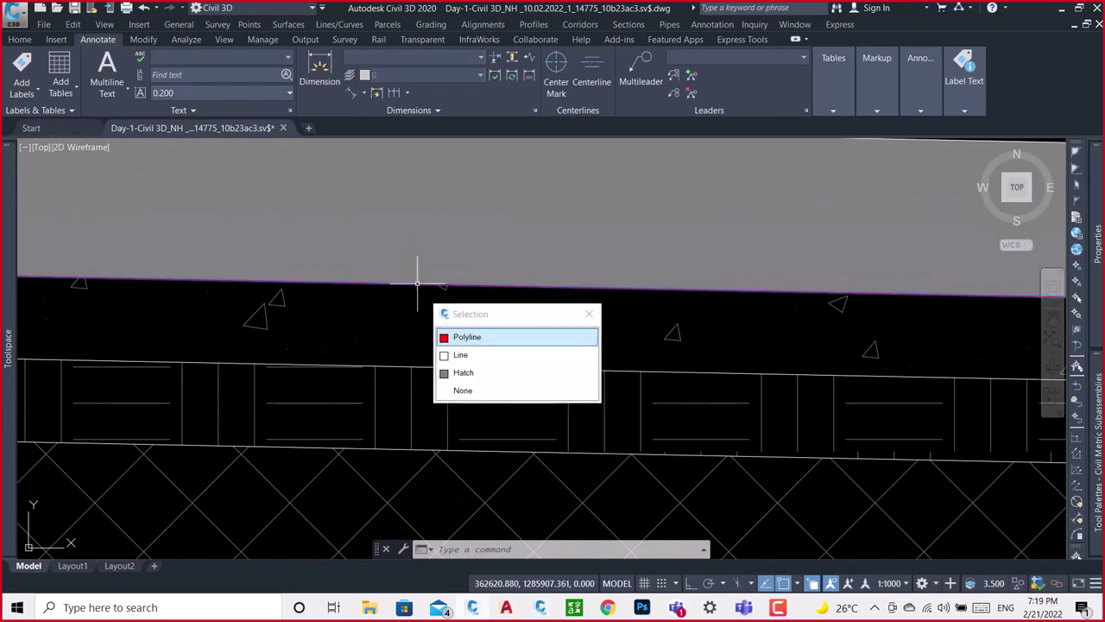
{"action": "left_click", "coordinate": [471, 337]}
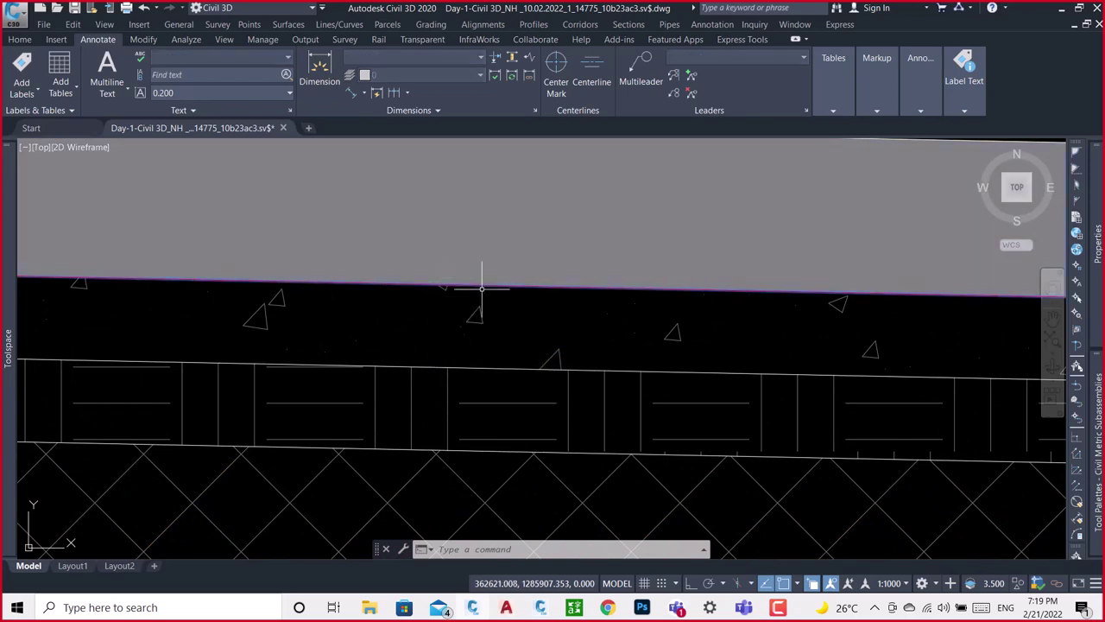
{"action": "scroll", "coordinate": [468, 280], "scroll_direction": "down", "scroll_amount": 3}
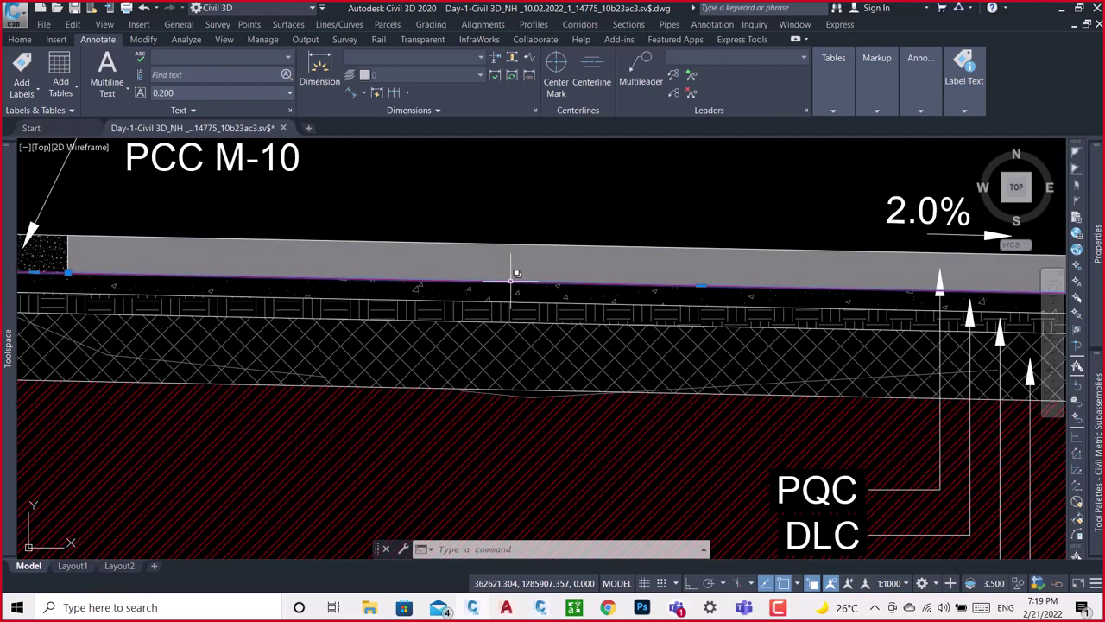
{"action": "scroll", "coordinate": [512, 270], "scroll_direction": "down", "scroll_amount": 5}
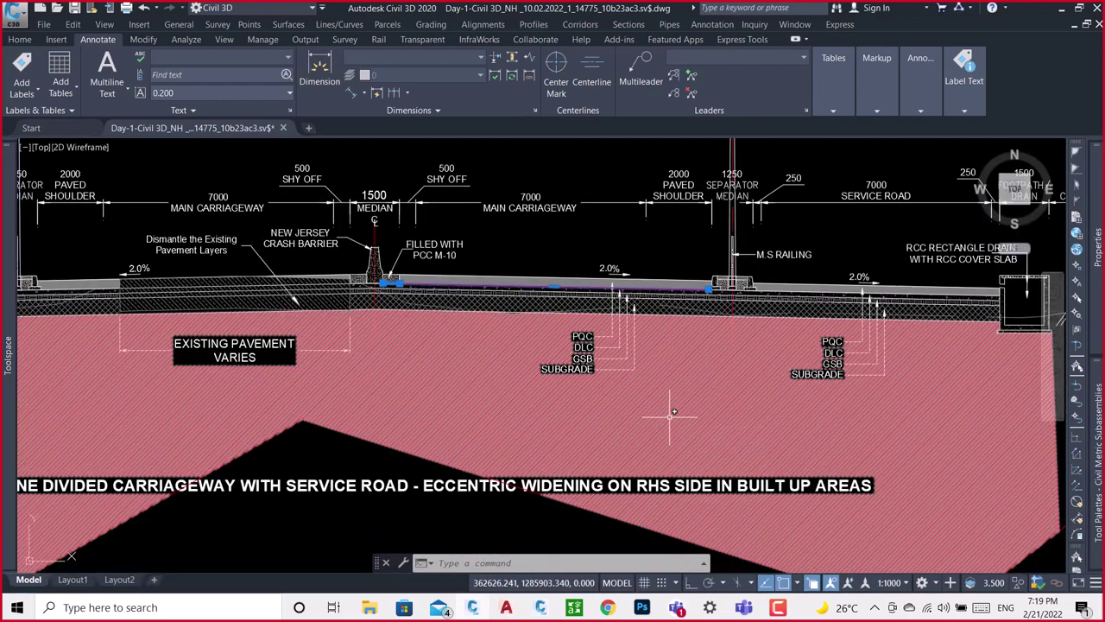
{"action": "scroll", "coordinate": [400, 283], "scroll_direction": "up", "scroll_amount": 2}
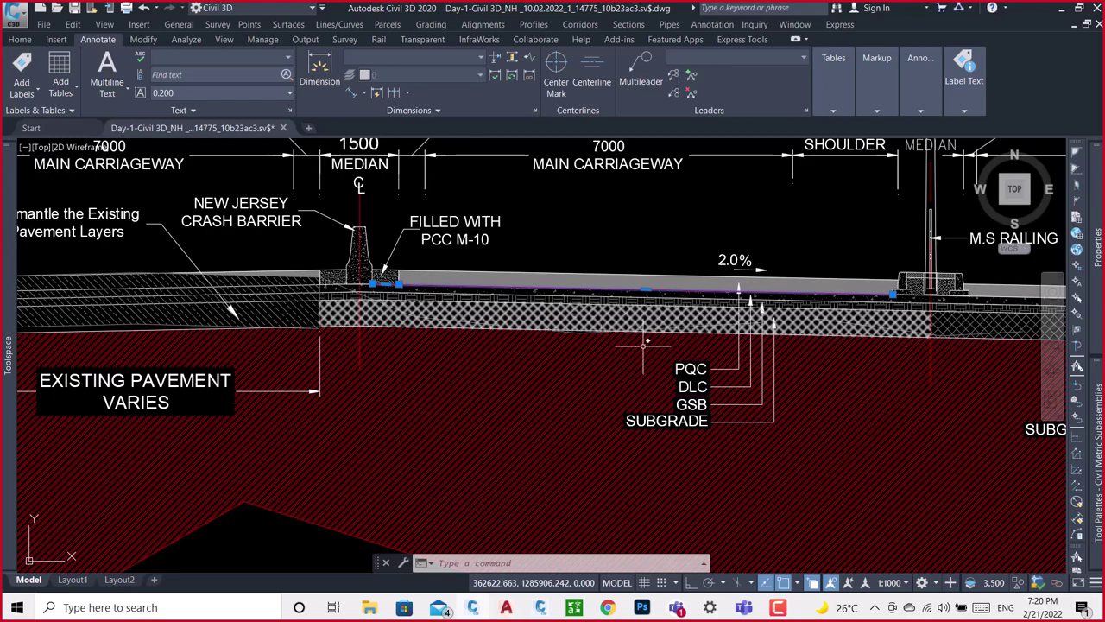
{"action": "left_click", "coordinate": [603, 309]}
{"action": "scroll", "coordinate": [587, 280], "scroll_direction": "down", "scroll_amount": 10}
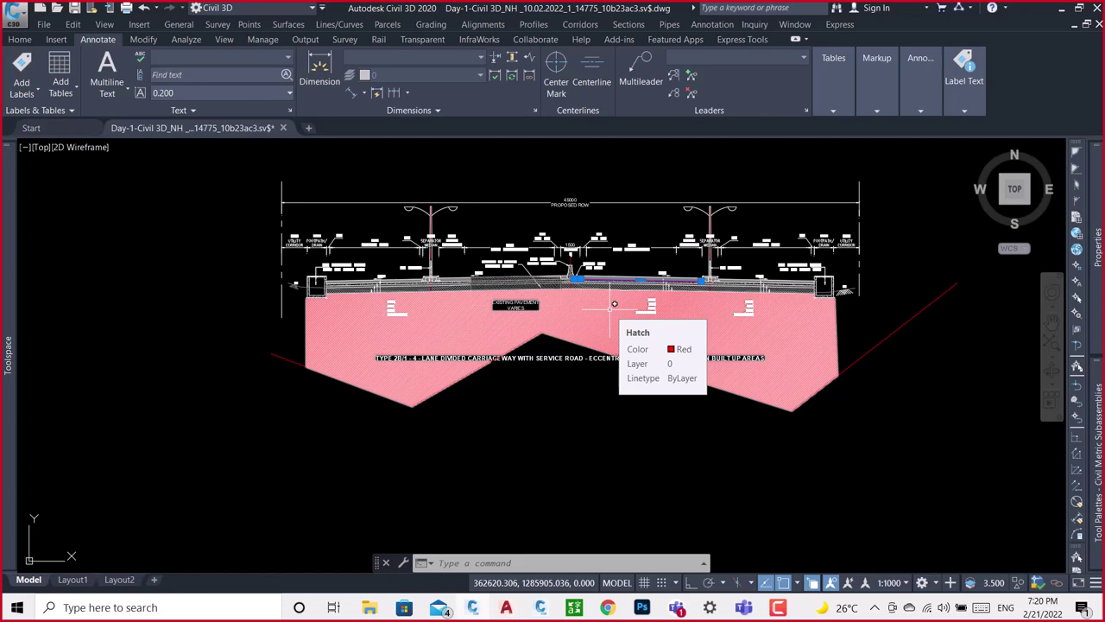
Erase the red hatch from the cross-section and zoom into the corridor assembly.
{"action": "left_click", "coordinate": [736, 340]}
{"action": "key", "text": "Delete"}
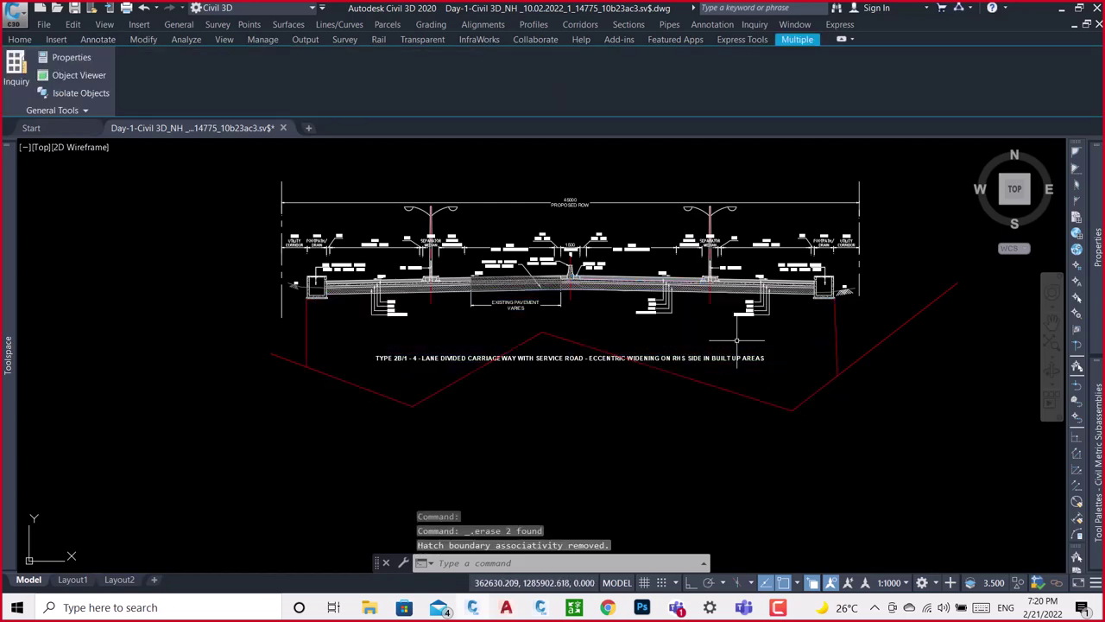
{"action": "scroll", "coordinate": [587, 280], "scroll_direction": "up", "scroll_amount": 2}
{"action": "scroll", "coordinate": [587, 281], "scroll_direction": "up", "scroll_amount": 4}
{"action": "scroll", "coordinate": [587, 280], "scroll_direction": "down", "scroll_amount": 2}
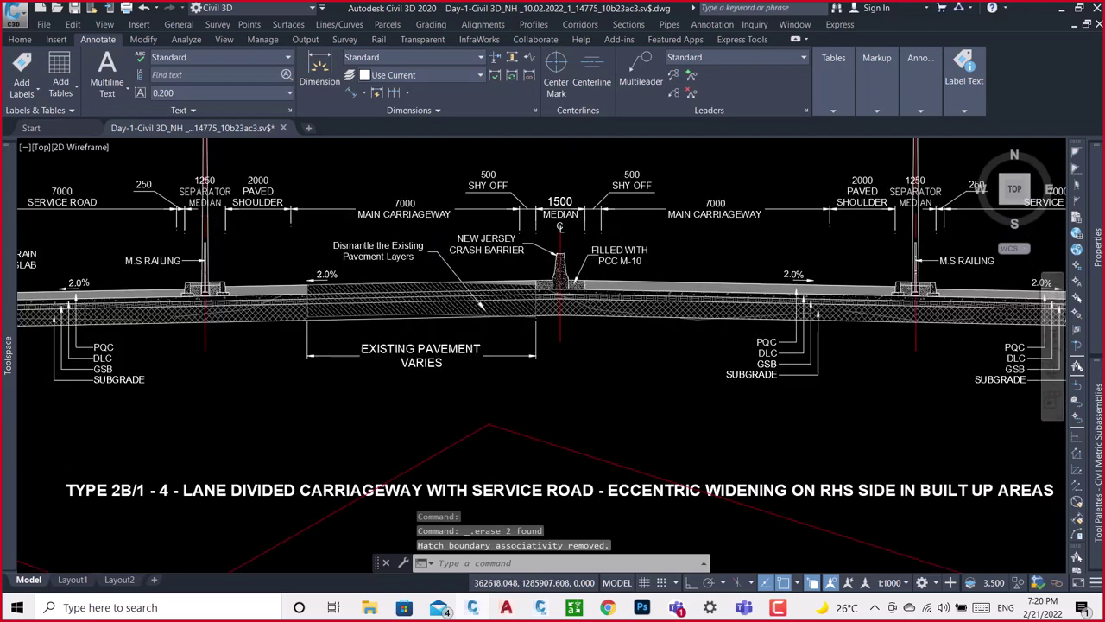
{"action": "scroll", "coordinate": [587, 280], "scroll_direction": "down", "scroll_amount": 4}
{"action": "scroll", "coordinate": [493, 221], "scroll_direction": "up", "scroll_amount": 5}
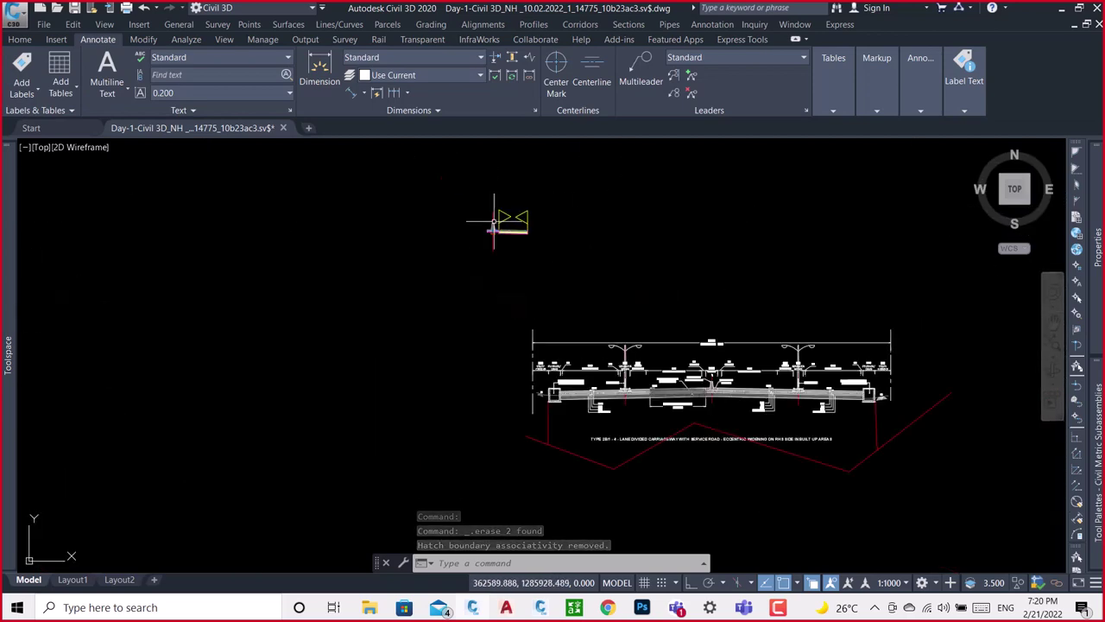
{"action": "scroll", "coordinate": [497, 223], "scroll_direction": "up", "scroll_amount": 5}
{"action": "scroll", "coordinate": [473, 221], "scroll_direction": "up", "scroll_amount": 4}
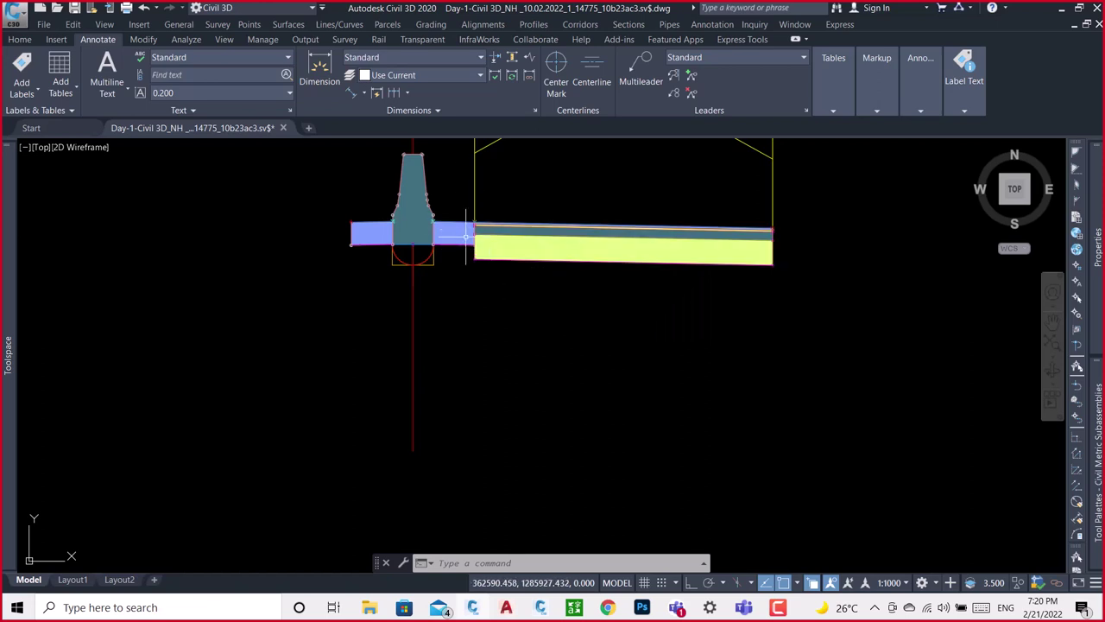
Erase the right-hand LaneSuperelevationAOR deck subassembly with a crossing selection.
{"action": "scroll", "coordinate": [467, 243], "scroll_direction": "down", "scroll_amount": 4}
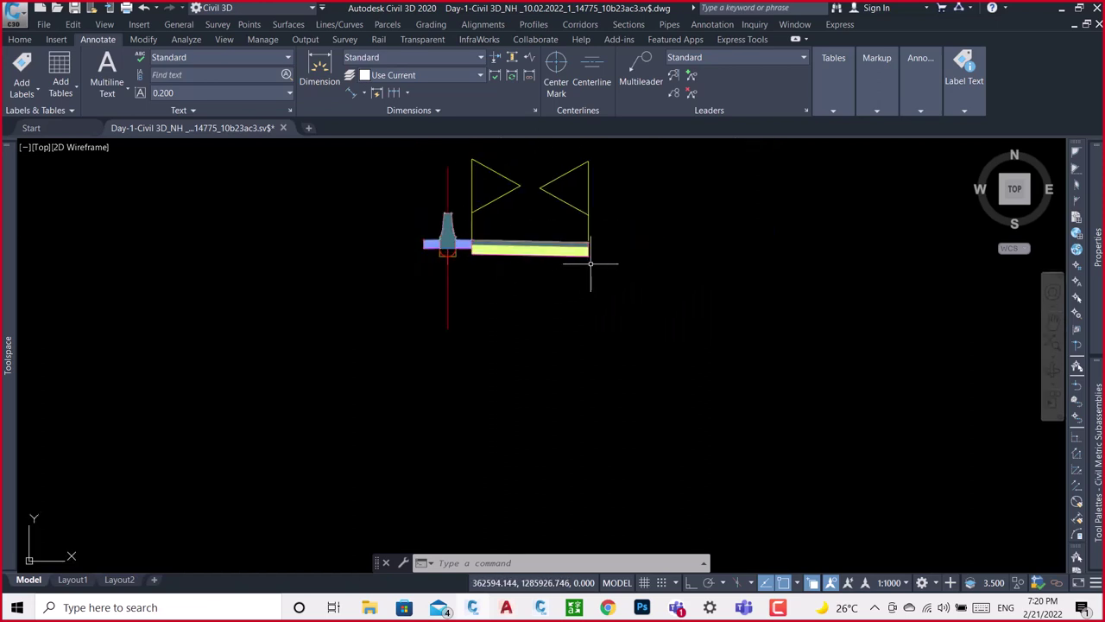
{"action": "scroll", "coordinate": [591, 264], "scroll_direction": "up", "scroll_amount": 4}
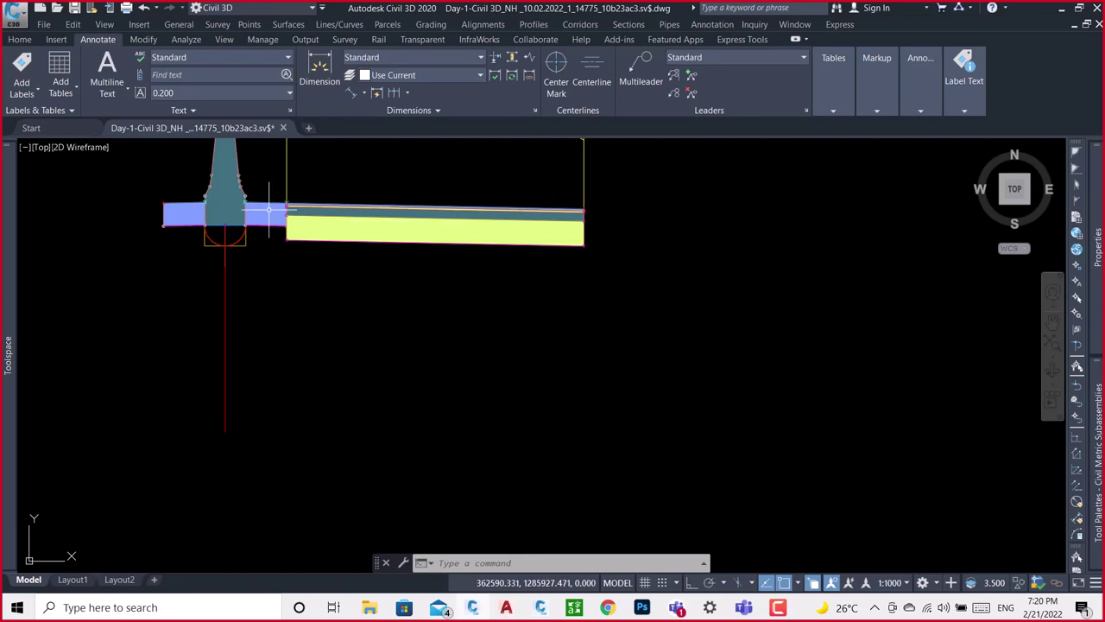
{"action": "scroll", "coordinate": [268, 209], "scroll_direction": "up", "scroll_amount": 2}
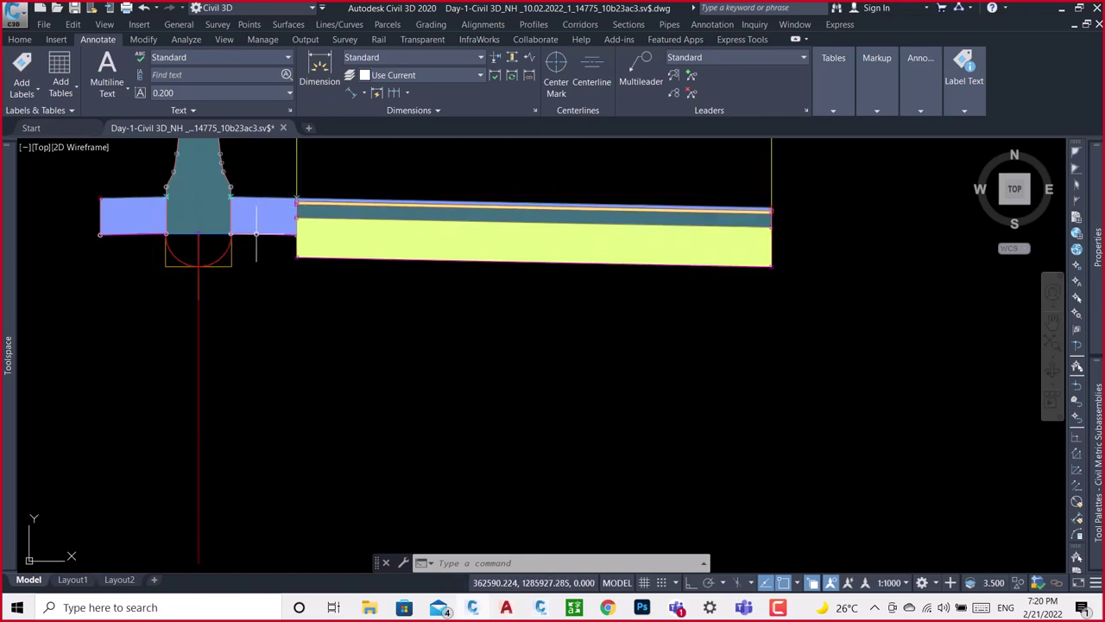
{"action": "scroll", "coordinate": [267, 234], "scroll_direction": "up", "scroll_amount": 4}
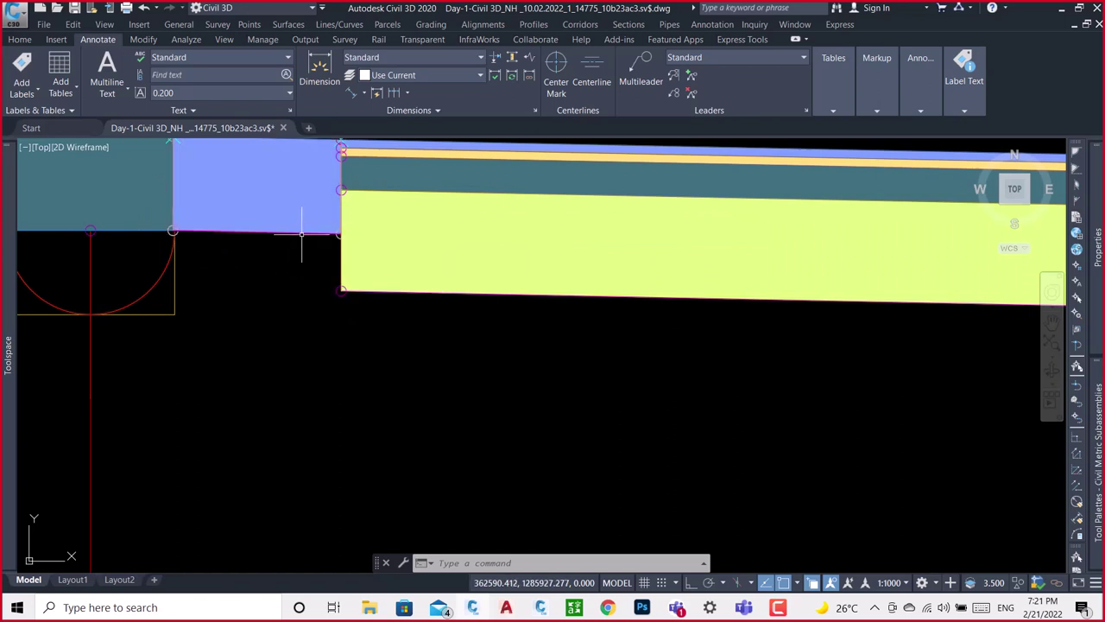
{"action": "scroll", "coordinate": [343, 240], "scroll_direction": "down", "scroll_amount": 4}
{"action": "left_click", "coordinate": [477, 210]}
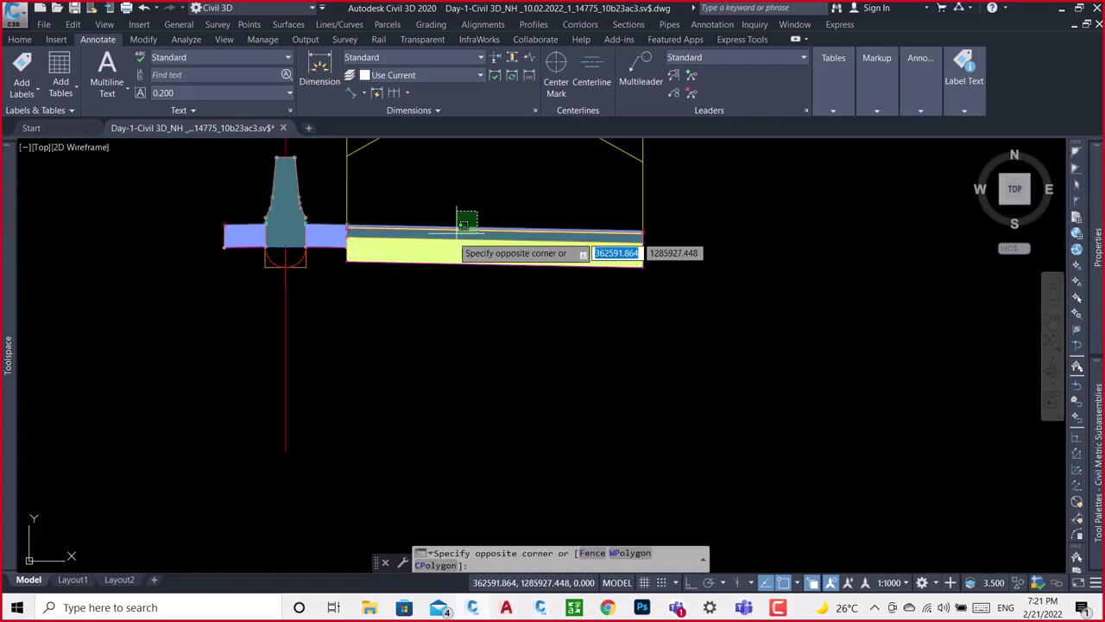
{"action": "left_click", "coordinate": [436, 277]}
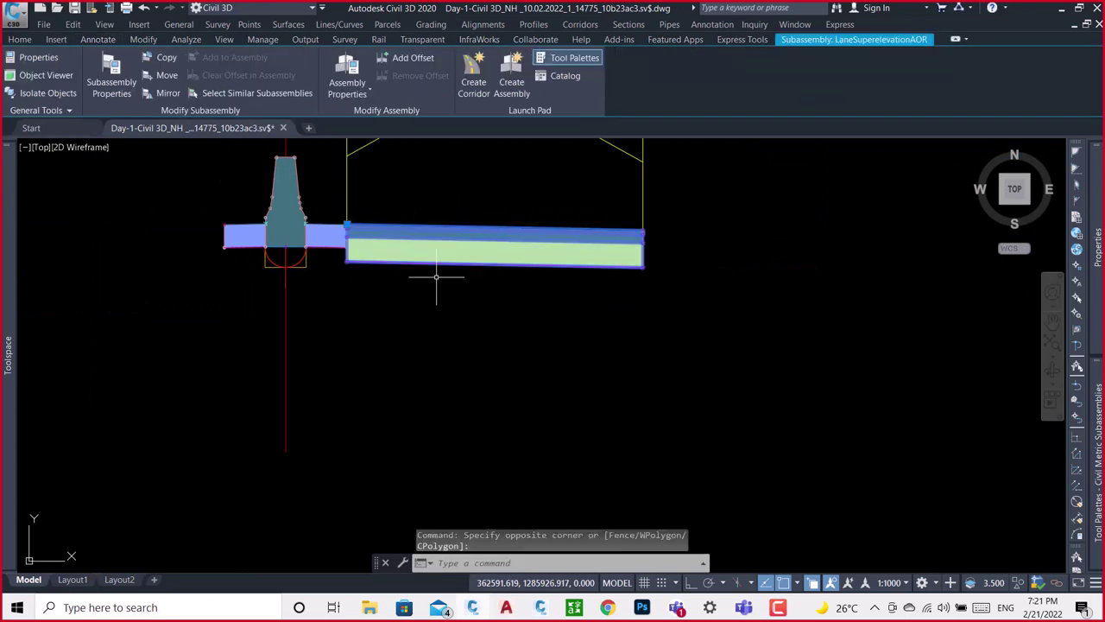
{"action": "key", "text": "Delete"}
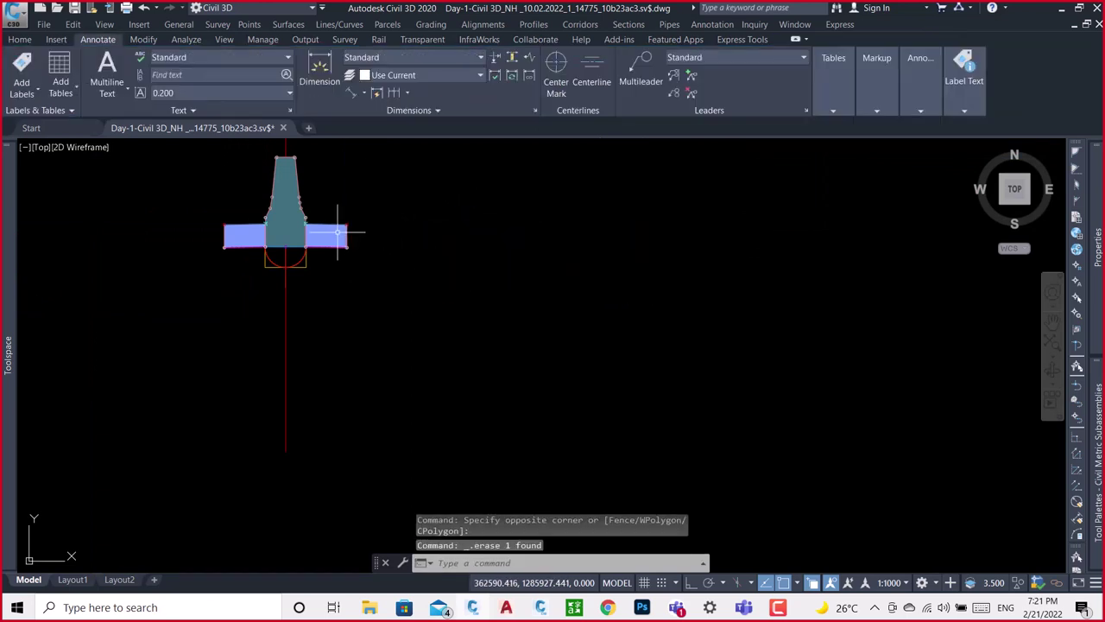
Set the R-PCC lane's Width to 9 in the Properties palette.
{"action": "left_click", "coordinate": [337, 232]}
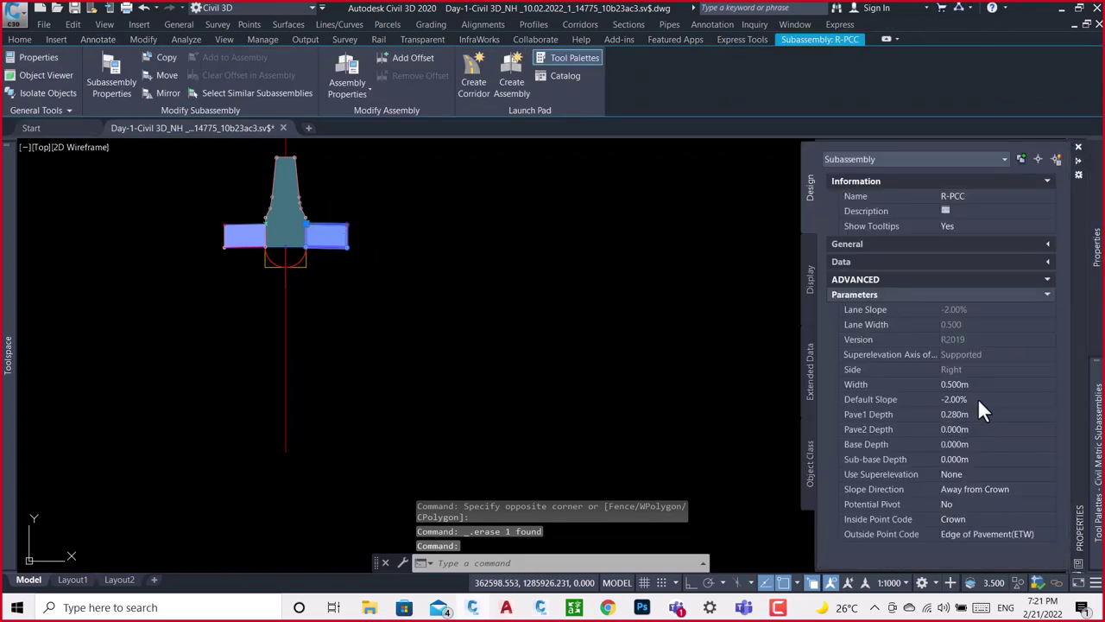
{"action": "left_click", "coordinate": [974, 388]}
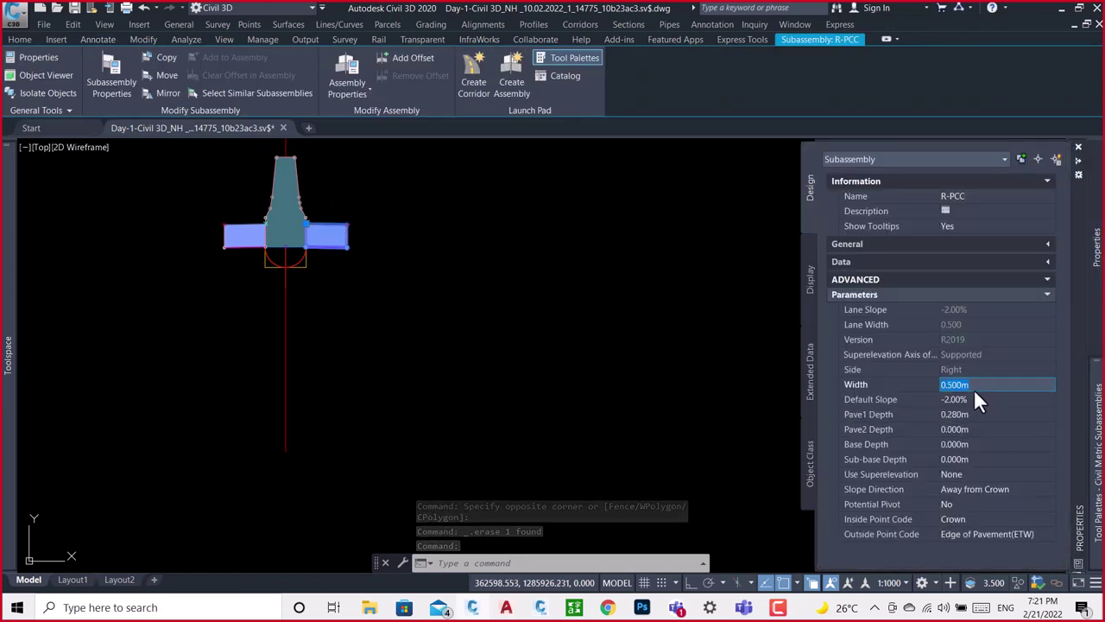
{"action": "type", "text": "9"}
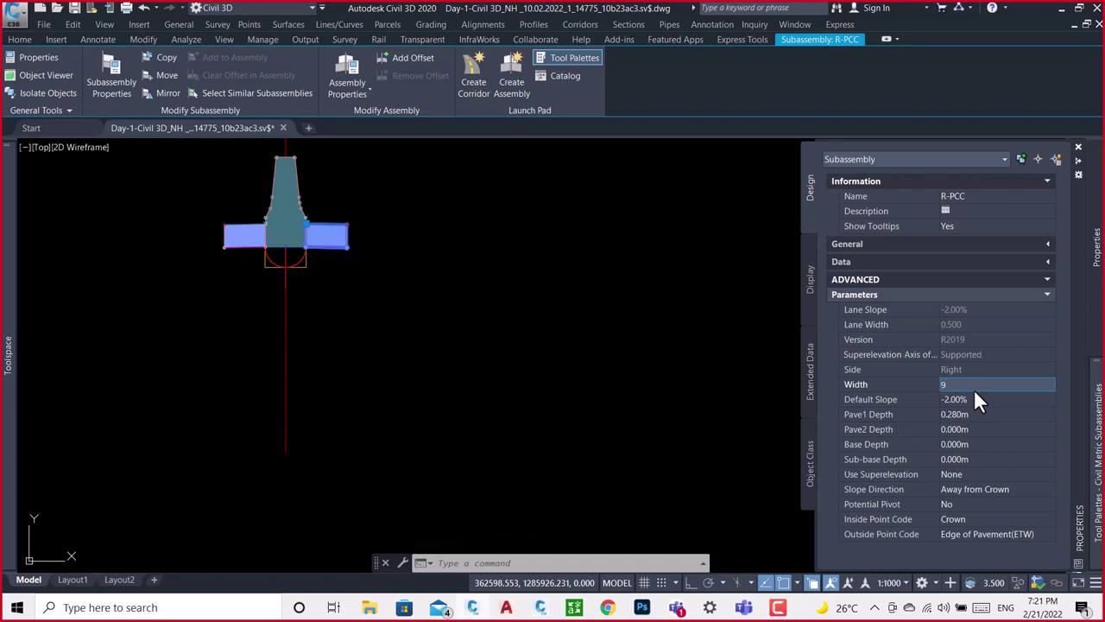
{"action": "key", "text": "Return"}
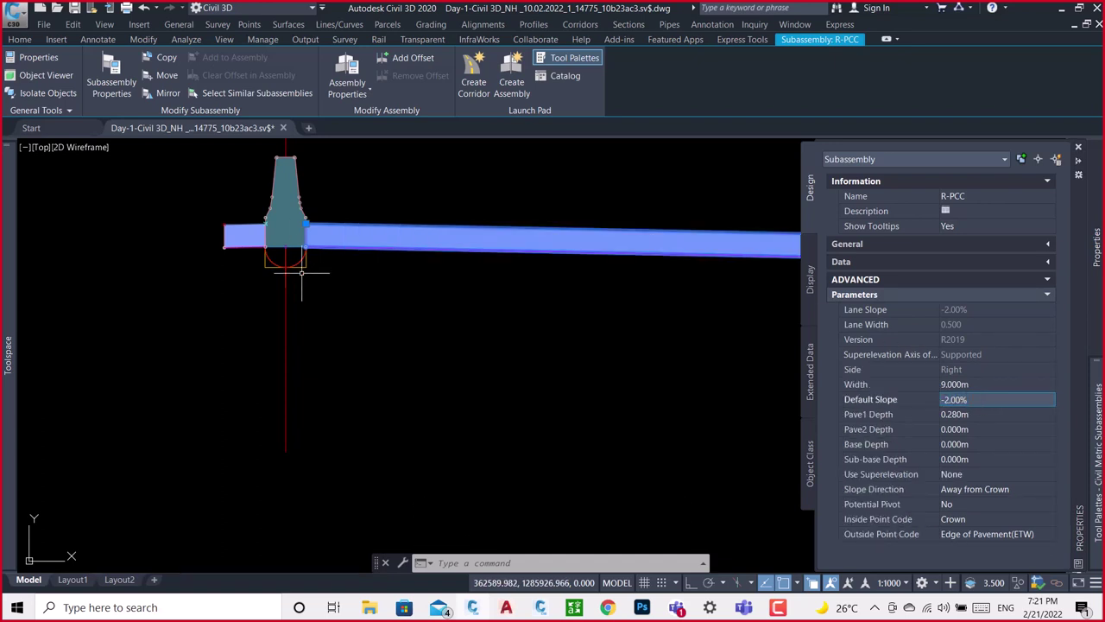
{"action": "key", "text": "Escape"}
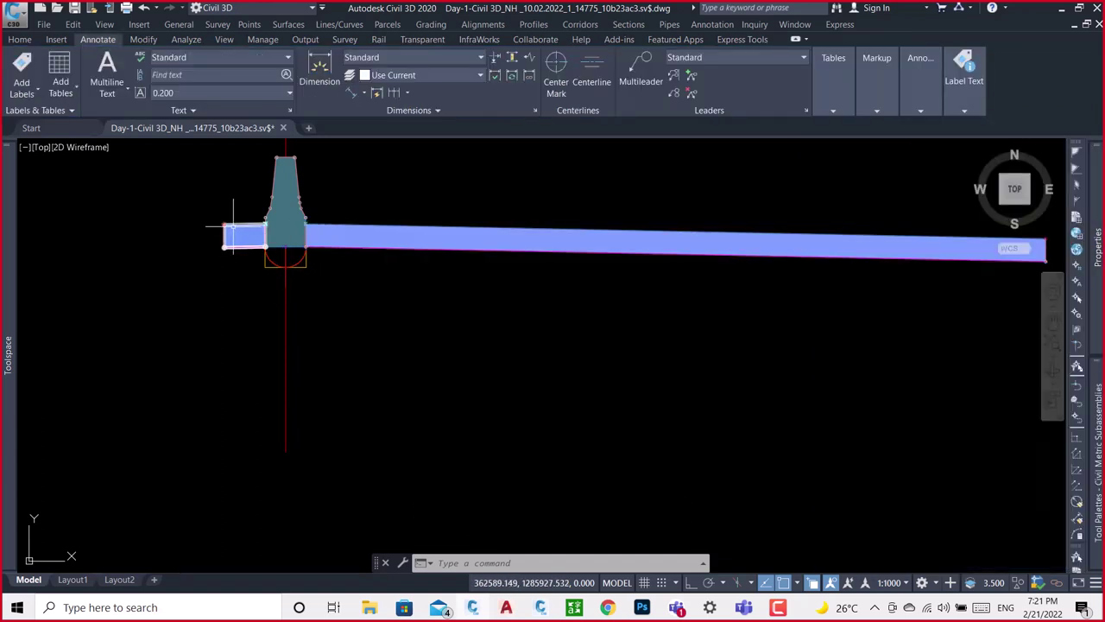
Set the L-PCC lane's Width to 9 as well.
{"action": "left_click", "coordinate": [231, 224]}
{"action": "mouse_move", "coordinate": [1097, 250]}
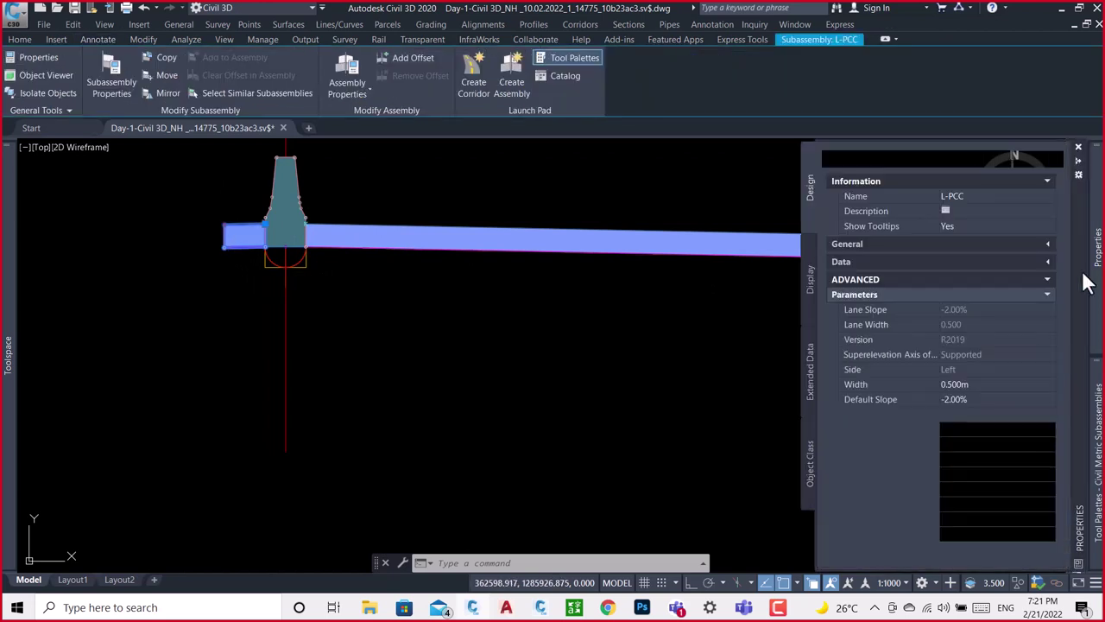
{"action": "left_click", "coordinate": [975, 384]}
{"action": "type", "text": "9"}
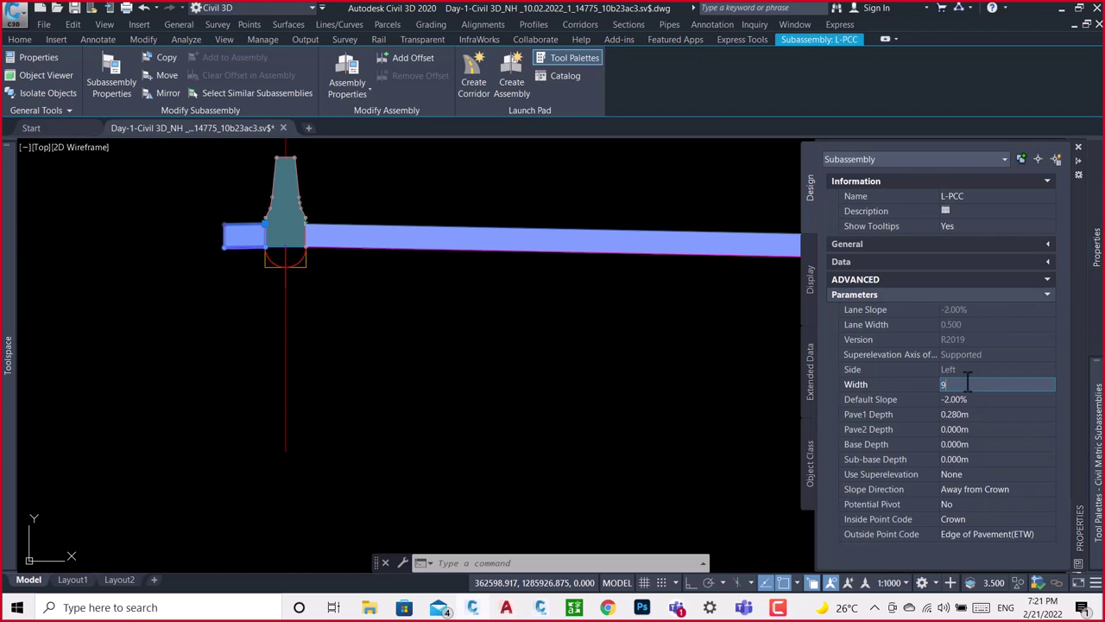
{"action": "key", "text": "Return"}
{"action": "key", "text": "Escape"}
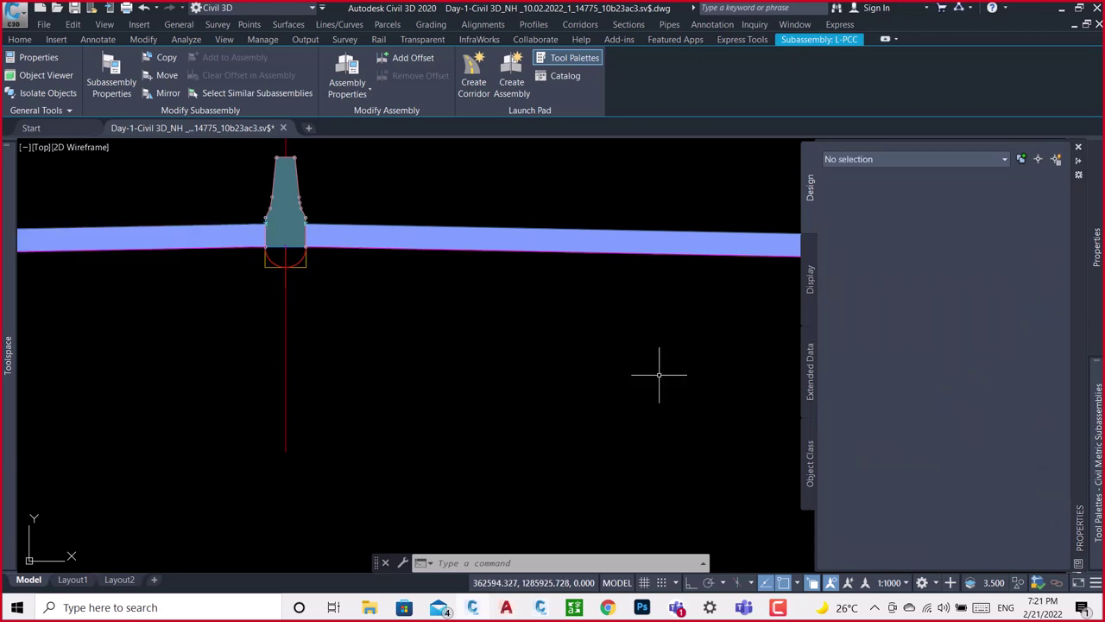
{"action": "scroll", "coordinate": [661, 247], "scroll_direction": "down", "scroll_amount": 2}
{"action": "scroll", "coordinate": [643, 250], "scroll_direction": "down", "scroll_amount": 2}
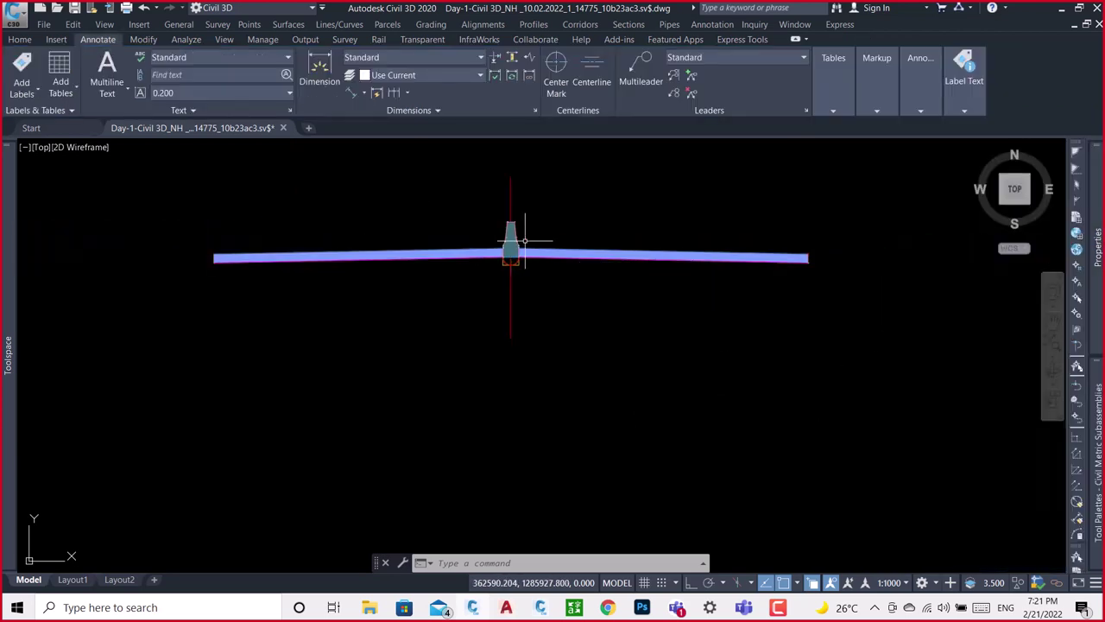
Zoom around the INDIA assembly, selecting and then deselecting it.
{"action": "scroll", "coordinate": [524, 243], "scroll_direction": "up", "scroll_amount": 5}
{"action": "scroll", "coordinate": [542, 271], "scroll_direction": "down", "scroll_amount": 5}
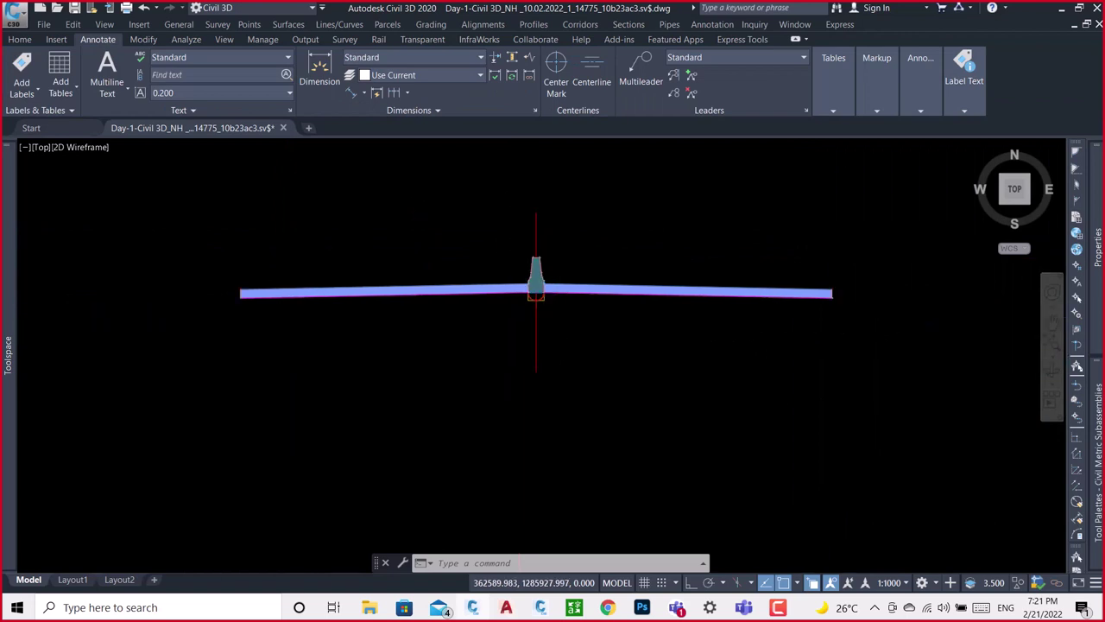
{"action": "scroll", "coordinate": [538, 247], "scroll_direction": "down", "scroll_amount": 2}
{"action": "scroll", "coordinate": [538, 247], "scroll_direction": "up", "scroll_amount": 2}
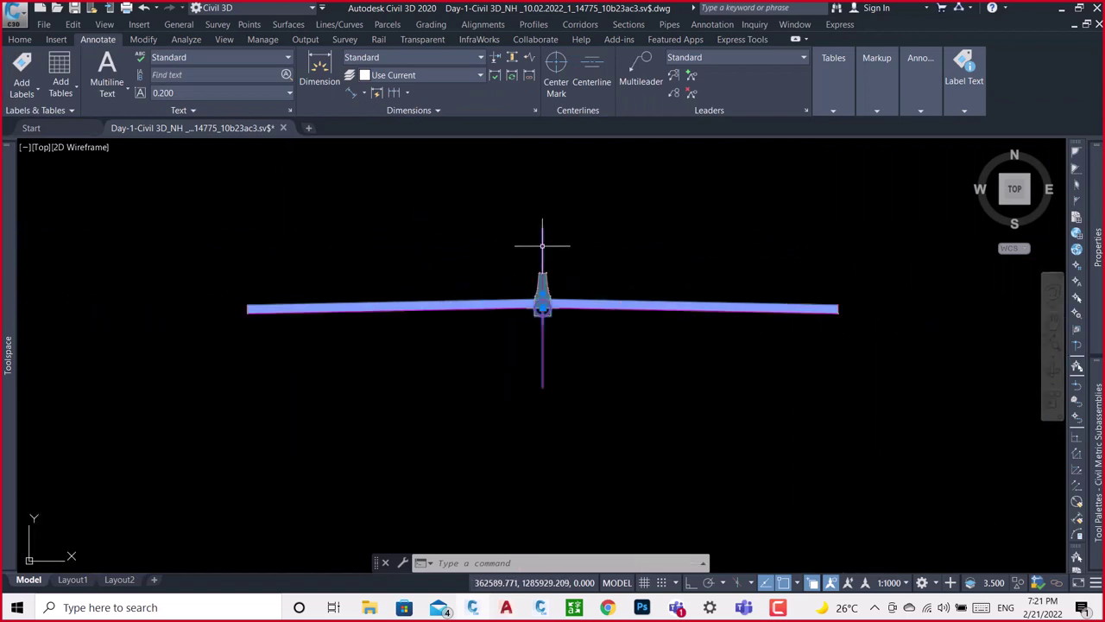
{"action": "left_click", "coordinate": [542, 245]}
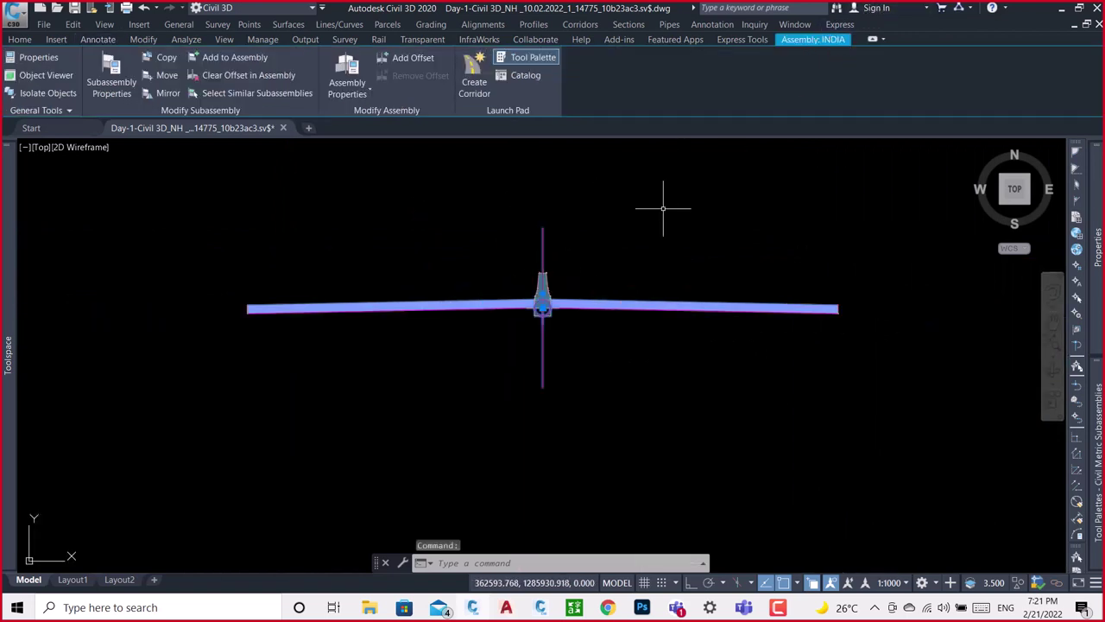
{"action": "key", "text": "Escape"}
{"action": "key", "text": "Escape"}
Zoom out and pan to show Design HAL from station 67+000 and its profile view.
{"action": "scroll", "coordinate": [647, 242], "scroll_direction": "down", "scroll_amount": 5}
{"action": "scroll", "coordinate": [668, 248], "scroll_direction": "down", "scroll_amount": 2}
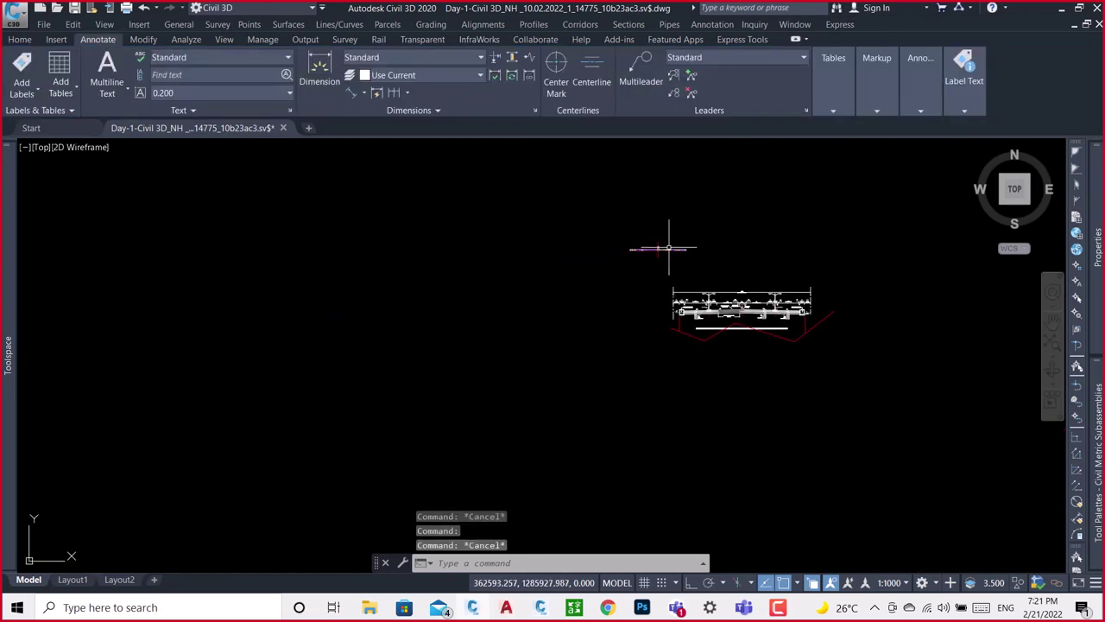
{"action": "scroll", "coordinate": [668, 248], "scroll_direction": "down", "scroll_amount": 5}
{"action": "middle_click_drag", "start_coordinate": [371, 291], "coordinate": [726, 328]}
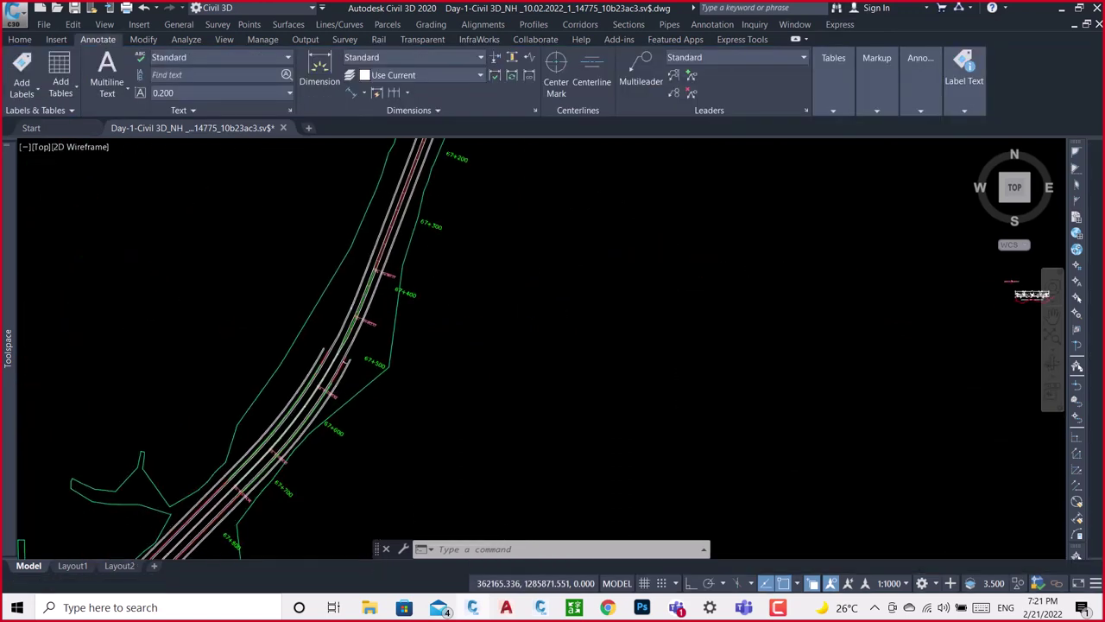
{"action": "middle_click_drag", "start_coordinate": [439, 251], "coordinate": [329, 492]}
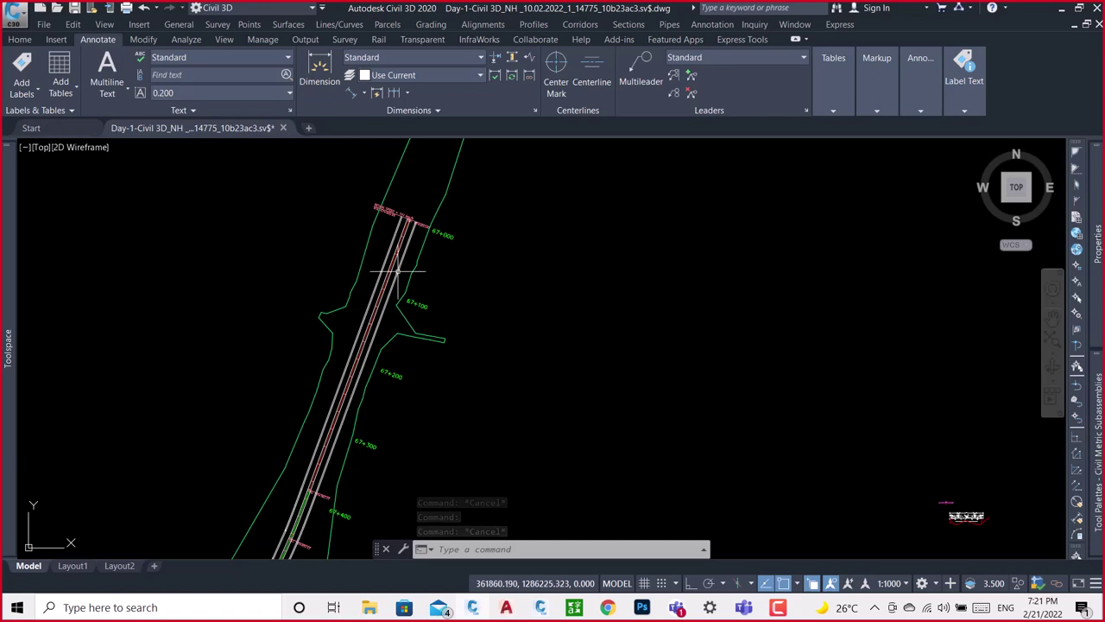
{"action": "scroll", "coordinate": [393, 211], "scroll_direction": "up", "scroll_amount": 5}
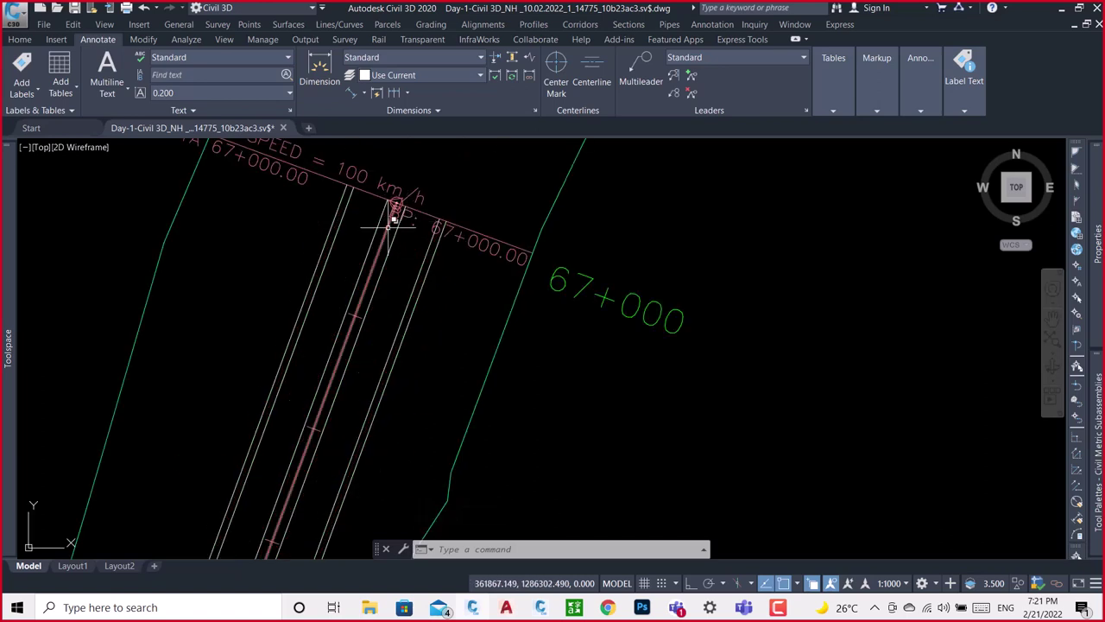
{"action": "mouse_move", "coordinate": [393, 218]}
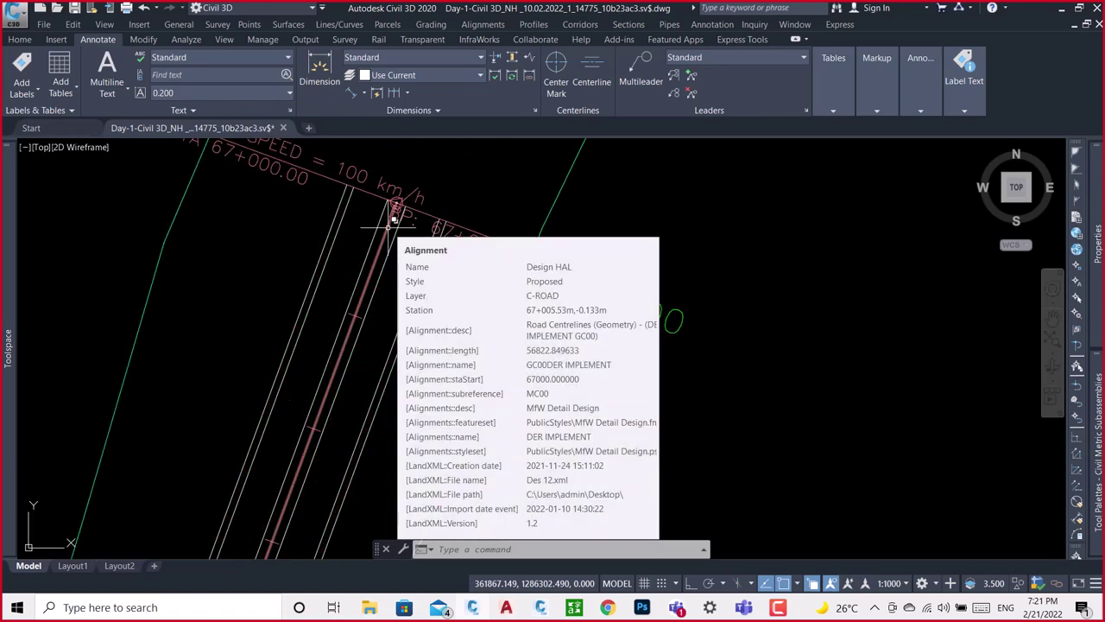
{"action": "left_click", "coordinate": [393, 218]}
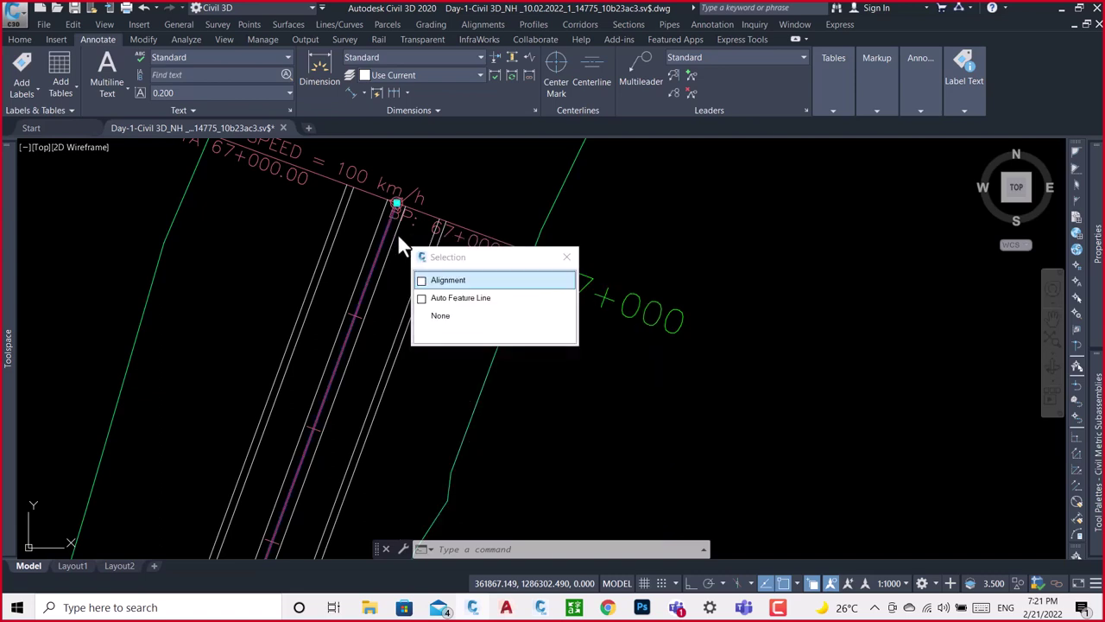
{"action": "scroll", "coordinate": [392, 218], "scroll_direction": "down", "scroll_amount": 2}
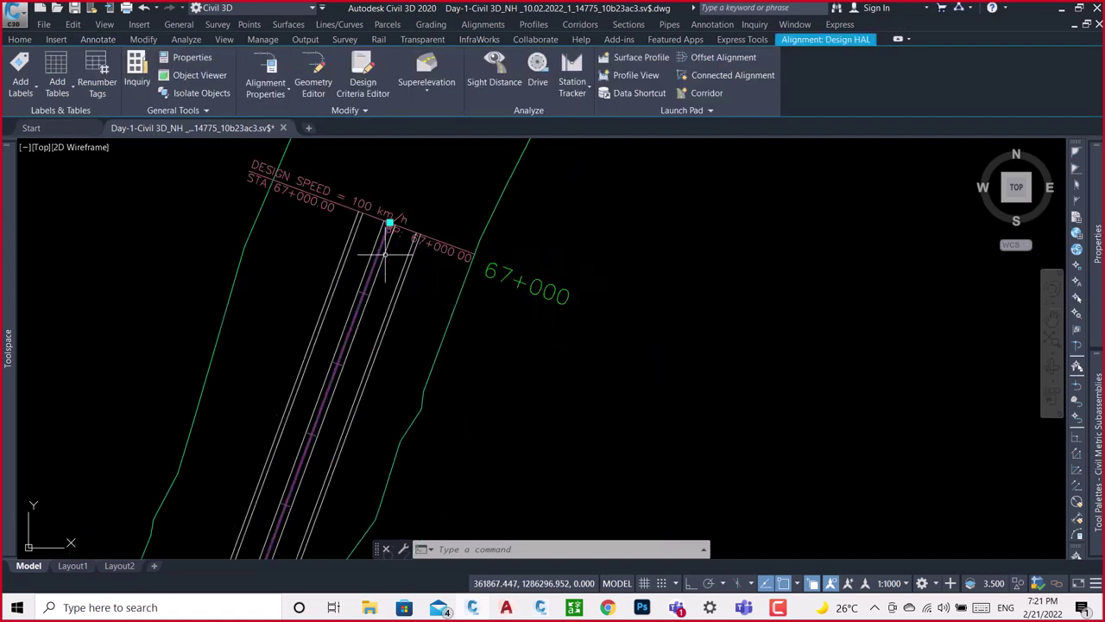
{"action": "scroll", "coordinate": [390, 227], "scroll_direction": "down", "scroll_amount": 2}
{"action": "scroll", "coordinate": [397, 246], "scroll_direction": "down", "scroll_amount": 2}
{"action": "key", "text": "Escape"}
{"action": "key", "text": "Escape"}
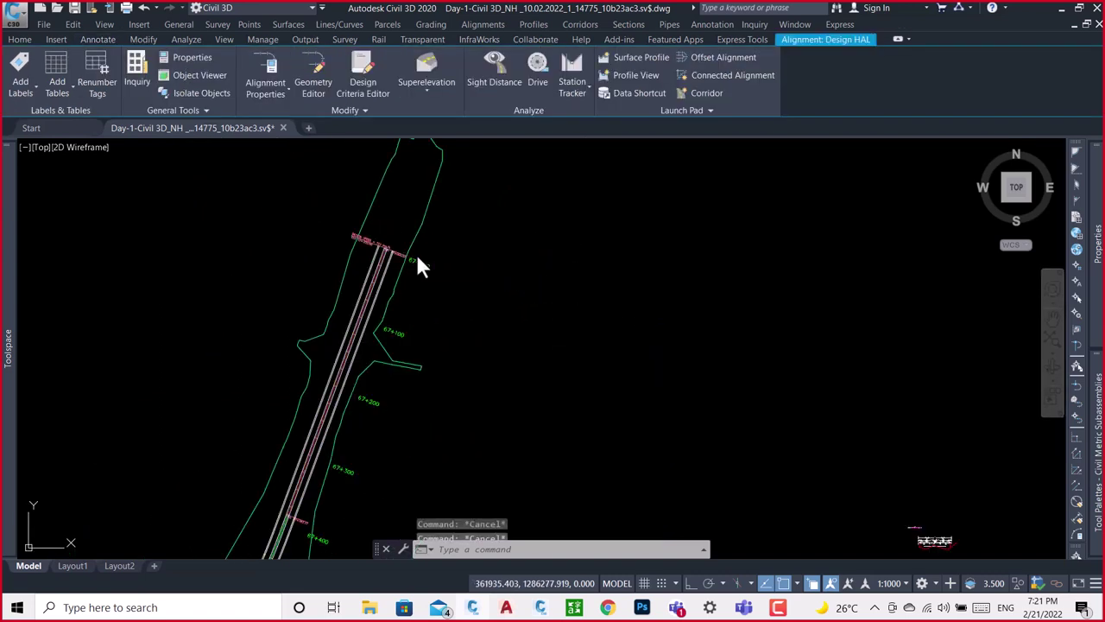
{"action": "scroll", "coordinate": [415, 251], "scroll_direction": "down", "scroll_amount": 1}
{"action": "scroll", "coordinate": [529, 278], "scroll_direction": "down", "scroll_amount": 2}
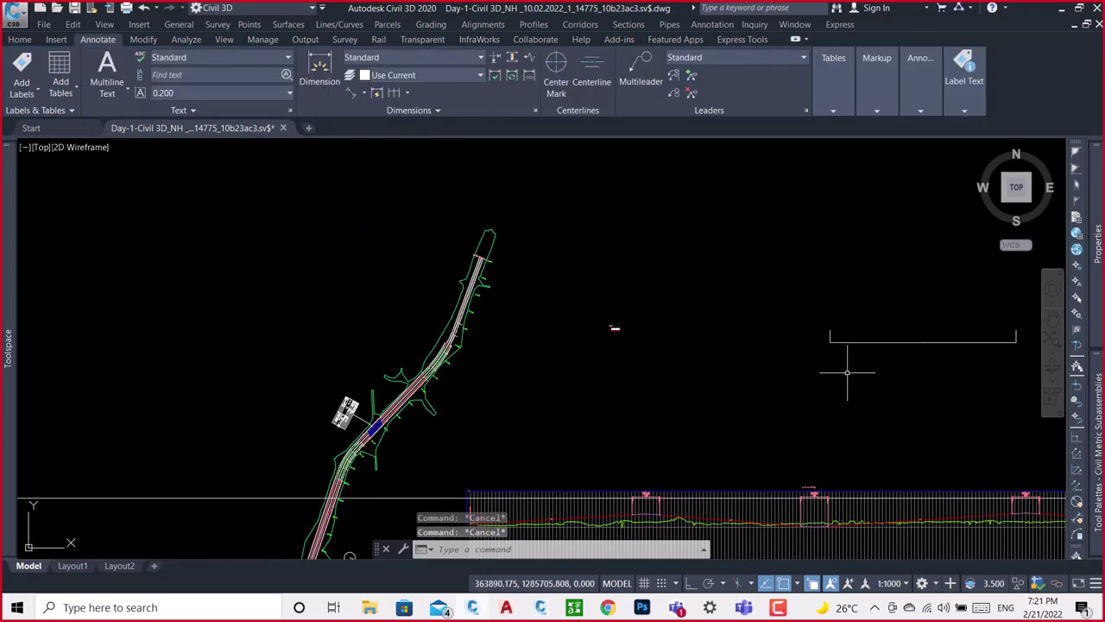
Inspect the Left Paved and Design HAL profile views, then bring up the Home ribbon.
{"action": "middle_click_drag", "start_coordinate": [846, 369], "coordinate": [527, 274]}
{"action": "scroll", "coordinate": [518, 367], "scroll_direction": "up", "scroll_amount": 4}
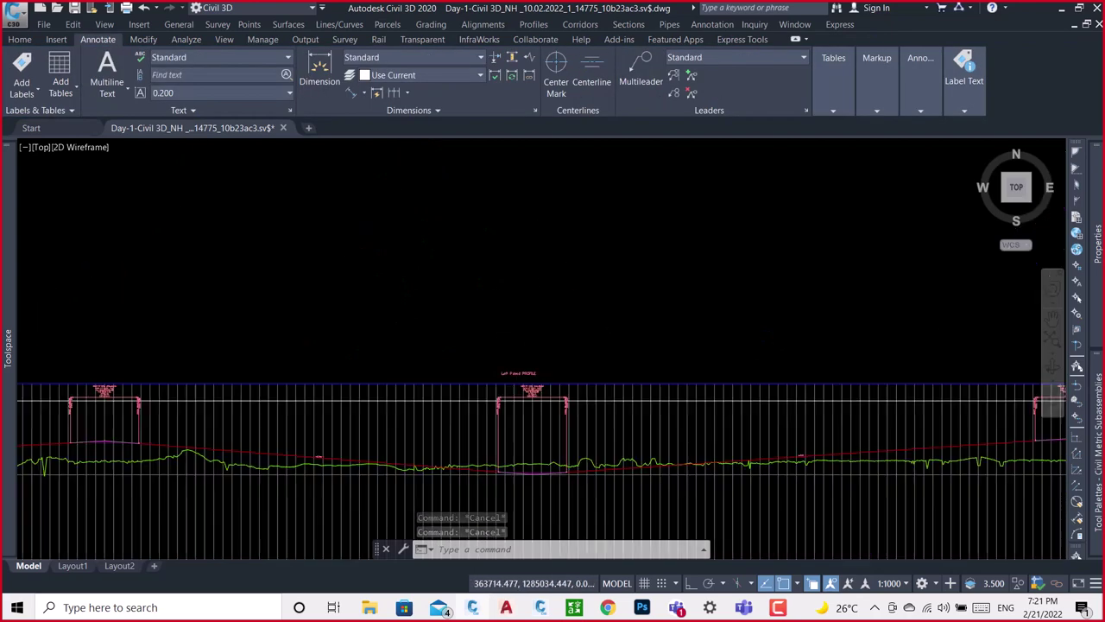
{"action": "scroll", "coordinate": [527, 384], "scroll_direction": "up", "scroll_amount": 1}
{"action": "scroll", "coordinate": [544, 405], "scroll_direction": "up", "scroll_amount": 1}
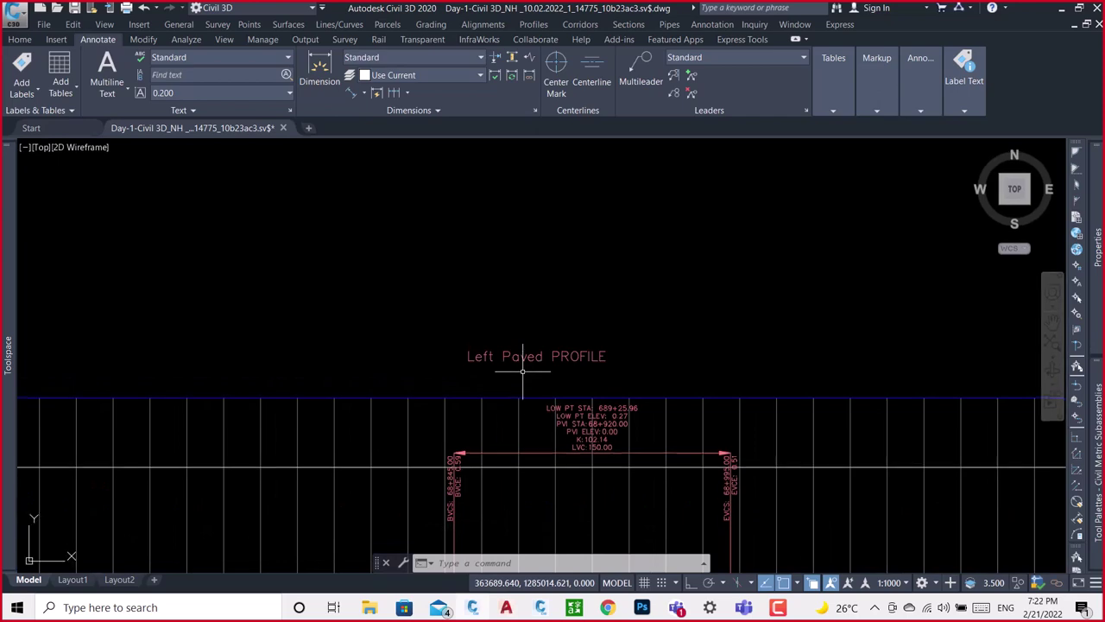
{"action": "scroll", "coordinate": [543, 360], "scroll_direction": "down", "scroll_amount": 3}
{"action": "scroll", "coordinate": [518, 343], "scroll_direction": "down", "scroll_amount": 3}
{"action": "scroll", "coordinate": [470, 313], "scroll_direction": "down", "scroll_amount": 6}
{"action": "scroll", "coordinate": [432, 319], "scroll_direction": "down", "scroll_amount": 2}
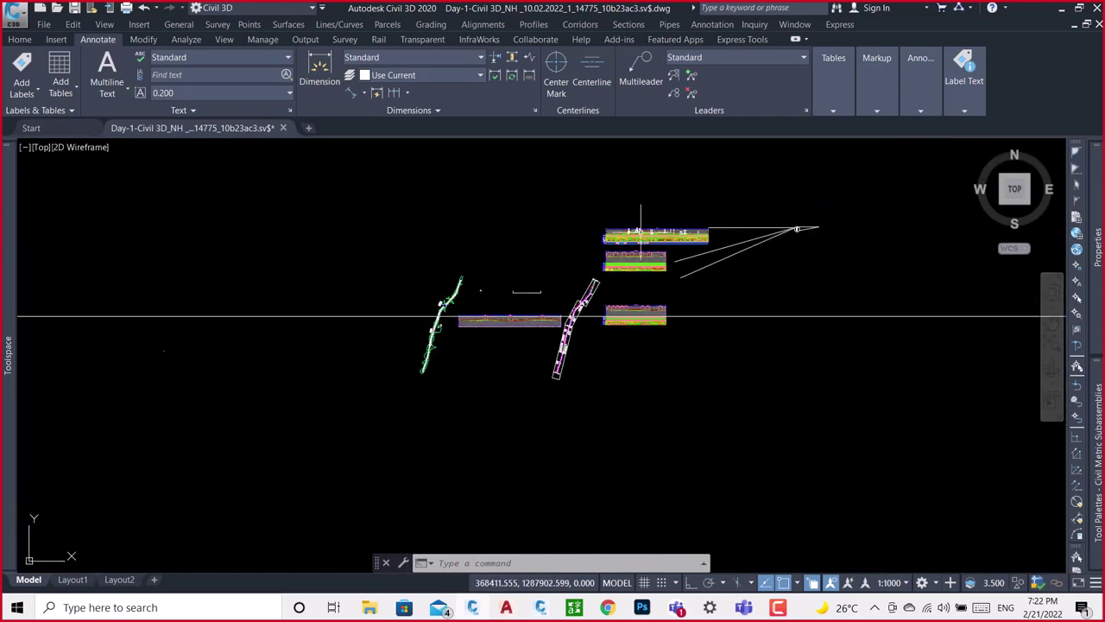
{"action": "scroll", "coordinate": [638, 229], "scroll_direction": "up", "scroll_amount": 4}
{"action": "scroll", "coordinate": [661, 235], "scroll_direction": "up", "scroll_amount": 4}
{"action": "scroll", "coordinate": [665, 215], "scroll_direction": "up", "scroll_amount": 3}
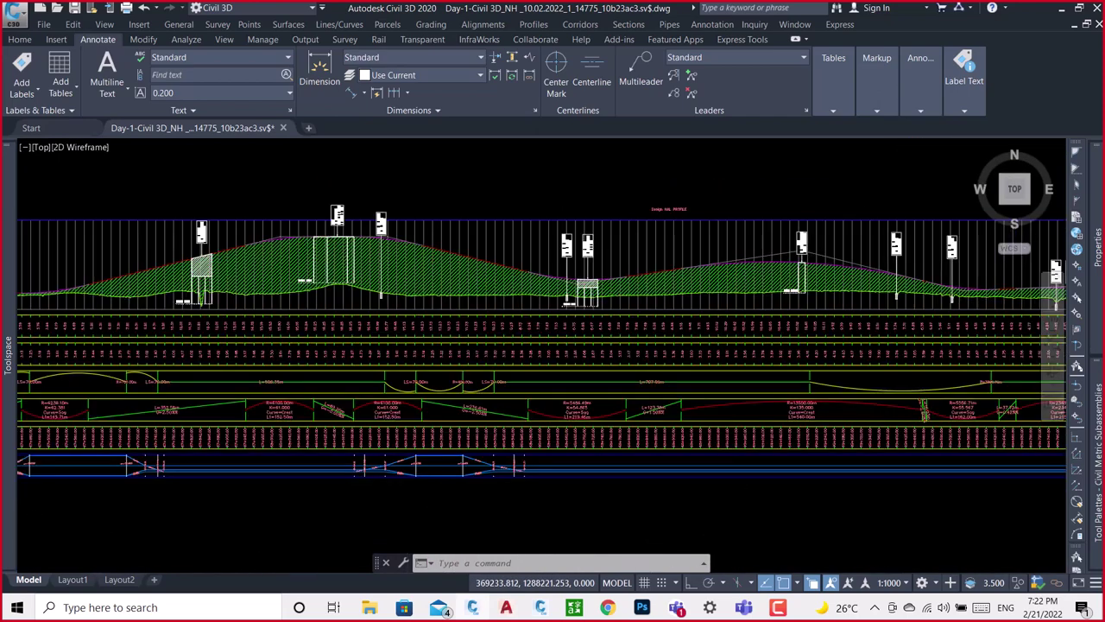
{"action": "scroll", "coordinate": [643, 201], "scroll_direction": "up", "scroll_amount": 3}
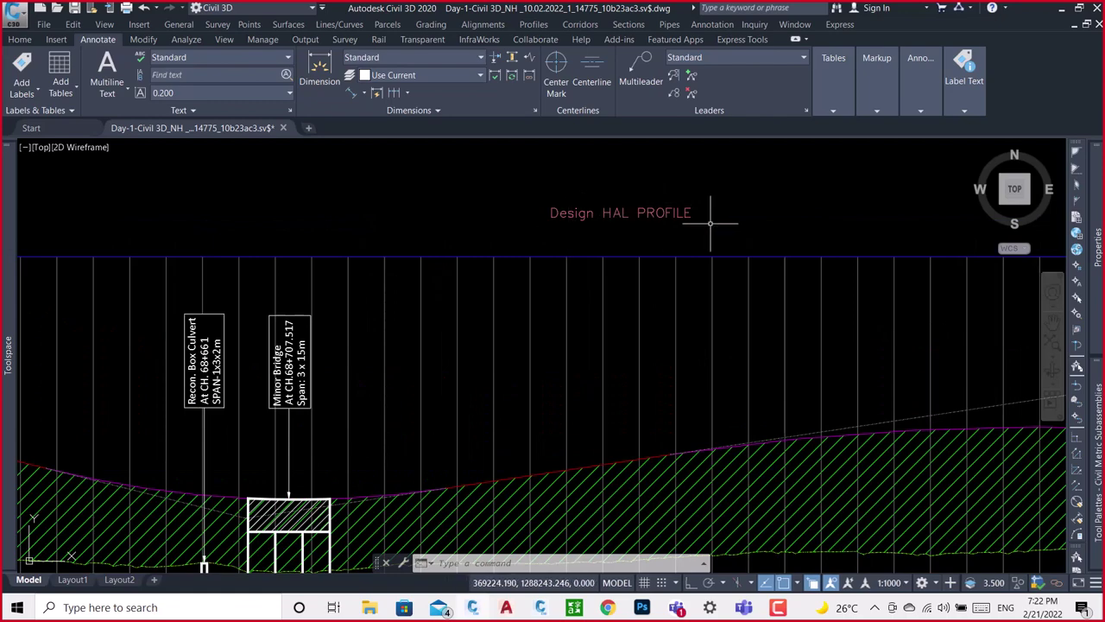
{"action": "scroll", "coordinate": [710, 223], "scroll_direction": "down", "scroll_amount": 3}
{"action": "scroll", "coordinate": [713, 226], "scroll_direction": "down", "scroll_amount": 3}
{"action": "scroll", "coordinate": [713, 225], "scroll_direction": "down", "scroll_amount": 2}
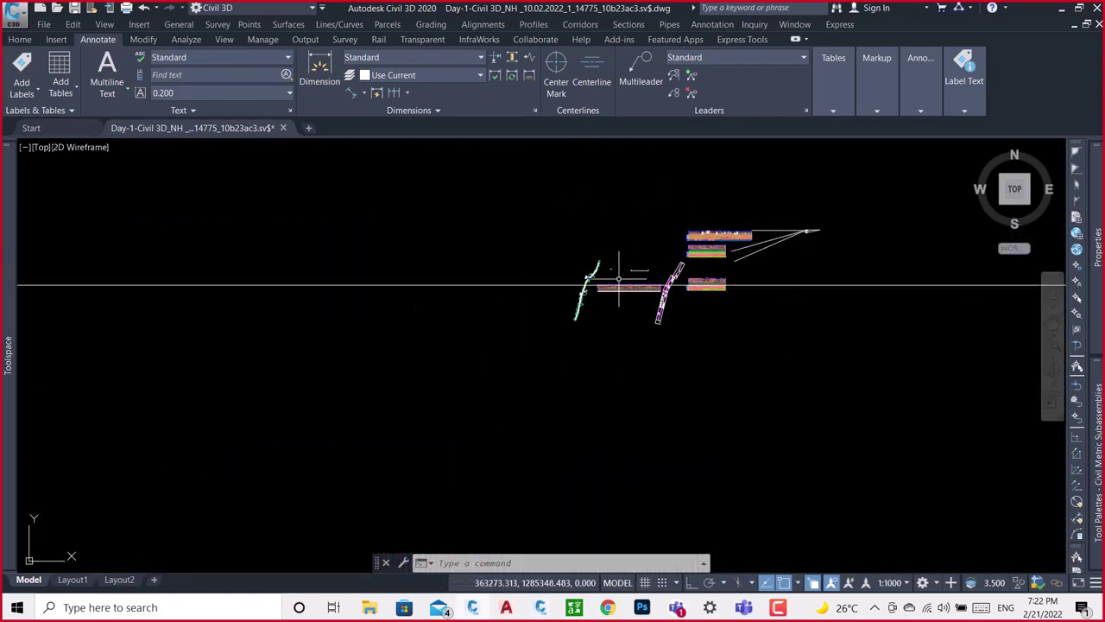
{"action": "scroll", "coordinate": [619, 278], "scroll_direction": "up", "scroll_amount": 5}
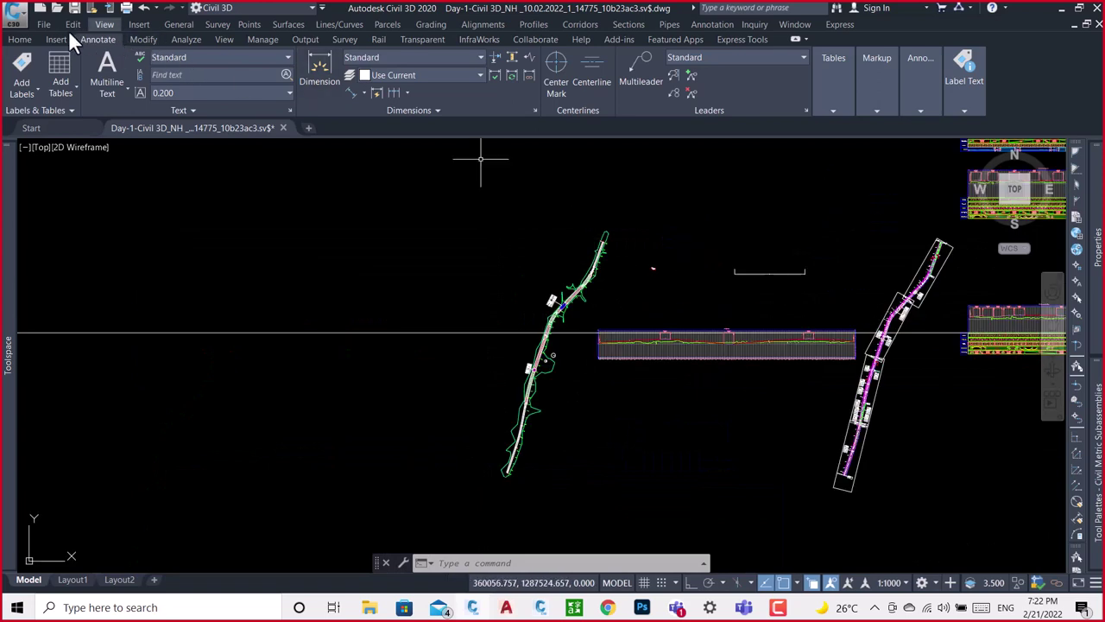
{"action": "left_click", "coordinate": [25, 40]}
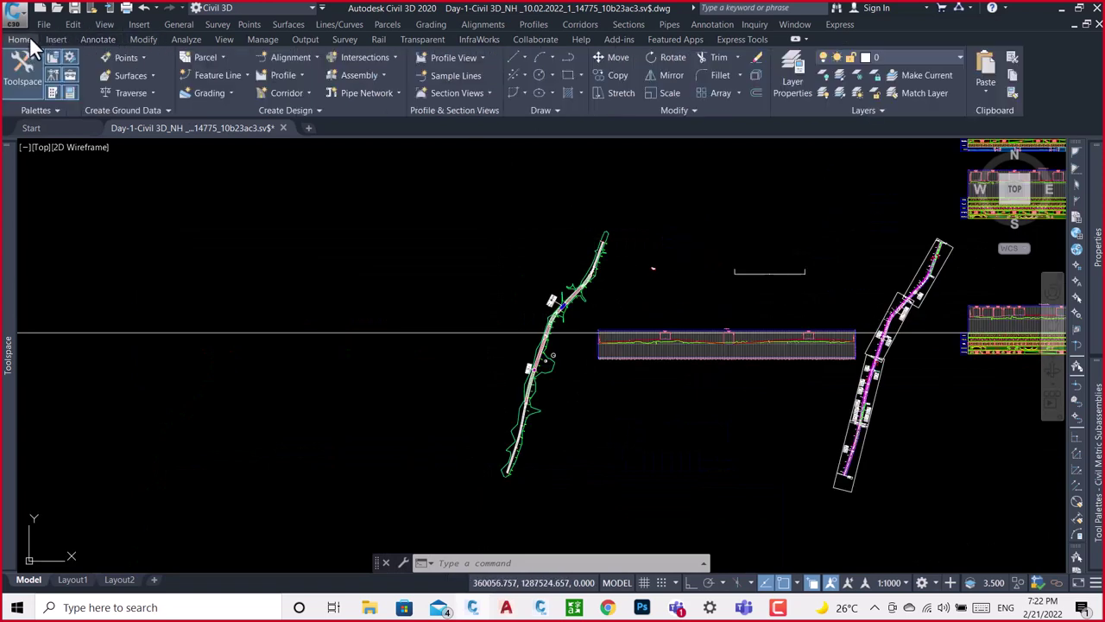
Create corridor IEST-1 along Design HAL with the INDIA assembly targeting Surface.
{"action": "left_click", "coordinate": [292, 92]}
{"action": "left_click", "coordinate": [306, 114]}
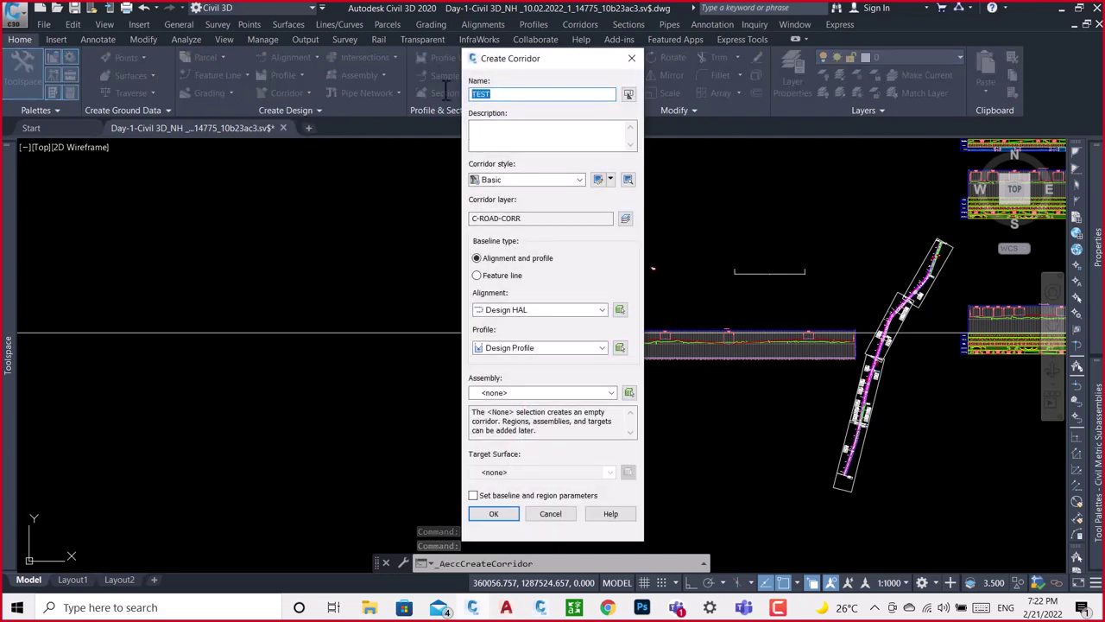
{"action": "type", "text": "1"}
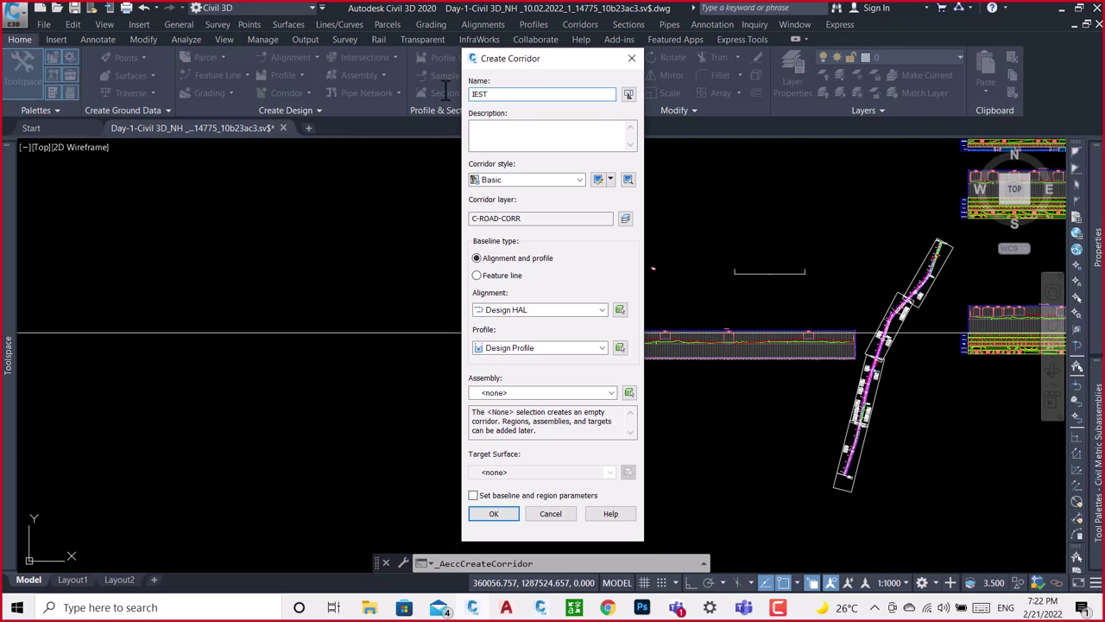
{"action": "left_click", "coordinate": [549, 321]}
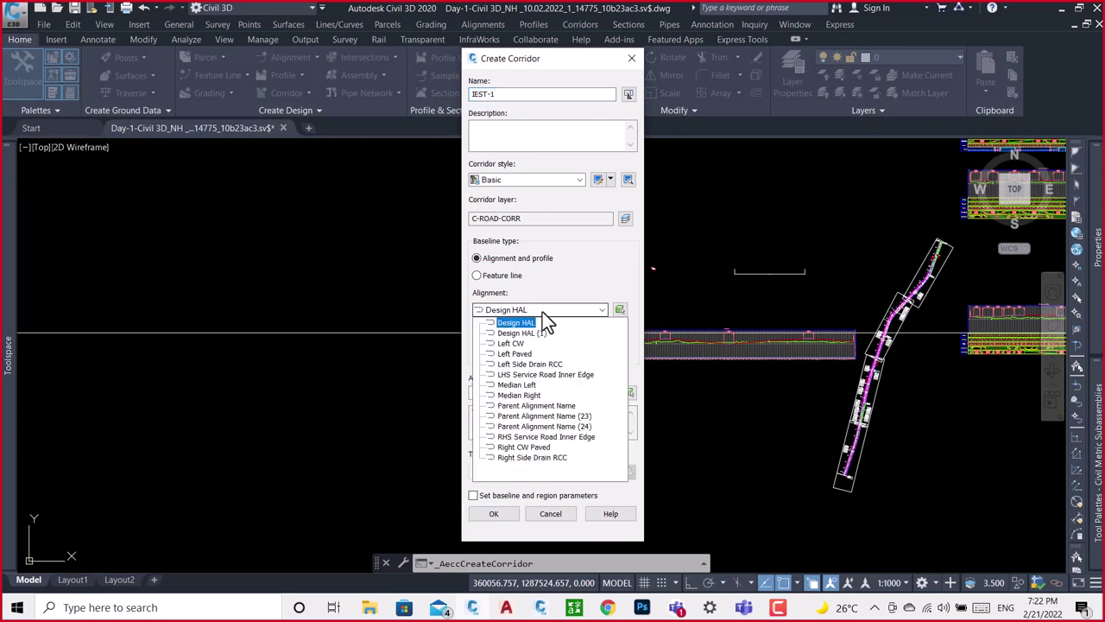
{"action": "left_click", "coordinate": [522, 323]}
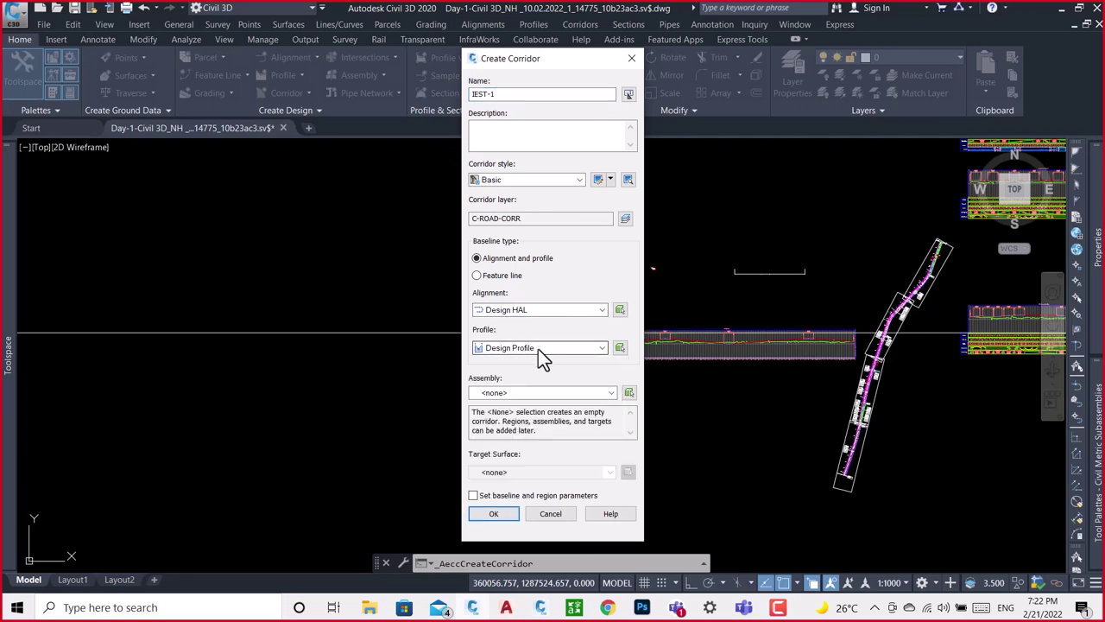
{"action": "left_click", "coordinate": [558, 397]}
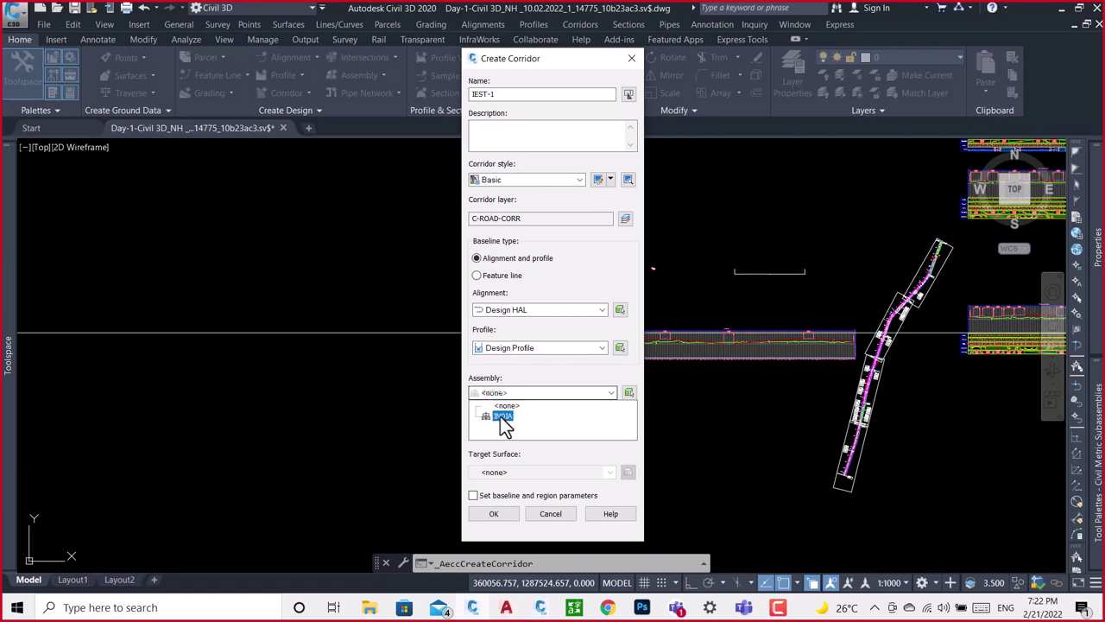
{"action": "left_click", "coordinate": [570, 421]}
{"action": "left_click", "coordinate": [522, 472]}
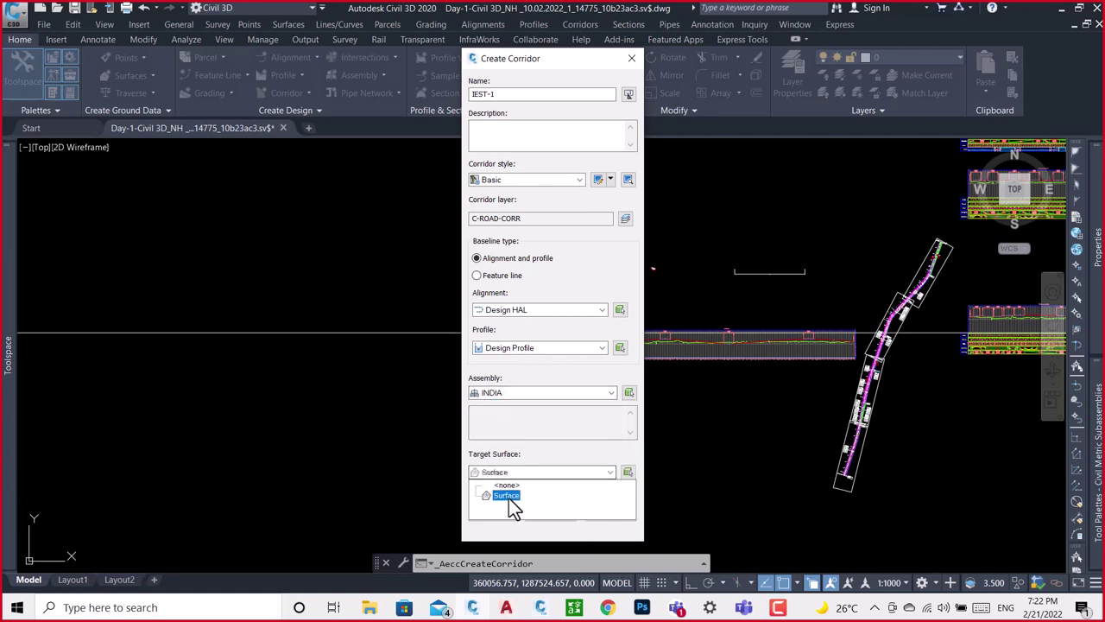
{"action": "left_click", "coordinate": [508, 496]}
{"action": "left_click", "coordinate": [496, 514]}
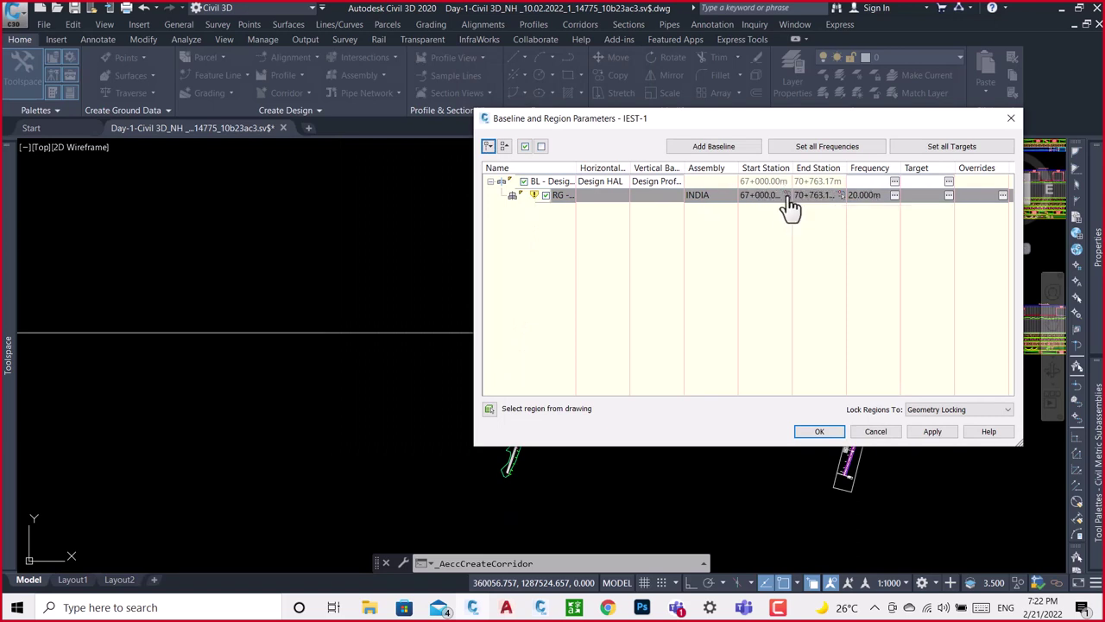
Set the IEST-1 region to run from about station 67+075.5 to 67+387.17 and confirm.
{"action": "left_click", "coordinate": [786, 195]}
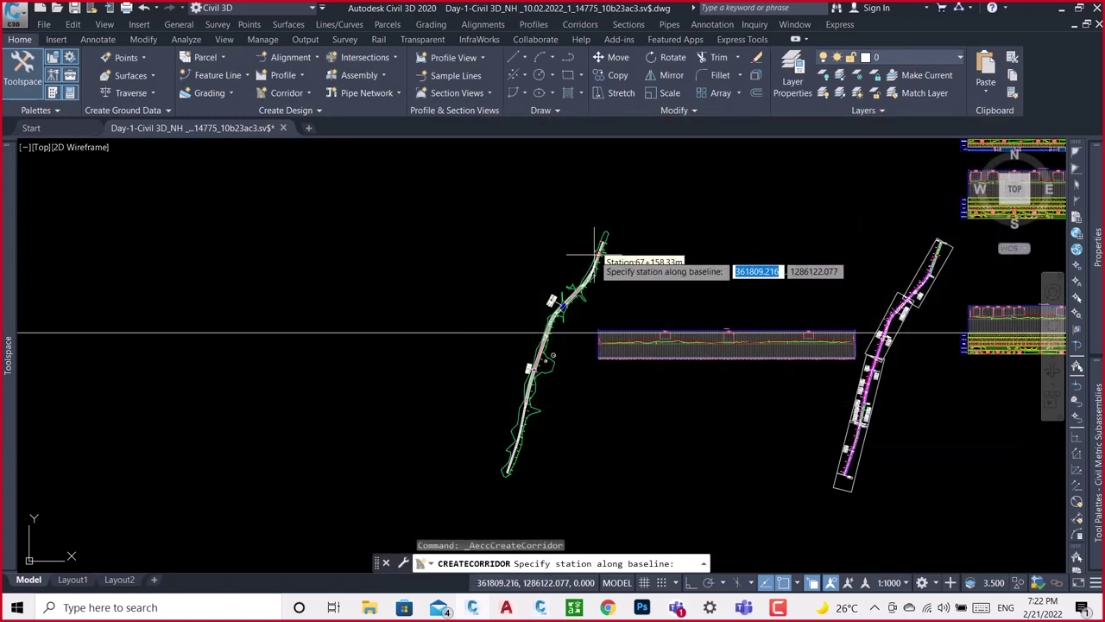
{"action": "scroll", "coordinate": [598, 255], "scroll_direction": "up", "scroll_amount": 3}
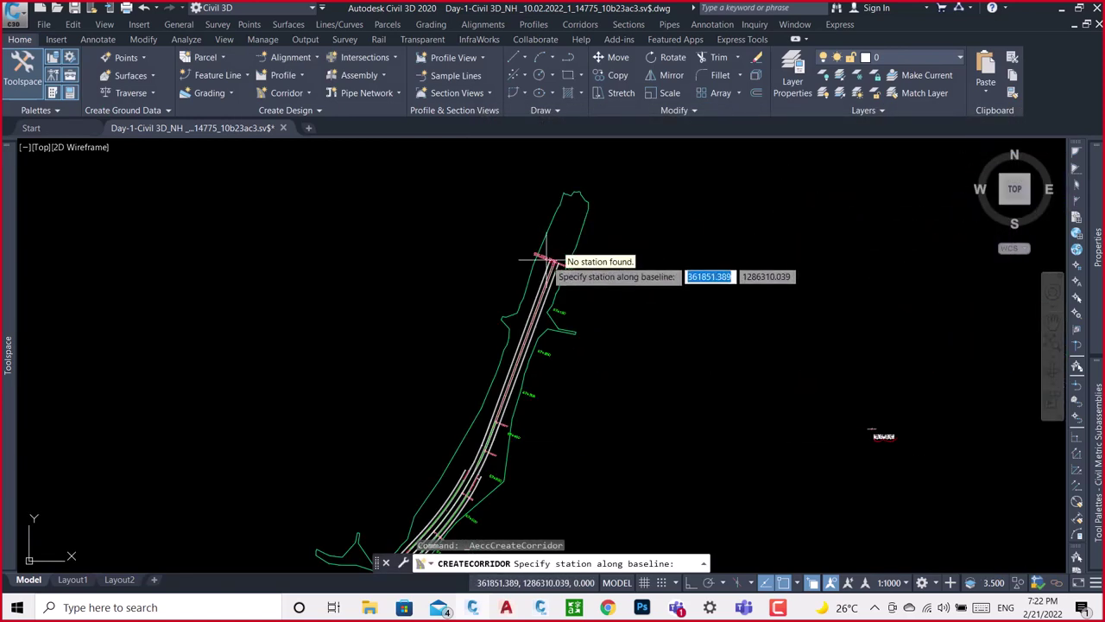
{"action": "scroll", "coordinate": [545, 259], "scroll_direction": "up", "scroll_amount": 2}
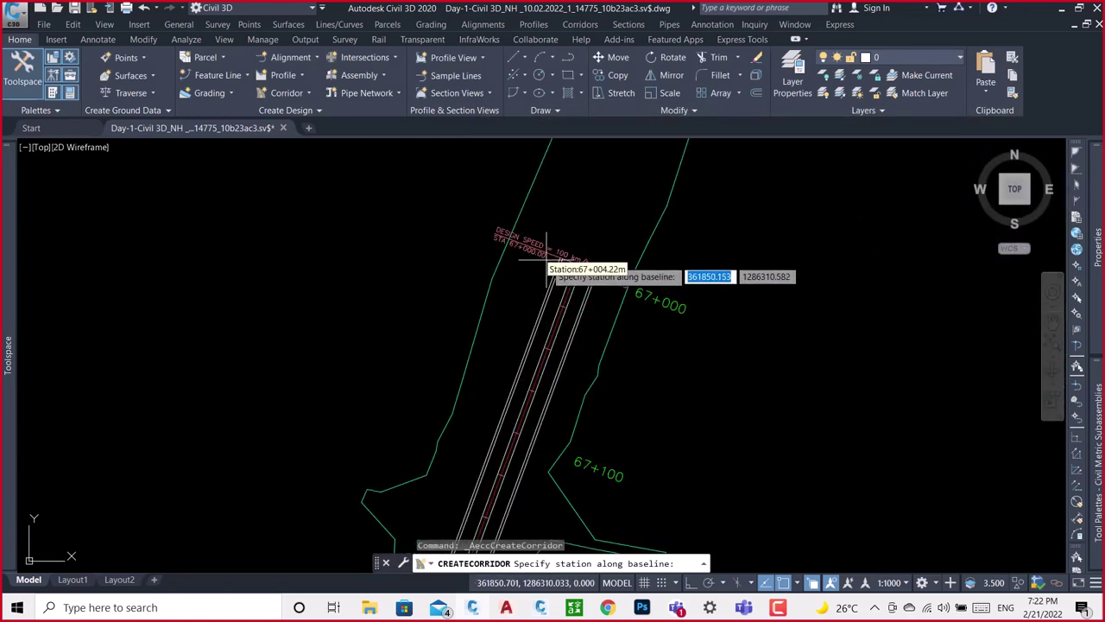
{"action": "left_click", "coordinate": [529, 397]}
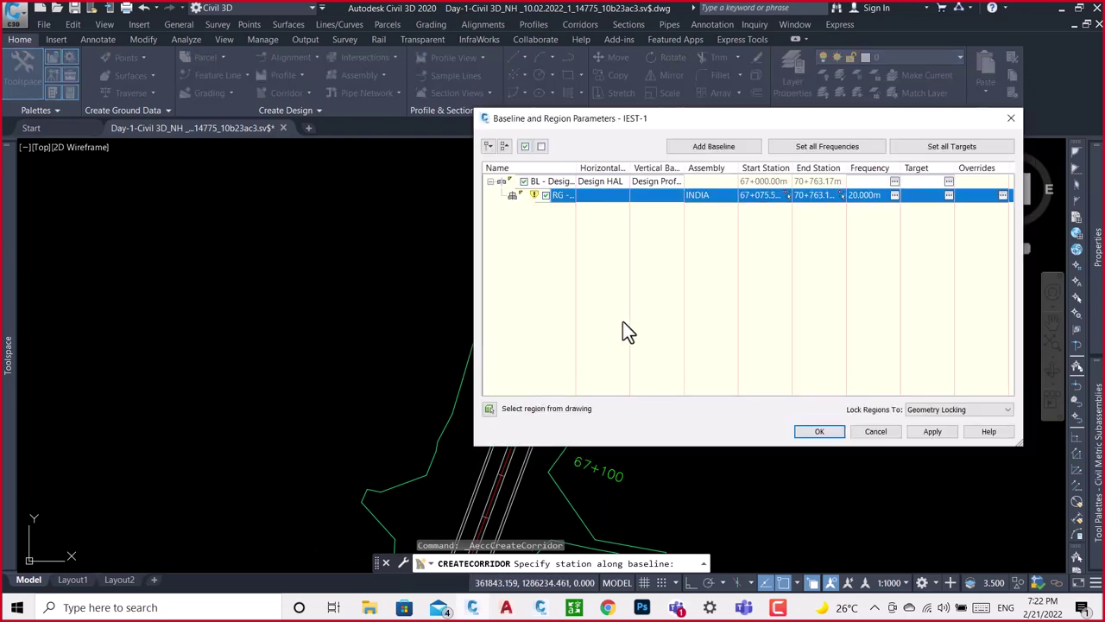
{"action": "left_click", "coordinate": [841, 195]}
{"action": "scroll", "coordinate": [828, 195], "scroll_direction": "down", "scroll_amount": 3}
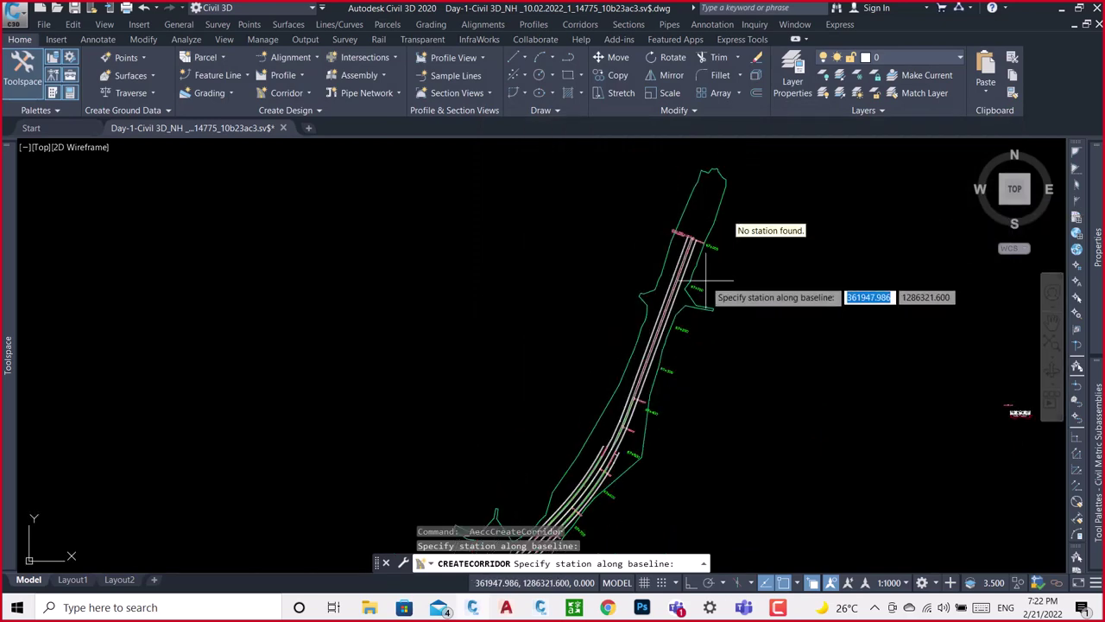
{"action": "scroll", "coordinate": [626, 384], "scroll_direction": "up", "scroll_amount": 3}
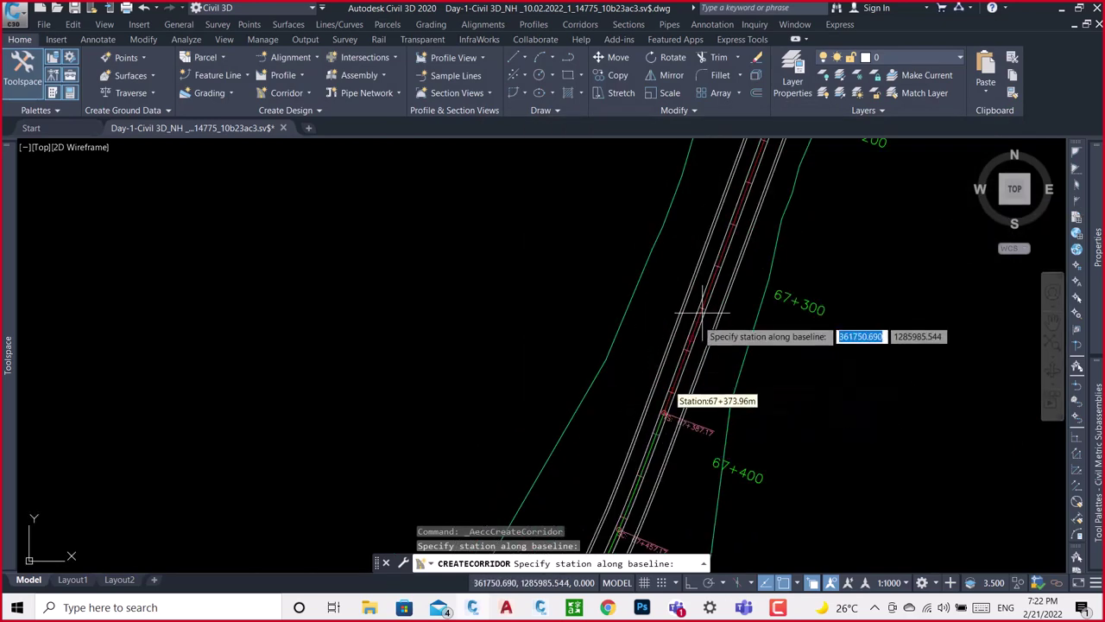
{"action": "scroll", "coordinate": [672, 379], "scroll_direction": "down", "scroll_amount": 4}
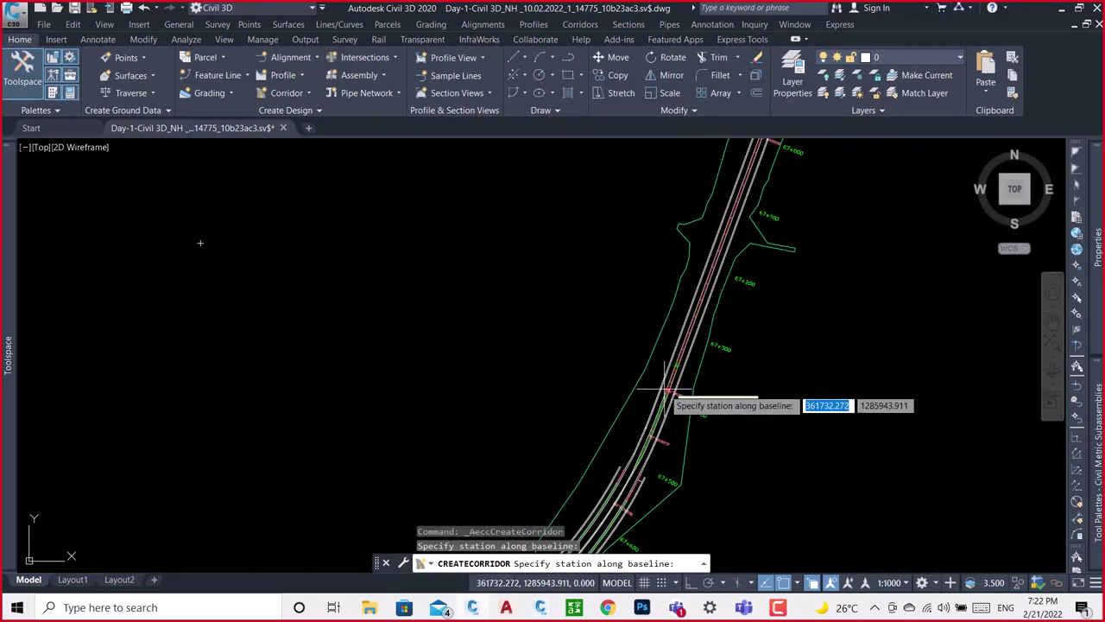
{"action": "left_click", "coordinate": [671, 394]}
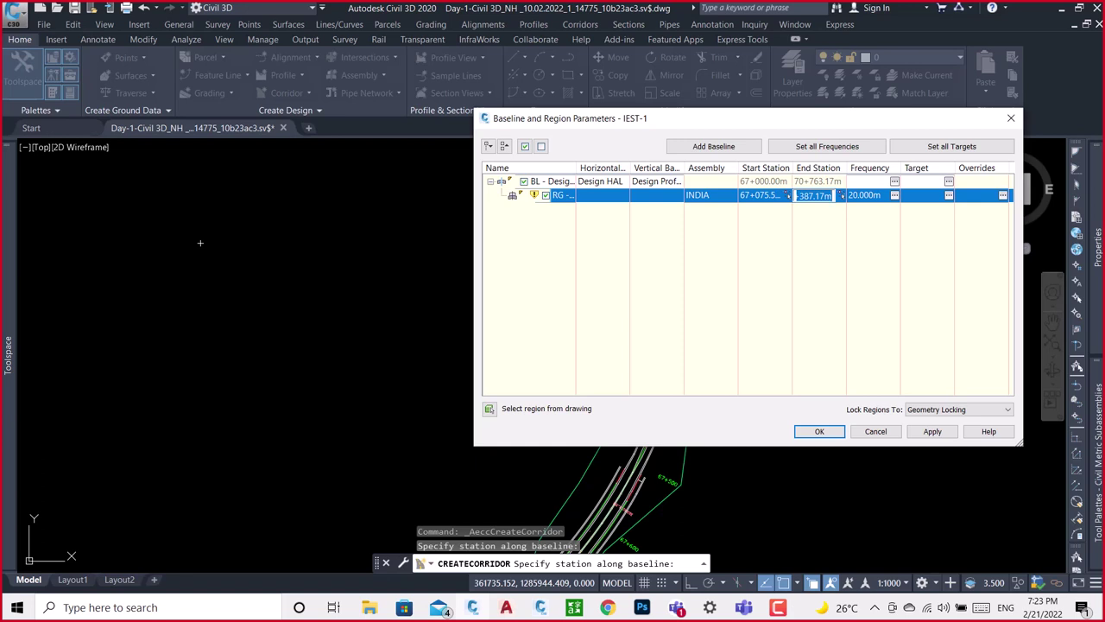
{"action": "left_click", "coordinate": [554, 291]}
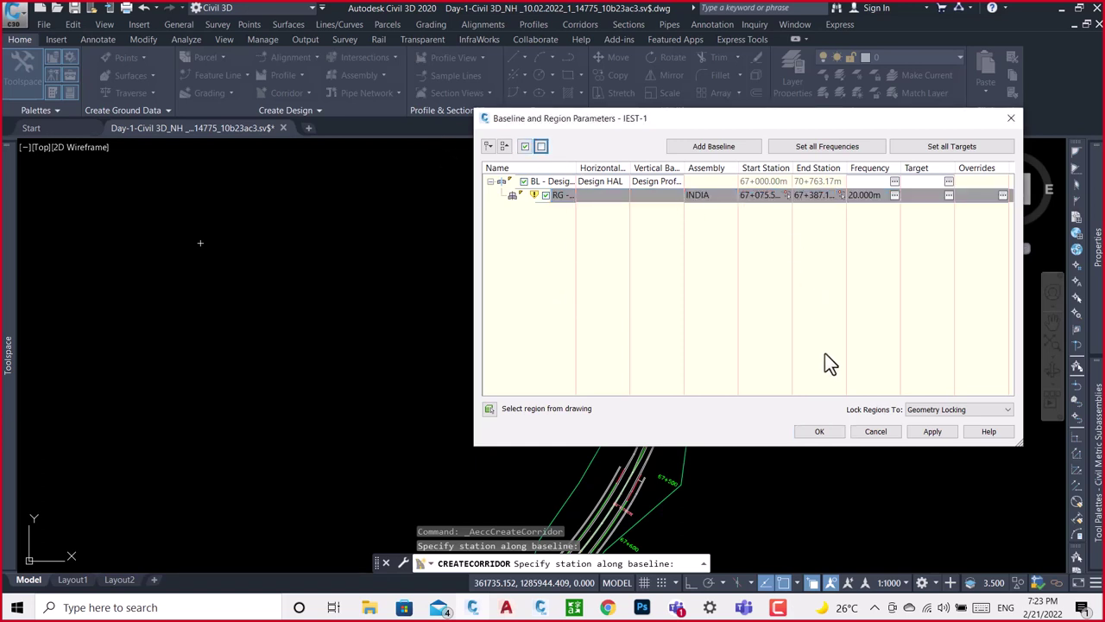
{"action": "left_click", "coordinate": [820, 431]}
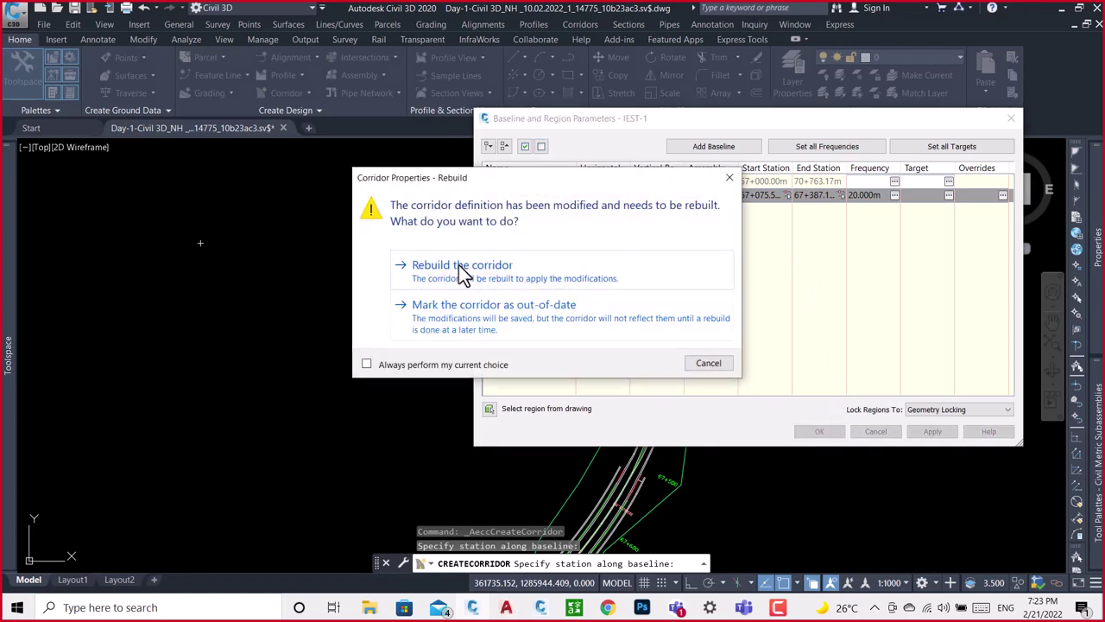
Rebuild the IEST-1 corridor, close the event log and select the corridor near 67+100.
{"action": "left_click", "coordinate": [464, 267]}
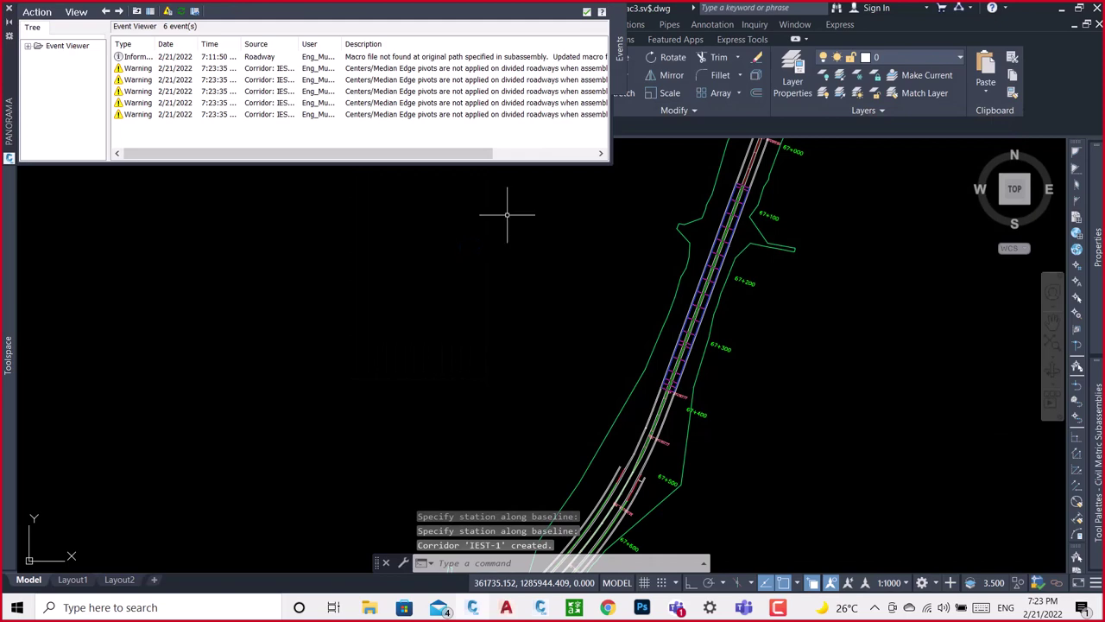
{"action": "left_click", "coordinate": [584, 12]}
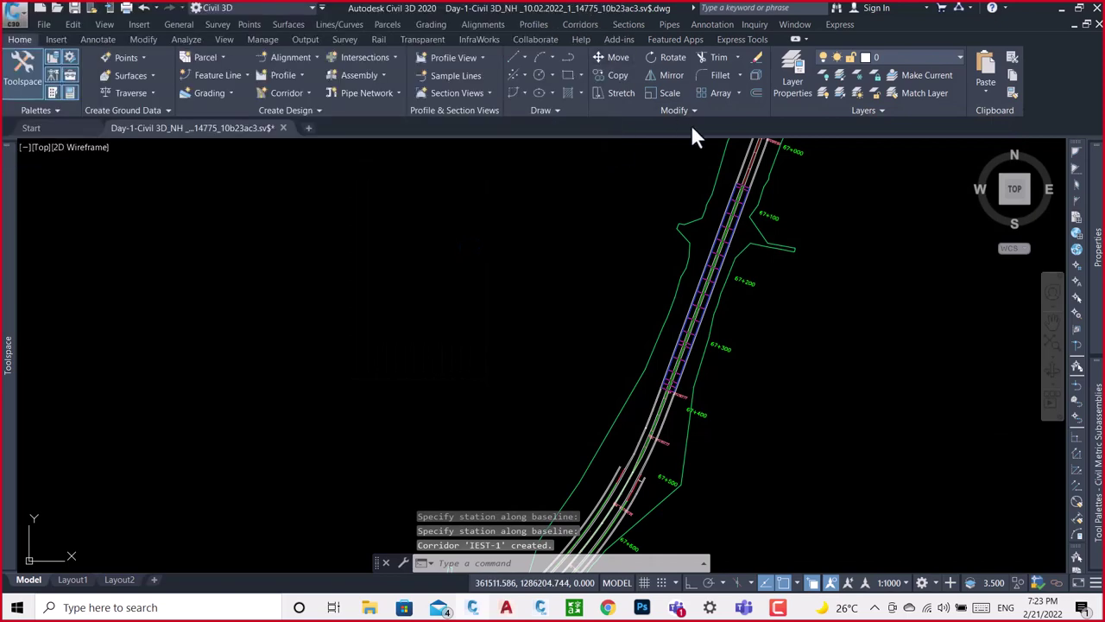
{"action": "scroll", "coordinate": [736, 192], "scroll_direction": "up", "scroll_amount": 5}
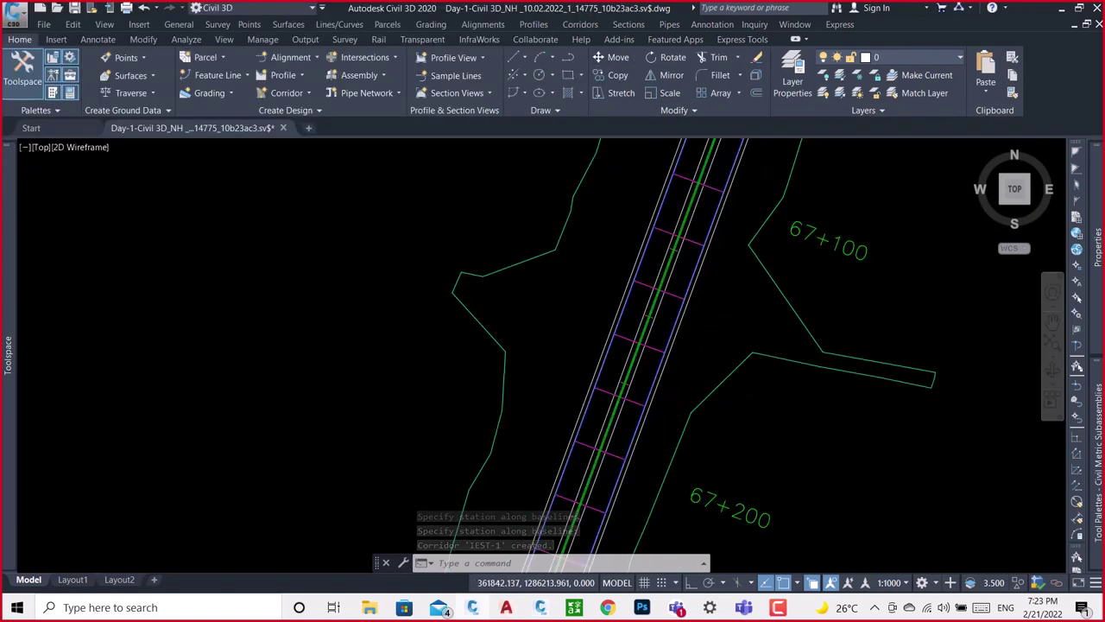
{"action": "scroll", "coordinate": [729, 188], "scroll_direction": "up", "scroll_amount": 2}
{"action": "scroll", "coordinate": [717, 186], "scroll_direction": "up", "scroll_amount": 2}
{"action": "scroll", "coordinate": [716, 195], "scroll_direction": "up", "scroll_amount": 2}
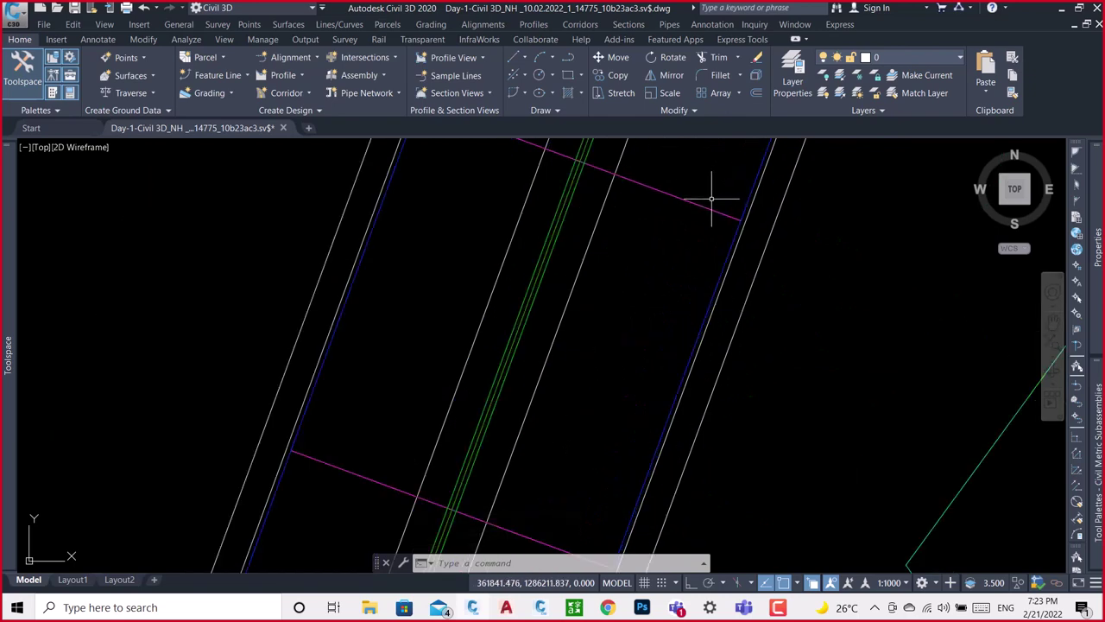
{"action": "left_click", "coordinate": [701, 207]}
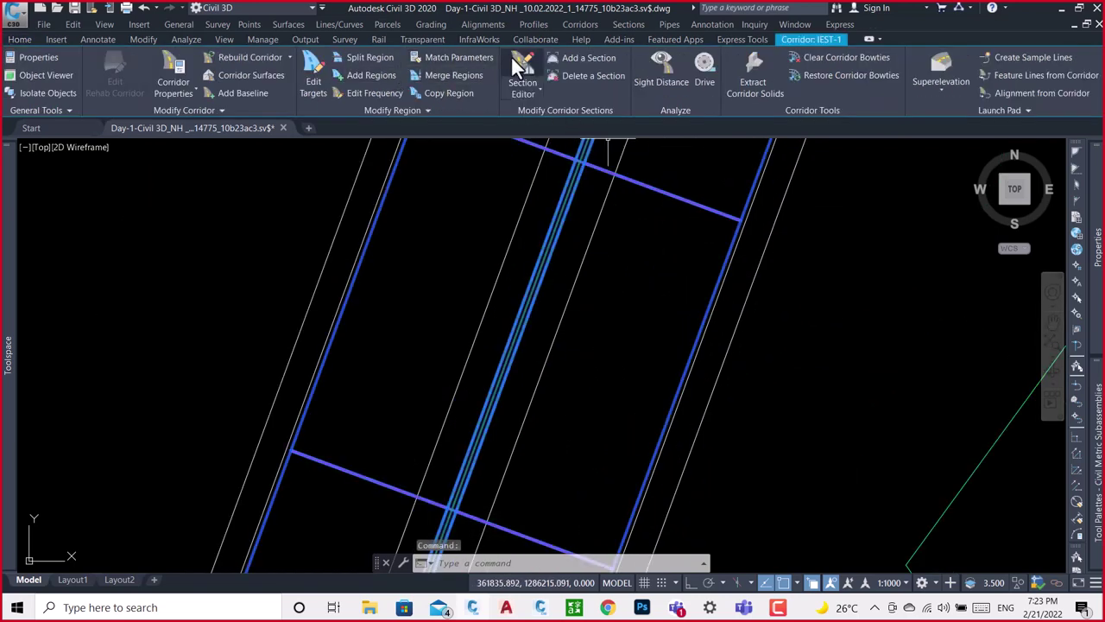
Launch the Section Editor at station 67+100.00 on Design HAL and zoom into the section.
{"action": "left_click", "coordinate": [517, 57]}
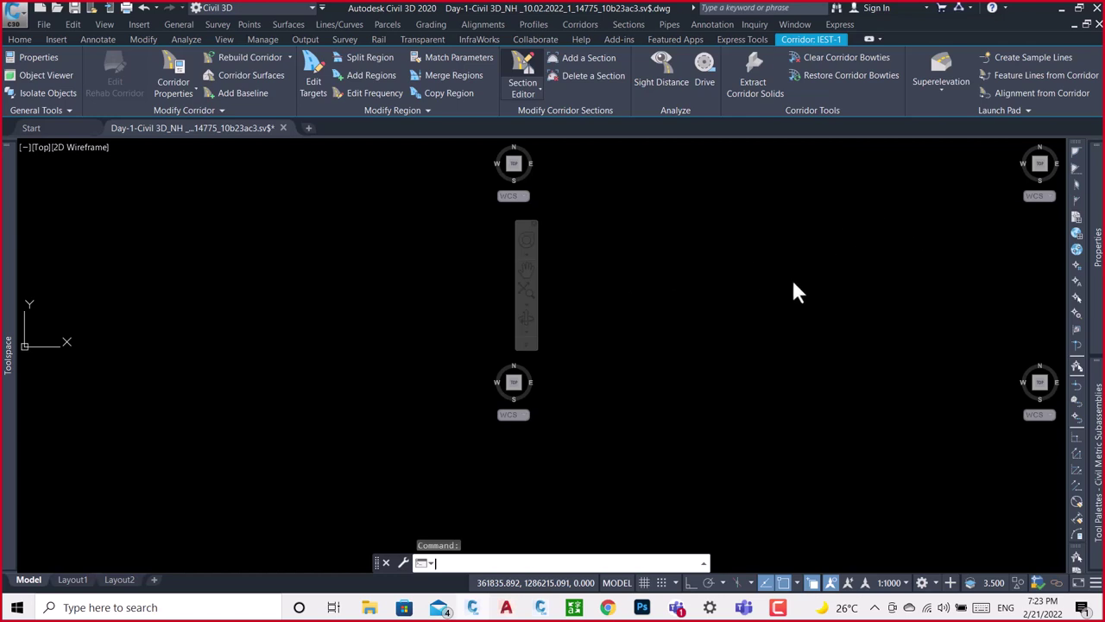
{"action": "key", "text": "Return"}
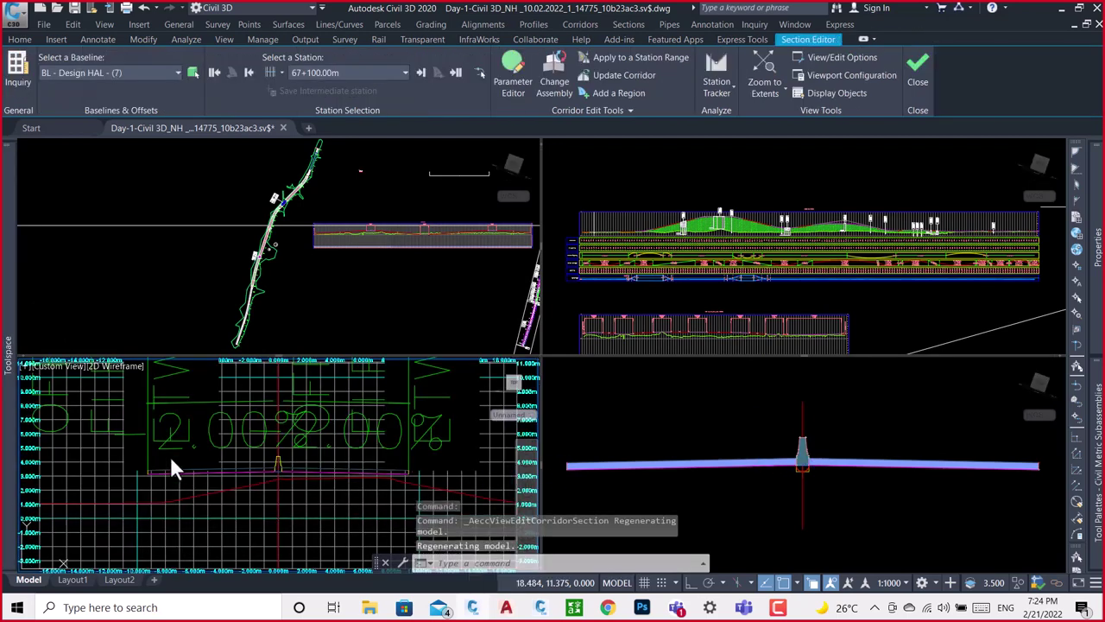
{"action": "scroll", "coordinate": [299, 471], "scroll_direction": "up", "scroll_amount": 2}
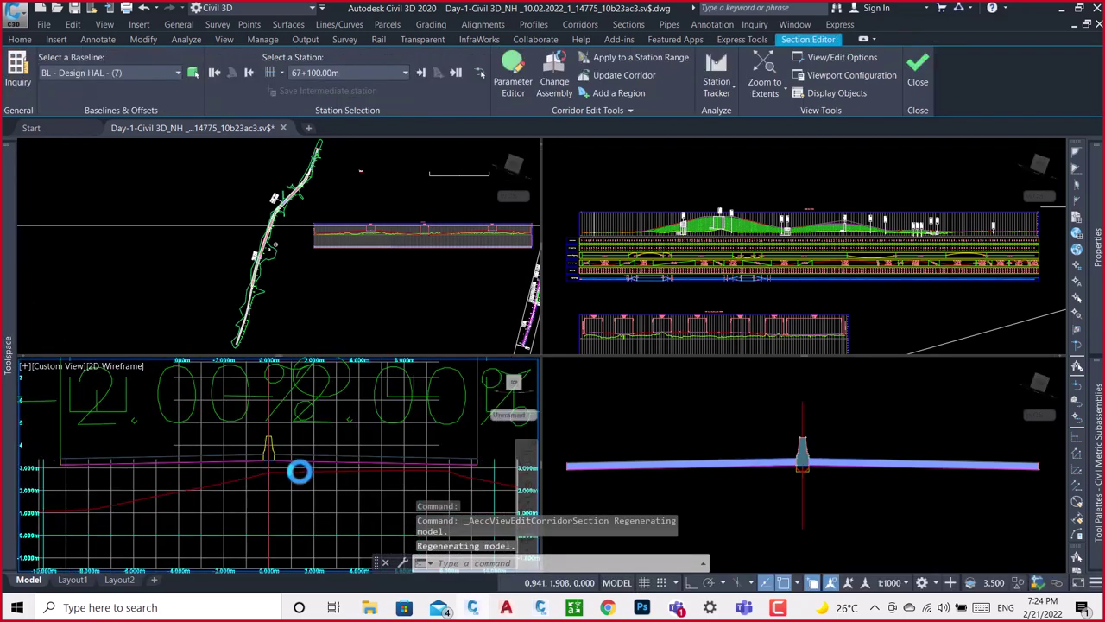
{"action": "scroll", "coordinate": [299, 470], "scroll_direction": "up", "scroll_amount": 2}
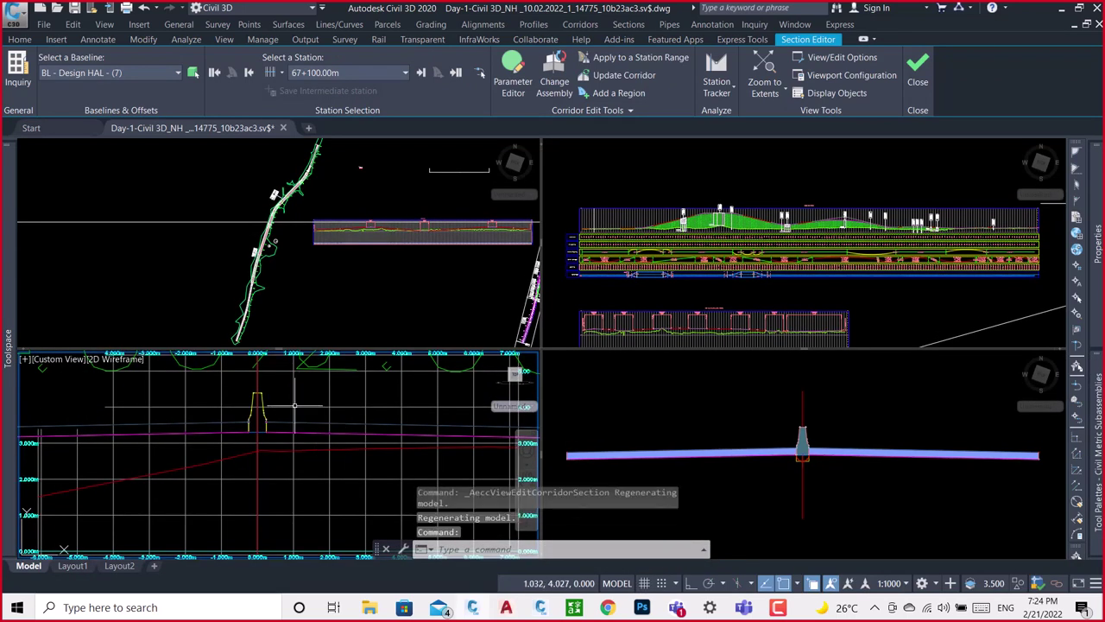
Set Display Horizontal Grid and Display Vertical Grid to No in View/Edit Options.
{"action": "left_click", "coordinate": [841, 58]}
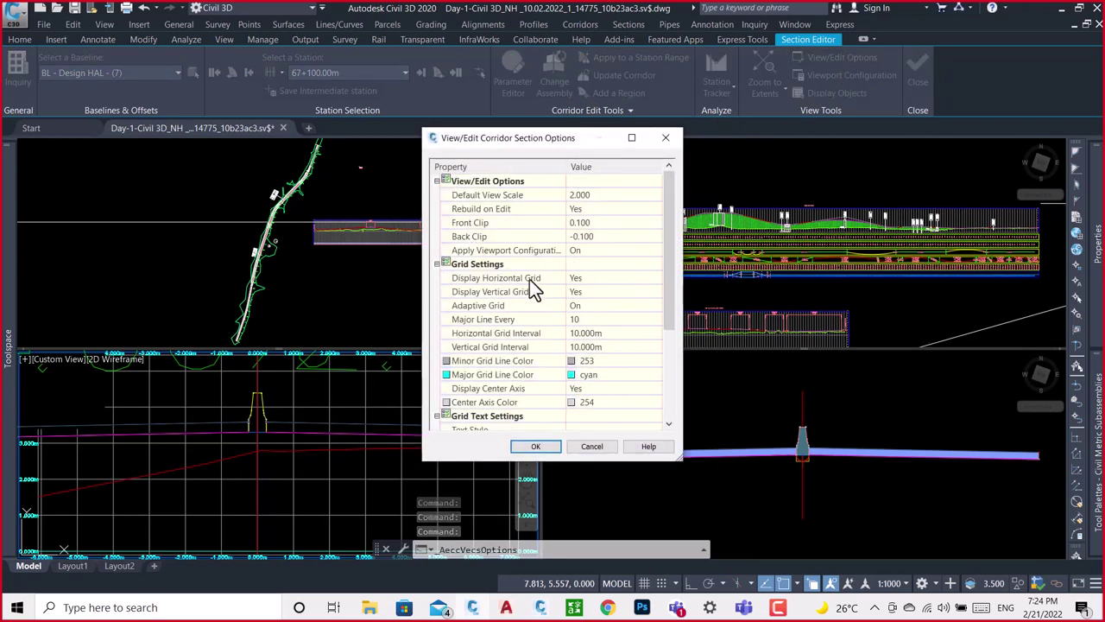
{"action": "left_click", "coordinate": [598, 278]}
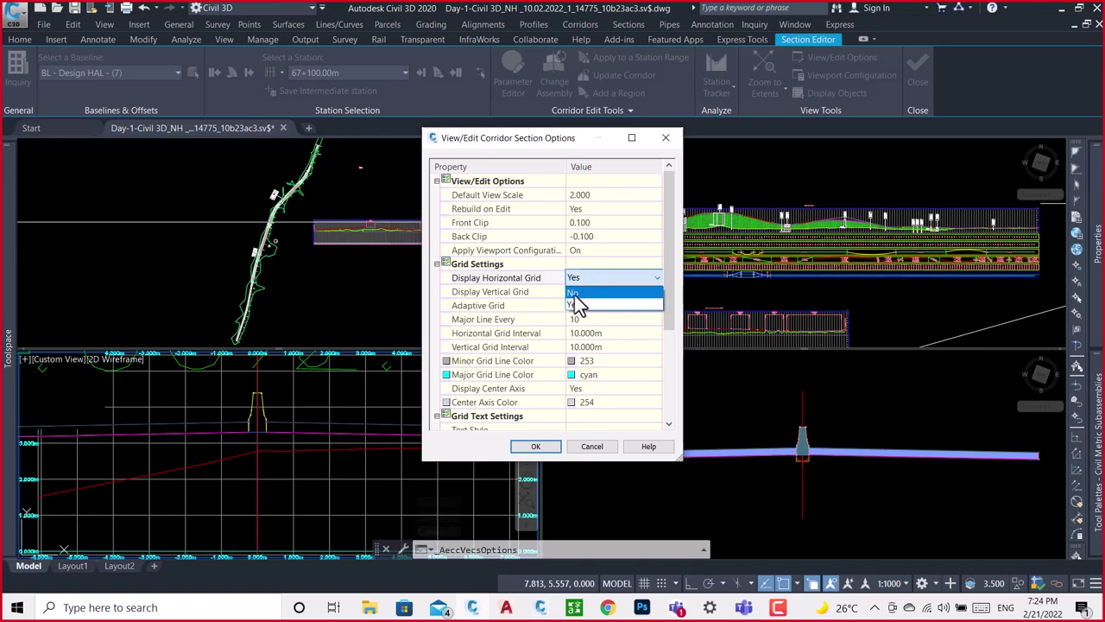
{"action": "left_click", "coordinate": [591, 299]}
{"action": "left_click", "coordinate": [601, 291]}
{"action": "left_click", "coordinate": [603, 291]}
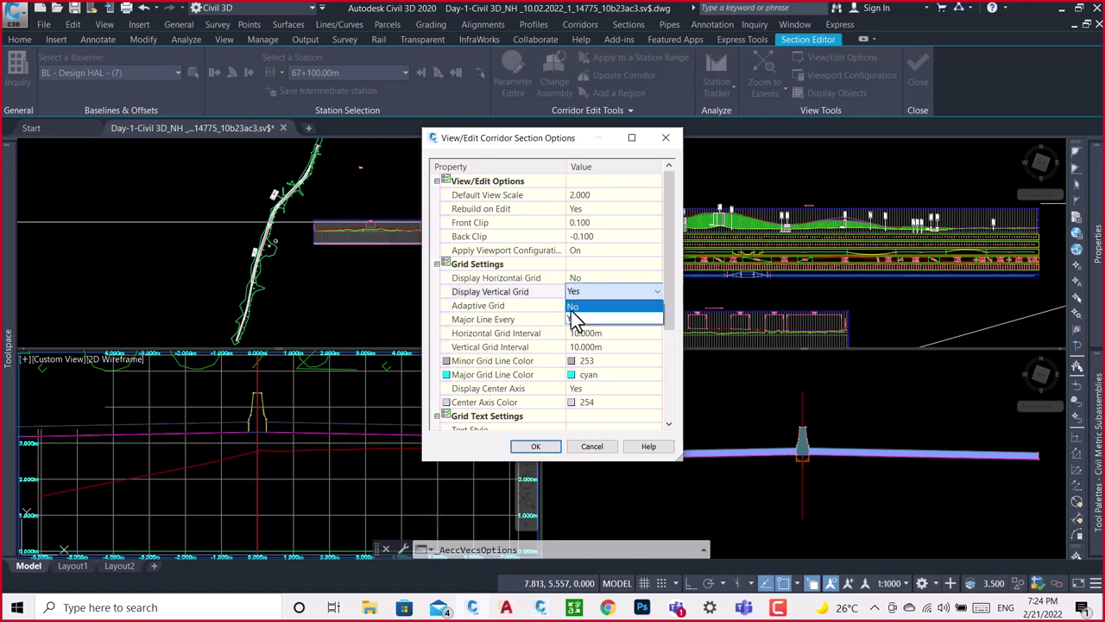
{"action": "left_click", "coordinate": [575, 316]}
{"action": "left_click", "coordinate": [540, 447]}
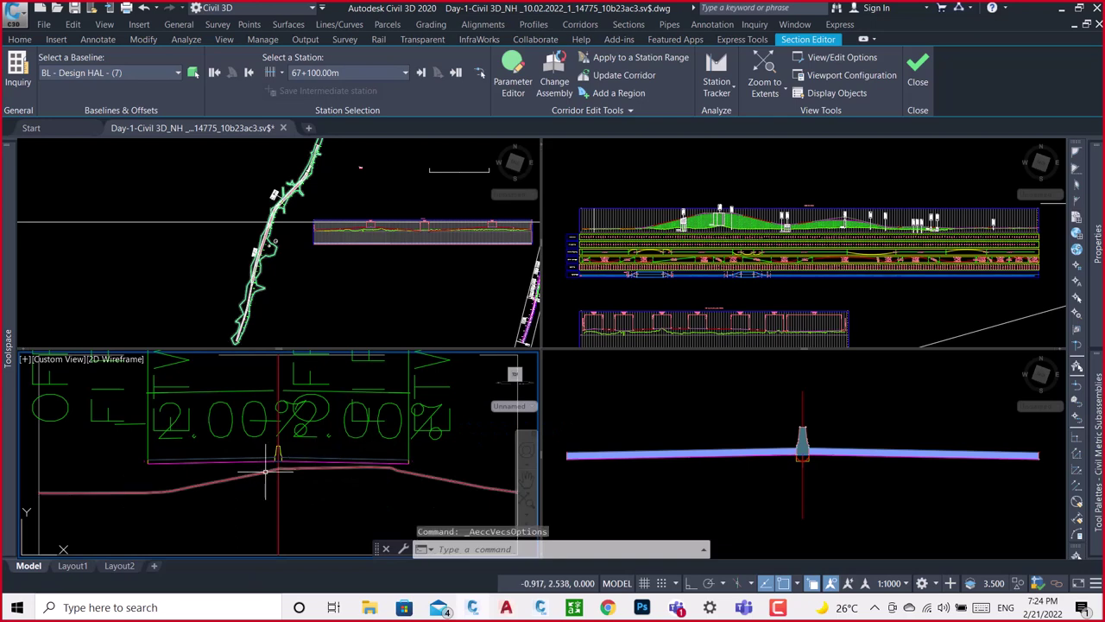
Close the Section Editor and return to the plan view.
{"action": "scroll", "coordinate": [274, 481], "scroll_direction": "up", "scroll_amount": 2}
{"action": "scroll", "coordinate": [495, 453], "scroll_direction": "up", "scroll_amount": 2}
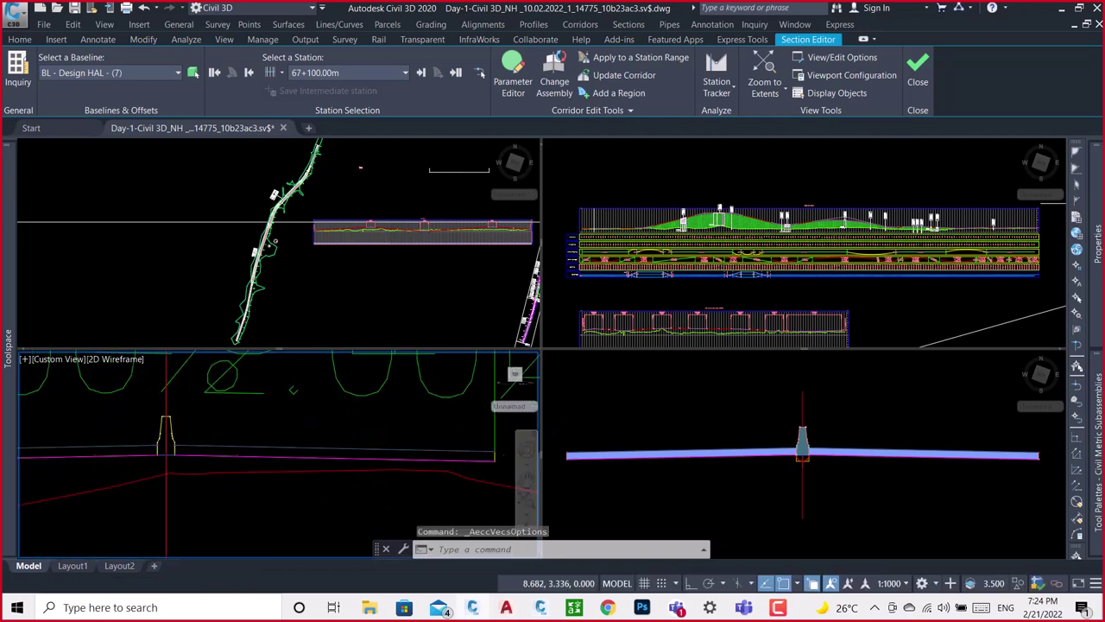
{"action": "scroll", "coordinate": [491, 457], "scroll_direction": "up", "scroll_amount": 2}
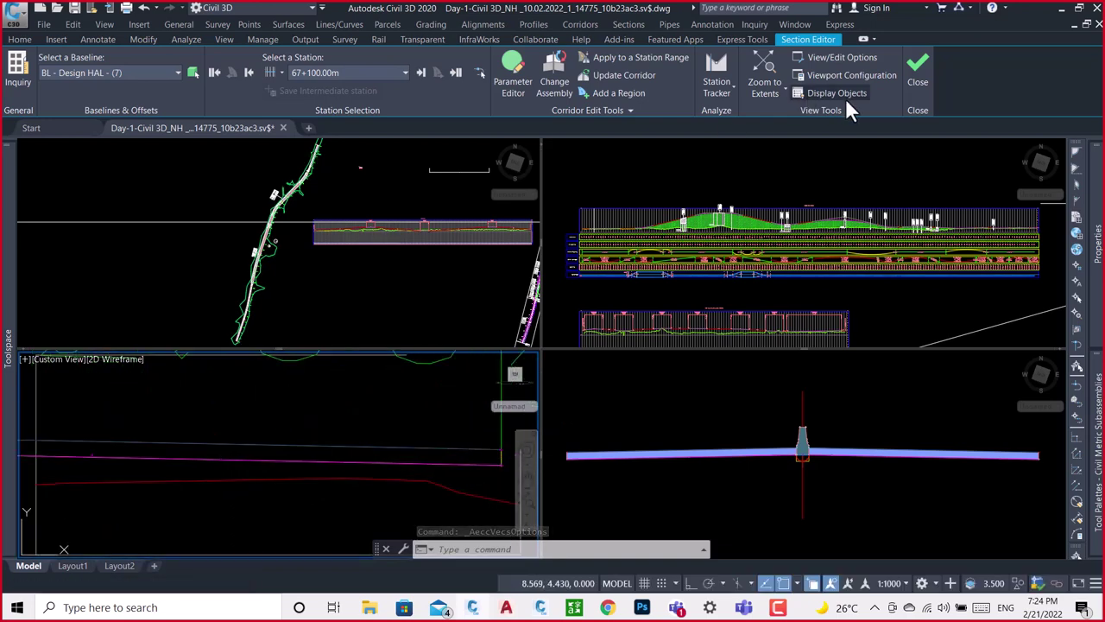
{"action": "left_click", "coordinate": [918, 74]}
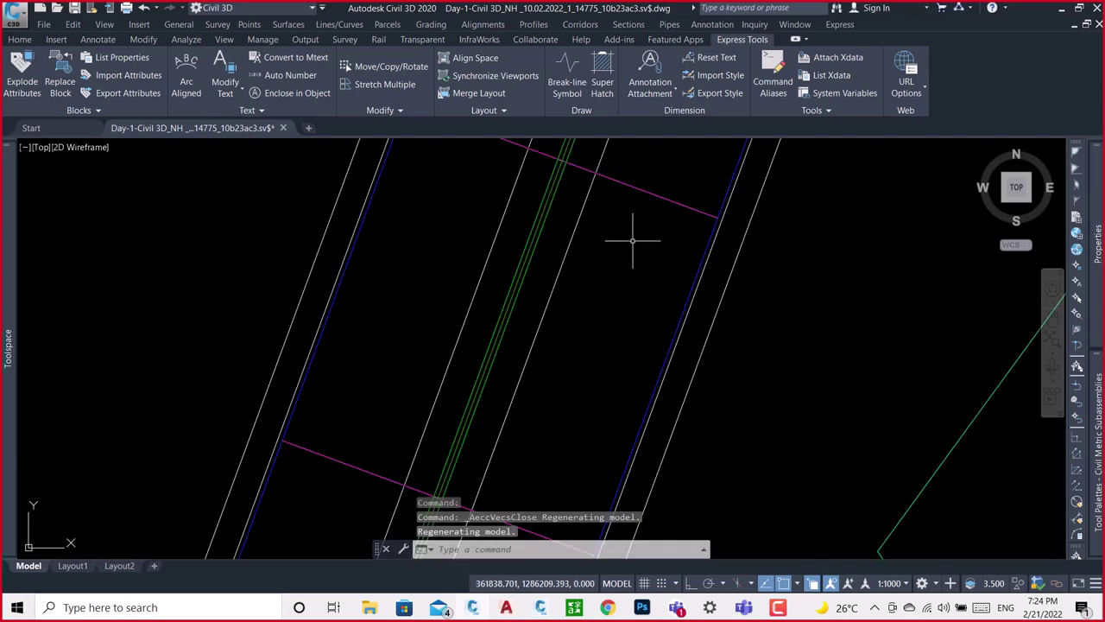
Start creating sample lines on the Design HAL alignment near 67+100.
{"action": "scroll", "coordinate": [518, 239], "scroll_direction": "down", "scroll_amount": 1}
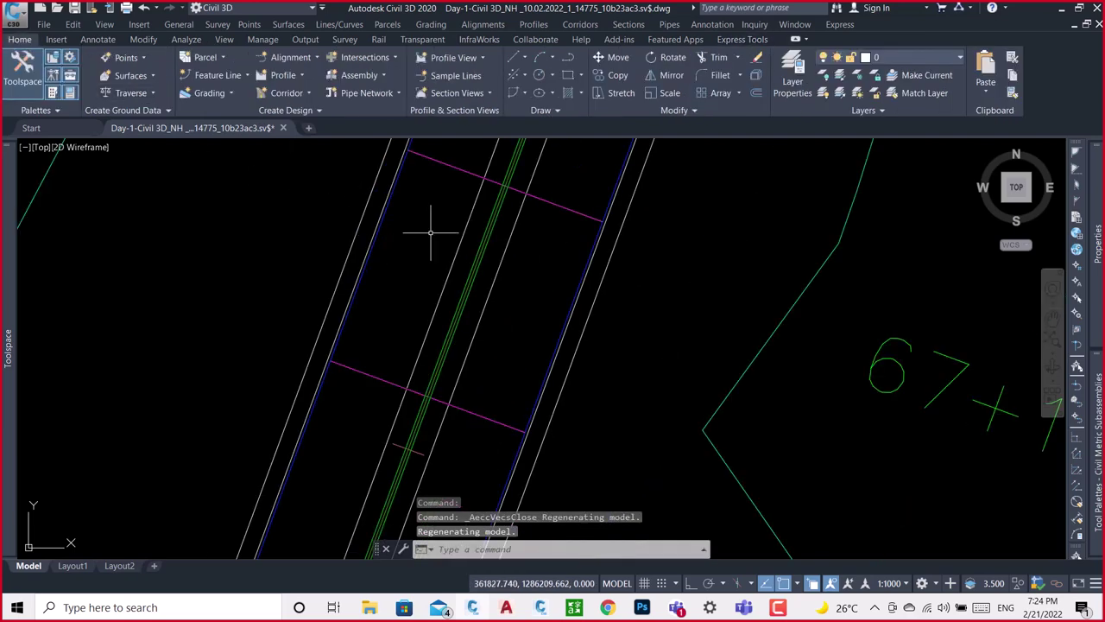
{"action": "scroll", "coordinate": [436, 227], "scroll_direction": "down", "scroll_amount": 3}
{"action": "middle_click_drag", "start_coordinate": [505, 167], "coordinate": [465, 192]}
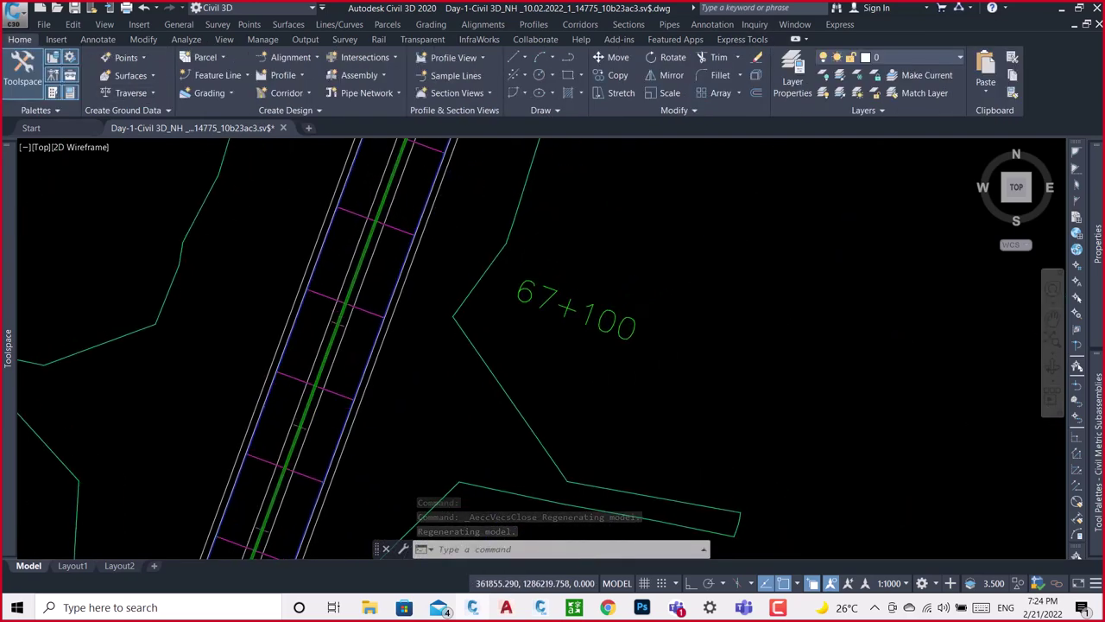
{"action": "left_click", "coordinate": [448, 74]}
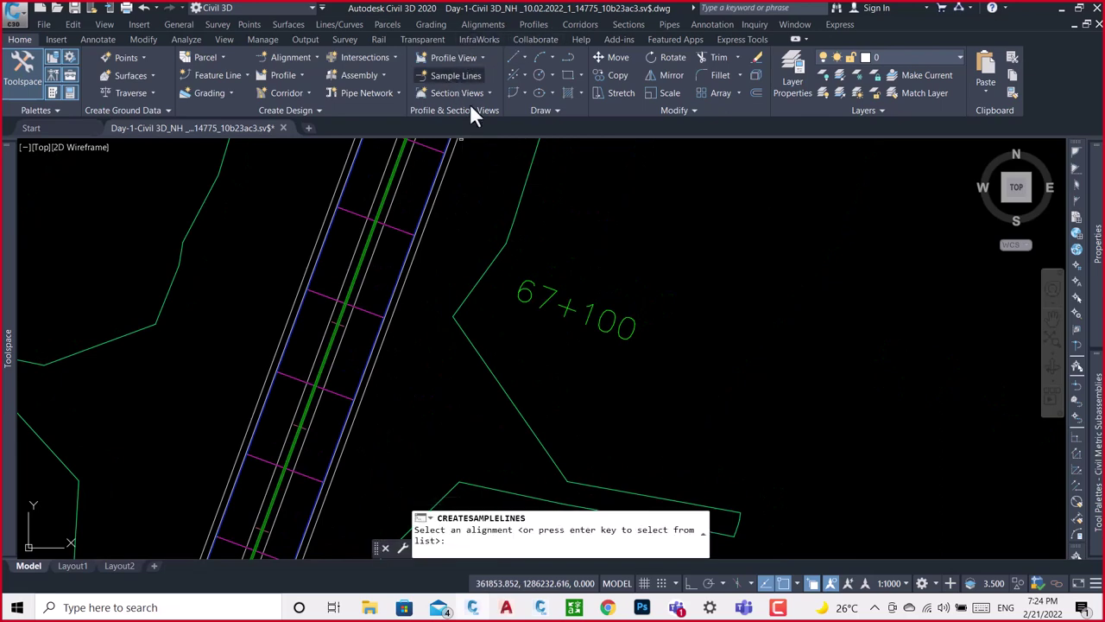
{"action": "key", "text": "Return"}
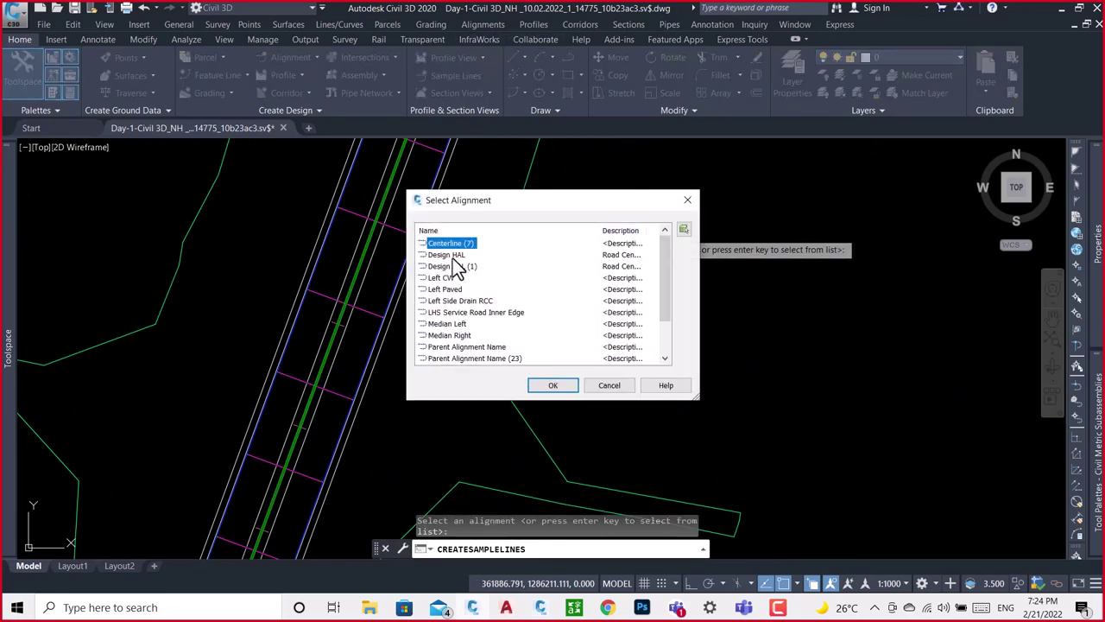
{"action": "left_click", "coordinate": [455, 256]}
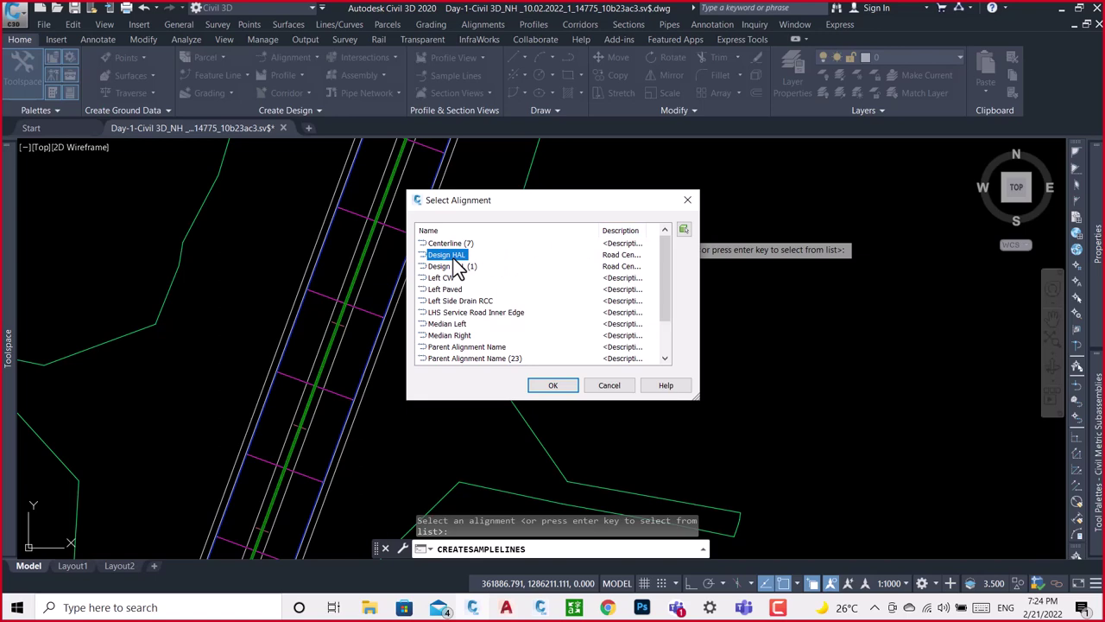
{"action": "left_click", "coordinate": [552, 385]}
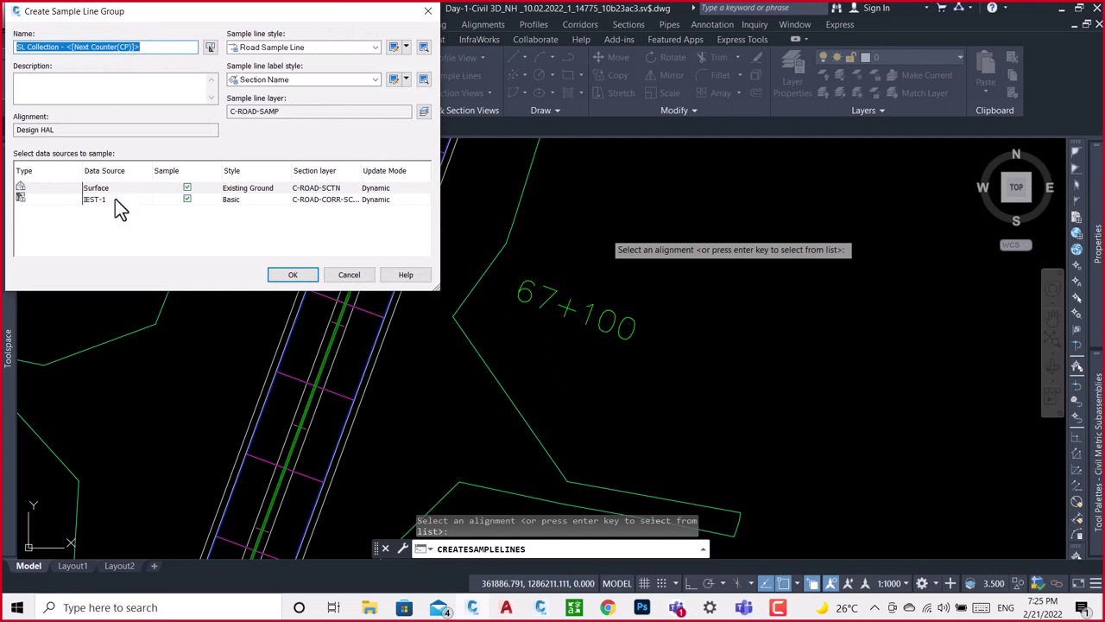
Give the IEST-1 sample line source the View-Edit code set style and accept the group settings.
{"action": "left_click", "coordinate": [114, 198]}
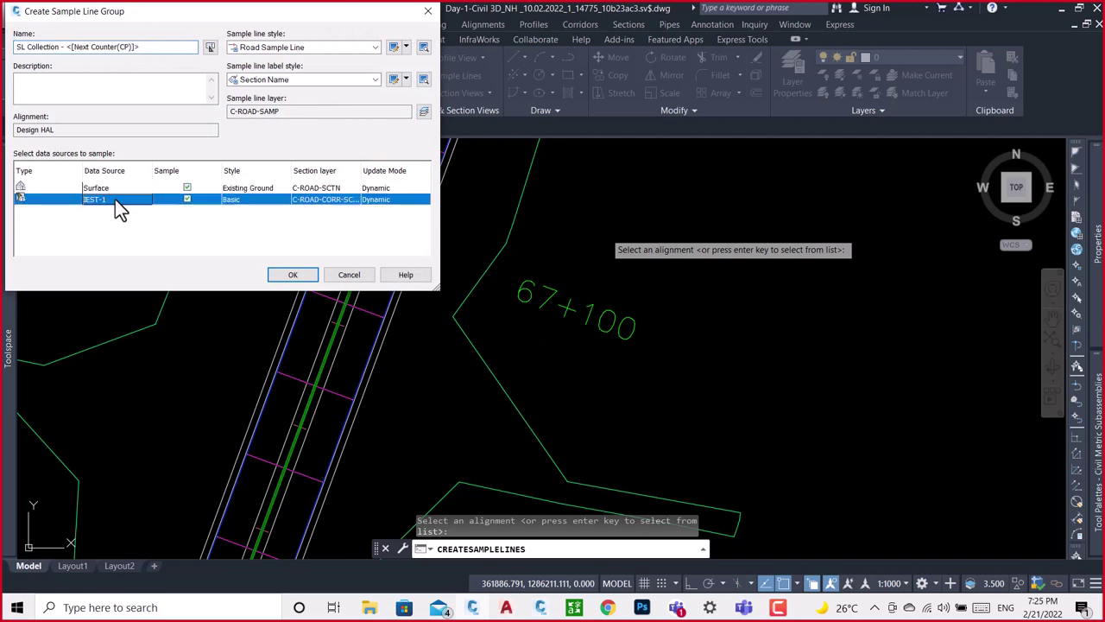
{"action": "left_click", "coordinate": [265, 200]}
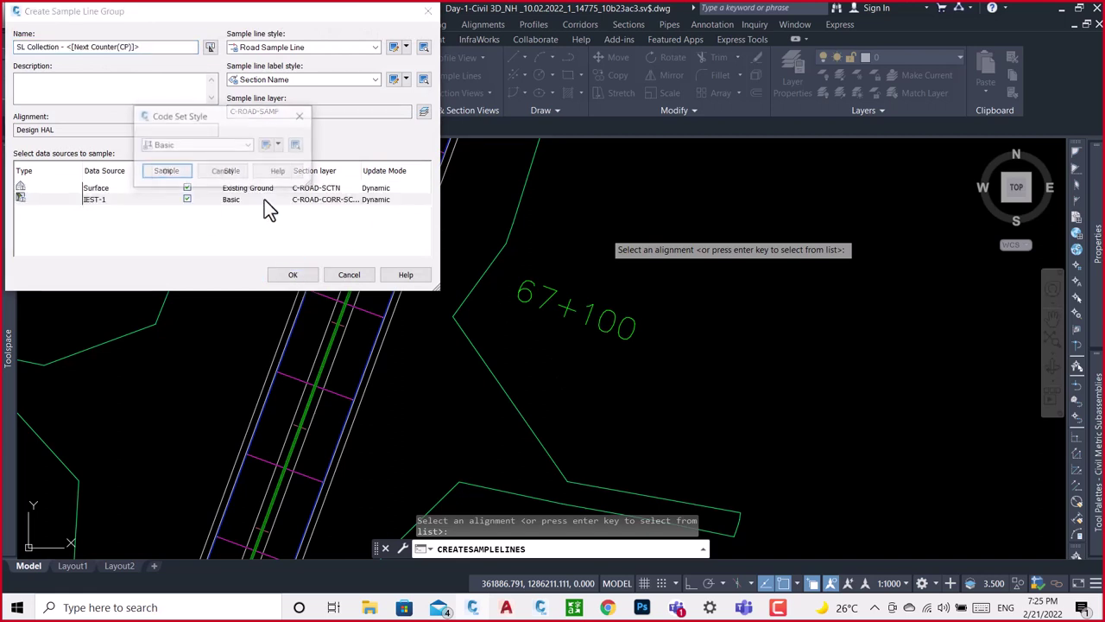
{"action": "left_click", "coordinate": [238, 145]}
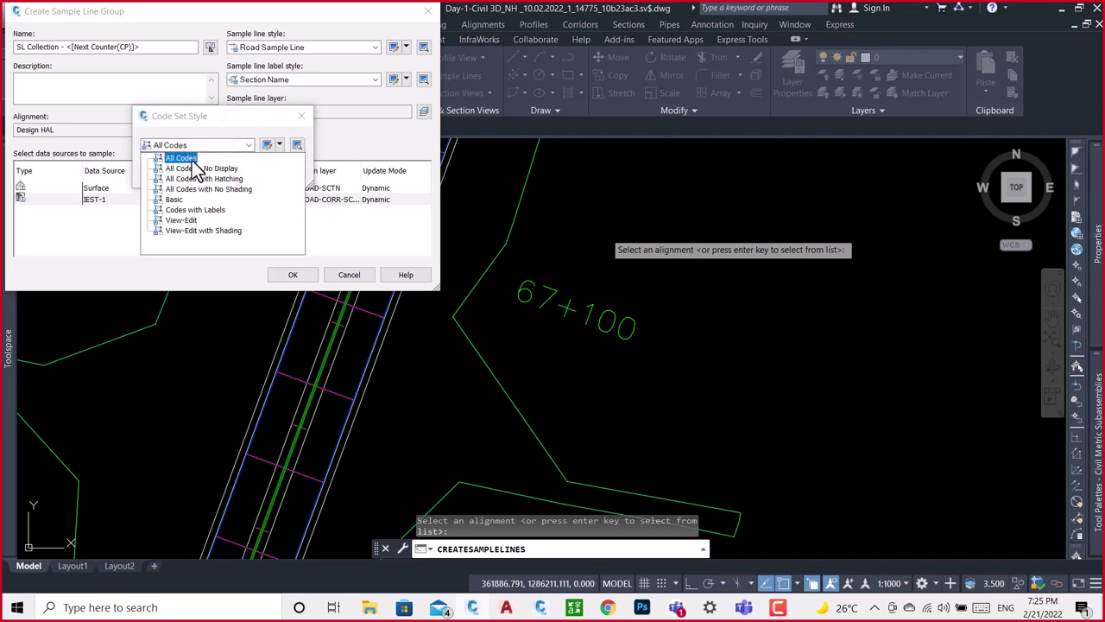
{"action": "left_click", "coordinate": [190, 221]}
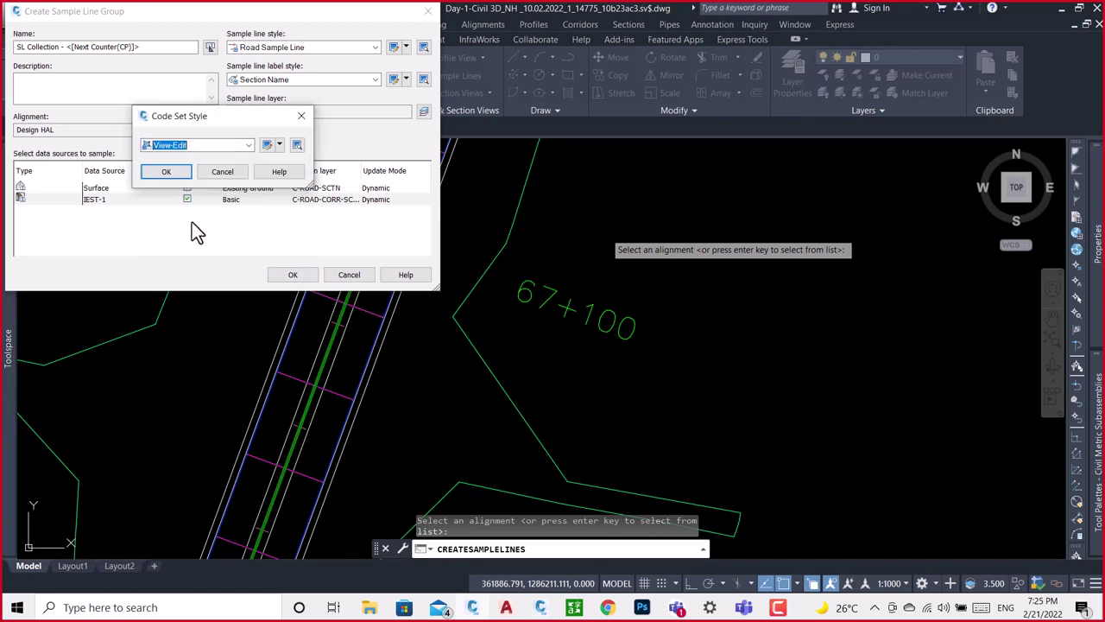
{"action": "left_click", "coordinate": [177, 171]}
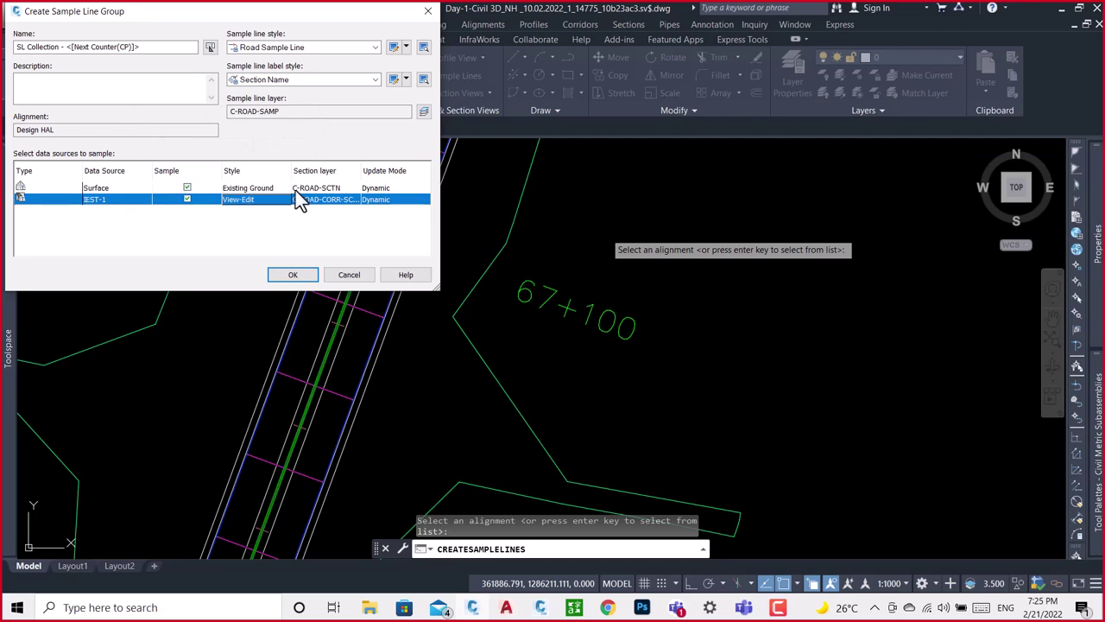
{"action": "left_click", "coordinate": [294, 274]}
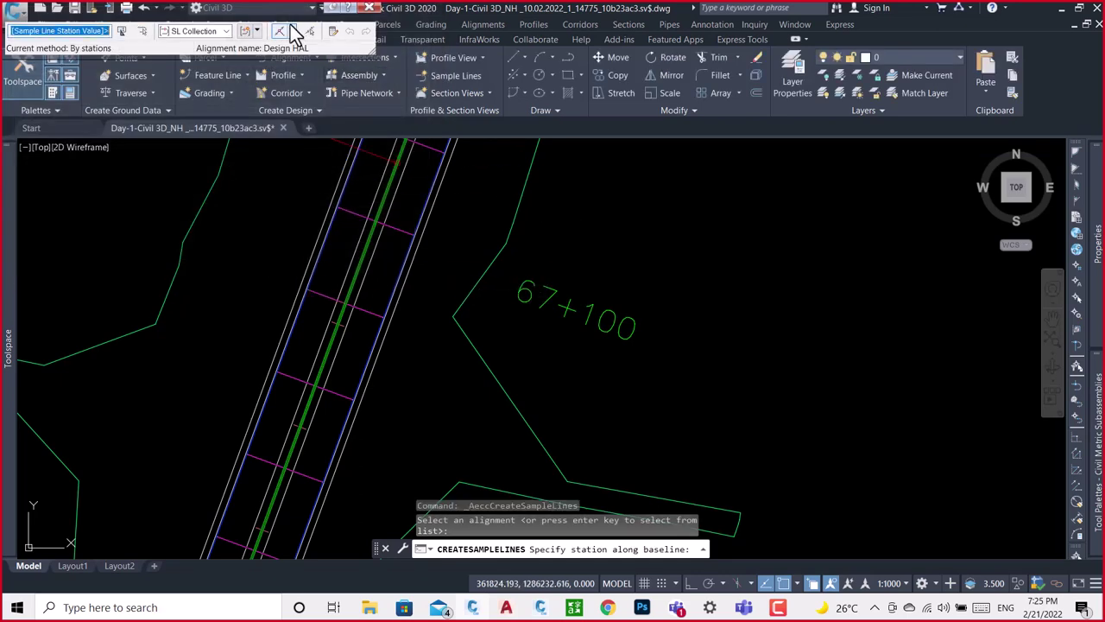
Create sample lines by station range, every 20 m from 67+000.
{"action": "left_click", "coordinate": [291, 32]}
{"action": "left_click", "coordinate": [319, 40]}
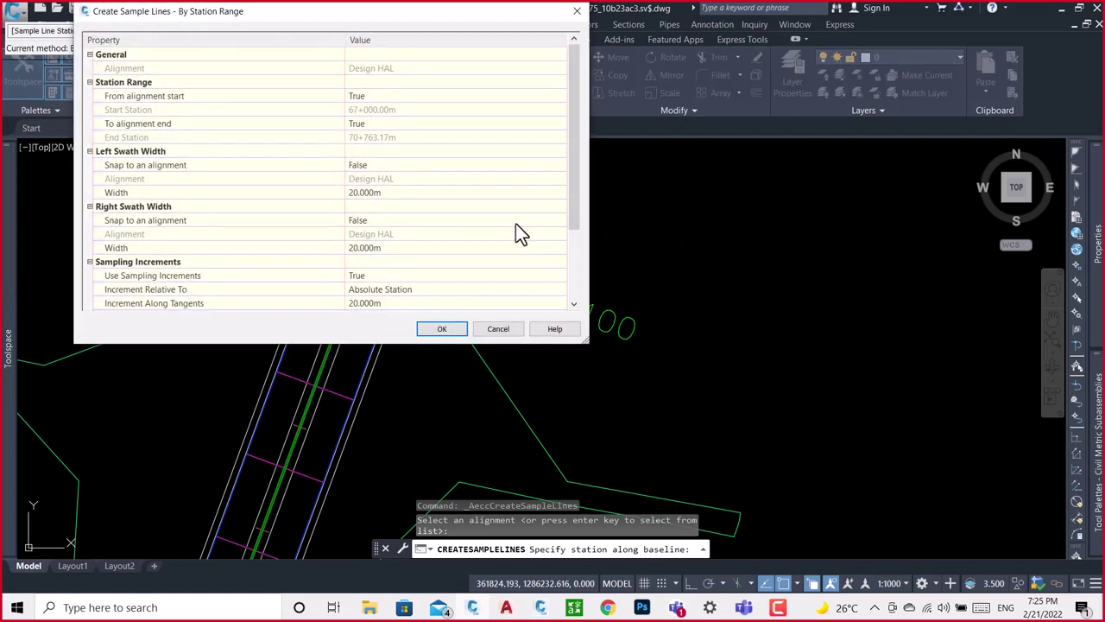
{"action": "left_click", "coordinate": [442, 328]}
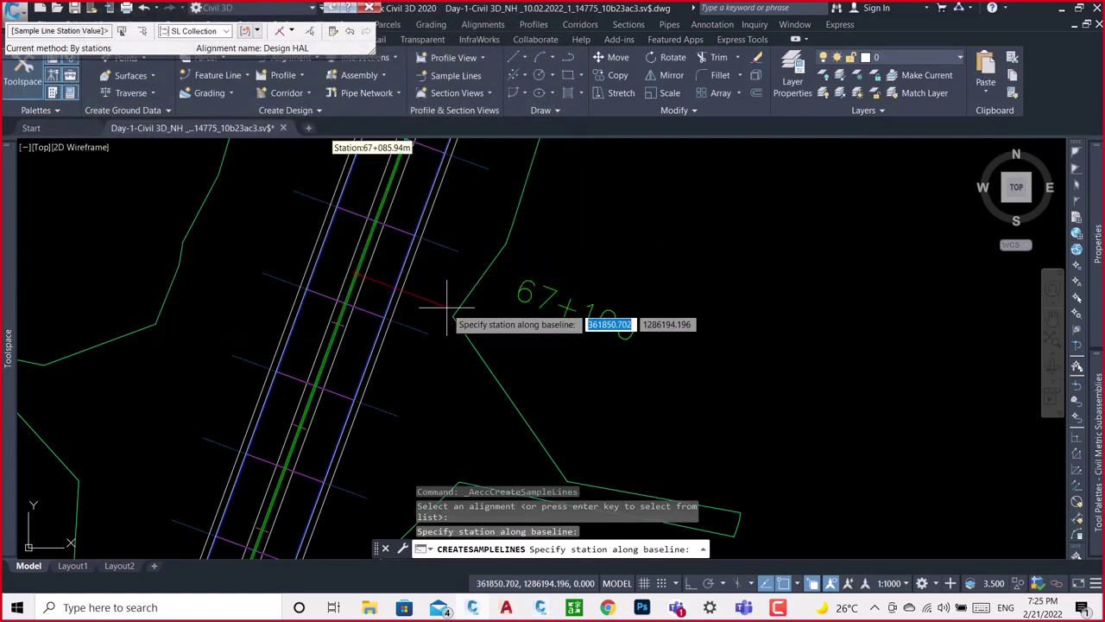
{"action": "scroll", "coordinate": [447, 287], "scroll_direction": "down", "scroll_amount": 3}
{"action": "scroll", "coordinate": [451, 288], "scroll_direction": "down", "scroll_amount": 2}
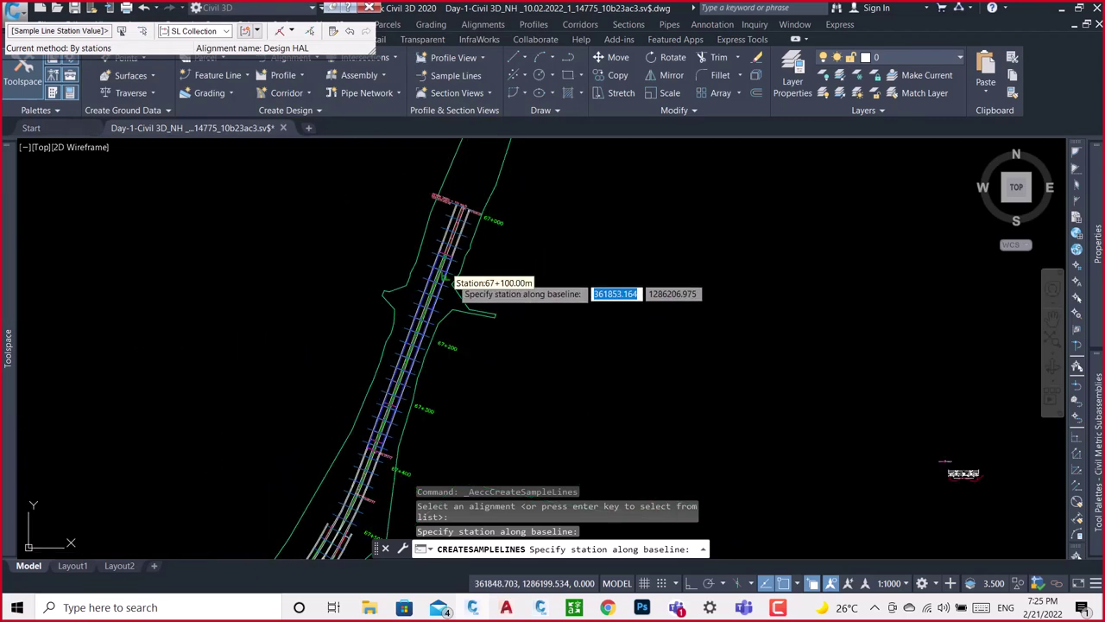
{"action": "scroll", "coordinate": [457, 263], "scroll_direction": "down", "scroll_amount": 2}
End the sample-line command and zoom in to check the station labels.
{"action": "key", "text": "Escape"}
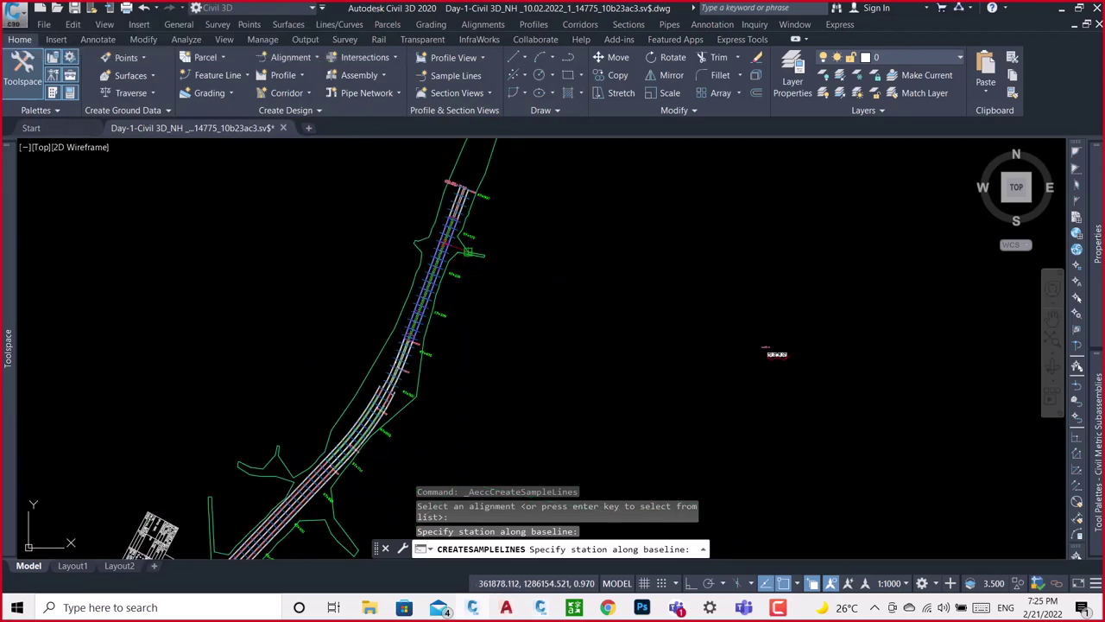
{"action": "scroll", "coordinate": [469, 255], "scroll_direction": "up", "scroll_amount": 5}
{"action": "scroll", "coordinate": [330, 321], "scroll_direction": "down", "scroll_amount": 5}
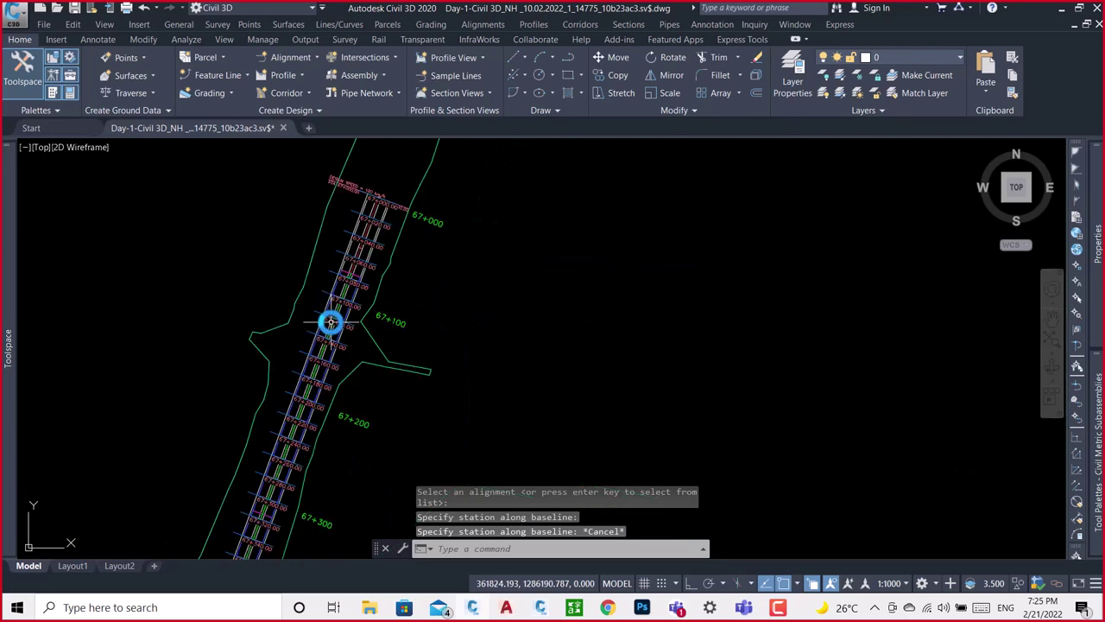
{"action": "scroll", "coordinate": [371, 208], "scroll_direction": "up", "scroll_amount": 4}
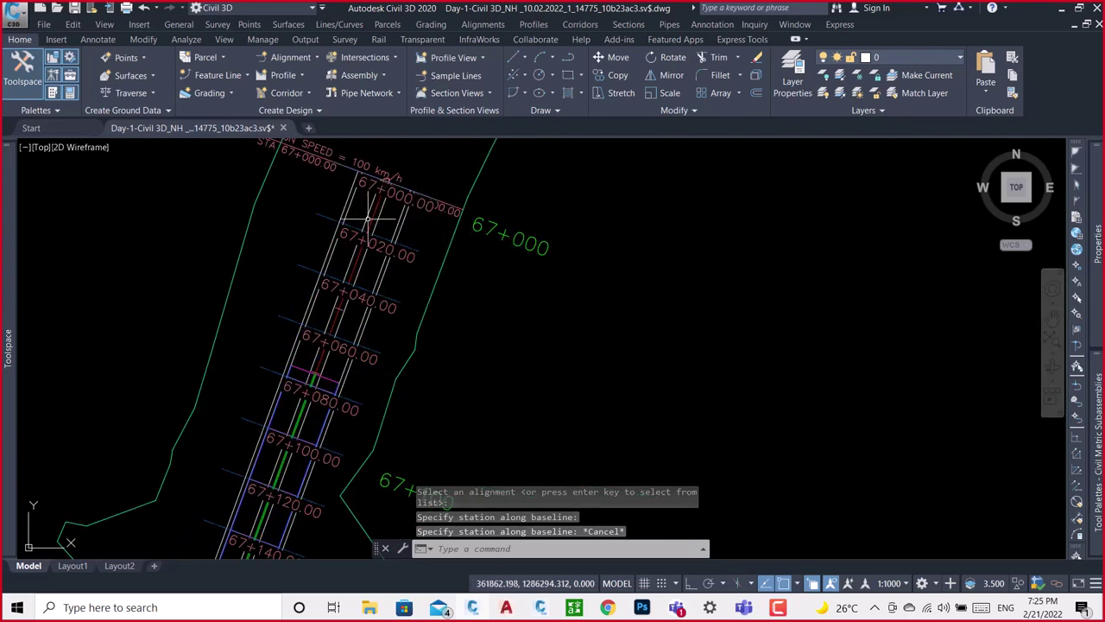
{"action": "scroll", "coordinate": [365, 220], "scroll_direction": "up", "scroll_amount": 3}
{"action": "scroll", "coordinate": [361, 232], "scroll_direction": "down", "scroll_amount": 5}
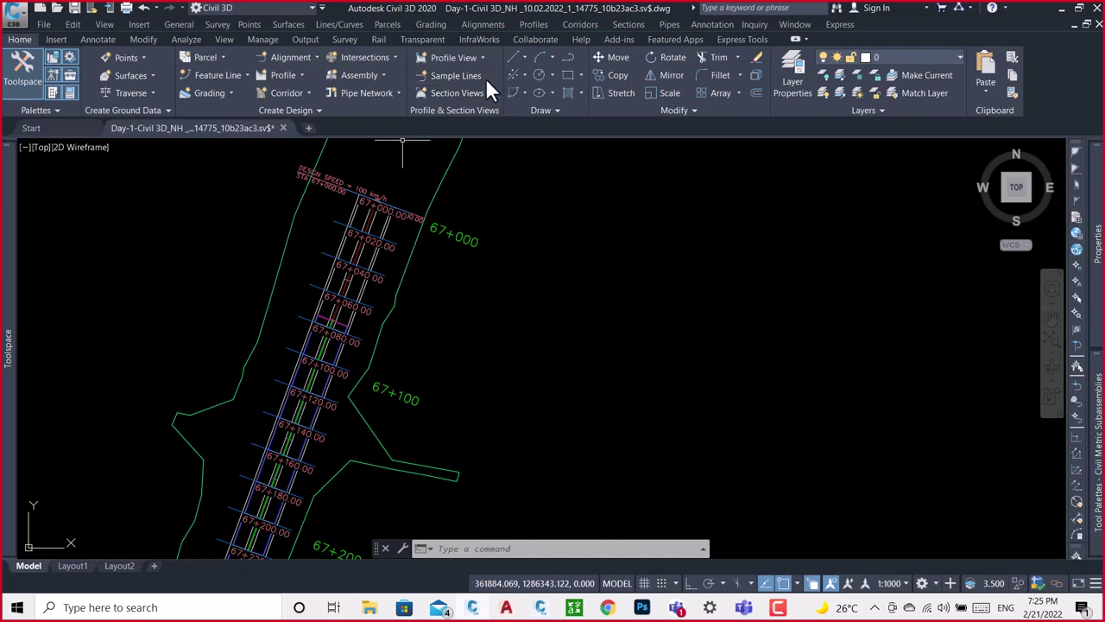
Start Compute Materials for sample line group SL Collection - 1.
{"action": "left_click", "coordinate": [631, 25]}
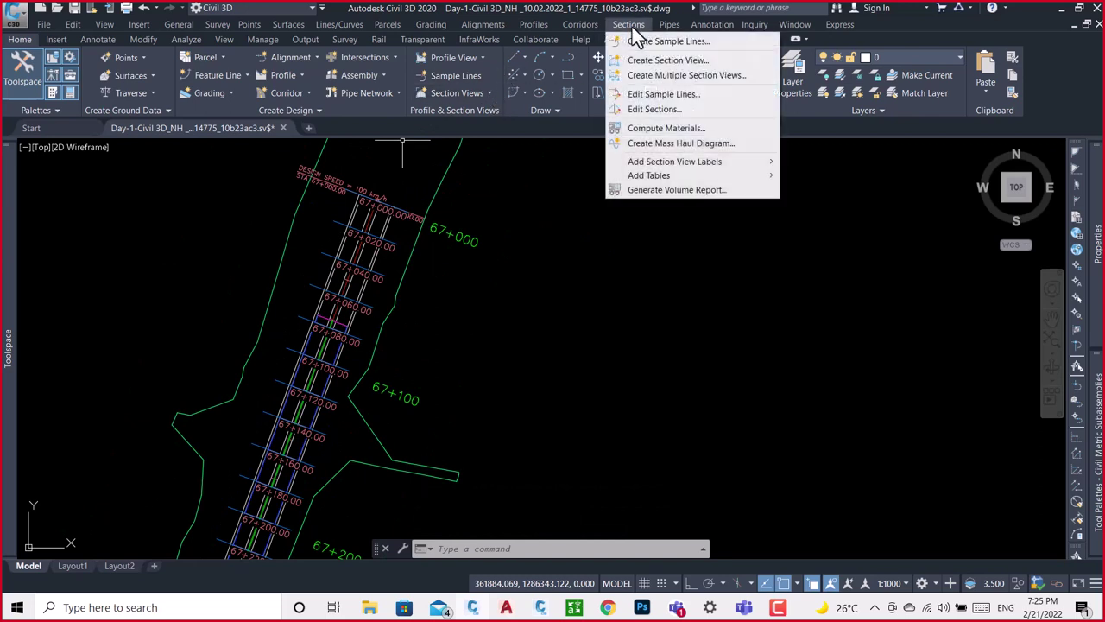
{"action": "left_click", "coordinate": [681, 130]}
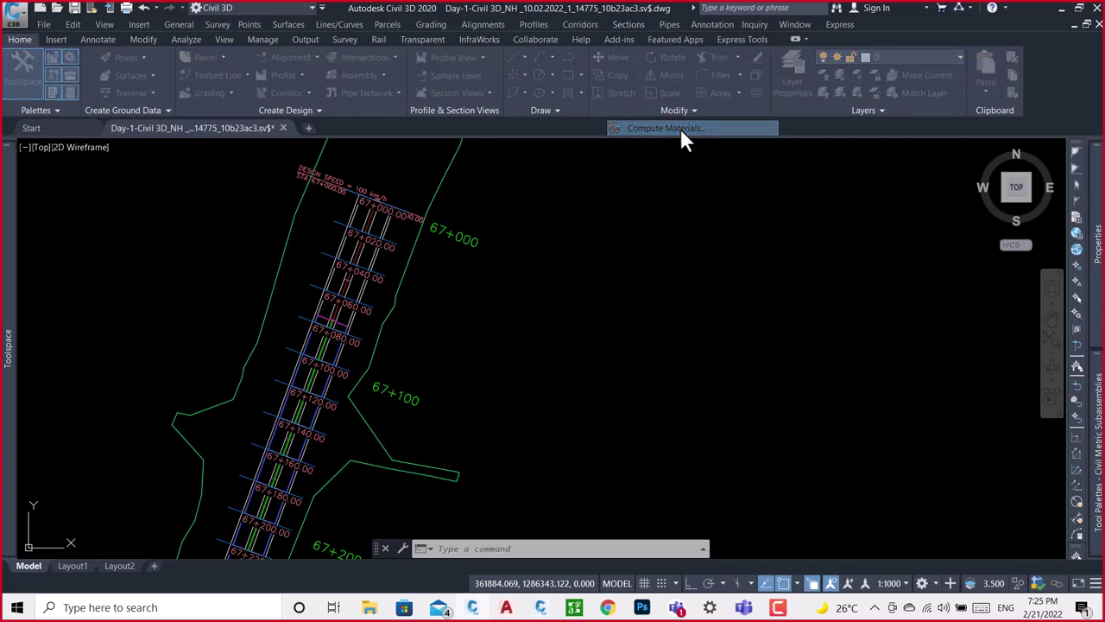
{"action": "left_click", "coordinate": [494, 263]}
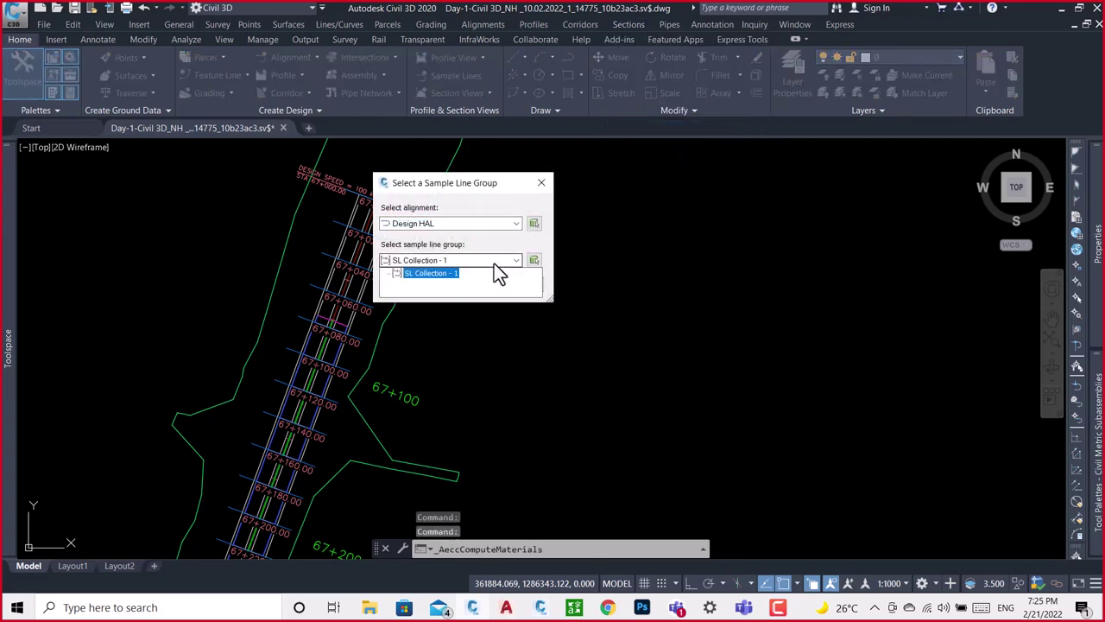
{"action": "left_click", "coordinate": [425, 271]}
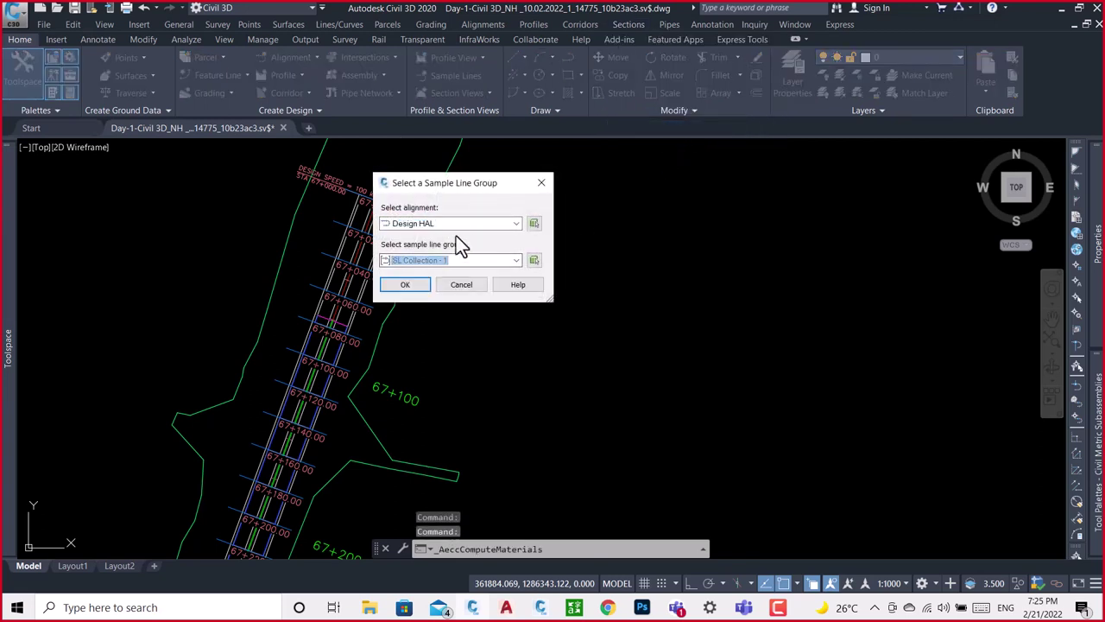
{"action": "left_click", "coordinate": [421, 282]}
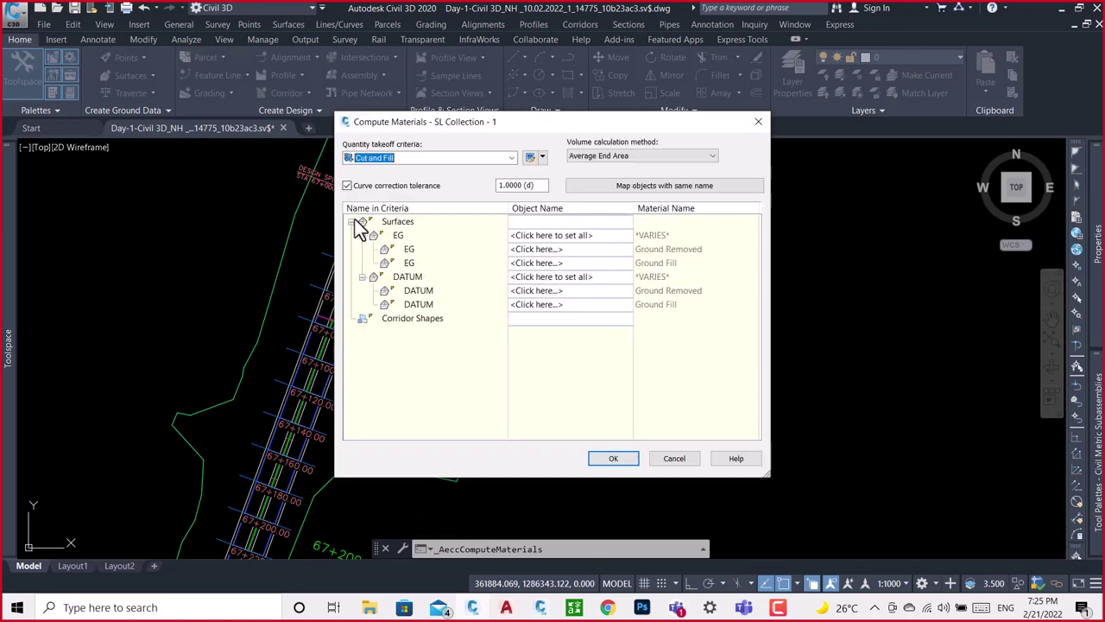
Set the quantity takeoff criteria to Material List.
{"action": "left_click", "coordinate": [351, 222]}
{"action": "left_click", "coordinate": [398, 224]}
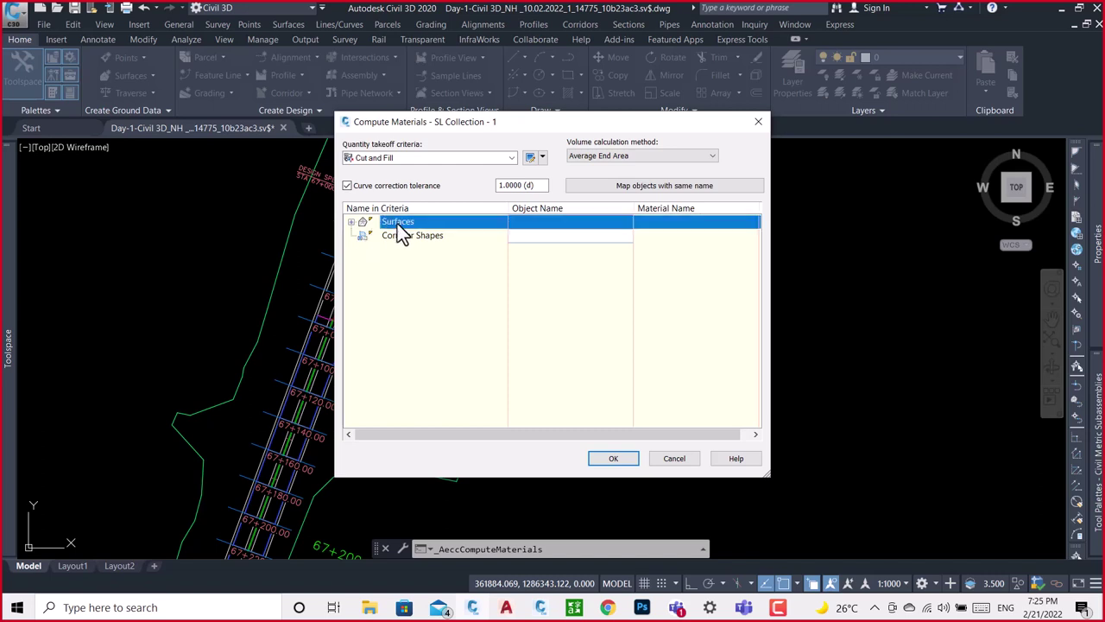
{"action": "left_click", "coordinate": [352, 222]}
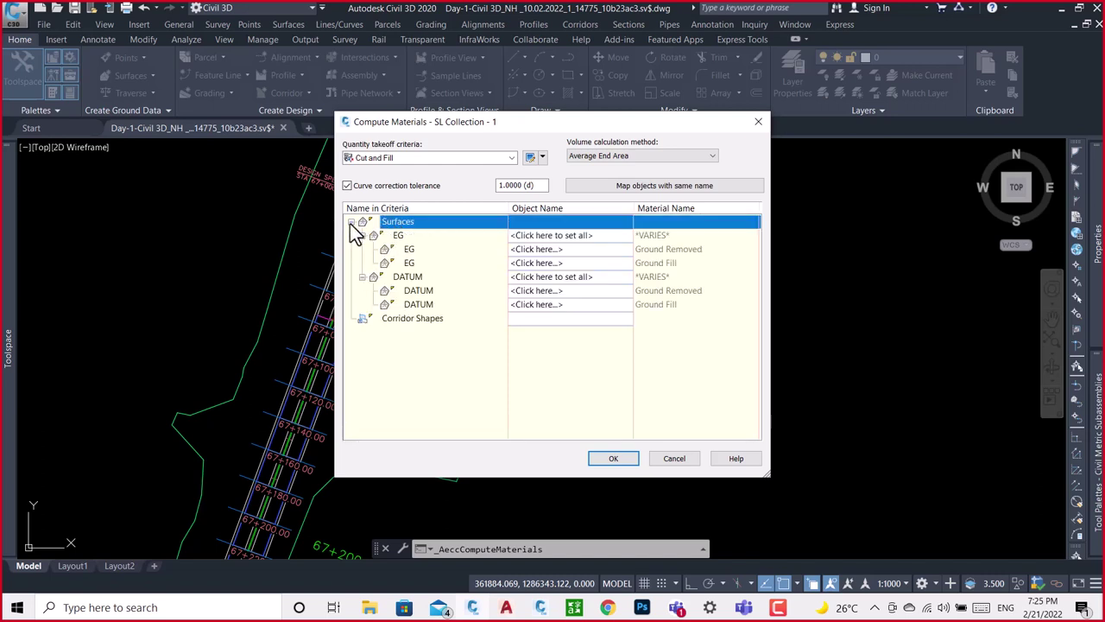
{"action": "left_click", "coordinate": [351, 222]}
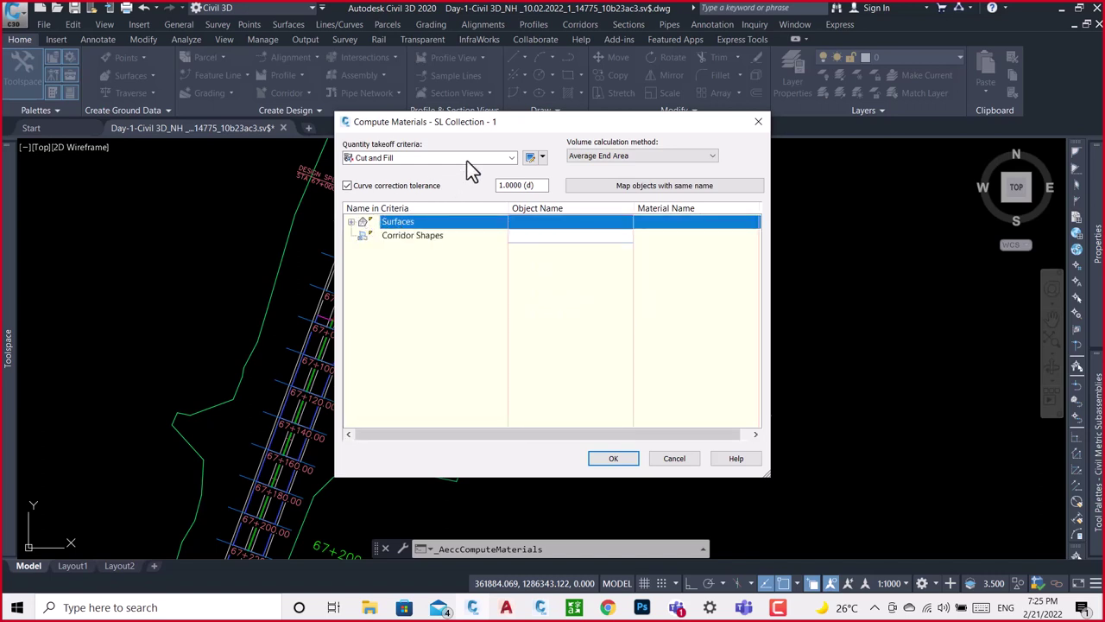
{"action": "left_click", "coordinate": [510, 160]}
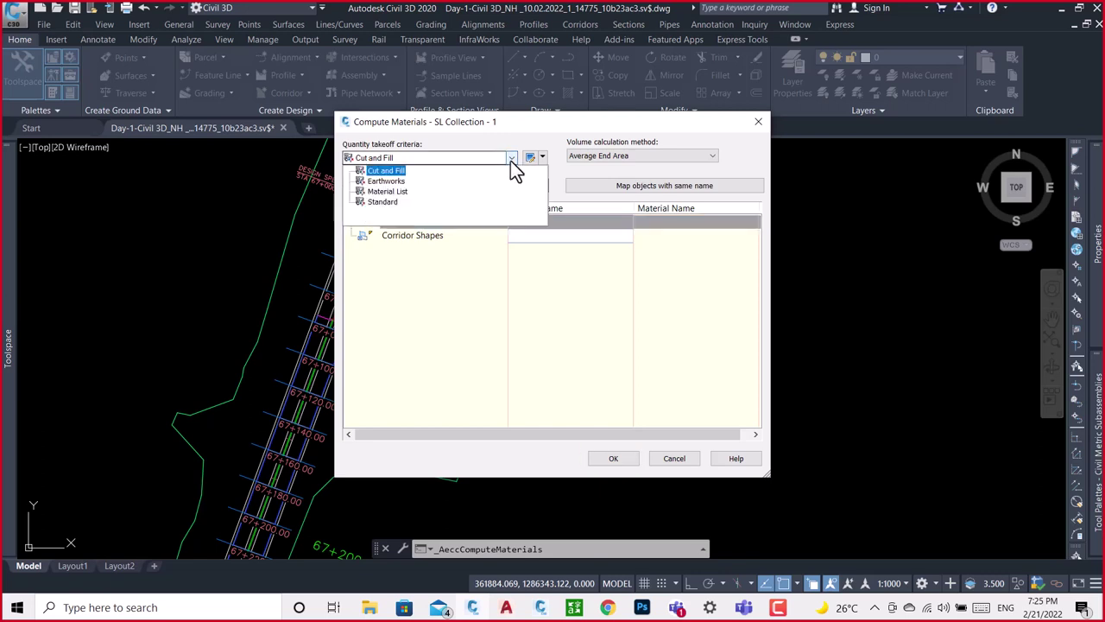
{"action": "left_click", "coordinate": [387, 192]}
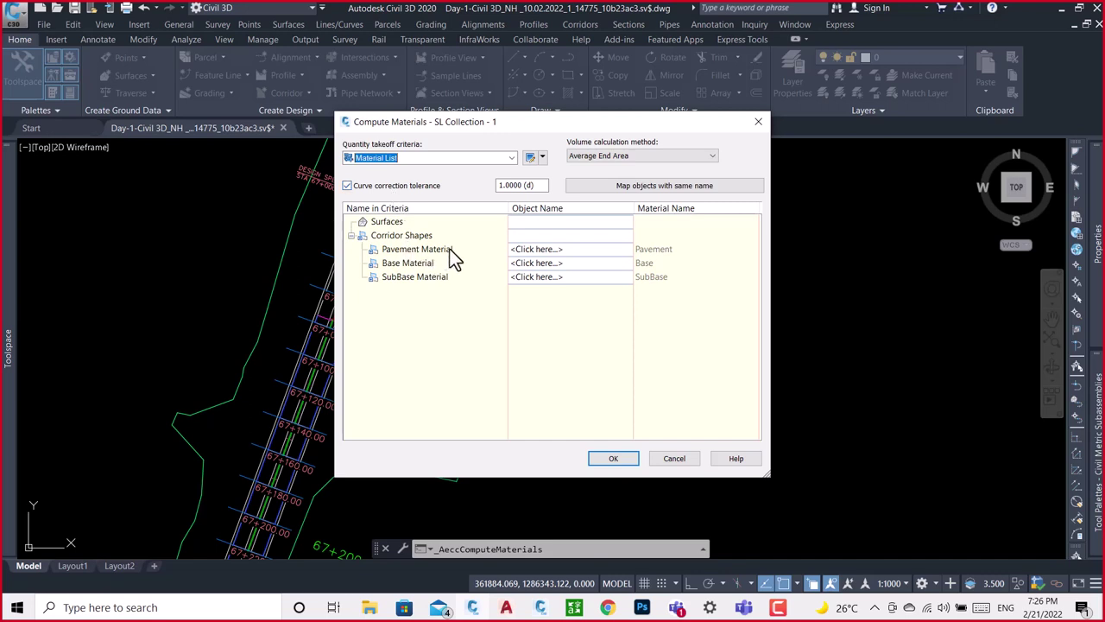
Keep Material List as the criteria and bring up the takeoff criteria management menu.
{"action": "mouse_move", "coordinate": [417, 250]}
{"action": "left_click", "coordinate": [544, 249]}
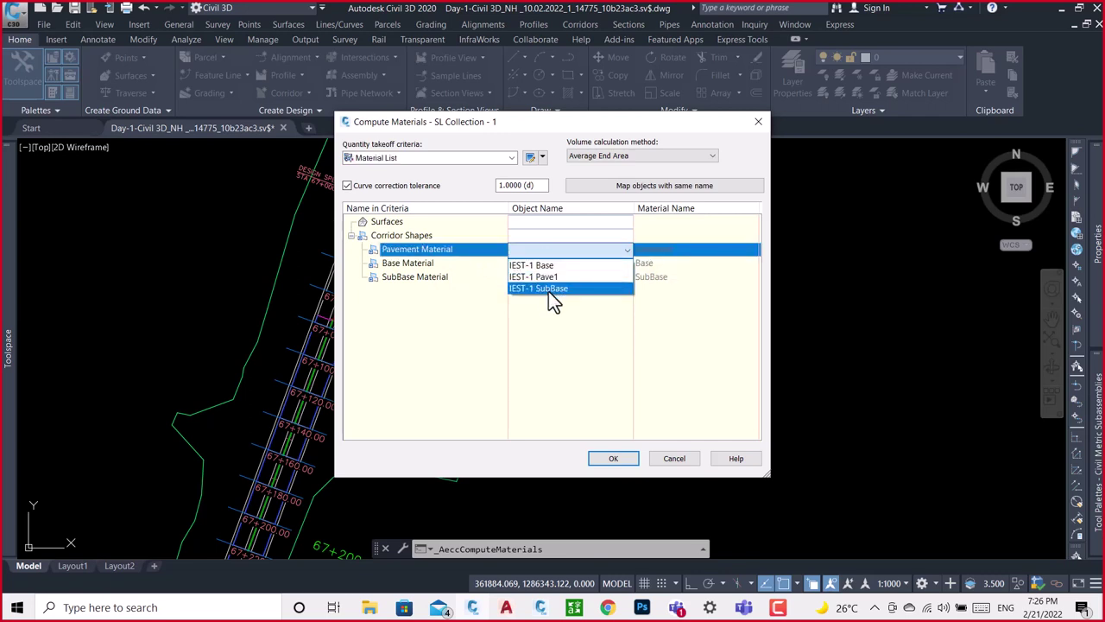
{"action": "left_click", "coordinate": [458, 318]}
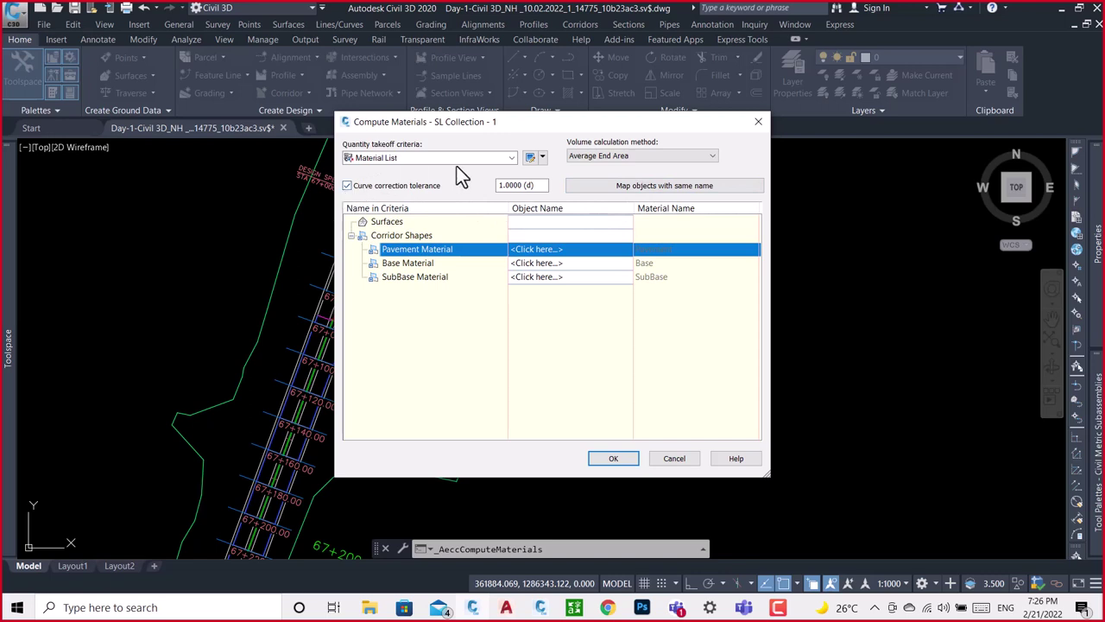
{"action": "left_click", "coordinate": [513, 158]}
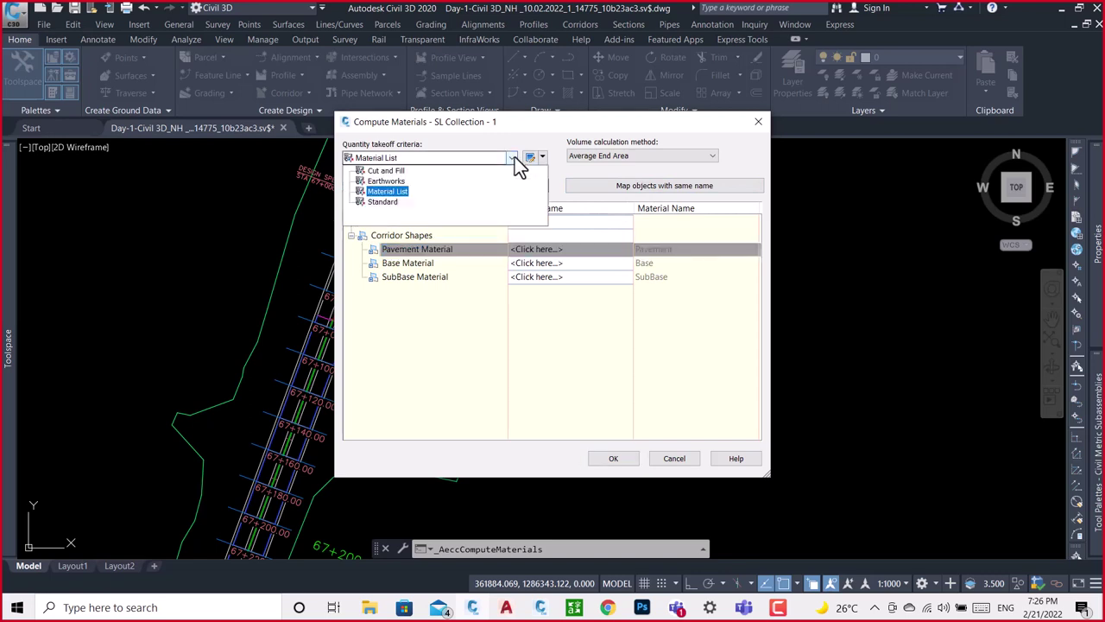
{"action": "left_click", "coordinate": [387, 190]}
{"action": "left_click", "coordinate": [351, 235]}
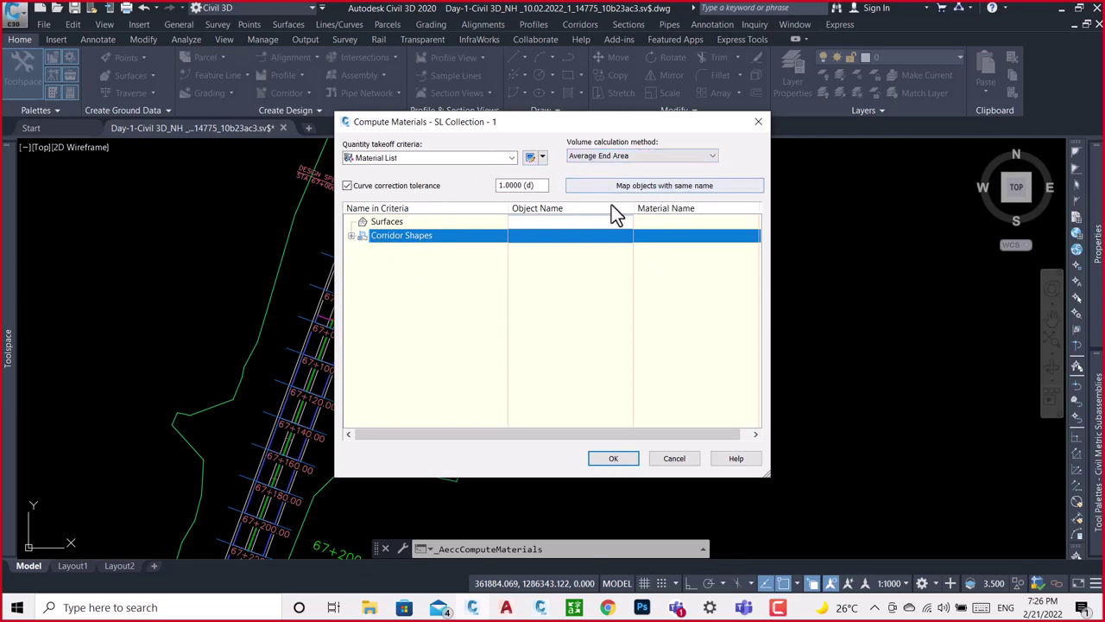
{"action": "left_click", "coordinate": [511, 159]}
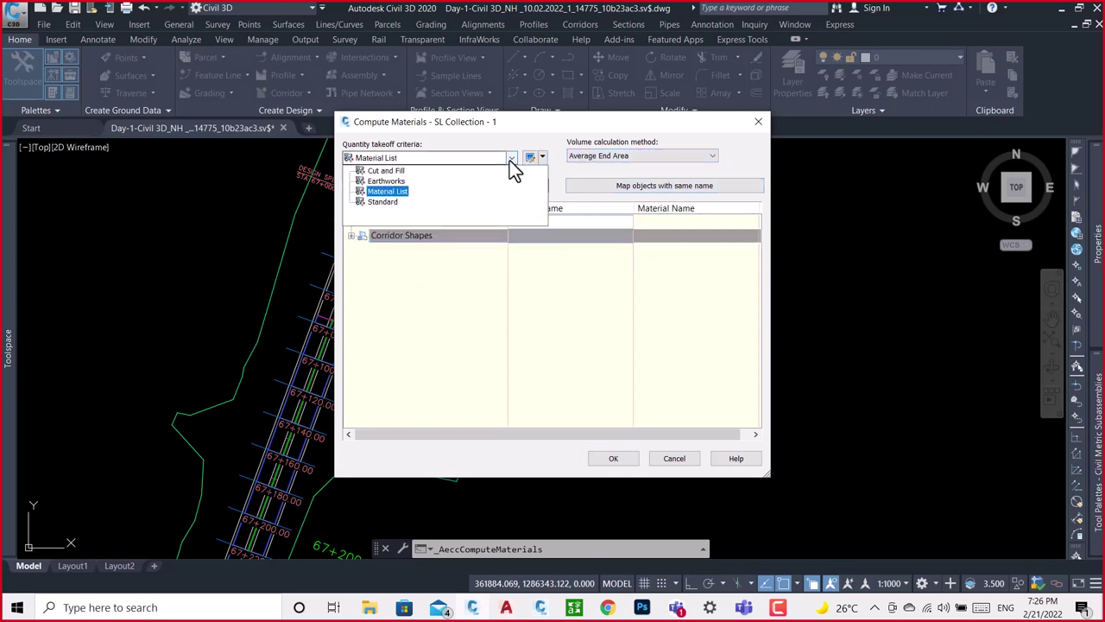
{"action": "left_click", "coordinate": [393, 194]}
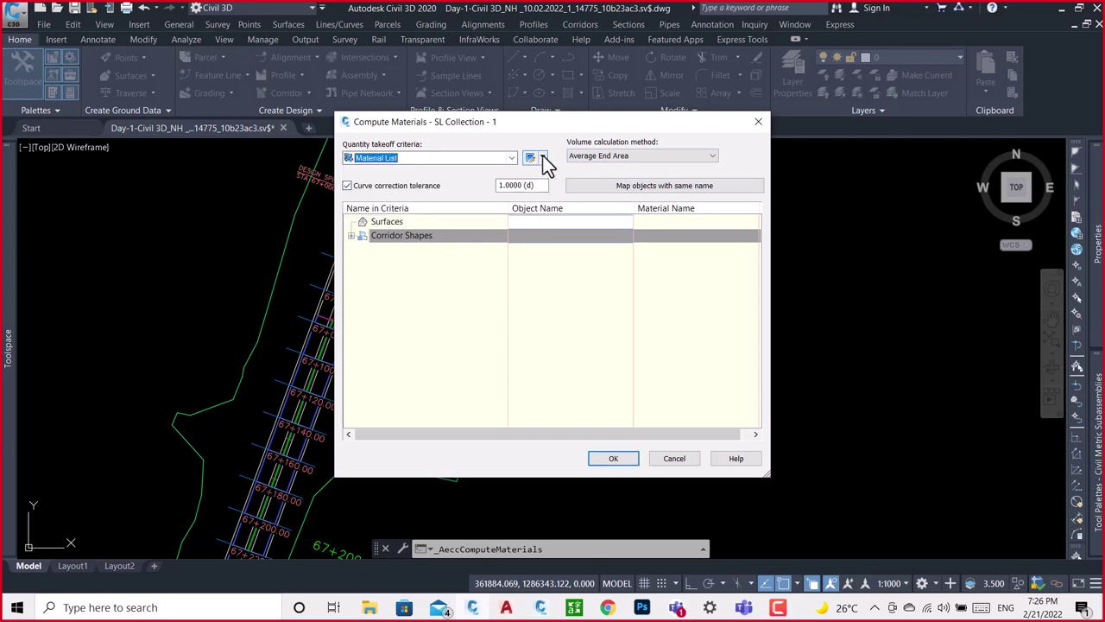
{"action": "left_click", "coordinate": [544, 161]}
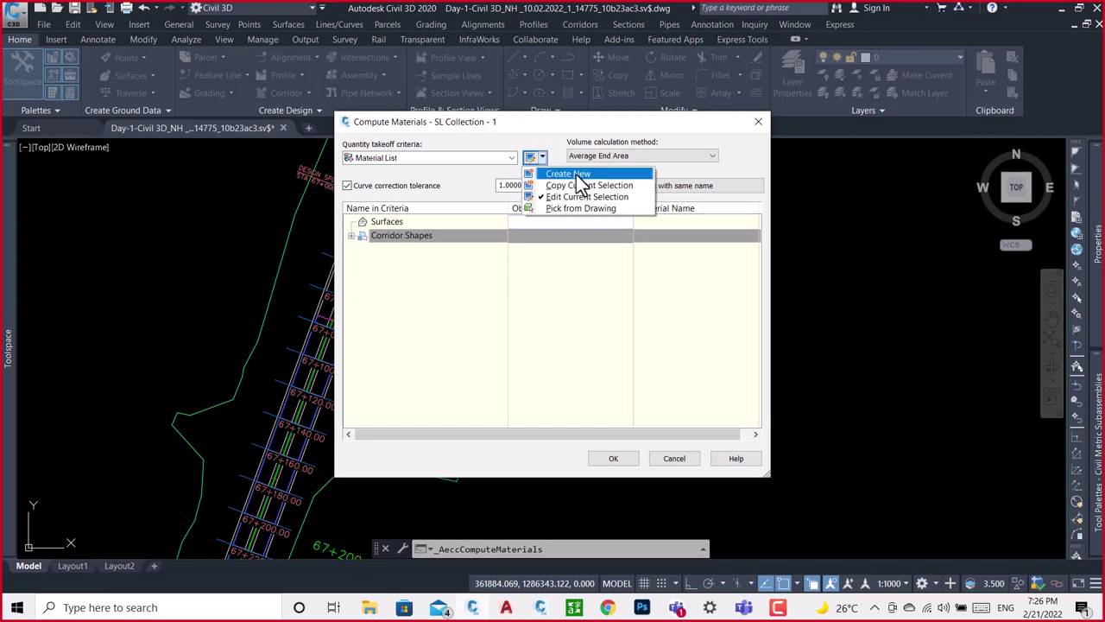
Create a new quantity takeoff criteria named TEST.
{"action": "left_click", "coordinate": [578, 175]}
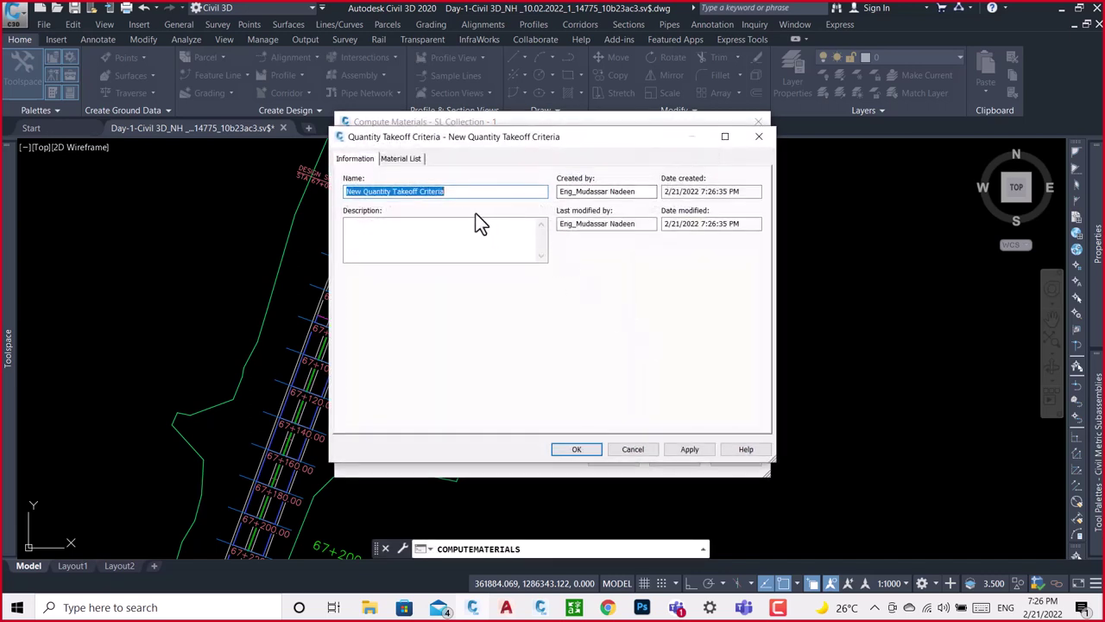
{"action": "left_click_drag", "start_coordinate": [459, 191], "coordinate": [346, 190]}
{"action": "type", "text": "TES"}
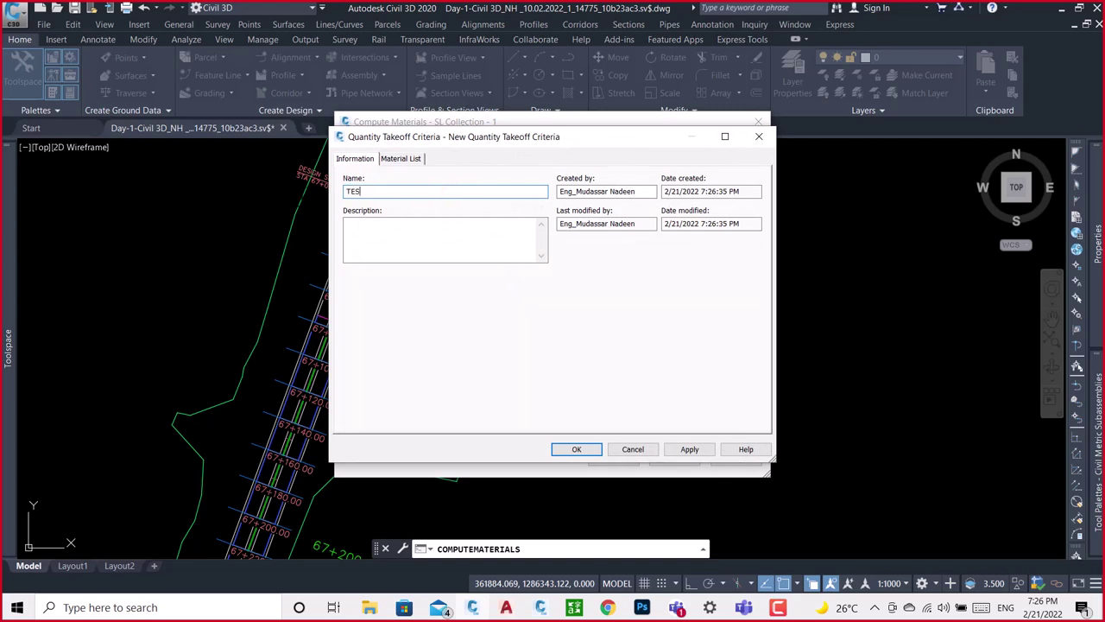
{"action": "type", "text": "T"}
{"action": "left_click", "coordinate": [409, 160]}
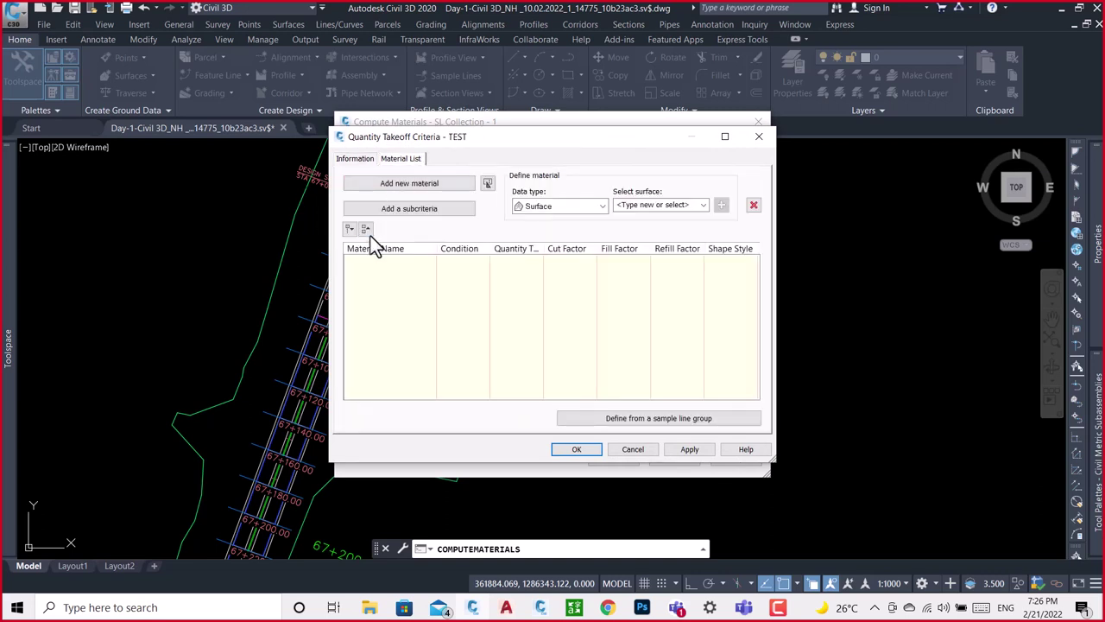
Add a PCC material with quantity type Structures to the TEST criteria.
{"action": "left_click", "coordinate": [409, 184]}
{"action": "left_click", "coordinate": [420, 264]}
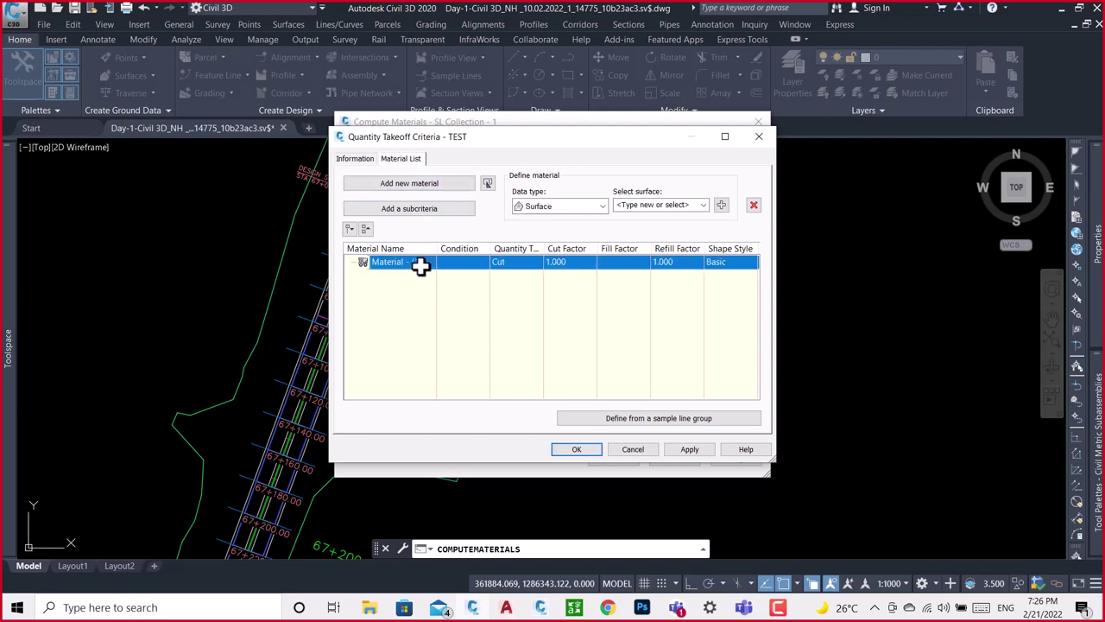
{"action": "type", "text": "PCC"}
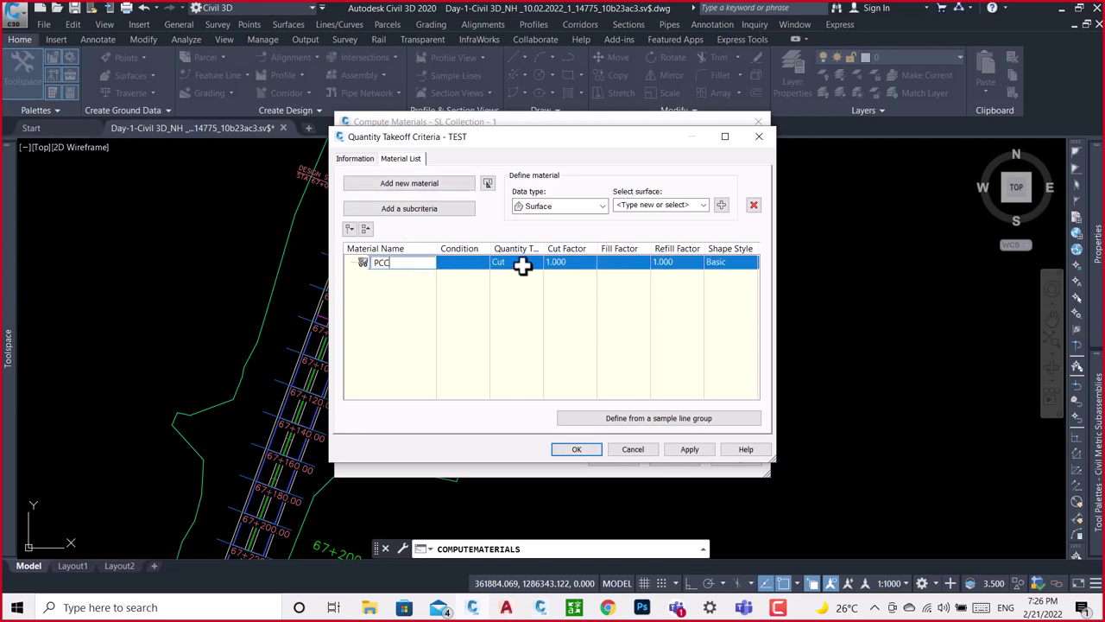
{"action": "left_click", "coordinate": [523, 264]}
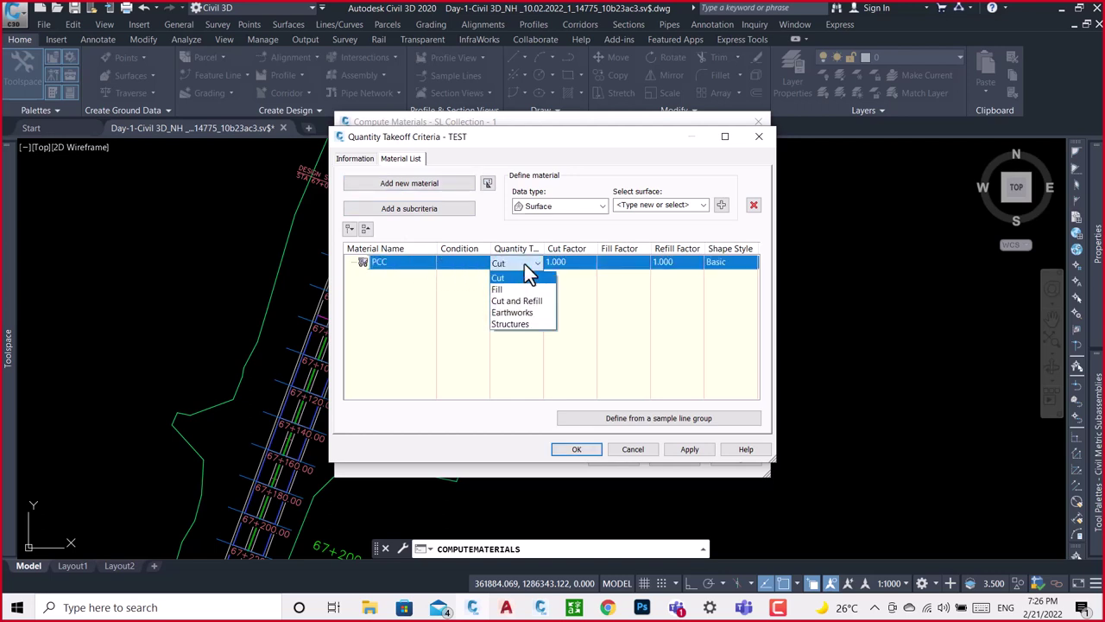
{"action": "left_click", "coordinate": [518, 325]}
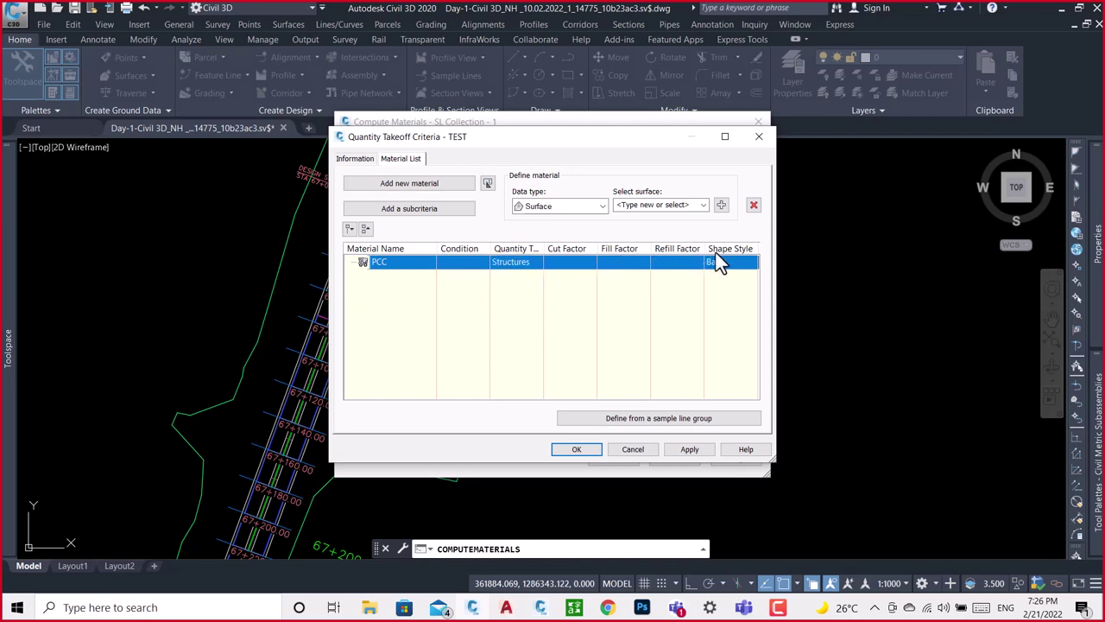
Add corridor shape Pave1 under PCC, then apply and confirm the criteria.
{"action": "left_click", "coordinate": [606, 216]}
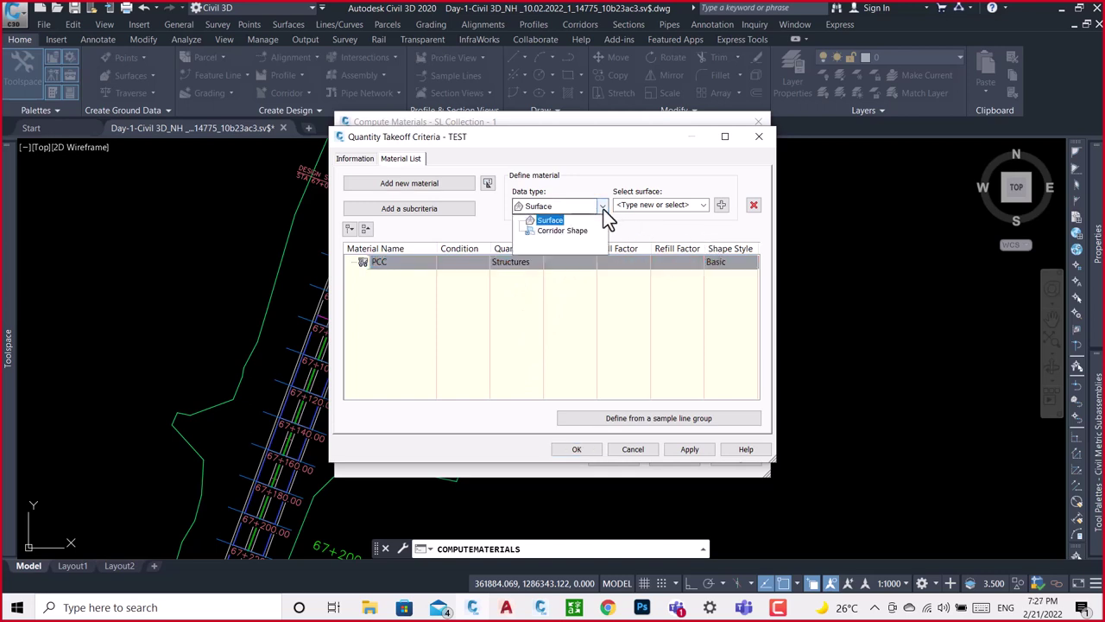
{"action": "left_click", "coordinate": [606, 216]}
{"action": "left_click", "coordinate": [561, 207]}
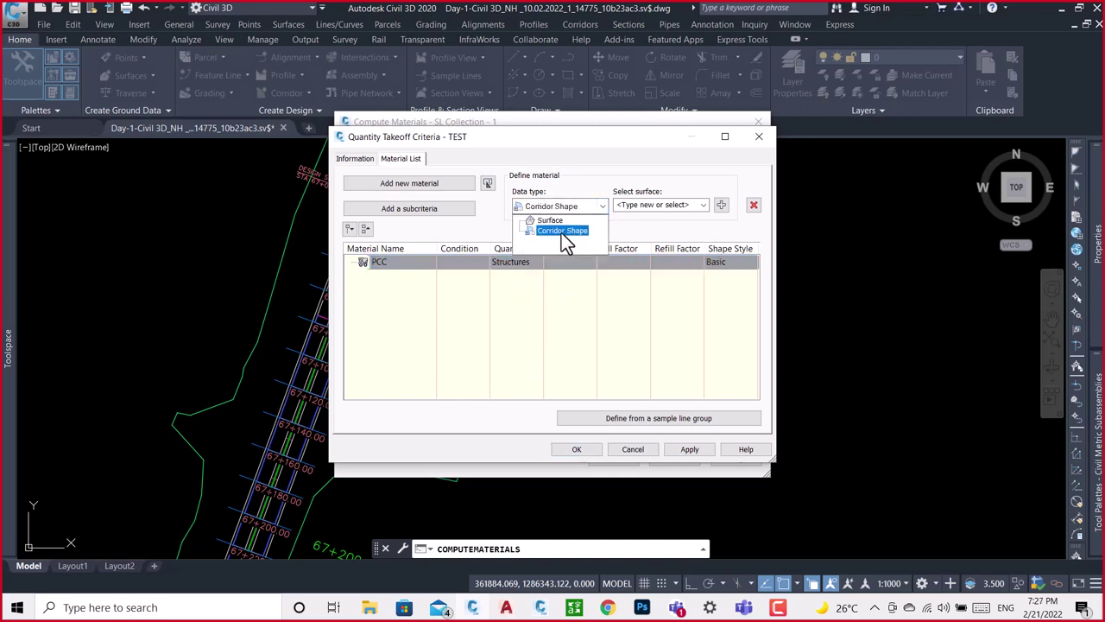
{"action": "left_click", "coordinate": [561, 231]}
{"action": "left_click", "coordinate": [704, 204]}
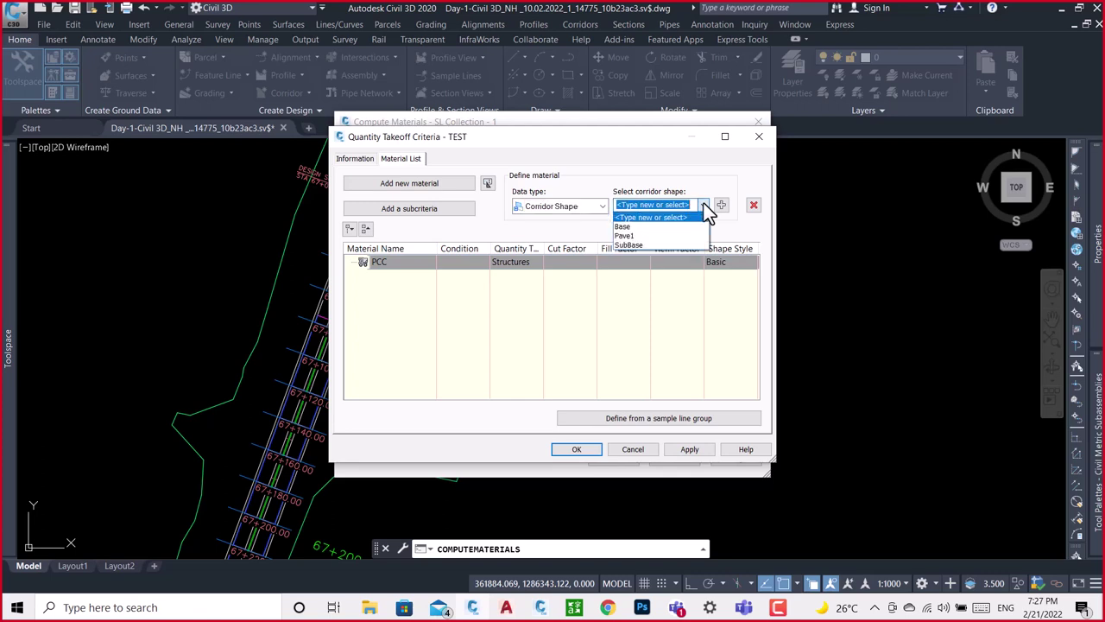
{"action": "left_click", "coordinate": [623, 237]}
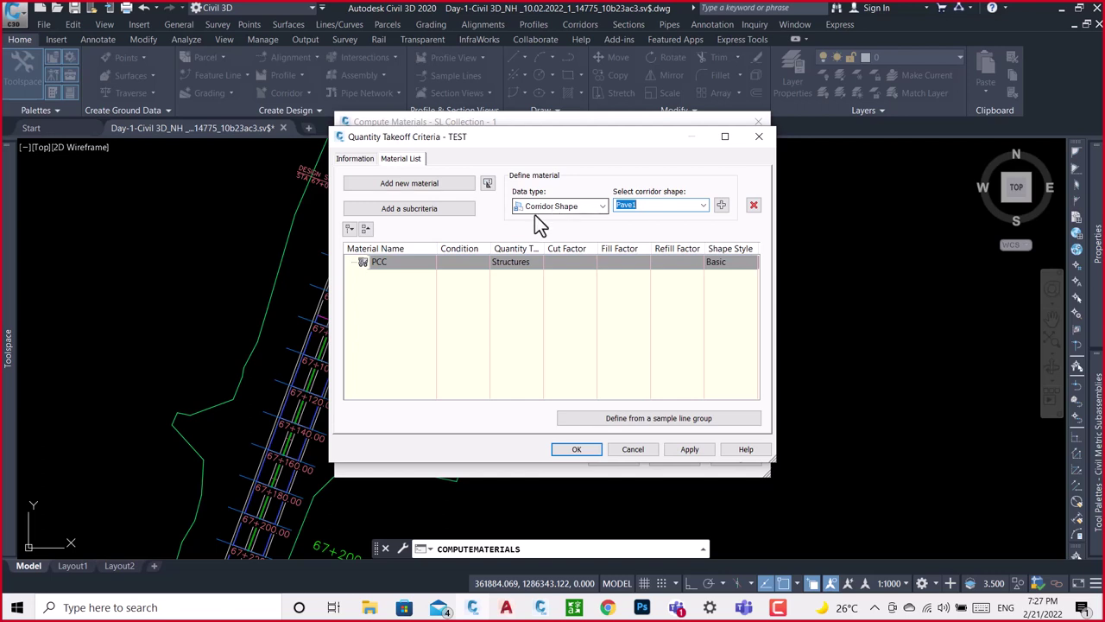
{"action": "left_click", "coordinate": [721, 206]}
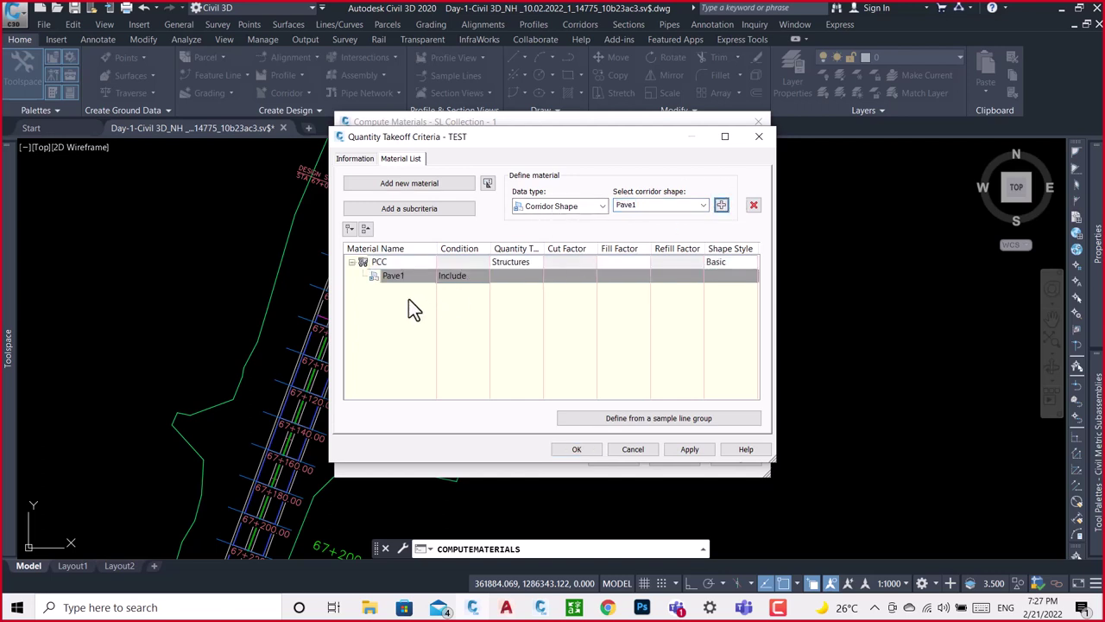
{"action": "left_click", "coordinate": [691, 452]}
{"action": "left_click", "coordinate": [582, 449]}
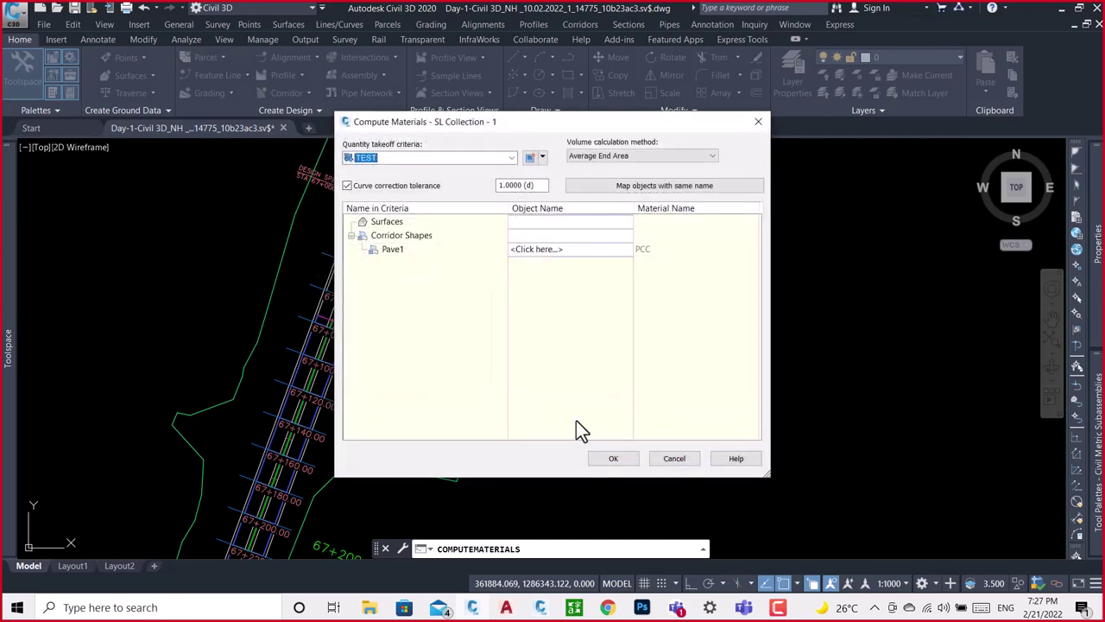
Map Pave1 to the IEST-1 Pave1 corridor shape and compute the materials.
{"action": "left_click", "coordinate": [553, 251]}
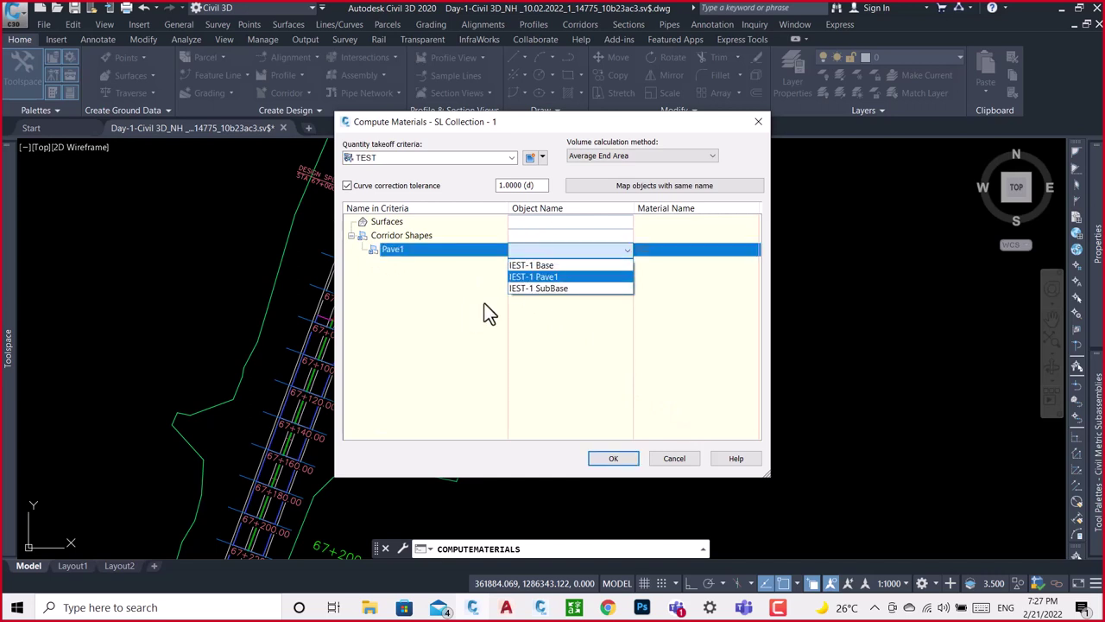
{"action": "left_click", "coordinate": [535, 278]}
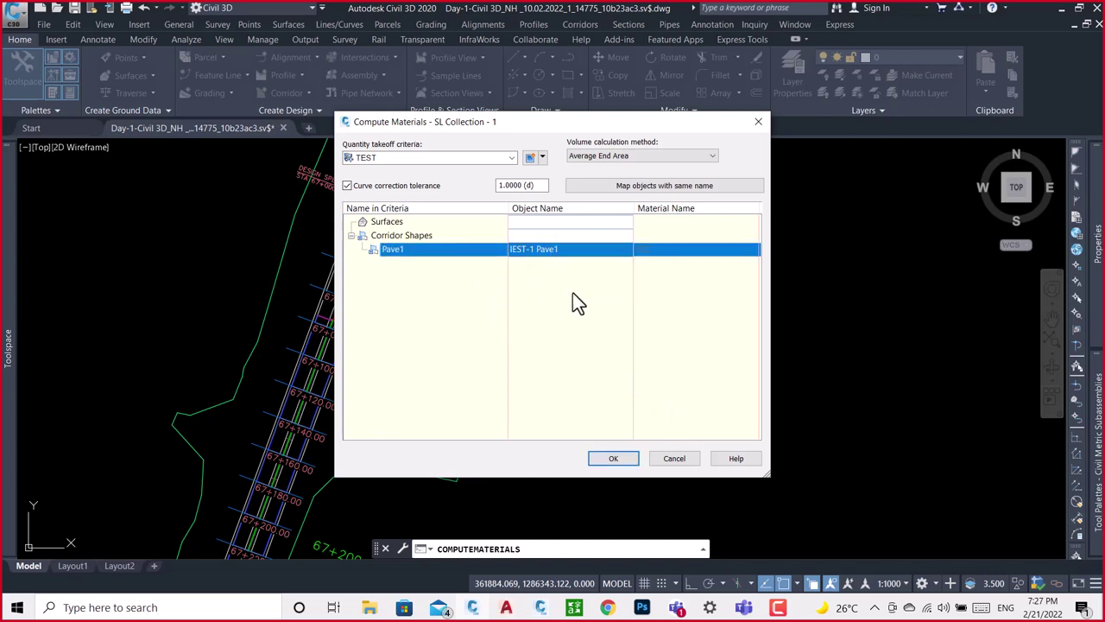
{"action": "left_click", "coordinate": [623, 458]}
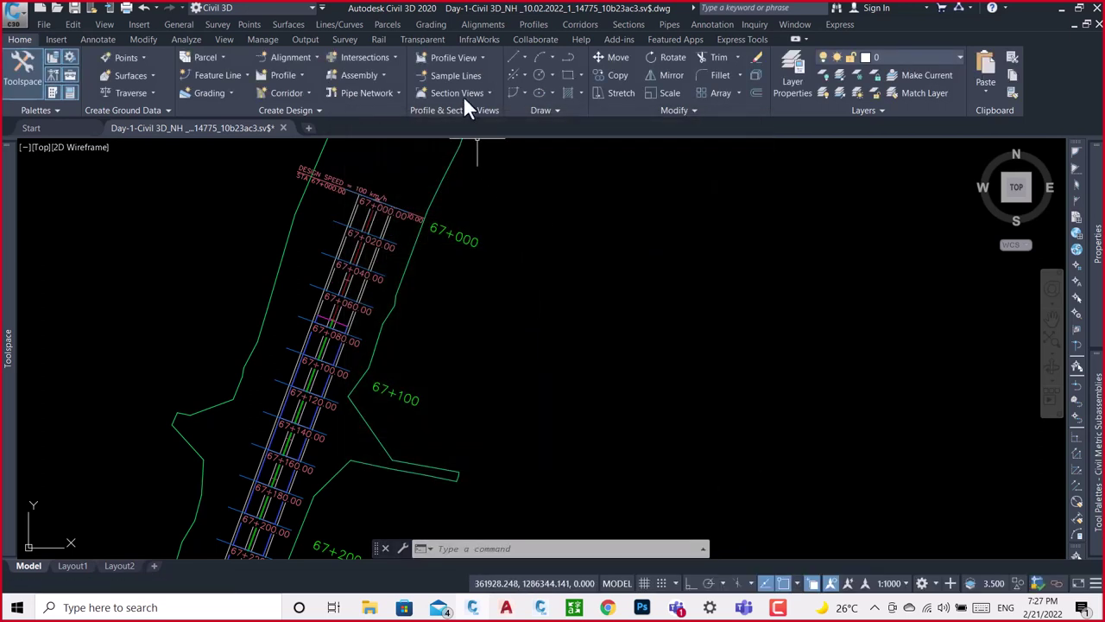
Run Create Multiple Views with Draft grid placement and 20 m offsets either side.
{"action": "left_click", "coordinate": [463, 93]}
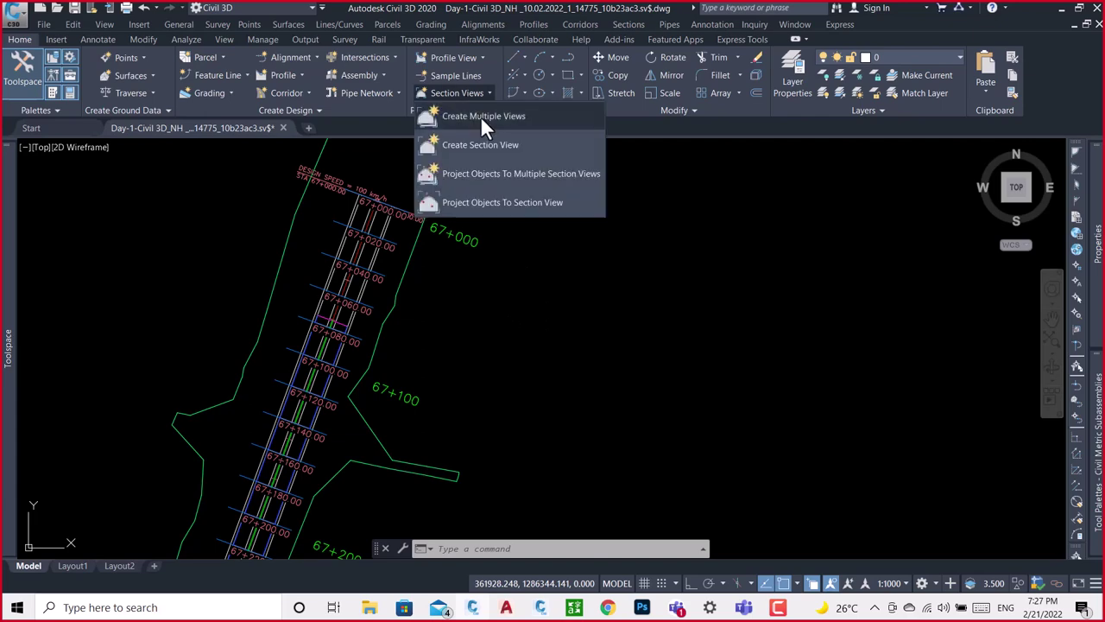
{"action": "left_click", "coordinate": [482, 119]}
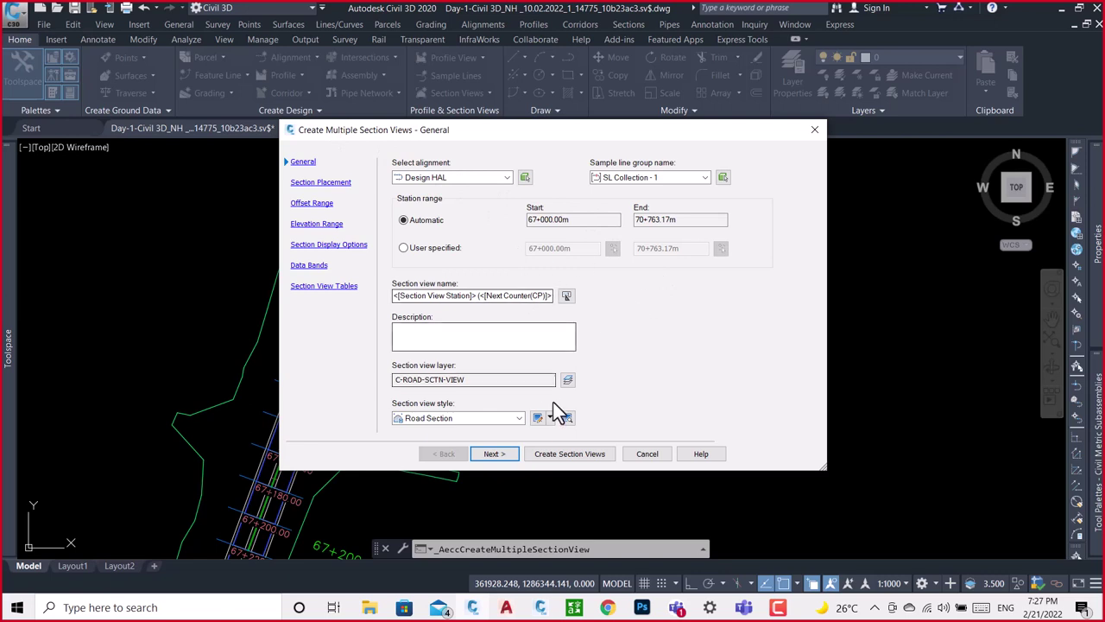
{"action": "left_click", "coordinate": [499, 456]}
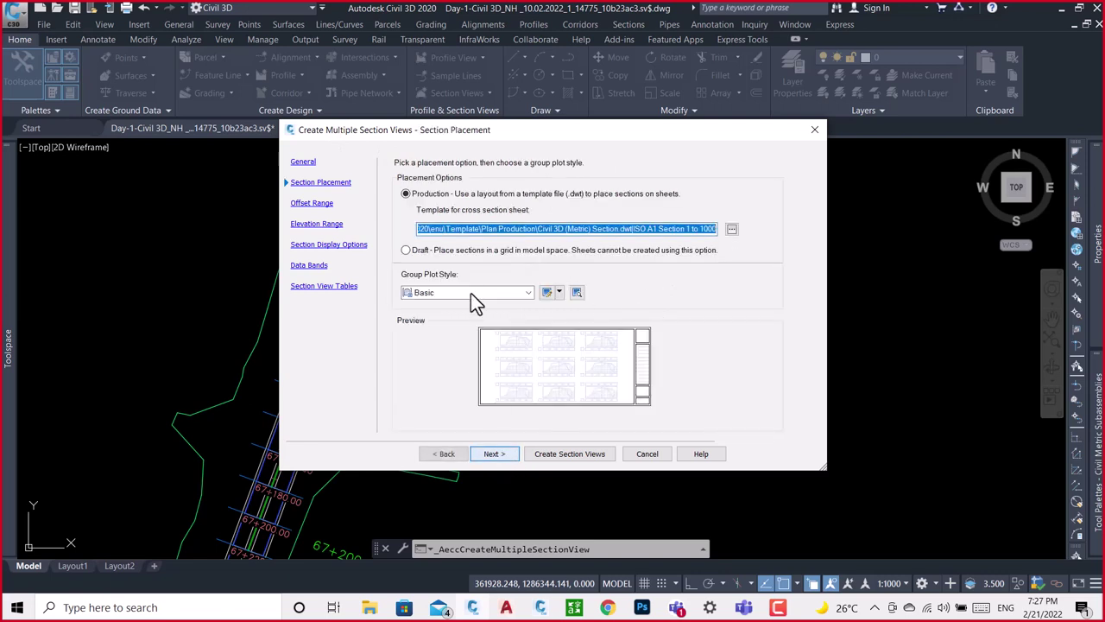
{"action": "left_click", "coordinate": [405, 251]}
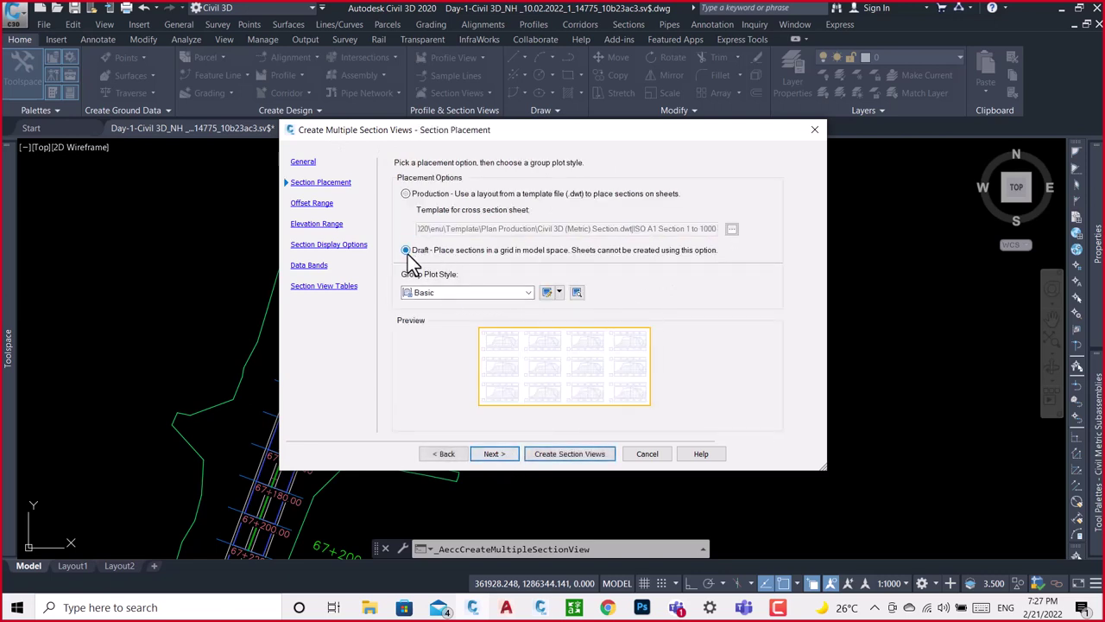
{"action": "left_click", "coordinate": [496, 454]}
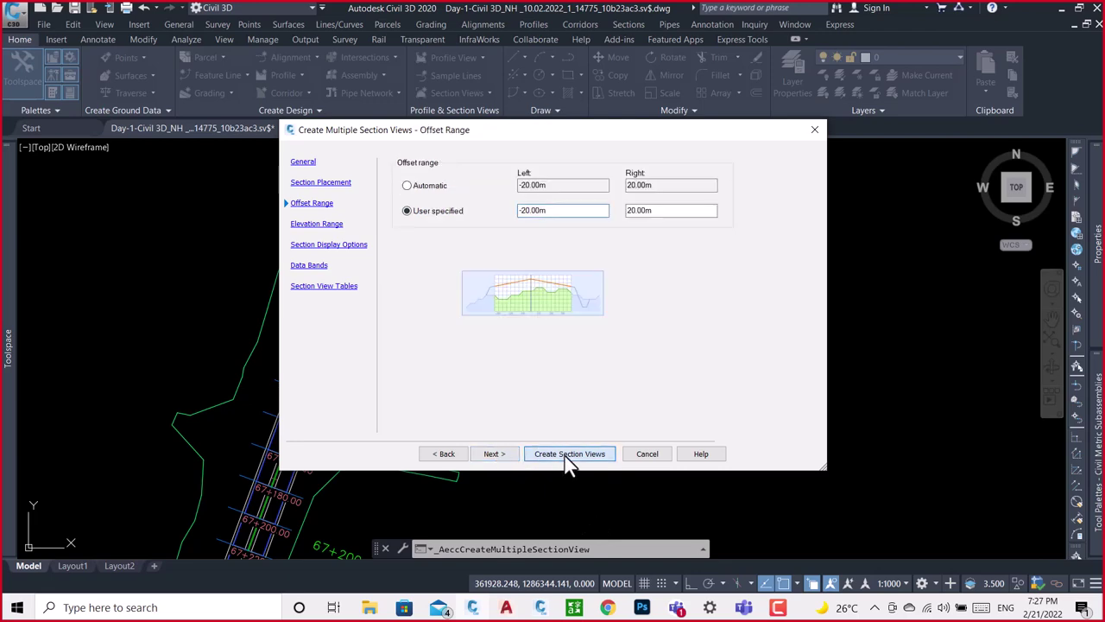
{"action": "left_click", "coordinate": [564, 456]}
Place the section view grid origin in model space and inspect the new section views.
{"action": "scroll", "coordinate": [304, 323], "scroll_direction": "down", "scroll_amount": 3}
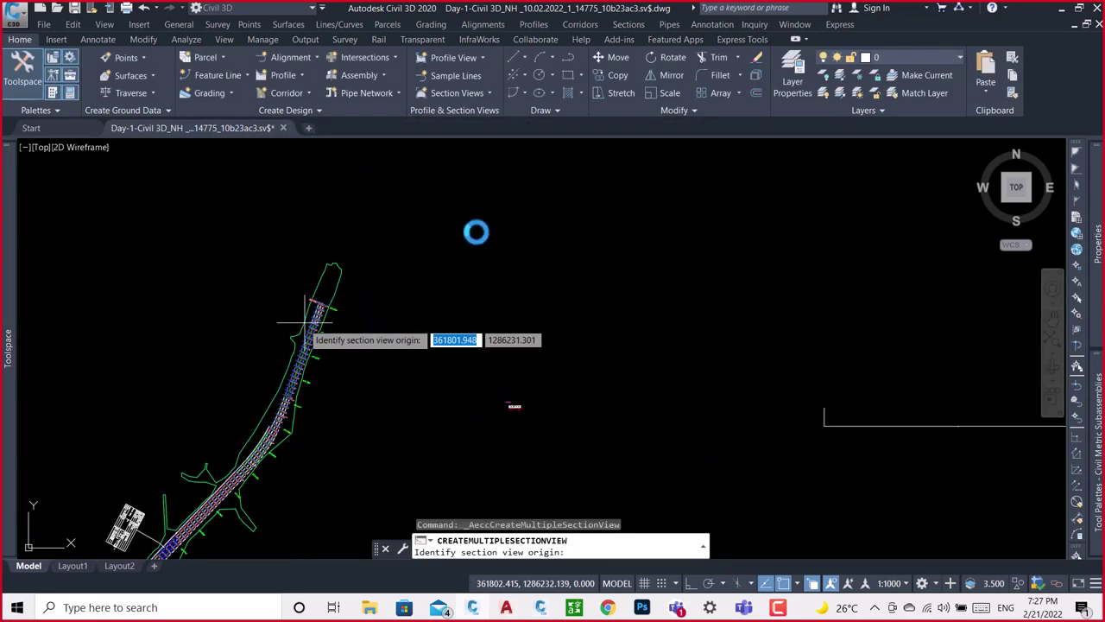
{"action": "scroll", "coordinate": [476, 232], "scroll_direction": "down", "scroll_amount": 4}
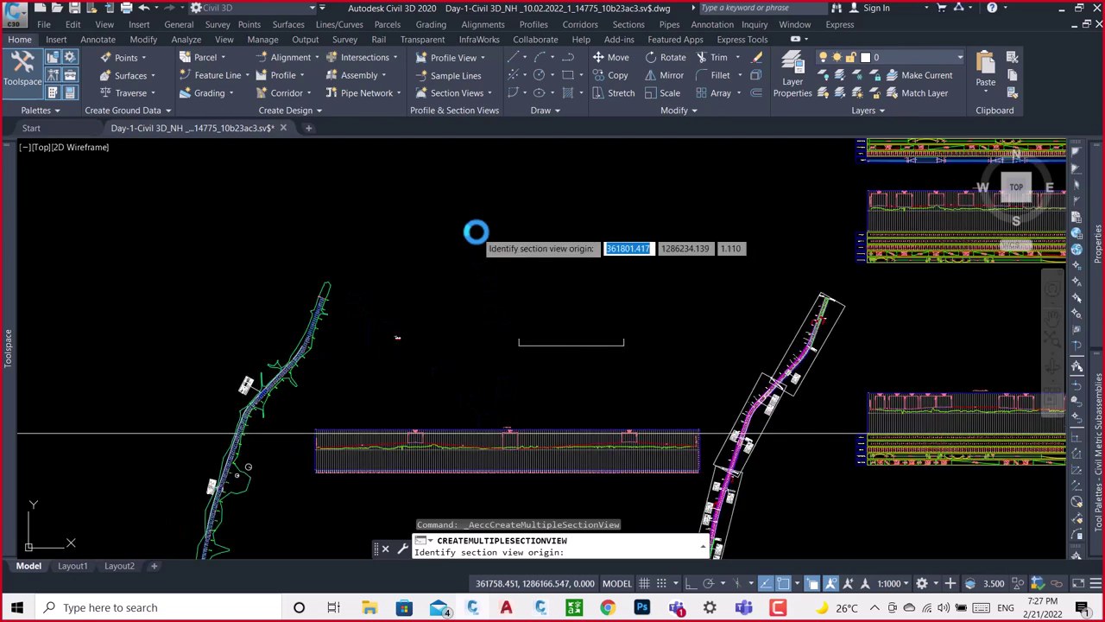
{"action": "left_click", "coordinate": [424, 271]}
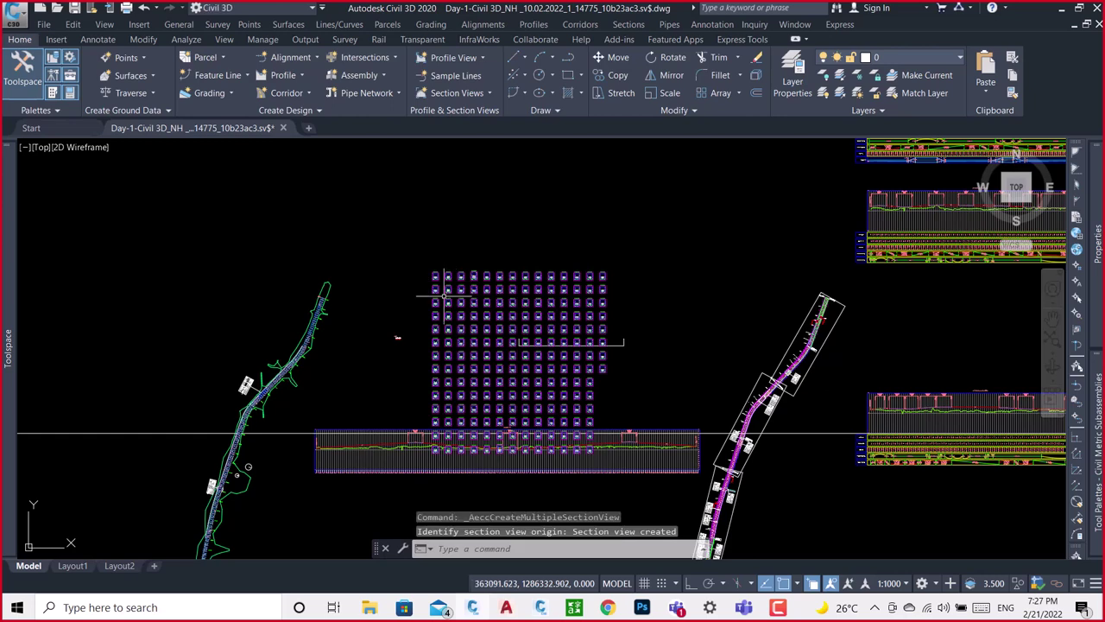
{"action": "scroll", "coordinate": [351, 321], "scroll_direction": "up", "scroll_amount": 3}
{"action": "scroll", "coordinate": [337, 311], "scroll_direction": "up", "scroll_amount": 3}
{"action": "scroll", "coordinate": [291, 279], "scroll_direction": "up", "scroll_amount": 3}
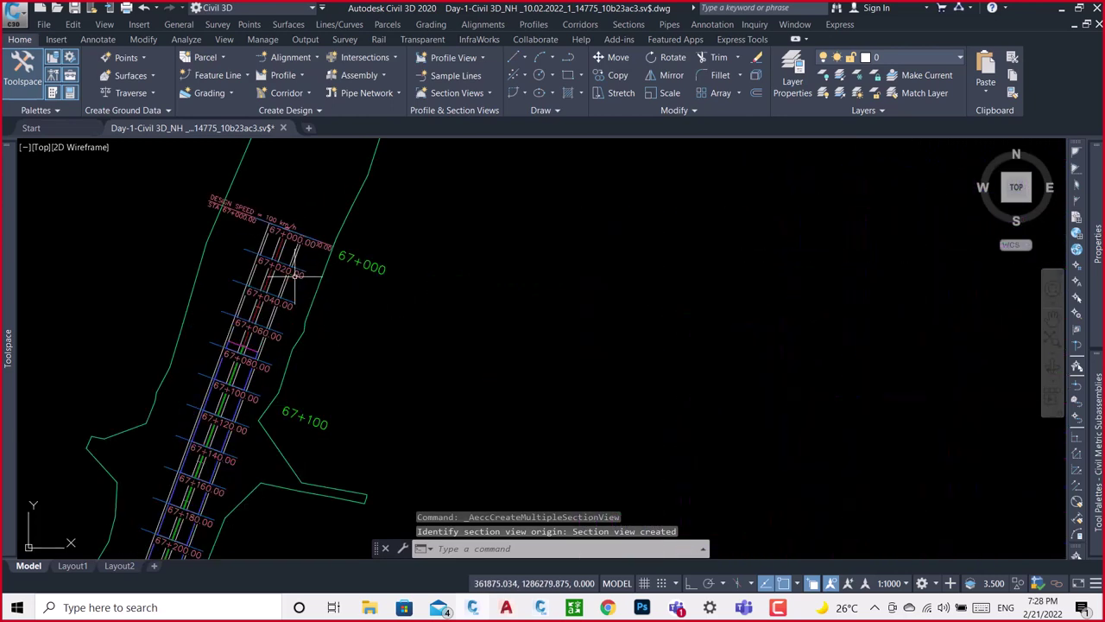
{"action": "scroll", "coordinate": [274, 264], "scroll_direction": "up", "scroll_amount": 3}
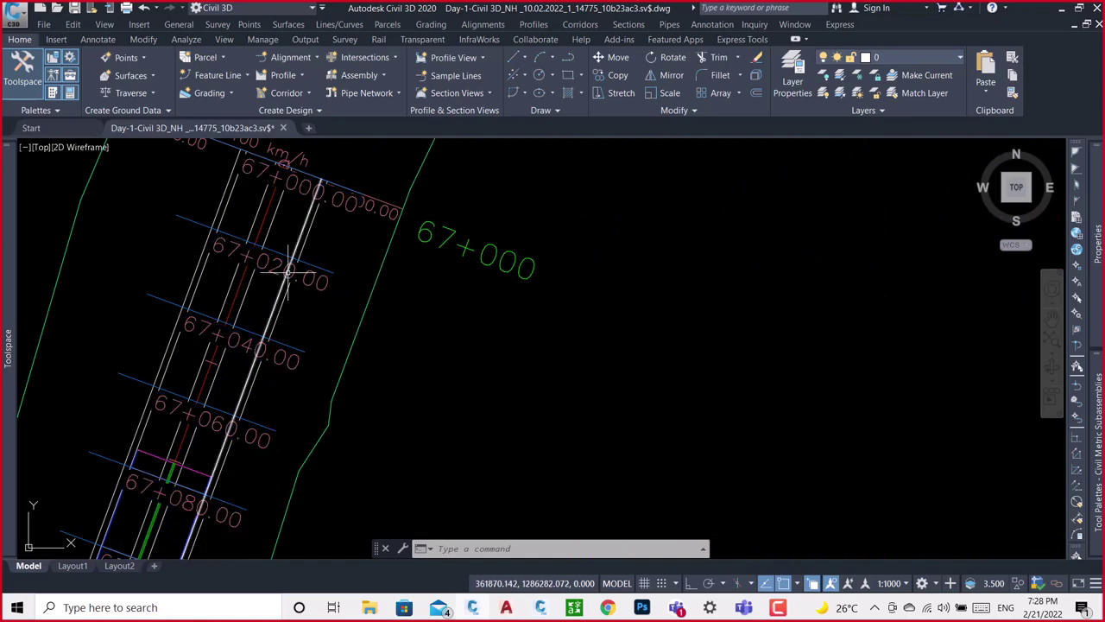
{"action": "scroll", "coordinate": [270, 275], "scroll_direction": "down", "scroll_amount": 3}
{"action": "scroll", "coordinate": [452, 365], "scroll_direction": "down", "scroll_amount": 3}
{"action": "scroll", "coordinate": [320, 247], "scroll_direction": "down", "scroll_amount": 2}
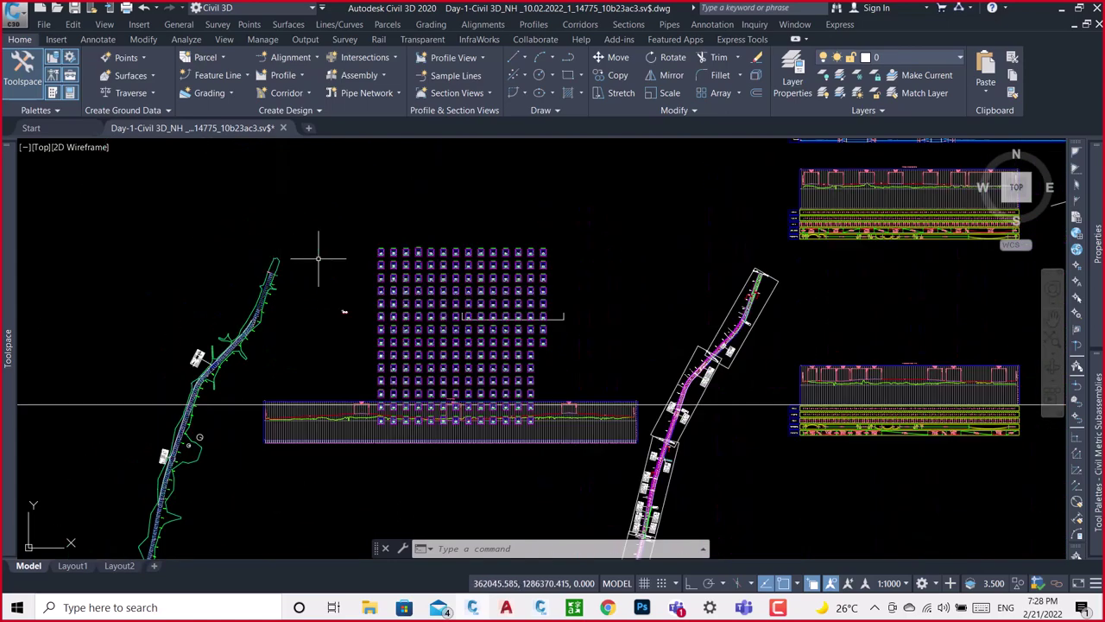
{"action": "scroll", "coordinate": [389, 257], "scroll_direction": "up", "scroll_amount": 3}
{"action": "scroll", "coordinate": [354, 230], "scroll_direction": "up", "scroll_amount": 3}
{"action": "scroll", "coordinate": [354, 224], "scroll_direction": "up", "scroll_amount": 3}
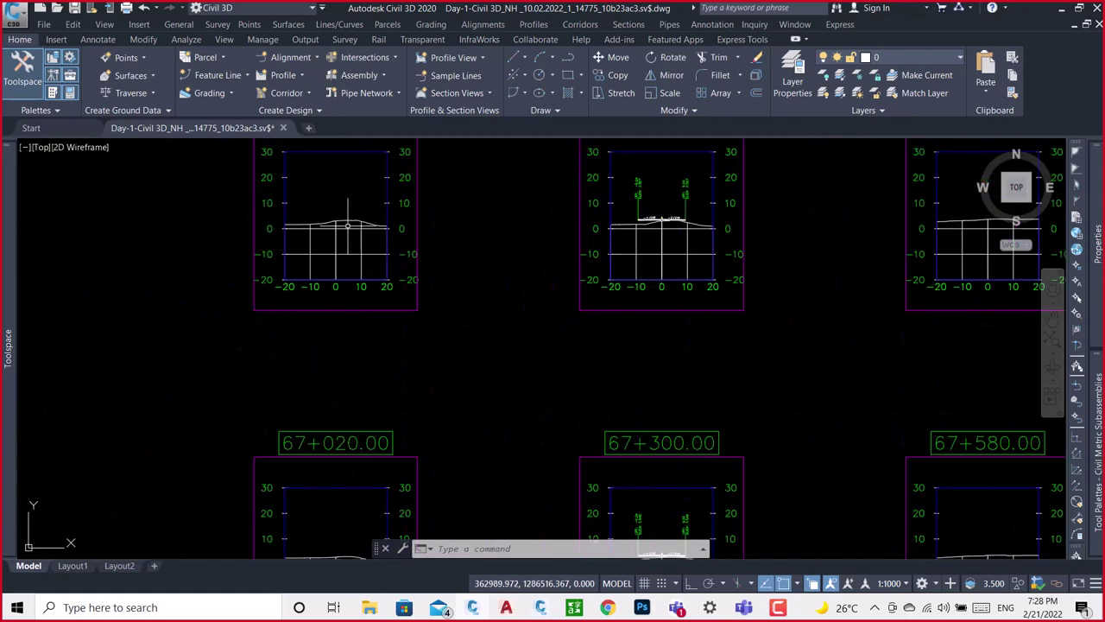
{"action": "scroll", "coordinate": [360, 220], "scroll_direction": "up", "scroll_amount": 2}
{"action": "scroll", "coordinate": [359, 219], "scroll_direction": "up", "scroll_amount": 4}
{"action": "scroll", "coordinate": [440, 226], "scroll_direction": "down", "scroll_amount": 4}
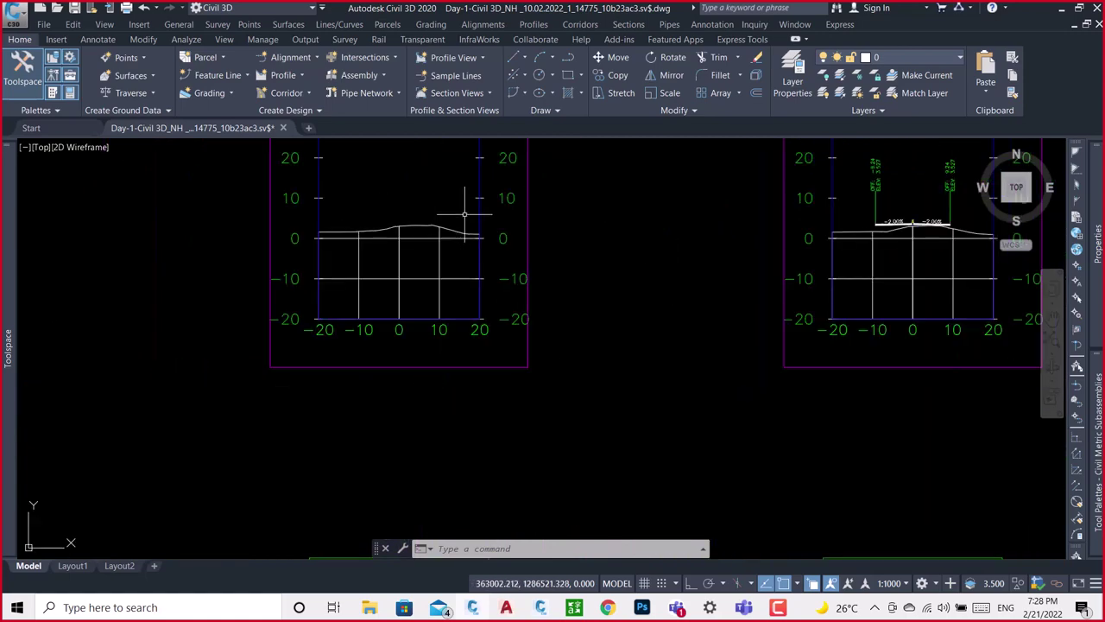
{"action": "scroll", "coordinate": [480, 277], "scroll_direction": "down", "scroll_amount": 6}
{"action": "scroll", "coordinate": [471, 328], "scroll_direction": "up", "scroll_amount": 2}
{"action": "scroll", "coordinate": [455, 354], "scroll_direction": "up", "scroll_amount": 2}
{"action": "scroll", "coordinate": [449, 319], "scroll_direction": "down", "scroll_amount": 2}
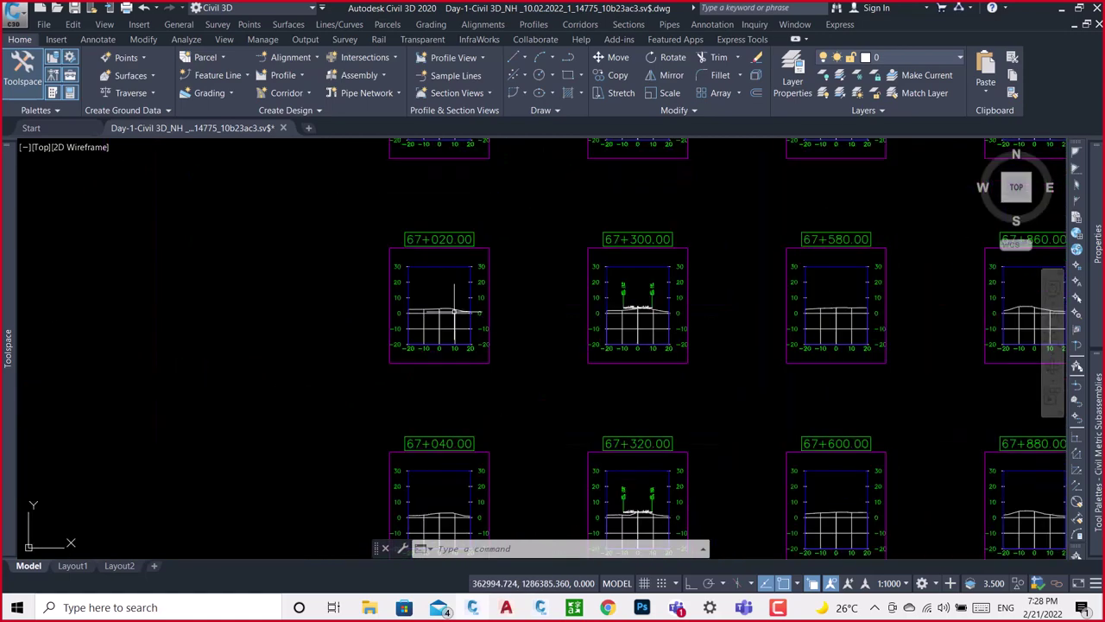
{"action": "scroll", "coordinate": [449, 315], "scroll_direction": "down", "scroll_amount": 2}
{"action": "scroll", "coordinate": [425, 305], "scroll_direction": "down", "scroll_amount": 3}
{"action": "scroll", "coordinate": [185, 327], "scroll_direction": "up", "scroll_amount": 4}
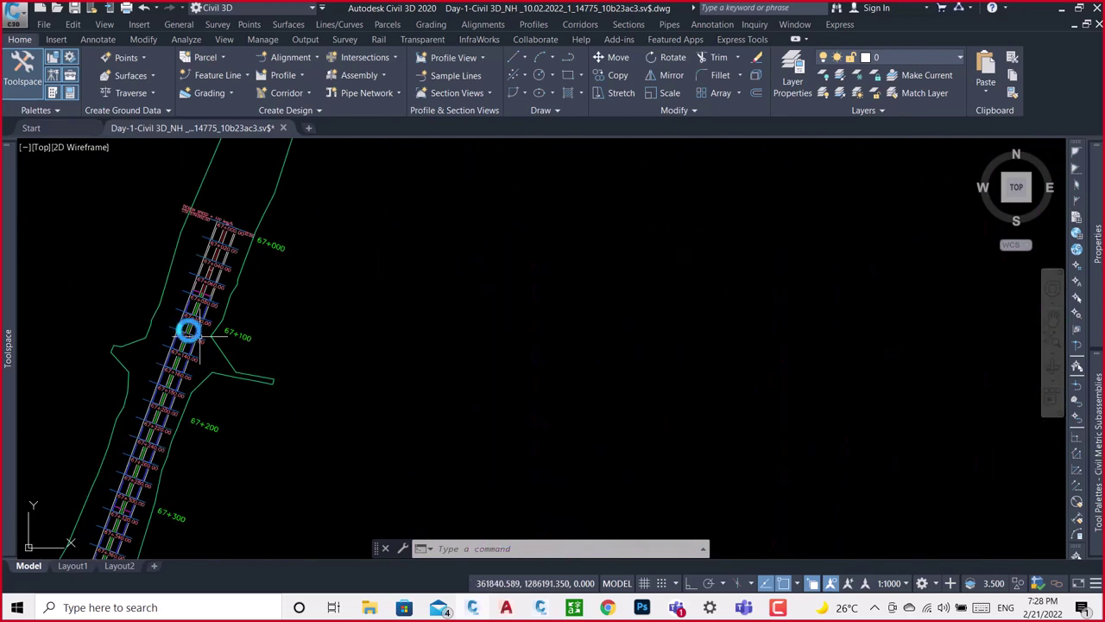
{"action": "scroll", "coordinate": [177, 289], "scroll_direction": "up", "scroll_amount": 1}
Set the IEST-1 sampled source to the All Codes code set style and apply the section sources.
{"action": "left_click", "coordinate": [190, 301]}
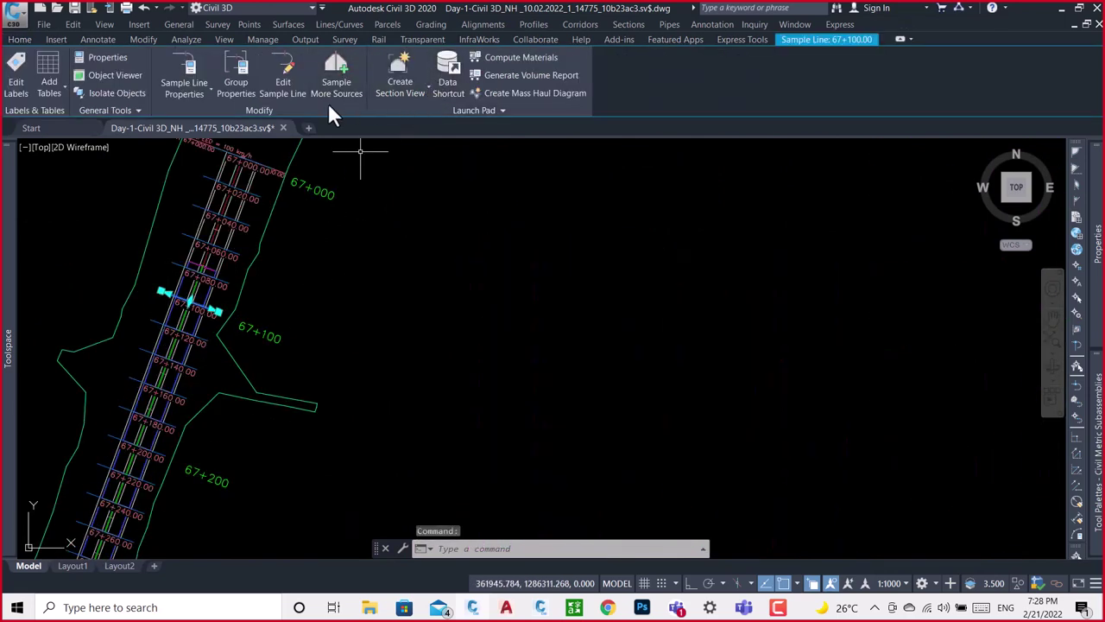
{"action": "left_click", "coordinate": [332, 74]}
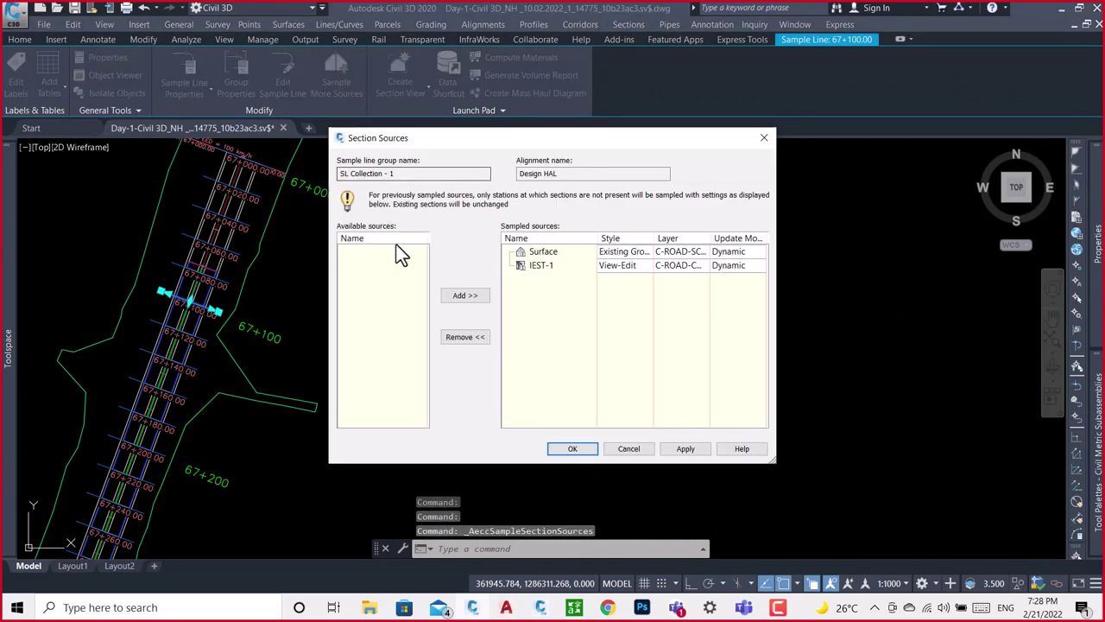
{"action": "left_click", "coordinate": [547, 266]}
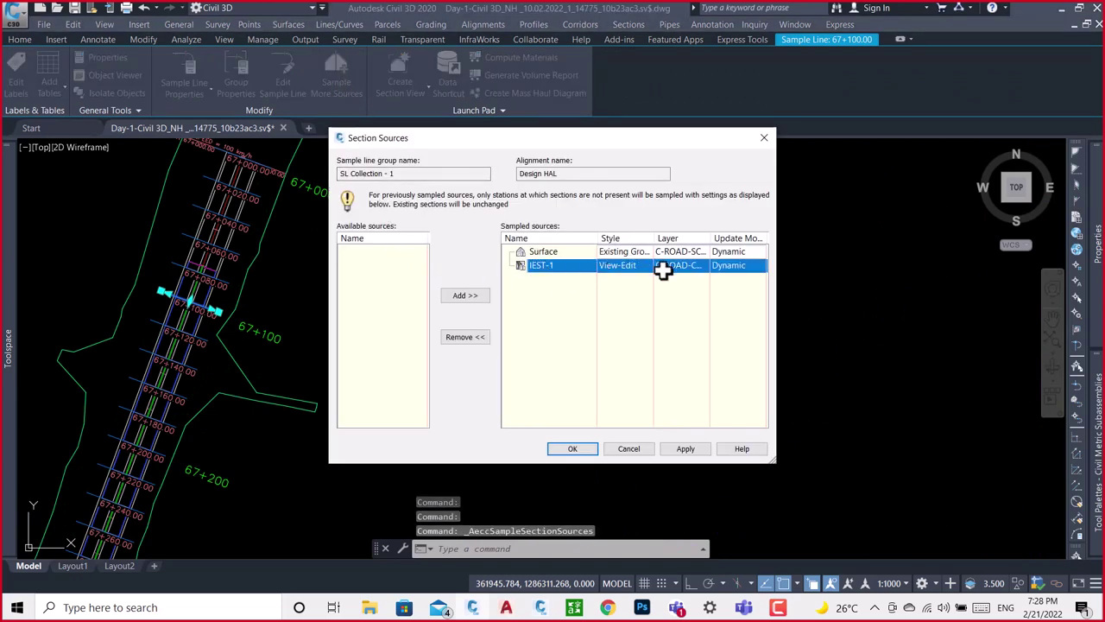
{"action": "left_click", "coordinate": [620, 265]}
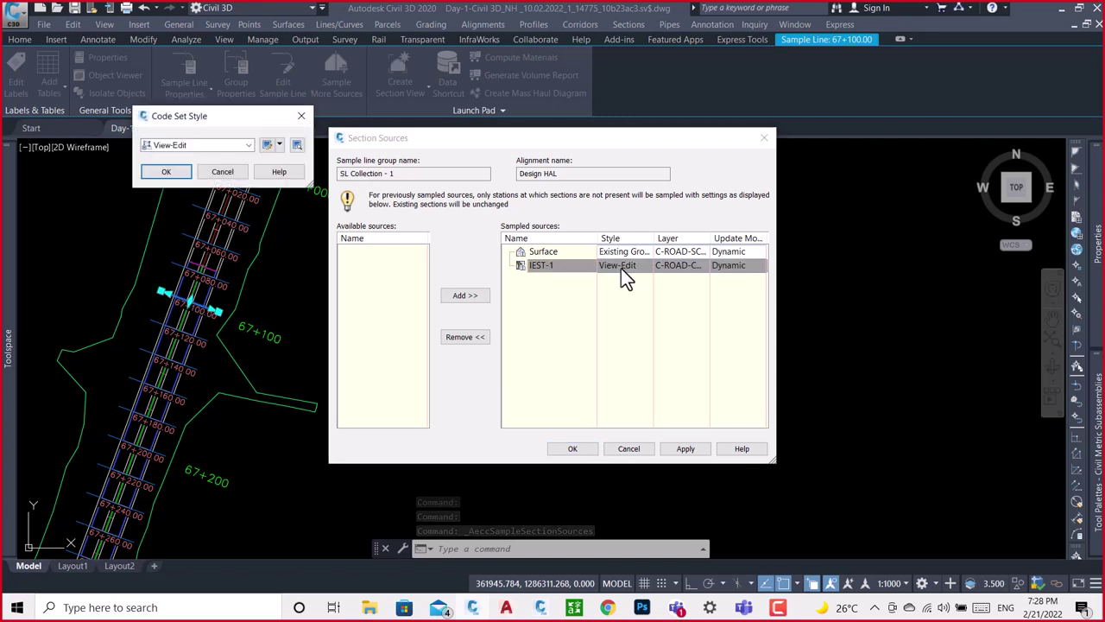
{"action": "left_click", "coordinate": [248, 145]}
{"action": "left_click", "coordinate": [173, 157]}
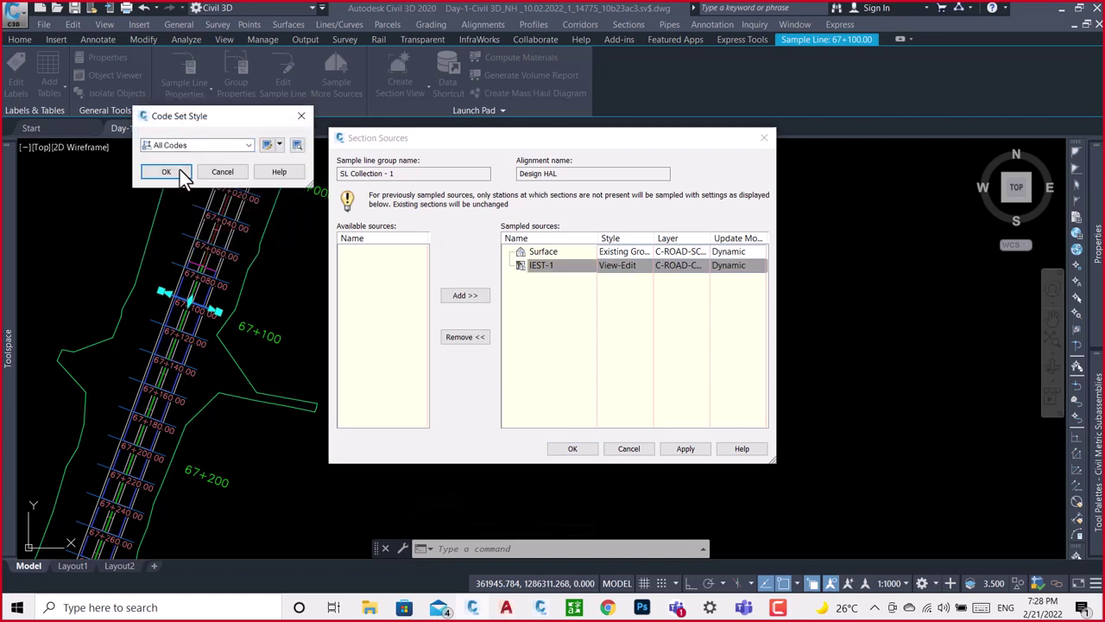
{"action": "left_click", "coordinate": [167, 171]}
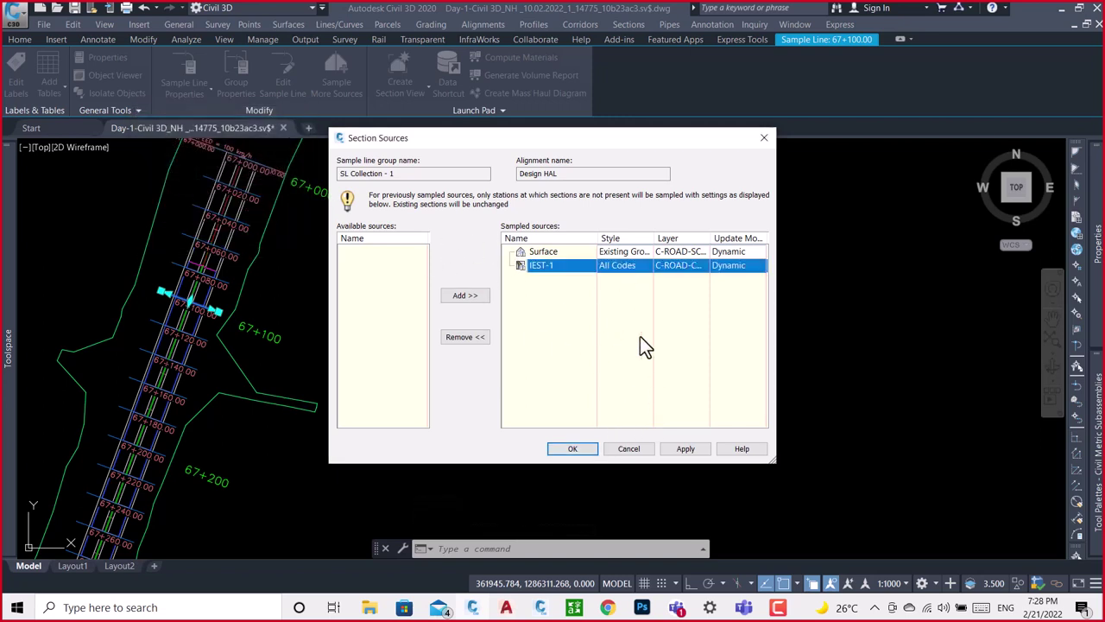
{"action": "left_click", "coordinate": [686, 448]}
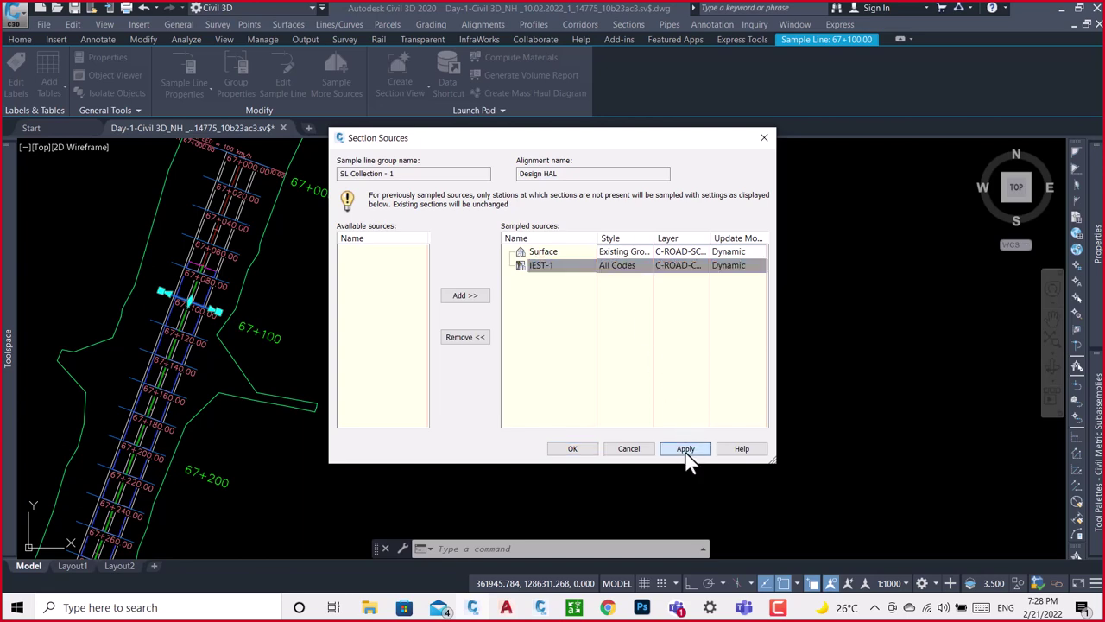
{"action": "left_click", "coordinate": [561, 448]}
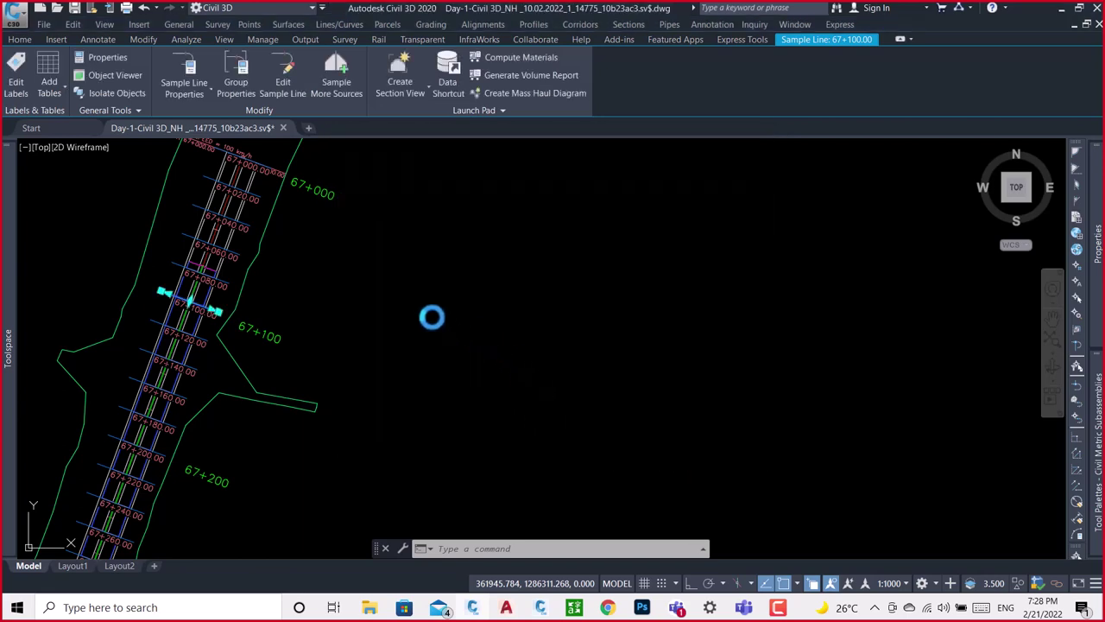
Zoom around the section view grid to inspect the -2.00% cross slopes at 67+100.00.
{"action": "scroll", "coordinate": [413, 238], "scroll_direction": "down", "scroll_amount": 5}
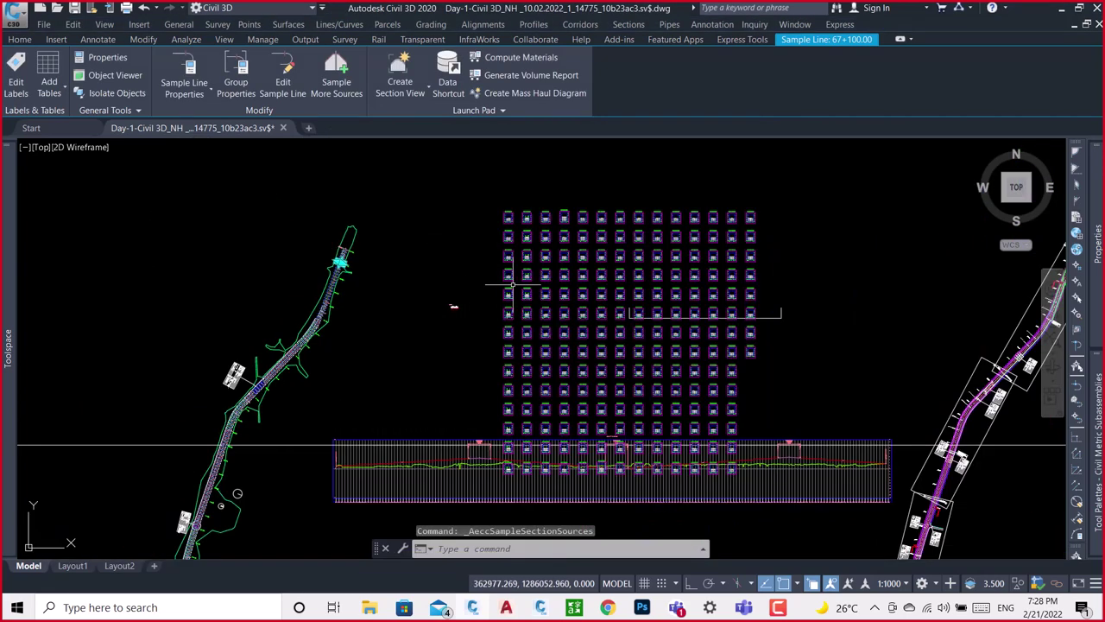
{"action": "scroll", "coordinate": [521, 285], "scroll_direction": "up", "scroll_amount": 5}
{"action": "scroll", "coordinate": [525, 268], "scroll_direction": "up", "scroll_amount": 5}
{"action": "scroll", "coordinate": [522, 259], "scroll_direction": "up", "scroll_amount": 4}
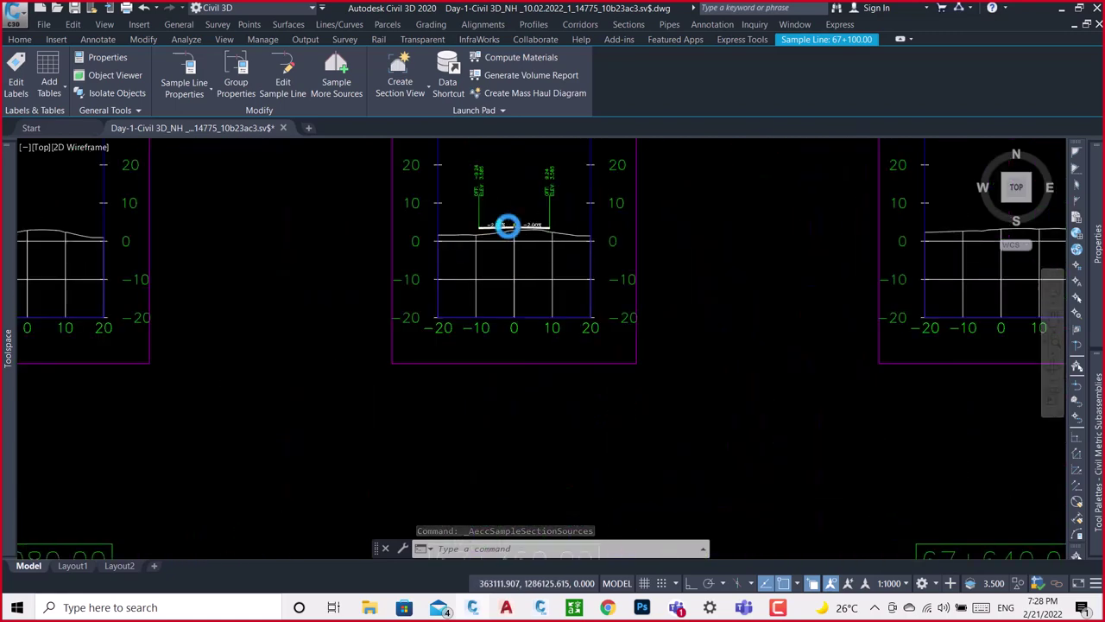
{"action": "scroll", "coordinate": [506, 227], "scroll_direction": "up", "scroll_amount": 8}
{"action": "scroll", "coordinate": [578, 262], "scroll_direction": "down", "scroll_amount": 8}
{"action": "scroll", "coordinate": [578, 259], "scroll_direction": "down", "scroll_amount": 5}
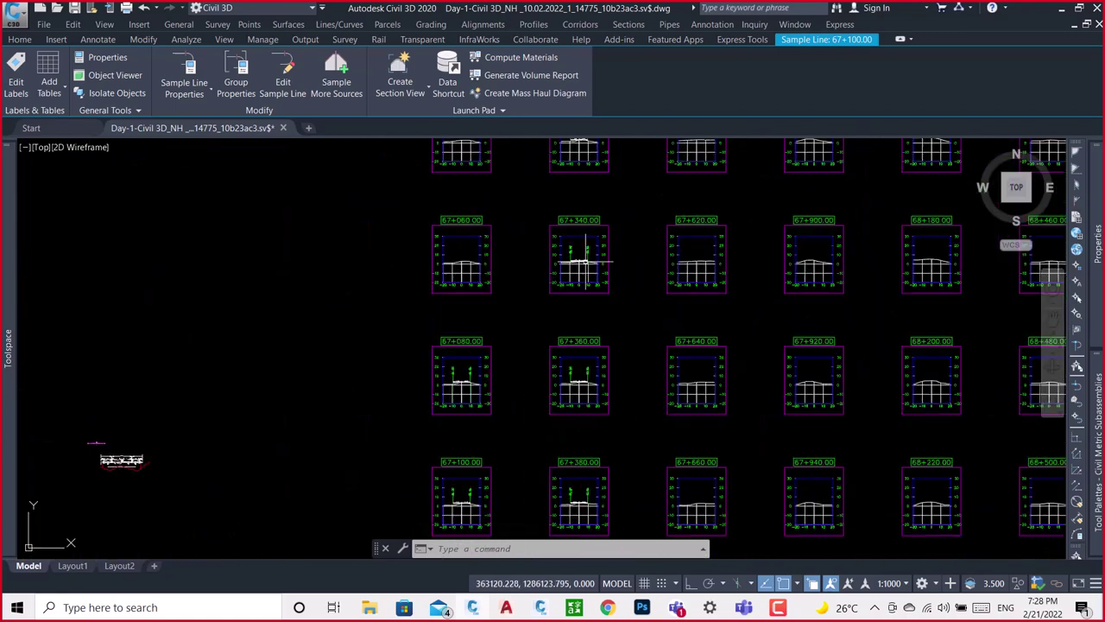
{"action": "scroll", "coordinate": [492, 246], "scroll_direction": "up", "scroll_amount": 4}
{"action": "scroll", "coordinate": [453, 267], "scroll_direction": "up", "scroll_amount": 1}
{"action": "scroll", "coordinate": [442, 277], "scroll_direction": "up", "scroll_amount": 3}
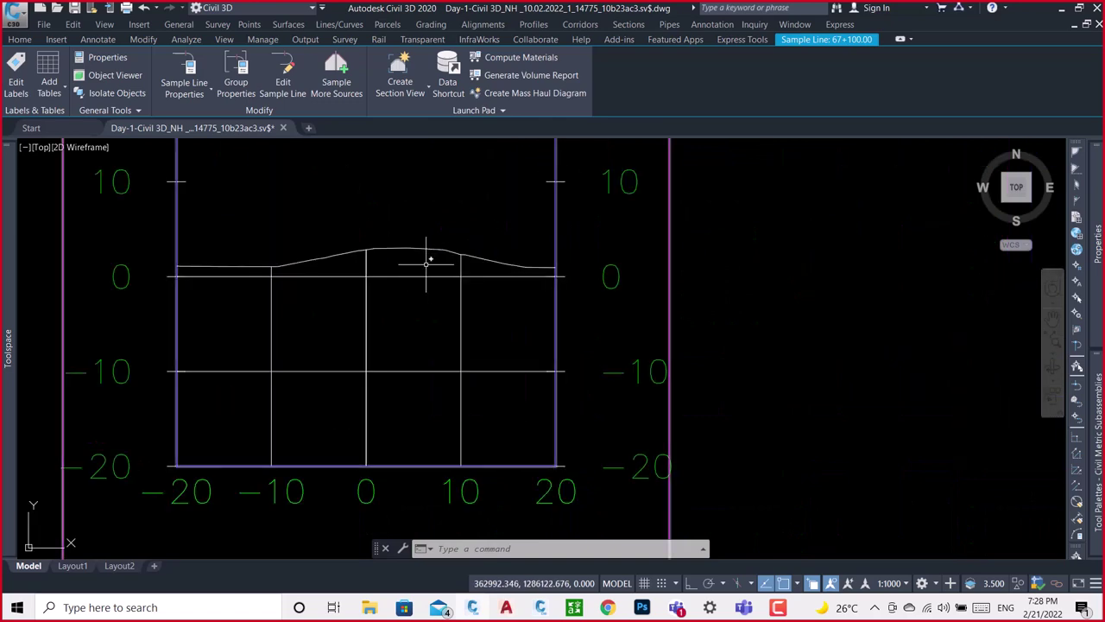
{"action": "scroll", "coordinate": [426, 254], "scroll_direction": "down", "scroll_amount": 5}
{"action": "scroll", "coordinate": [449, 224], "scroll_direction": "down", "scroll_amount": 3}
{"action": "scroll", "coordinate": [473, 205], "scroll_direction": "down", "scroll_amount": 3}
{"action": "scroll", "coordinate": [473, 285], "scroll_direction": "up", "scroll_amount": 4}
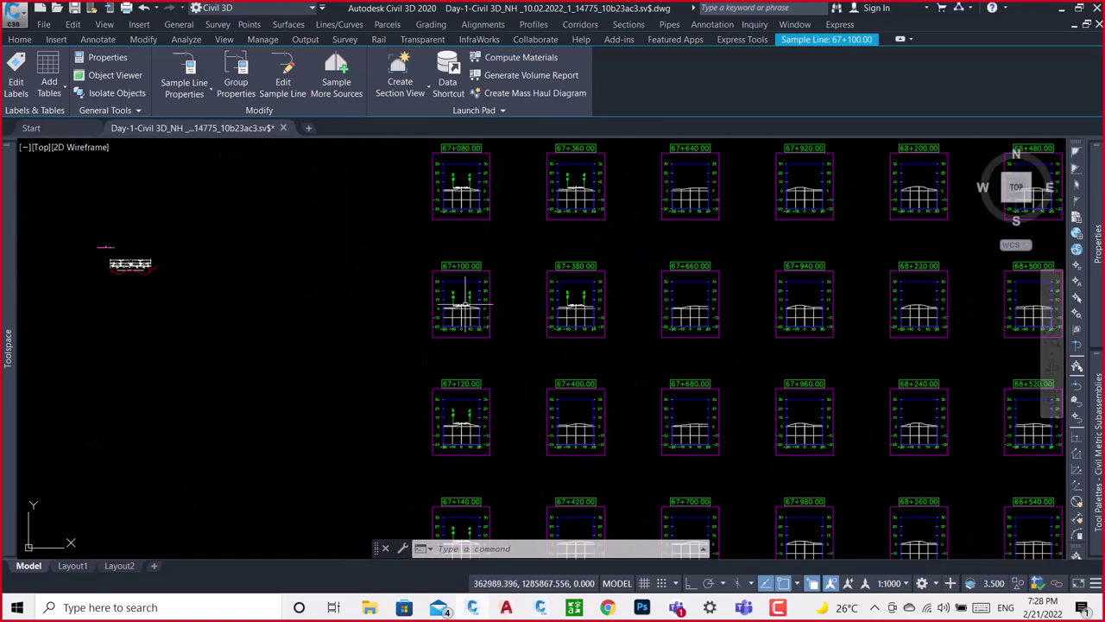
{"action": "scroll", "coordinate": [457, 285], "scroll_direction": "up", "scroll_amount": 2}
{"action": "scroll", "coordinate": [440, 287], "scroll_direction": "up", "scroll_amount": 5}
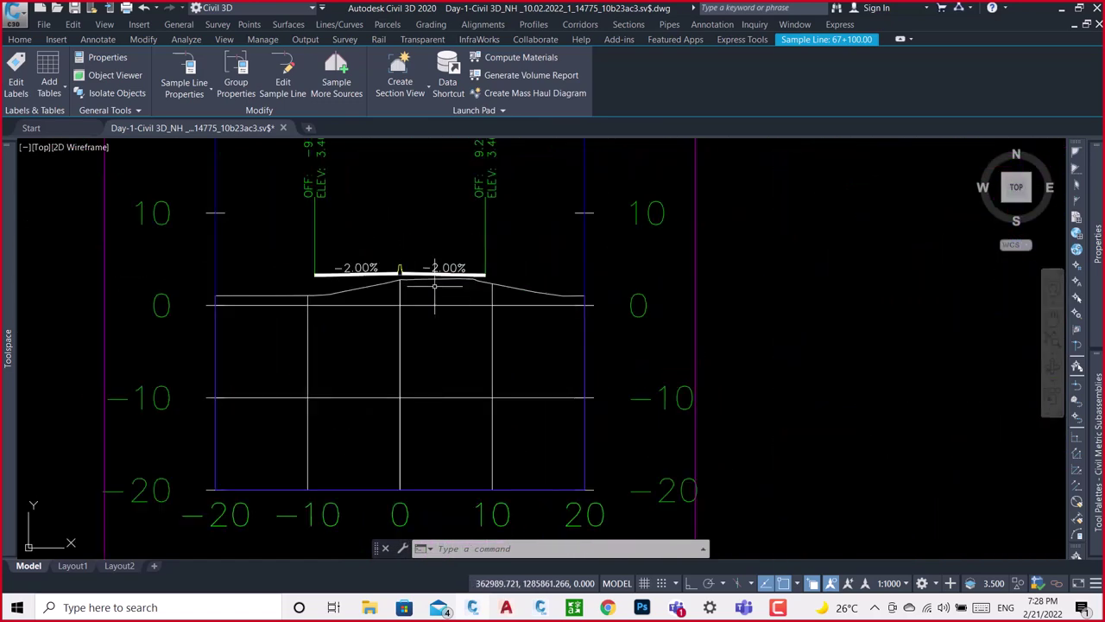
{"action": "scroll", "coordinate": [434, 285], "scroll_direction": "down", "scroll_amount": 2}
{"action": "scroll", "coordinate": [506, 249], "scroll_direction": "up", "scroll_amount": 1}
{"action": "scroll", "coordinate": [414, 321], "scroll_direction": "down", "scroll_amount": 1}
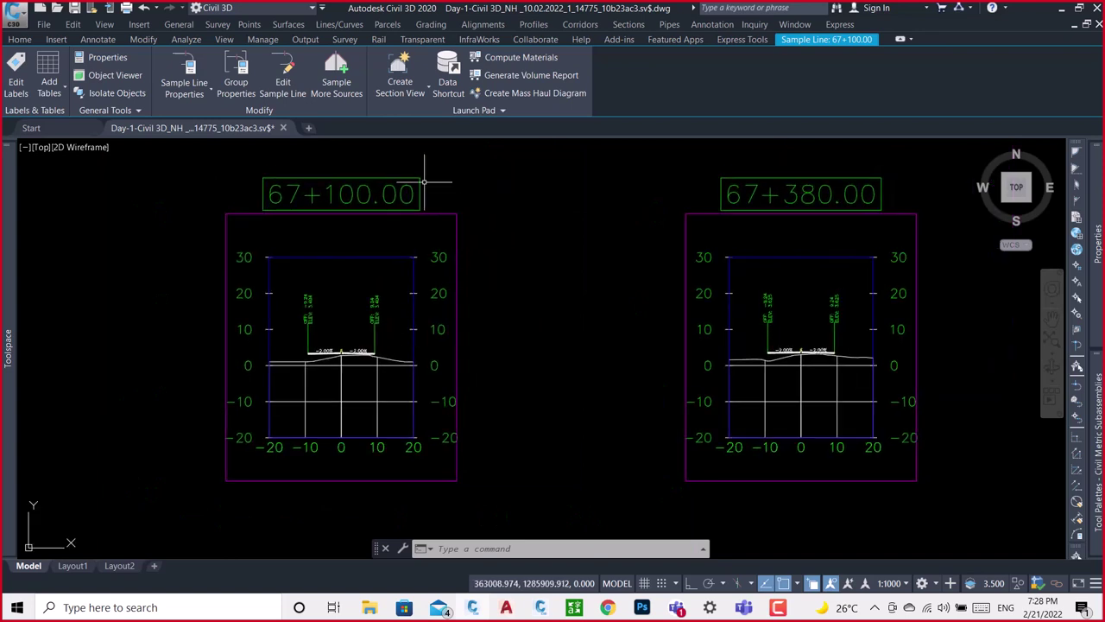
Clear the sample line selection, try the 67+100.00 section view's shortcut menu, then cancel and reselect it.
{"action": "left_click", "coordinate": [20, 40]}
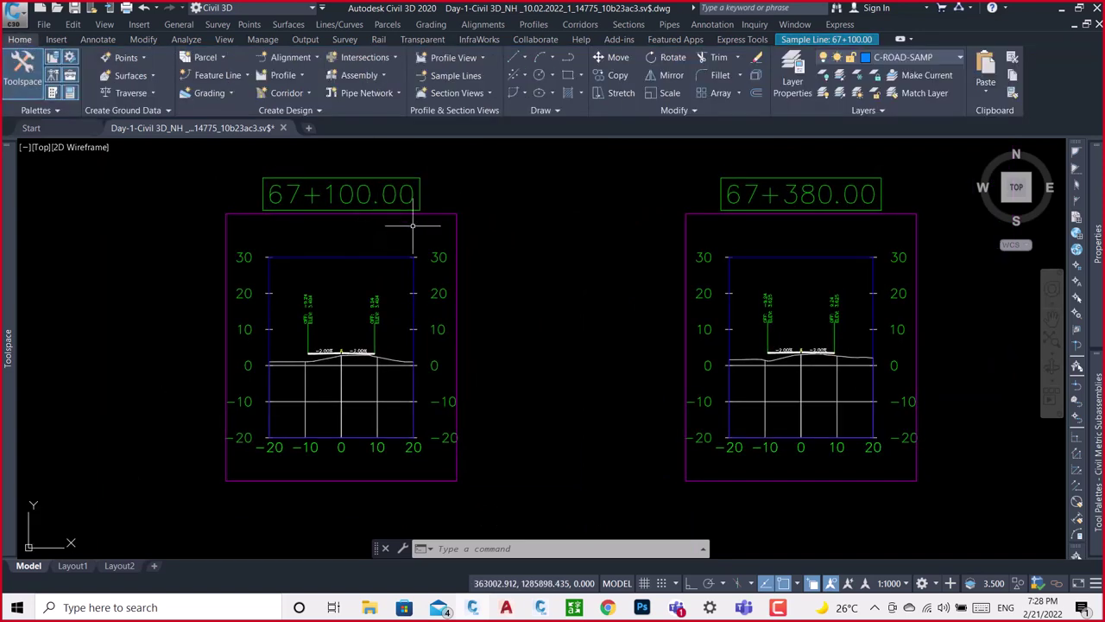
{"action": "left_click", "coordinate": [458, 229]}
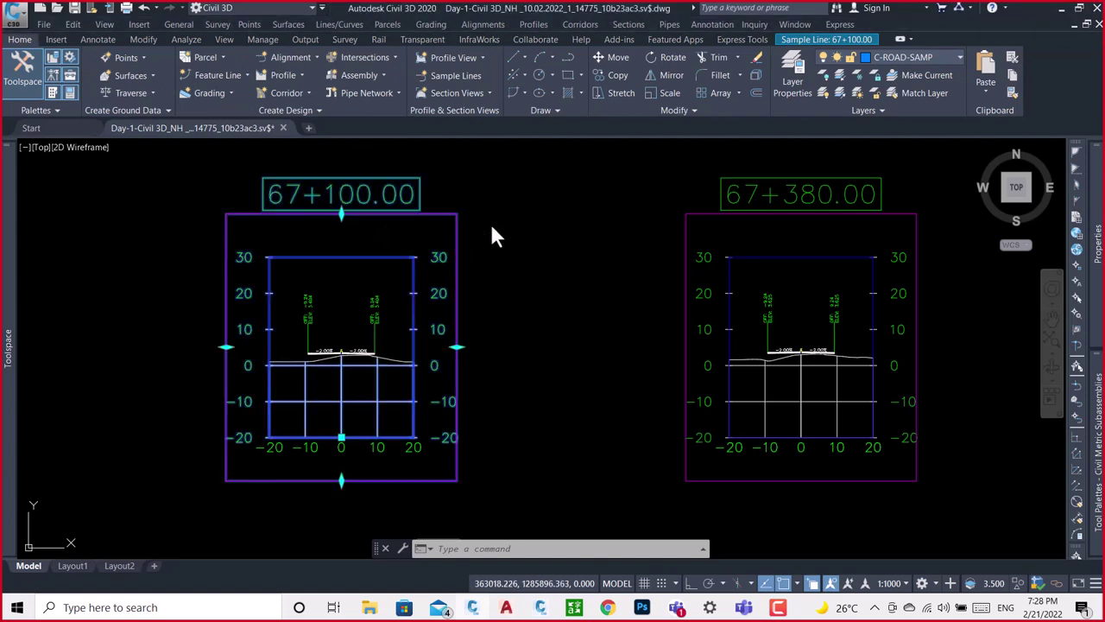
{"action": "right_click", "coordinate": [491, 228]}
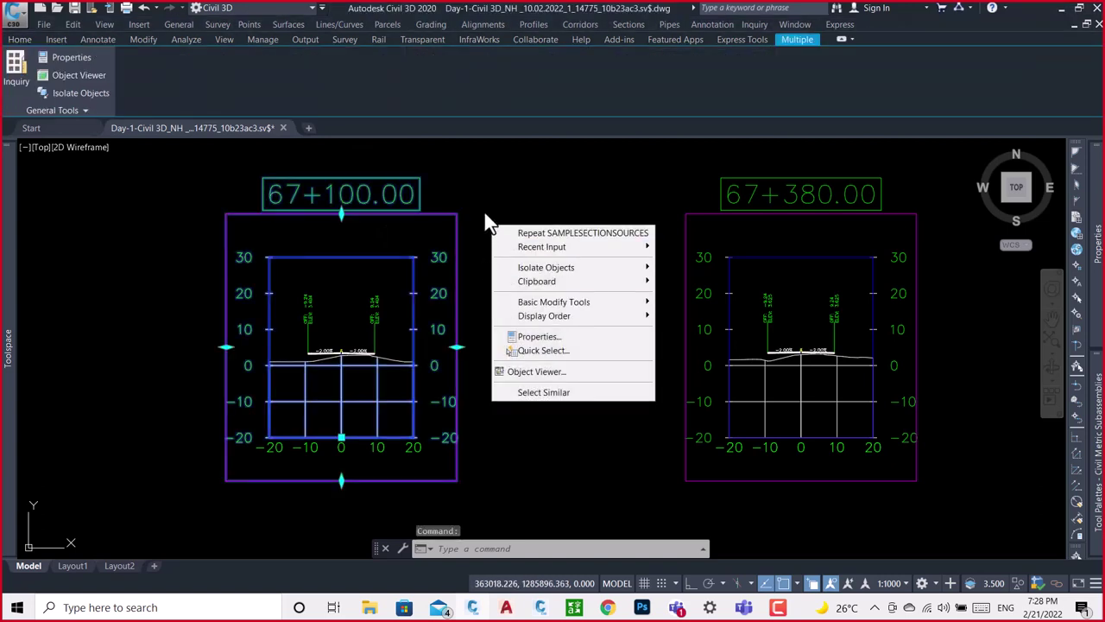
{"action": "left_click", "coordinate": [482, 209]}
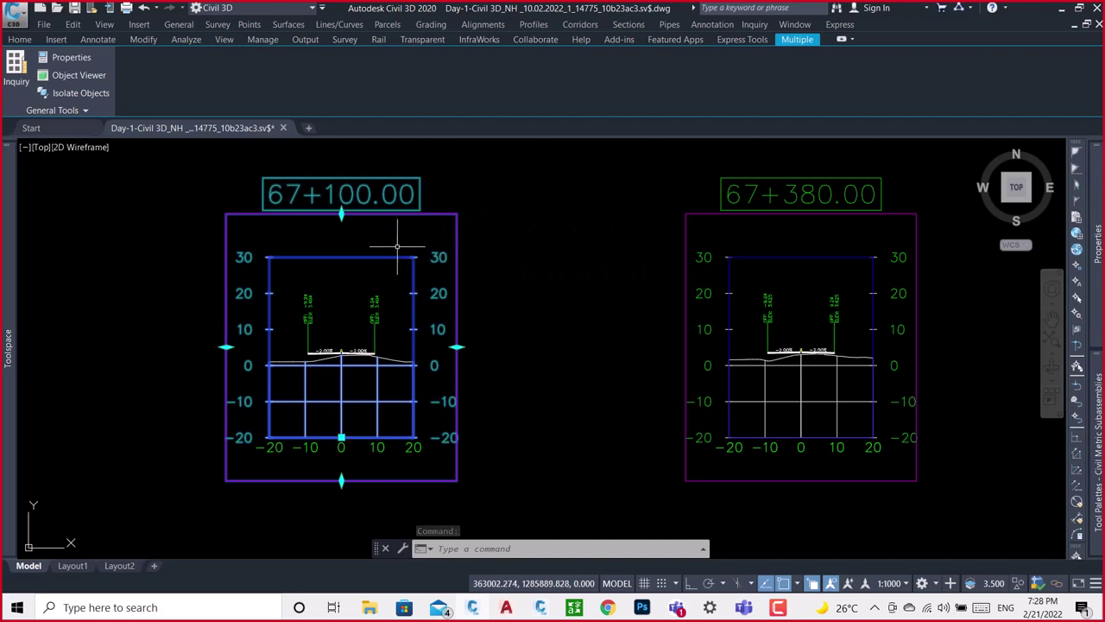
{"action": "right_click", "coordinate": [396, 214]}
{"action": "key", "text": "Escape"}
{"action": "key", "text": "Escape"}
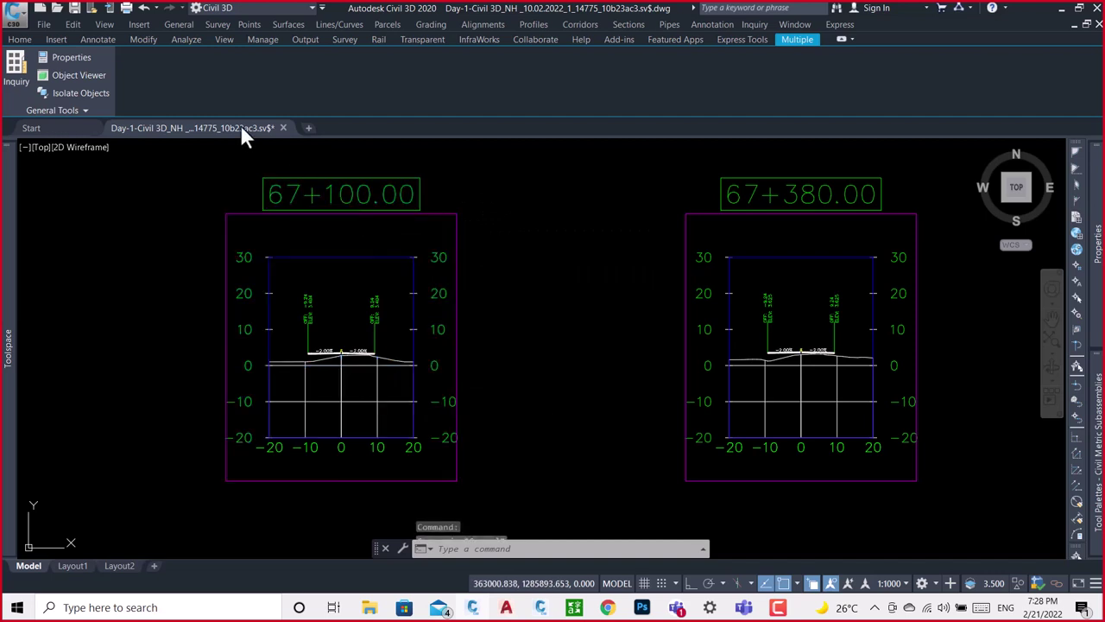
{"action": "key", "text": "Escape"}
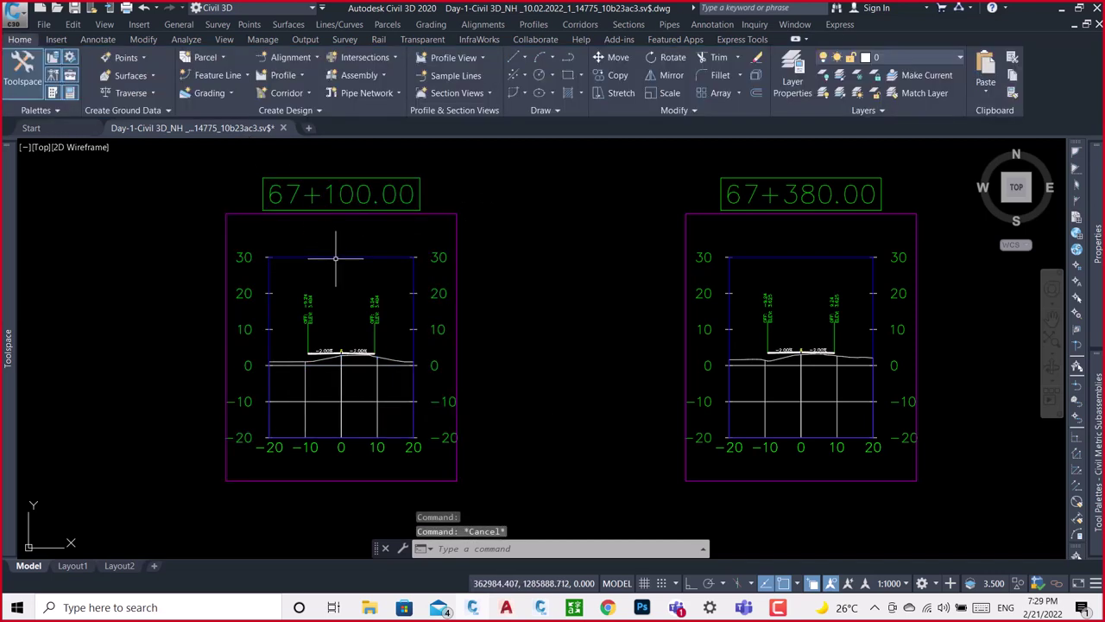
{"action": "left_click", "coordinate": [335, 257]}
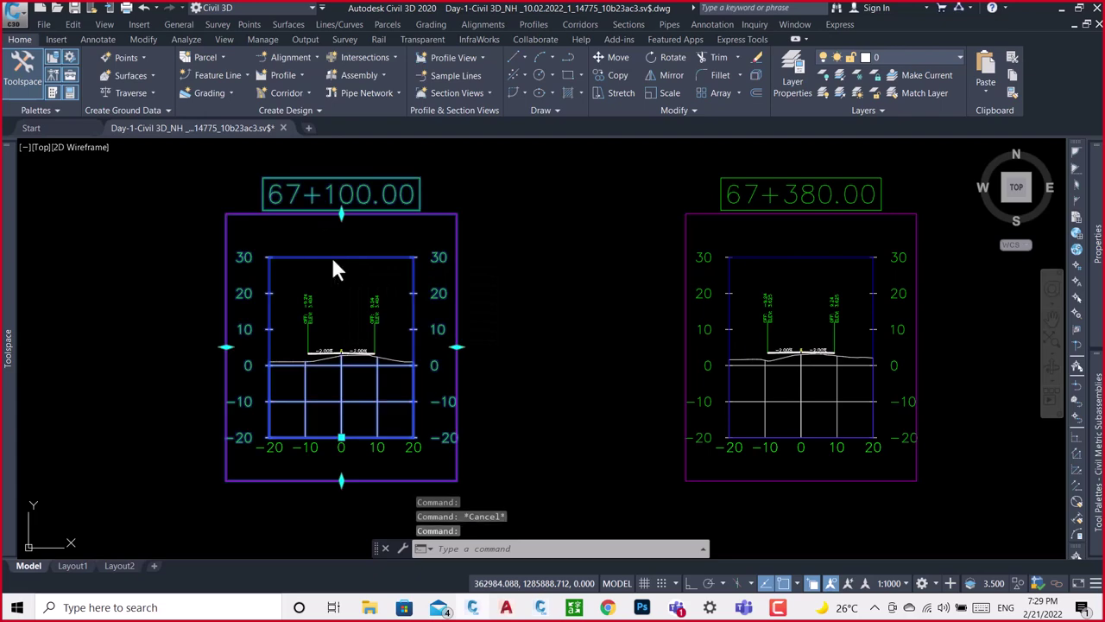
From section view 67+100.00, open Section View Group Properties and its Change Volume Tables settings.
{"action": "right_click", "coordinate": [333, 258]}
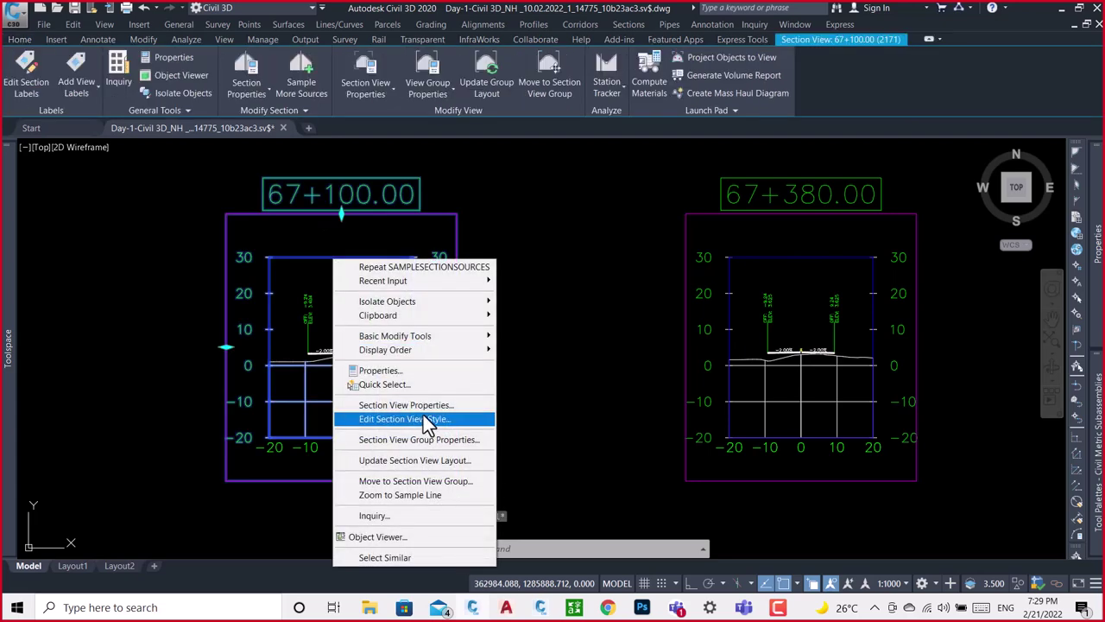
{"action": "left_click", "coordinate": [441, 441]}
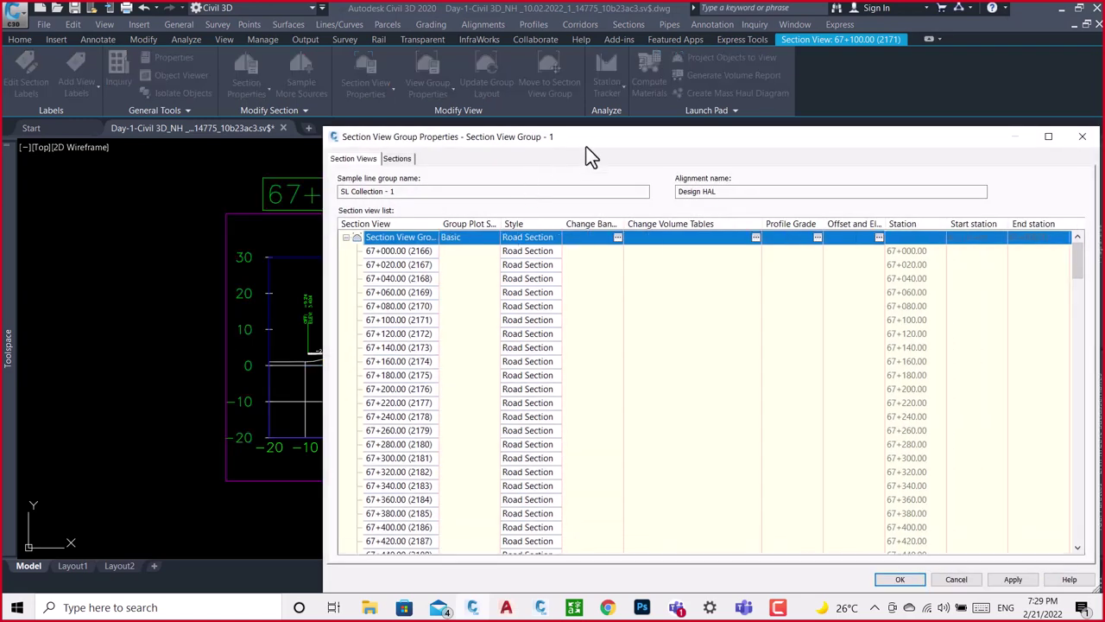
{"action": "left_click_drag", "start_coordinate": [587, 137], "coordinate": [467, 116]}
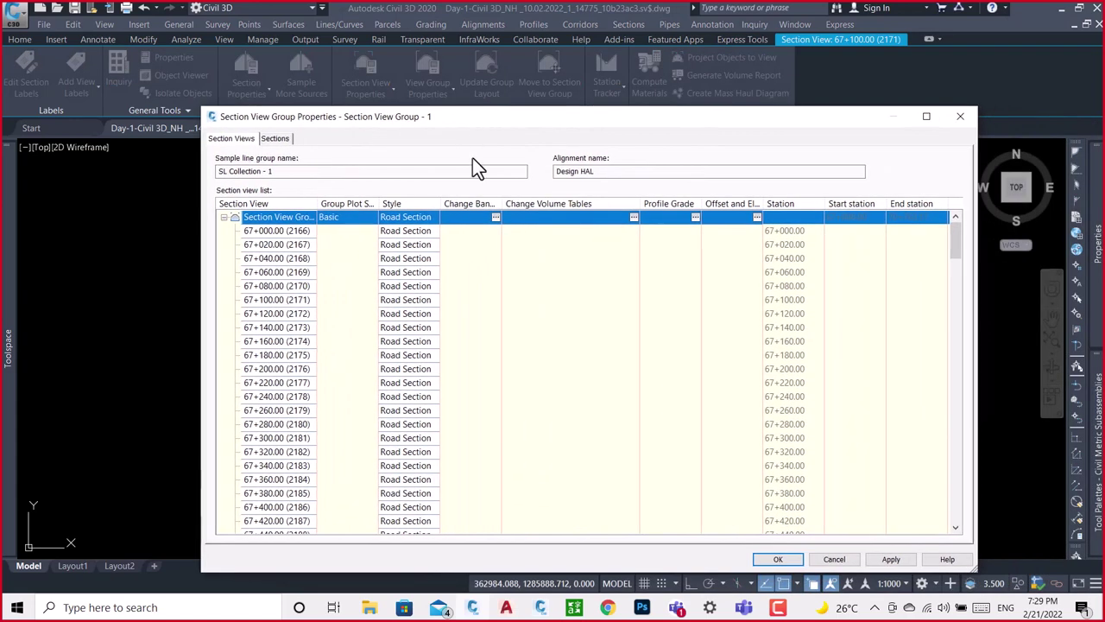
{"action": "left_click_drag", "start_coordinate": [502, 209], "coordinate": [560, 217]}
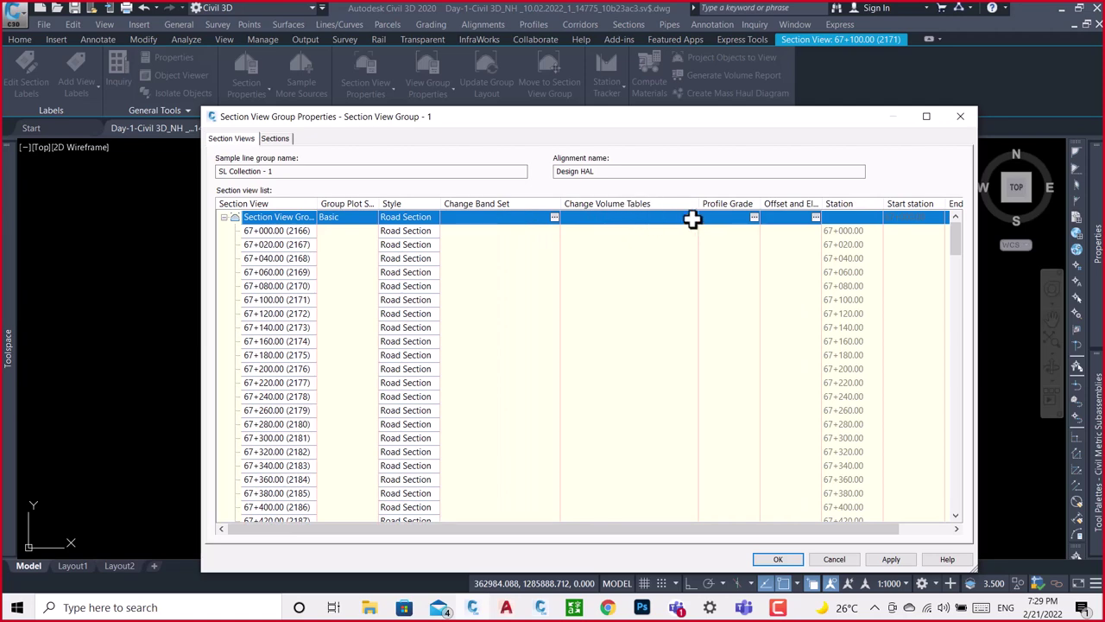
{"action": "left_click", "coordinate": [638, 217]}
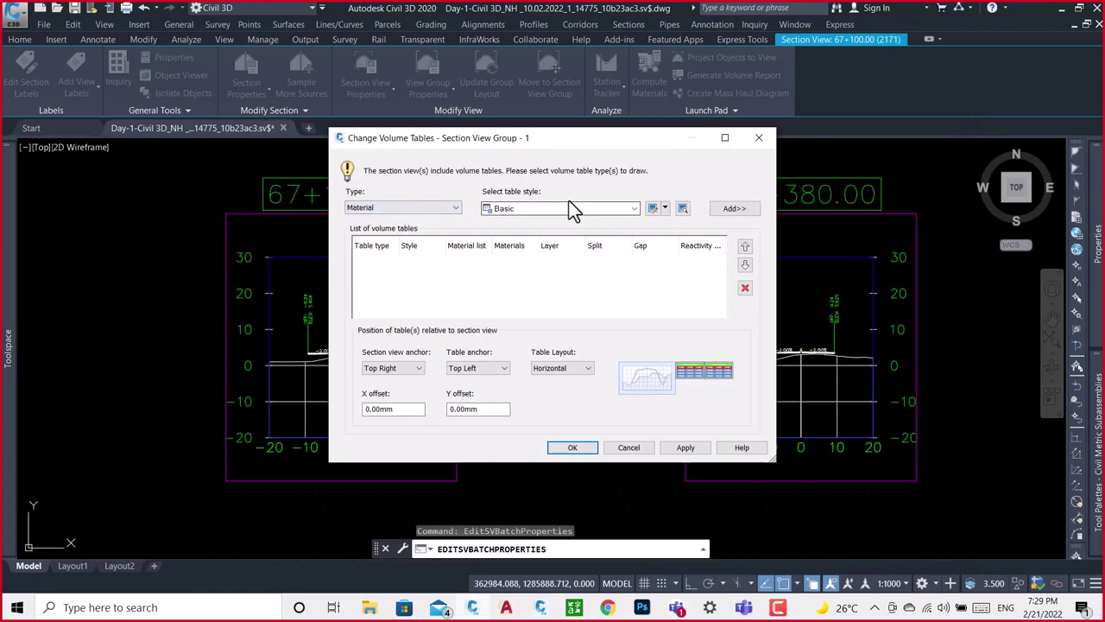
Add a Basic-style Material volume table for PCC and apply it to the section views.
{"action": "double_click", "coordinate": [636, 210]}
{"action": "left_click", "coordinate": [732, 209]}
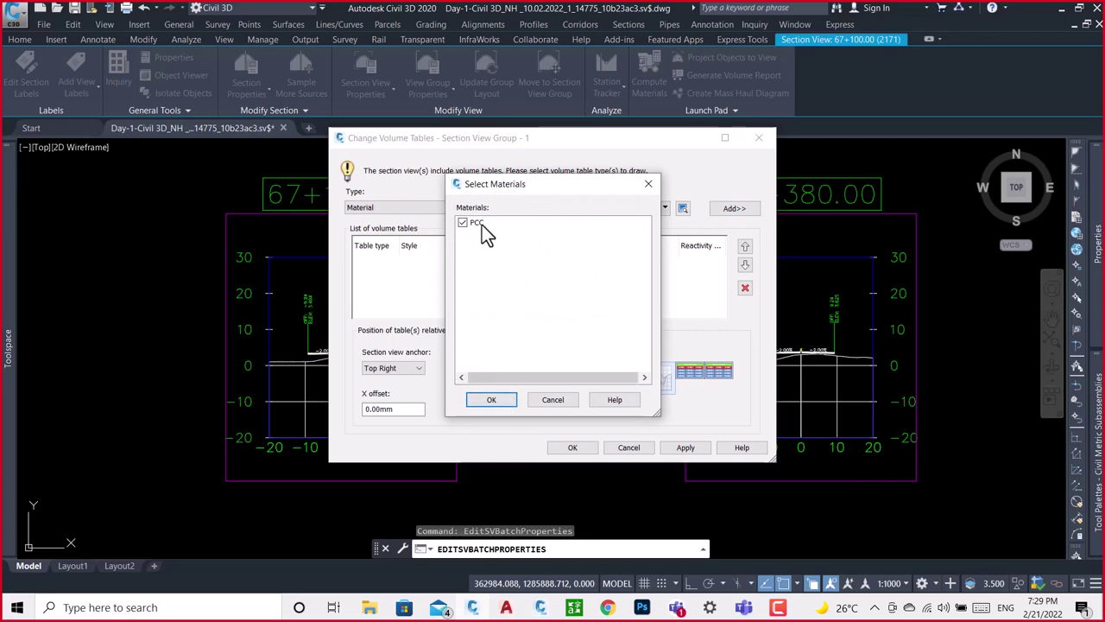
{"action": "left_click", "coordinate": [495, 404]}
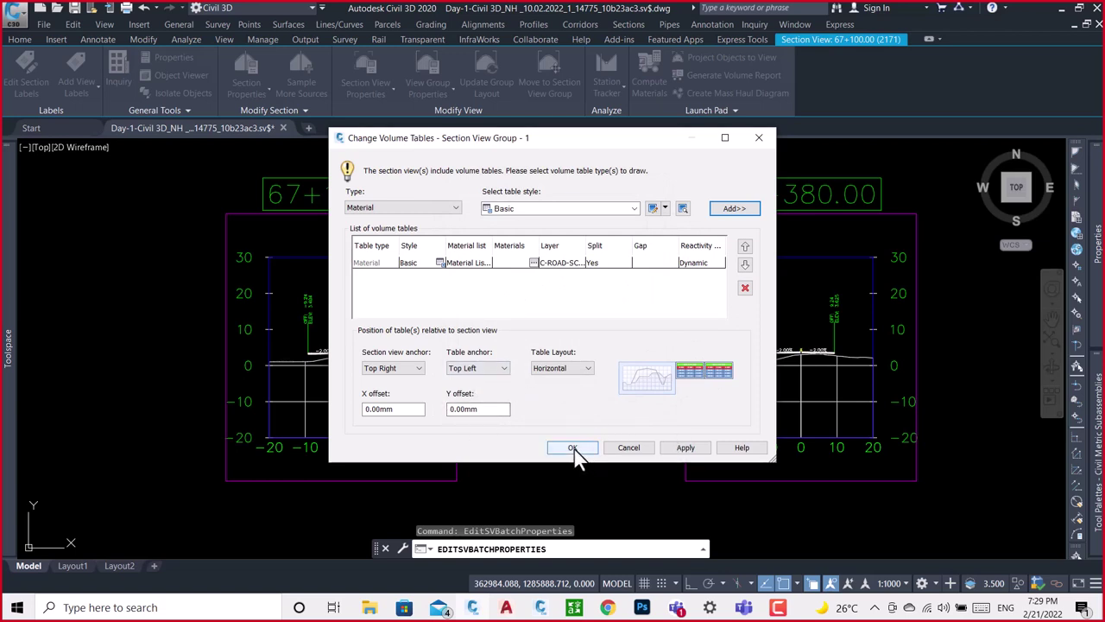
{"action": "left_click", "coordinate": [691, 449]}
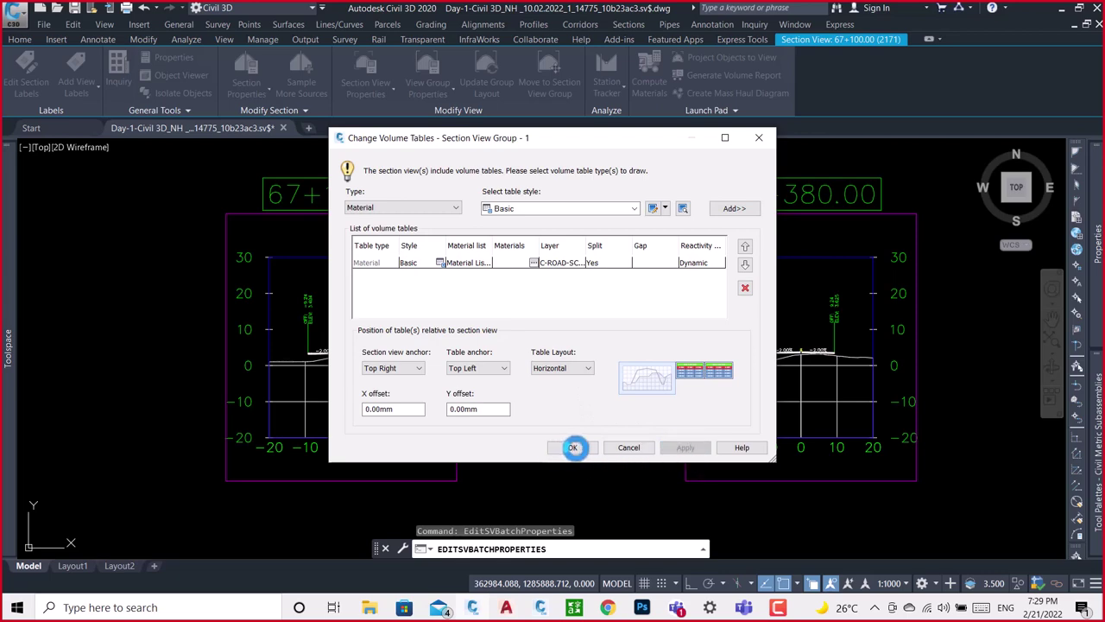
{"action": "left_click", "coordinate": [572, 447]}
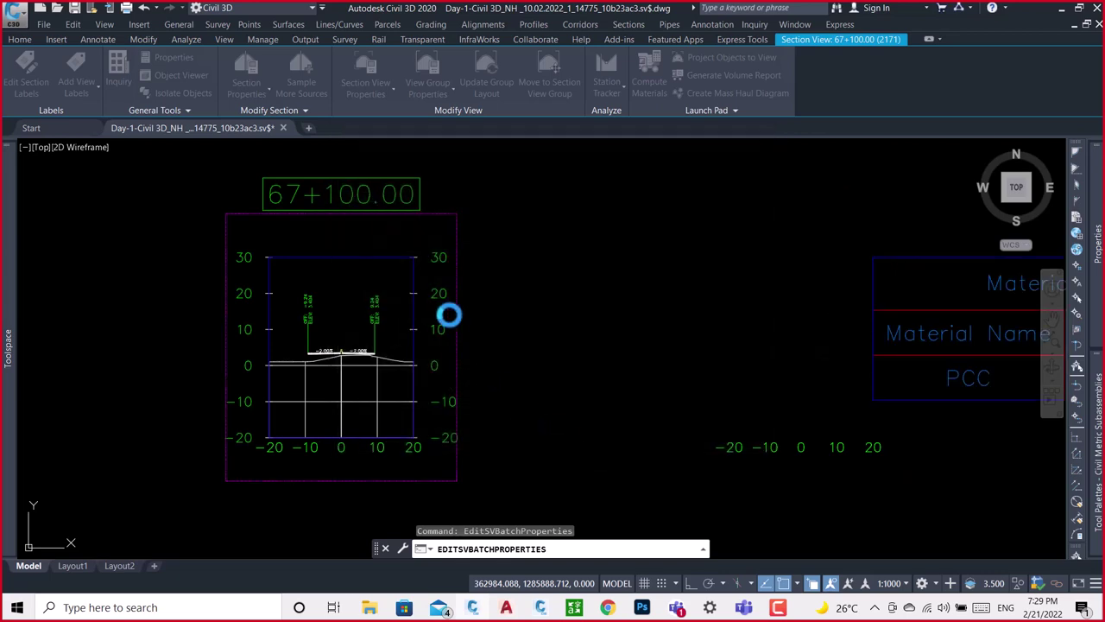
Close the group properties, zoom out to review the PCC tables, and select section view 67+100.00.
{"action": "left_click", "coordinate": [787, 559]}
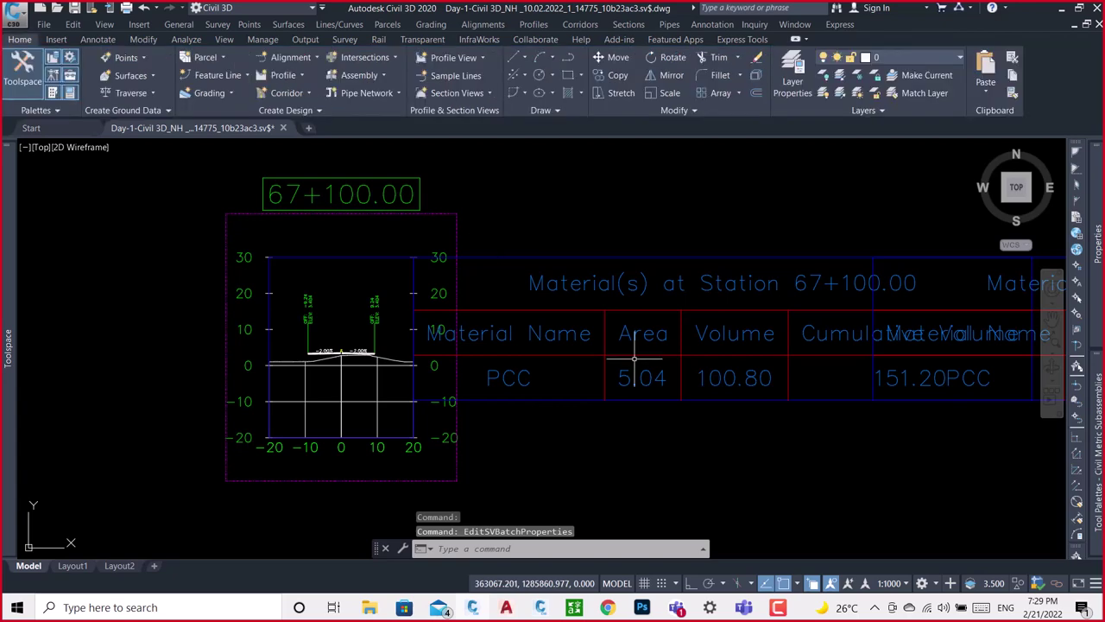
{"action": "scroll", "coordinate": [363, 216], "scroll_direction": "down", "scroll_amount": 4}
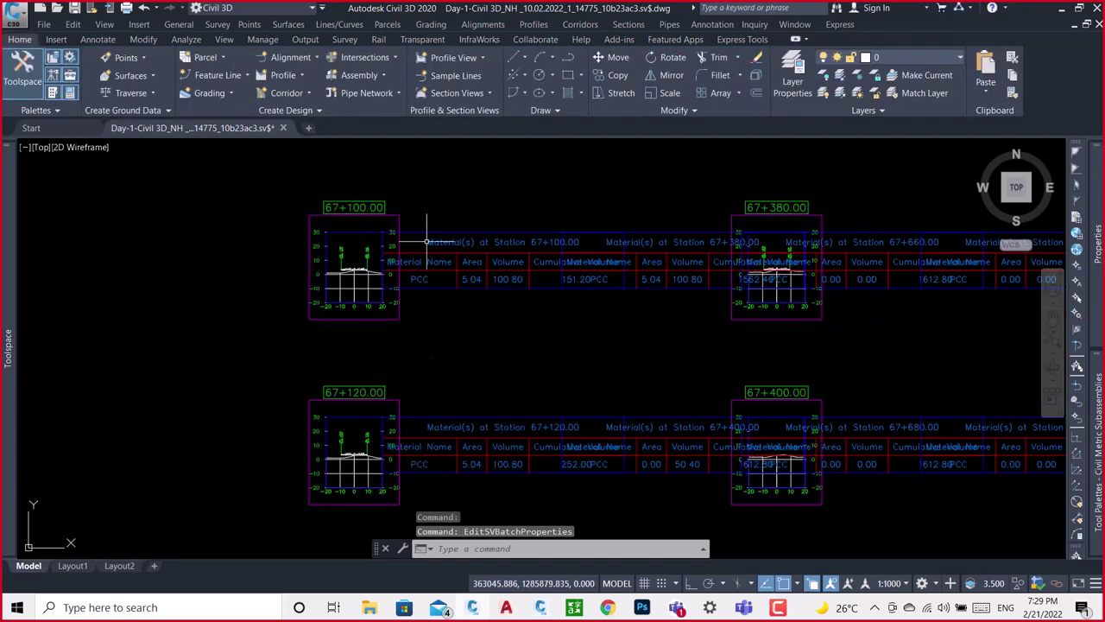
{"action": "left_click", "coordinate": [399, 220]}
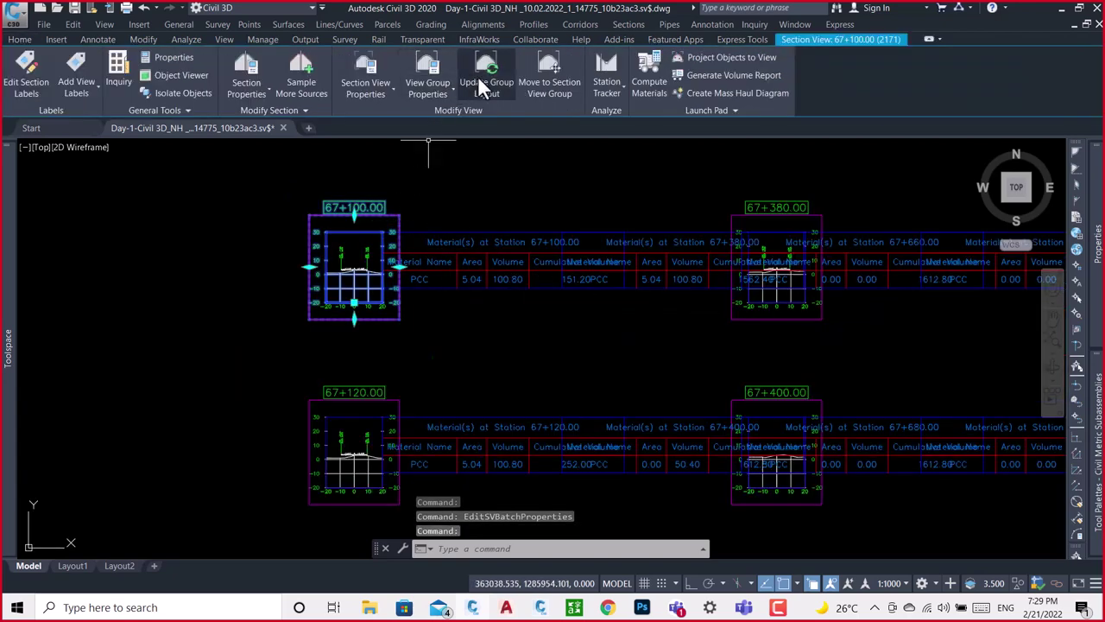
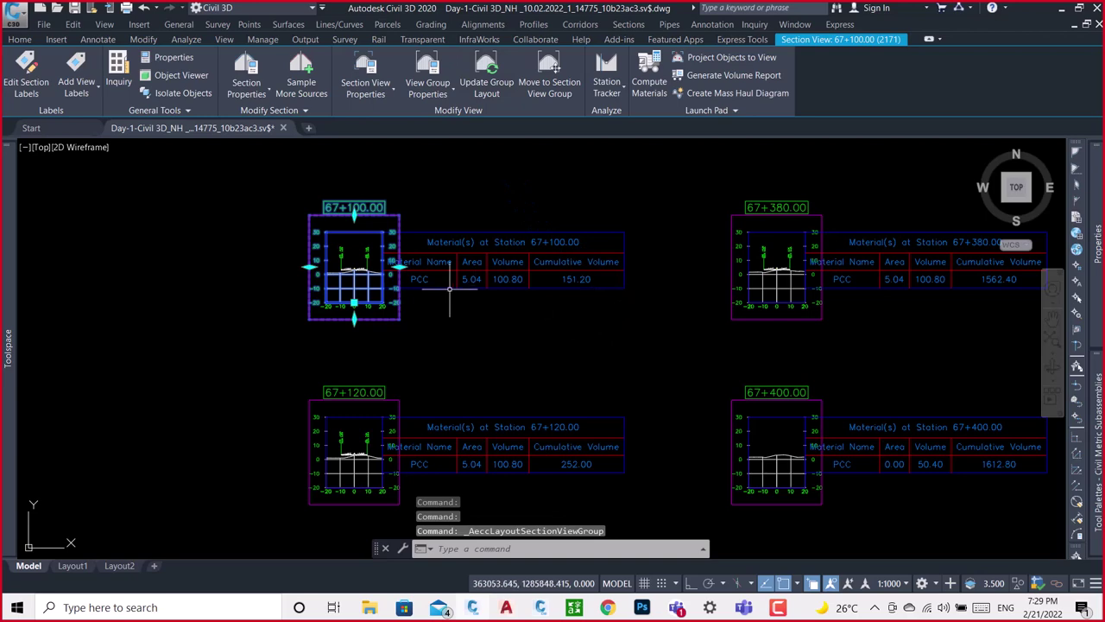
Select the material table at station 67+100.00 and view its options without changing anything.
{"action": "key", "text": "Escape"}
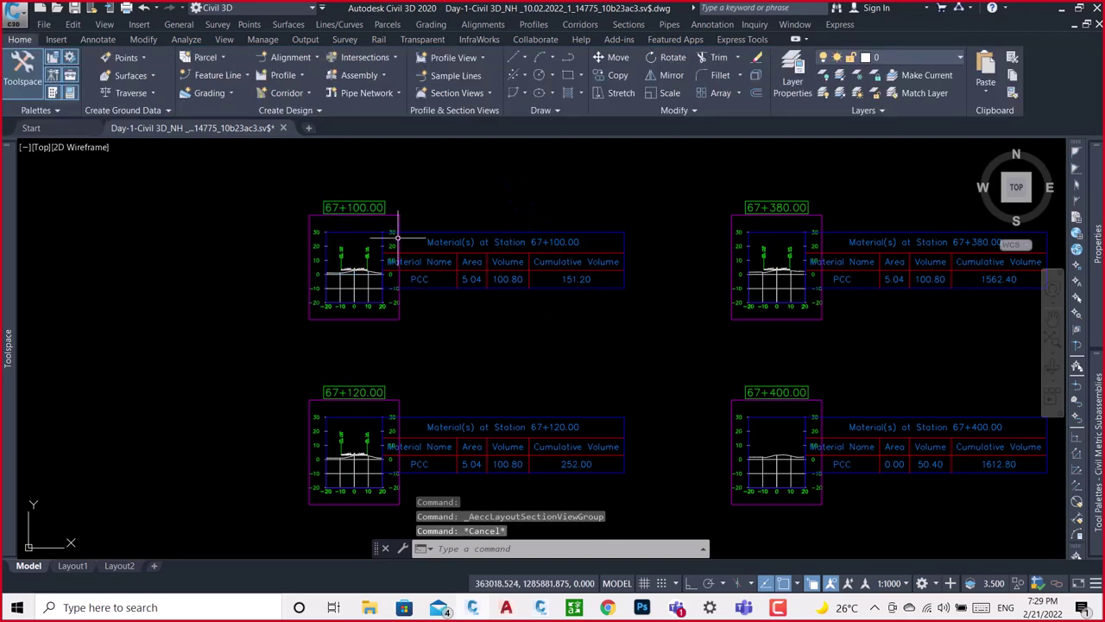
{"action": "scroll", "coordinate": [398, 235], "scroll_direction": "up", "scroll_amount": 2}
{"action": "left_click", "coordinate": [422, 230]}
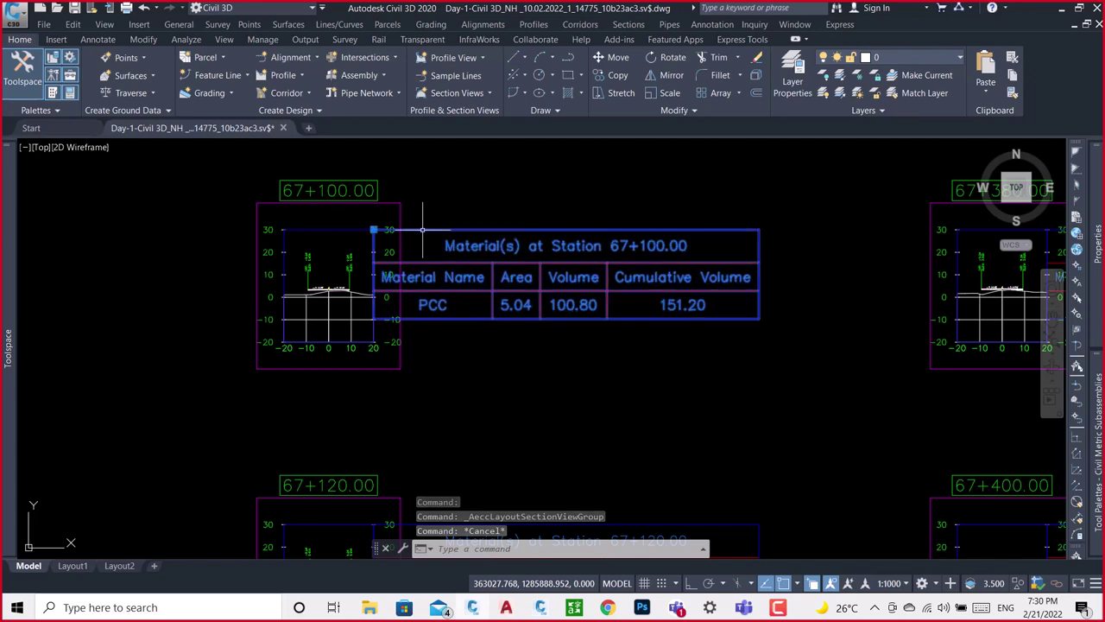
{"action": "right_click", "coordinate": [405, 178]}
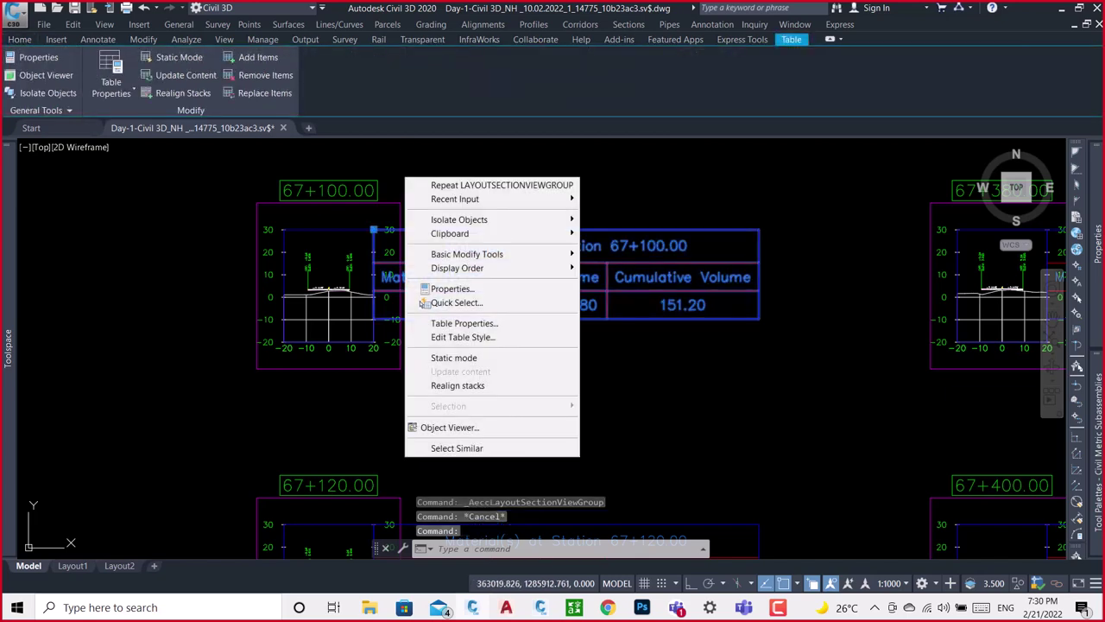
{"action": "key", "text": "Escape"}
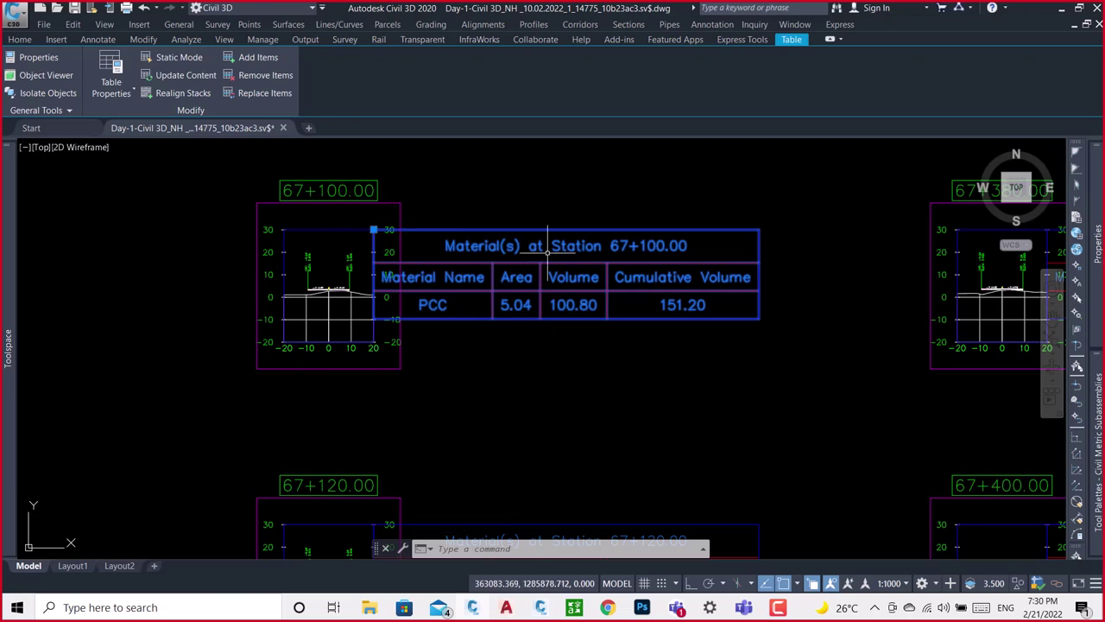
Pan and zoom across the section views to review stations 67+000 to 67+140 and their material tables.
{"action": "scroll", "coordinate": [467, 293], "scroll_direction": "down", "scroll_amount": 2}
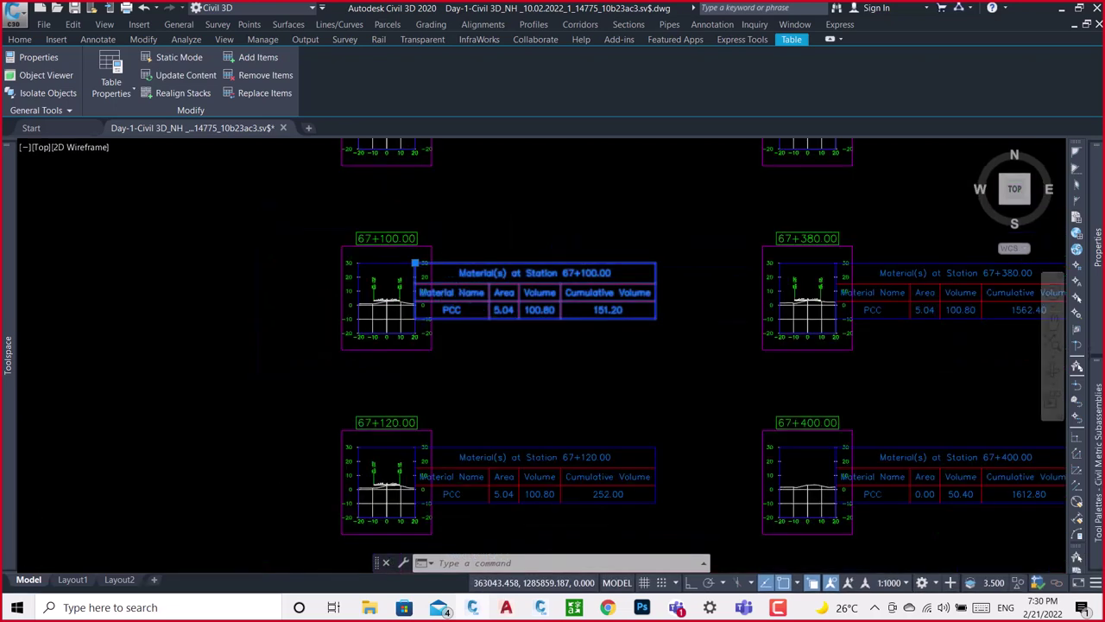
{"action": "scroll", "coordinate": [464, 277], "scroll_direction": "down", "scroll_amount": 2}
{"action": "middle_click_drag", "start_coordinate": [463, 249], "coordinate": [446, 363]}
{"action": "mouse_move", "coordinate": [443, 202]}
{"action": "middle_mouse_down"}
{"action": "mouse_move", "coordinate": [444, 321]}
{"action": "mouse_move", "coordinate": [432, 357]}
{"action": "middle_mouse_up"}
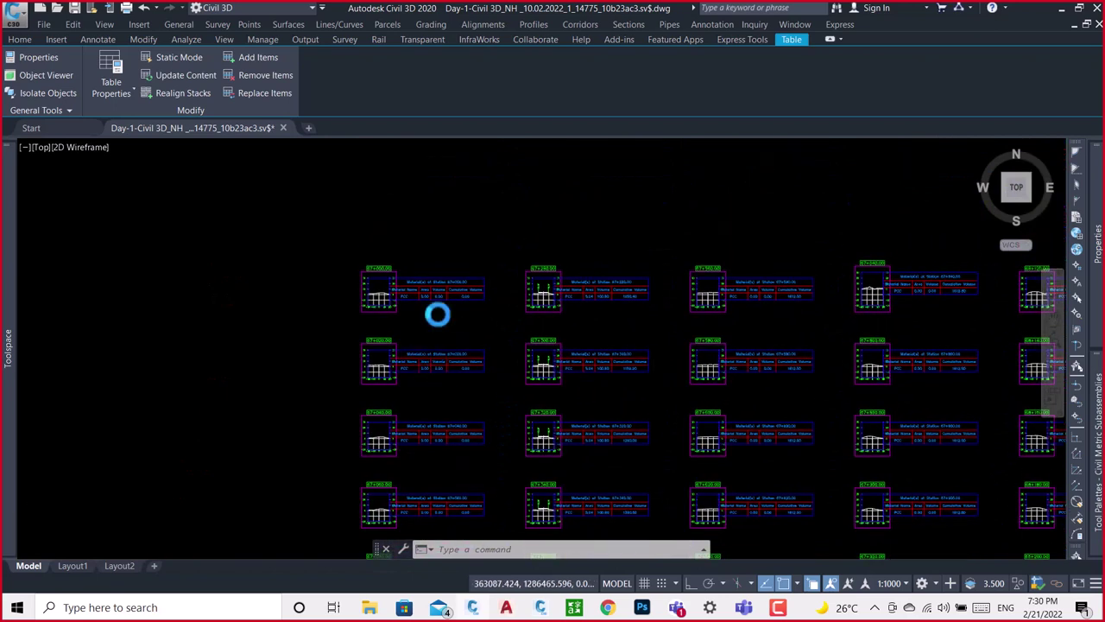
{"action": "scroll", "coordinate": [438, 313], "scroll_direction": "up", "scroll_amount": 3}
{"action": "scroll", "coordinate": [281, 250], "scroll_direction": "up", "scroll_amount": 2}
{"action": "scroll", "coordinate": [316, 259], "scroll_direction": "up", "scroll_amount": 2}
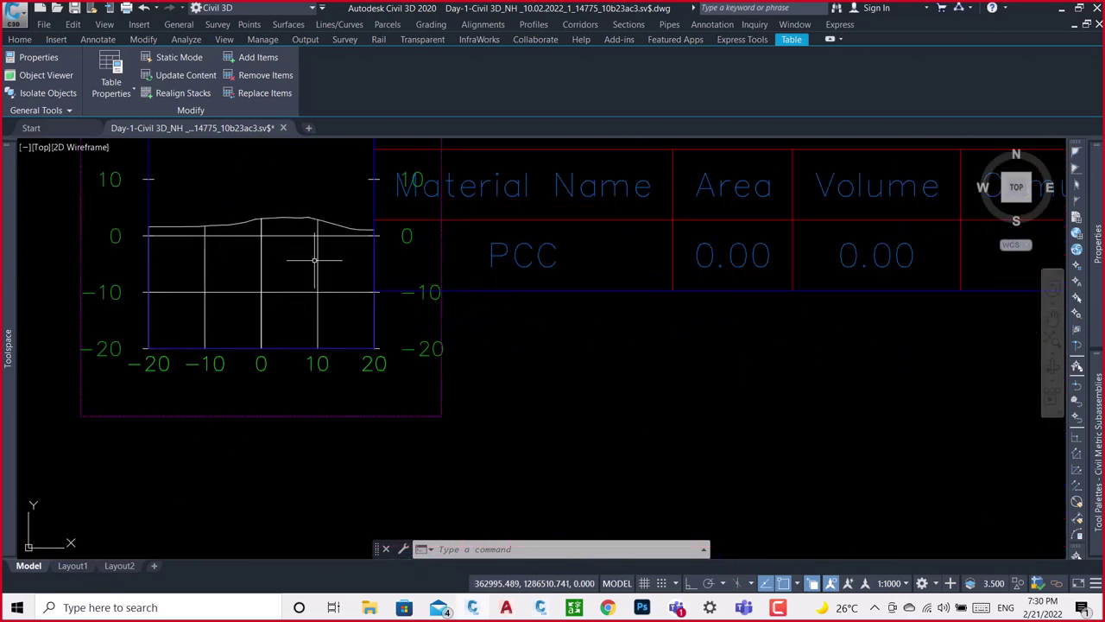
{"action": "scroll", "coordinate": [338, 177], "scroll_direction": "down", "scroll_amount": 4}
{"action": "scroll", "coordinate": [383, 313], "scroll_direction": "down", "scroll_amount": 1}
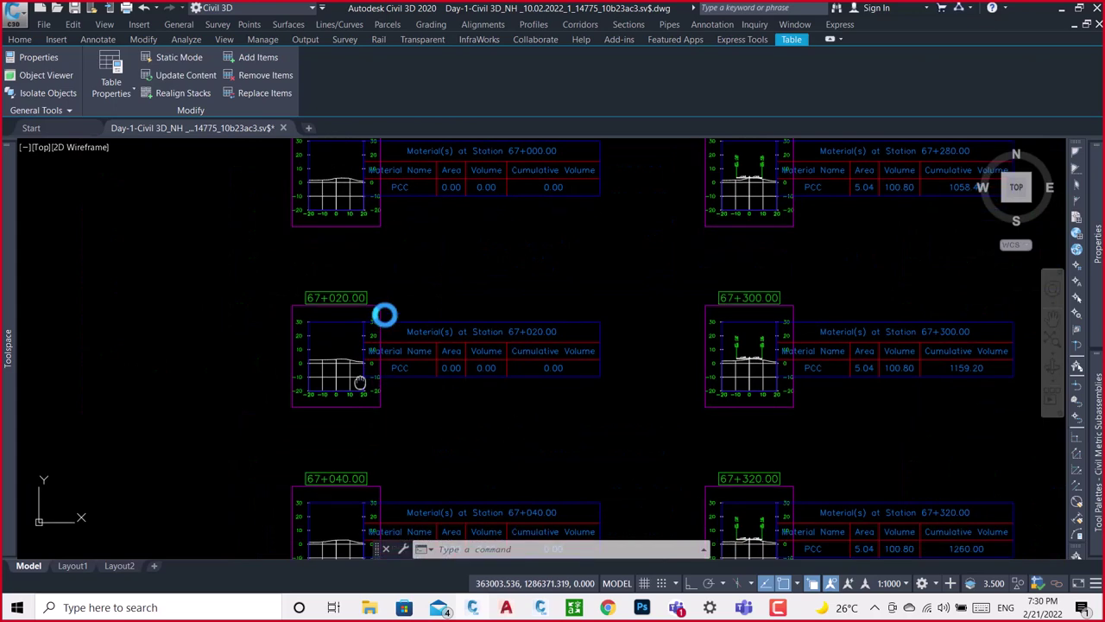
{"action": "scroll", "coordinate": [419, 244], "scroll_direction": "down", "scroll_amount": 1}
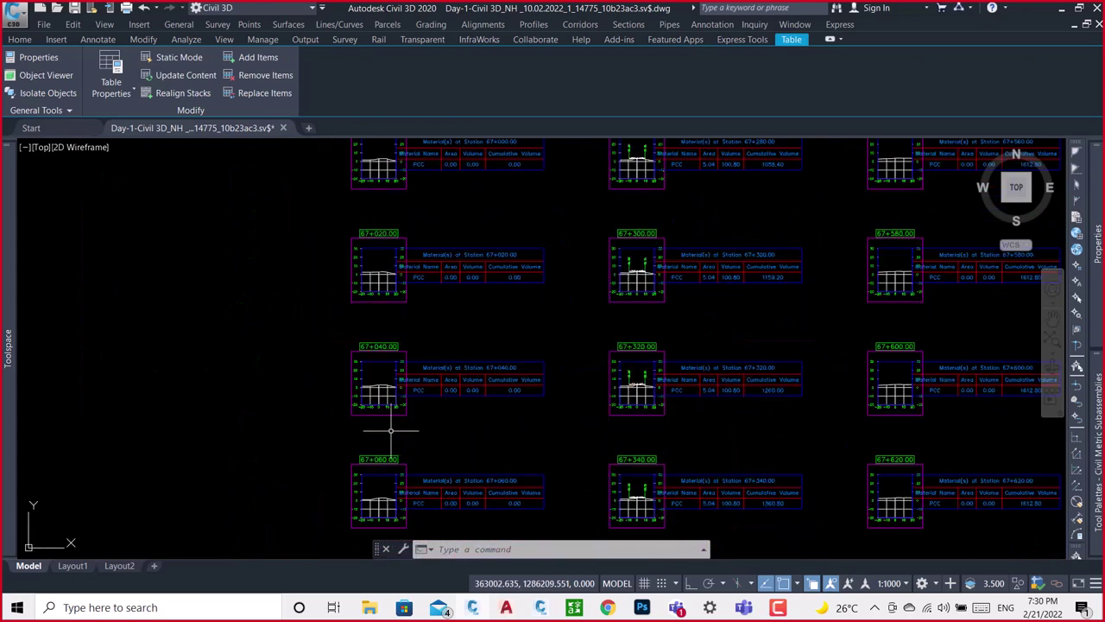
{"action": "mouse_move", "coordinate": [390, 430]}
{"action": "middle_mouse_down"}
{"action": "mouse_move", "coordinate": [400, 348]}
{"action": "mouse_move", "coordinate": [423, 340]}
{"action": "middle_mouse_up"}
{"action": "scroll", "coordinate": [432, 456], "scroll_direction": "up", "scroll_amount": 1}
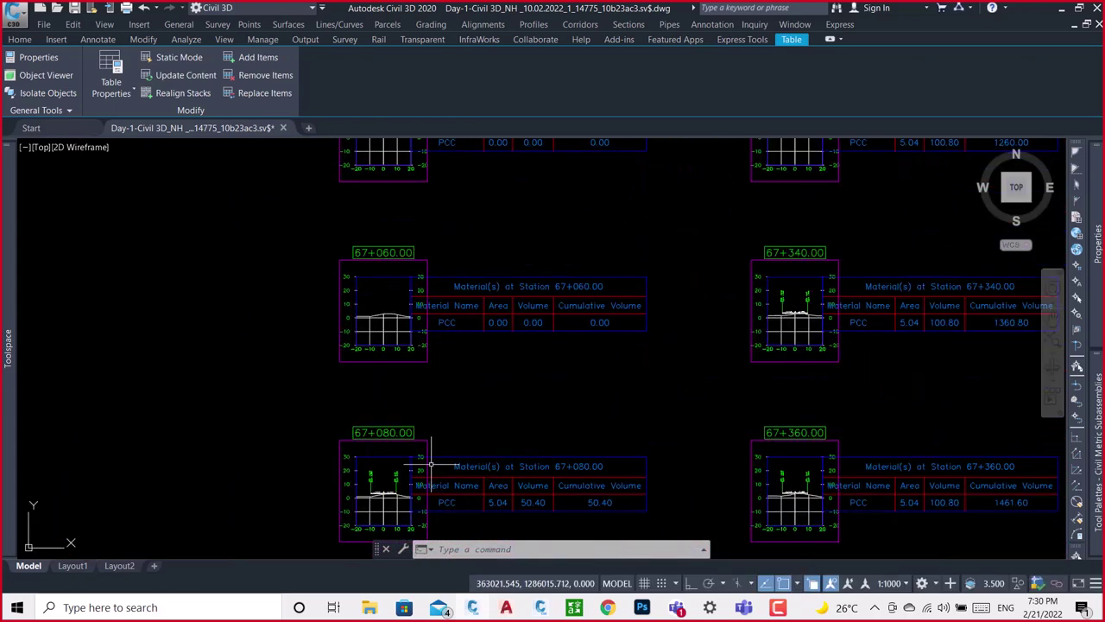
{"action": "scroll", "coordinate": [431, 451], "scroll_direction": "up", "scroll_amount": 2}
{"action": "middle_click_drag", "start_coordinate": [432, 452], "coordinate": [438, 432]}
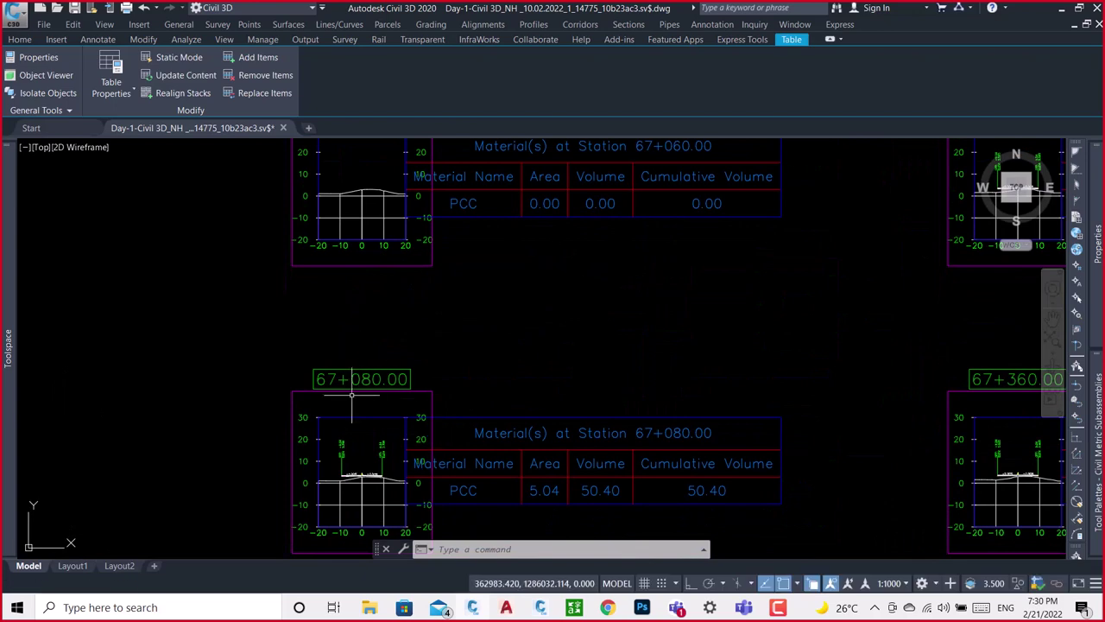
{"action": "scroll", "coordinate": [397, 399], "scroll_direction": "down", "scroll_amount": 3}
{"action": "scroll", "coordinate": [376, 448], "scroll_direction": "down", "scroll_amount": 1}
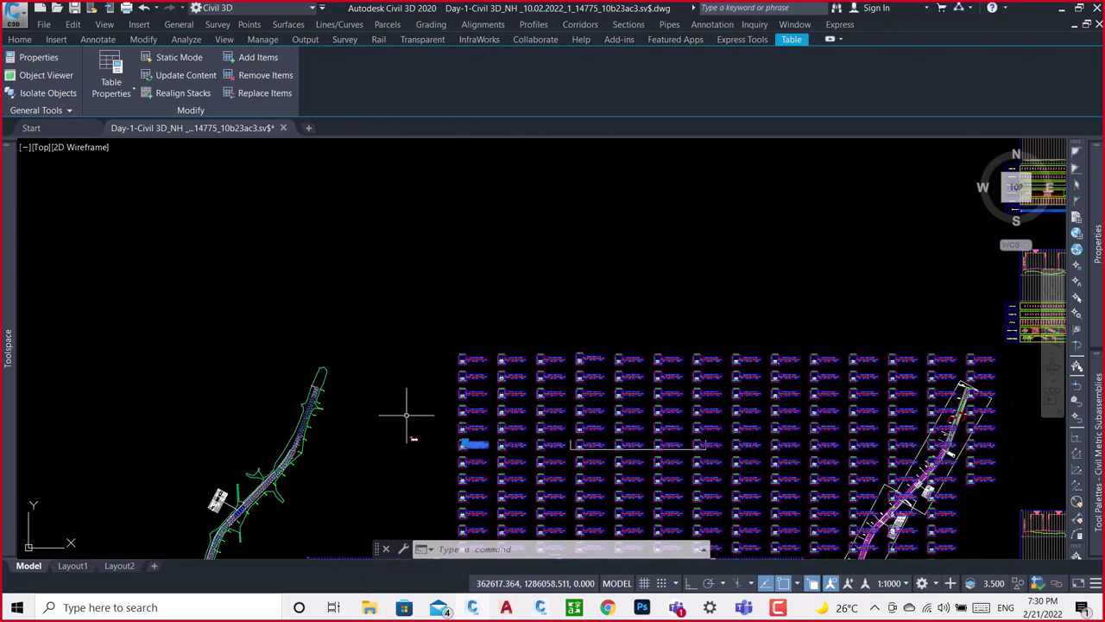
{"action": "scroll", "coordinate": [309, 411], "scroll_direction": "up", "scroll_amount": 2}
{"action": "scroll", "coordinate": [300, 346], "scroll_direction": "up", "scroll_amount": 3}
{"action": "scroll", "coordinate": [290, 288], "scroll_direction": "up", "scroll_amount": 2}
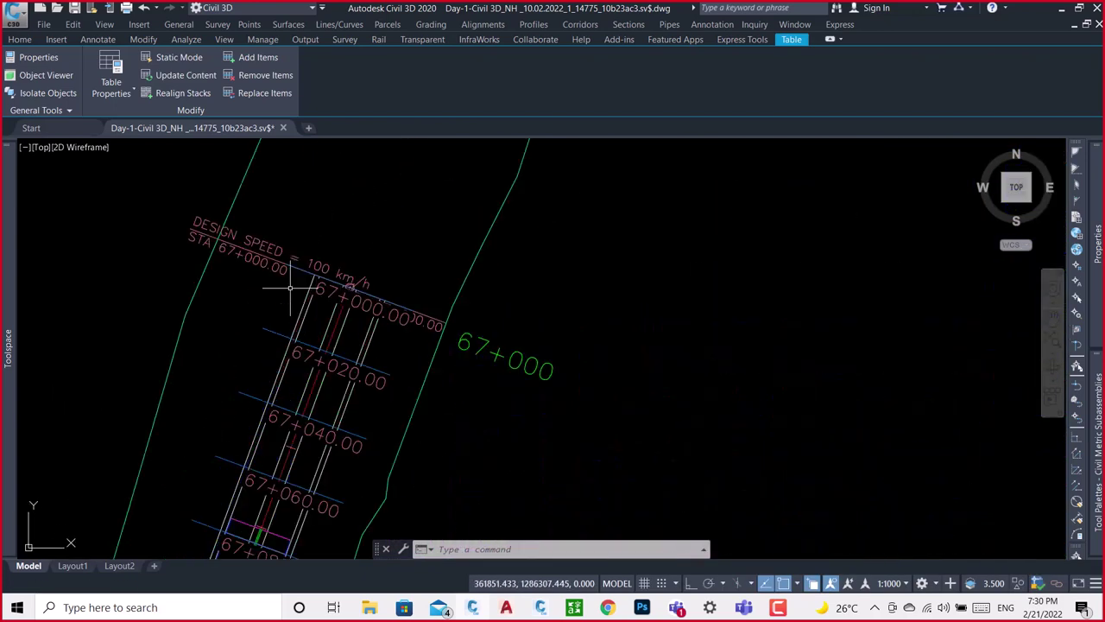
{"action": "middle_click_drag", "start_coordinate": [344, 351], "coordinate": [391, 256]}
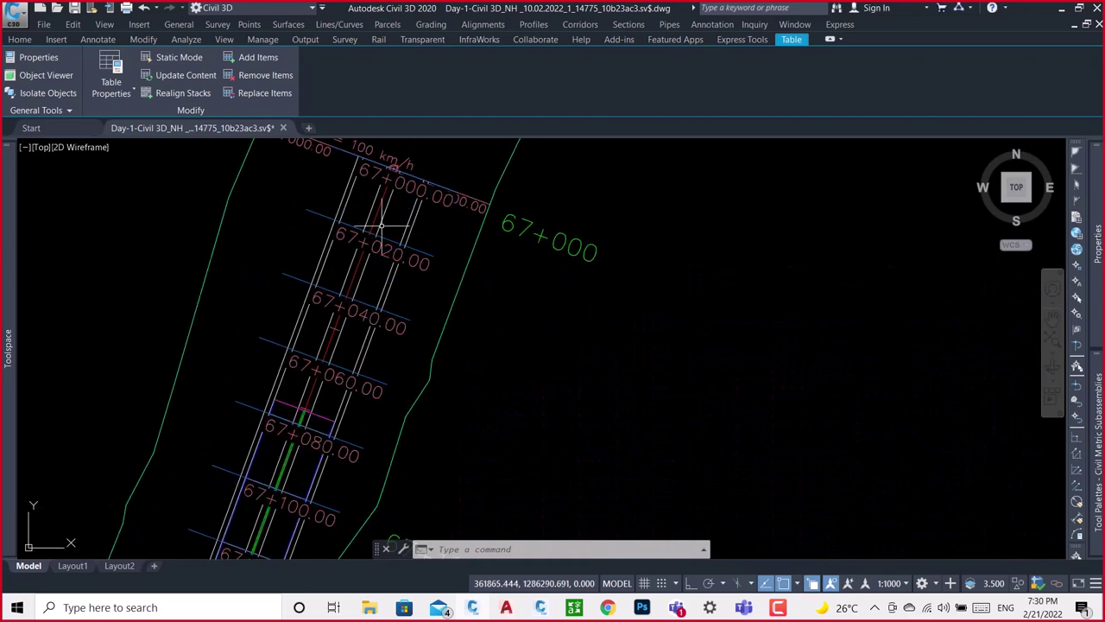
{"action": "mouse_move", "coordinate": [316, 417]}
{"action": "middle_mouse_down"}
{"action": "mouse_move", "coordinate": [404, 294]}
{"action": "mouse_move", "coordinate": [408, 307]}
{"action": "middle_mouse_up"}
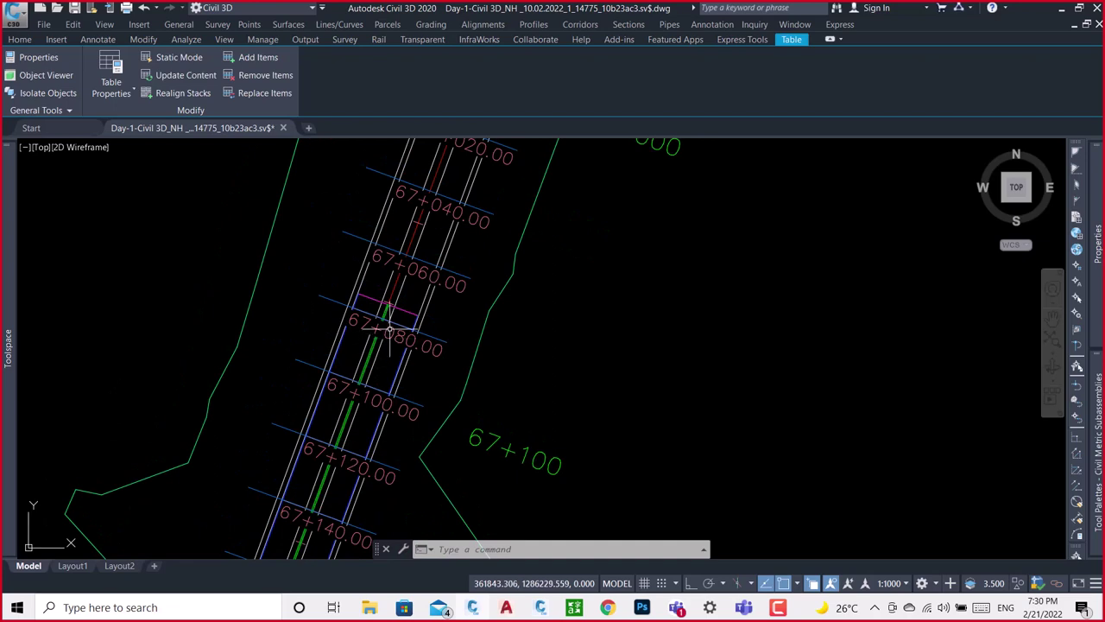
{"action": "scroll", "coordinate": [389, 329], "scroll_direction": "up", "scroll_amount": 2}
{"action": "scroll", "coordinate": [389, 329], "scroll_direction": "up", "scroll_amount": 2}
{"action": "scroll", "coordinate": [367, 388], "scroll_direction": "down", "scroll_amount": 3}
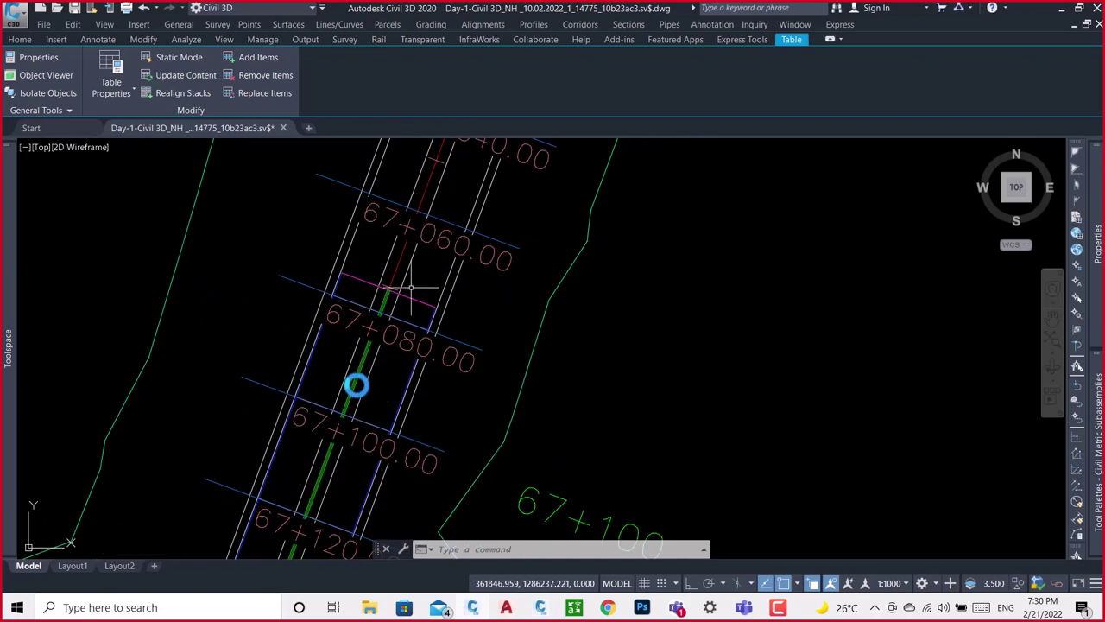
{"action": "middle_click_drag", "start_coordinate": [411, 288], "coordinate": [357, 365]}
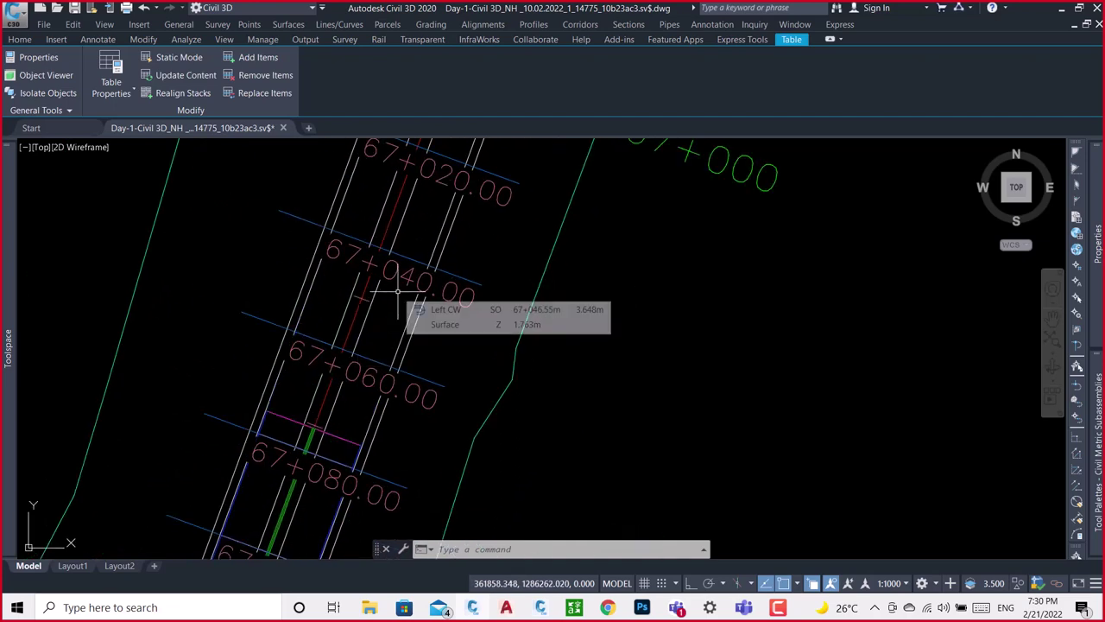
{"action": "scroll", "coordinate": [423, 219], "scroll_direction": "down", "scroll_amount": 4}
{"action": "scroll", "coordinate": [421, 229], "scroll_direction": "down", "scroll_amount": 4}
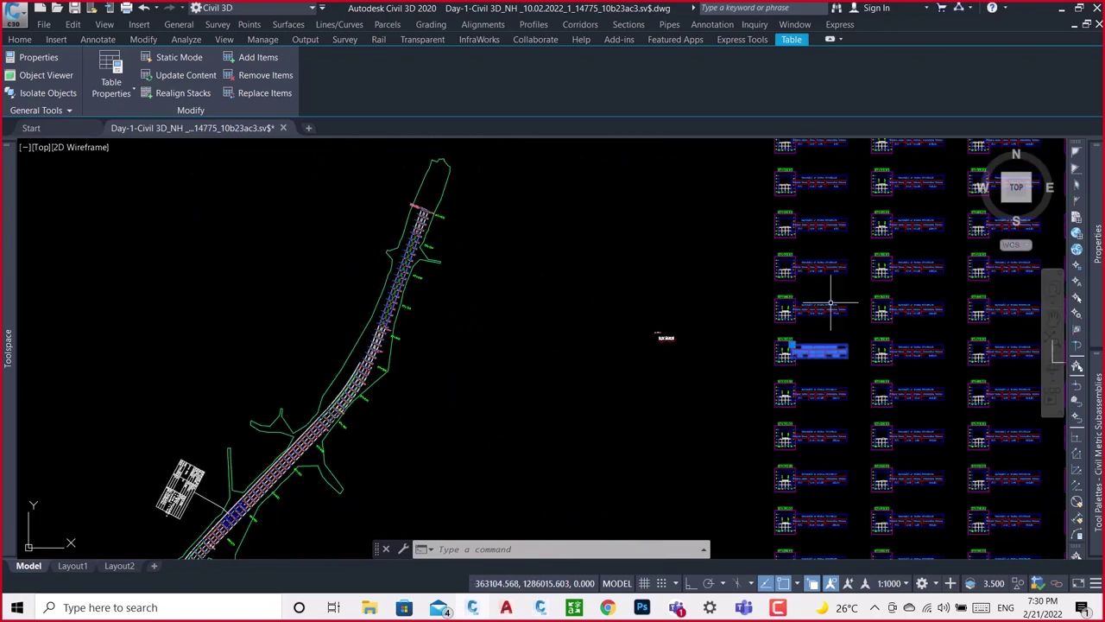
{"action": "scroll", "coordinate": [418, 249], "scroll_direction": "up", "scroll_amount": 5}
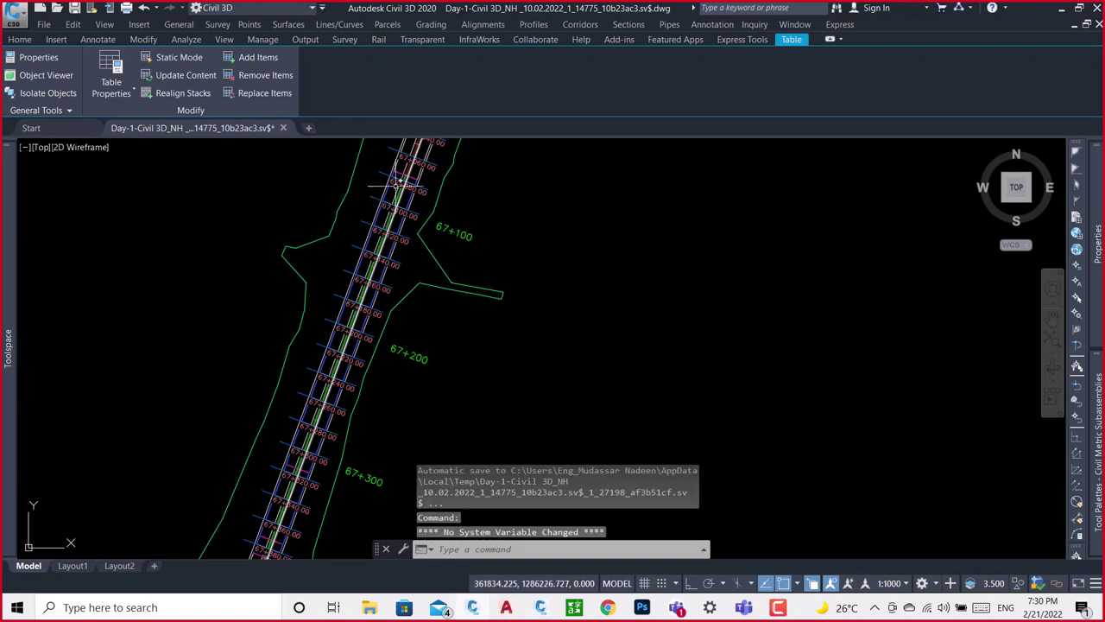
{"action": "scroll", "coordinate": [406, 169], "scroll_direction": "up", "scroll_amount": 3}
{"action": "scroll", "coordinate": [389, 191], "scroll_direction": "up", "scroll_amount": 2}
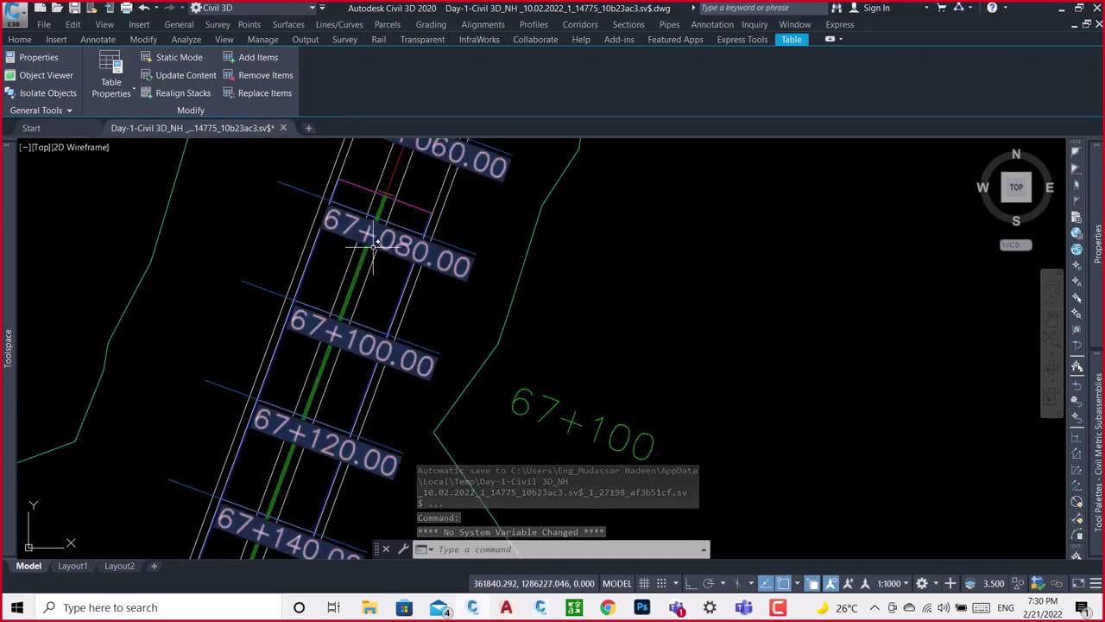
{"action": "scroll", "coordinate": [438, 276], "scroll_direction": "down", "scroll_amount": 2}
{"action": "scroll", "coordinate": [346, 268], "scroll_direction": "down", "scroll_amount": 2}
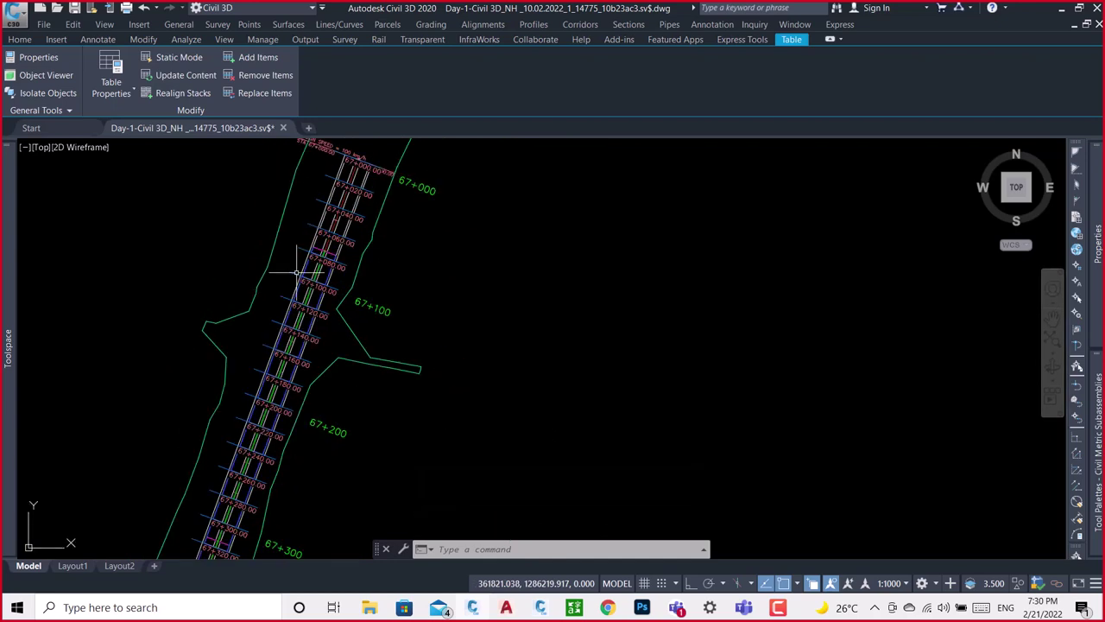
{"action": "scroll", "coordinate": [301, 259], "scroll_direction": "down", "scroll_amount": 3}
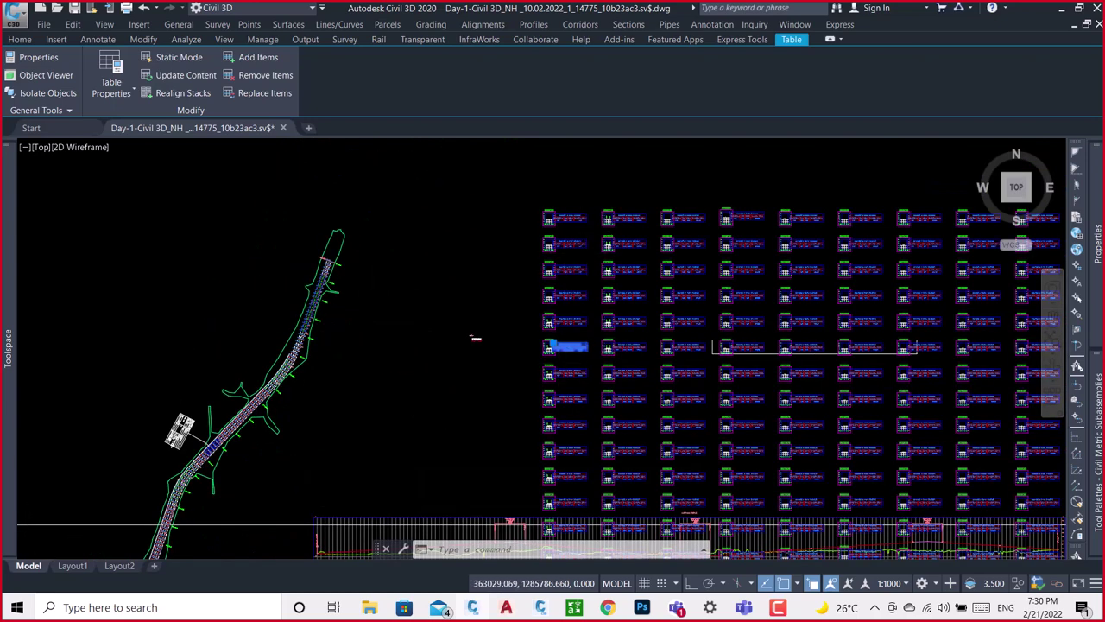
{"action": "scroll", "coordinate": [570, 344], "scroll_direction": "up", "scroll_amount": 3}
{"action": "scroll", "coordinate": [562, 312], "scroll_direction": "up", "scroll_amount": 2}
{"action": "scroll", "coordinate": [494, 276], "scroll_direction": "up", "scroll_amount": 3}
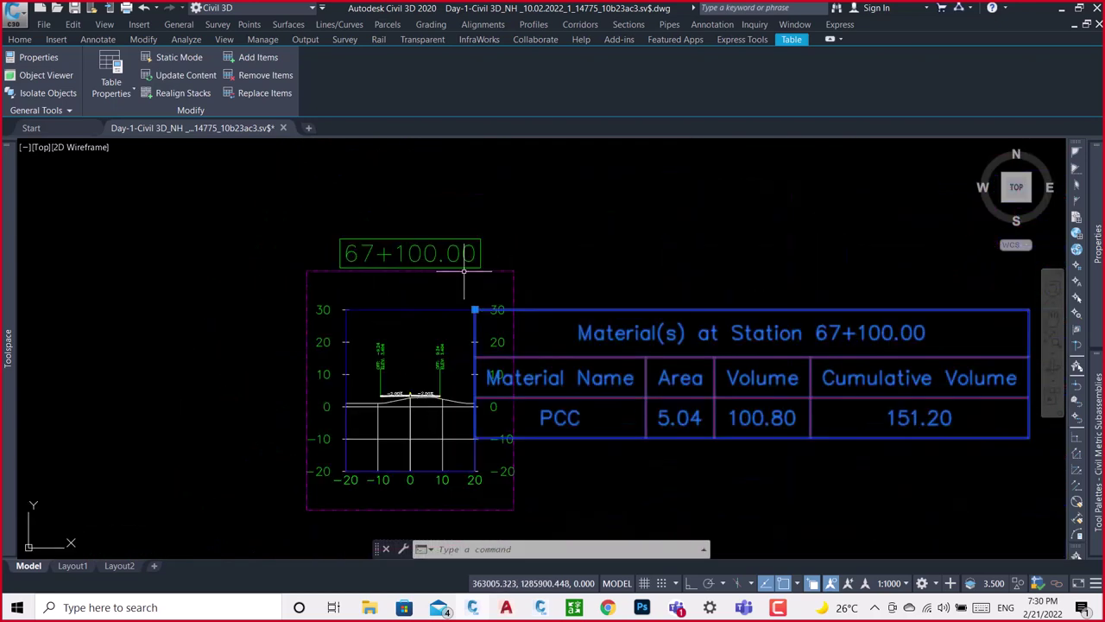
{"action": "middle_click_drag", "start_coordinate": [562, 271], "coordinate": [595, 526]}
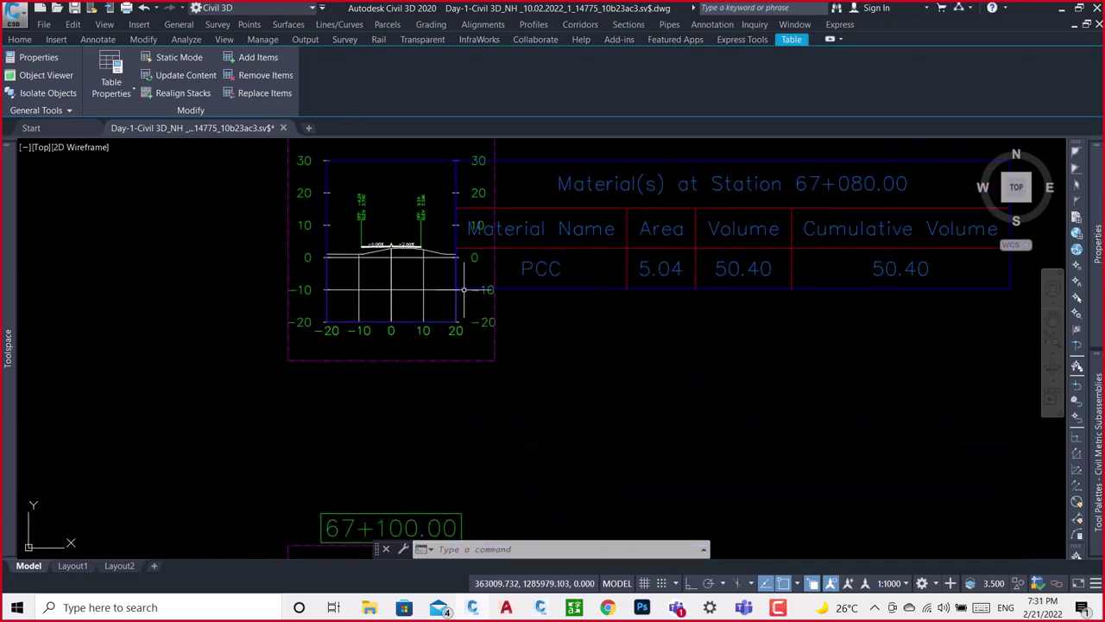
{"action": "key", "text": "Escape"}
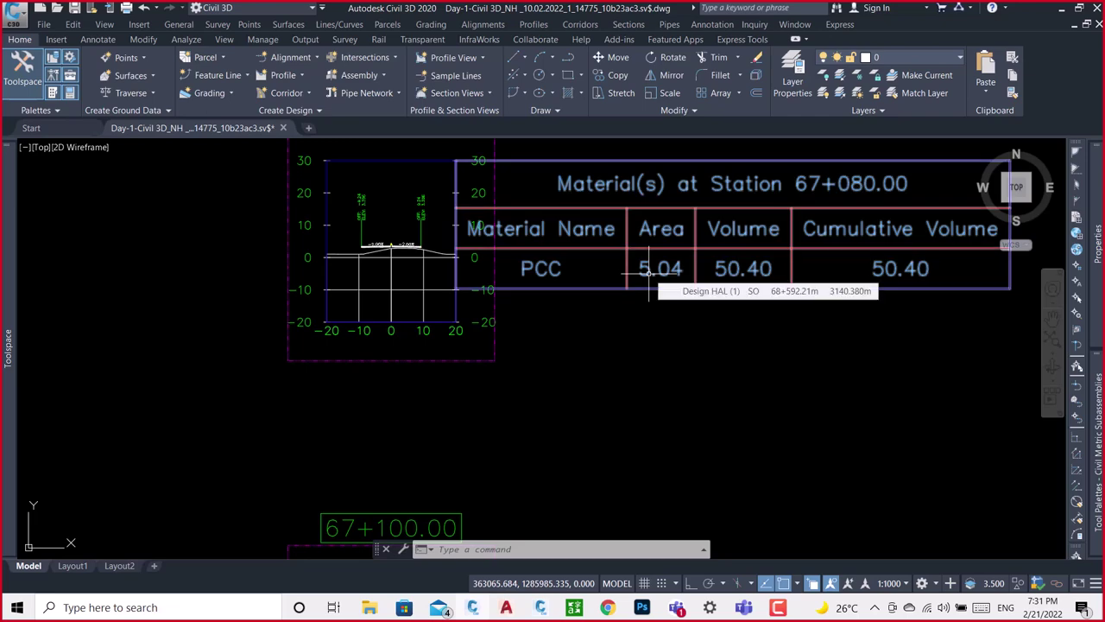
{"action": "scroll", "coordinate": [659, 303], "scroll_direction": "down", "scroll_amount": 2}
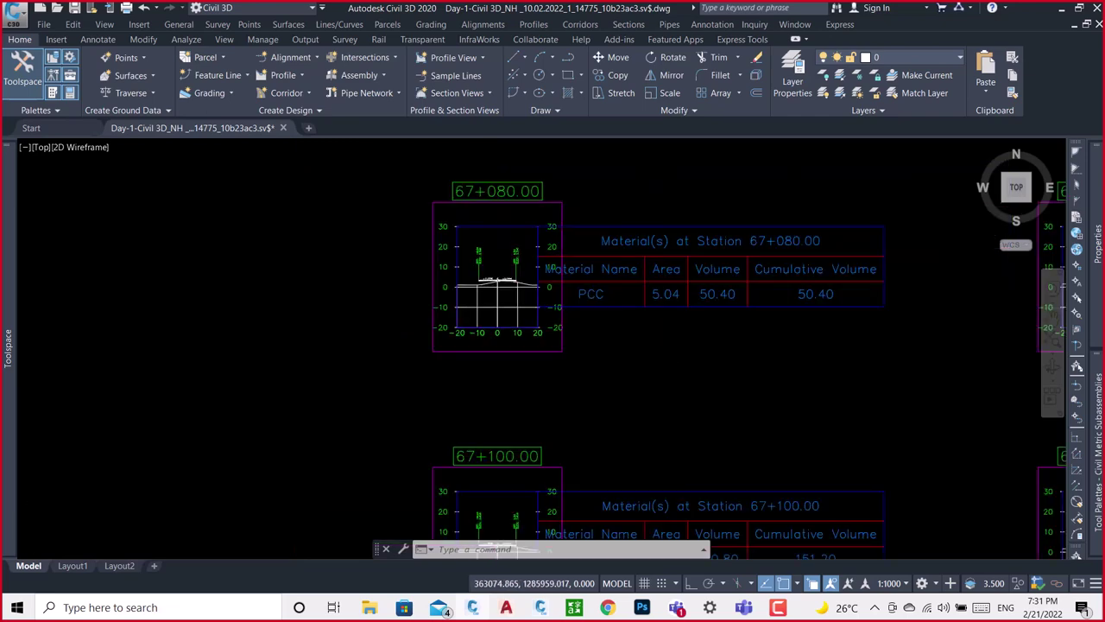
{"action": "scroll", "coordinate": [676, 345], "scroll_direction": "down", "scroll_amount": 2}
{"action": "mouse_move", "coordinate": [663, 343]}
{"action": "middle_mouse_down"}
{"action": "mouse_move", "coordinate": [670, 300]}
{"action": "mouse_move", "coordinate": [666, 318]}
{"action": "middle_mouse_up"}
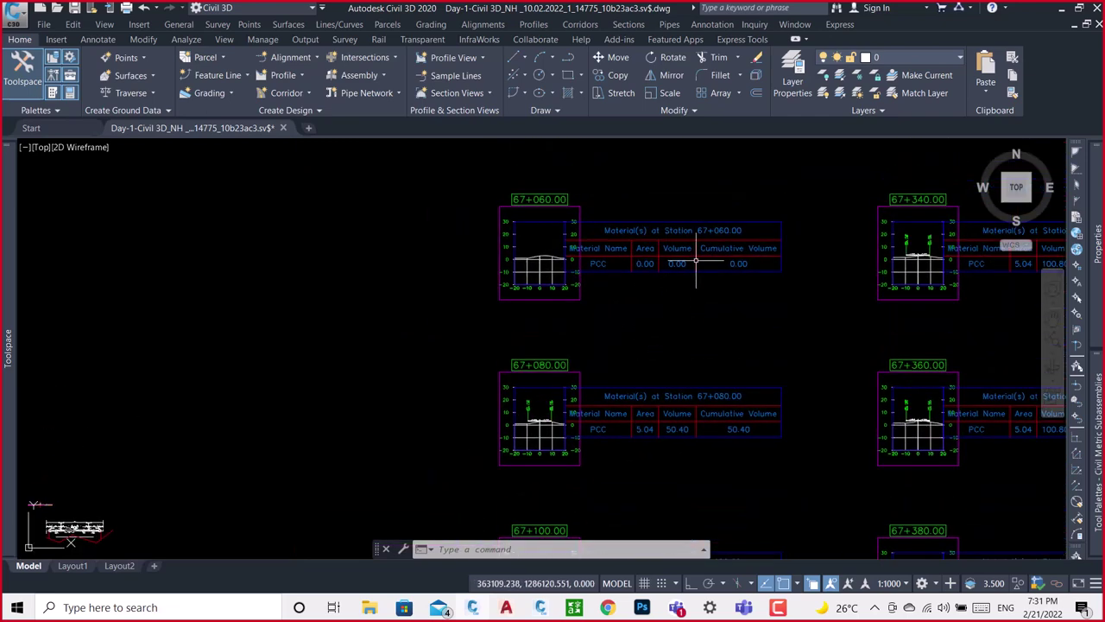
{"action": "scroll", "coordinate": [646, 435], "scroll_direction": "down", "scroll_amount": 2}
{"action": "scroll", "coordinate": [592, 256], "scroll_direction": "up", "scroll_amount": 1}
{"action": "scroll", "coordinate": [574, 291], "scroll_direction": "up", "scroll_amount": 1}
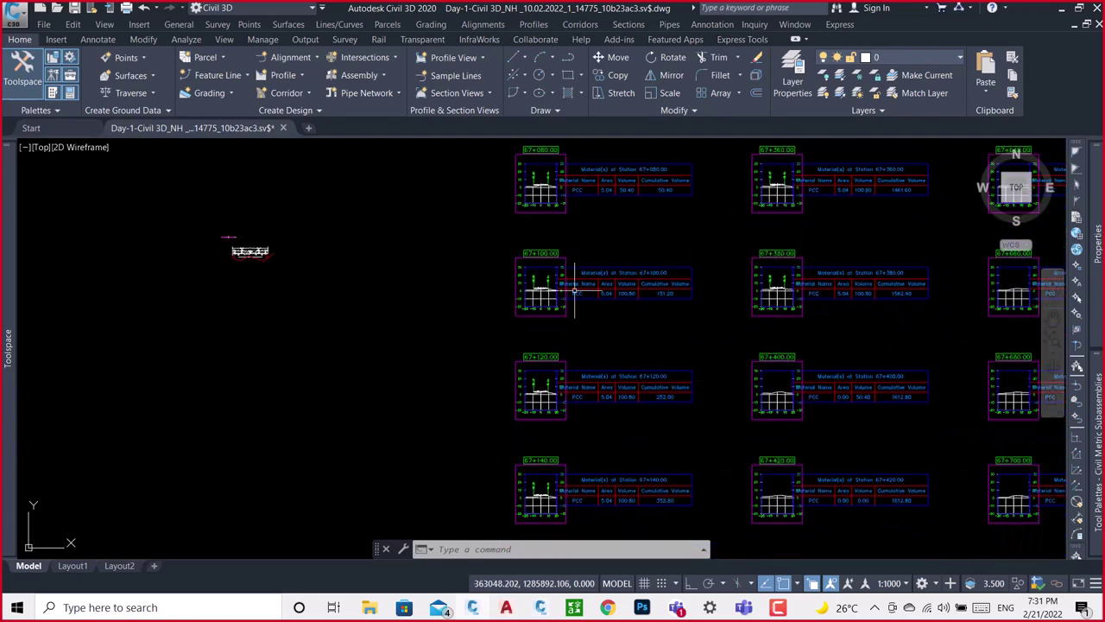
{"action": "scroll", "coordinate": [553, 388], "scroll_direction": "up", "scroll_amount": 2}
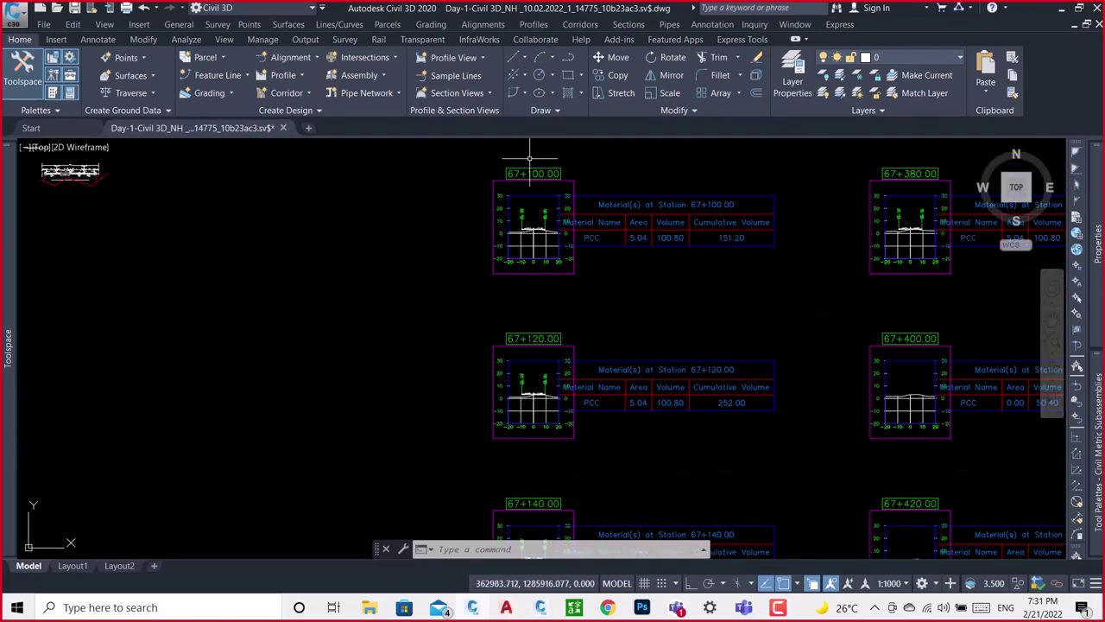
{"action": "mouse_move", "coordinate": [545, 398]}
{"action": "middle_mouse_down"}
{"action": "mouse_move", "coordinate": [505, 435]}
{"action": "mouse_move", "coordinate": [492, 400]}
{"action": "middle_mouse_up"}
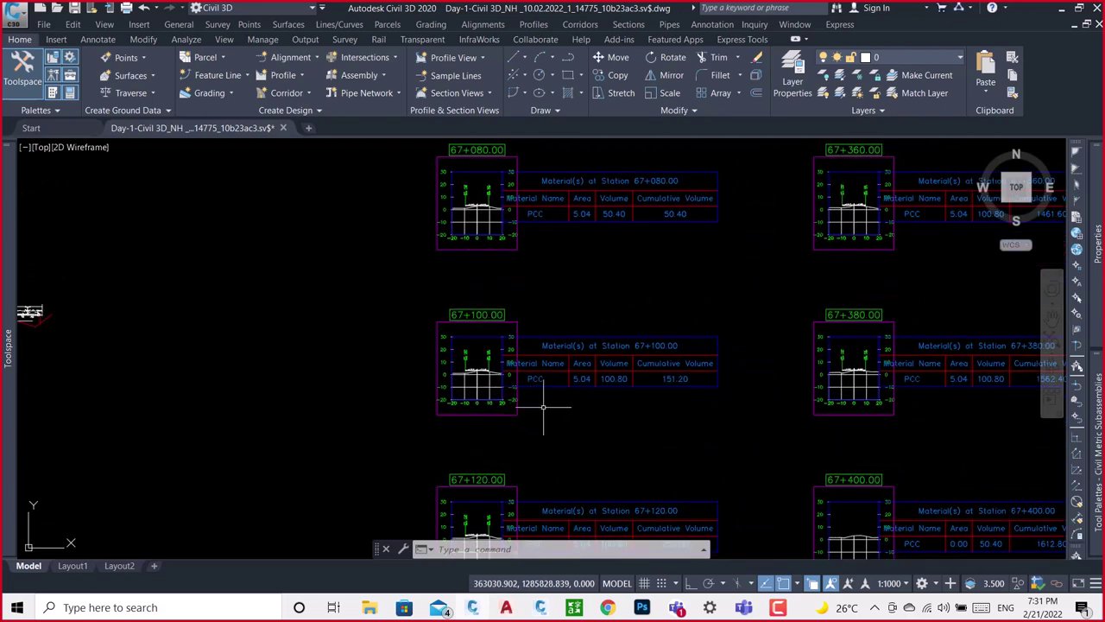
{"action": "scroll", "coordinate": [586, 395], "scroll_direction": "up", "scroll_amount": 2}
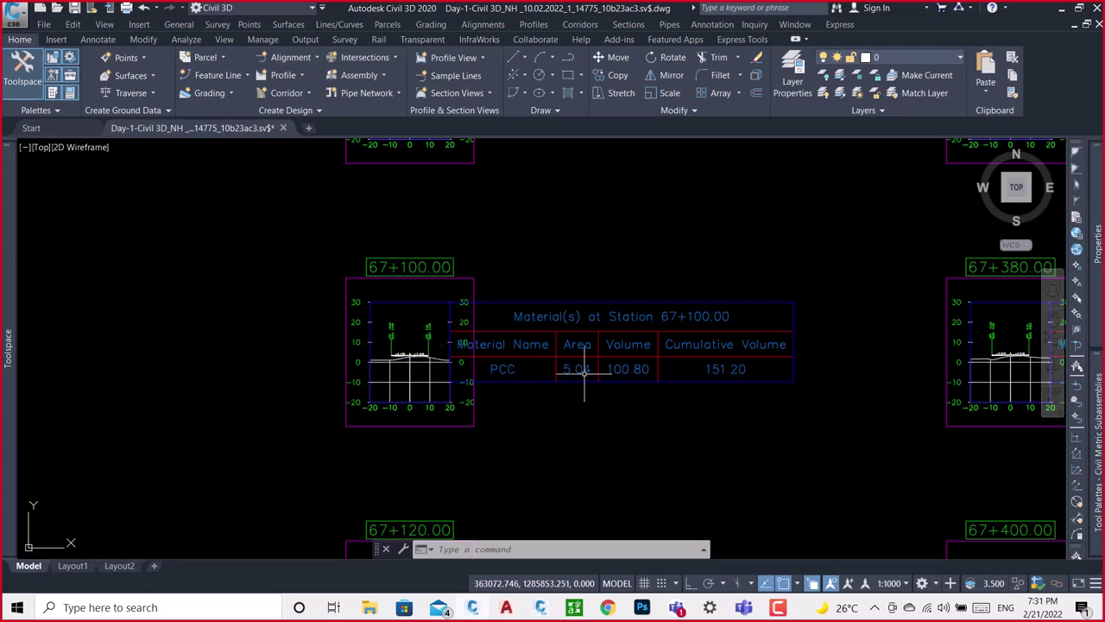
{"action": "scroll", "coordinate": [585, 369], "scroll_direction": "up", "scroll_amount": 4}
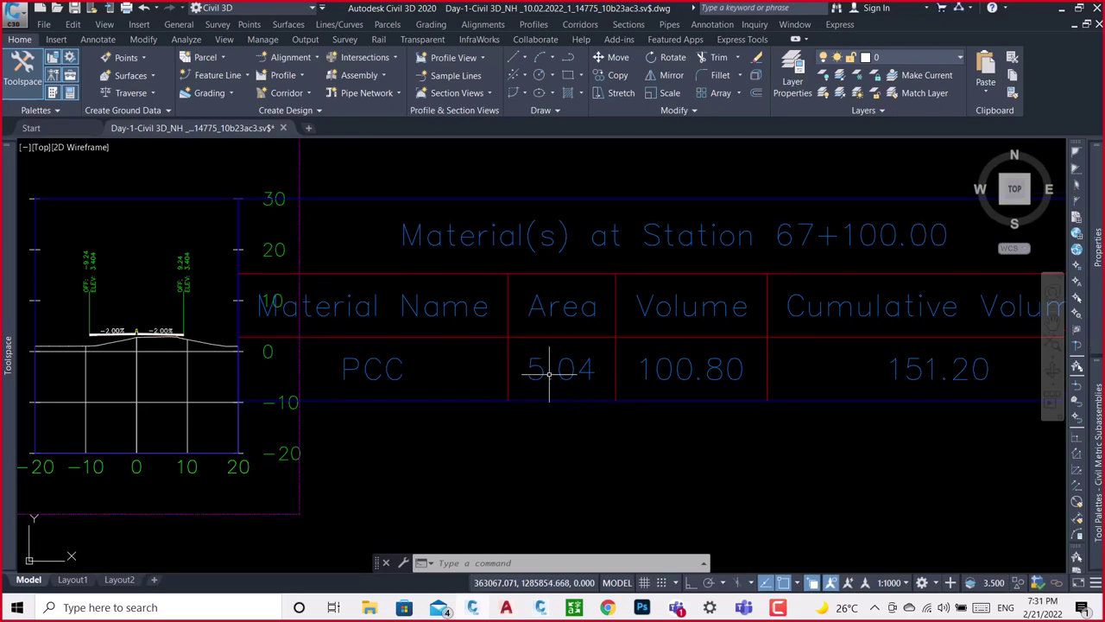
{"action": "scroll", "coordinate": [670, 383], "scroll_direction": "down", "scroll_amount": 5}
{"action": "scroll", "coordinate": [715, 347], "scroll_direction": "down", "scroll_amount": 3}
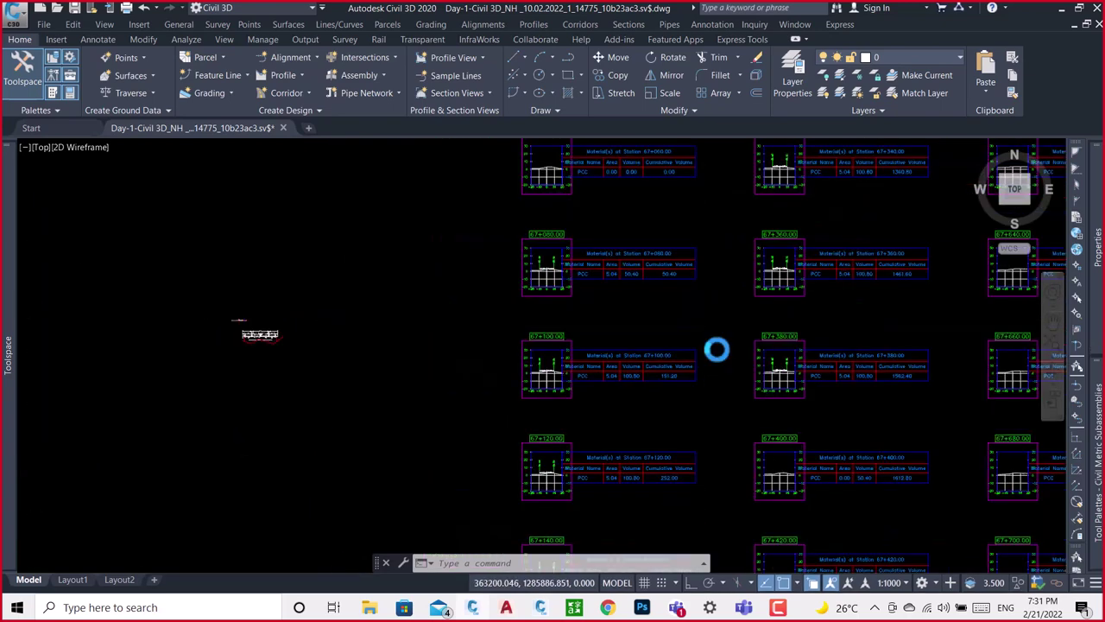
{"action": "scroll", "coordinate": [629, 350], "scroll_direction": "down", "scroll_amount": 2}
{"action": "scroll", "coordinate": [604, 338], "scroll_direction": "up", "scroll_amount": 6}
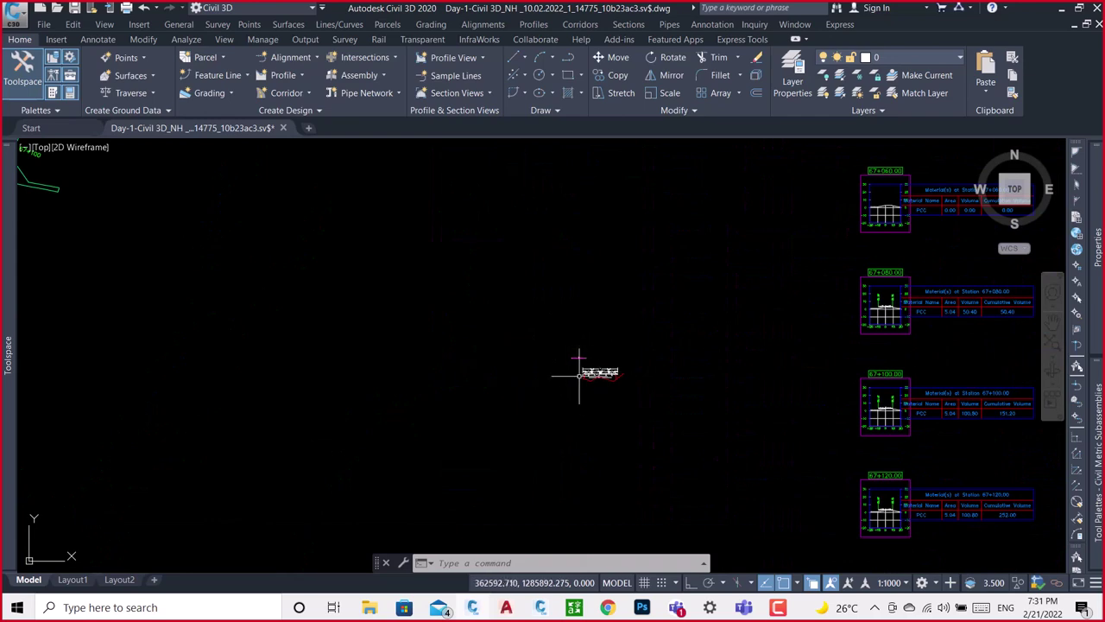
{"action": "scroll", "coordinate": [579, 373], "scroll_direction": "up", "scroll_amount": 4}
{"action": "scroll", "coordinate": [579, 345], "scroll_direction": "up", "scroll_amount": 10}
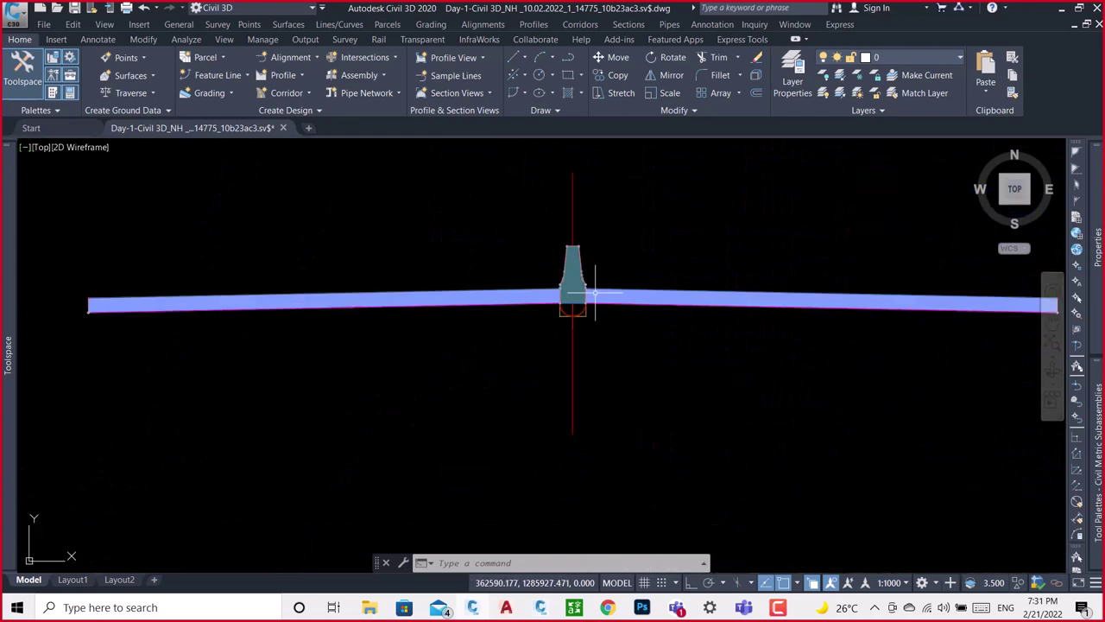
{"action": "scroll", "coordinate": [595, 292], "scroll_direction": "up", "scroll_amount": 6}
{"action": "scroll", "coordinate": [319, 297], "scroll_direction": "down", "scroll_amount": 6}
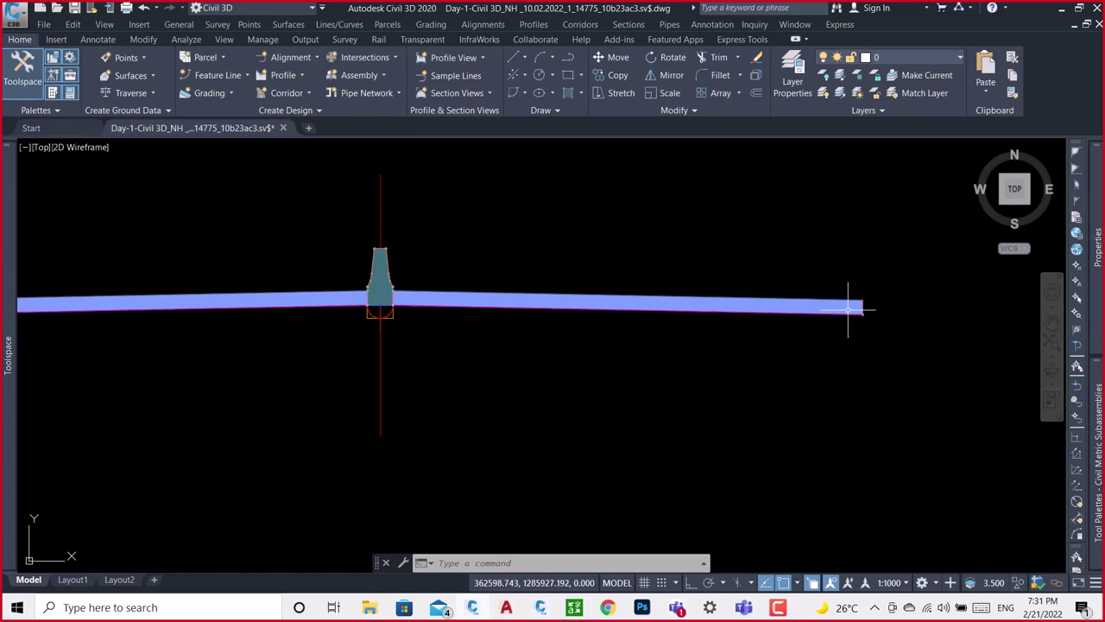
Draw a PLINE through the band's top-right and bottom-right corners, the median base and the upper median junction.
{"action": "type", "text": "PL"}
{"action": "key", "text": "Return"}
{"action": "scroll", "coordinate": [858, 308], "scroll_direction": "up", "scroll_amount": 3}
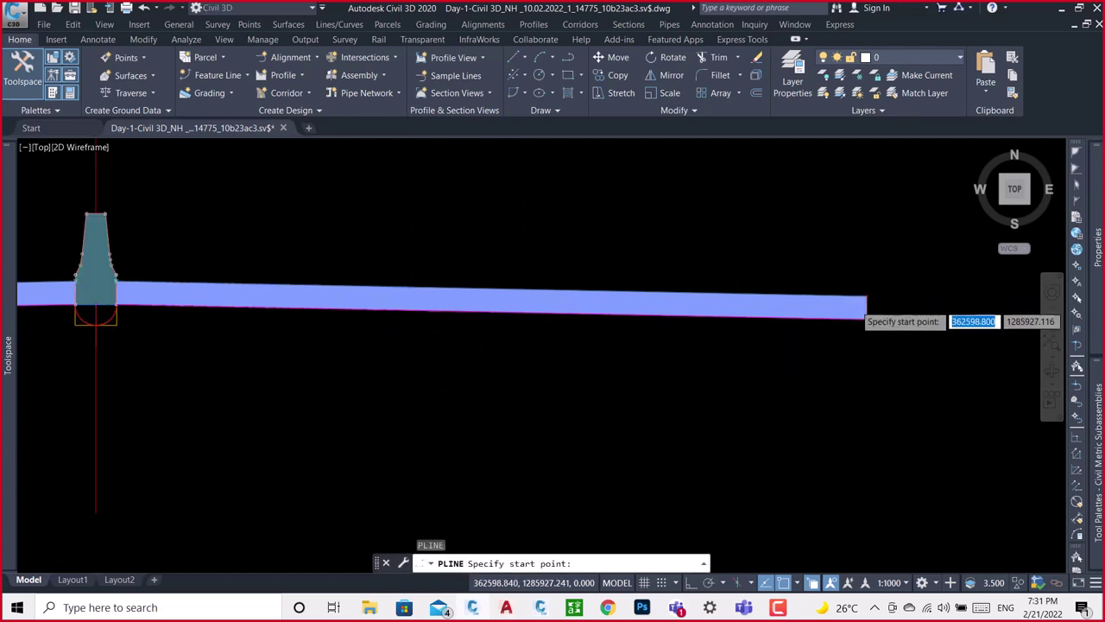
{"action": "scroll", "coordinate": [863, 316], "scroll_direction": "up", "scroll_amount": 3}
{"action": "scroll", "coordinate": [879, 289], "scroll_direction": "up", "scroll_amount": 3}
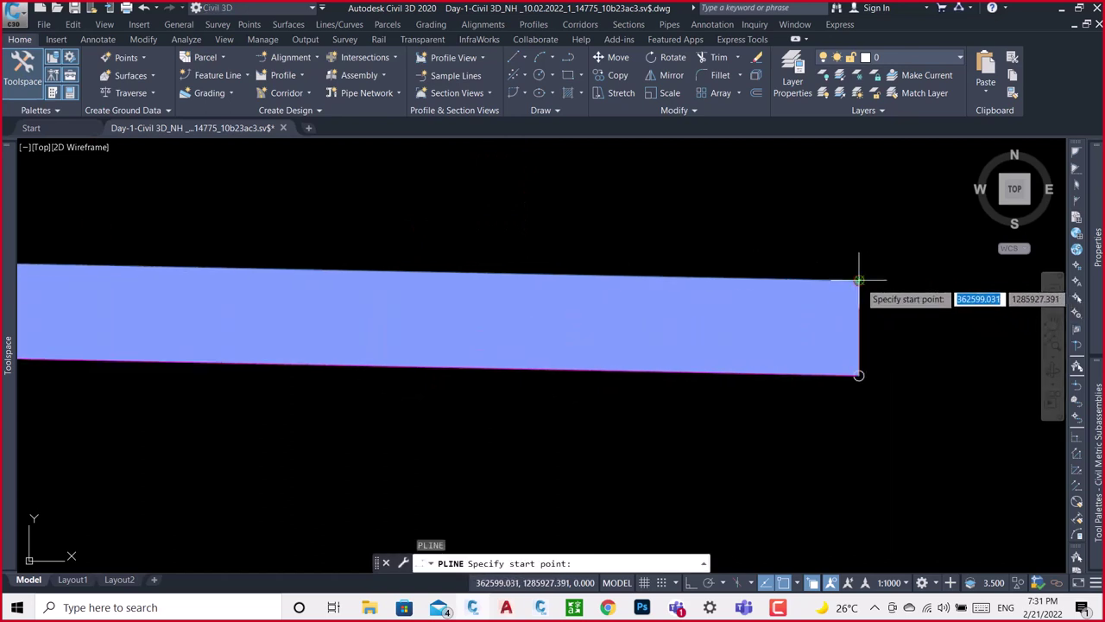
{"action": "left_click", "coordinate": [858, 279]}
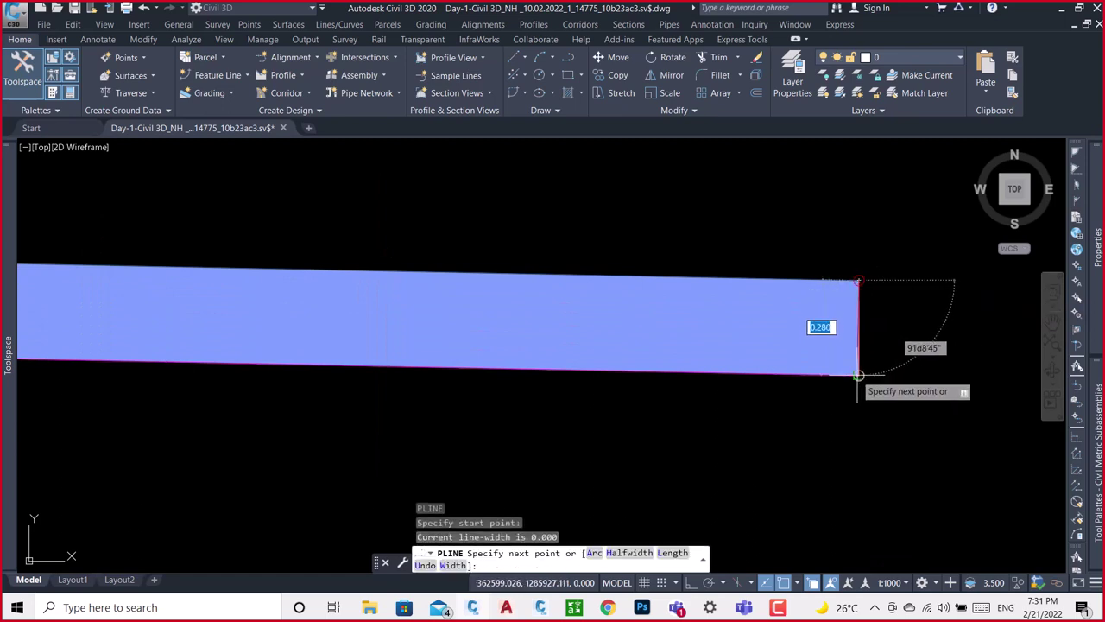
{"action": "left_click", "coordinate": [858, 375]}
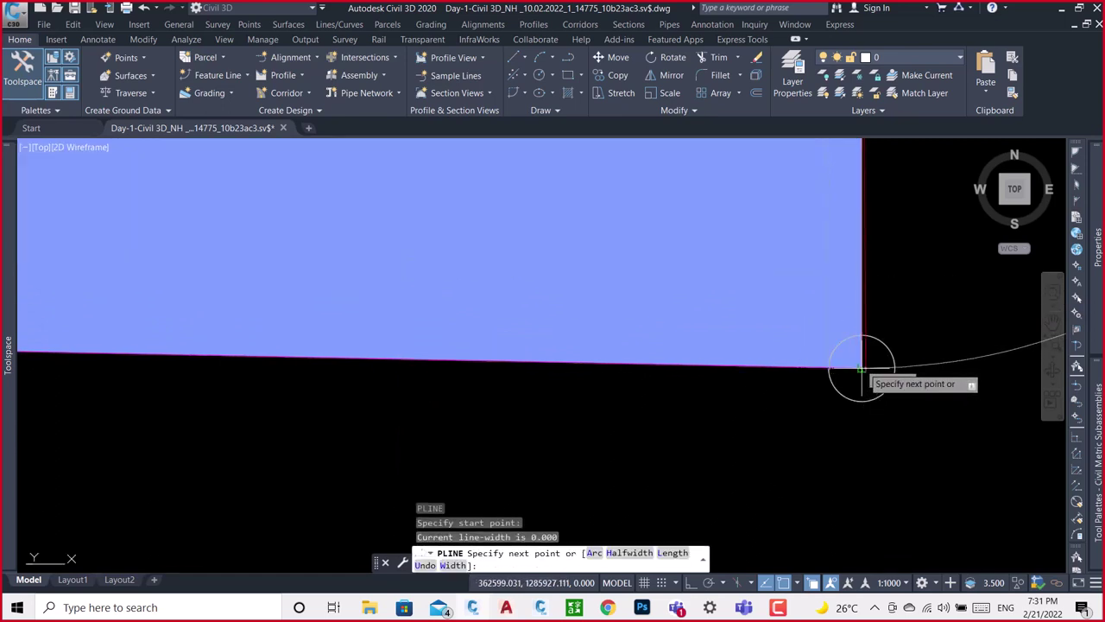
{"action": "scroll", "coordinate": [863, 367], "scroll_direction": "down", "scroll_amount": 2}
{"action": "scroll", "coordinate": [863, 367], "scroll_direction": "down", "scroll_amount": 3}
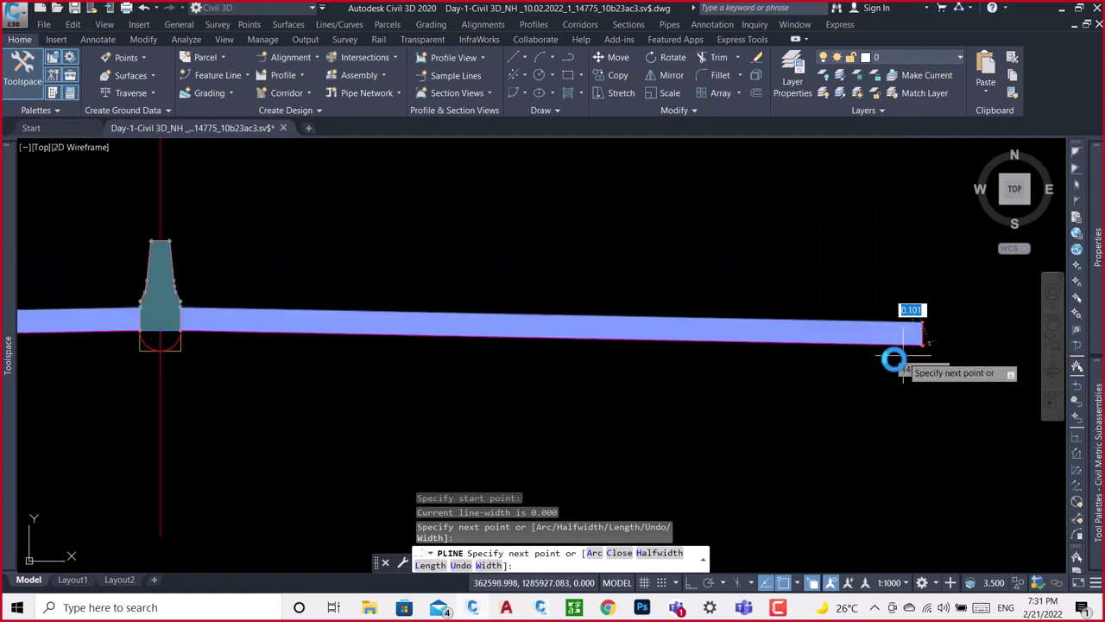
{"action": "scroll", "coordinate": [453, 344], "scroll_direction": "up", "scroll_amount": 5}
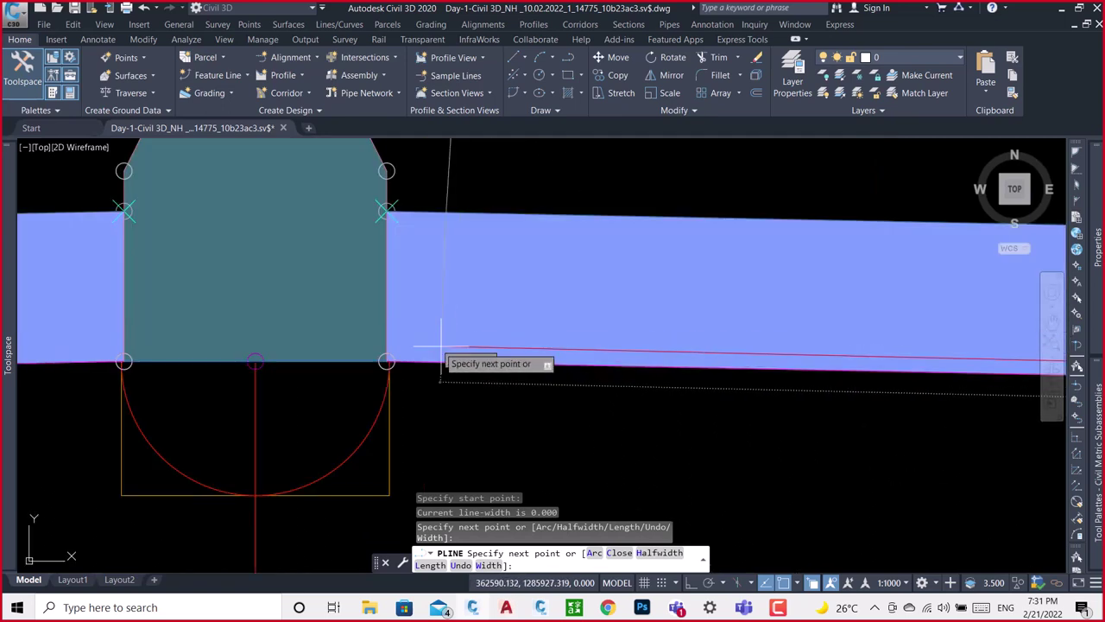
{"action": "scroll", "coordinate": [386, 360], "scroll_direction": "up", "scroll_amount": 2}
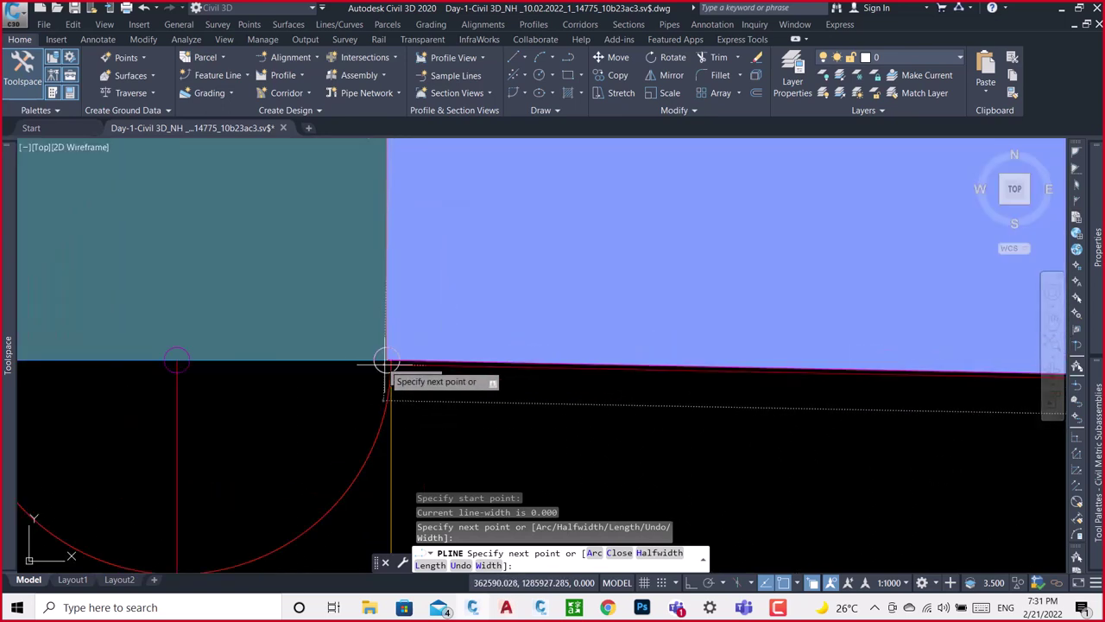
{"action": "scroll", "coordinate": [386, 361], "scroll_direction": "up", "scroll_amount": 2}
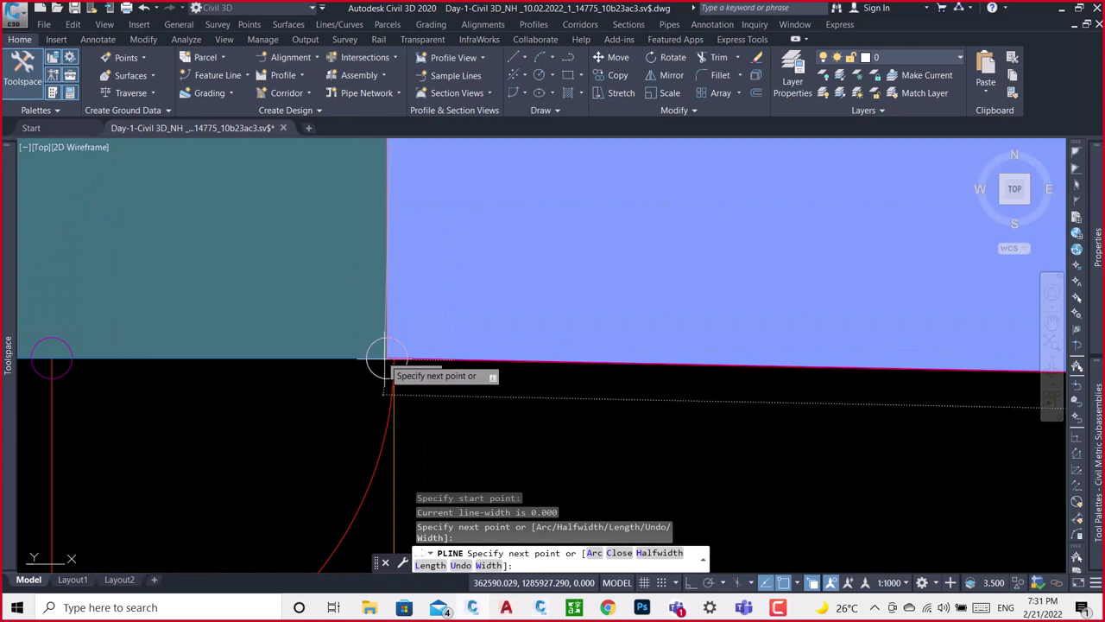
{"action": "left_click", "coordinate": [386, 361]}
{"action": "scroll", "coordinate": [383, 393], "scroll_direction": "down", "scroll_amount": 3}
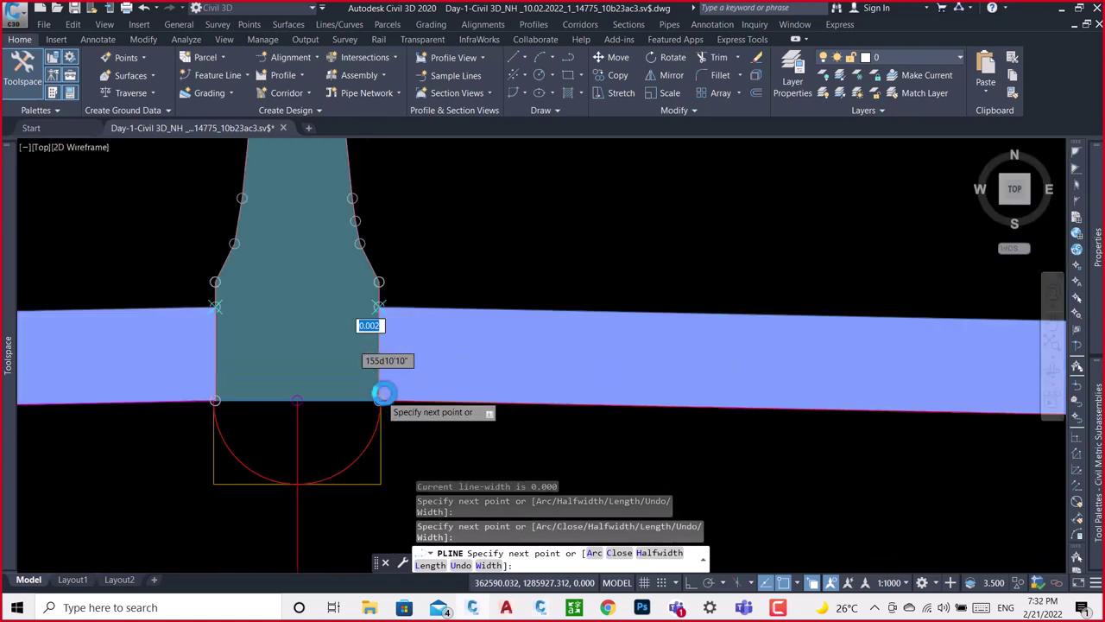
{"action": "scroll", "coordinate": [377, 305], "scroll_direction": "up", "scroll_amount": 5}
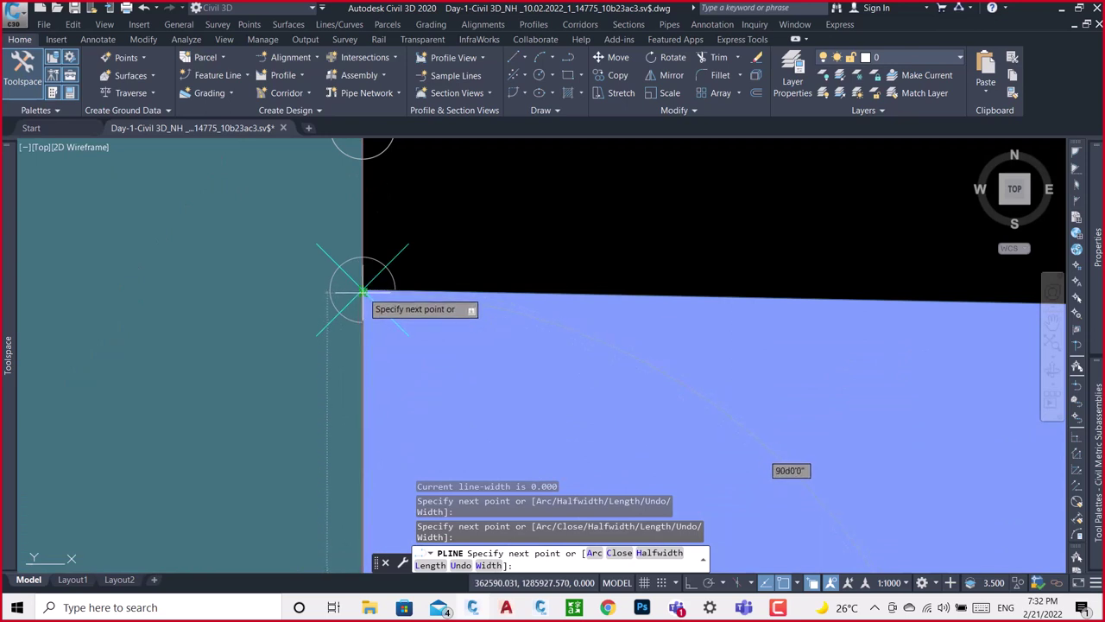
{"action": "left_click", "coordinate": [362, 292]}
{"action": "scroll", "coordinate": [364, 296], "scroll_direction": "down", "scroll_amount": 2}
{"action": "scroll", "coordinate": [368, 304], "scroll_direction": "down", "scroll_amount": 2}
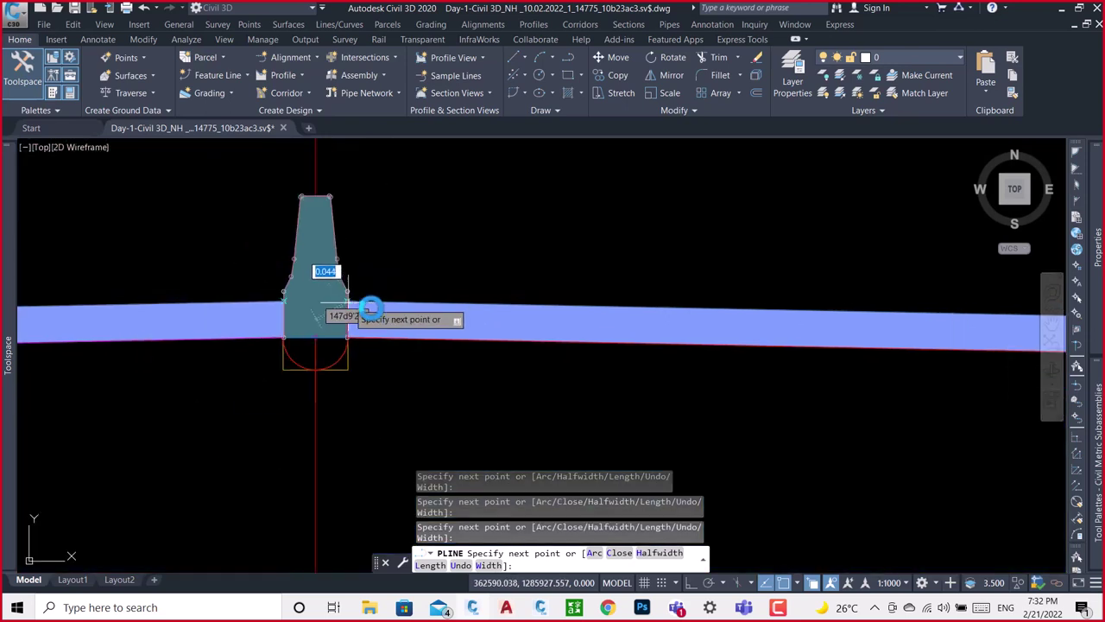
{"action": "scroll", "coordinate": [370, 307], "scroll_direction": "down", "scroll_amount": 2}
{"action": "middle_click_drag", "start_coordinate": [584, 303], "coordinate": [420, 296]}
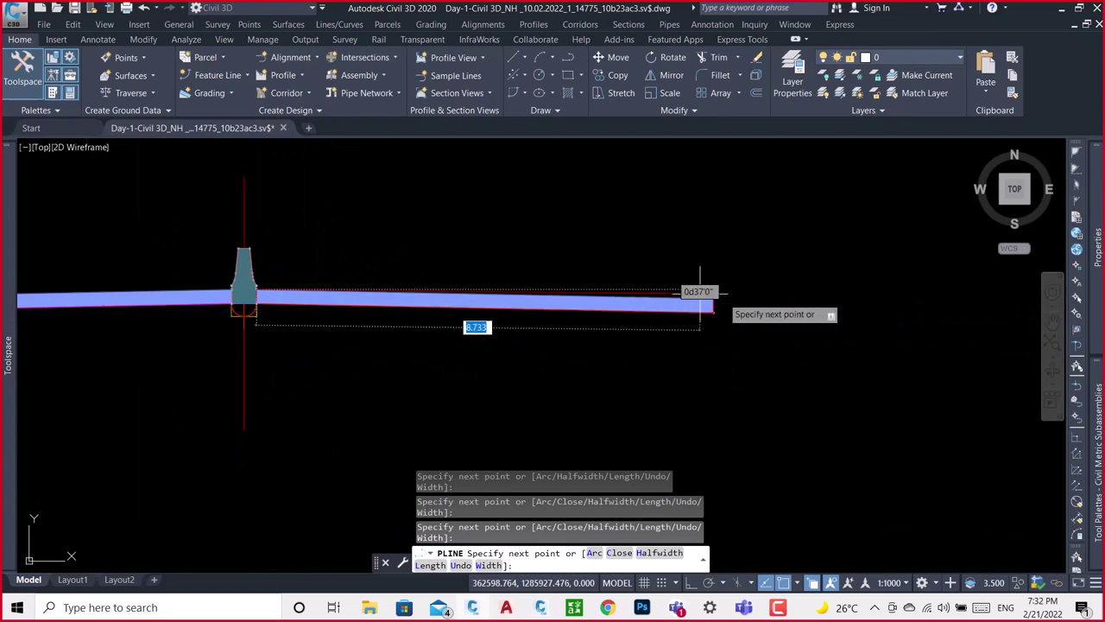
{"action": "scroll", "coordinate": [715, 297], "scroll_direction": "up", "scroll_amount": 2}
{"action": "scroll", "coordinate": [691, 297], "scroll_direction": "up", "scroll_amount": 1}
{"action": "scroll", "coordinate": [682, 302], "scroll_direction": "up", "scroll_amount": 2}
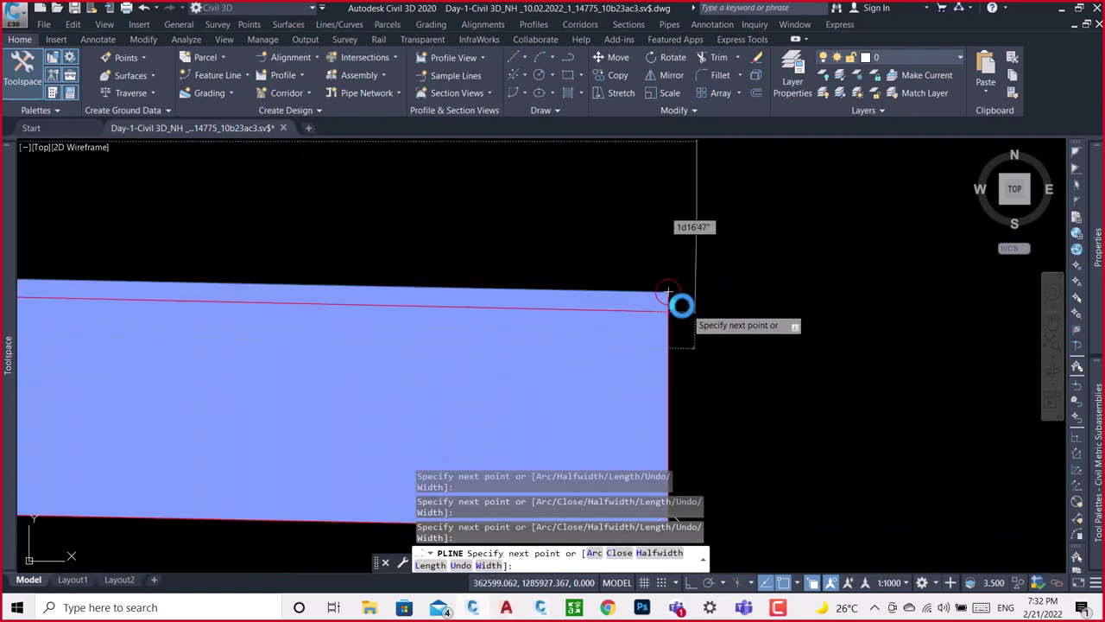
{"action": "scroll", "coordinate": [672, 294], "scroll_direction": "up", "scroll_amount": 1}
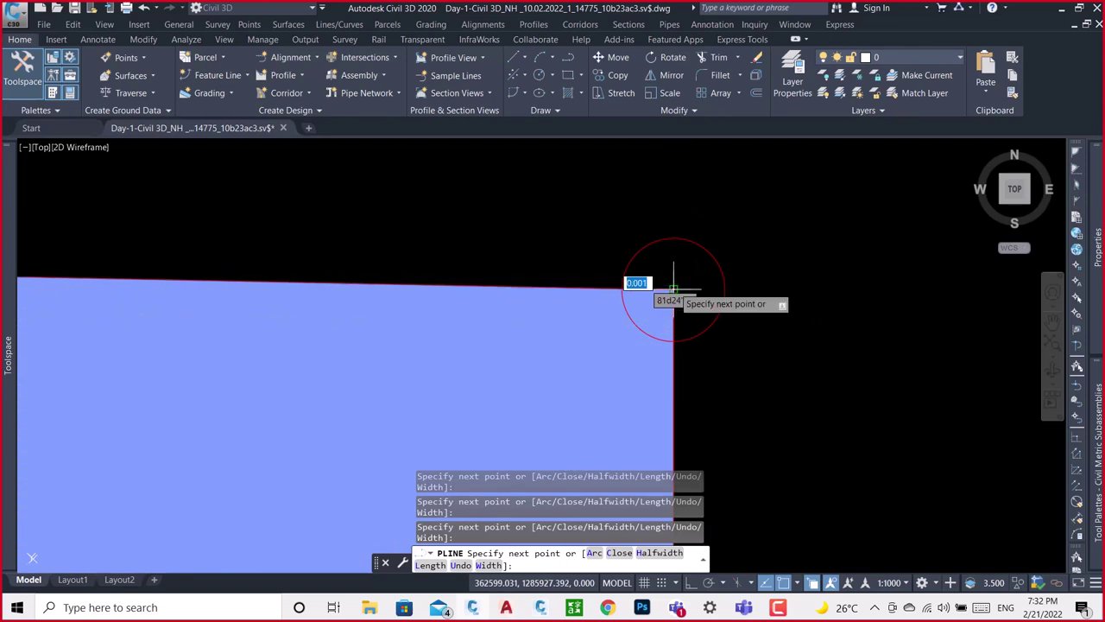
{"action": "key", "text": "Return"}
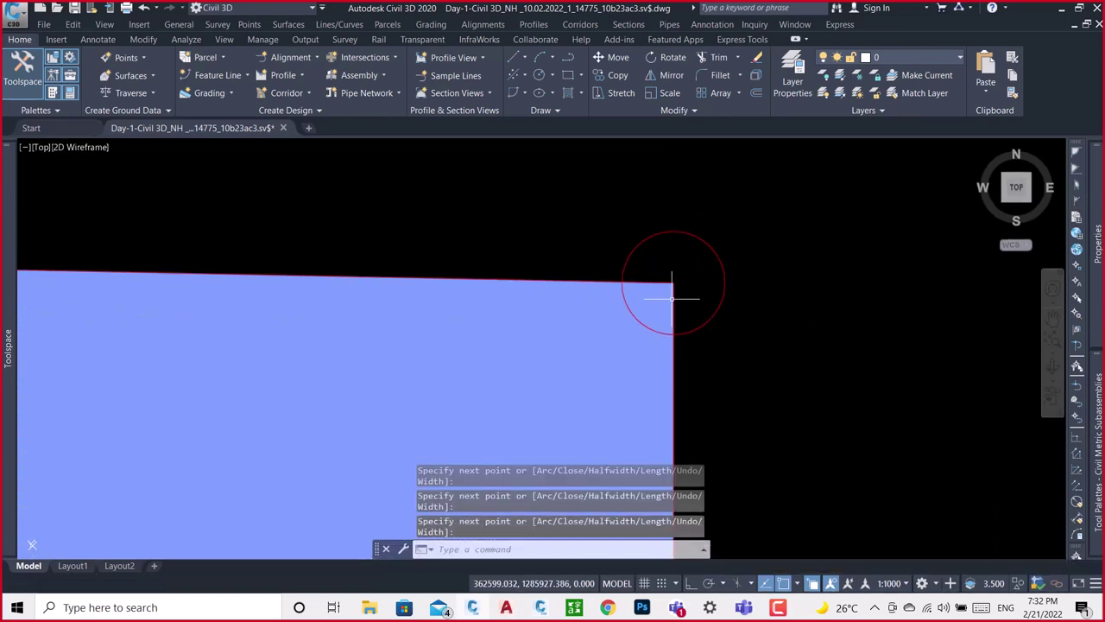
Select the red polyline, read Area 2.513 and Length 18.562 in Properties, then zoom out to the assembly.
{"action": "left_click", "coordinate": [671, 295]}
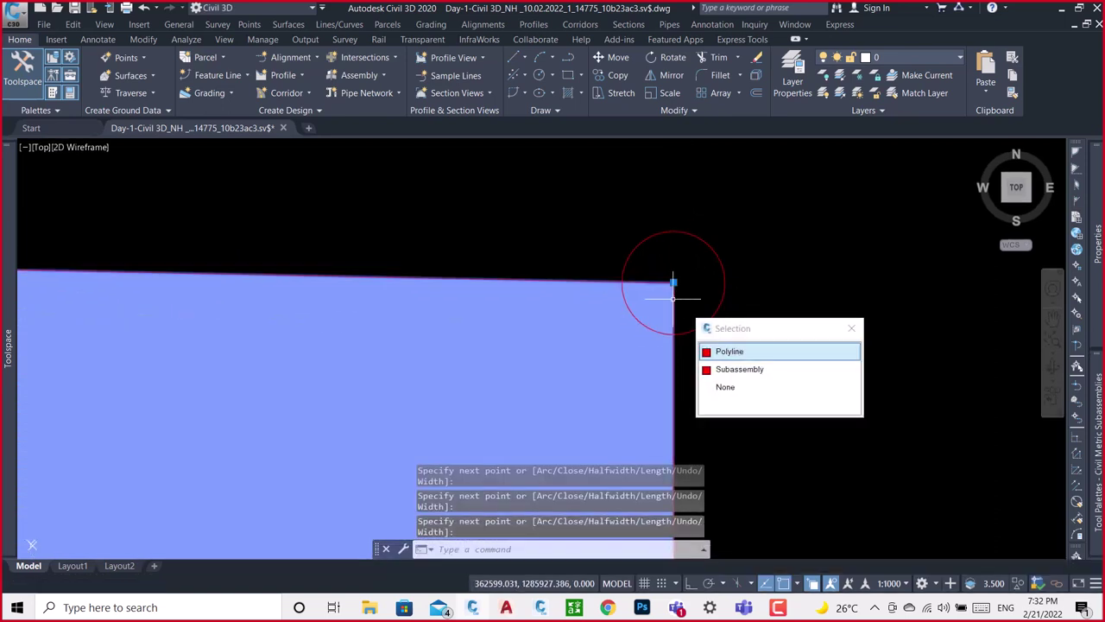
{"action": "left_click", "coordinate": [735, 350]}
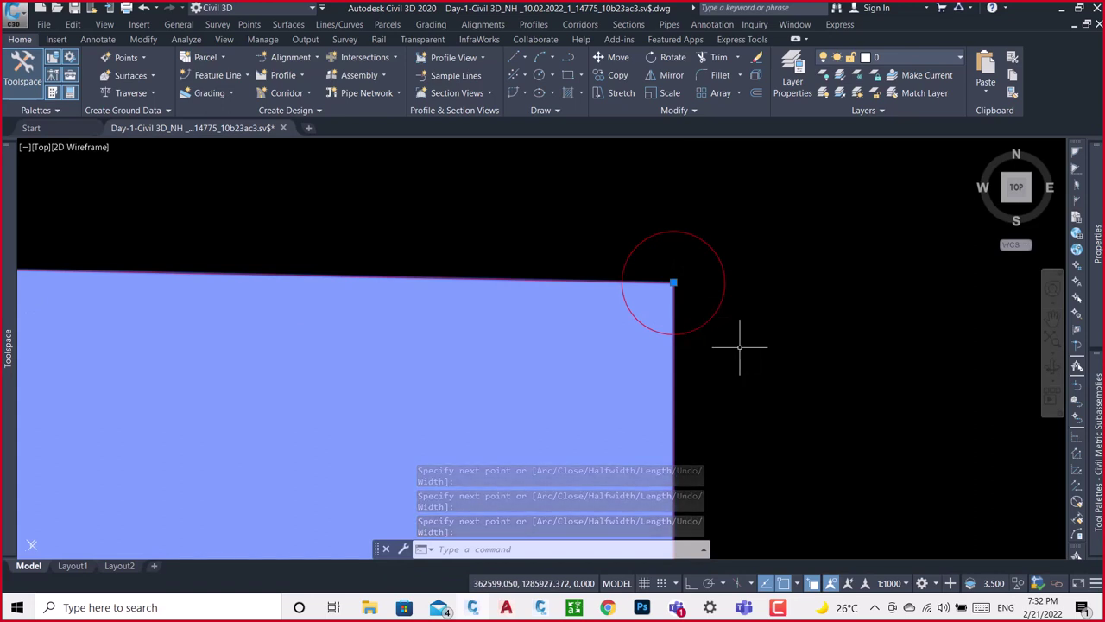
{"action": "left_click", "coordinate": [1096, 241]}
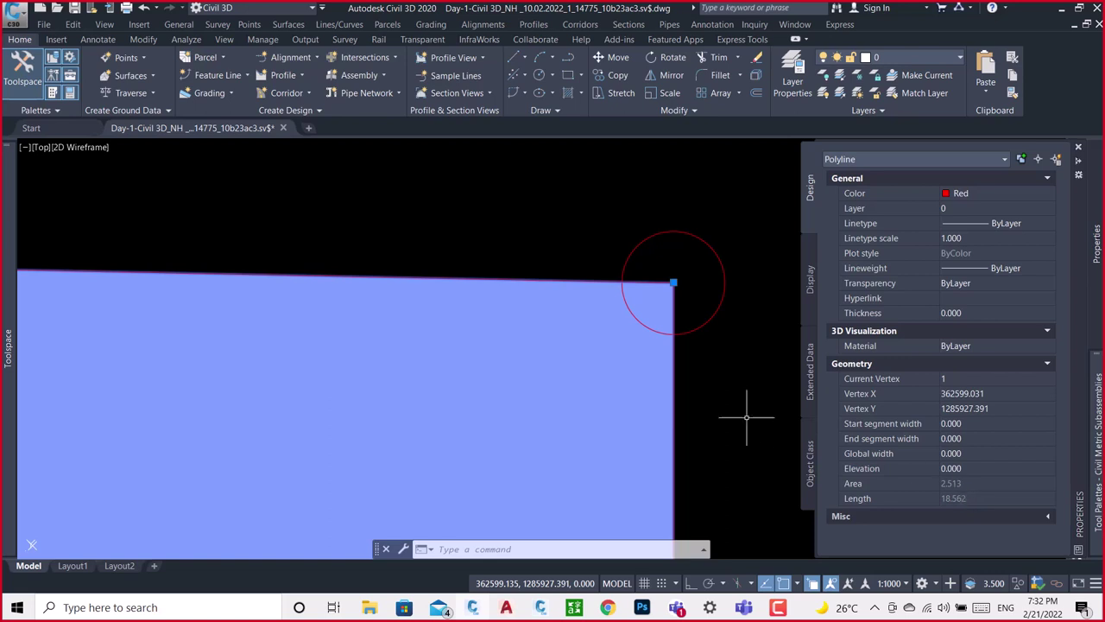
{"action": "scroll", "coordinate": [772, 354], "scroll_direction": "down", "scroll_amount": 2}
{"action": "scroll", "coordinate": [777, 349], "scroll_direction": "down", "scroll_amount": 2}
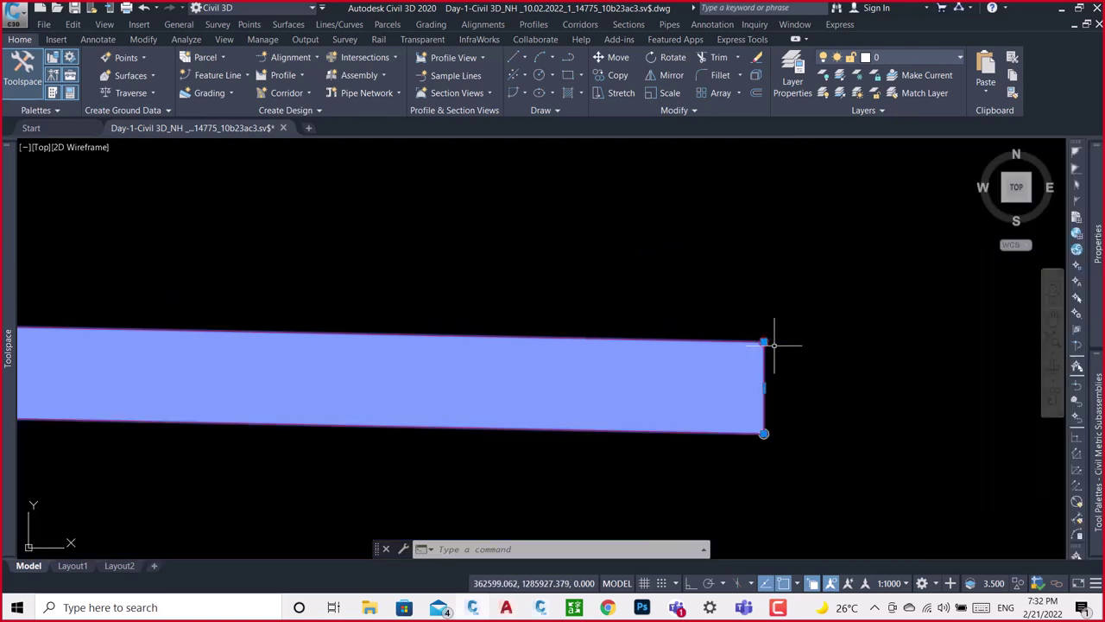
{"action": "scroll", "coordinate": [772, 344], "scroll_direction": "down", "scroll_amount": 2}
{"action": "scroll", "coordinate": [773, 346], "scroll_direction": "down", "scroll_amount": 4}
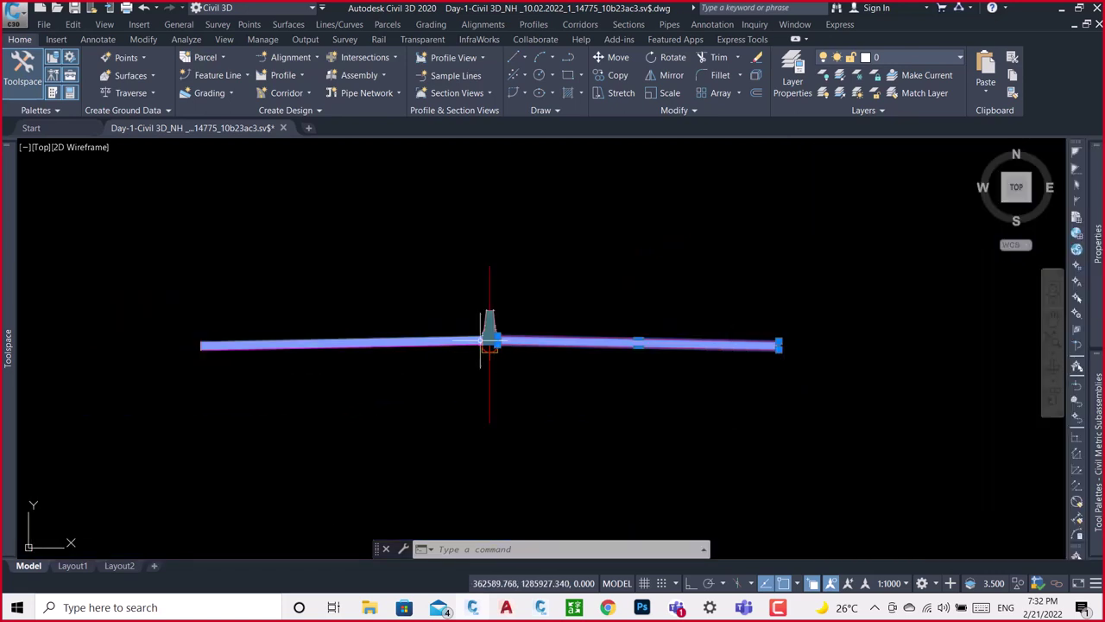
{"action": "scroll", "coordinate": [488, 346], "scroll_direction": "up", "scroll_amount": 4}
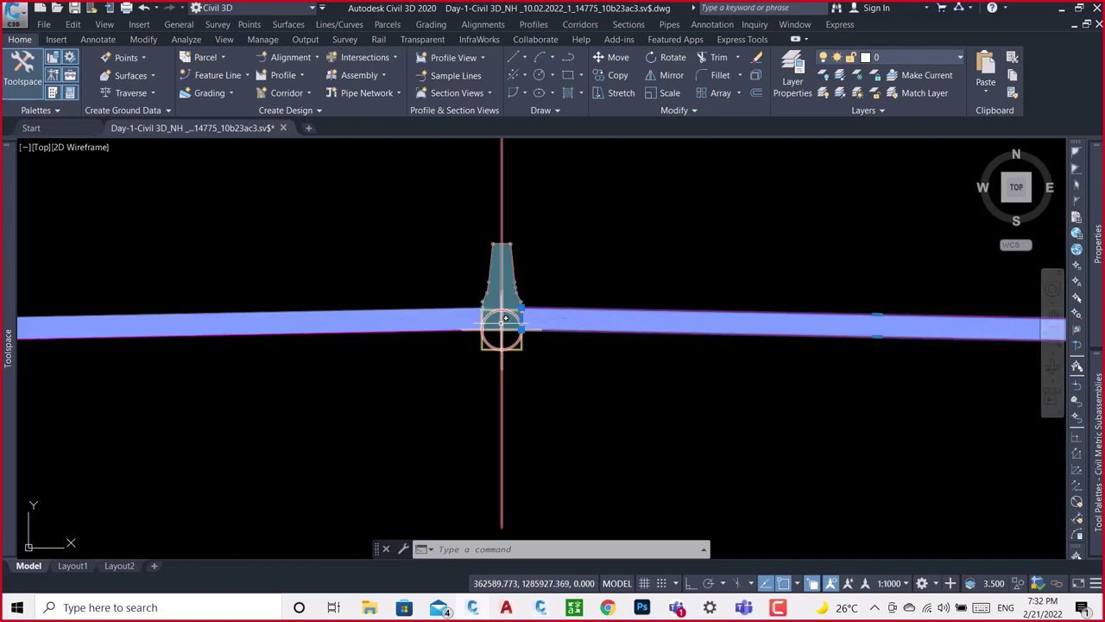
Cancel the pending polyline and select the corridor section at station 67+100.00 near the barrier.
{"action": "scroll", "coordinate": [501, 326], "scroll_direction": "down", "scroll_amount": 3}
{"action": "scroll", "coordinate": [561, 316], "scroll_direction": "down", "scroll_amount": 4}
{"action": "key", "text": "Escape"}
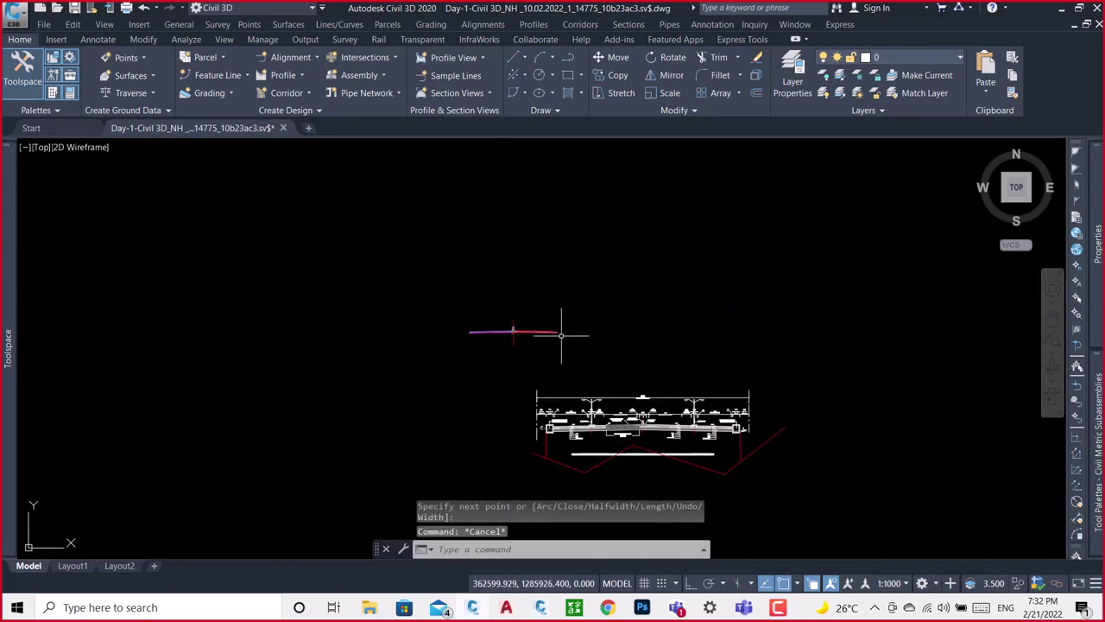
{"action": "scroll", "coordinate": [550, 312], "scroll_direction": "down", "scroll_amount": 3}
{"action": "scroll", "coordinate": [725, 345], "scroll_direction": "up", "scroll_amount": 3}
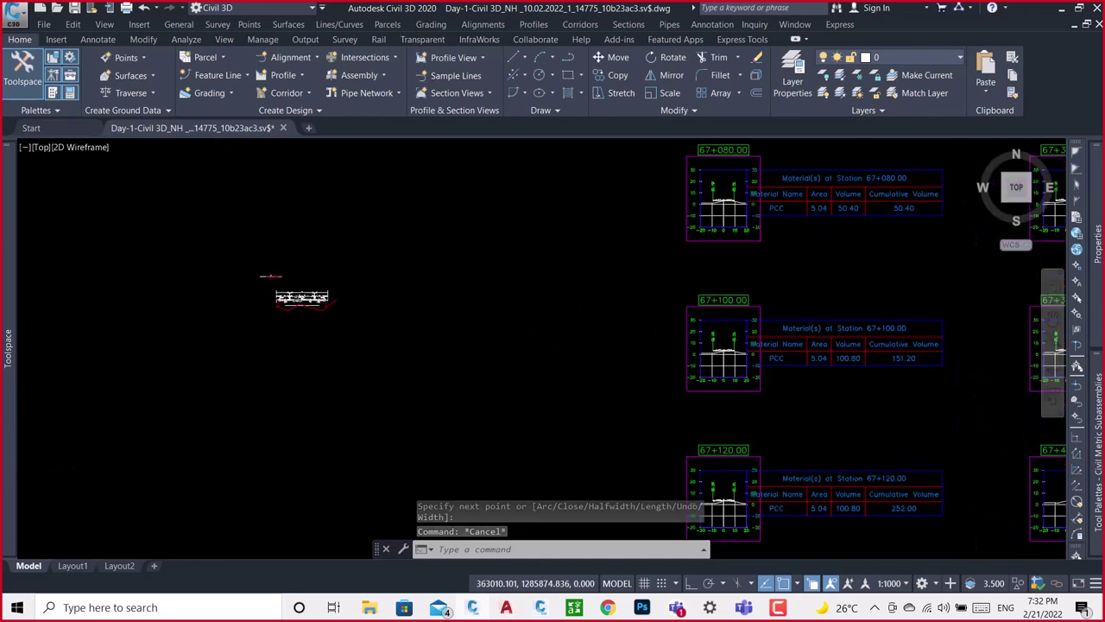
{"action": "scroll", "coordinate": [725, 348], "scroll_direction": "up", "scroll_amount": 3}
{"action": "scroll", "coordinate": [592, 383], "scroll_direction": "up", "scroll_amount": 4}
{"action": "scroll", "coordinate": [596, 384], "scroll_direction": "up", "scroll_amount": 3}
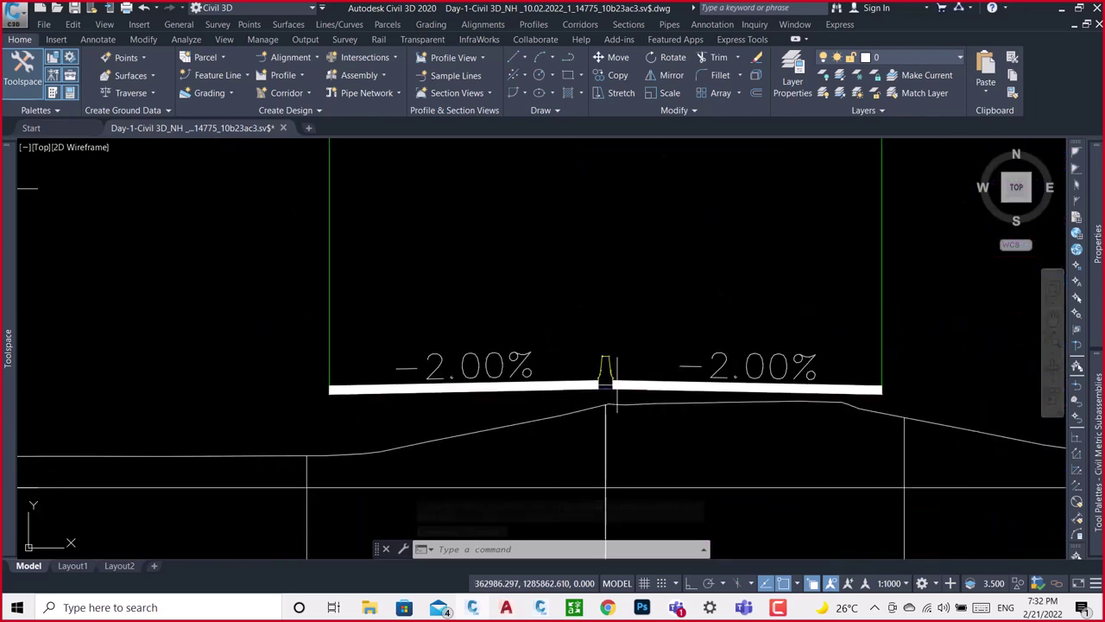
{"action": "scroll", "coordinate": [605, 370], "scroll_direction": "up", "scroll_amount": 3}
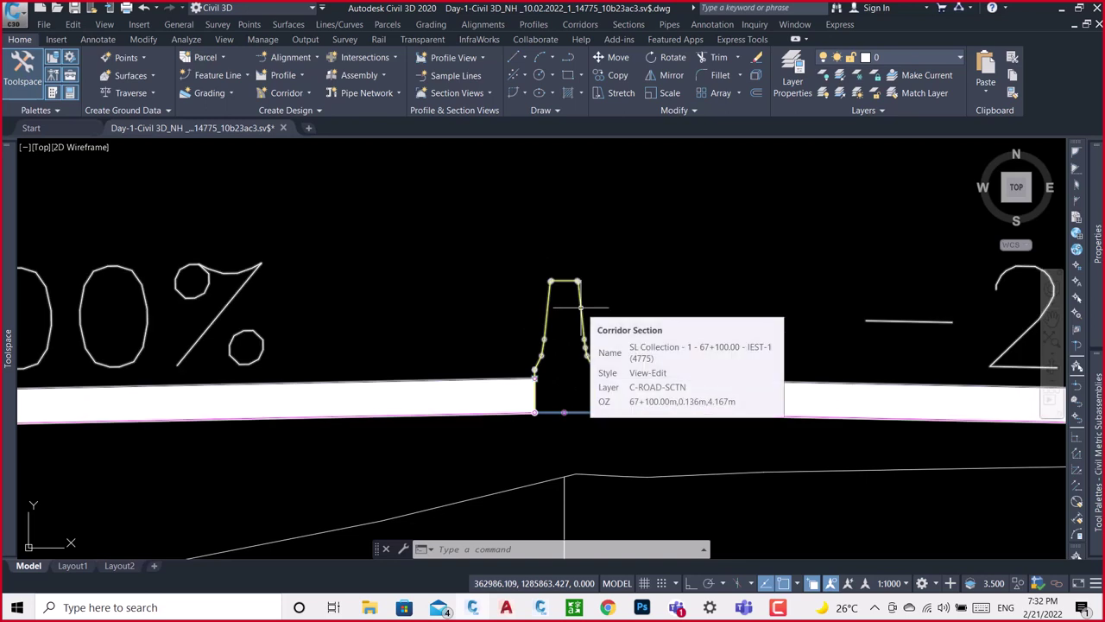
{"action": "left_click", "coordinate": [581, 306]}
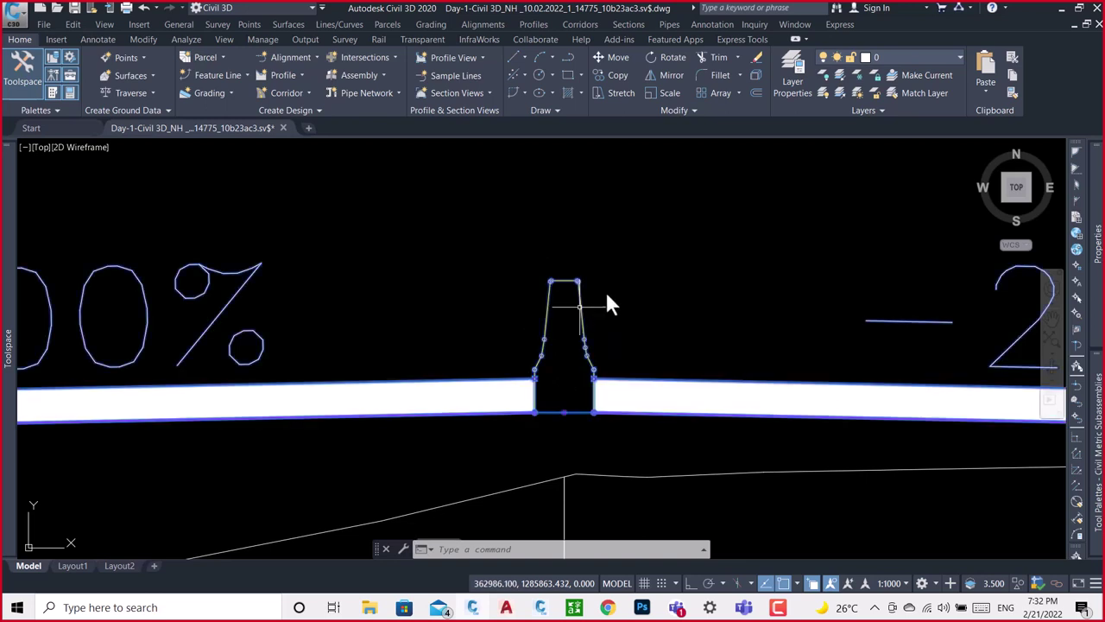
Open the section's code set style on the Codes tab with the Shape codes expanded.
{"action": "right_click", "coordinate": [658, 248]}
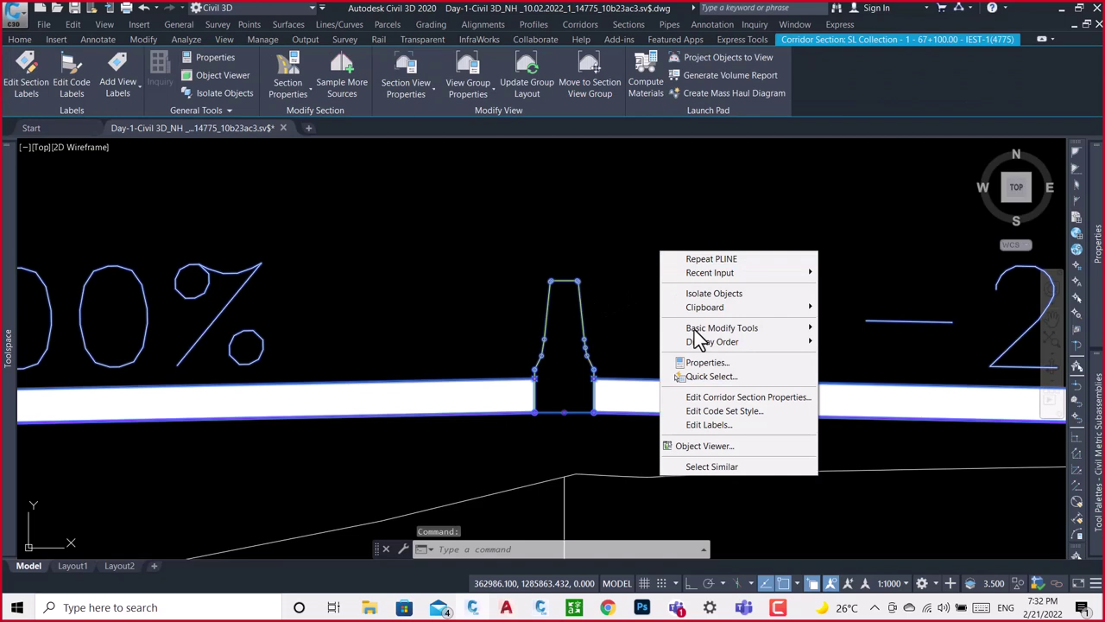
{"action": "left_click", "coordinate": [757, 413]}
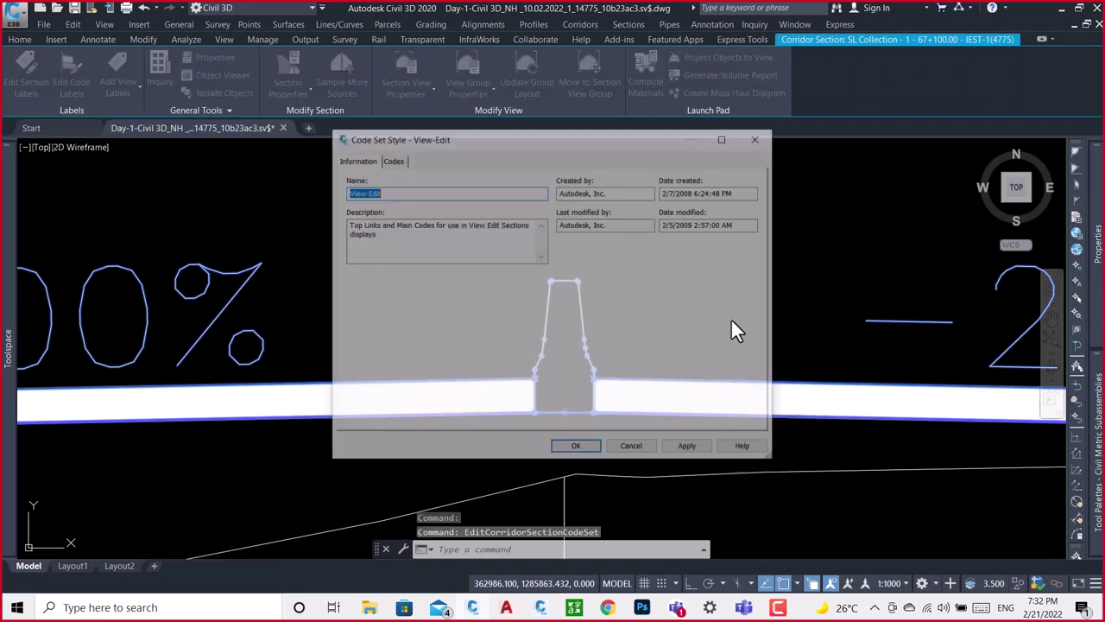
{"action": "left_click", "coordinate": [394, 161]}
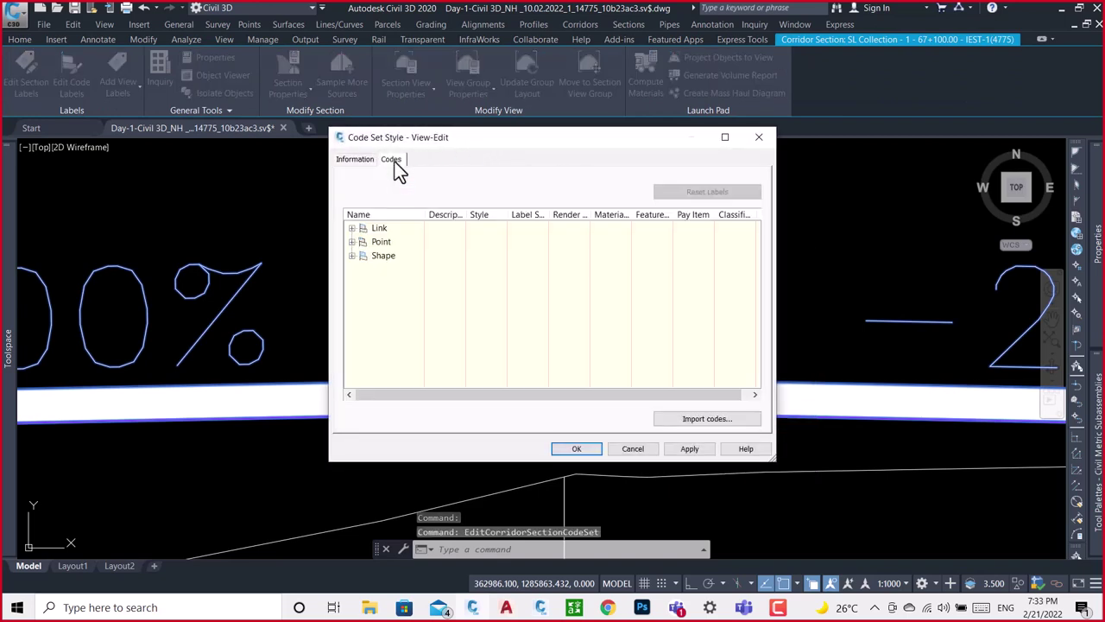
{"action": "left_click_drag", "start_coordinate": [482, 135], "coordinate": [735, 128]}
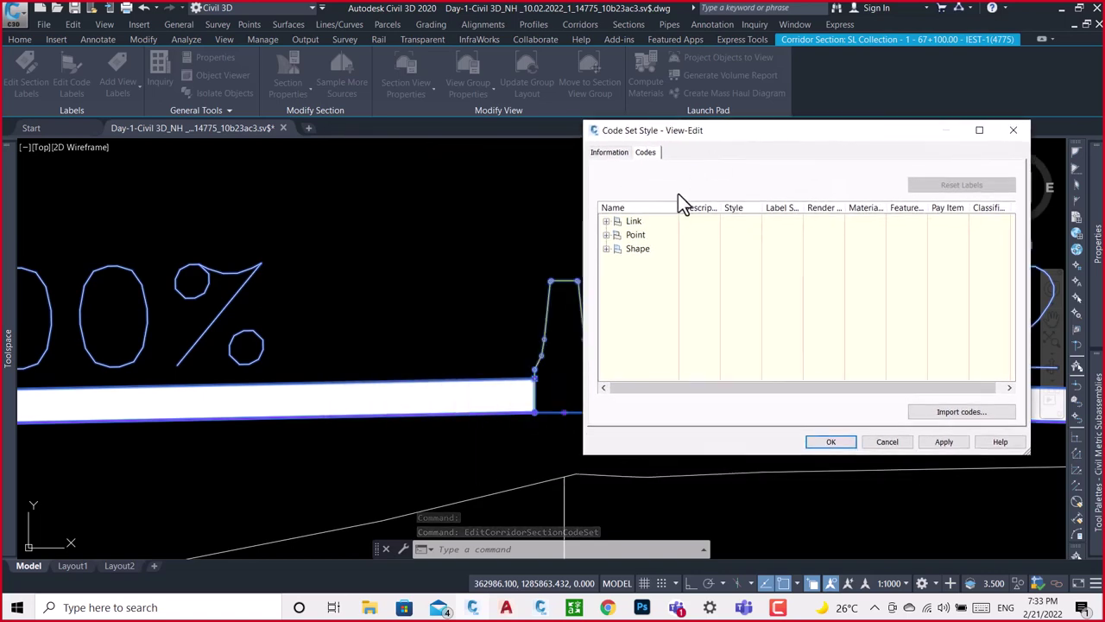
{"action": "left_click", "coordinate": [607, 248]}
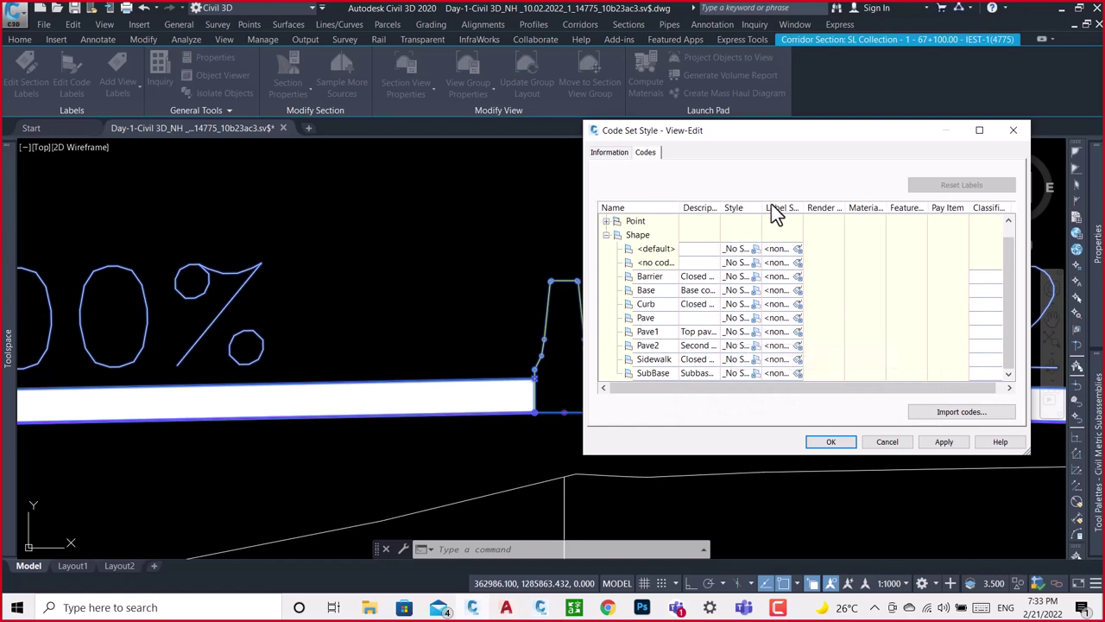
{"action": "left_click_drag", "start_coordinate": [762, 205], "coordinate": [846, 233]}
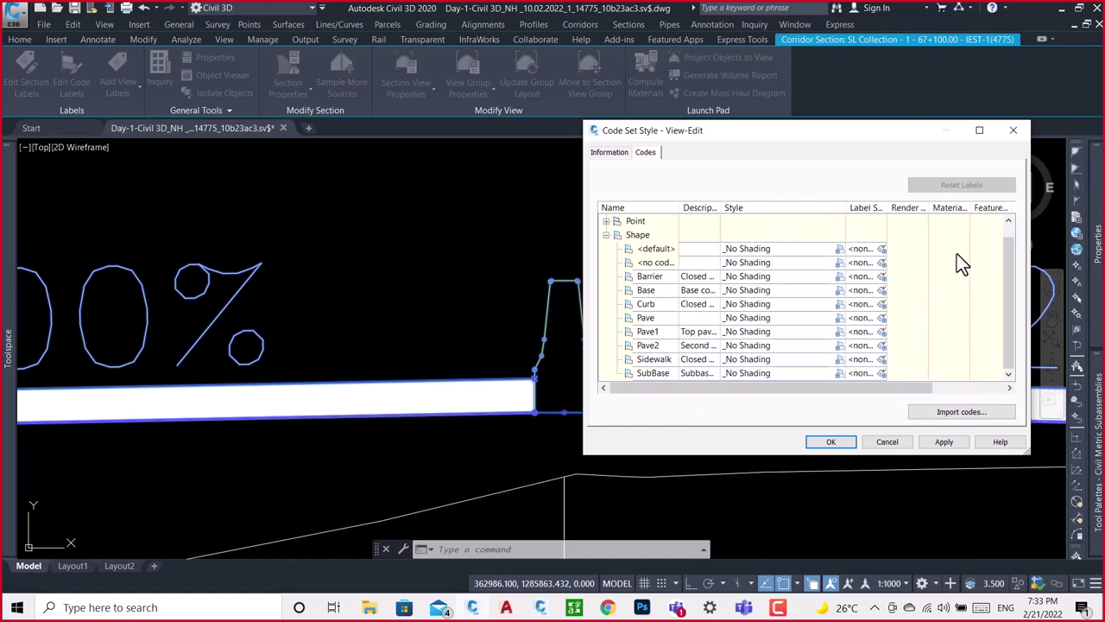
{"action": "left_click", "coordinate": [980, 132]}
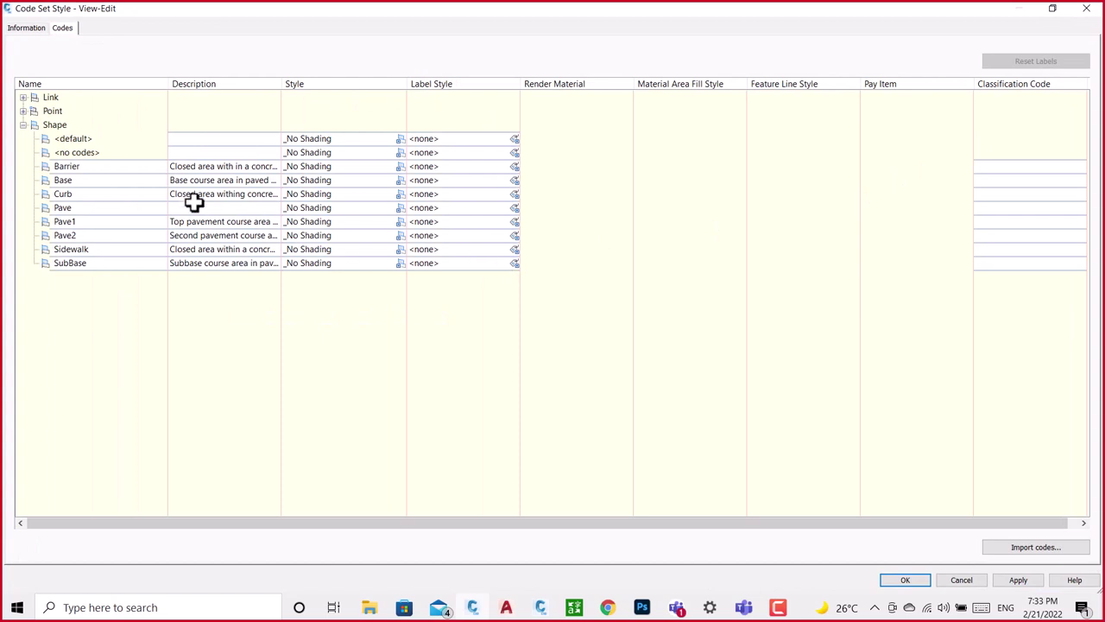
Set the Pave shape code's style to Curb, apply it, and close with OK.
{"action": "left_click", "coordinate": [310, 208]}
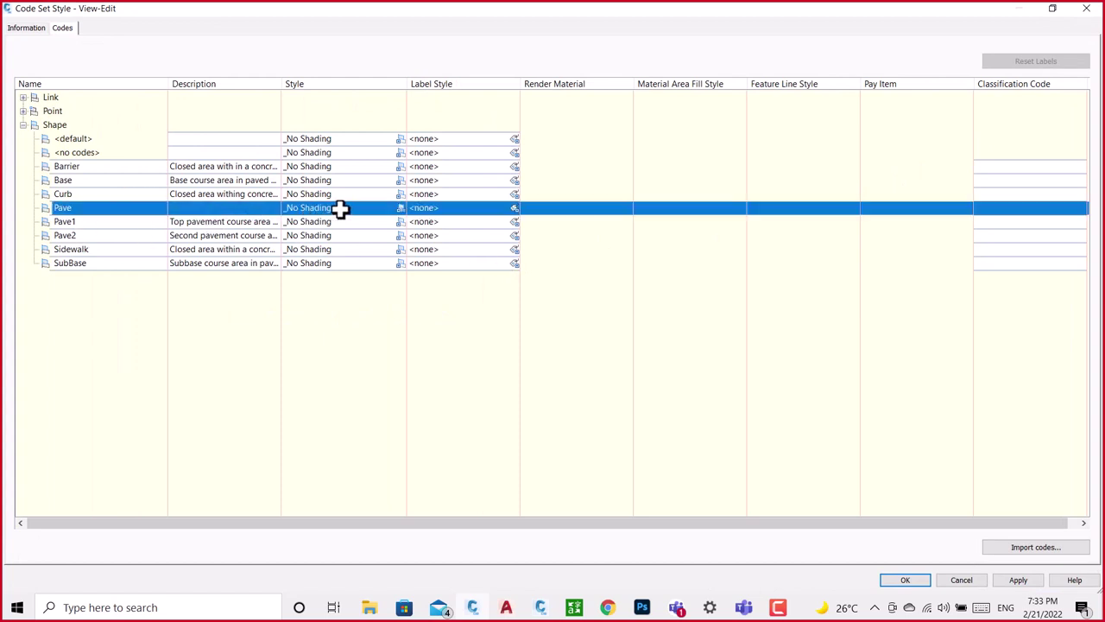
{"action": "left_click", "coordinate": [400, 208]}
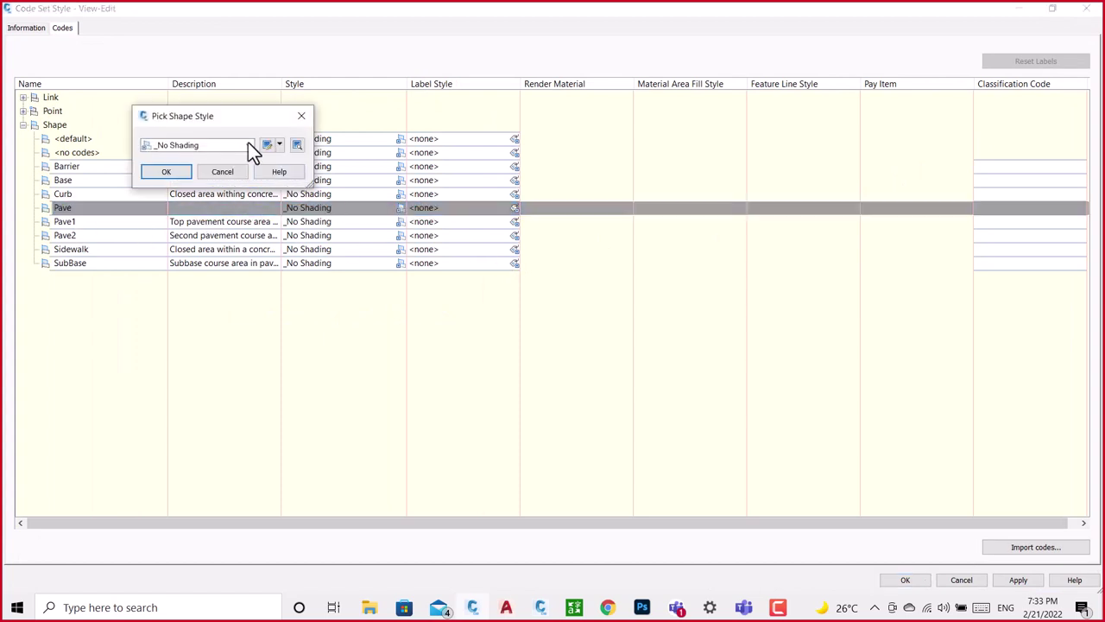
{"action": "left_click", "coordinate": [248, 144]}
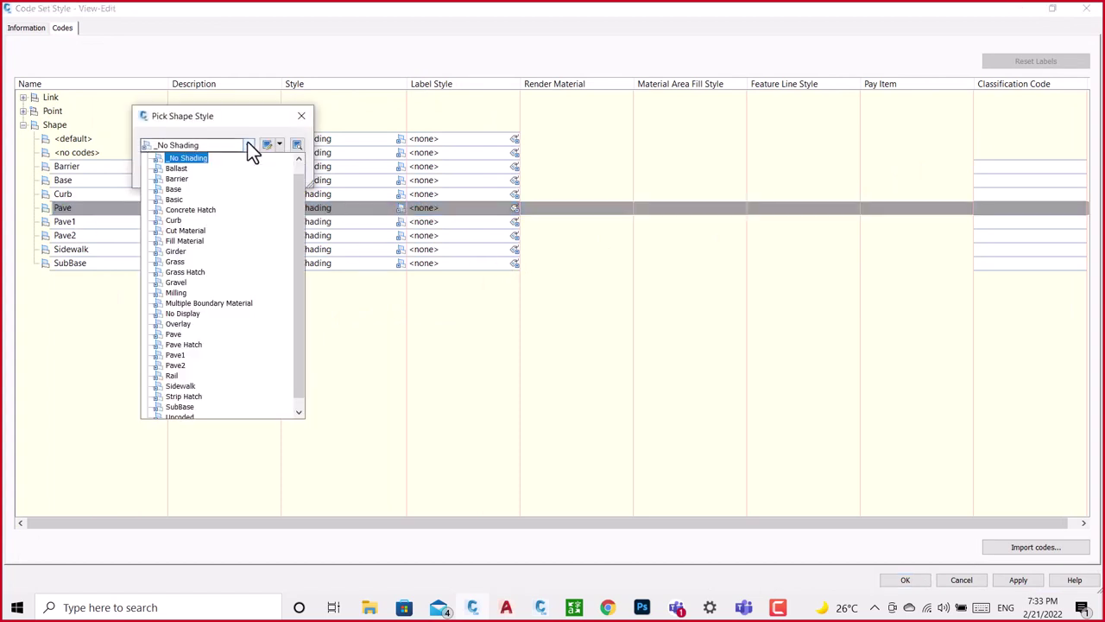
{"action": "left_click", "coordinate": [177, 220]}
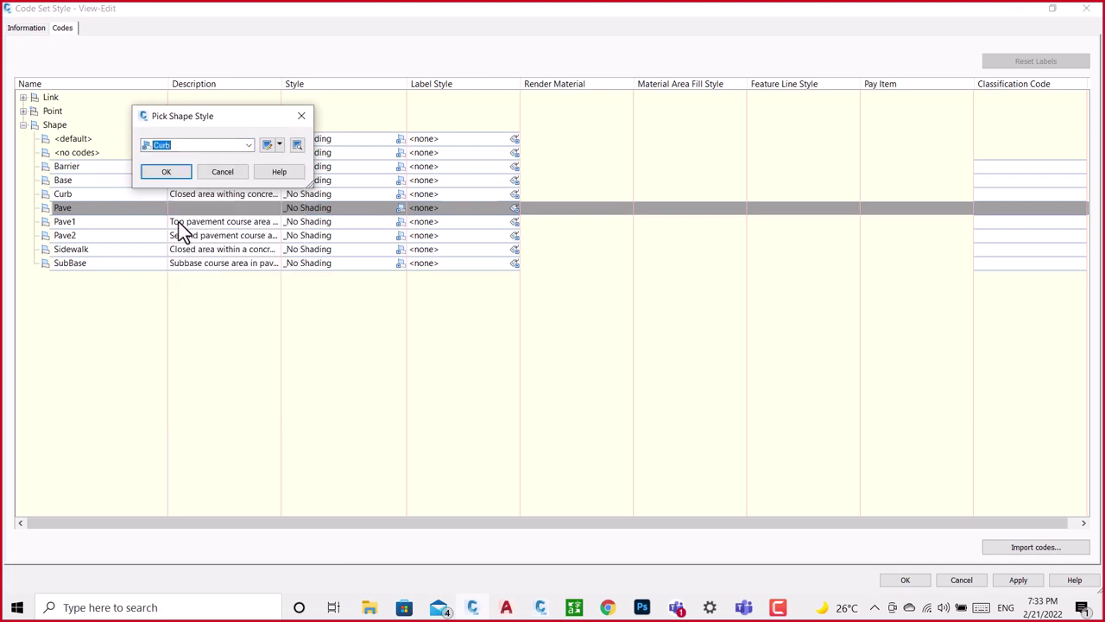
{"action": "left_click", "coordinate": [167, 173]}
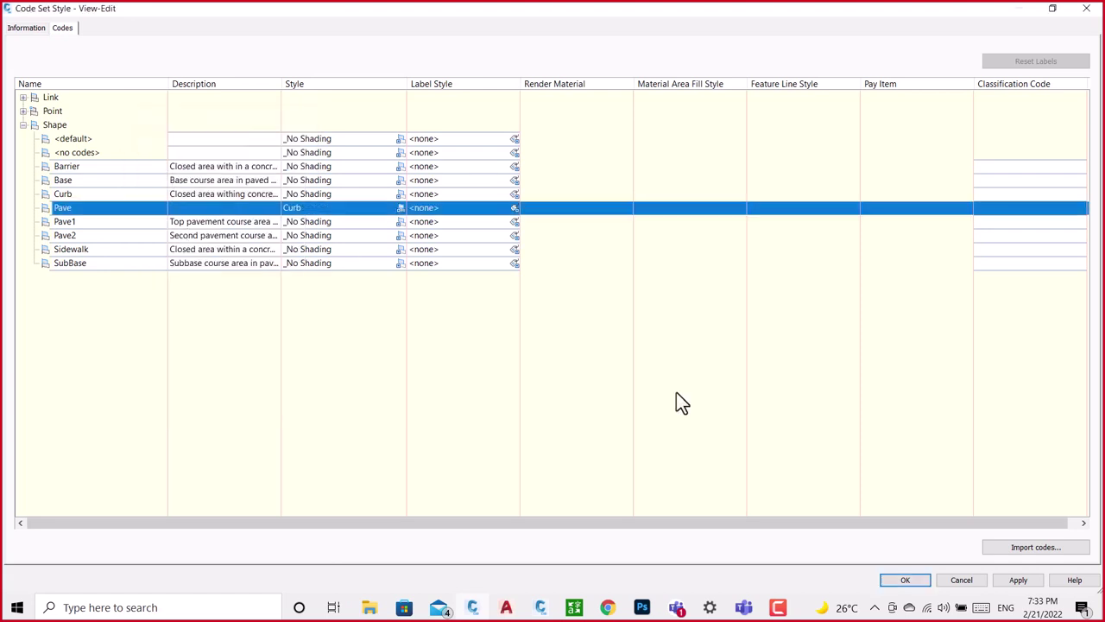
{"action": "left_click", "coordinate": [1016, 582]}
{"action": "left_click", "coordinate": [913, 582]}
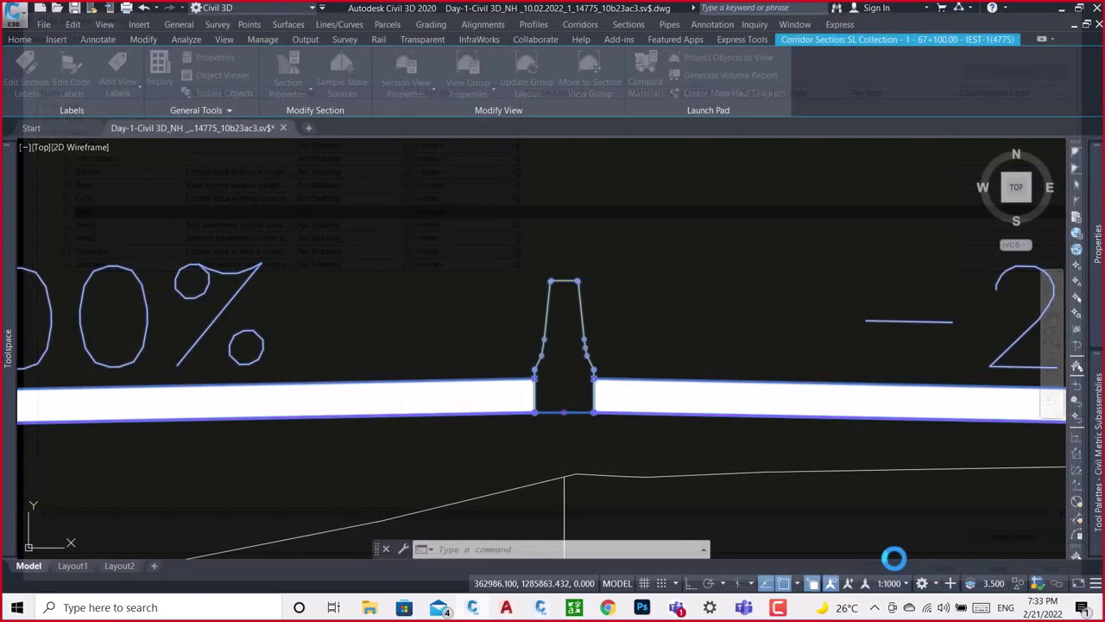
Reopen the corridor section's code set style and close it unchanged.
{"action": "scroll", "coordinate": [569, 362], "scroll_direction": "up", "scroll_amount": 3}
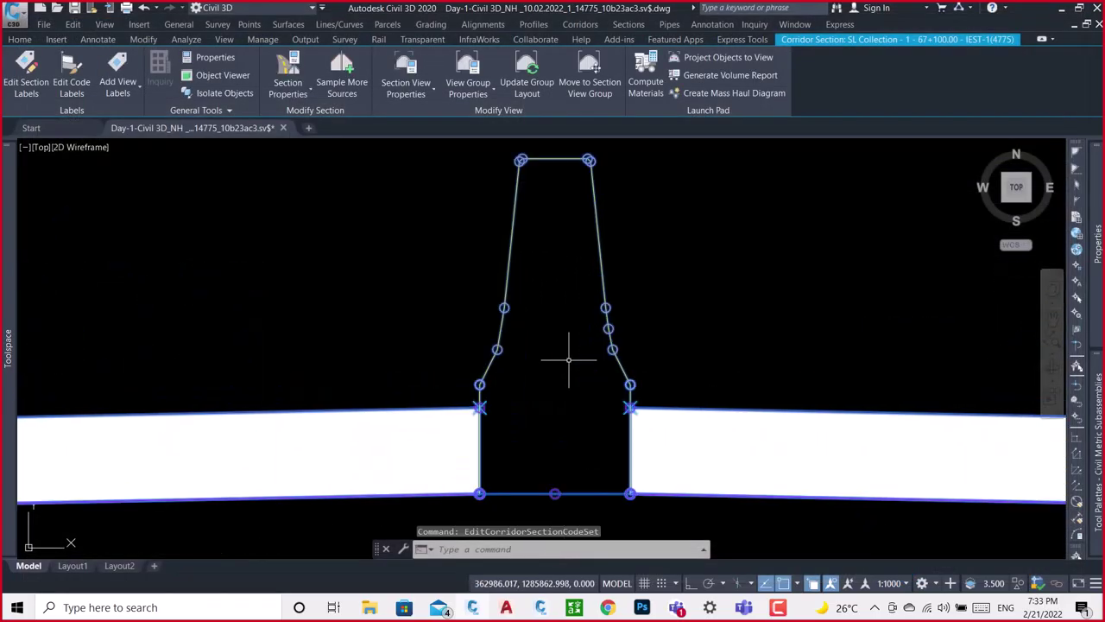
{"action": "key", "text": "Escape"}
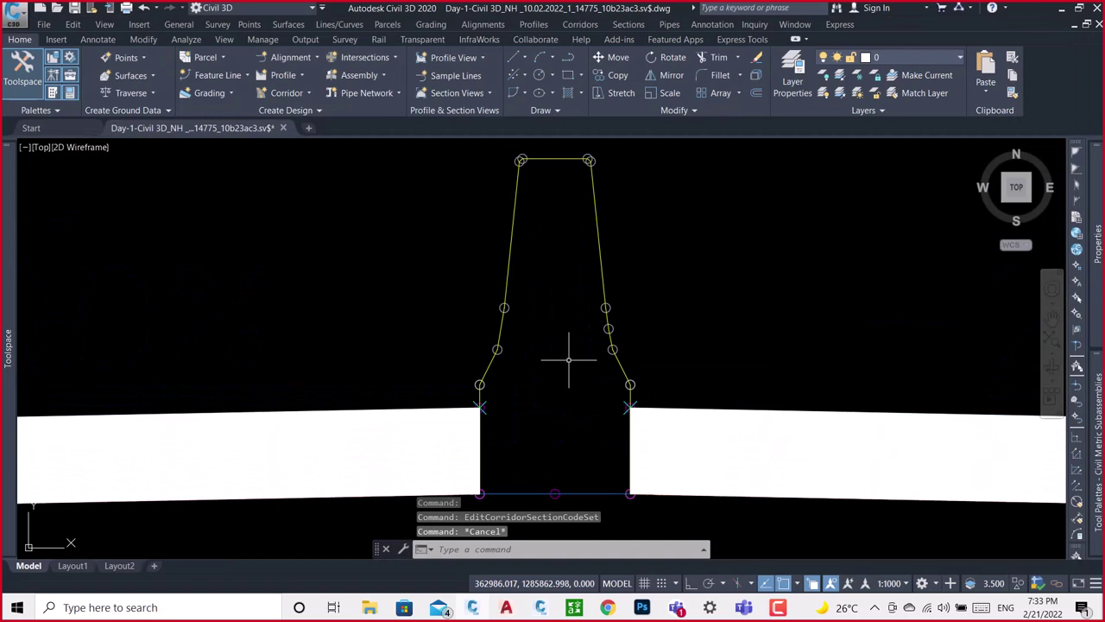
{"action": "scroll", "coordinate": [568, 360], "scroll_direction": "down", "scroll_amount": 3}
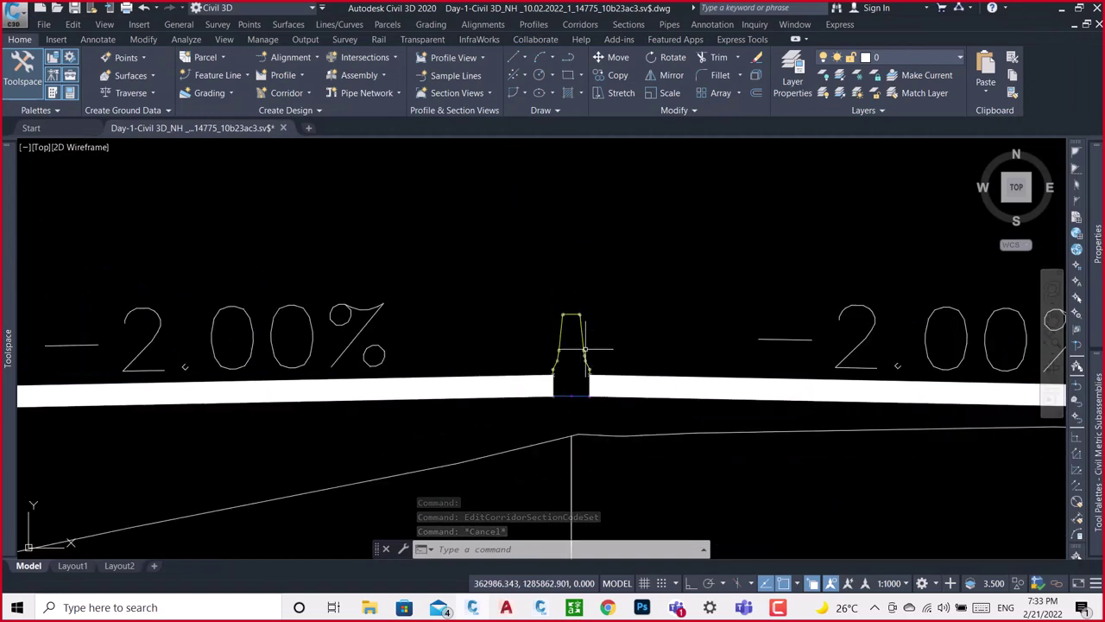
{"action": "left_click", "coordinate": [580, 319]}
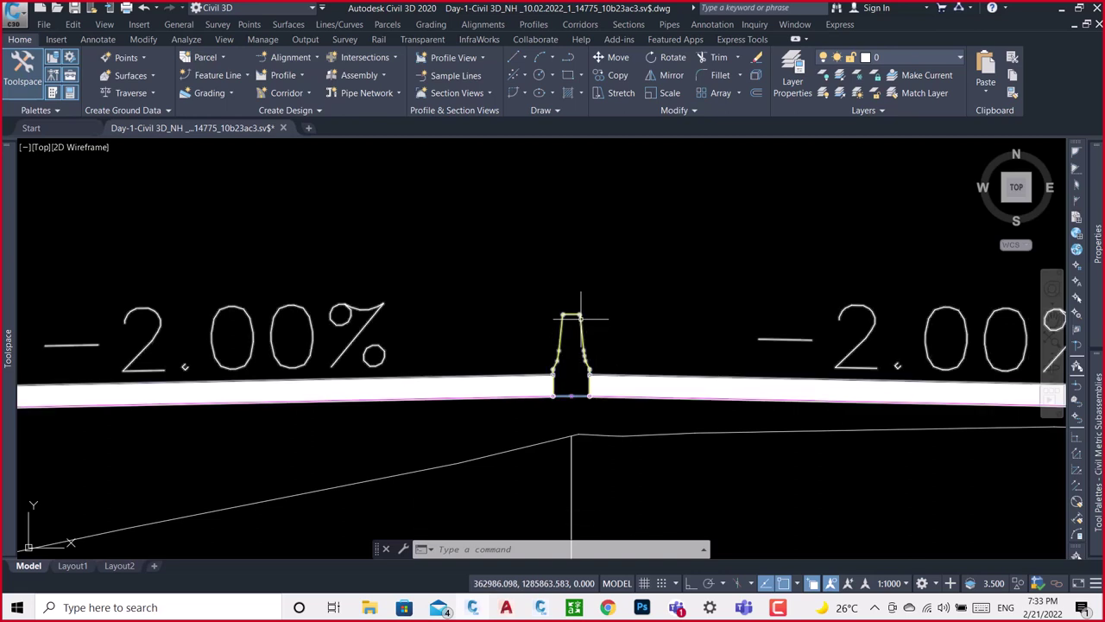
{"action": "right_click", "coordinate": [613, 305]}
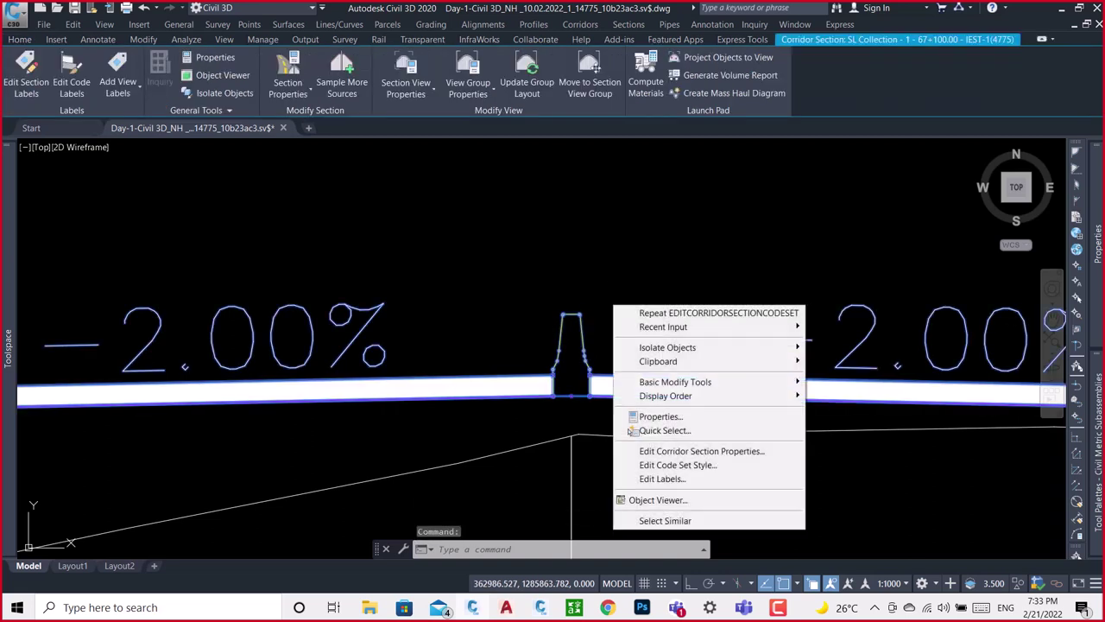
{"action": "left_click", "coordinate": [700, 466]}
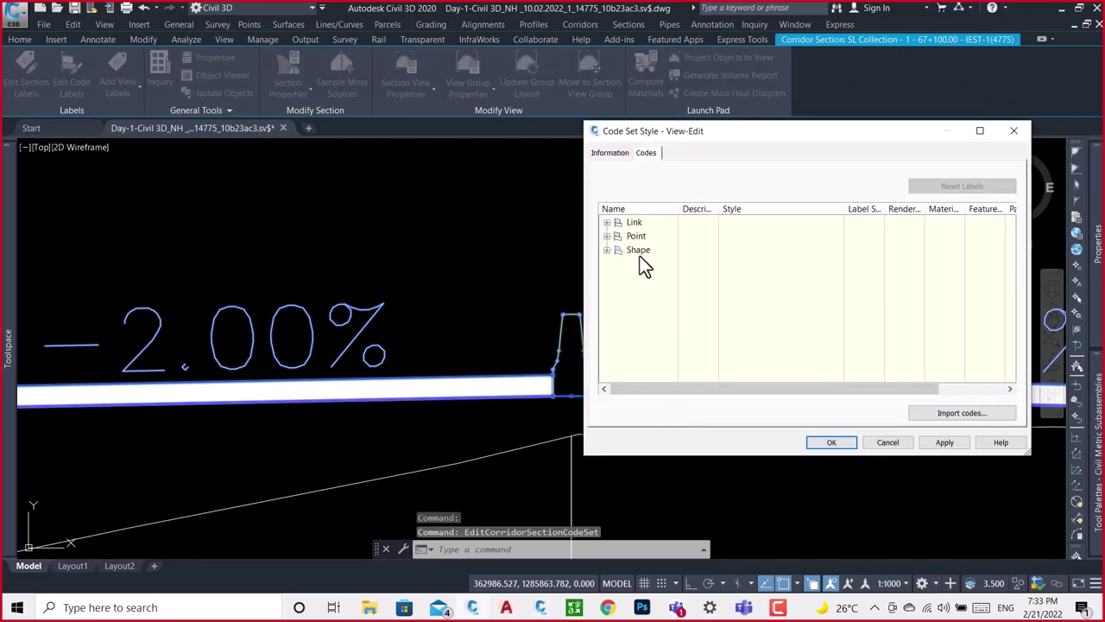
{"action": "left_click", "coordinate": [1014, 132]}
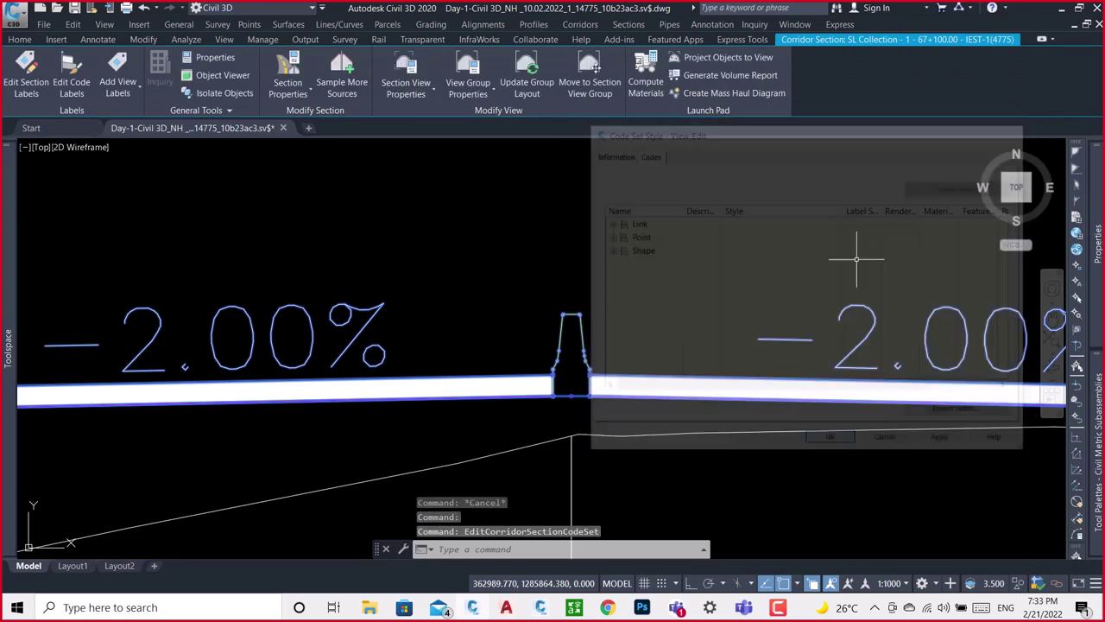
Zoom and pan in on the median pier top to inspect the section's shape.
{"action": "scroll", "coordinate": [796, 302], "scroll_direction": "down", "scroll_amount": 5}
{"action": "scroll", "coordinate": [759, 317], "scroll_direction": "down", "scroll_amount": 4}
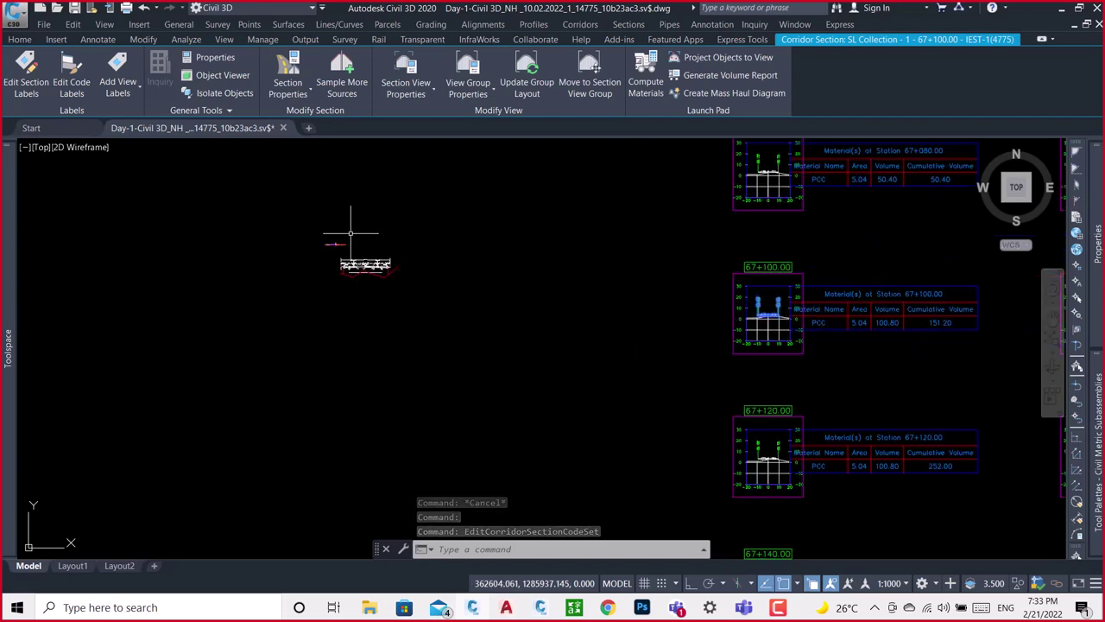
{"action": "scroll", "coordinate": [345, 239], "scroll_direction": "up", "scroll_amount": 5}
{"action": "scroll", "coordinate": [296, 274], "scroll_direction": "up", "scroll_amount": 5}
{"action": "scroll", "coordinate": [289, 246], "scroll_direction": "up", "scroll_amount": 2}
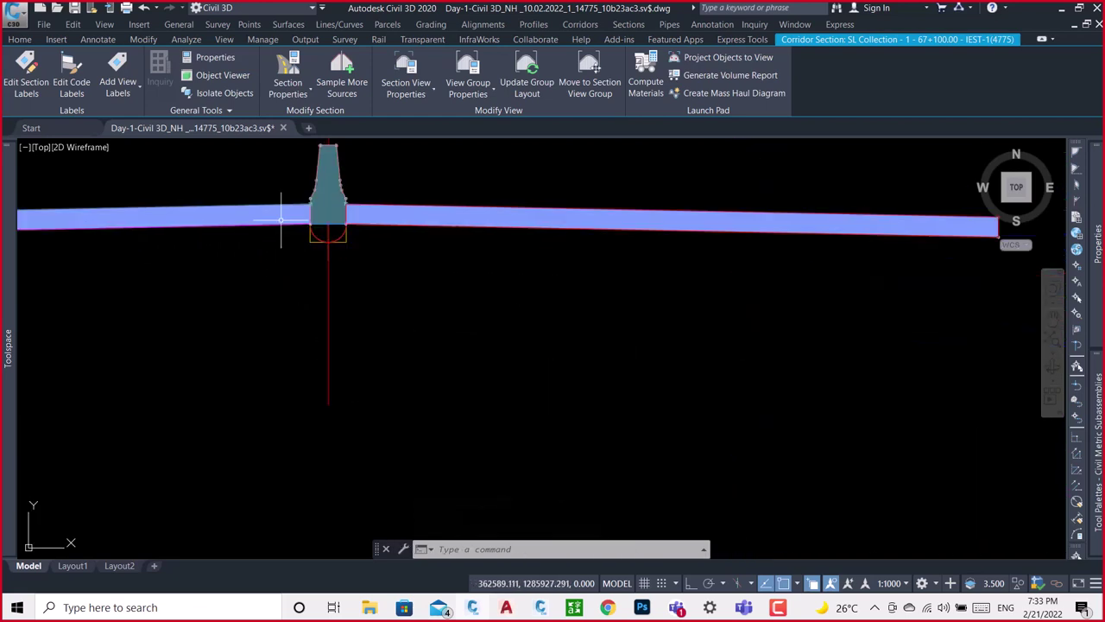
{"action": "middle_click_drag", "start_coordinate": [313, 196], "coordinate": [336, 290]}
{"action": "scroll", "coordinate": [361, 247], "scroll_direction": "up", "scroll_amount": 4}
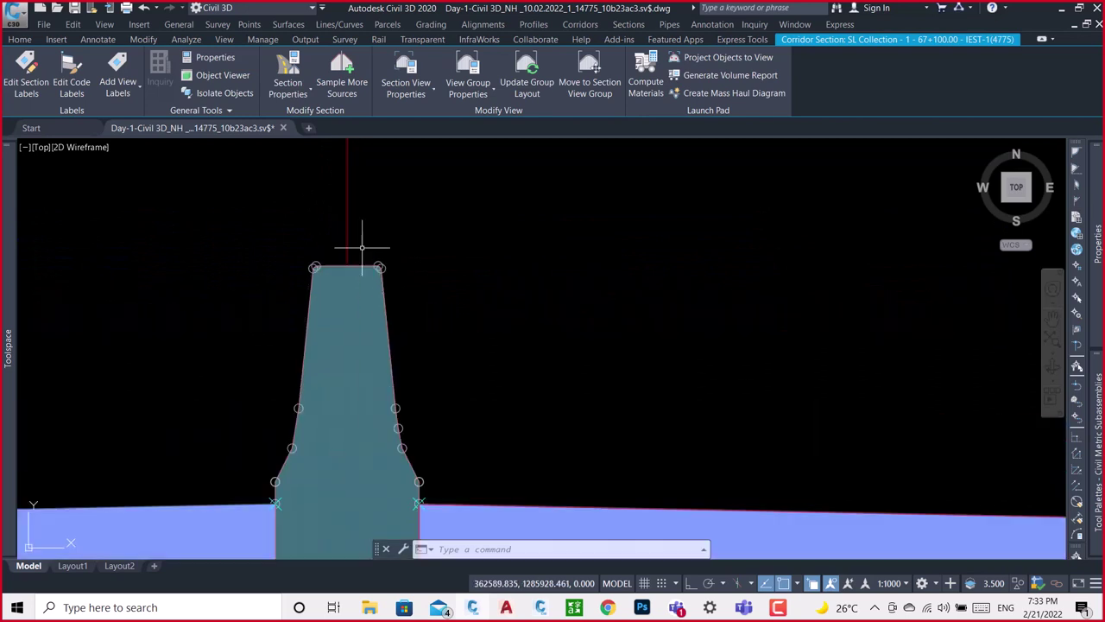
{"action": "scroll", "coordinate": [368, 264], "scroll_direction": "up", "scroll_amount": 5}
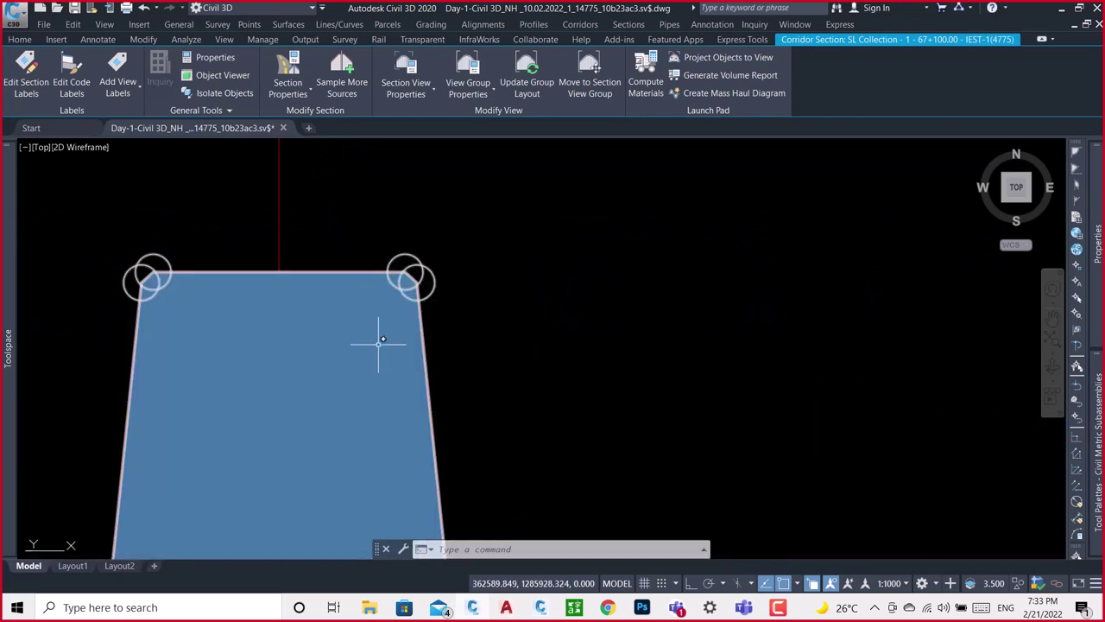
{"action": "scroll", "coordinate": [319, 316], "scroll_direction": "down", "scroll_amount": 5}
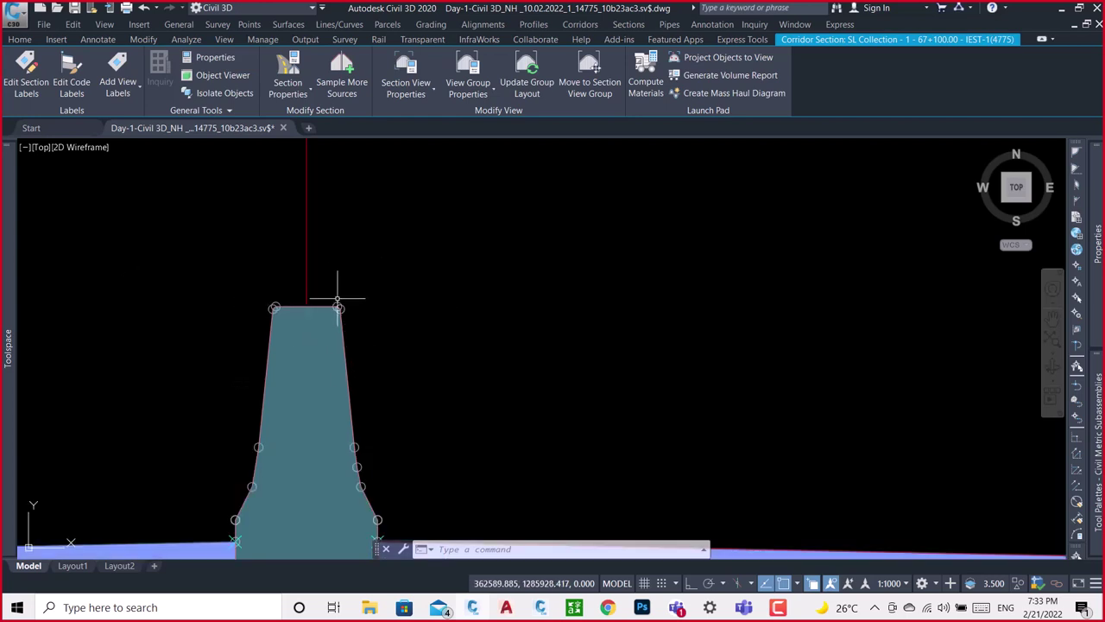
{"action": "scroll", "coordinate": [350, 312], "scroll_direction": "down", "scroll_amount": 4}
{"action": "scroll", "coordinate": [328, 375], "scroll_direction": "up", "scroll_amount": 6}
{"action": "scroll", "coordinate": [340, 394], "scroll_direction": "up", "scroll_amount": 2}
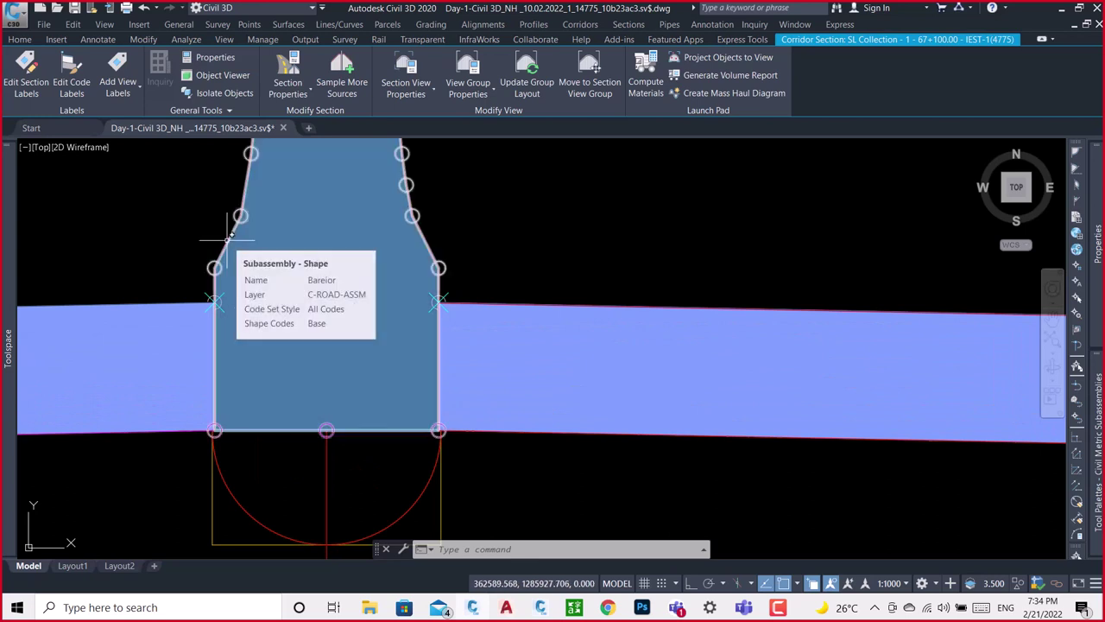
{"action": "scroll", "coordinate": [229, 236], "scroll_direction": "down", "scroll_amount": 2}
{"action": "scroll", "coordinate": [228, 242], "scroll_direction": "down", "scroll_amount": 3}
{"action": "scroll", "coordinate": [229, 246], "scroll_direction": "down", "scroll_amount": 3}
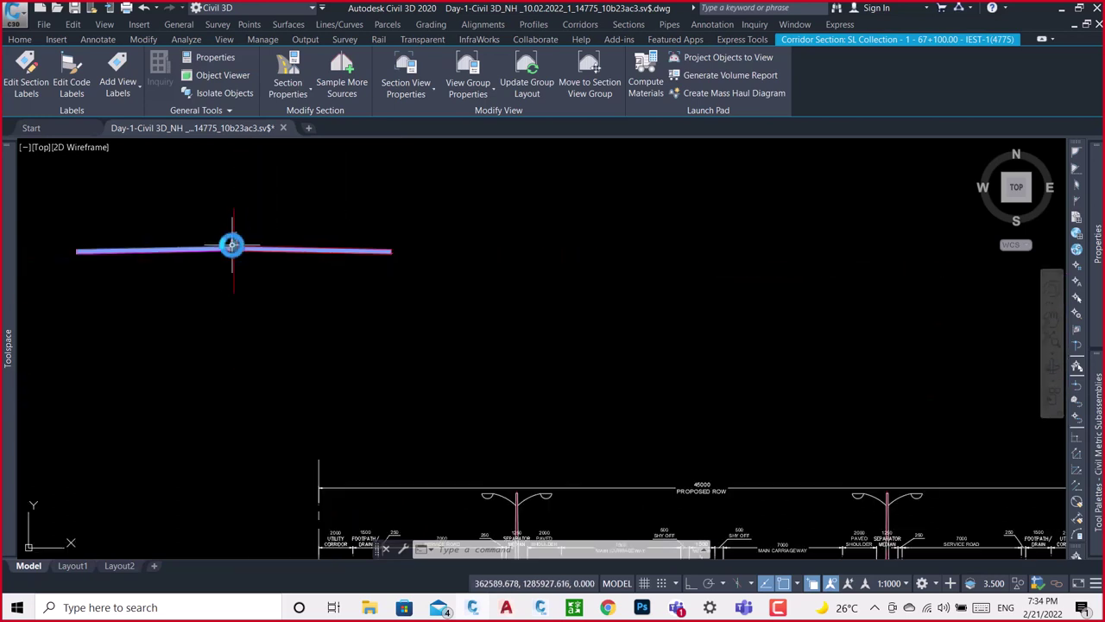
{"action": "scroll", "coordinate": [228, 246], "scroll_direction": "down", "scroll_amount": 3}
Clear the selection and zoom to the 67+120.00 section view with its PCC table (5.04, 100.80).
{"action": "mouse_move", "coordinate": [447, 337]}
{"action": "middle_mouse_down"}
{"action": "mouse_move", "coordinate": [506, 354]}
{"action": "mouse_move", "coordinate": [427, 354]}
{"action": "middle_mouse_up"}
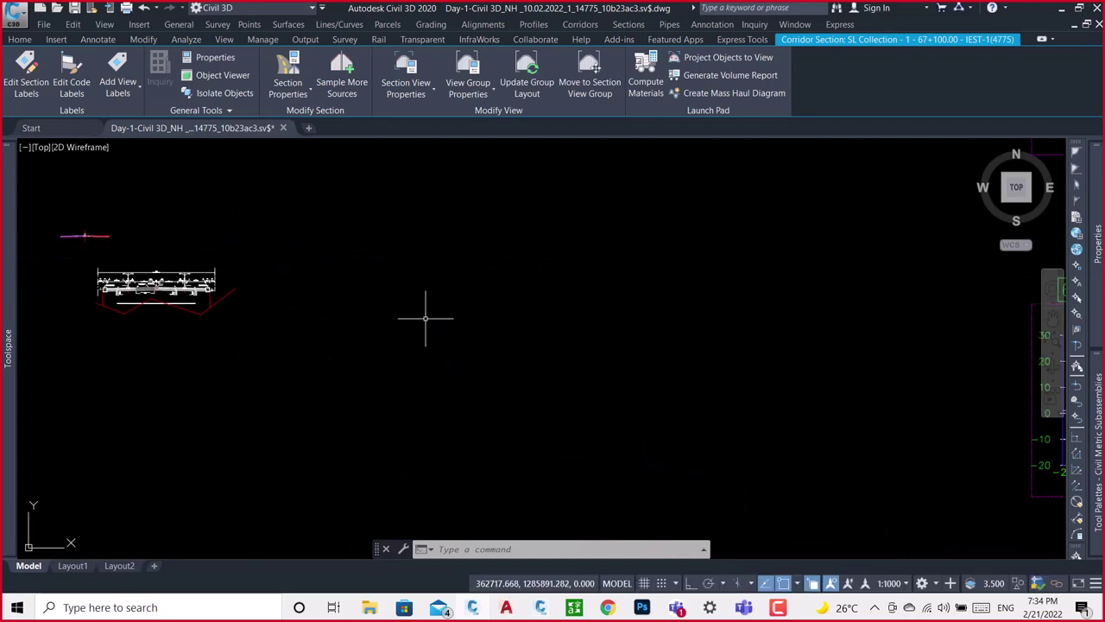
{"action": "scroll", "coordinate": [427, 316], "scroll_direction": "down", "scroll_amount": 3}
{"action": "scroll", "coordinate": [709, 356], "scroll_direction": "up", "scroll_amount": 5}
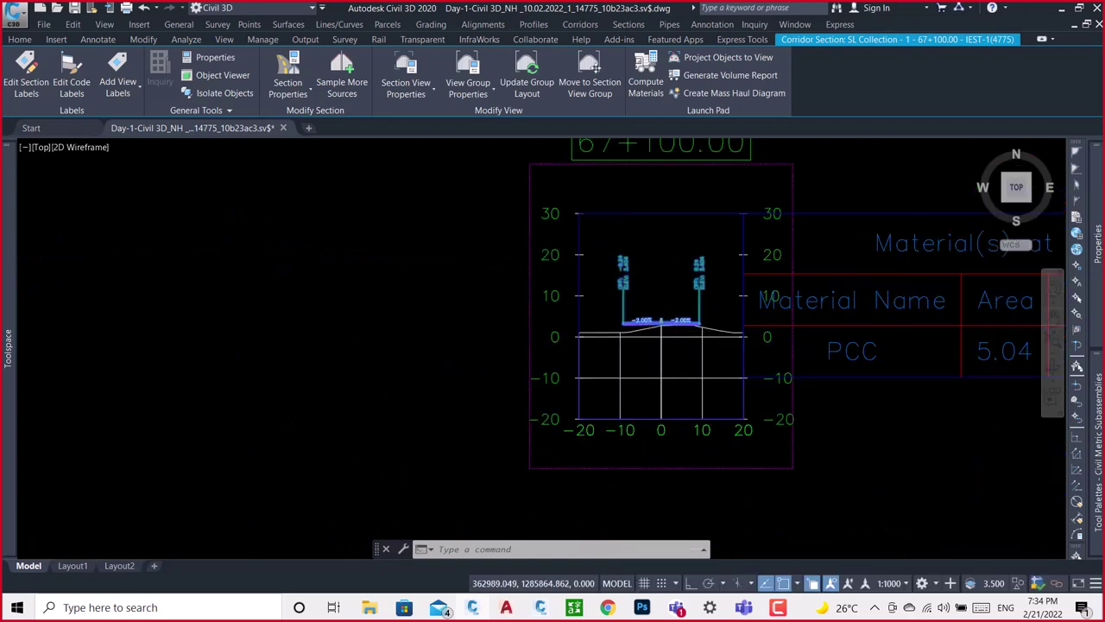
{"action": "scroll", "coordinate": [710, 356], "scroll_direction": "down", "scroll_amount": 5}
{"action": "scroll", "coordinate": [665, 444], "scroll_direction": "up", "scroll_amount": 5}
{"action": "scroll", "coordinate": [666, 436], "scroll_direction": "up", "scroll_amount": 3}
{"action": "scroll", "coordinate": [653, 423], "scroll_direction": "up", "scroll_amount": 3}
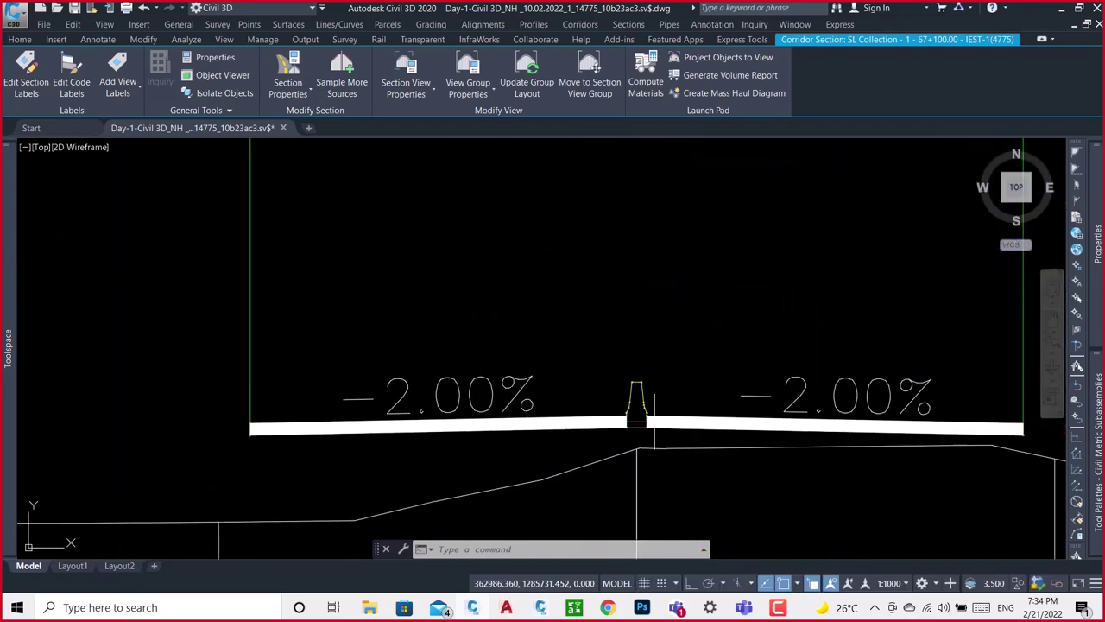
{"action": "scroll", "coordinate": [653, 408], "scroll_direction": "up", "scroll_amount": 3}
{"action": "key", "text": "Escape"}
{"action": "key", "text": "Escape"}
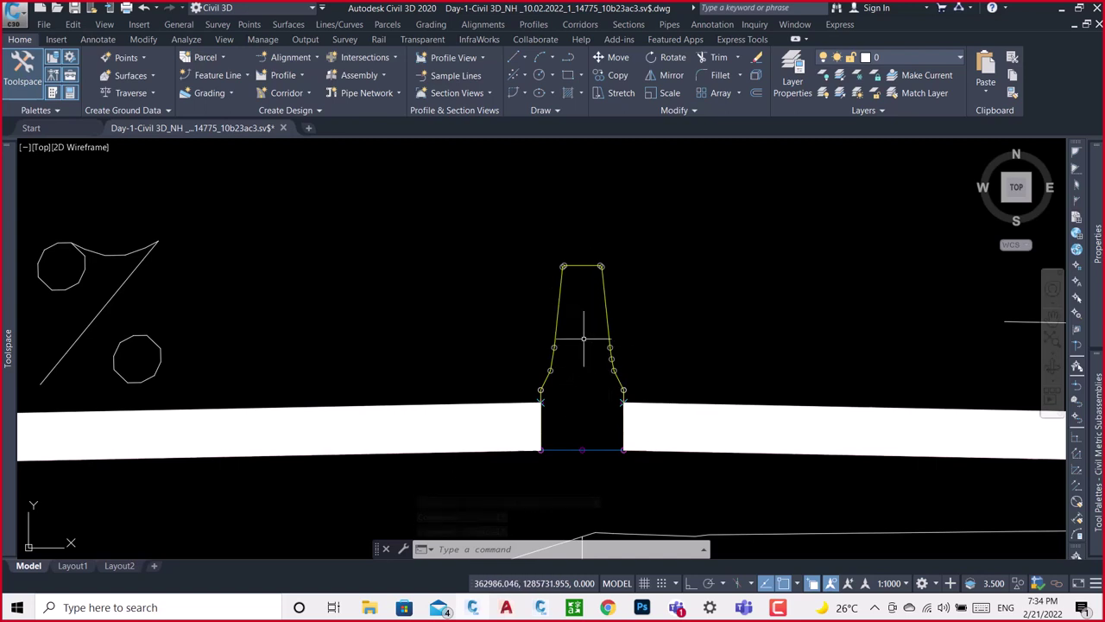
{"action": "scroll", "coordinate": [572, 333], "scroll_direction": "down", "scroll_amount": 3}
{"action": "scroll", "coordinate": [568, 327], "scroll_direction": "down", "scroll_amount": 3}
{"action": "scroll", "coordinate": [568, 326], "scroll_direction": "down", "scroll_amount": 3}
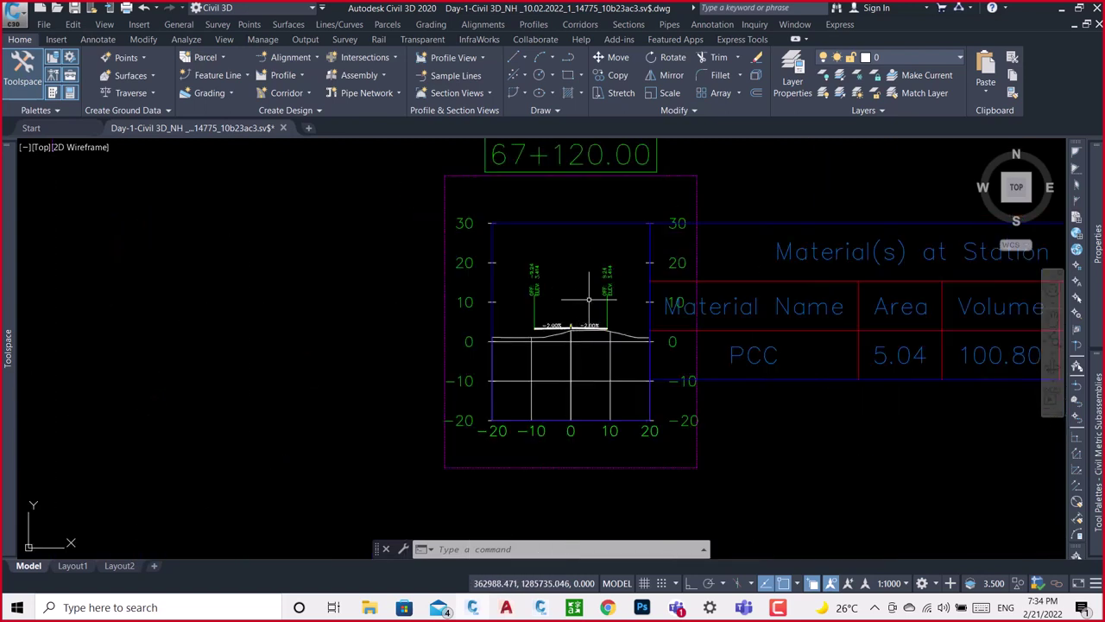
Open Section View Group Properties for the 67+120.00 view and list its drawn sections.
{"action": "left_click", "coordinate": [696, 178]}
{"action": "right_click", "coordinate": [637, 197]}
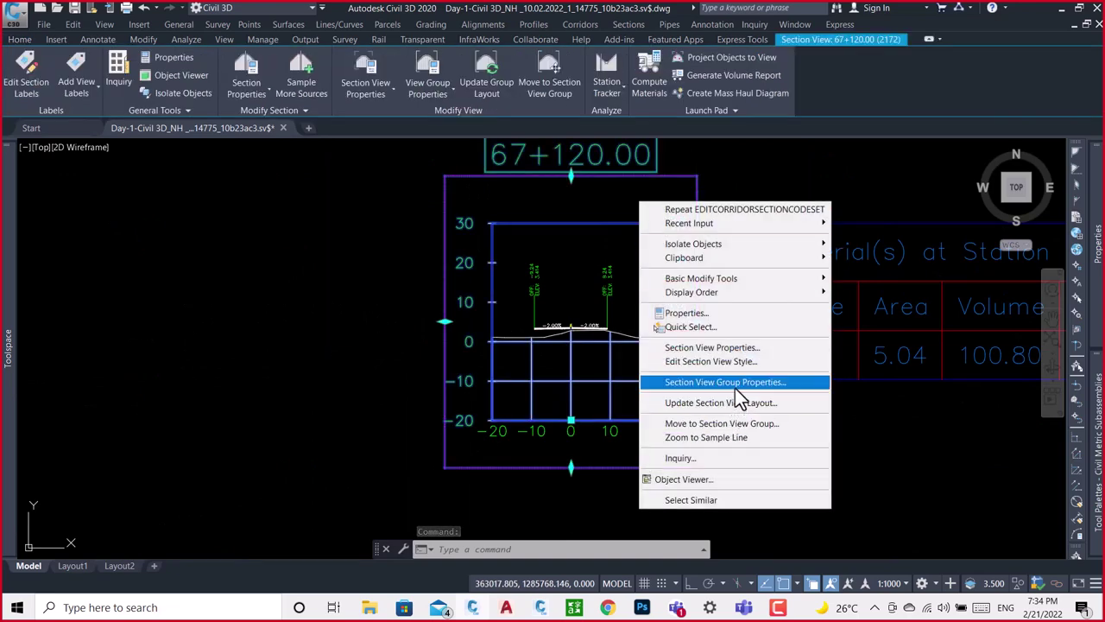
{"action": "left_click", "coordinate": [734, 385]}
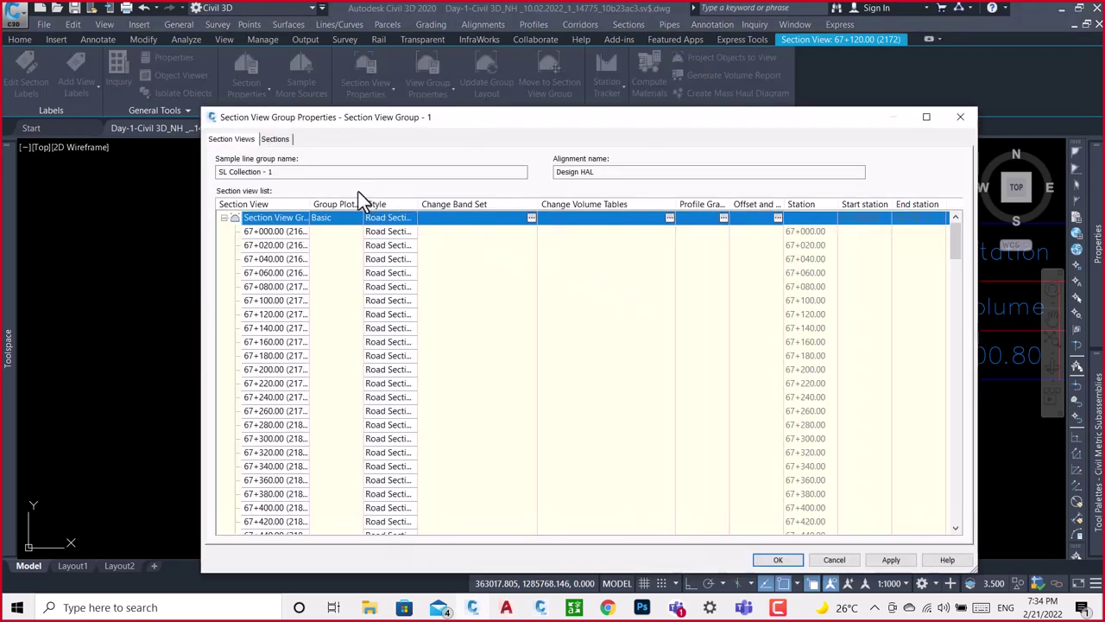
{"action": "left_click_drag", "start_coordinate": [309, 204], "coordinate": [362, 207]}
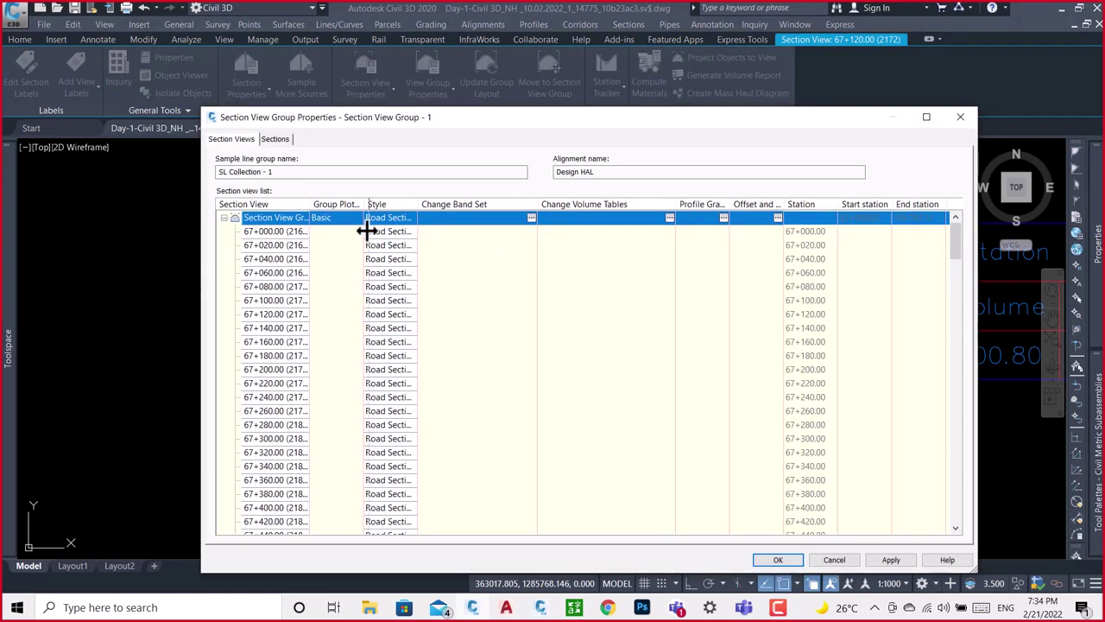
{"action": "left_click", "coordinate": [283, 139]}
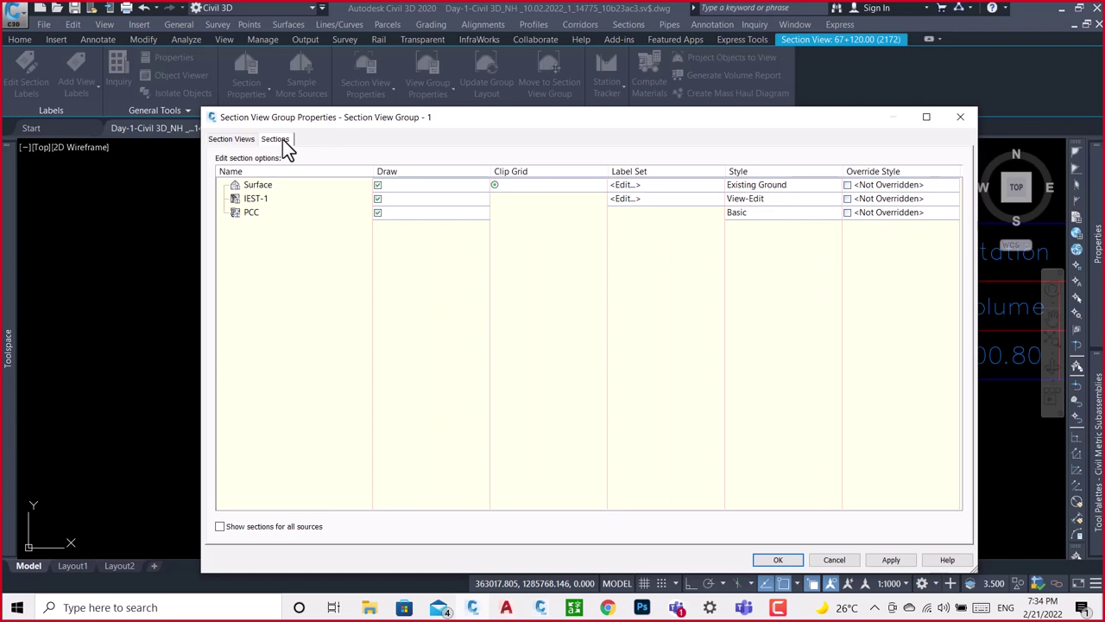
{"action": "left_click", "coordinate": [260, 217]}
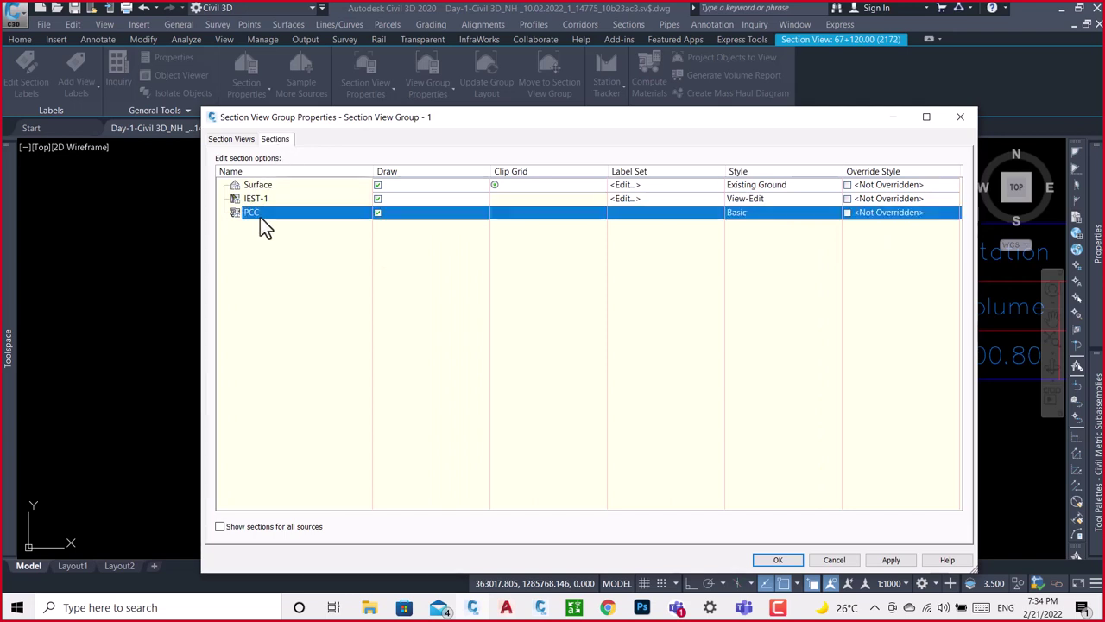
Review the PCC section's style options, leaving it as Basic.
{"action": "left_click", "coordinate": [756, 215]}
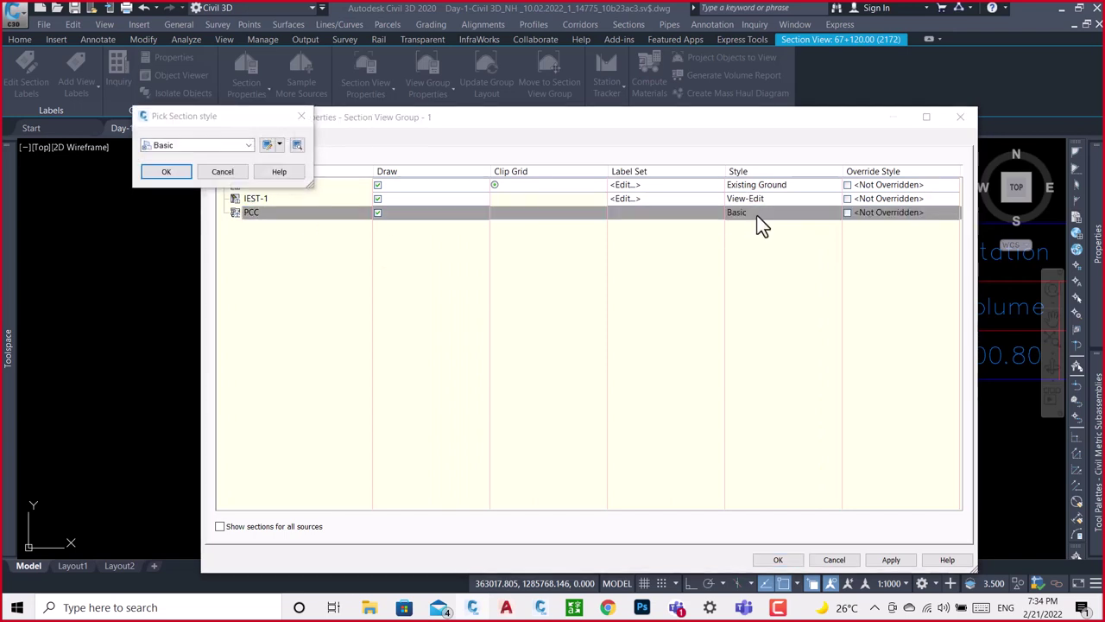
{"action": "left_click", "coordinate": [247, 147]}
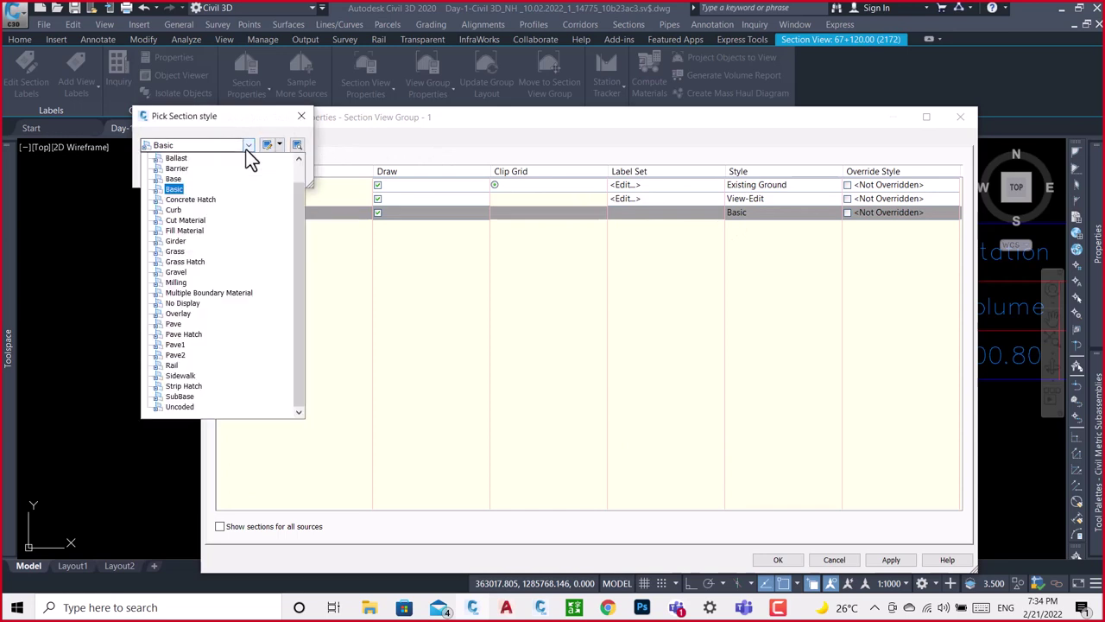
{"action": "left_click", "coordinate": [247, 147]}
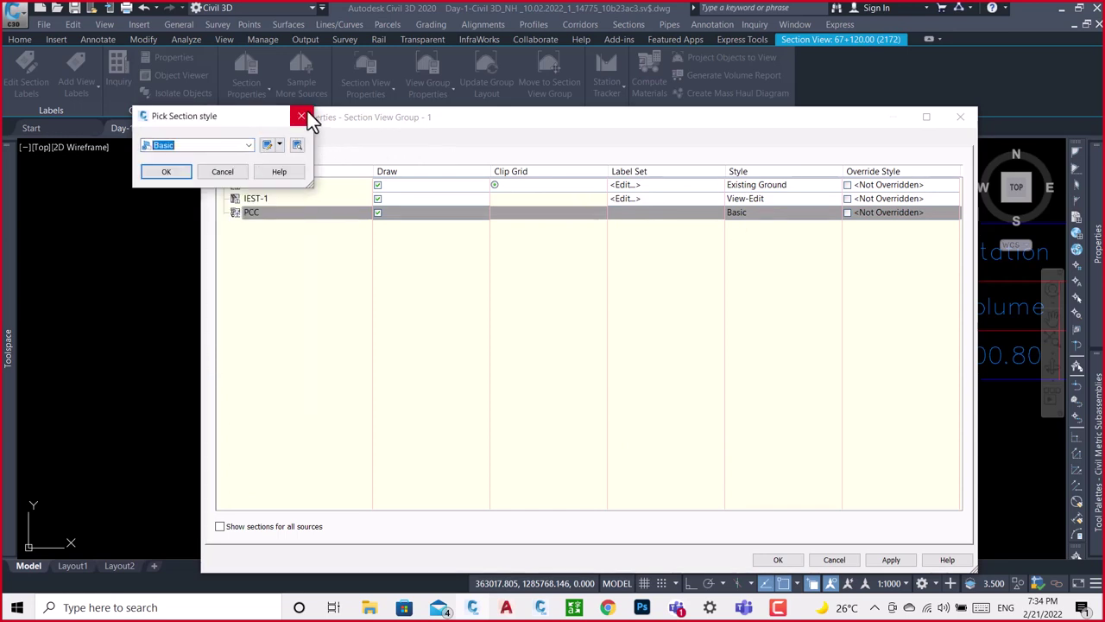
{"action": "left_click", "coordinate": [302, 113]}
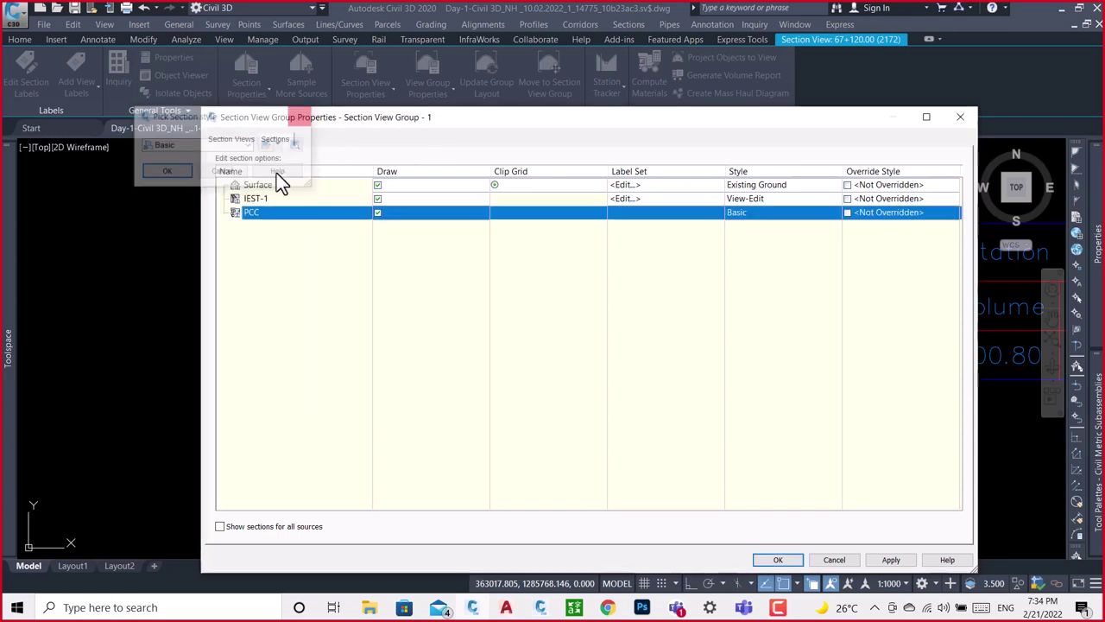
Set the IEST-1 corridor section's style to All Codes, then apply and close.
{"action": "left_click", "coordinate": [763, 198]}
{"action": "left_click", "coordinate": [763, 199]}
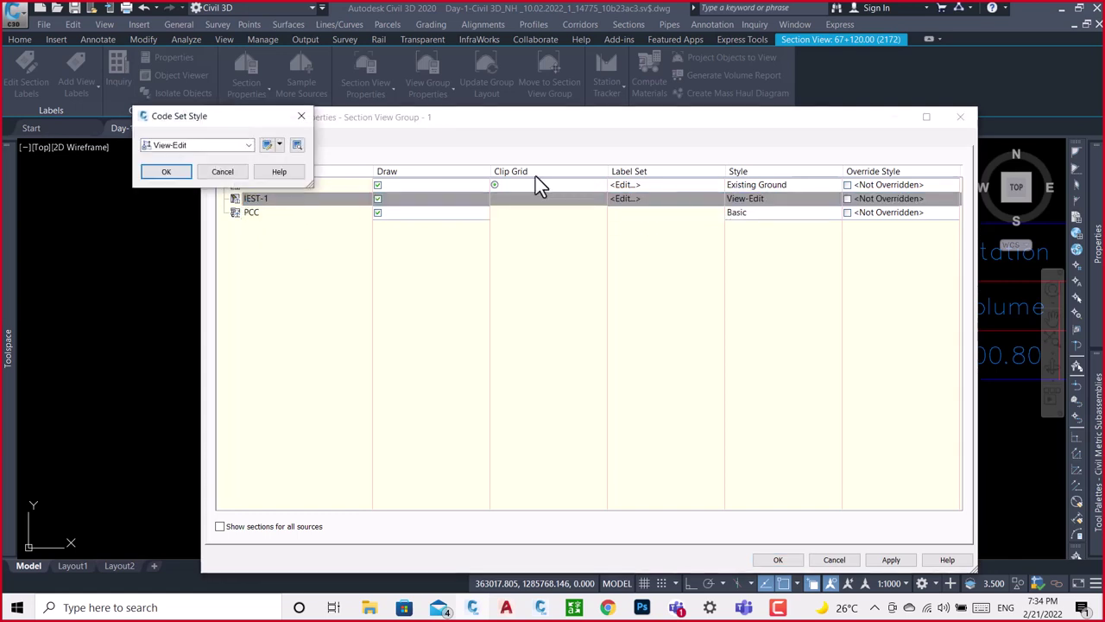
{"action": "left_click", "coordinate": [241, 146]}
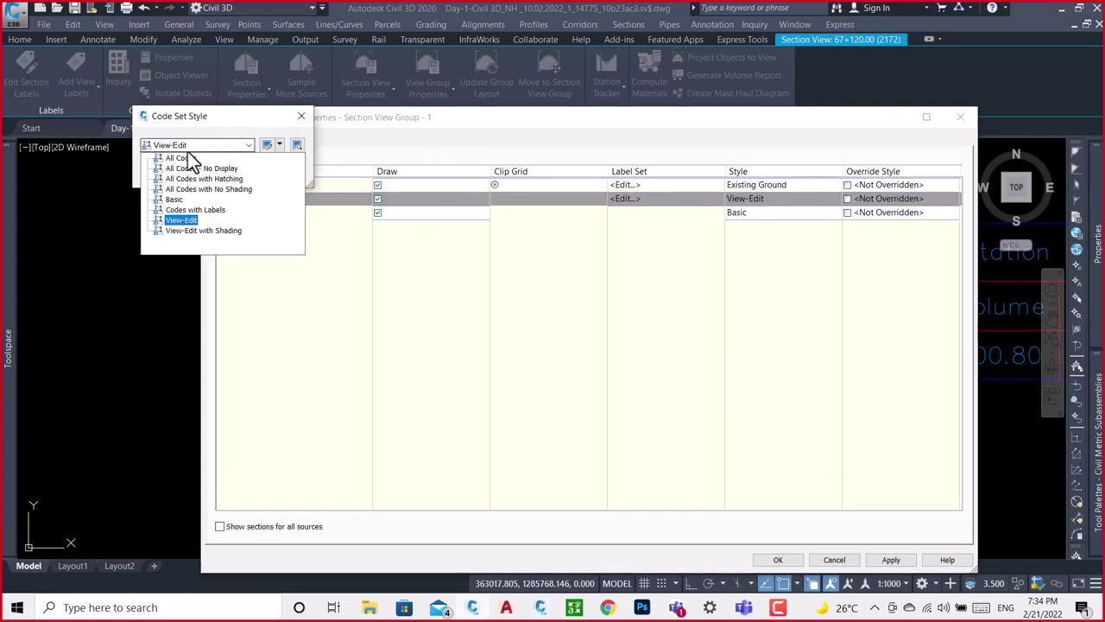
{"action": "left_click", "coordinate": [190, 157]}
{"action": "left_click", "coordinate": [175, 174]}
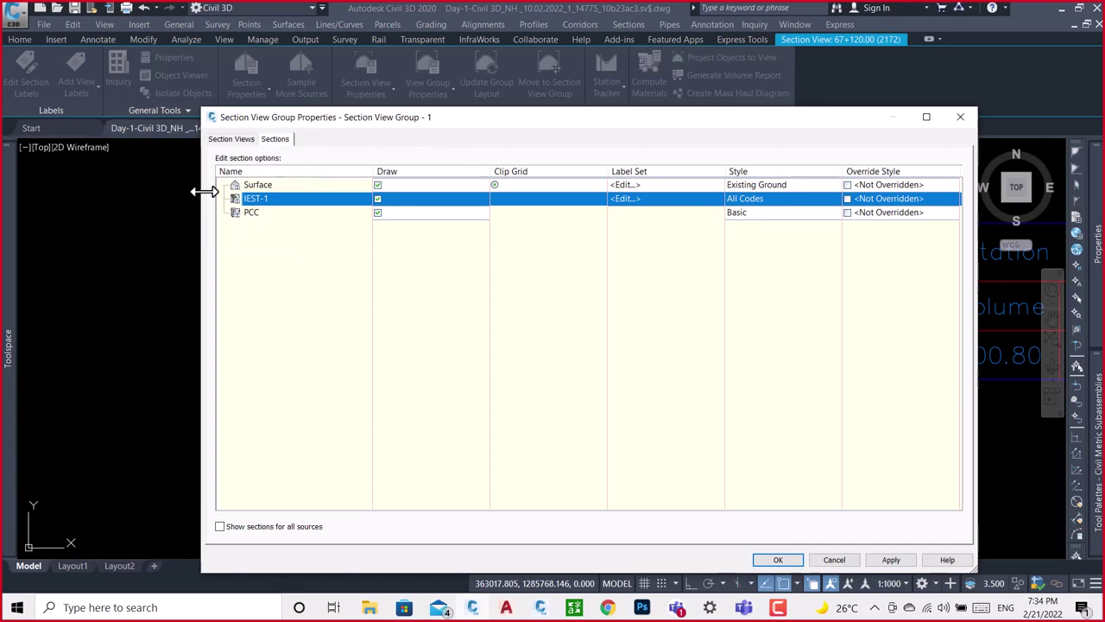
{"action": "left_click", "coordinate": [898, 559]}
{"action": "left_click", "coordinate": [777, 559]}
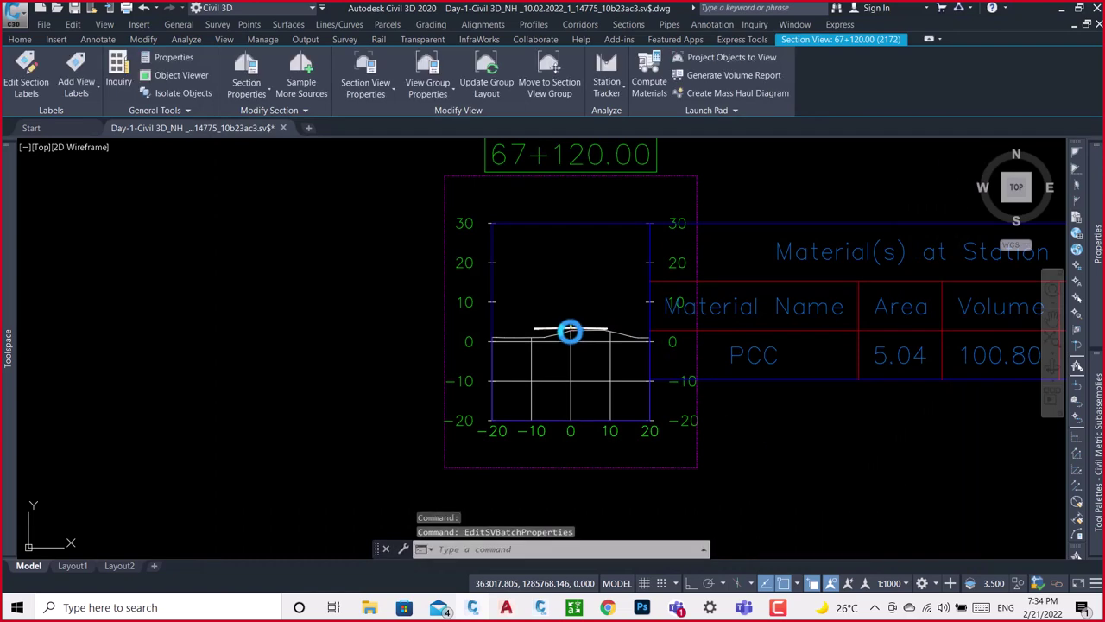
Zoom and pan around the 67+140.00 section view, slab and material table.
{"action": "key", "text": "Escape"}
{"action": "scroll", "coordinate": [571, 334], "scroll_direction": "up", "scroll_amount": 5}
{"action": "scroll", "coordinate": [571, 334], "scroll_direction": "up", "scroll_amount": 4}
{"action": "scroll", "coordinate": [578, 277], "scroll_direction": "up", "scroll_amount": 5}
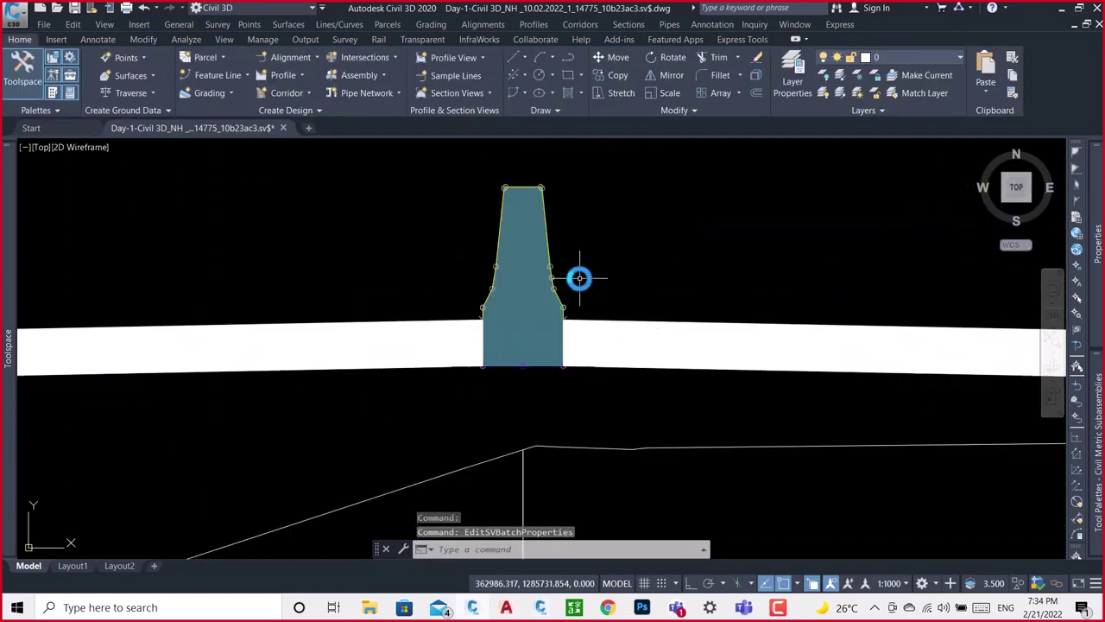
{"action": "scroll", "coordinate": [578, 277], "scroll_direction": "up", "scroll_amount": 2}
{"action": "scroll", "coordinate": [579, 277], "scroll_direction": "down", "scroll_amount": 4}
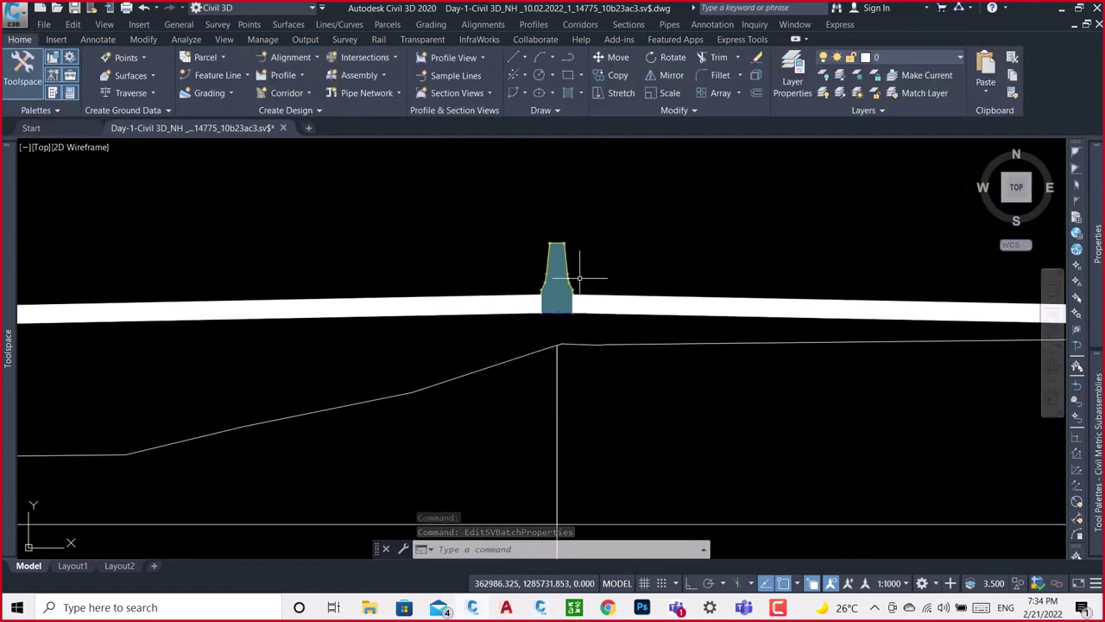
{"action": "scroll", "coordinate": [578, 277], "scroll_direction": "down", "scroll_amount": 2}
{"action": "scroll", "coordinate": [617, 276], "scroll_direction": "down", "scroll_amount": 2}
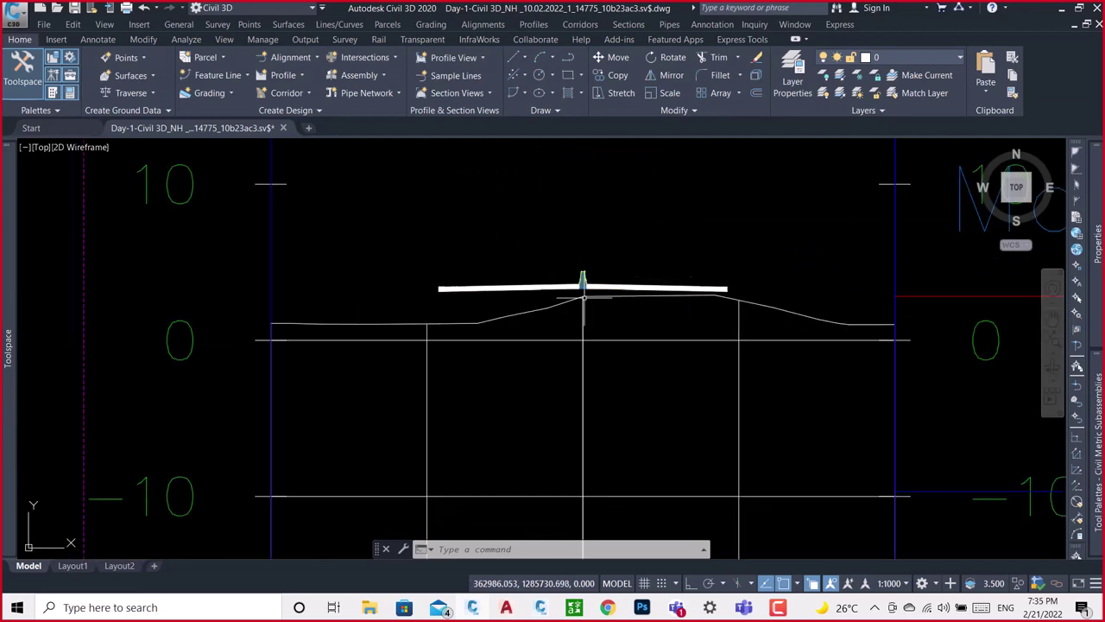
{"action": "scroll", "coordinate": [609, 311], "scroll_direction": "down", "scroll_amount": 2}
{"action": "scroll", "coordinate": [600, 363], "scroll_direction": "down", "scroll_amount": 2}
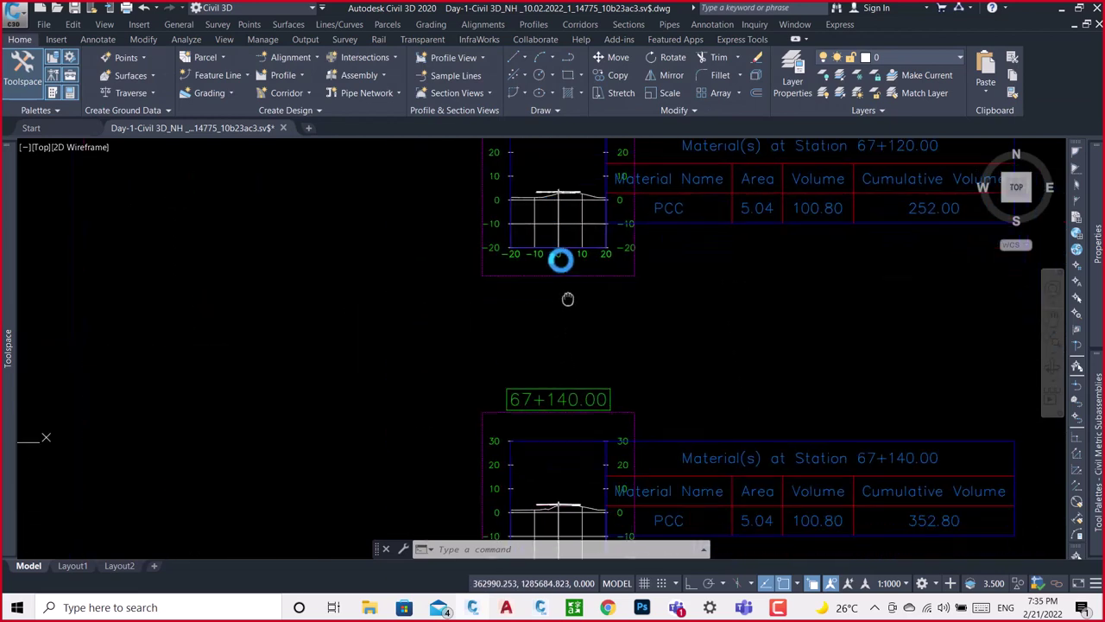
{"action": "middle_click_drag", "start_coordinate": [596, 397], "coordinate": [570, 250]}
{"action": "scroll", "coordinate": [496, 469], "scroll_direction": "up", "scroll_amount": 5}
{"action": "middle_click_drag", "start_coordinate": [496, 469], "coordinate": [641, 237]}
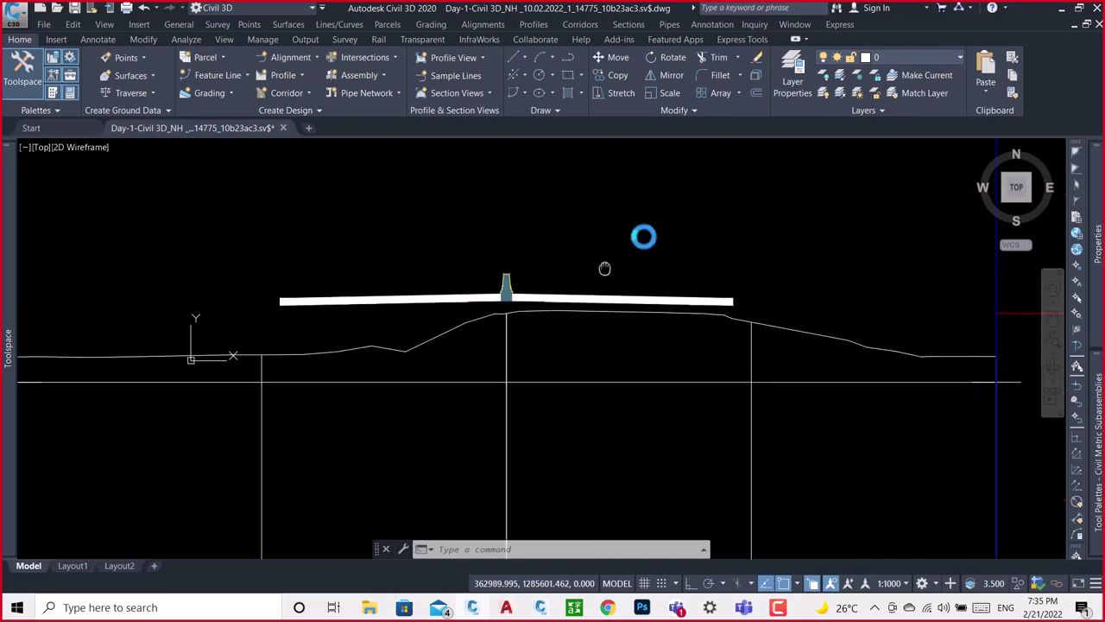
{"action": "scroll", "coordinate": [547, 255], "scroll_direction": "up", "scroll_amount": 1}
{"action": "scroll", "coordinate": [548, 255], "scroll_direction": "up", "scroll_amount": 4}
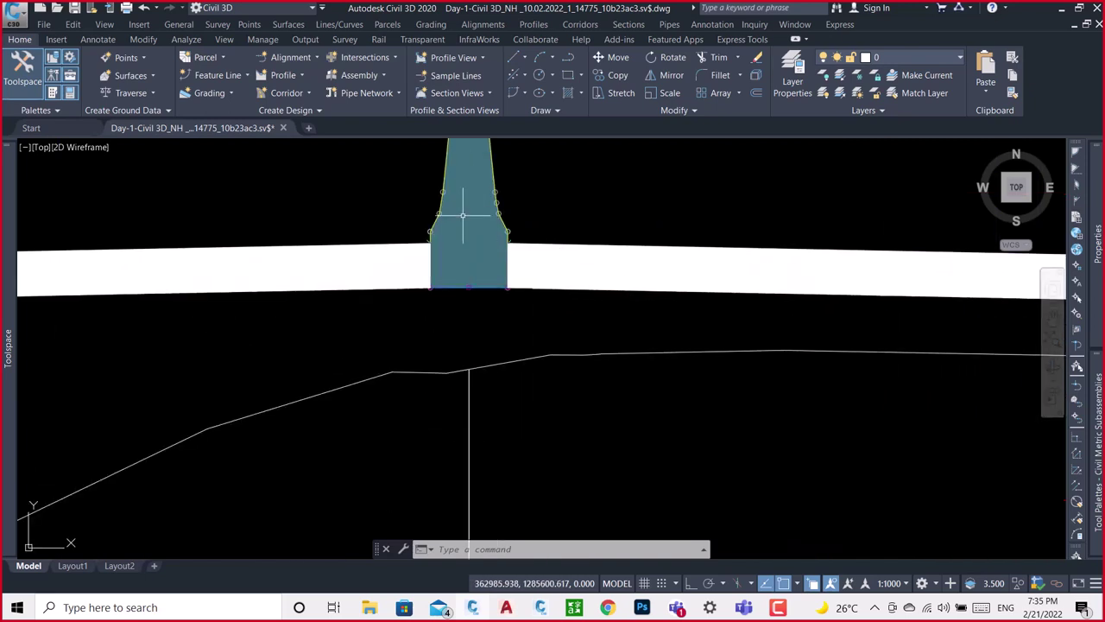
{"action": "middle_click_drag", "start_coordinate": [462, 216], "coordinate": [501, 341]}
{"action": "scroll", "coordinate": [528, 300], "scroll_direction": "down", "scroll_amount": 6}
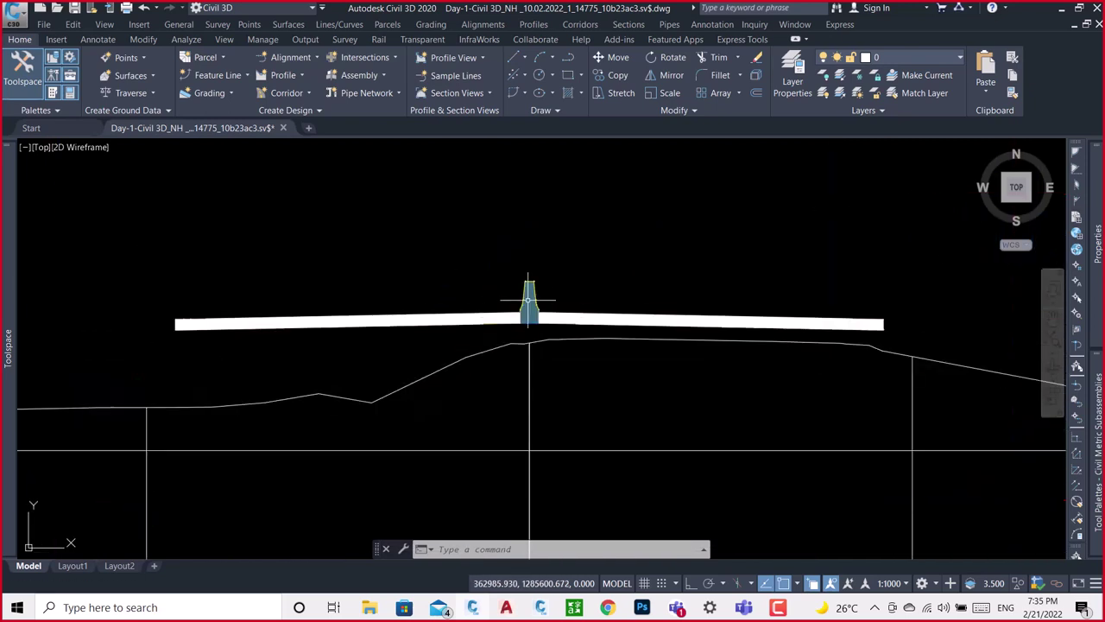
{"action": "scroll", "coordinate": [540, 245], "scroll_direction": "down", "scroll_amount": 4}
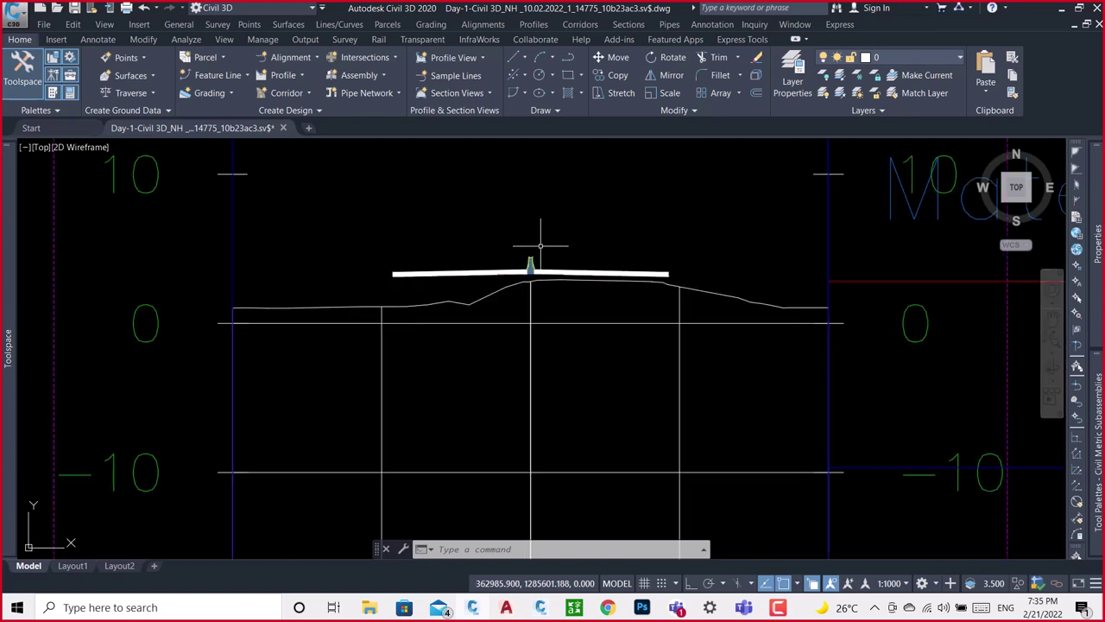
{"action": "scroll", "coordinate": [540, 245], "scroll_direction": "down", "scroll_amount": 3}
{"action": "scroll", "coordinate": [552, 251], "scroll_direction": "down", "scroll_amount": 2}
{"action": "middle_click_drag", "start_coordinate": [814, 296], "coordinate": [713, 304]}
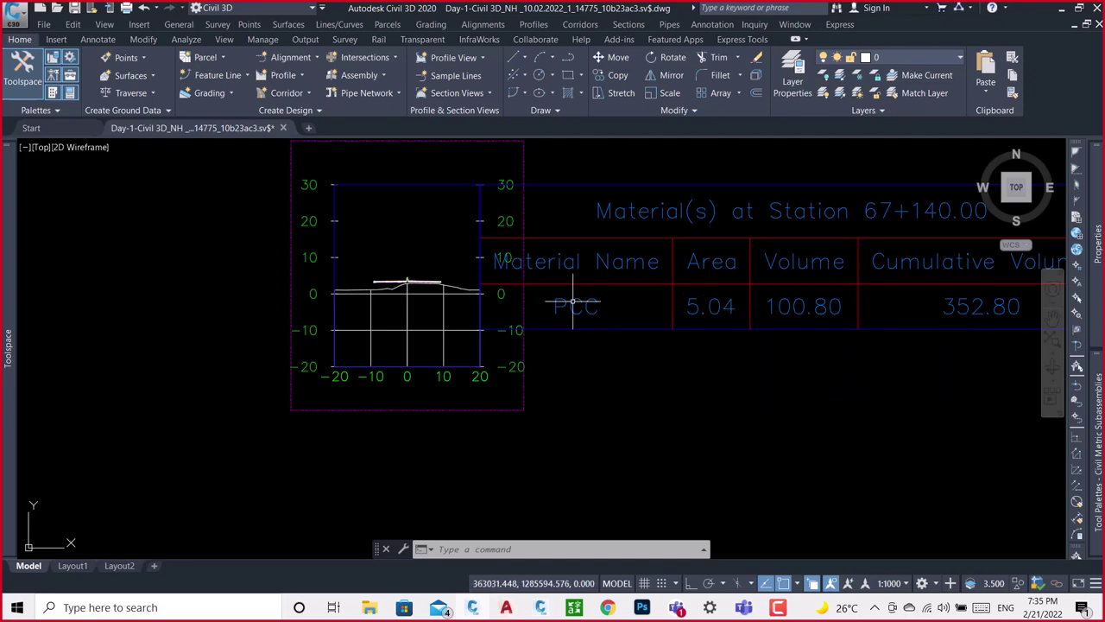
Zoom out to see the full drawing layout.
{"action": "scroll", "coordinate": [432, 285], "scroll_direction": "up", "scroll_amount": 5}
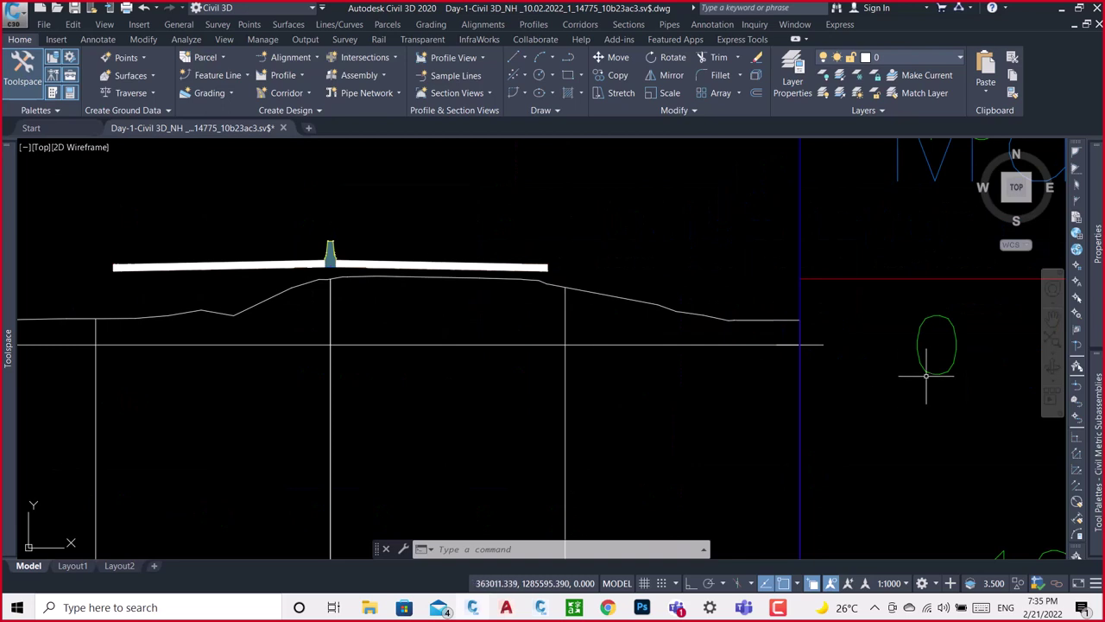
{"action": "scroll", "coordinate": [553, 251], "scroll_direction": "down", "scroll_amount": 5}
{"action": "scroll", "coordinate": [470, 247], "scroll_direction": "up", "scroll_amount": 4}
{"action": "scroll", "coordinate": [488, 242], "scroll_direction": "up", "scroll_amount": 3}
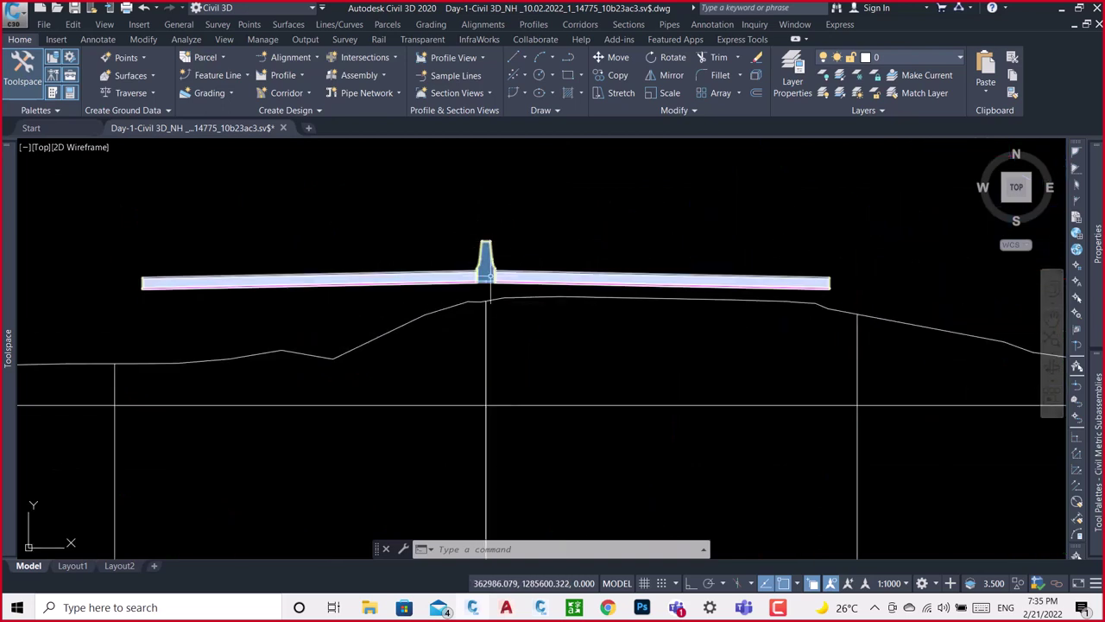
{"action": "scroll", "coordinate": [485, 257], "scroll_direction": "up", "scroll_amount": 4}
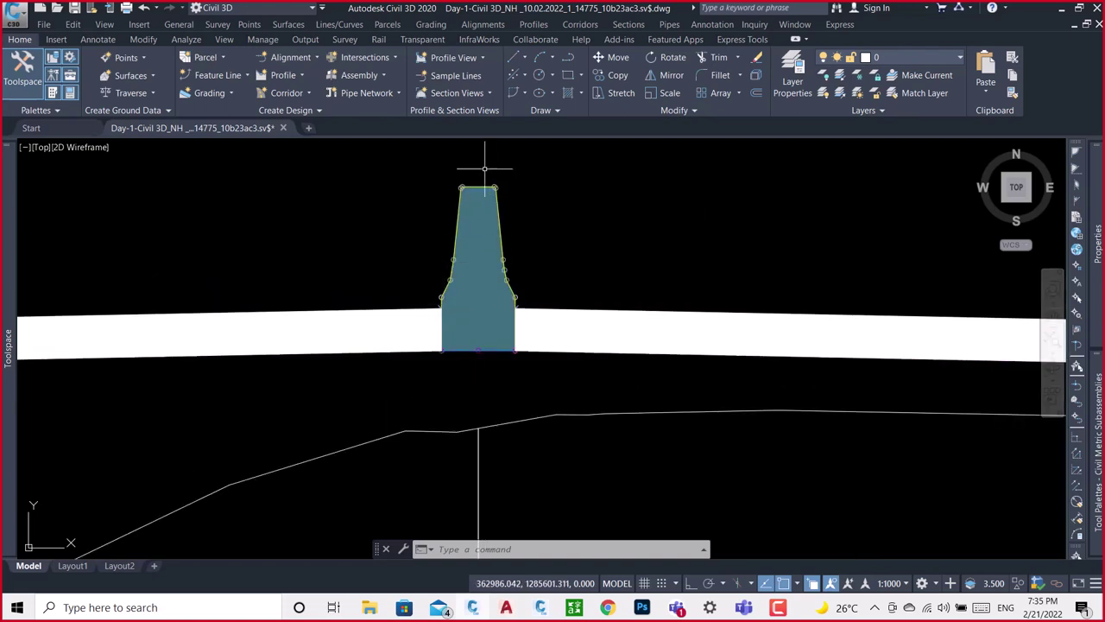
{"action": "scroll", "coordinate": [476, 259], "scroll_direction": "down", "scroll_amount": 3}
{"action": "scroll", "coordinate": [467, 344], "scroll_direction": "down", "scroll_amount": 3}
{"action": "scroll", "coordinate": [467, 344], "scroll_direction": "down", "scroll_amount": 1}
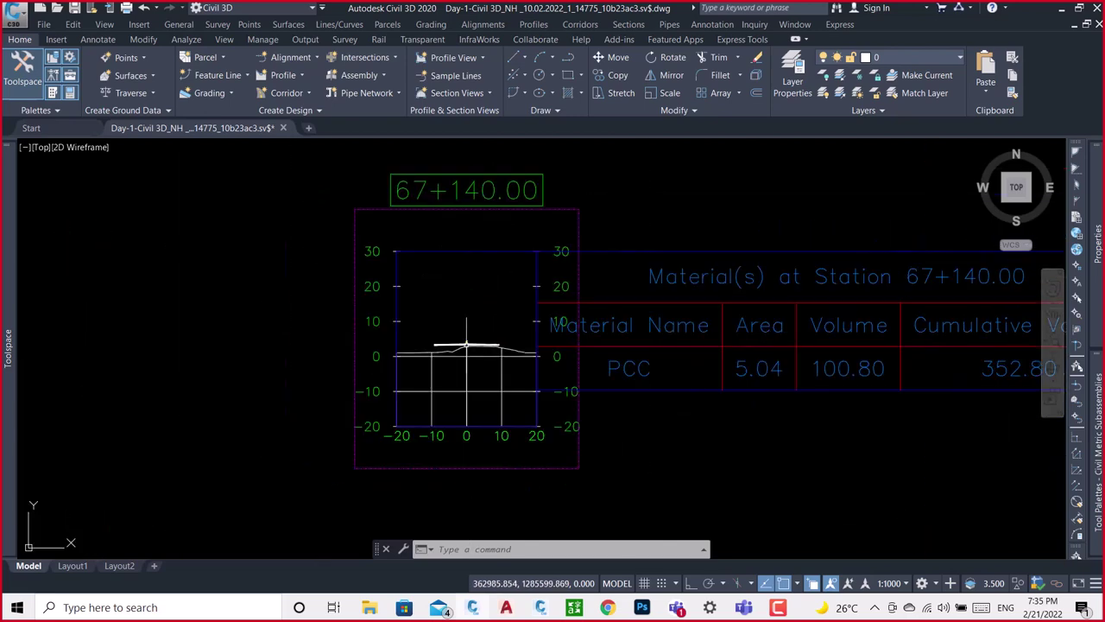
{"action": "scroll", "coordinate": [463, 343], "scroll_direction": "up", "scroll_amount": 2}
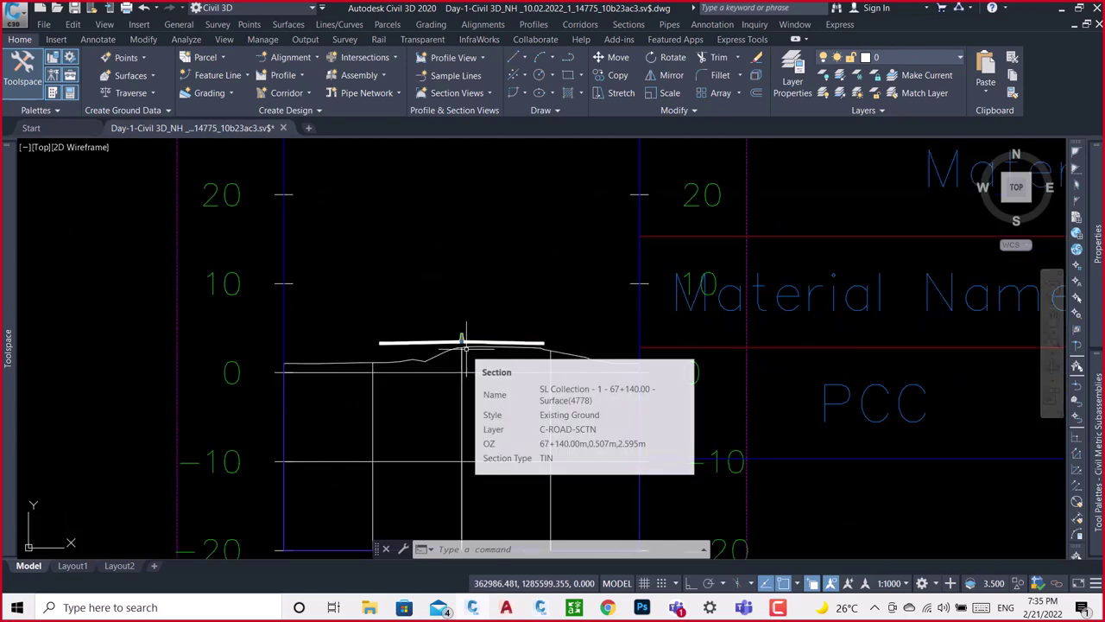
{"action": "scroll", "coordinate": [464, 343], "scroll_direction": "up", "scroll_amount": 2}
{"action": "scroll", "coordinate": [462, 339], "scroll_direction": "up", "scroll_amount": 5}
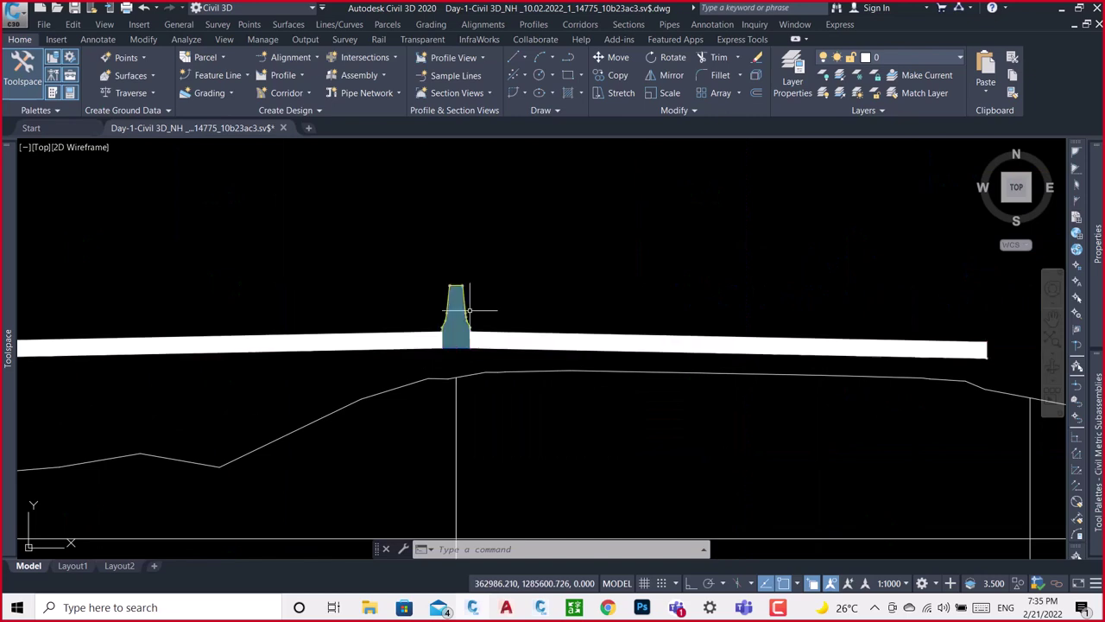
{"action": "scroll", "coordinate": [469, 310], "scroll_direction": "down", "scroll_amount": 5}
{"action": "scroll", "coordinate": [468, 310], "scroll_direction": "down", "scroll_amount": 3}
{"action": "scroll", "coordinate": [469, 310], "scroll_direction": "down", "scroll_amount": 2}
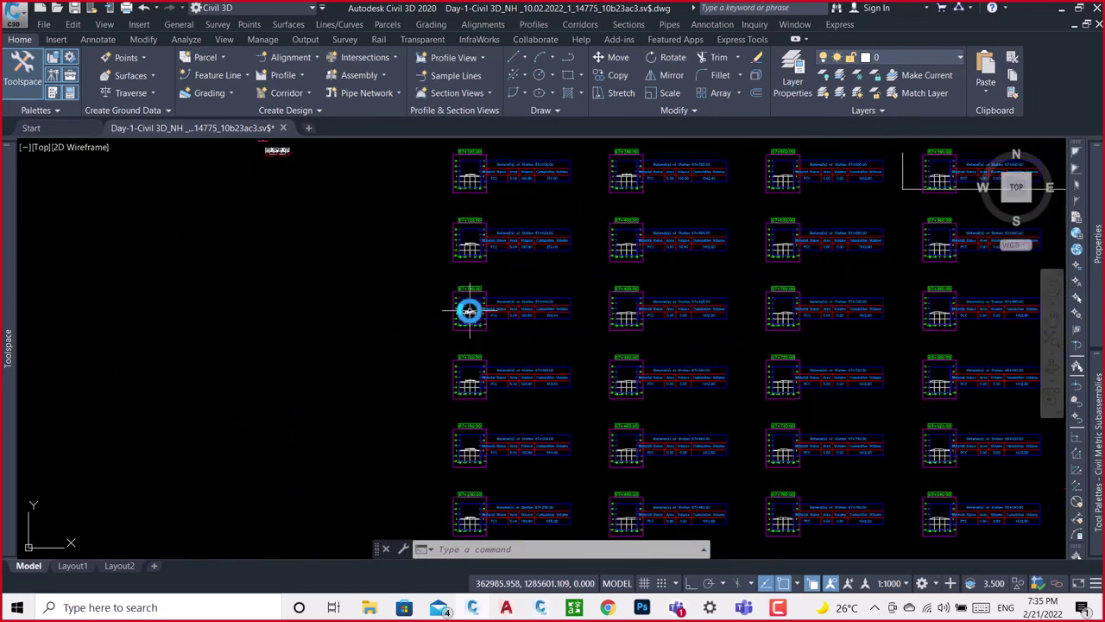
{"action": "scroll", "coordinate": [469, 309], "scroll_direction": "down", "scroll_amount": 2}
{"action": "scroll", "coordinate": [469, 310], "scroll_direction": "down", "scroll_amount": 3}
{"action": "scroll", "coordinate": [469, 310], "scroll_direction": "down", "scroll_amount": 3}
{"action": "scroll", "coordinate": [469, 310], "scroll_direction": "down", "scroll_amount": 2}
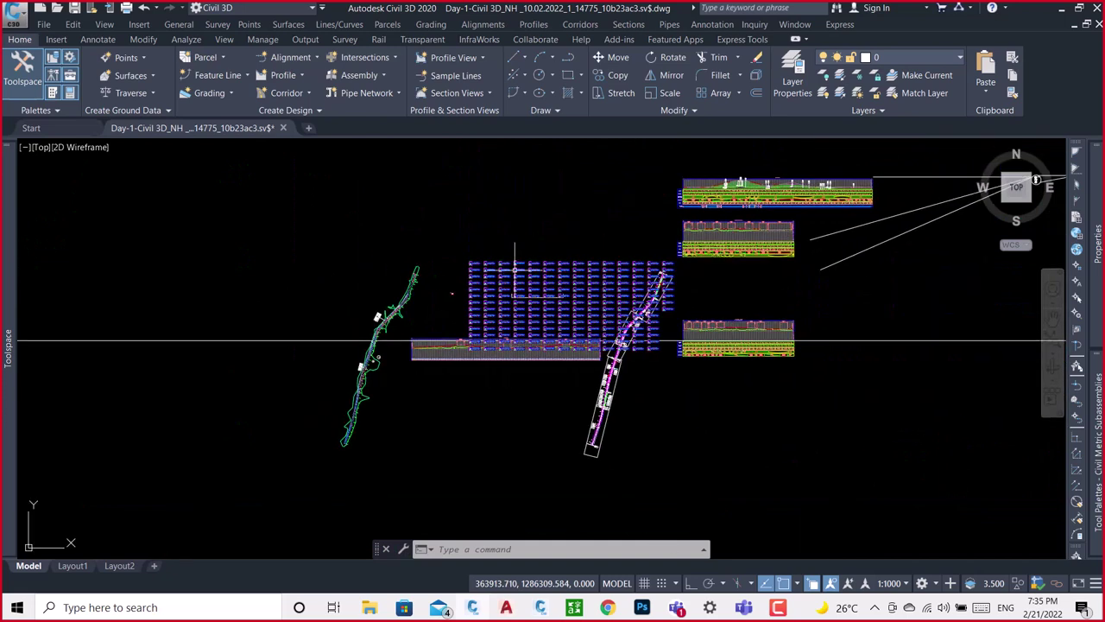
Zoom in on the separately drawn red and green PCC median polylines.
{"action": "middle_click_drag", "start_coordinate": [875, 308], "coordinate": [336, 326]}
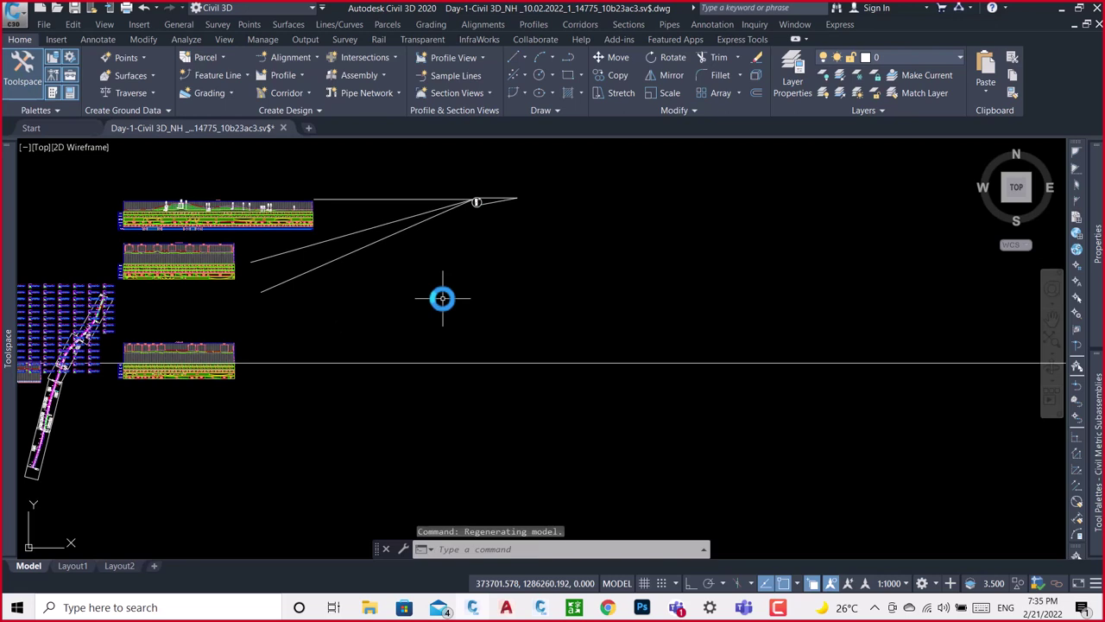
{"action": "scroll", "coordinate": [487, 192], "scroll_direction": "up", "scroll_amount": 3}
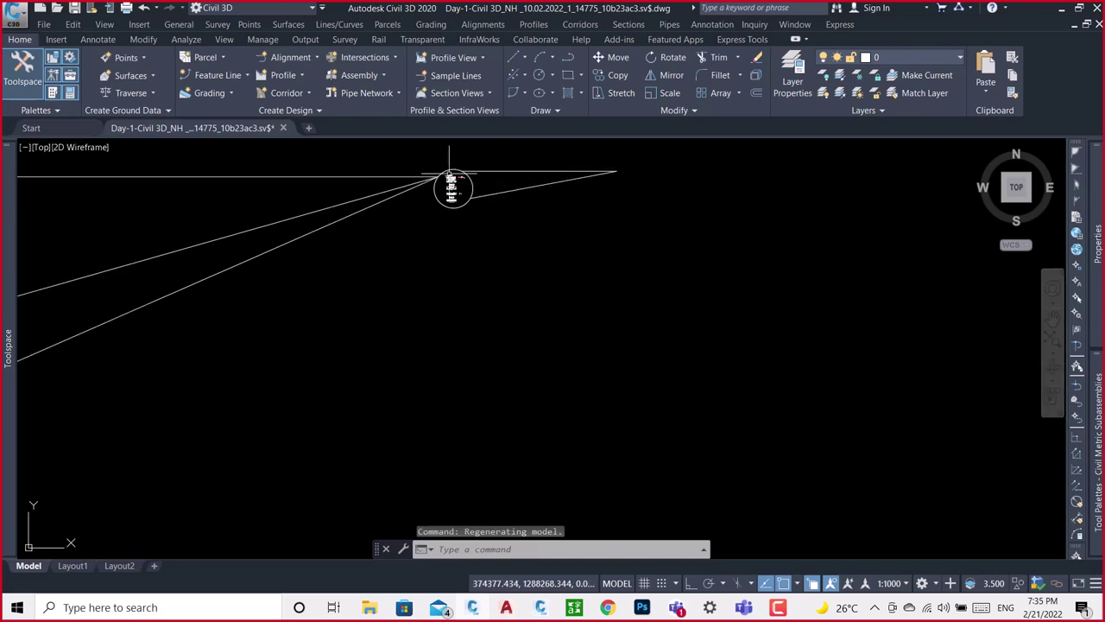
{"action": "scroll", "coordinate": [453, 186], "scroll_direction": "up", "scroll_amount": 3}
{"action": "scroll", "coordinate": [490, 259], "scroll_direction": "up", "scroll_amount": 2}
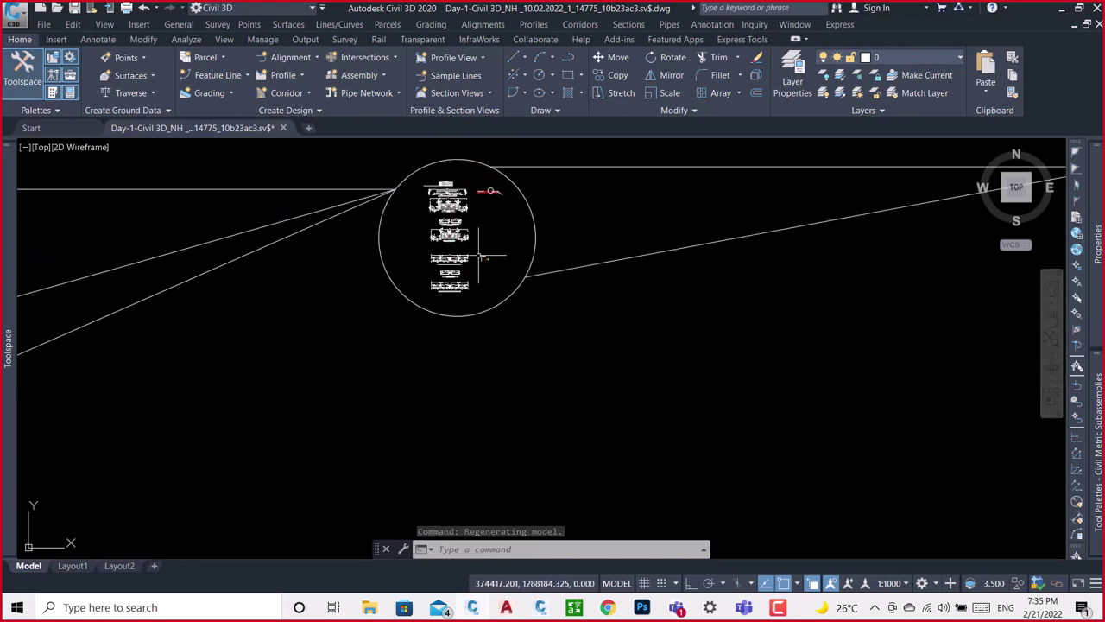
{"action": "scroll", "coordinate": [497, 272], "scroll_direction": "up", "scroll_amount": 3}
{"action": "scroll", "coordinate": [492, 259], "scroll_direction": "up", "scroll_amount": 2}
{"action": "scroll", "coordinate": [458, 237], "scroll_direction": "up", "scroll_amount": 2}
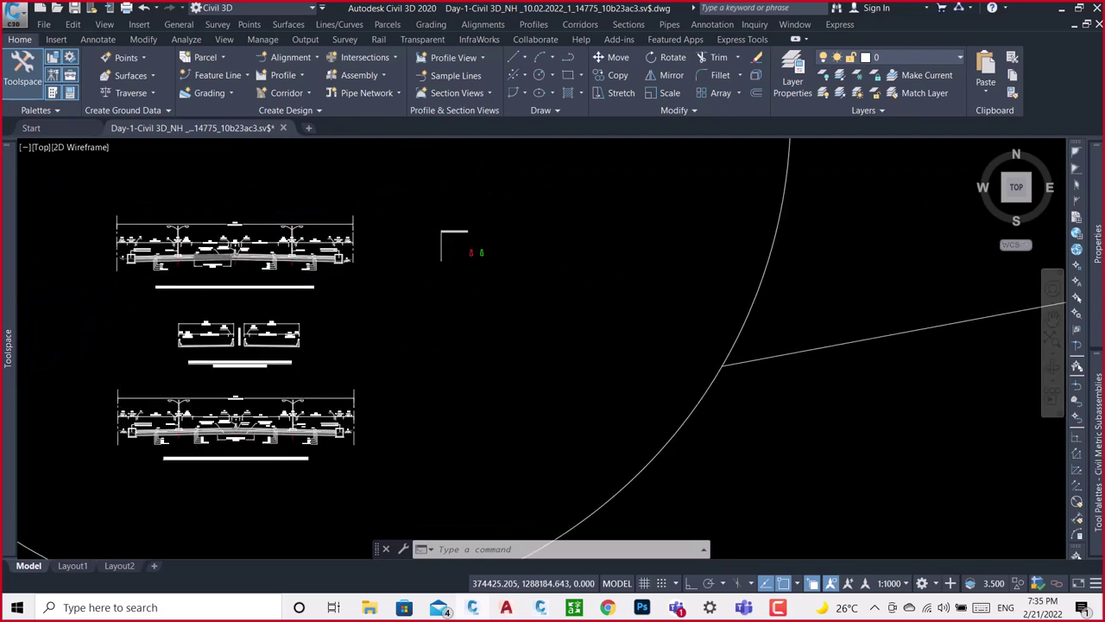
{"action": "scroll", "coordinate": [493, 289], "scroll_direction": "up", "scroll_amount": 2}
{"action": "scroll", "coordinate": [493, 289], "scroll_direction": "up", "scroll_amount": 3}
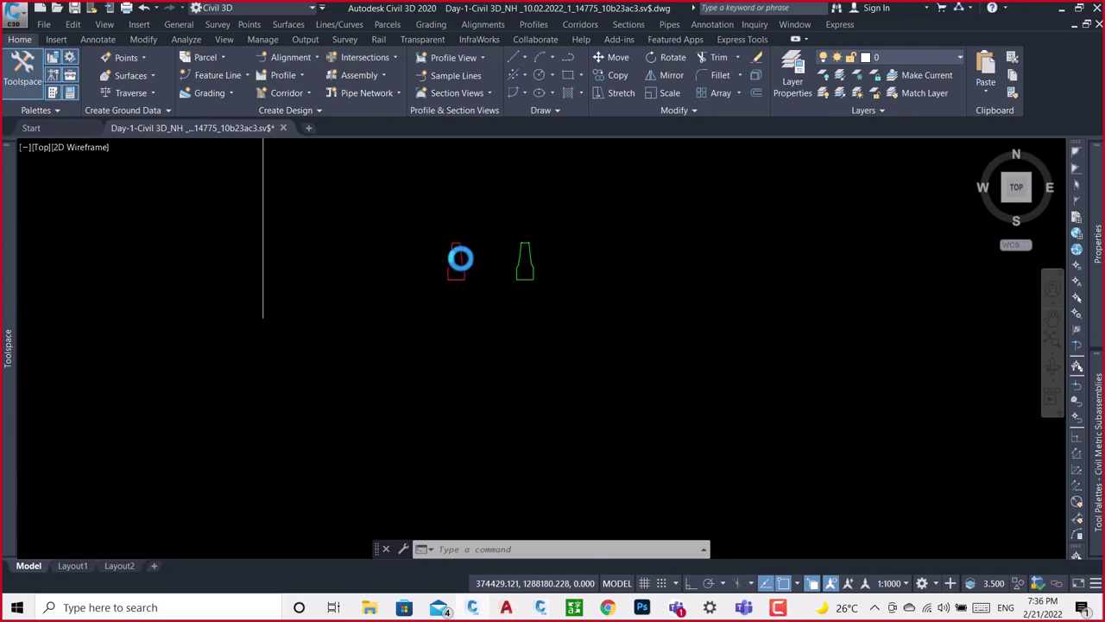
{"action": "scroll", "coordinate": [460, 259], "scroll_direction": "up", "scroll_amount": 5}
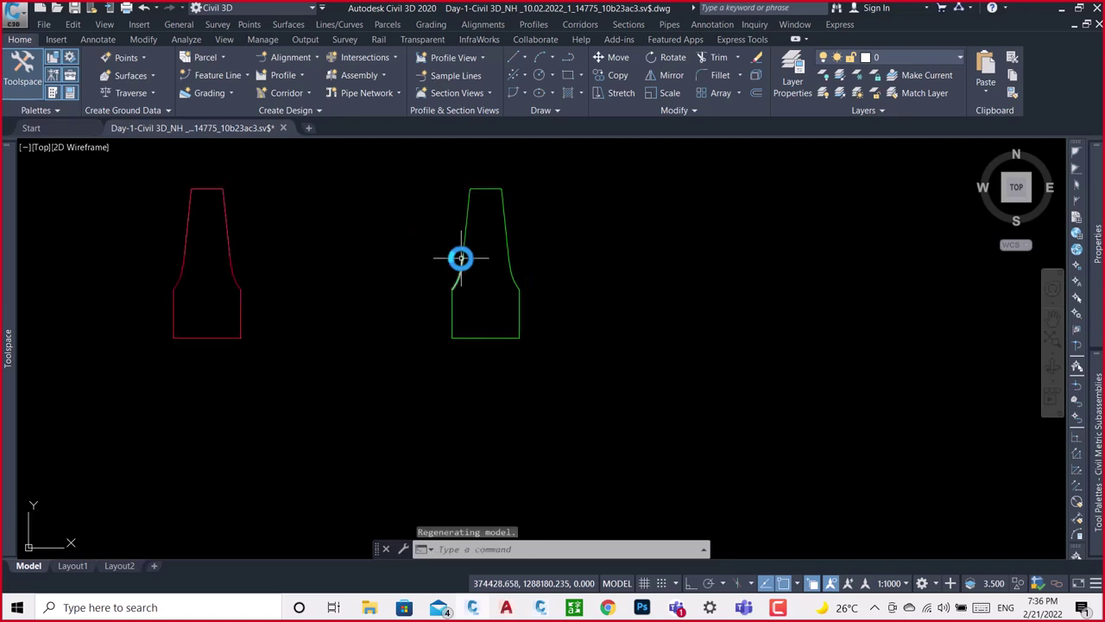
Compute the red median outline's volume in QuickCalc: area 0.406 × 6000 = 2436.
{"action": "left_click", "coordinate": [227, 213]}
{"action": "left_click", "coordinate": [292, 265]}
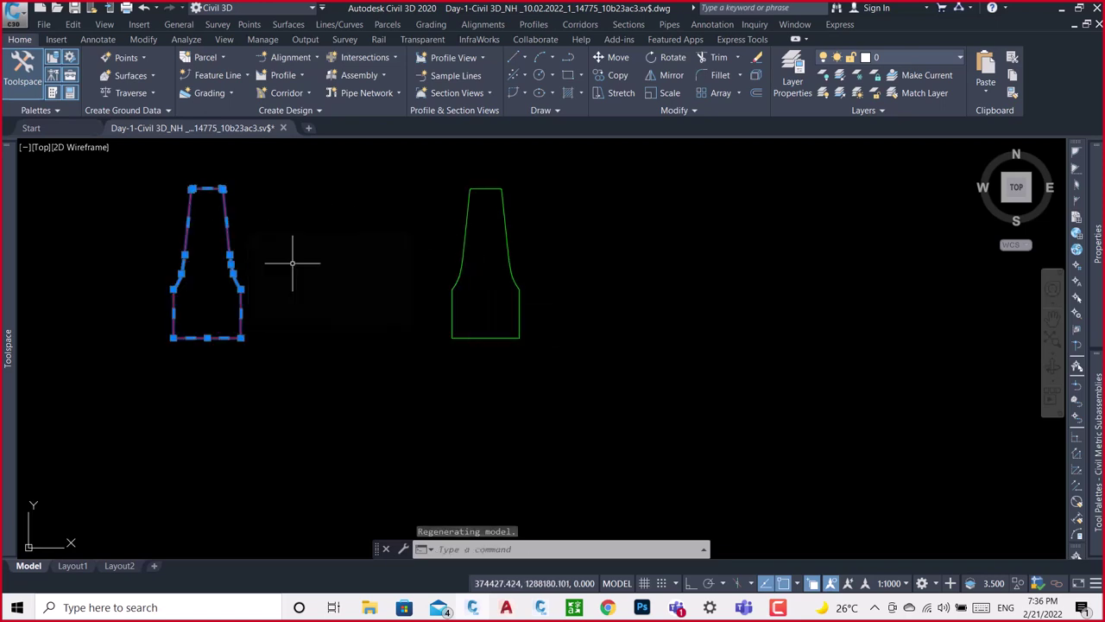
{"action": "key", "text": "ctrl+1"}
{"action": "mouse_move", "coordinate": [985, 483]}
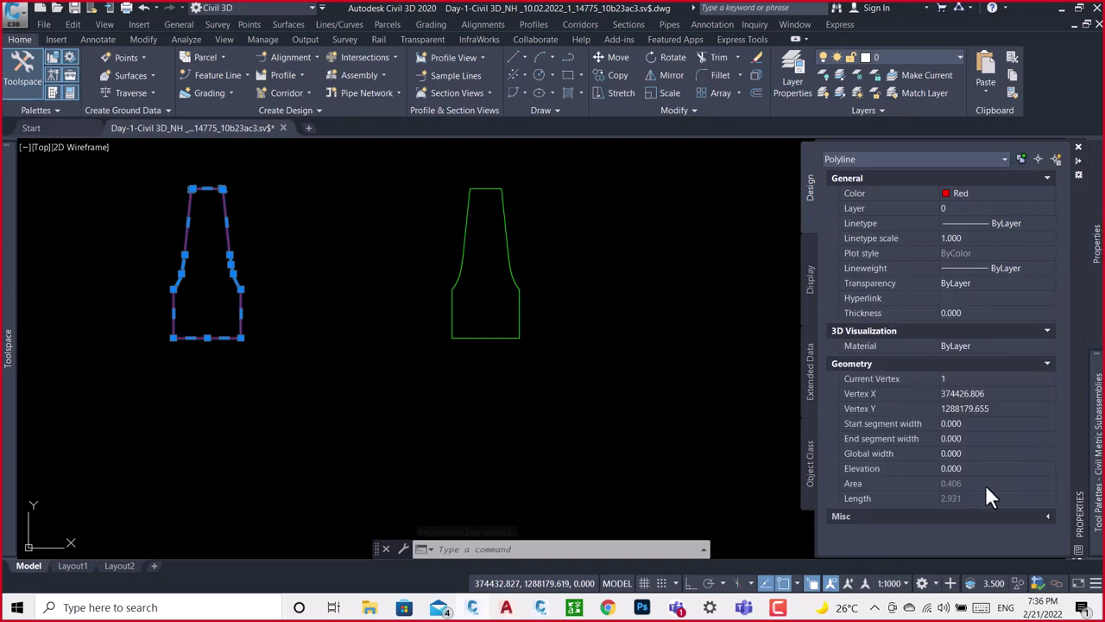
{"action": "left_click", "coordinate": [1048, 483]}
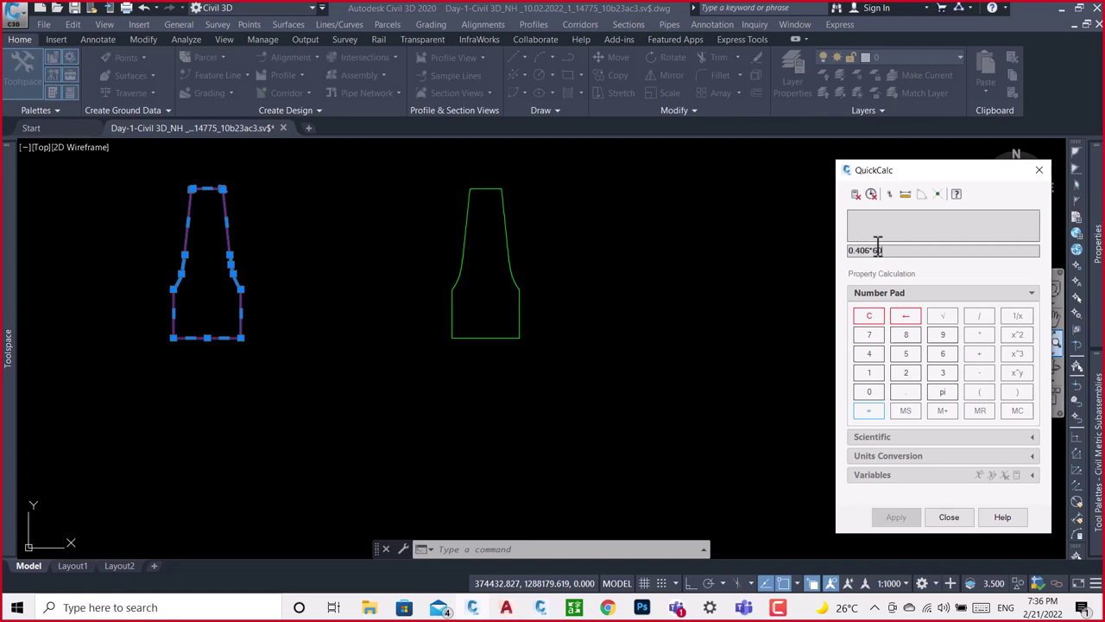
{"action": "key", "text": "Return"}
{"action": "left_click", "coordinate": [1040, 176]}
{"action": "scroll", "coordinate": [612, 254], "scroll_direction": "down", "scroll_amount": 4}
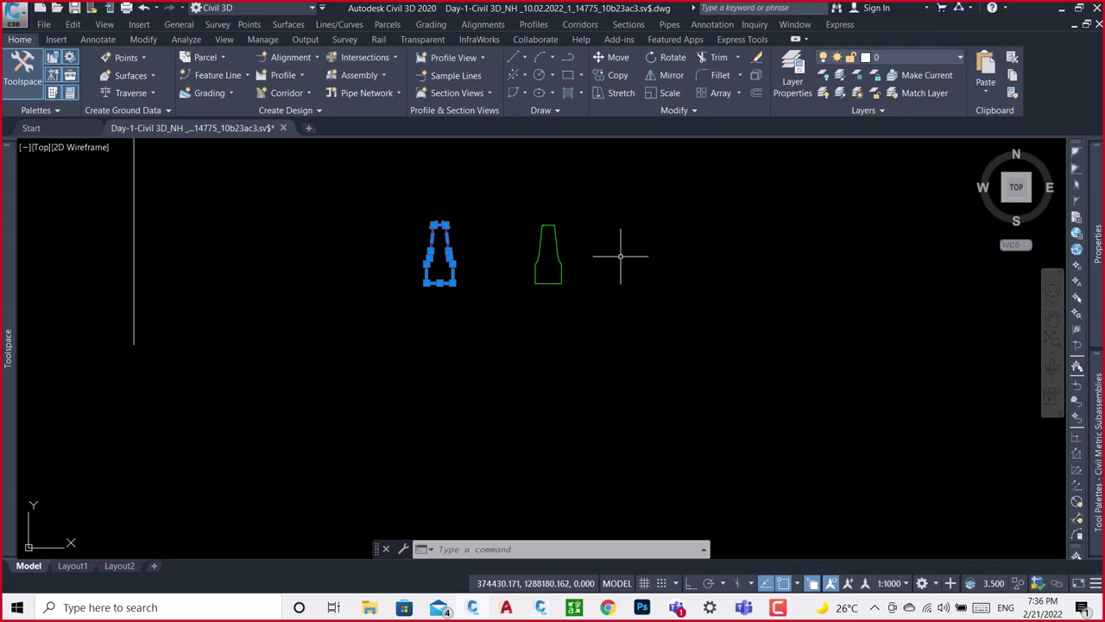
Clear the selection and navigate to the four-lane divided carriageway typical cross-section.
{"action": "key", "text": "Escape"}
{"action": "scroll", "coordinate": [630, 285], "scroll_direction": "down", "scroll_amount": 8}
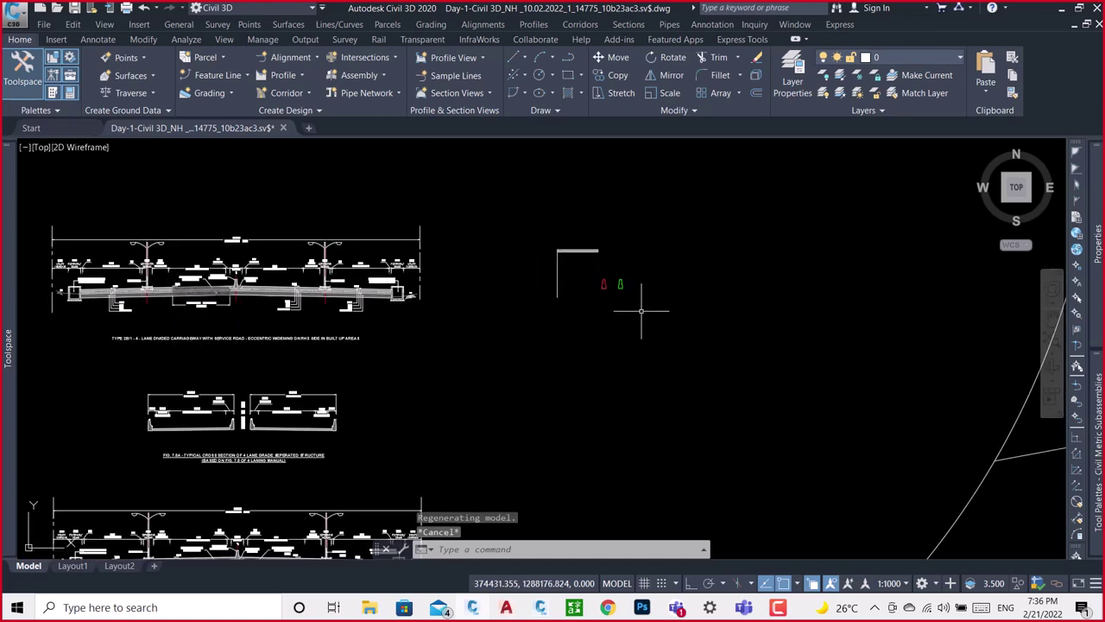
{"action": "scroll", "coordinate": [641, 311], "scroll_direction": "down", "scroll_amount": 2}
{"action": "scroll", "coordinate": [743, 309], "scroll_direction": "down", "scroll_amount": 2}
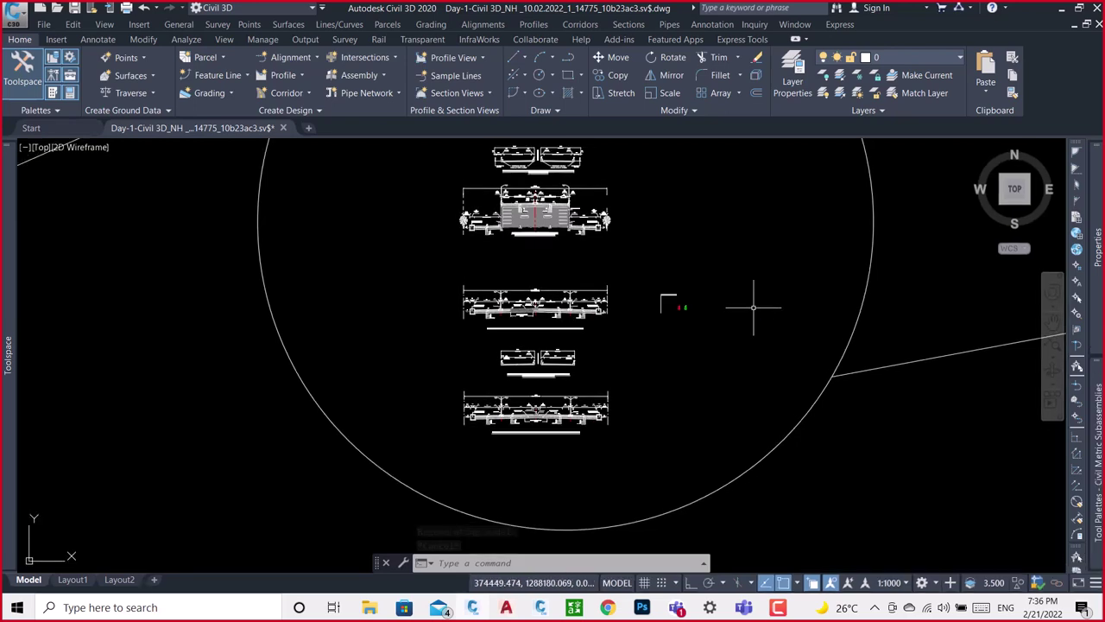
{"action": "scroll", "coordinate": [679, 298], "scroll_direction": "down", "scroll_amount": 4}
{"action": "scroll", "coordinate": [696, 329], "scroll_direction": "down", "scroll_amount": 2}
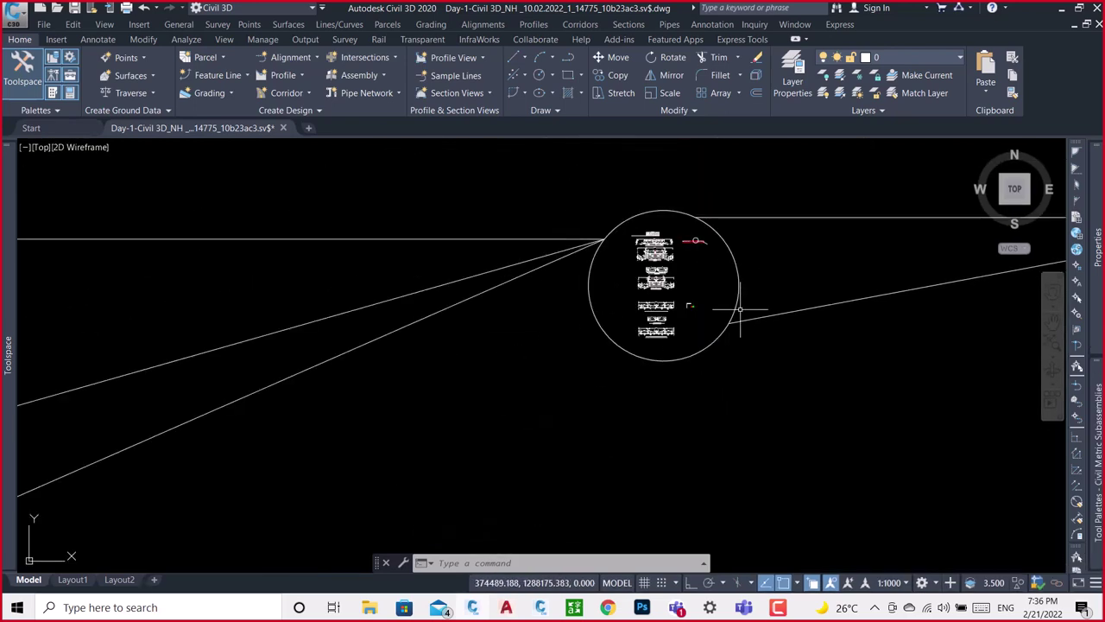
{"action": "scroll", "coordinate": [735, 314], "scroll_direction": "down", "scroll_amount": 3}
{"action": "middle_click_drag", "start_coordinate": [332, 332], "coordinate": [655, 316]}
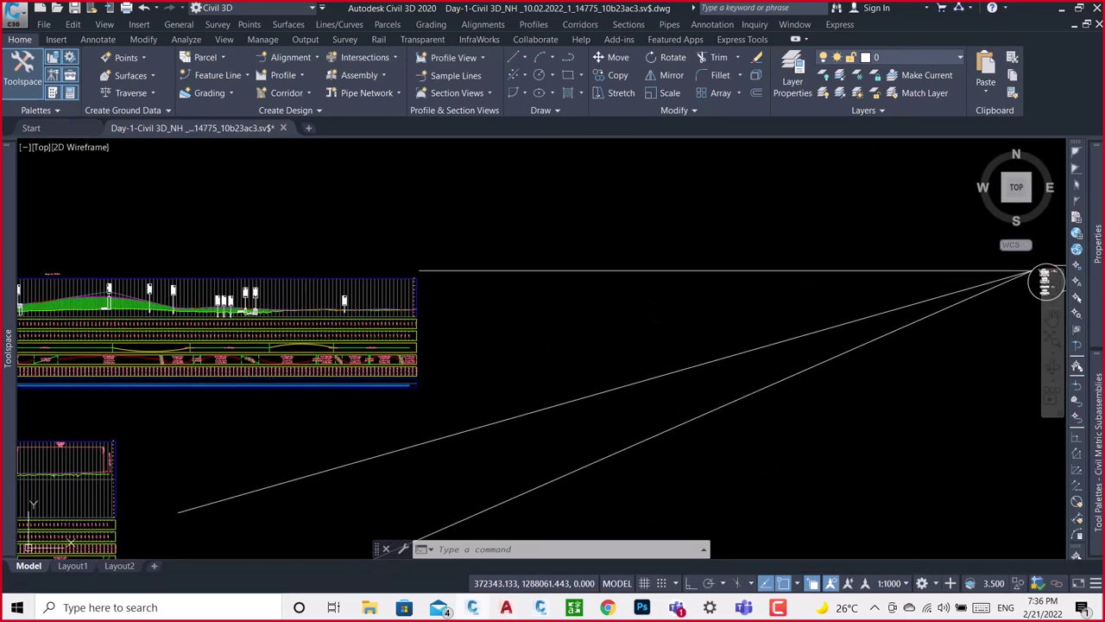
{"action": "scroll", "coordinate": [655, 316], "scroll_direction": "up", "scroll_amount": 5}
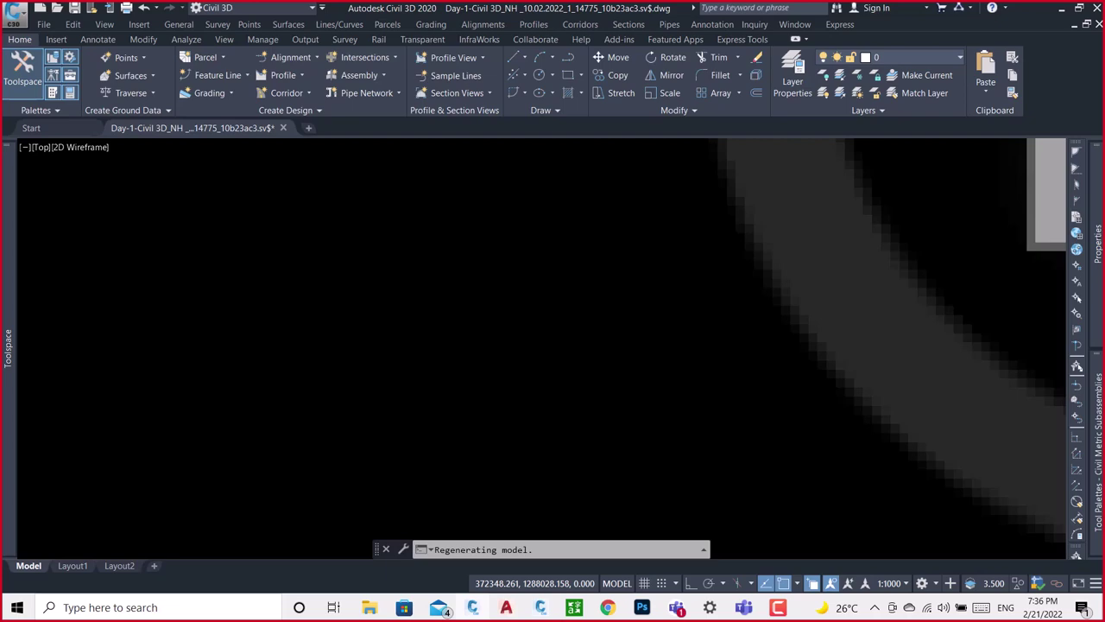
{"action": "scroll", "coordinate": [765, 303], "scroll_direction": "down", "scroll_amount": 5}
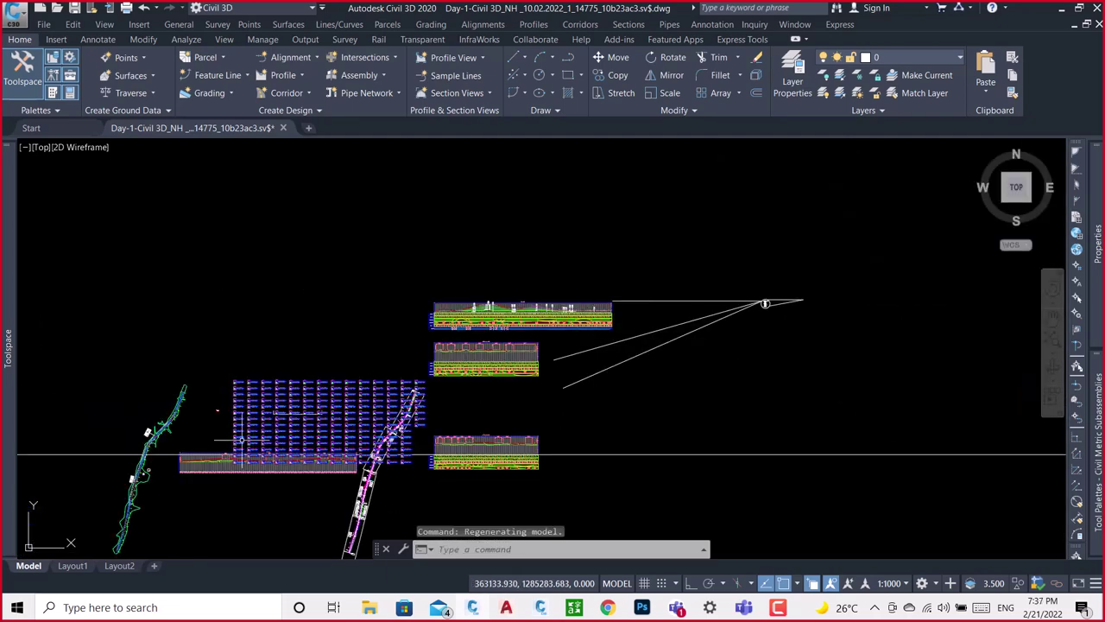
{"action": "scroll", "coordinate": [217, 412], "scroll_direction": "up", "scroll_amount": 3}
{"action": "scroll", "coordinate": [168, 388], "scroll_direction": "up", "scroll_amount": 2}
{"action": "scroll", "coordinate": [172, 395], "scroll_direction": "up", "scroll_amount": 2}
{"action": "scroll", "coordinate": [178, 373], "scroll_direction": "up", "scroll_amount": 2}
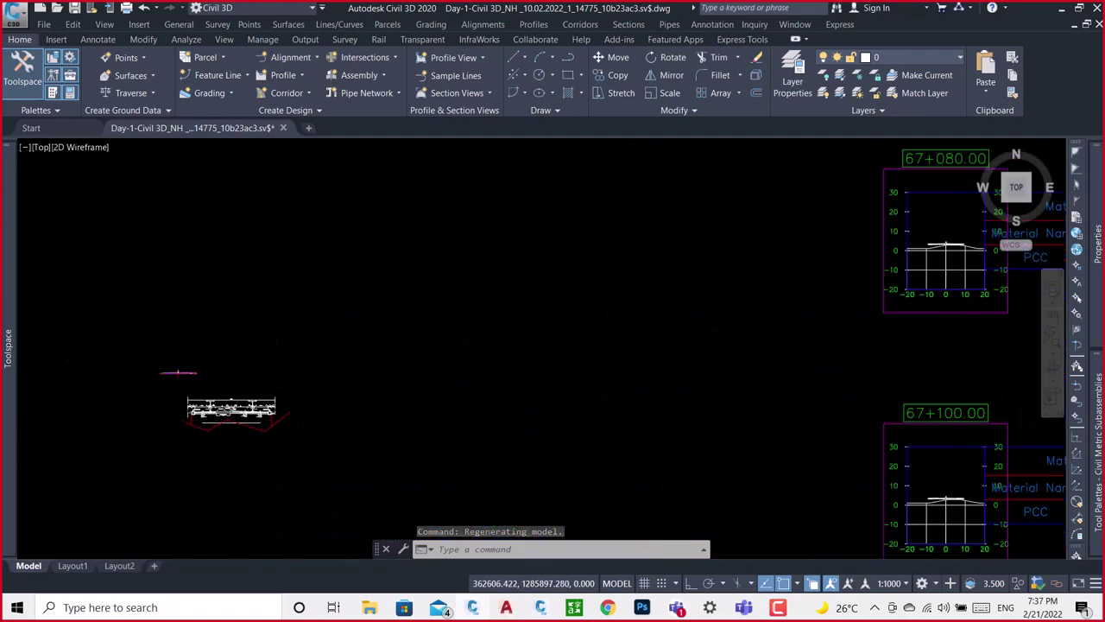
{"action": "scroll", "coordinate": [239, 423], "scroll_direction": "up", "scroll_amount": 4}
{"action": "scroll", "coordinate": [239, 423], "scroll_direction": "up", "scroll_amount": 2}
{"action": "scroll", "coordinate": [328, 357], "scroll_direction": "up", "scroll_amount": 1}
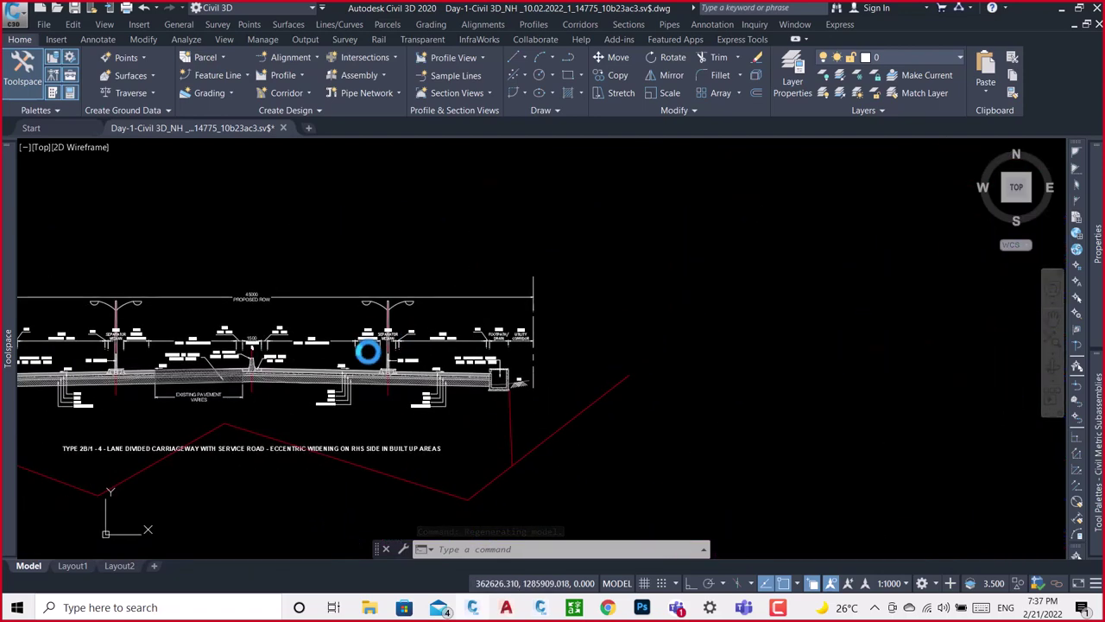
{"action": "scroll", "coordinate": [365, 350], "scroll_direction": "up", "scroll_amount": 4}
{"action": "scroll", "coordinate": [432, 354], "scroll_direction": "up", "scroll_amount": 2}
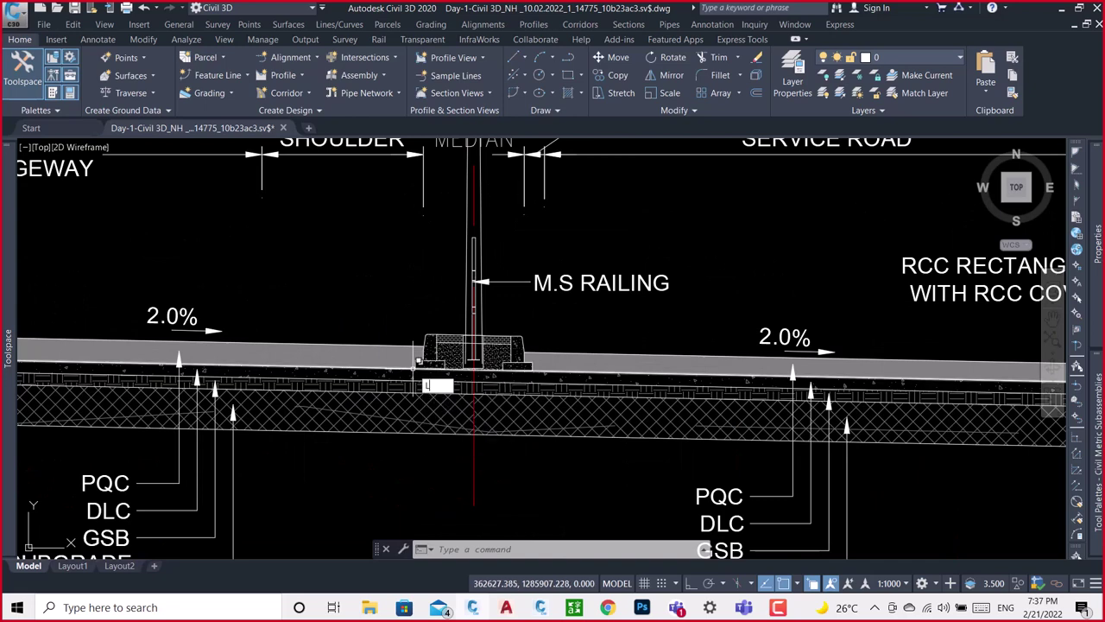
Start a LINE near the cross-section, then cancel it without drawing anything.
{"action": "type", "text": "l"}
{"action": "key", "text": "Return"}
{"action": "scroll", "coordinate": [418, 361], "scroll_direction": "up", "scroll_amount": 6}
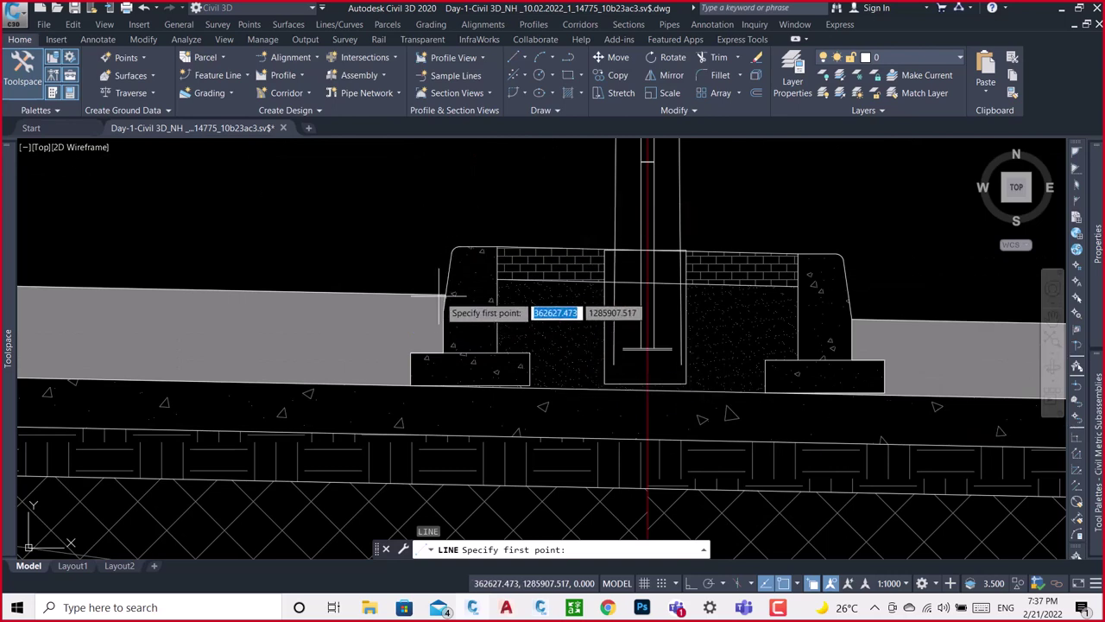
{"action": "scroll", "coordinate": [647, 354], "scroll_direction": "down", "scroll_amount": 3}
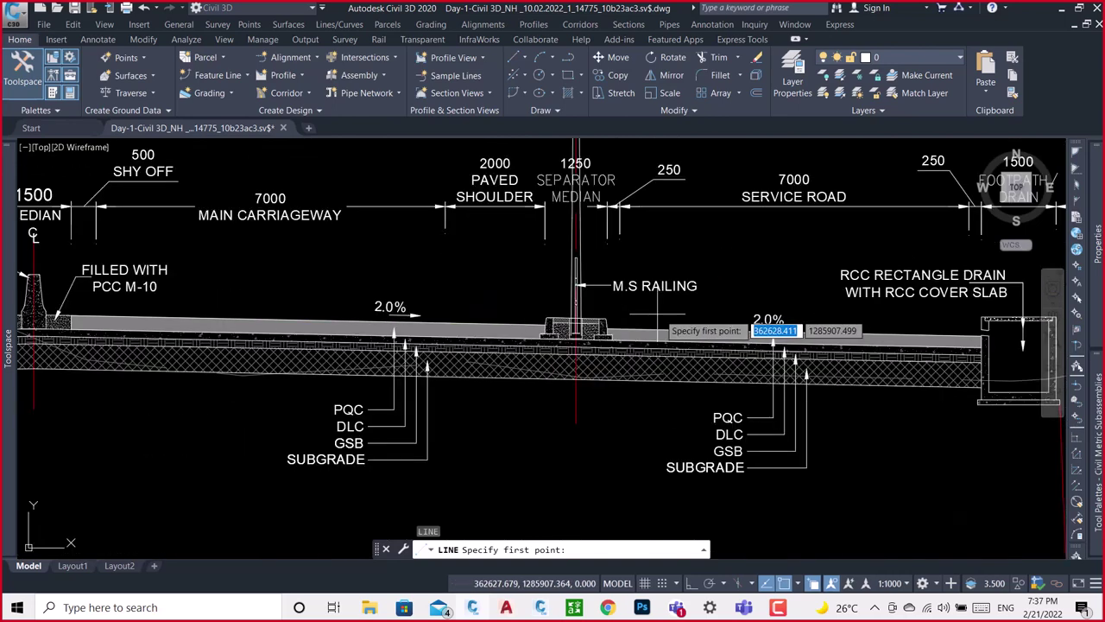
{"action": "scroll", "coordinate": [605, 354], "scroll_direction": "down", "scroll_amount": 2}
{"action": "scroll", "coordinate": [215, 315], "scroll_direction": "up", "scroll_amount": 5}
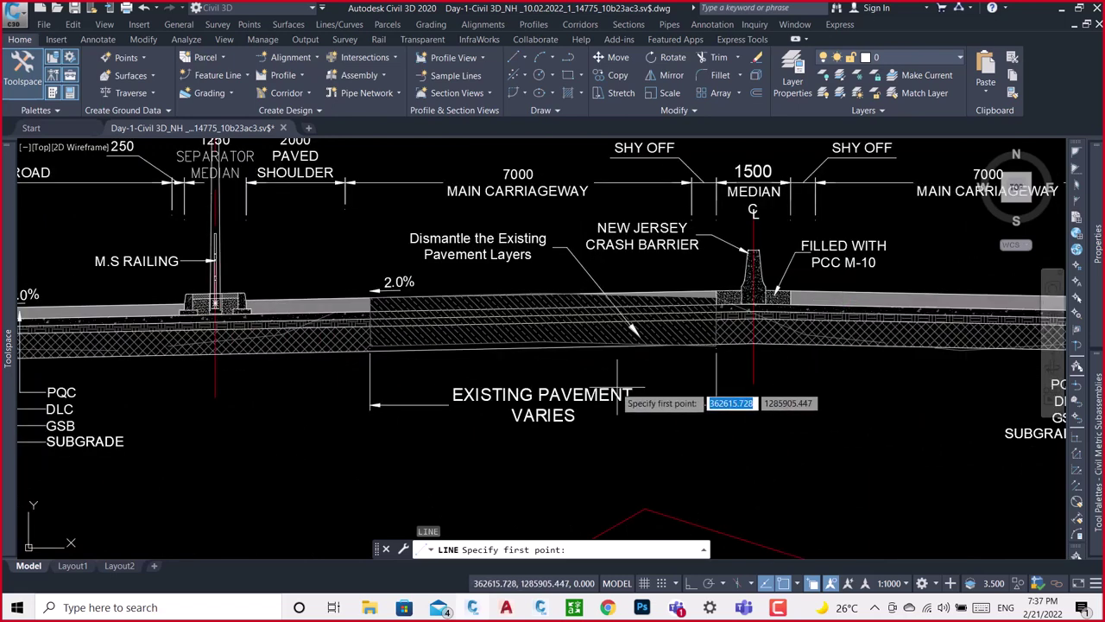
{"action": "key", "text": "Escape"}
{"action": "scroll", "coordinate": [690, 384], "scroll_direction": "down", "scroll_amount": 4}
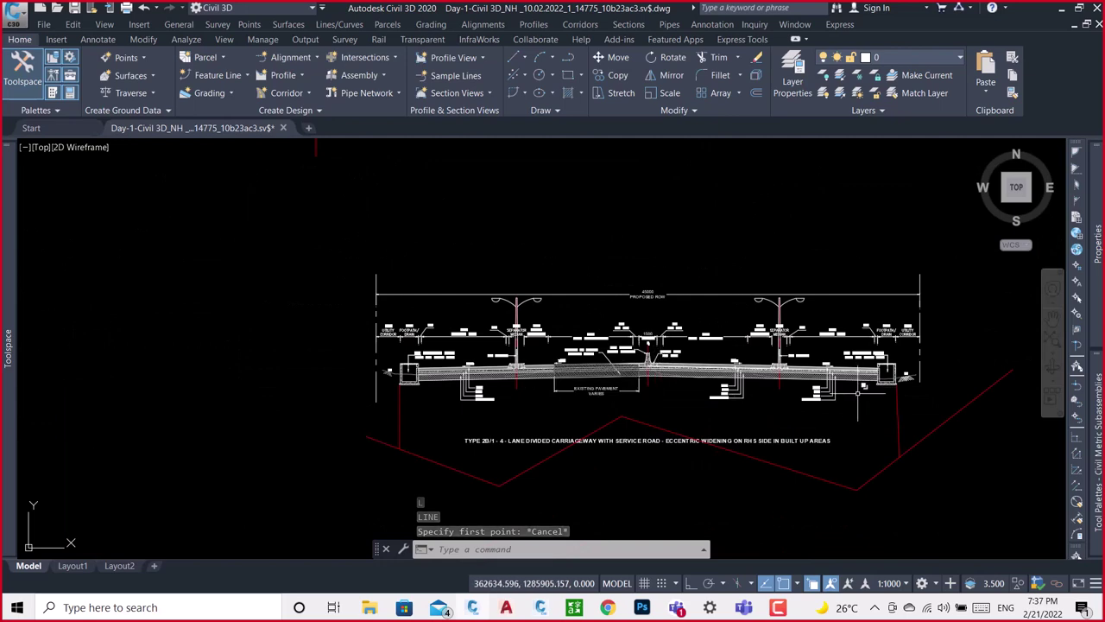
{"action": "scroll", "coordinate": [695, 349], "scroll_direction": "up", "scroll_amount": 3}
{"action": "scroll", "coordinate": [699, 354], "scroll_direction": "up", "scroll_amount": 4}
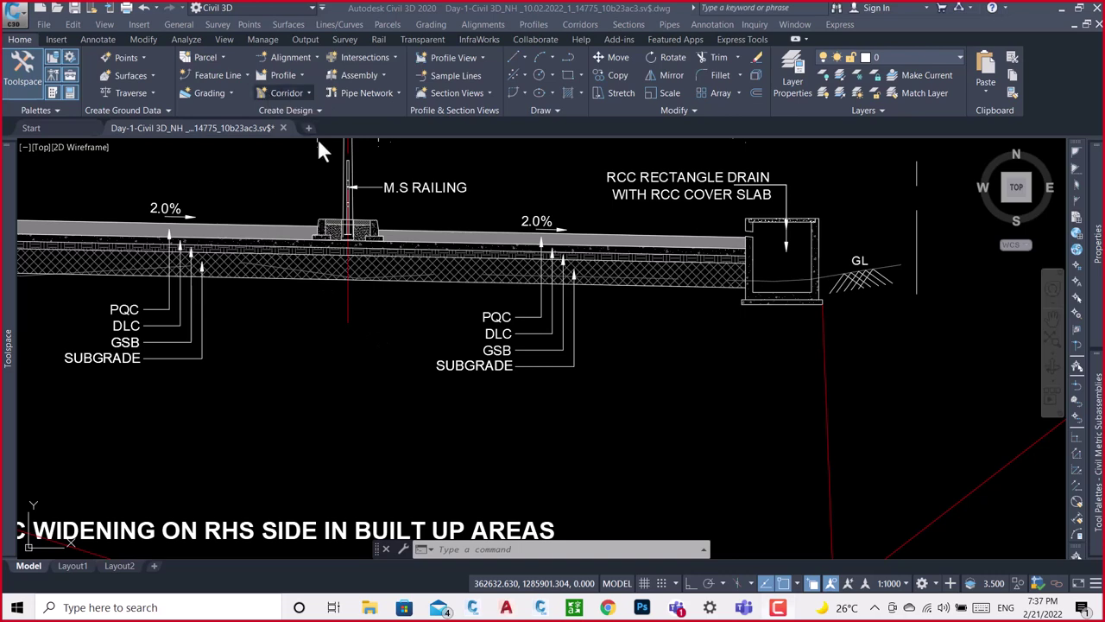
{"action": "scroll", "coordinate": [521, 259], "scroll_direction": "down", "scroll_amount": 4}
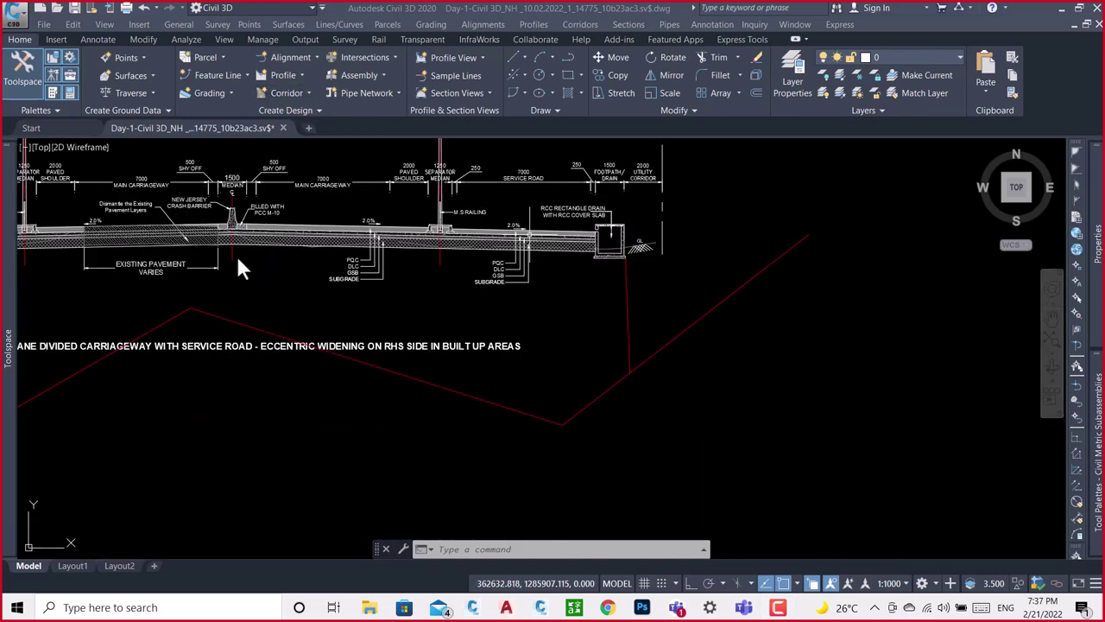
{"action": "scroll", "coordinate": [216, 218], "scroll_direction": "up", "scroll_amount": 3}
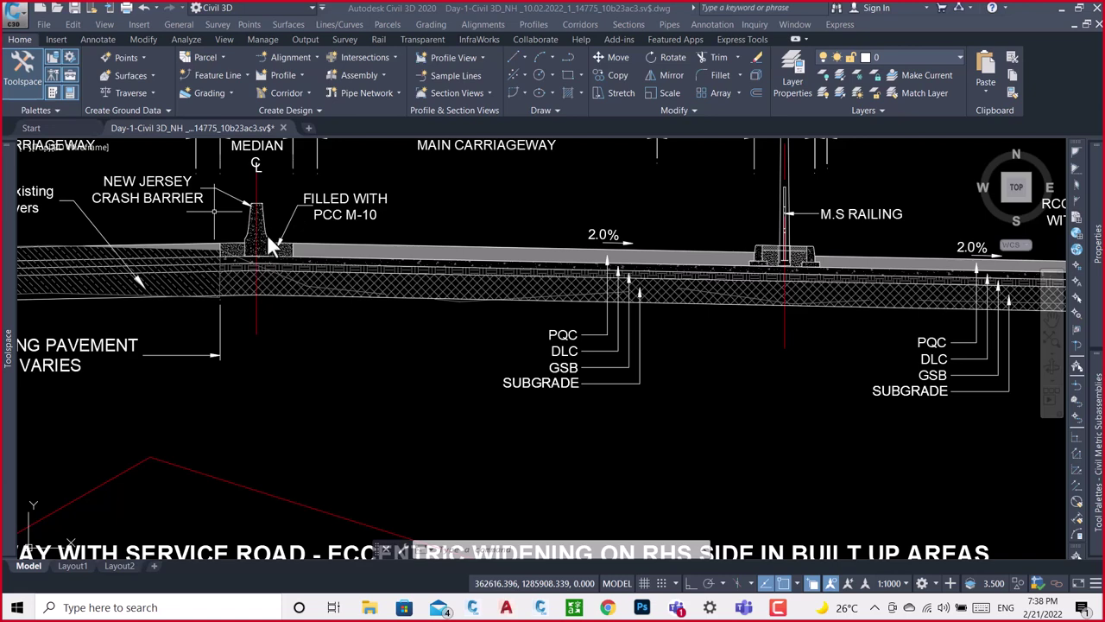
{"action": "scroll", "coordinate": [259, 246], "scroll_direction": "down", "scroll_amount": 2}
{"action": "scroll", "coordinate": [216, 246], "scroll_direction": "down", "scroll_amount": 2}
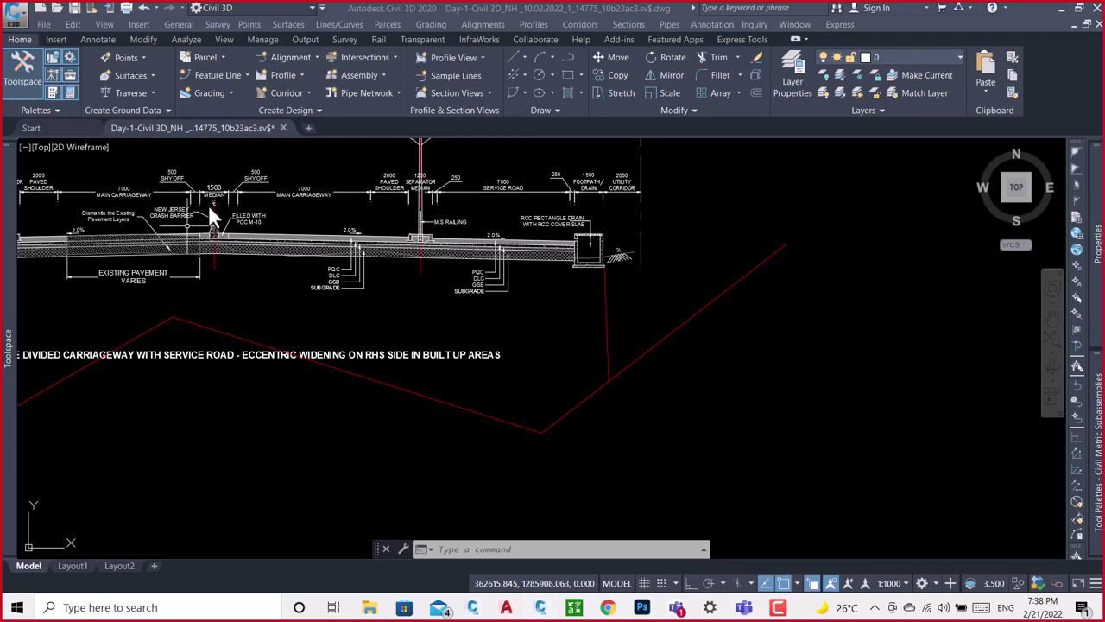
{"action": "scroll", "coordinate": [205, 234], "scroll_direction": "up", "scroll_amount": 4}
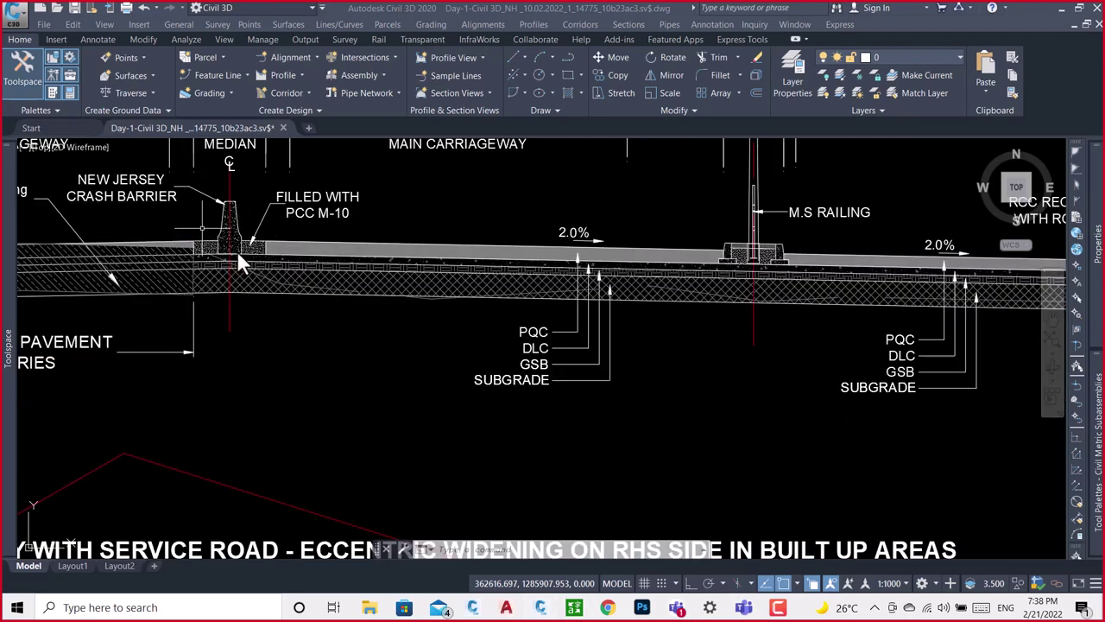
{"action": "scroll", "coordinate": [230, 211], "scroll_direction": "up", "scroll_amount": 4}
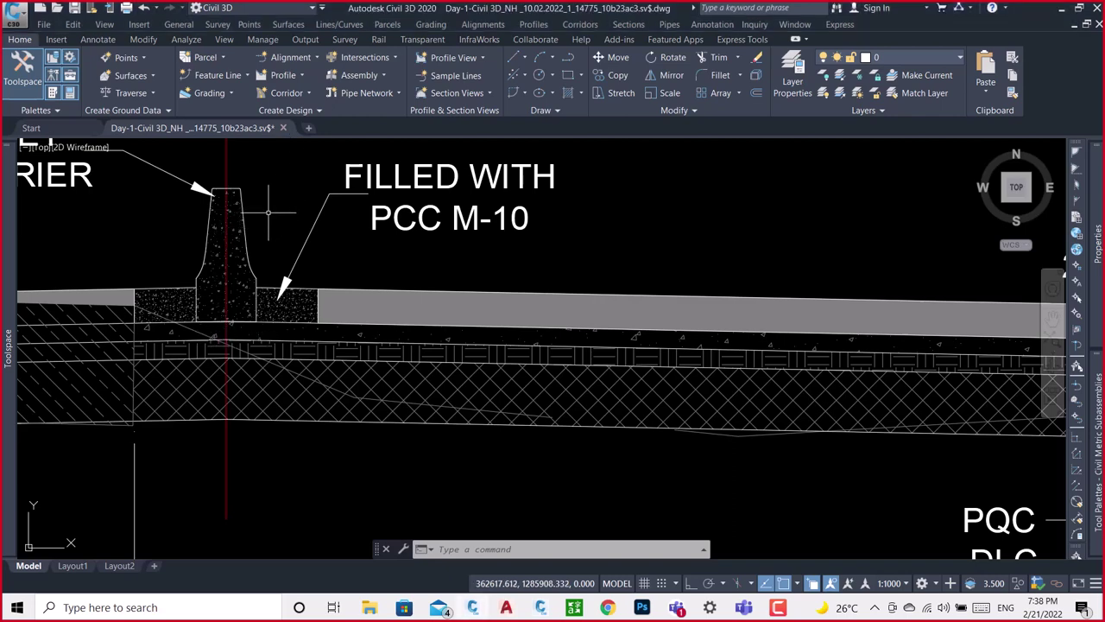
{"action": "scroll", "coordinate": [221, 202], "scroll_direction": "up", "scroll_amount": 4}
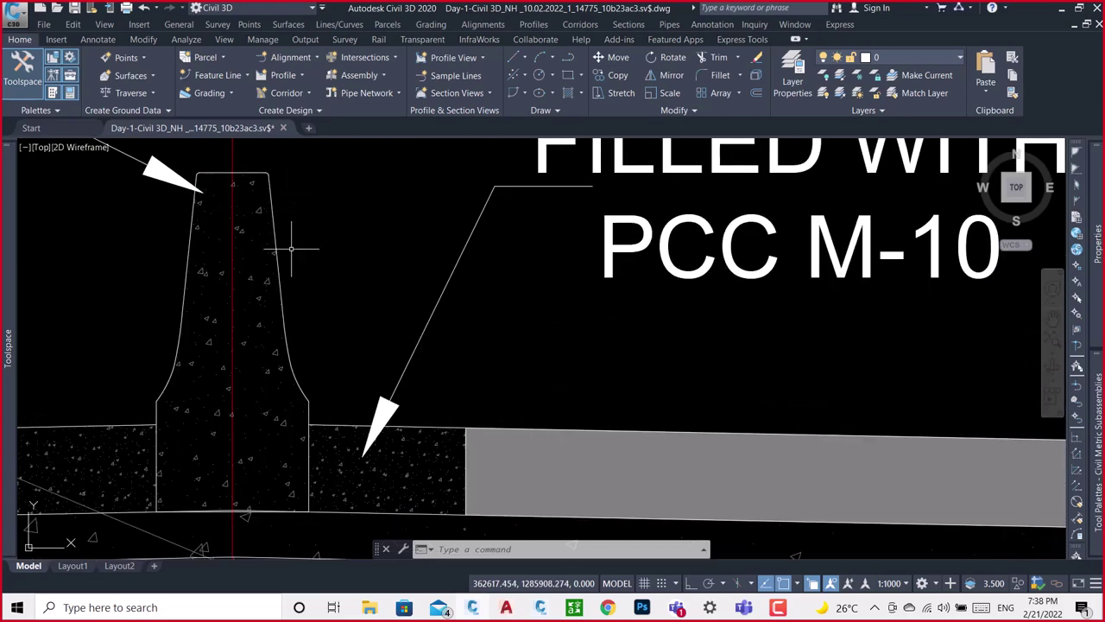
{"action": "scroll", "coordinate": [216, 235], "scroll_direction": "down", "scroll_amount": 5}
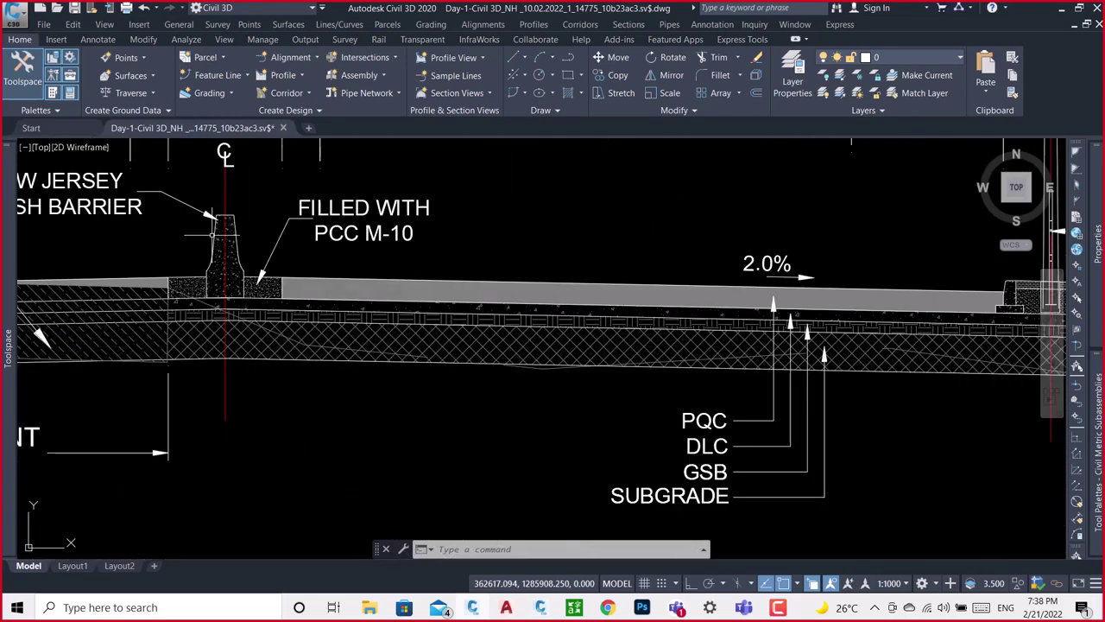
{"action": "scroll", "coordinate": [200, 252], "scroll_direction": "down", "scroll_amount": 3}
{"action": "scroll", "coordinate": [341, 238], "scroll_direction": "down", "scroll_amount": 5}
Zoom in on the upper-left corridor section until the Bareior median barrier fills the view.
{"action": "scroll", "coordinate": [337, 240], "scroll_direction": "down", "scroll_amount": 2}
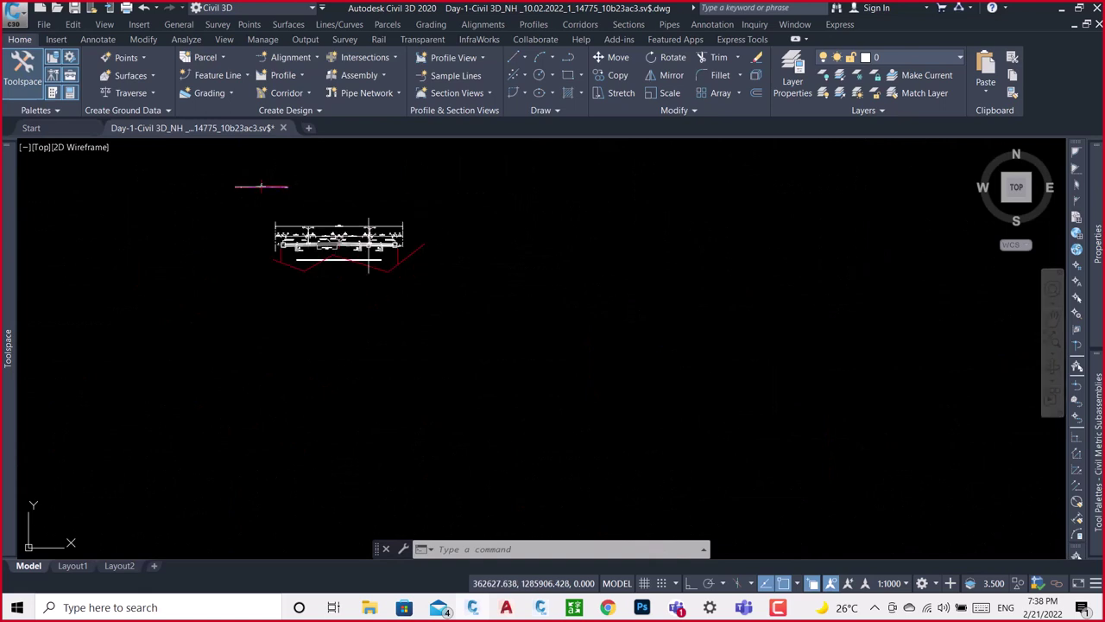
{"action": "scroll", "coordinate": [259, 182], "scroll_direction": "up", "scroll_amount": 3}
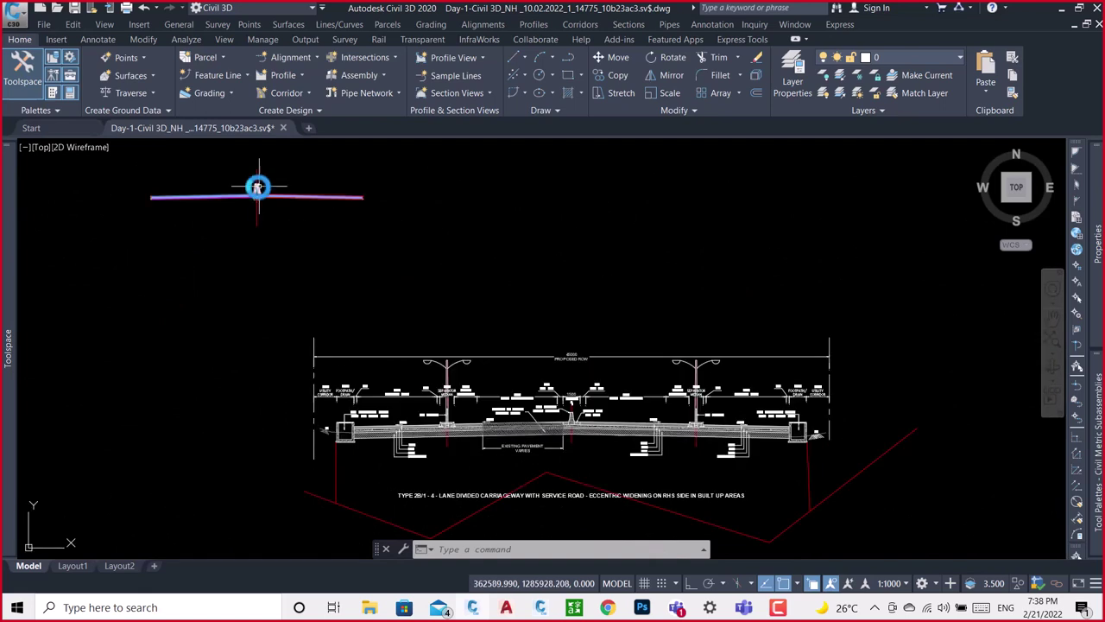
{"action": "scroll", "coordinate": [257, 181], "scroll_direction": "up", "scroll_amount": 5}
{"action": "scroll", "coordinate": [240, 178], "scroll_direction": "up", "scroll_amount": 2}
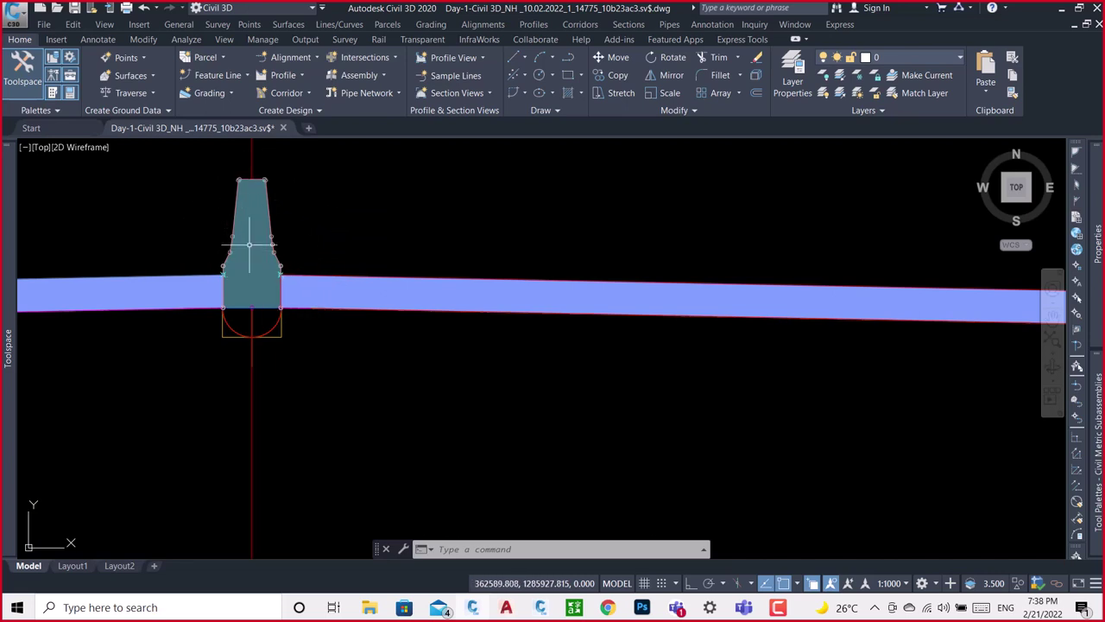
{"action": "scroll", "coordinate": [230, 232], "scroll_direction": "up", "scroll_amount": 2}
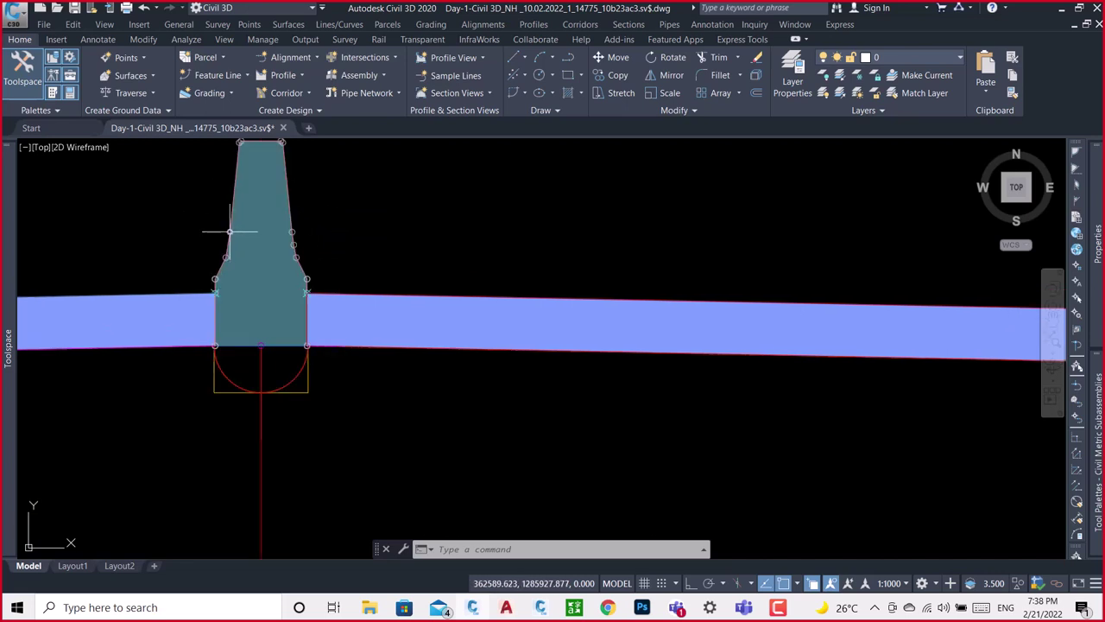